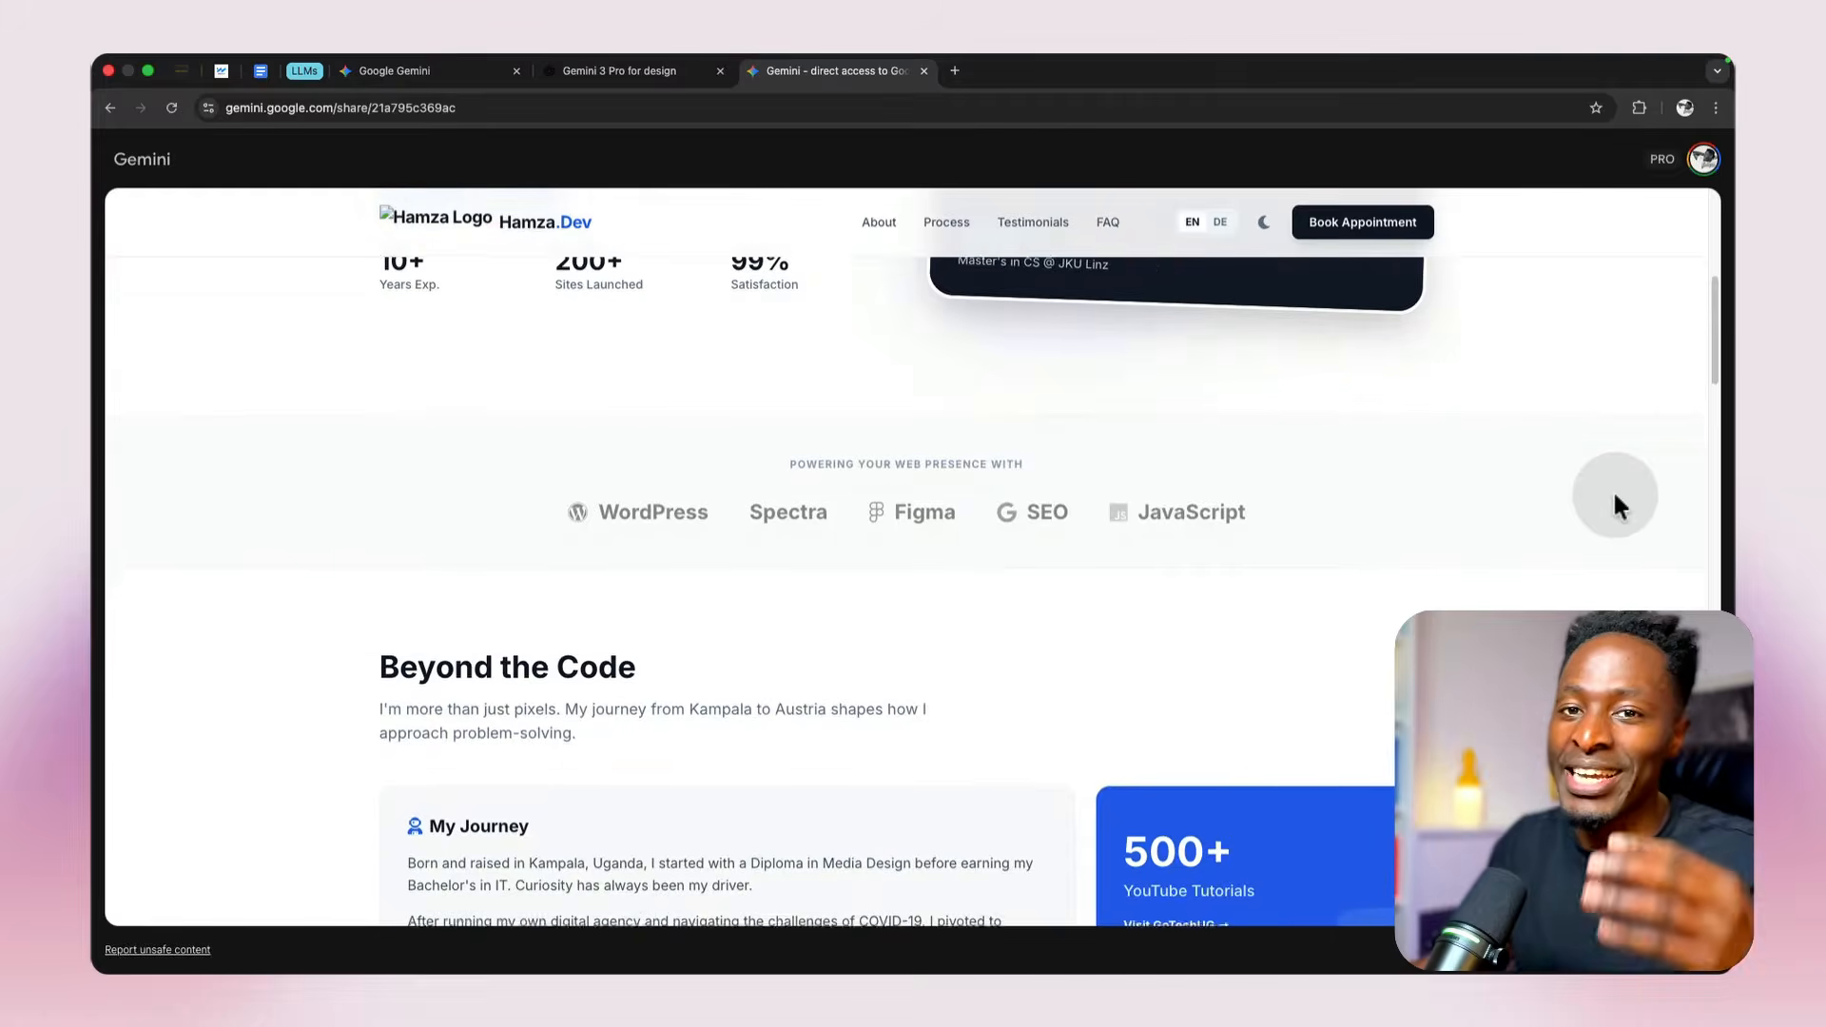
Step: Toggle the shared portfolio page between light and dark mode from its site header
click(1266, 226)
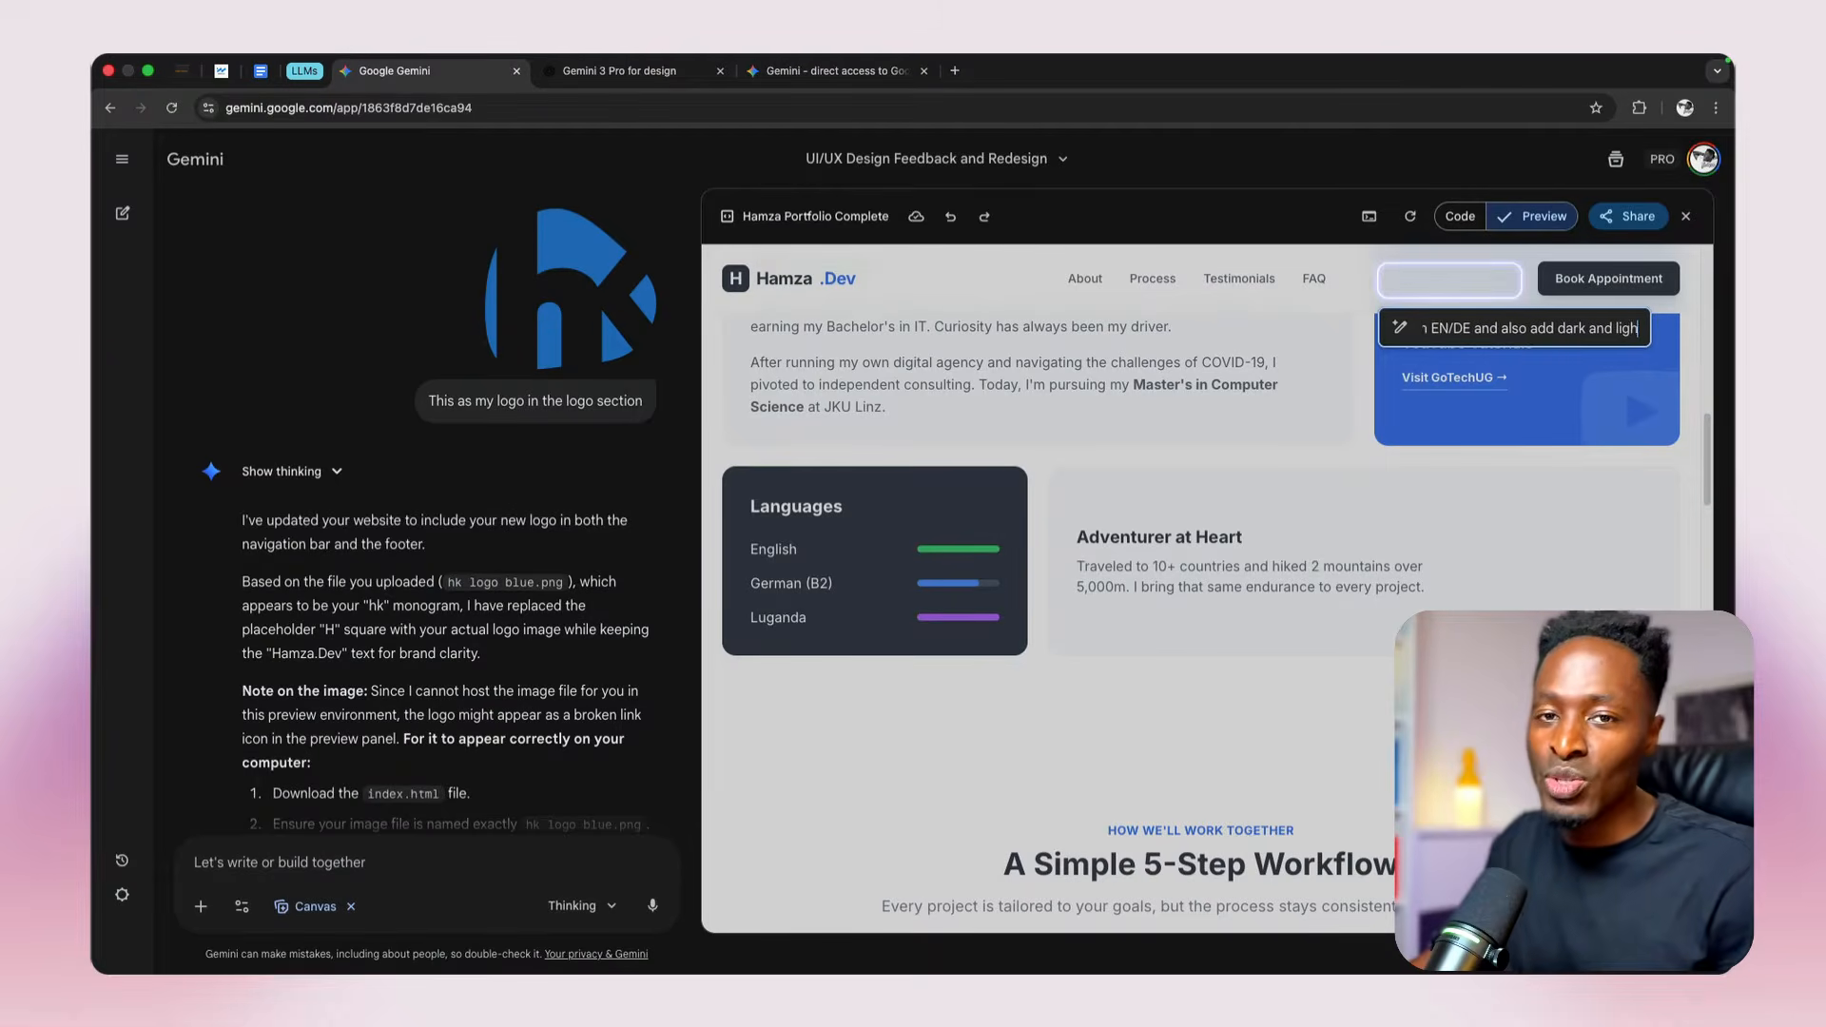
Step: Complete and submit the request for the selected header area, asking to also add dark and light mode beside EN/DE
text(t mode)
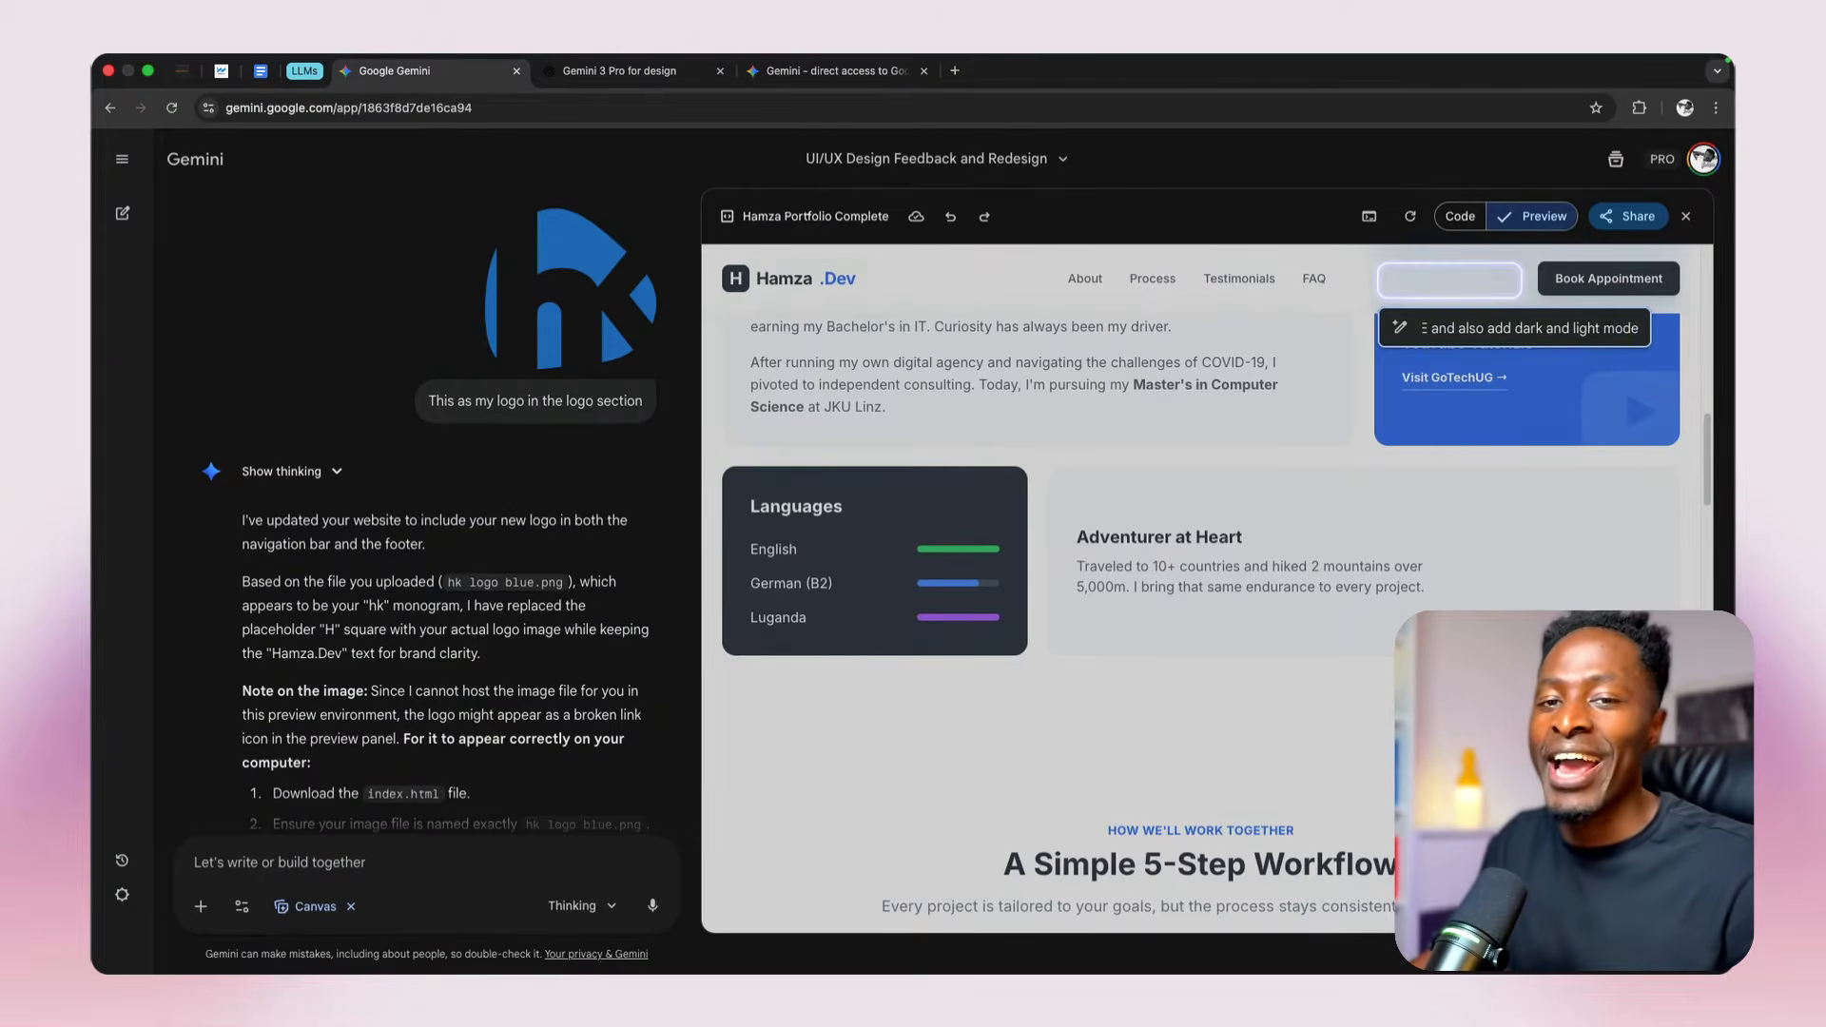
key(Return)
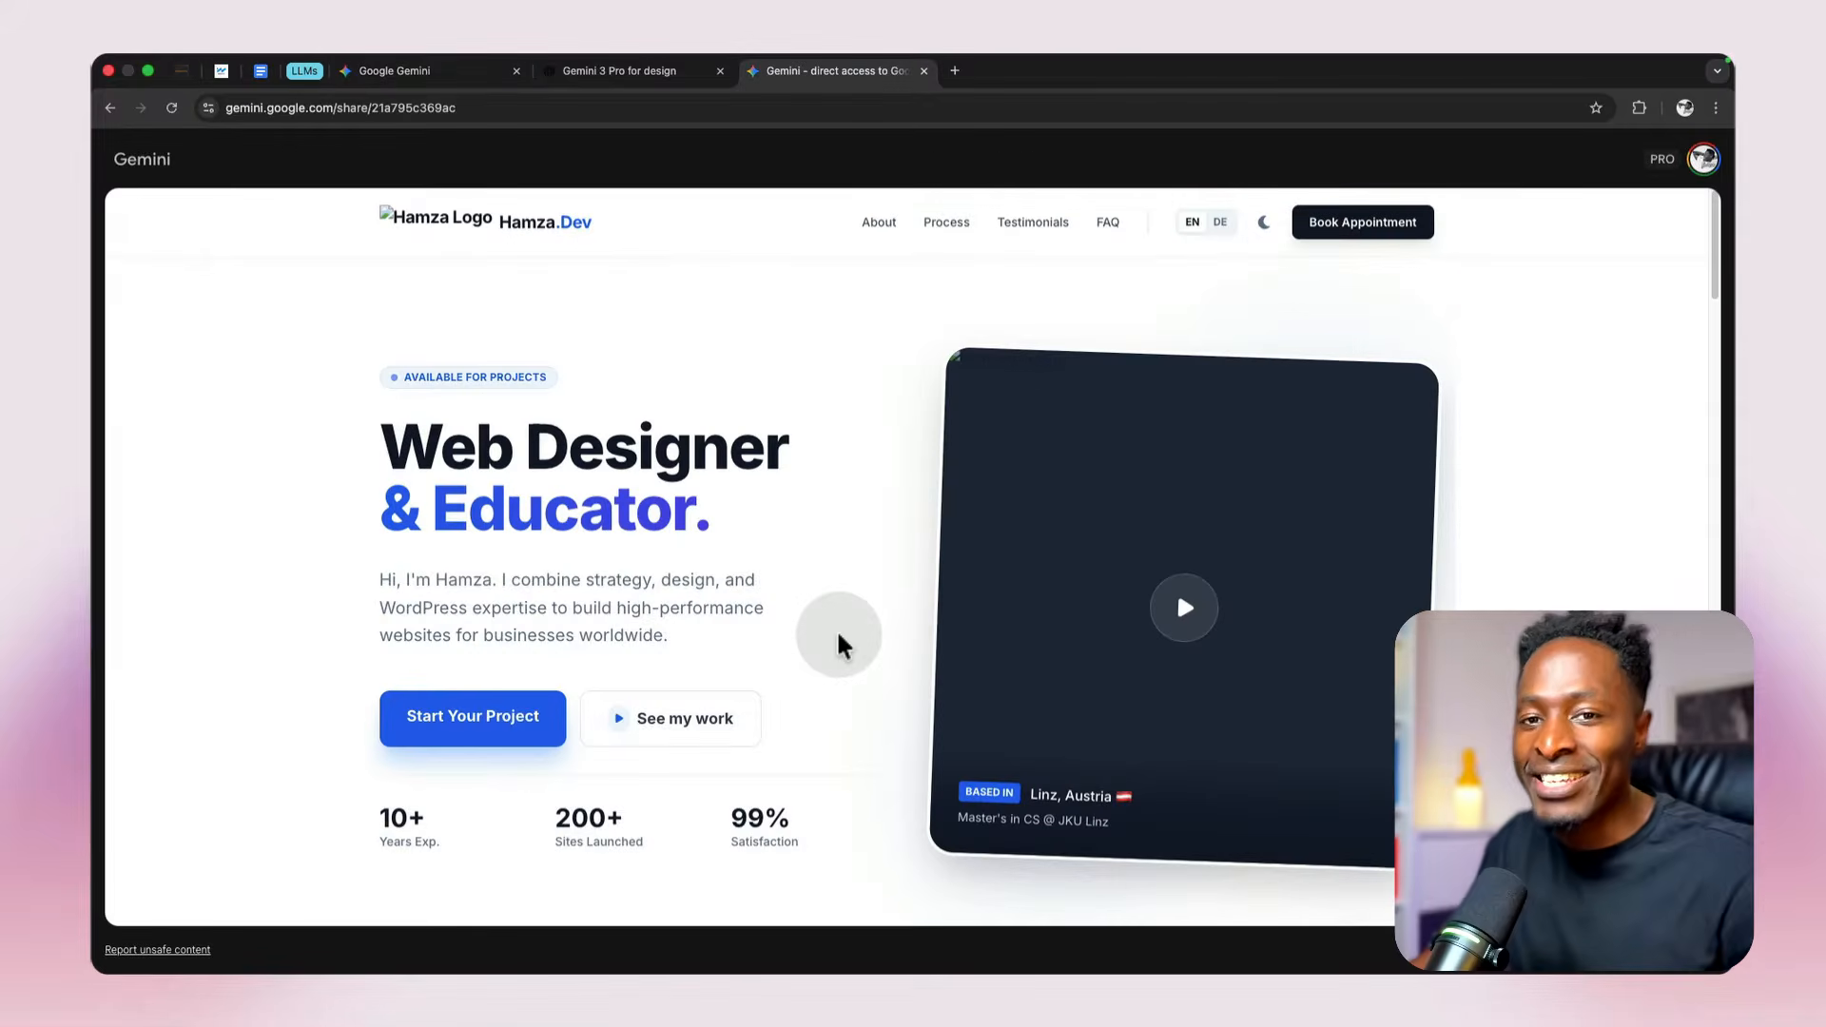
Step: Look through the shared portfolio page from the hero down past the five-step workflow section
scroll(836, 630, down, 10)
scroll(837, 630, down, 20)
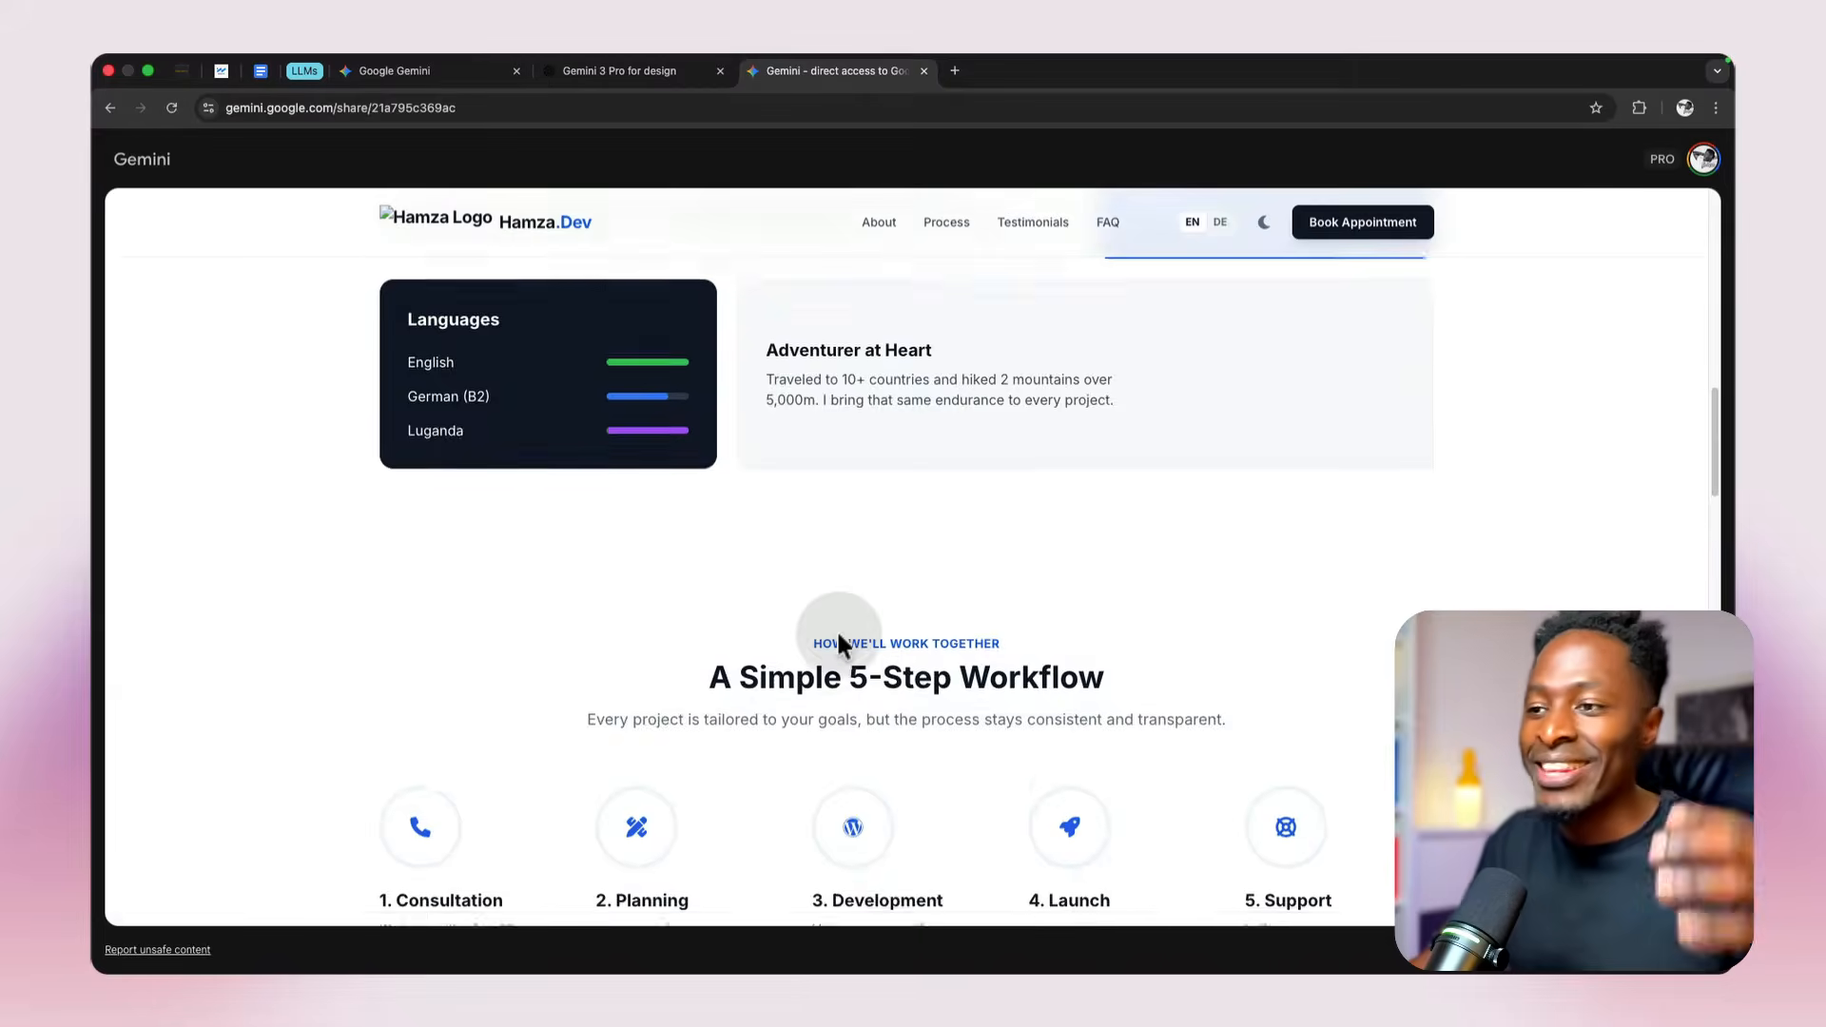
scroll(837, 630, down, 5)
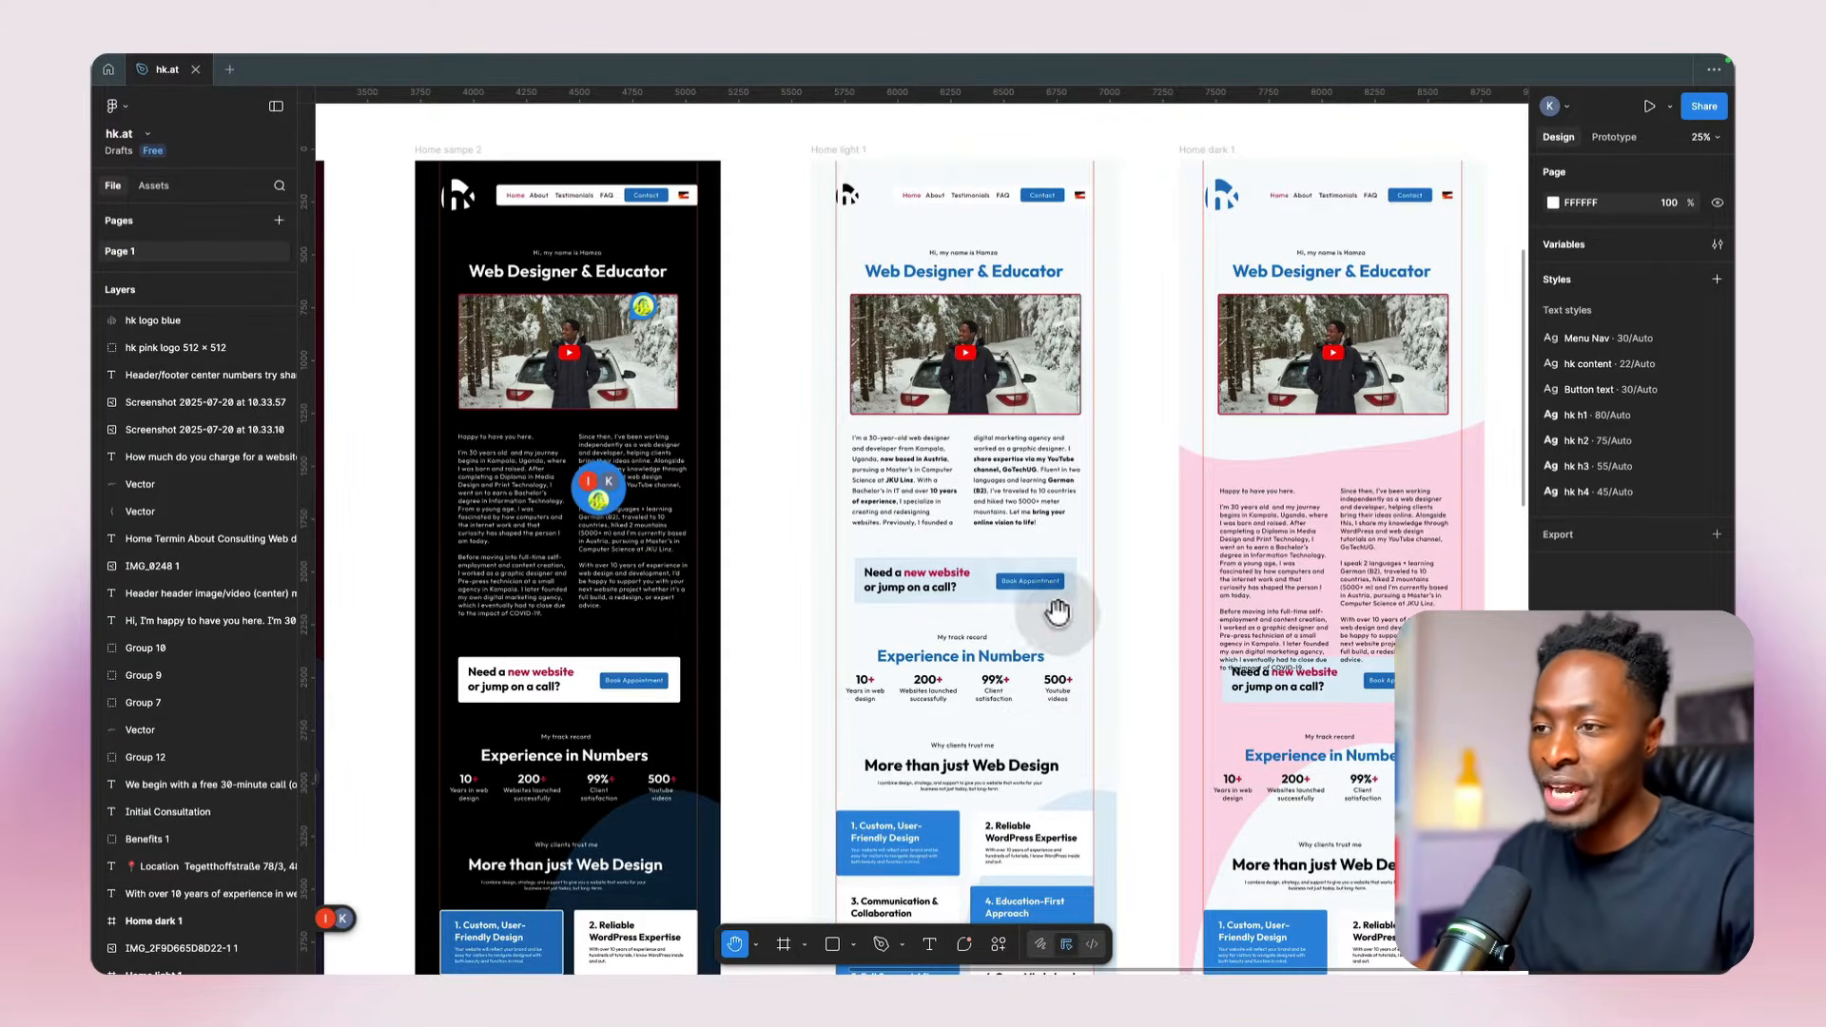
Step: Switch to Figma and examine the Home light 1 homepage draft, from the main hero down to the workflow and client sections
key(f)
key(v)
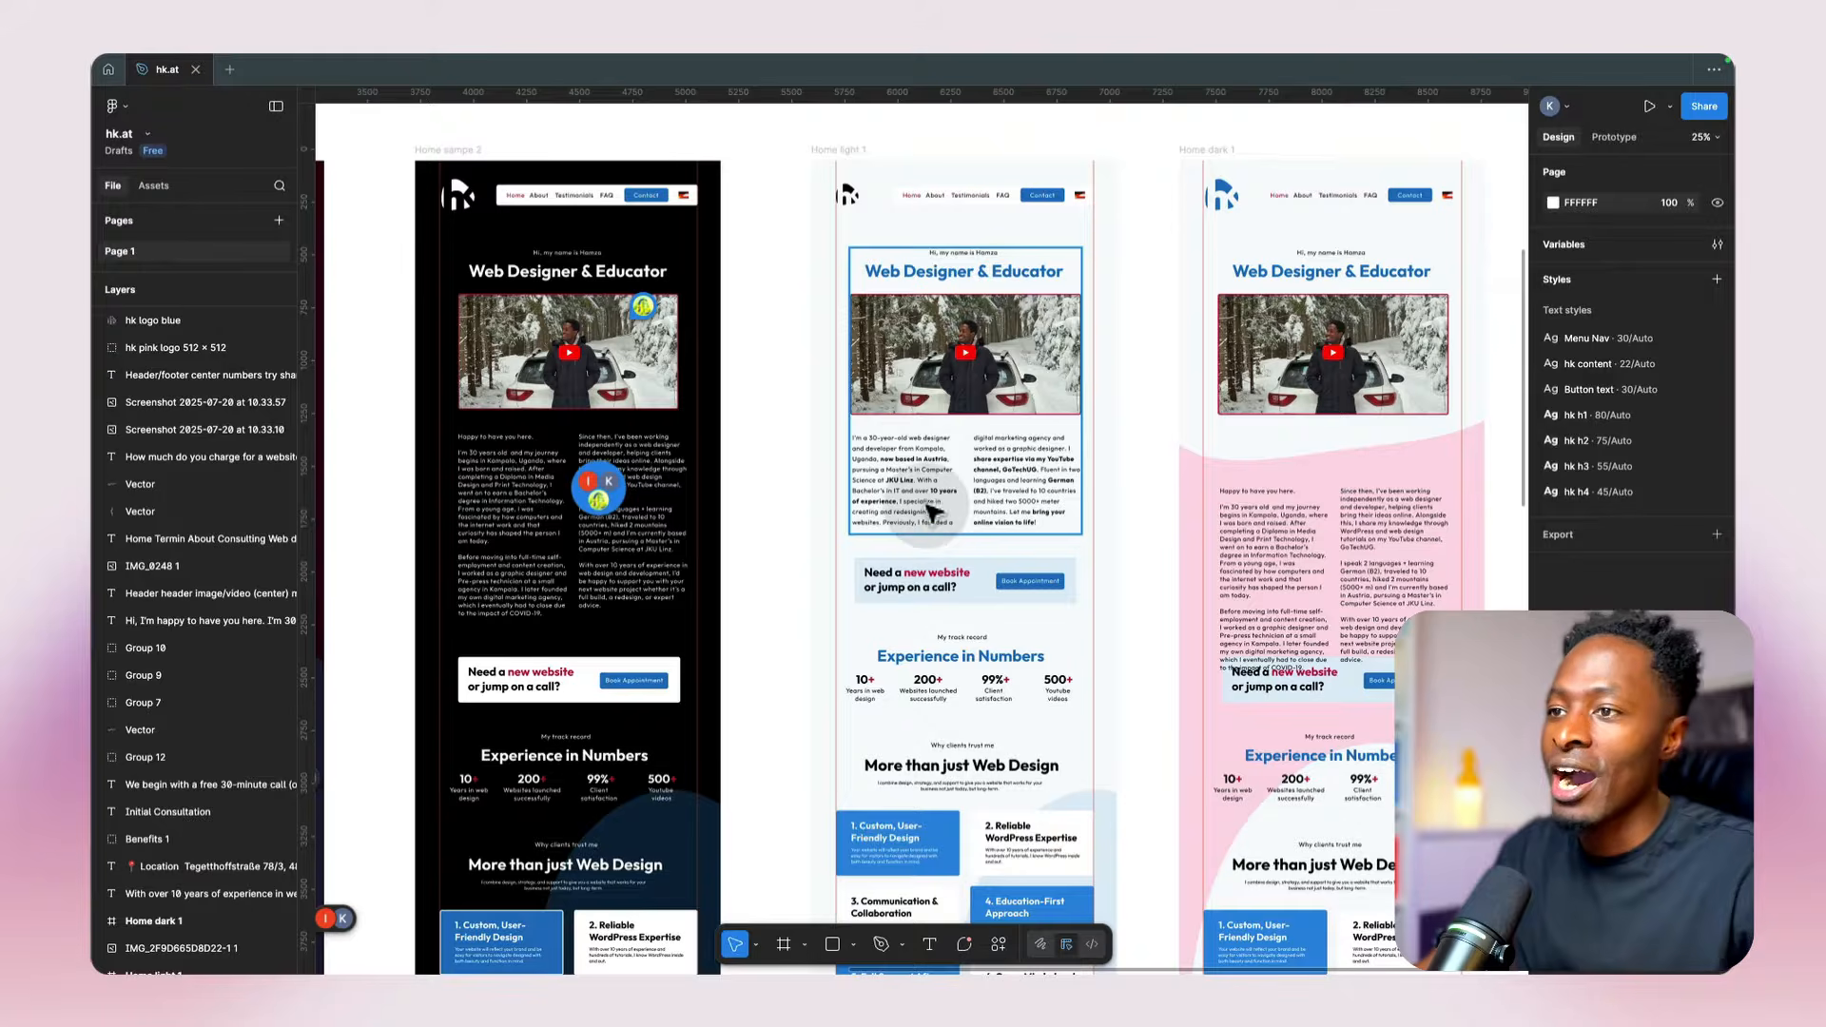
click(1039, 513)
click(1129, 517)
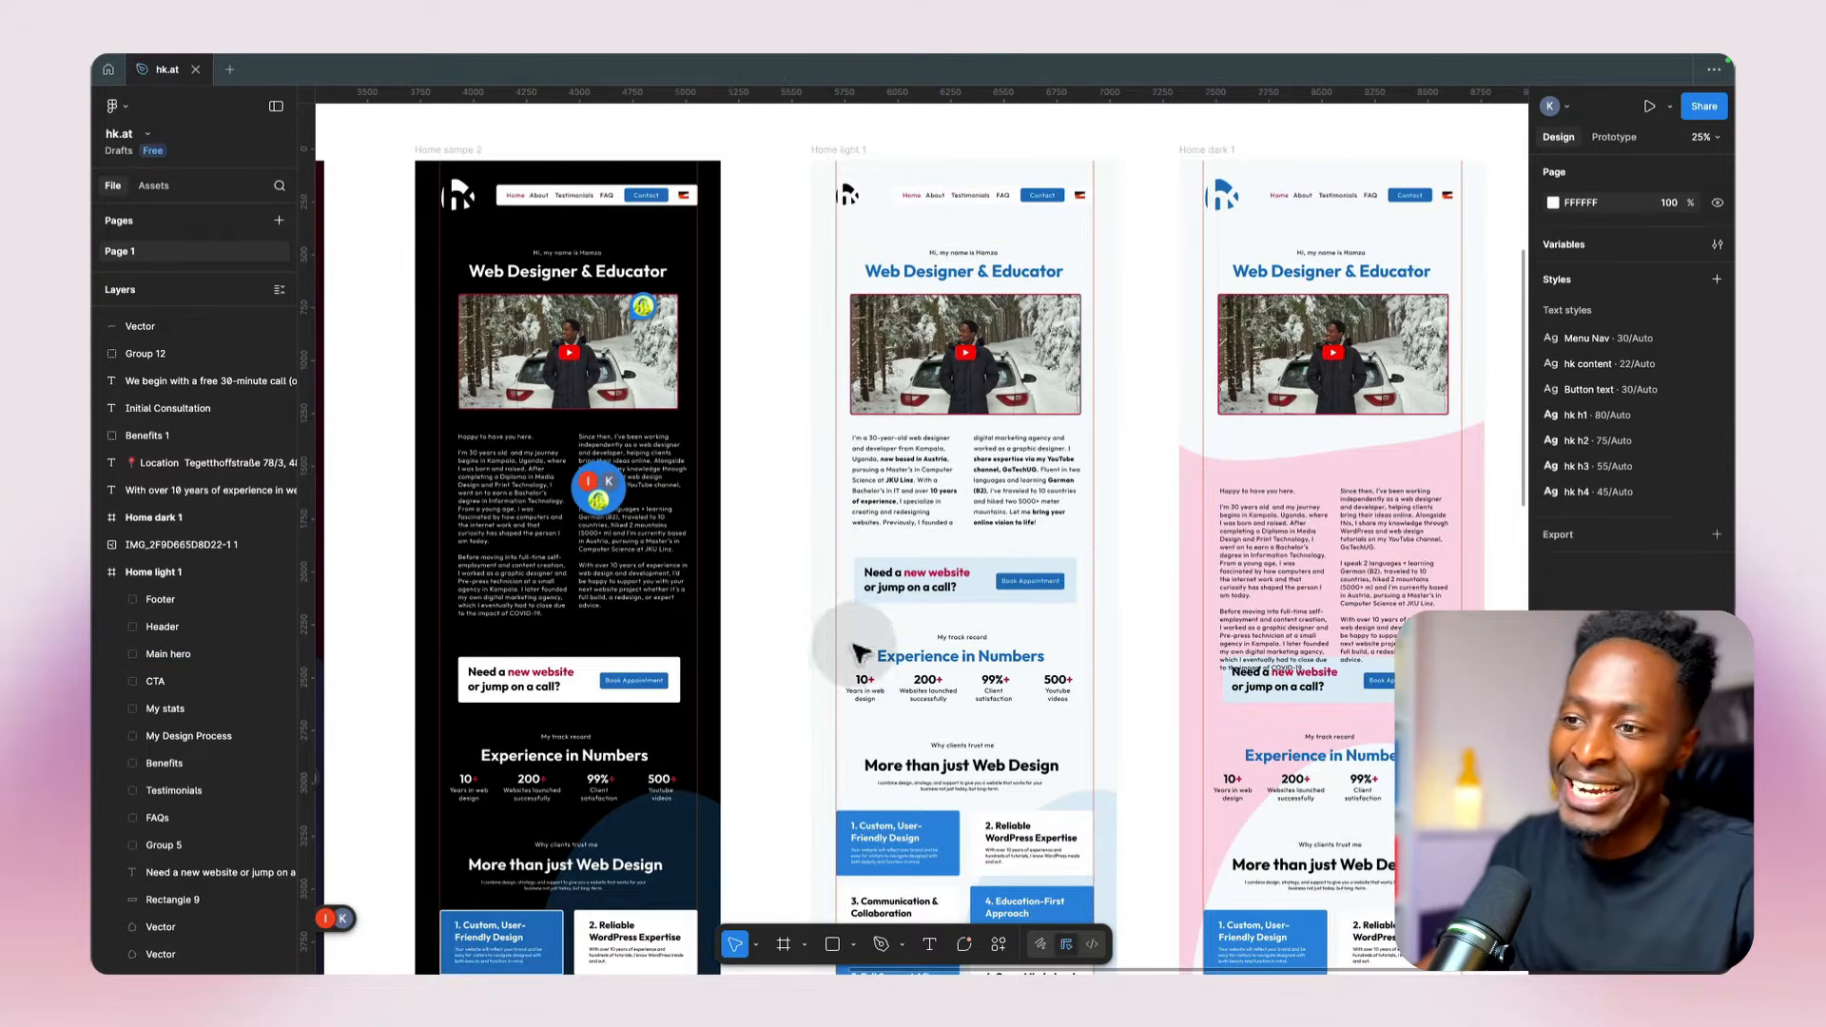
scroll(927, 666, down, 4)
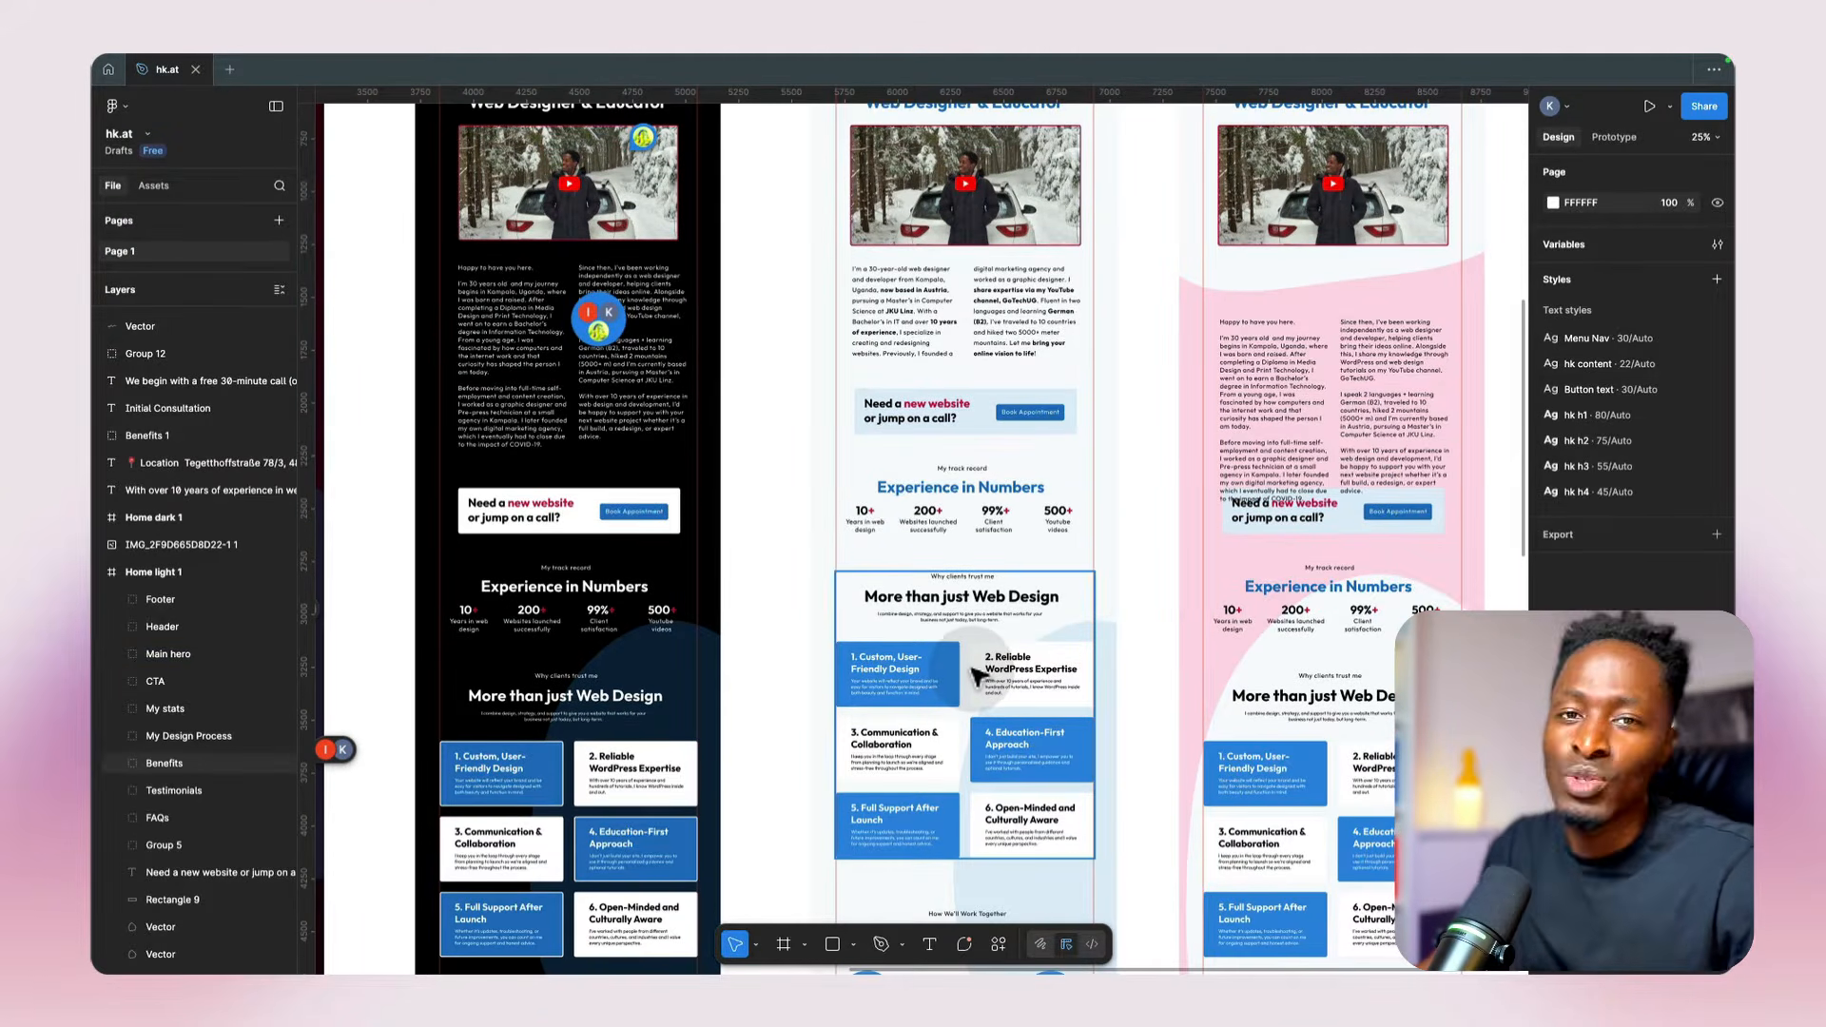
scroll(977, 676, down, 8)
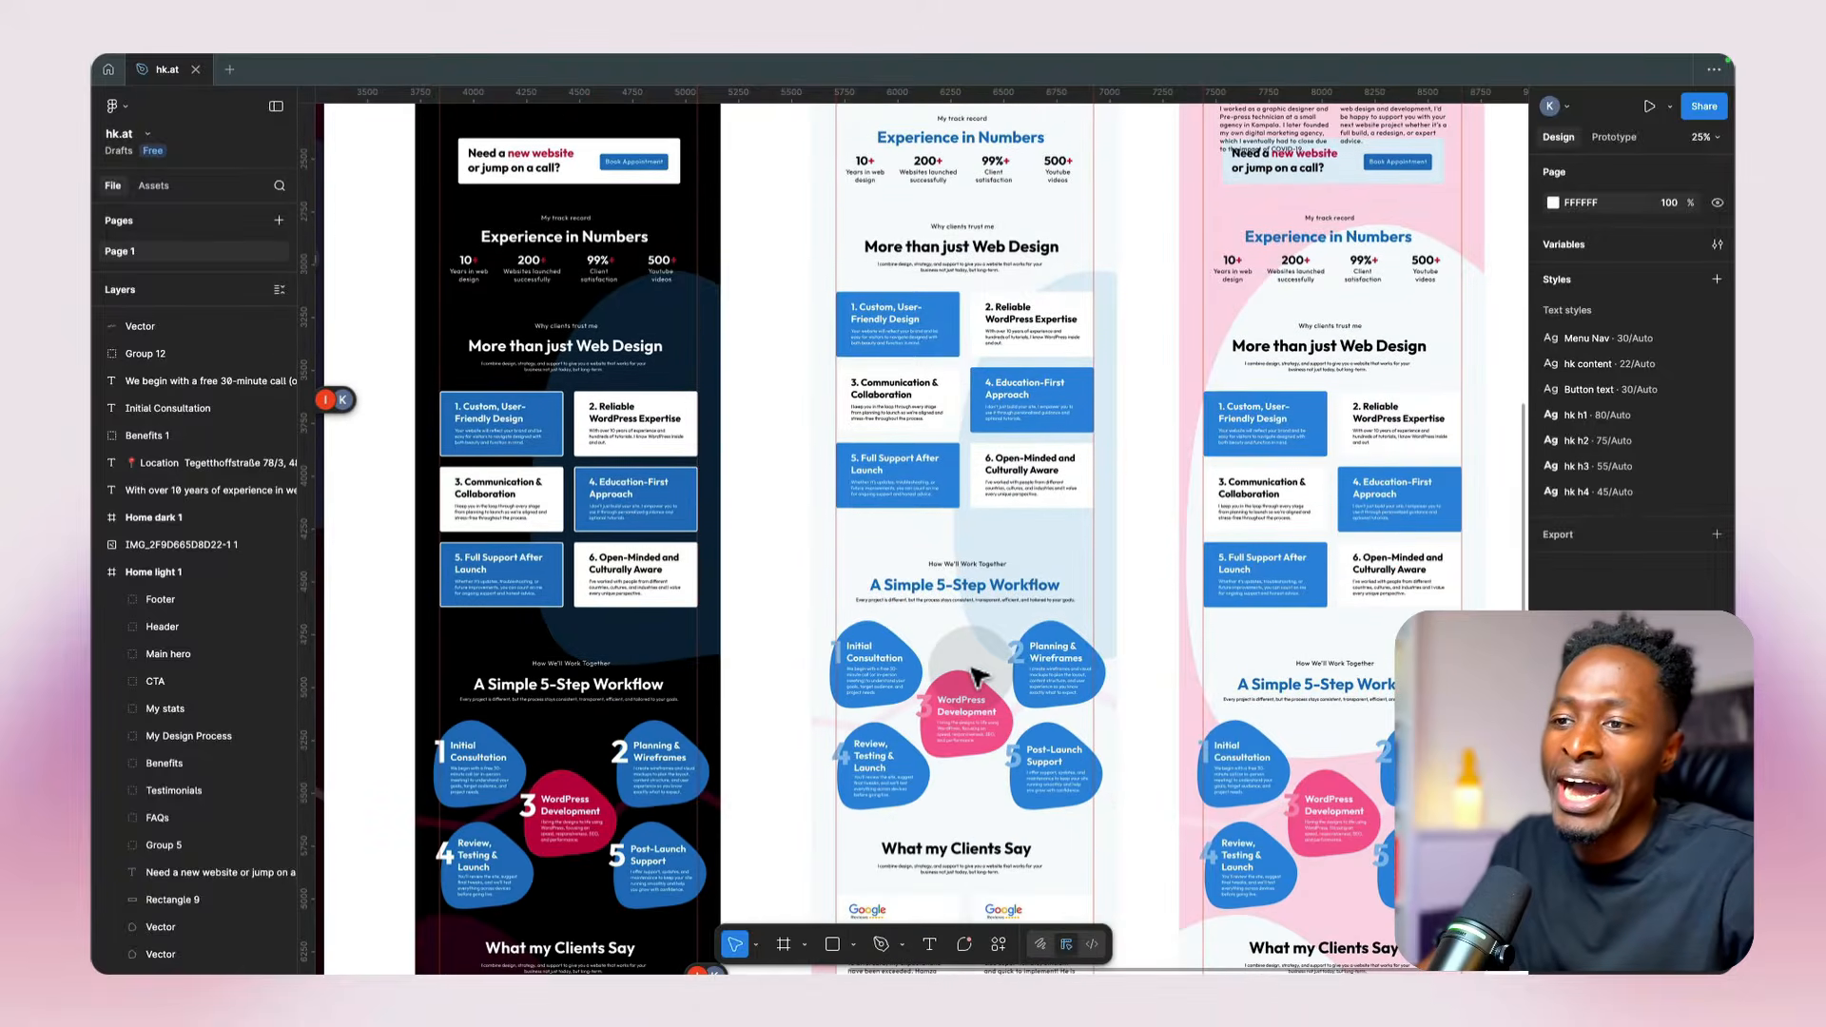
scroll(971, 667, up, 1)
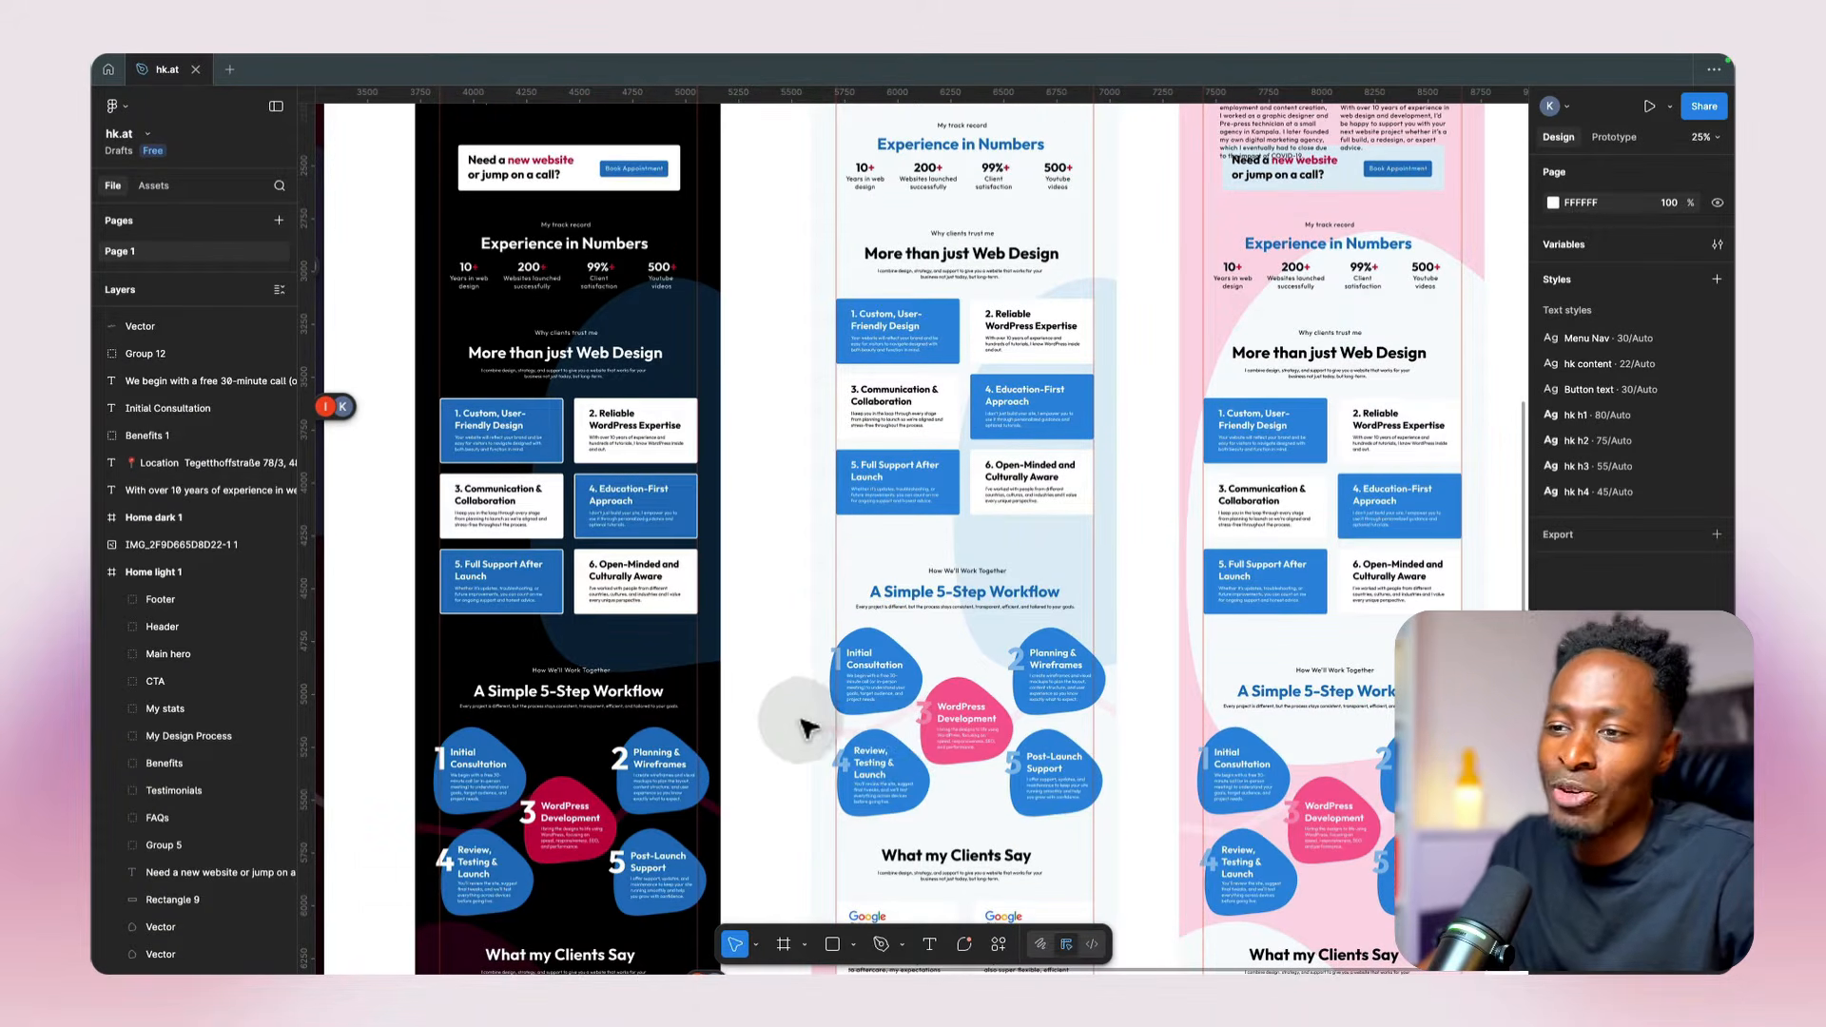
scroll(939, 408, up, 8)
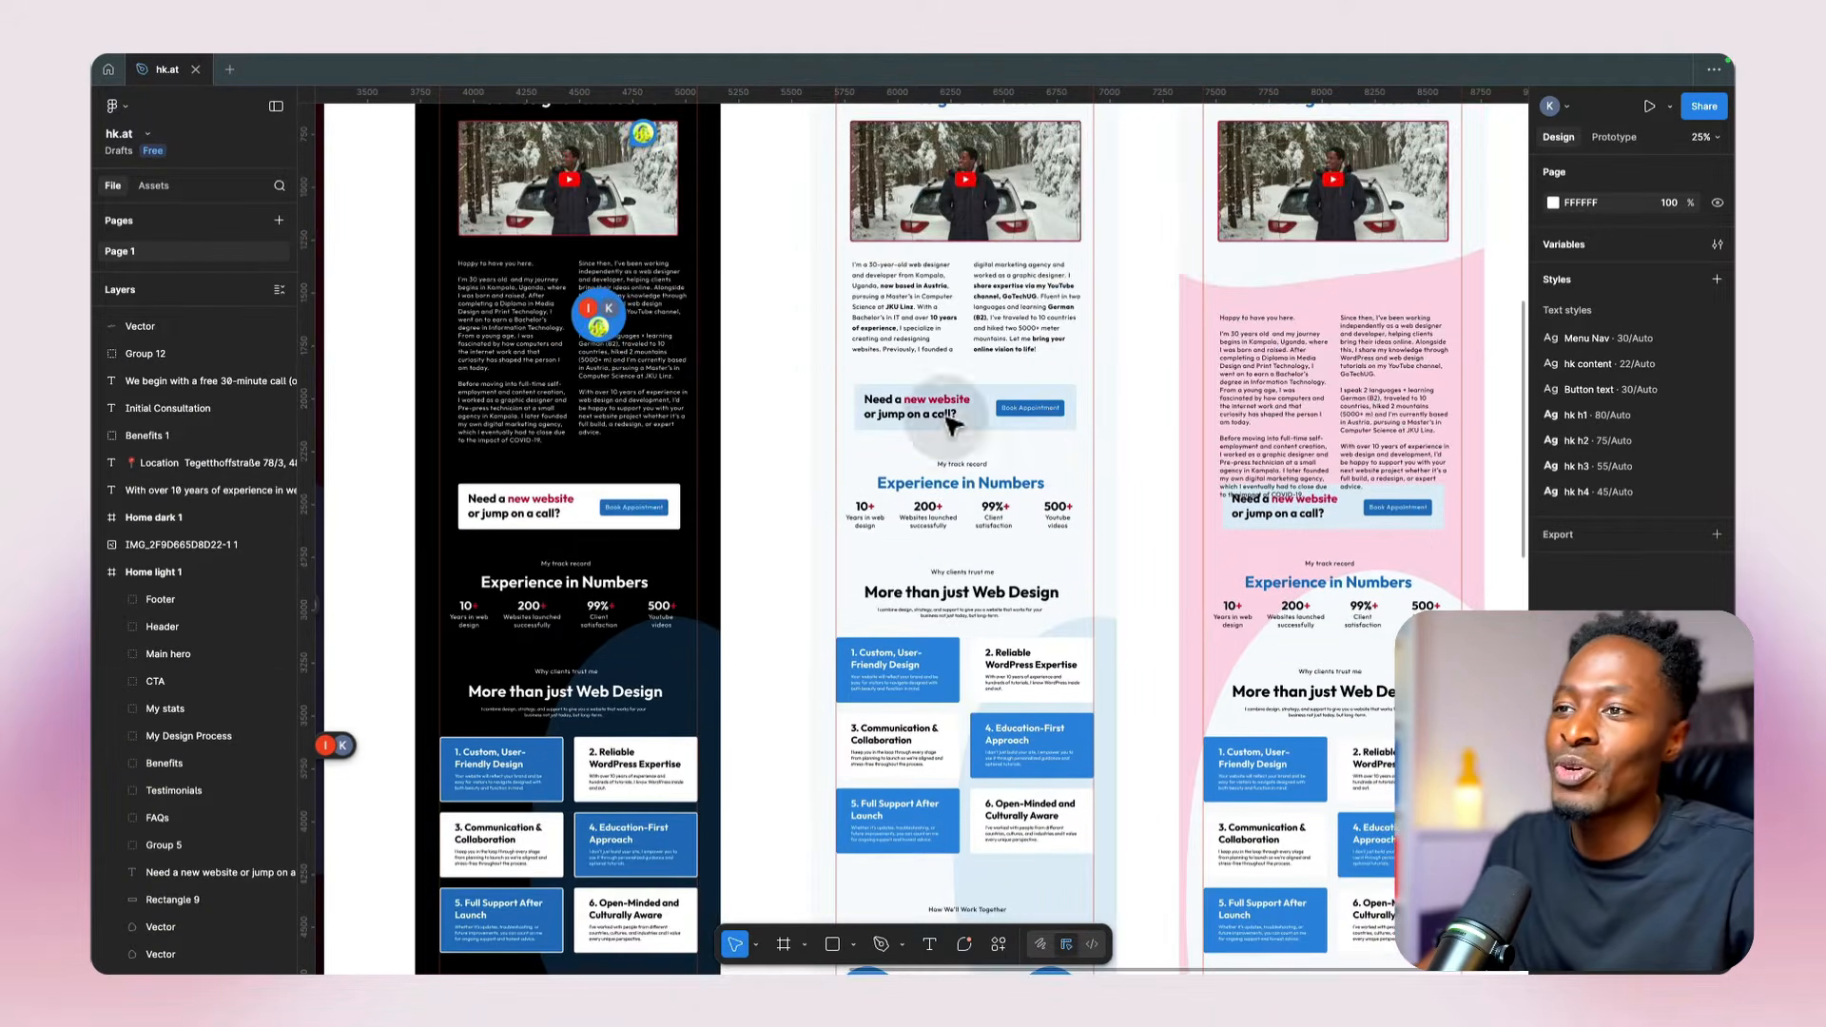
scroll(870, 514, up, 8)
click(871, 514)
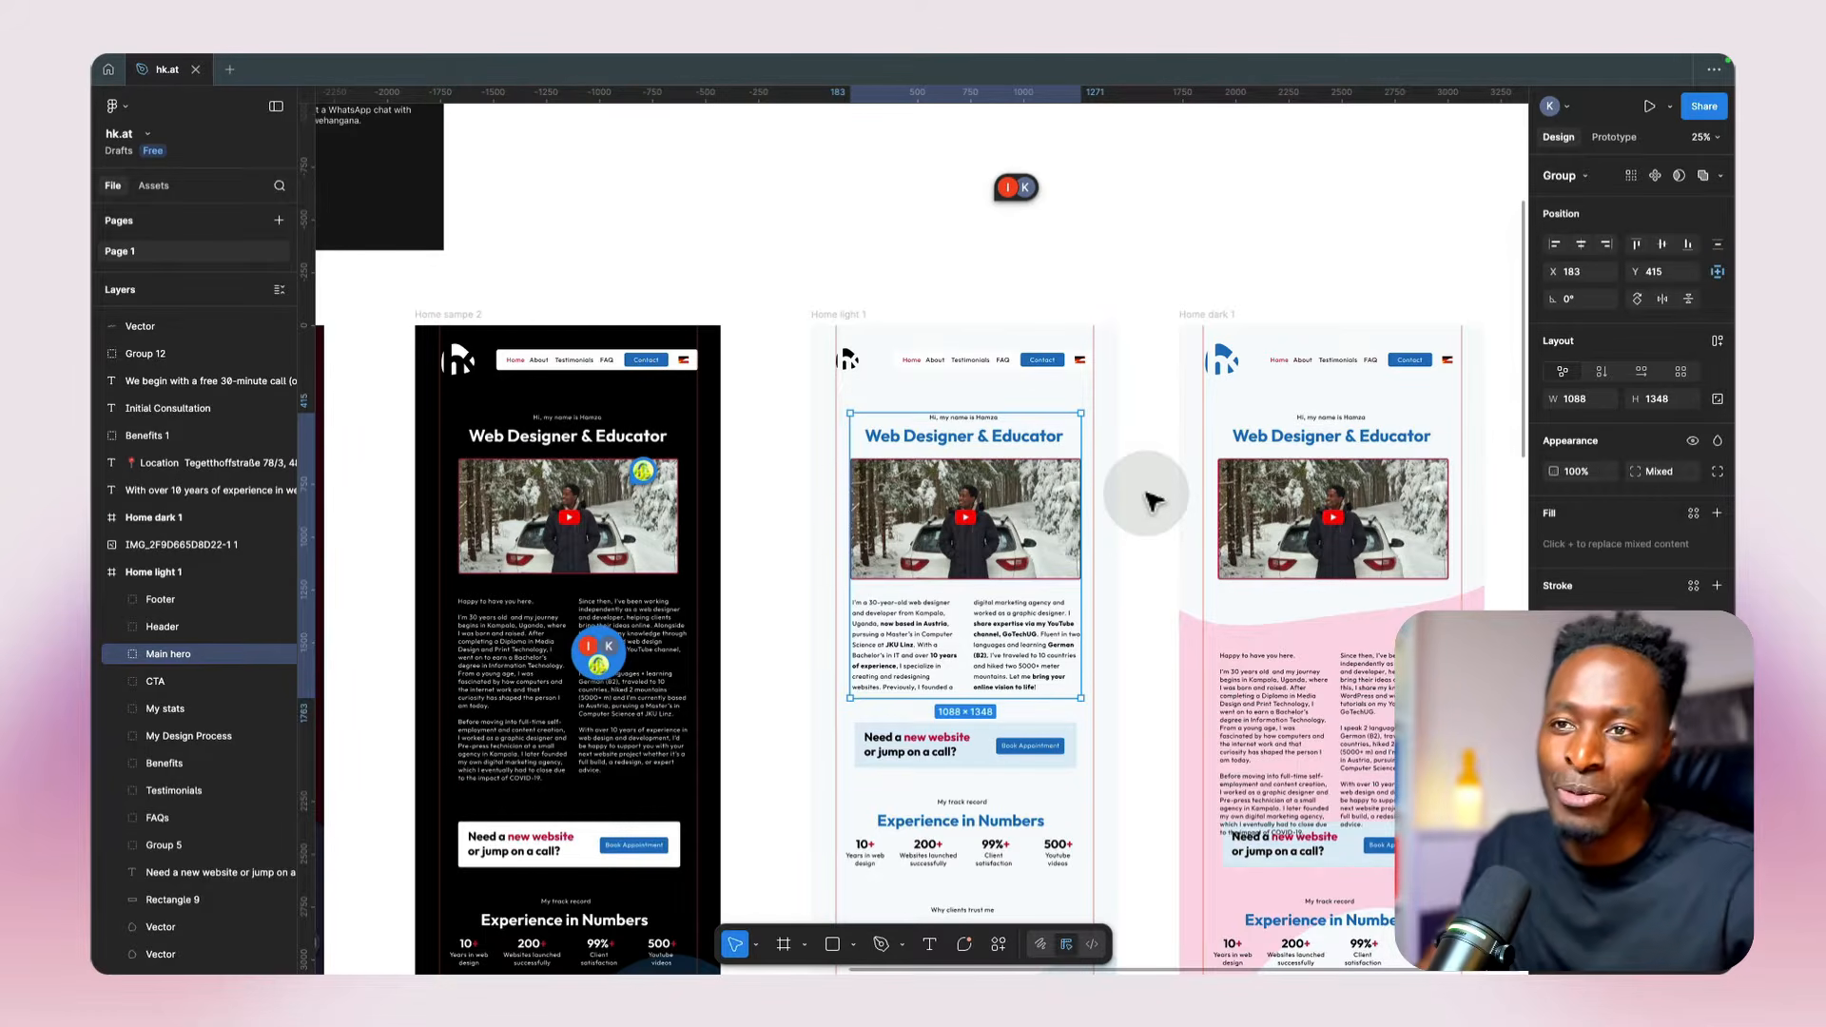
scroll(1153, 501, down, 2)
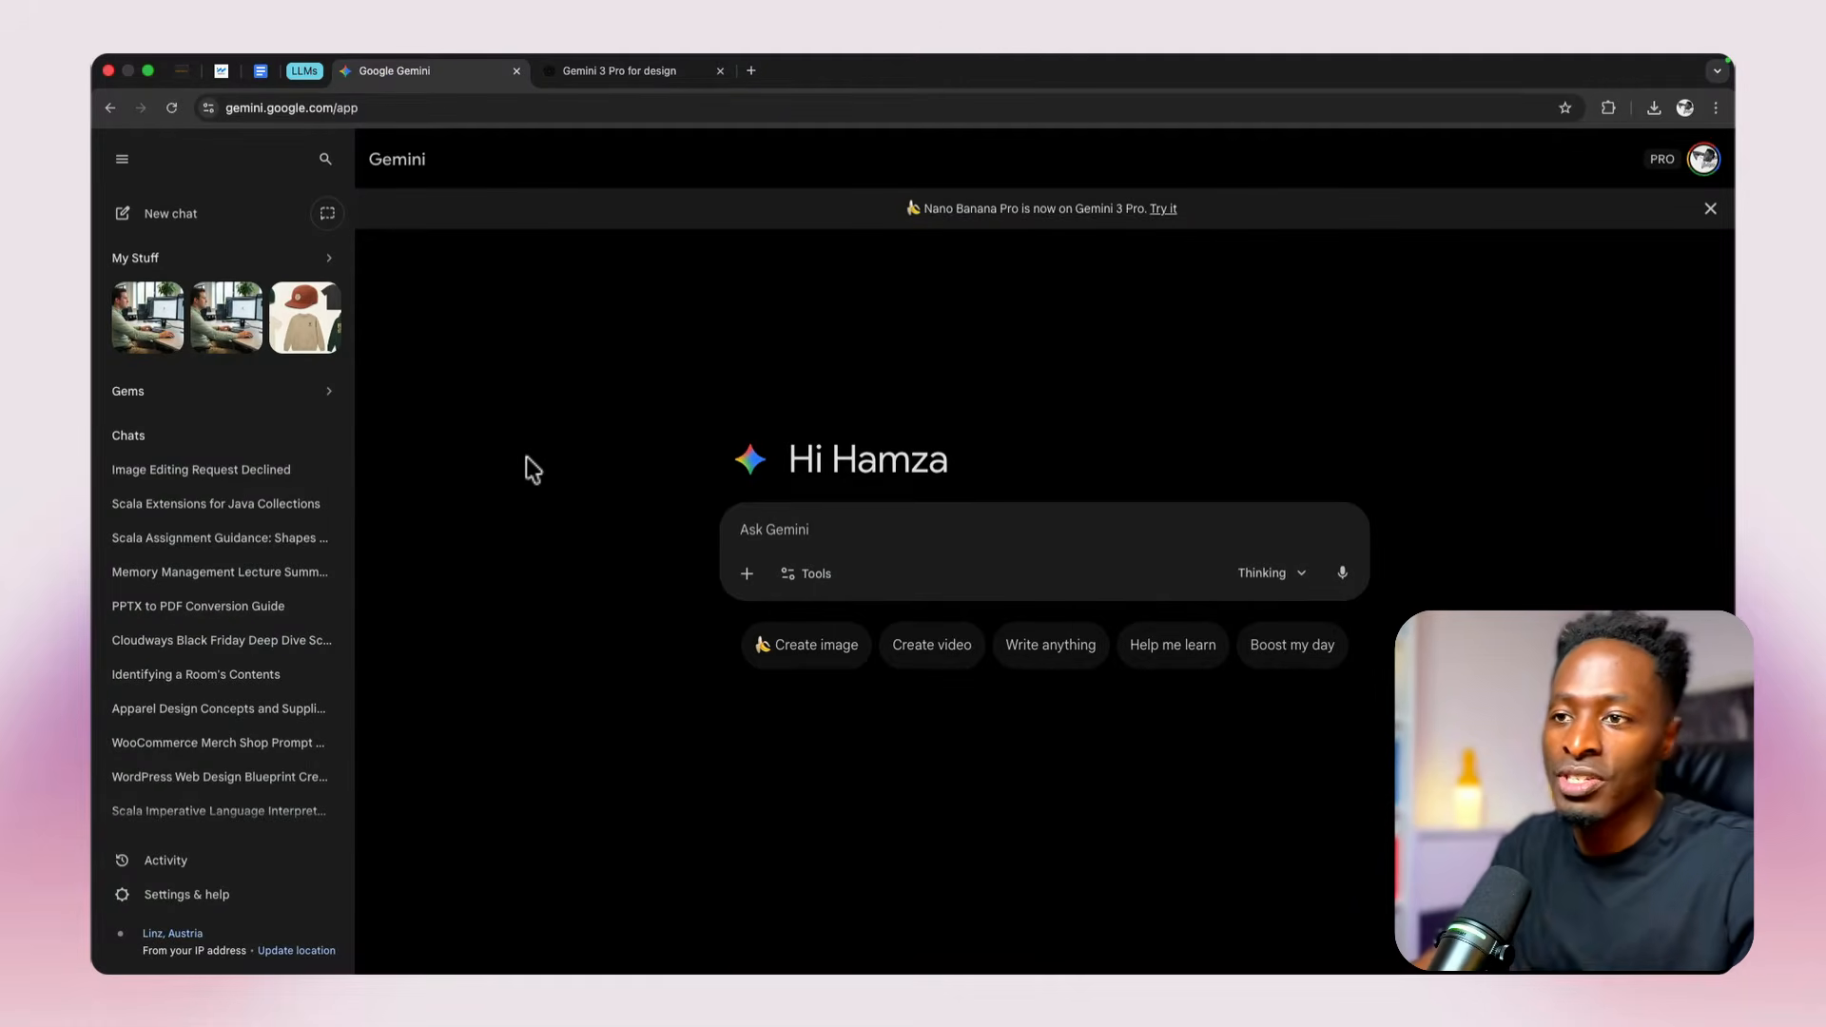
Step: Switch to Gemini and attach hk.at.pdf from the Desktop to a new chat prompt
click(748, 582)
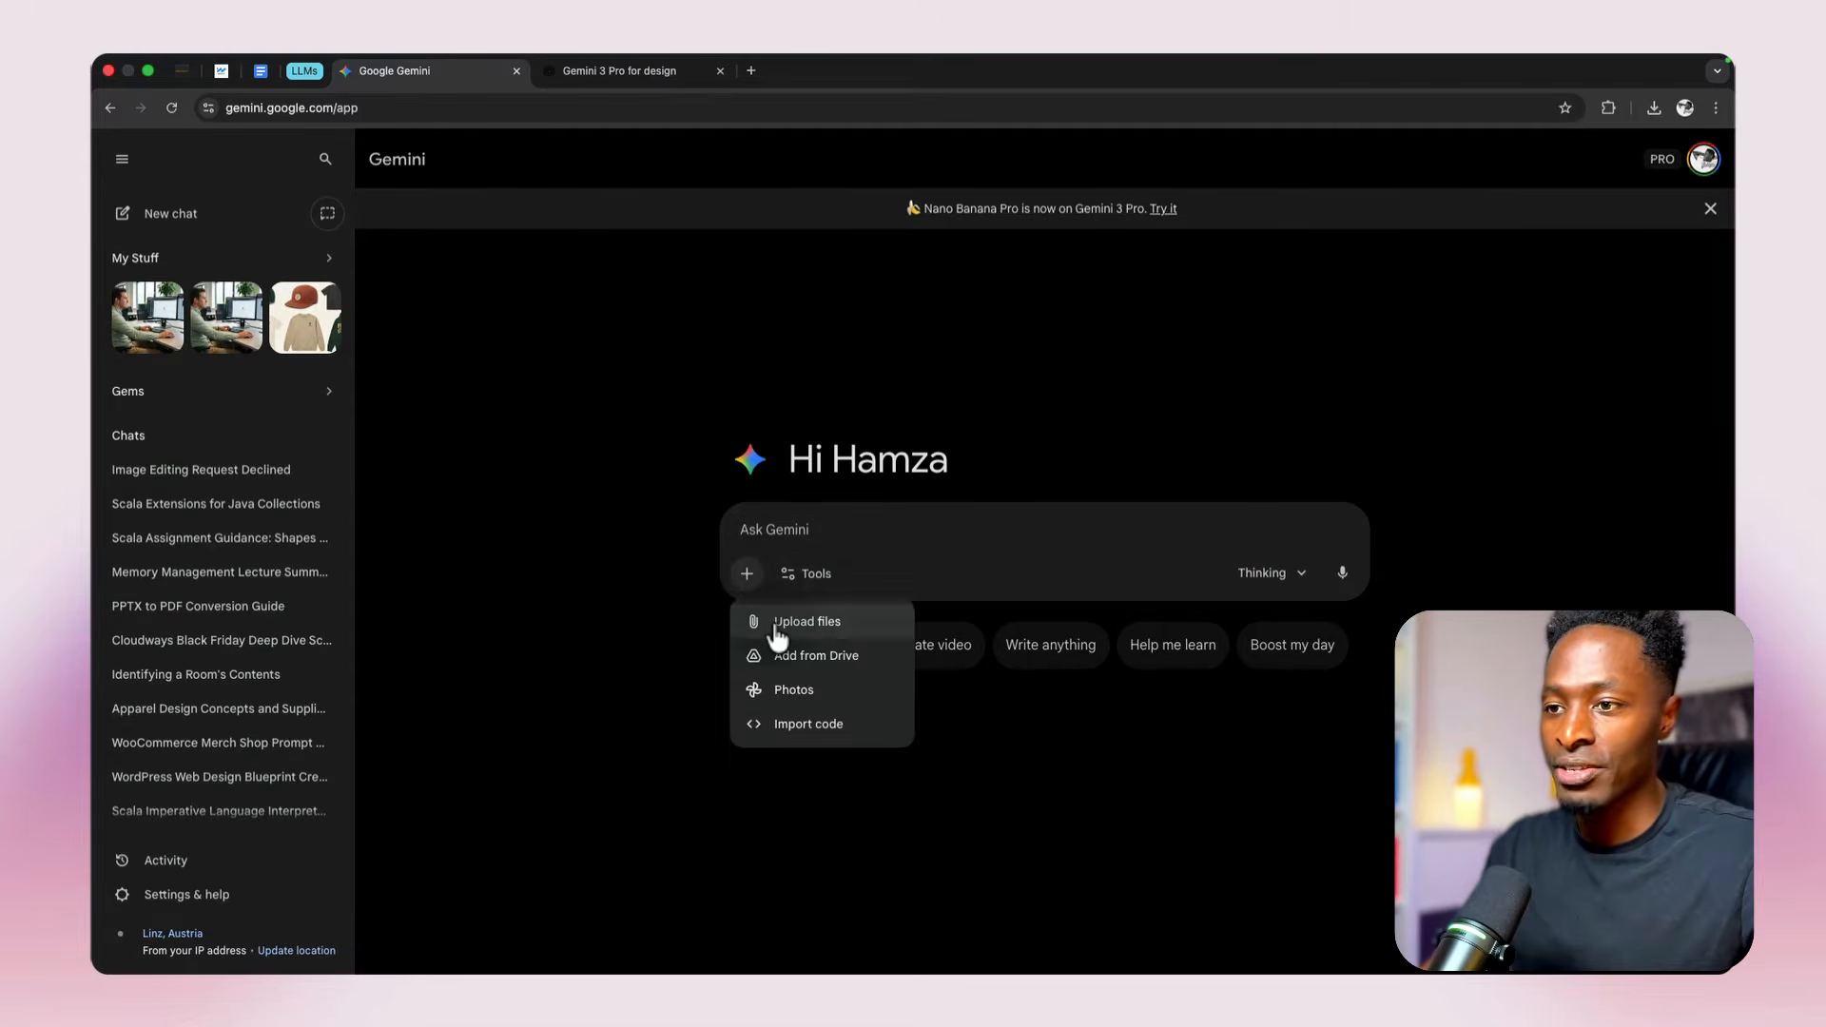
click(773, 624)
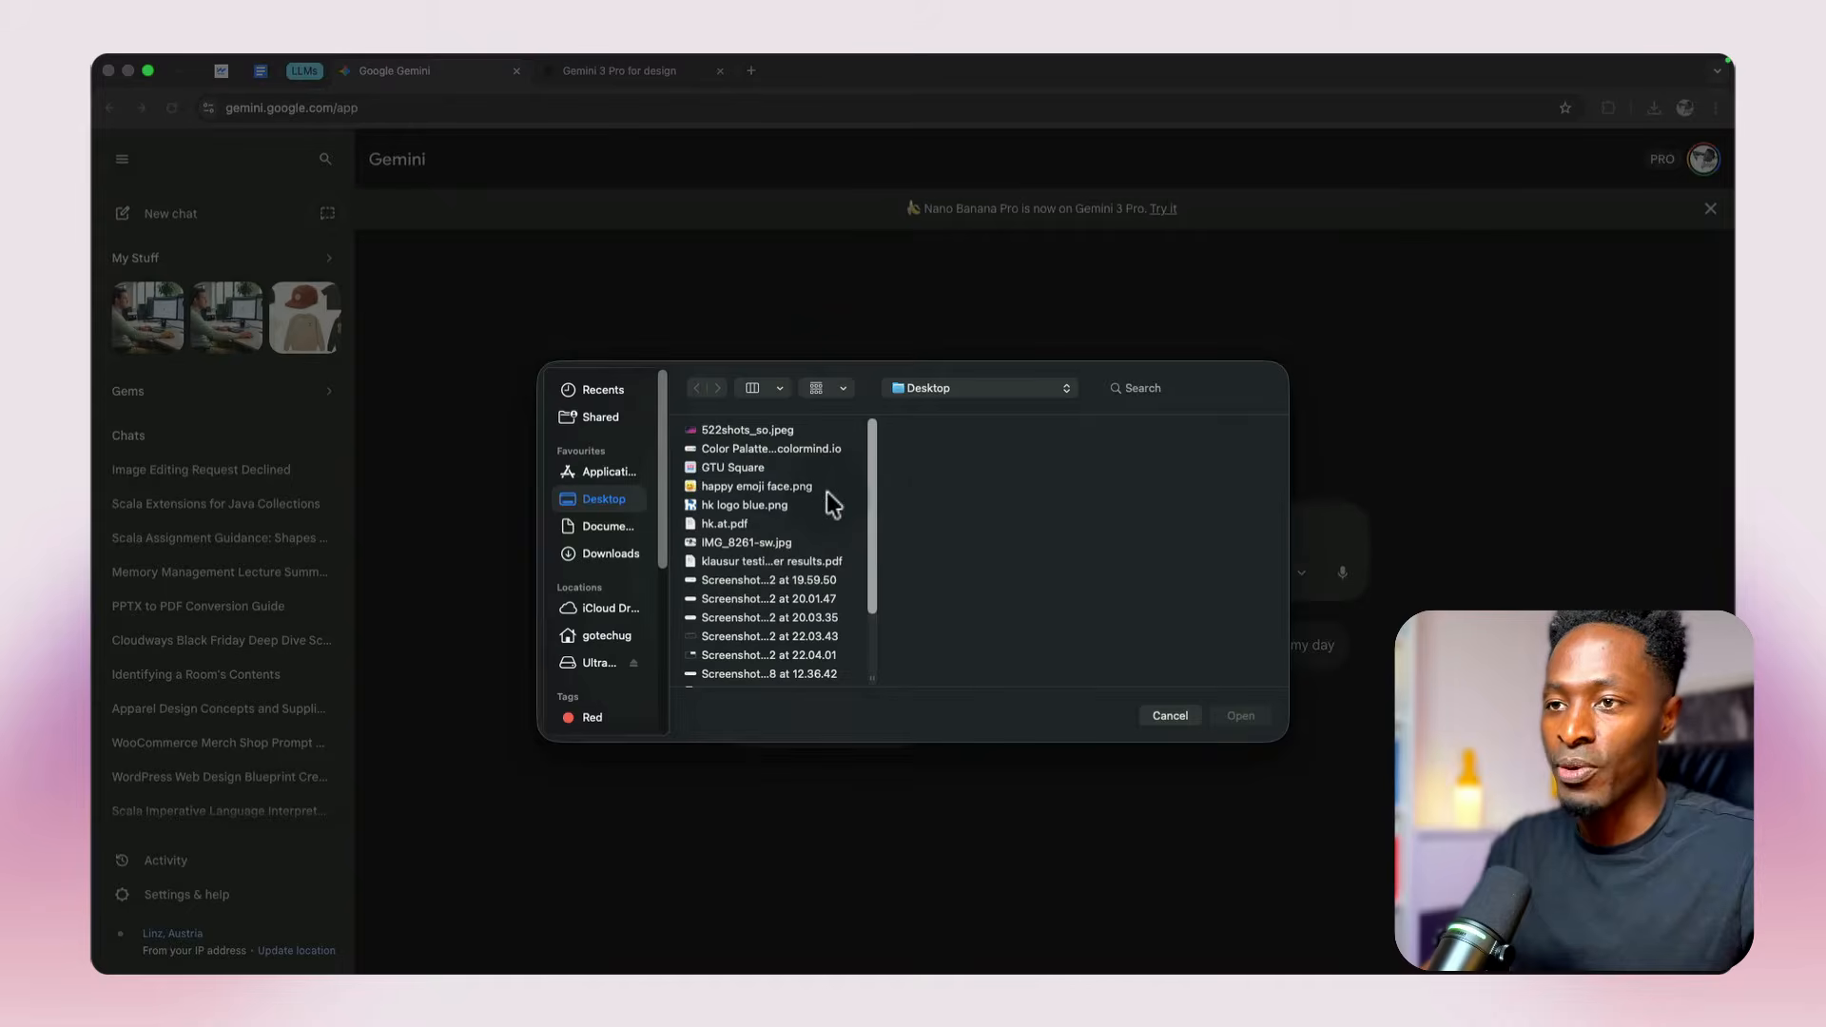
click(751, 523)
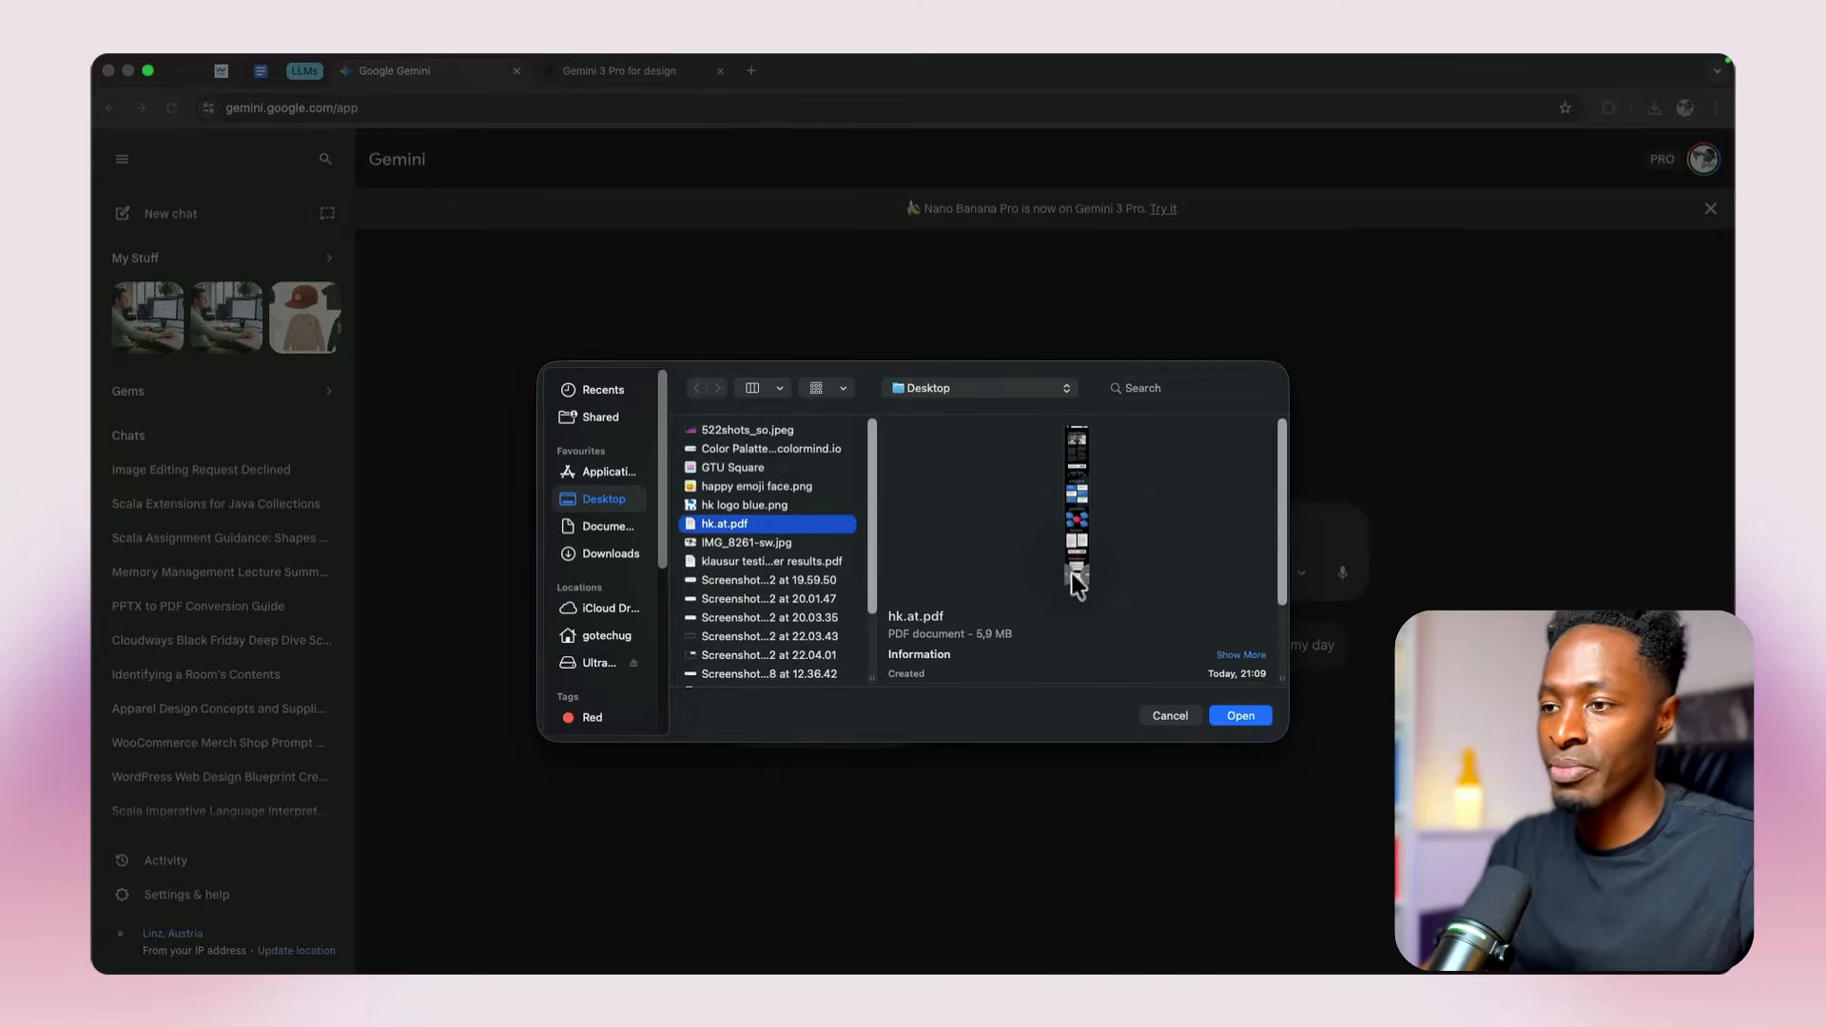
click(1238, 716)
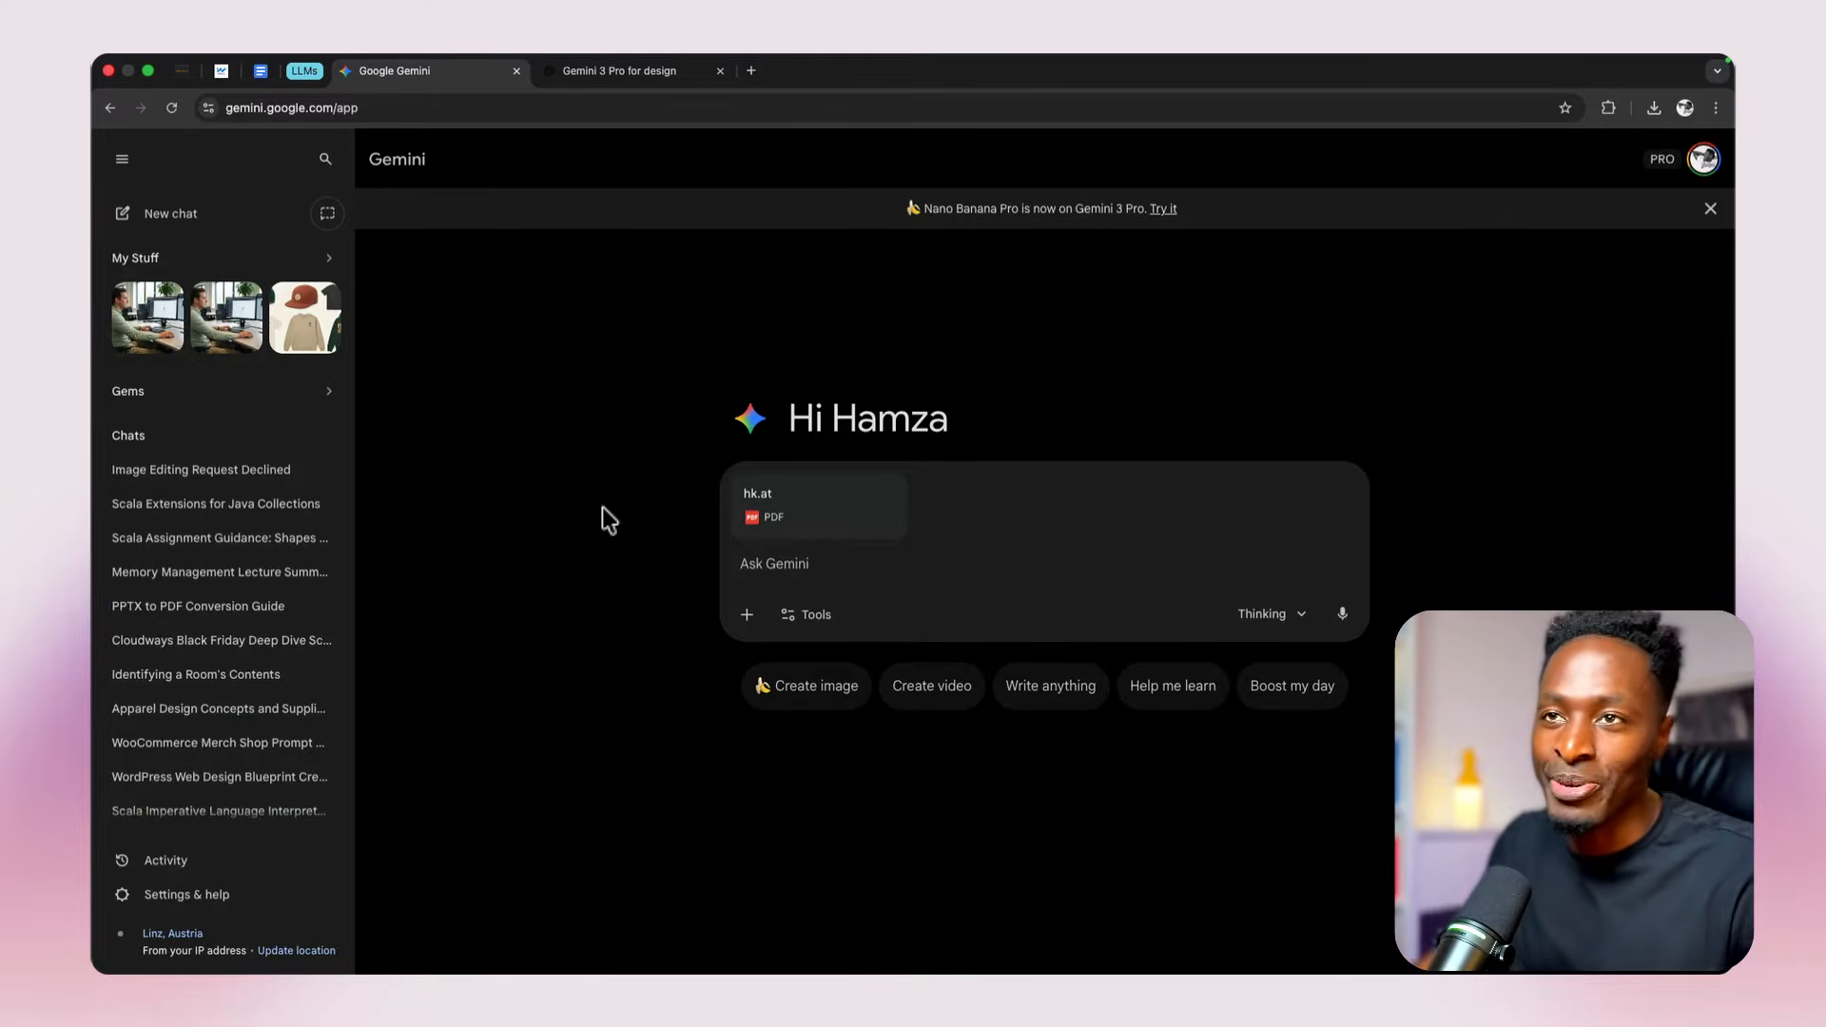
Step: Switch to the ChatGPT conversation and read the Figma Review Prompt it wrote for Gemini
click(619, 71)
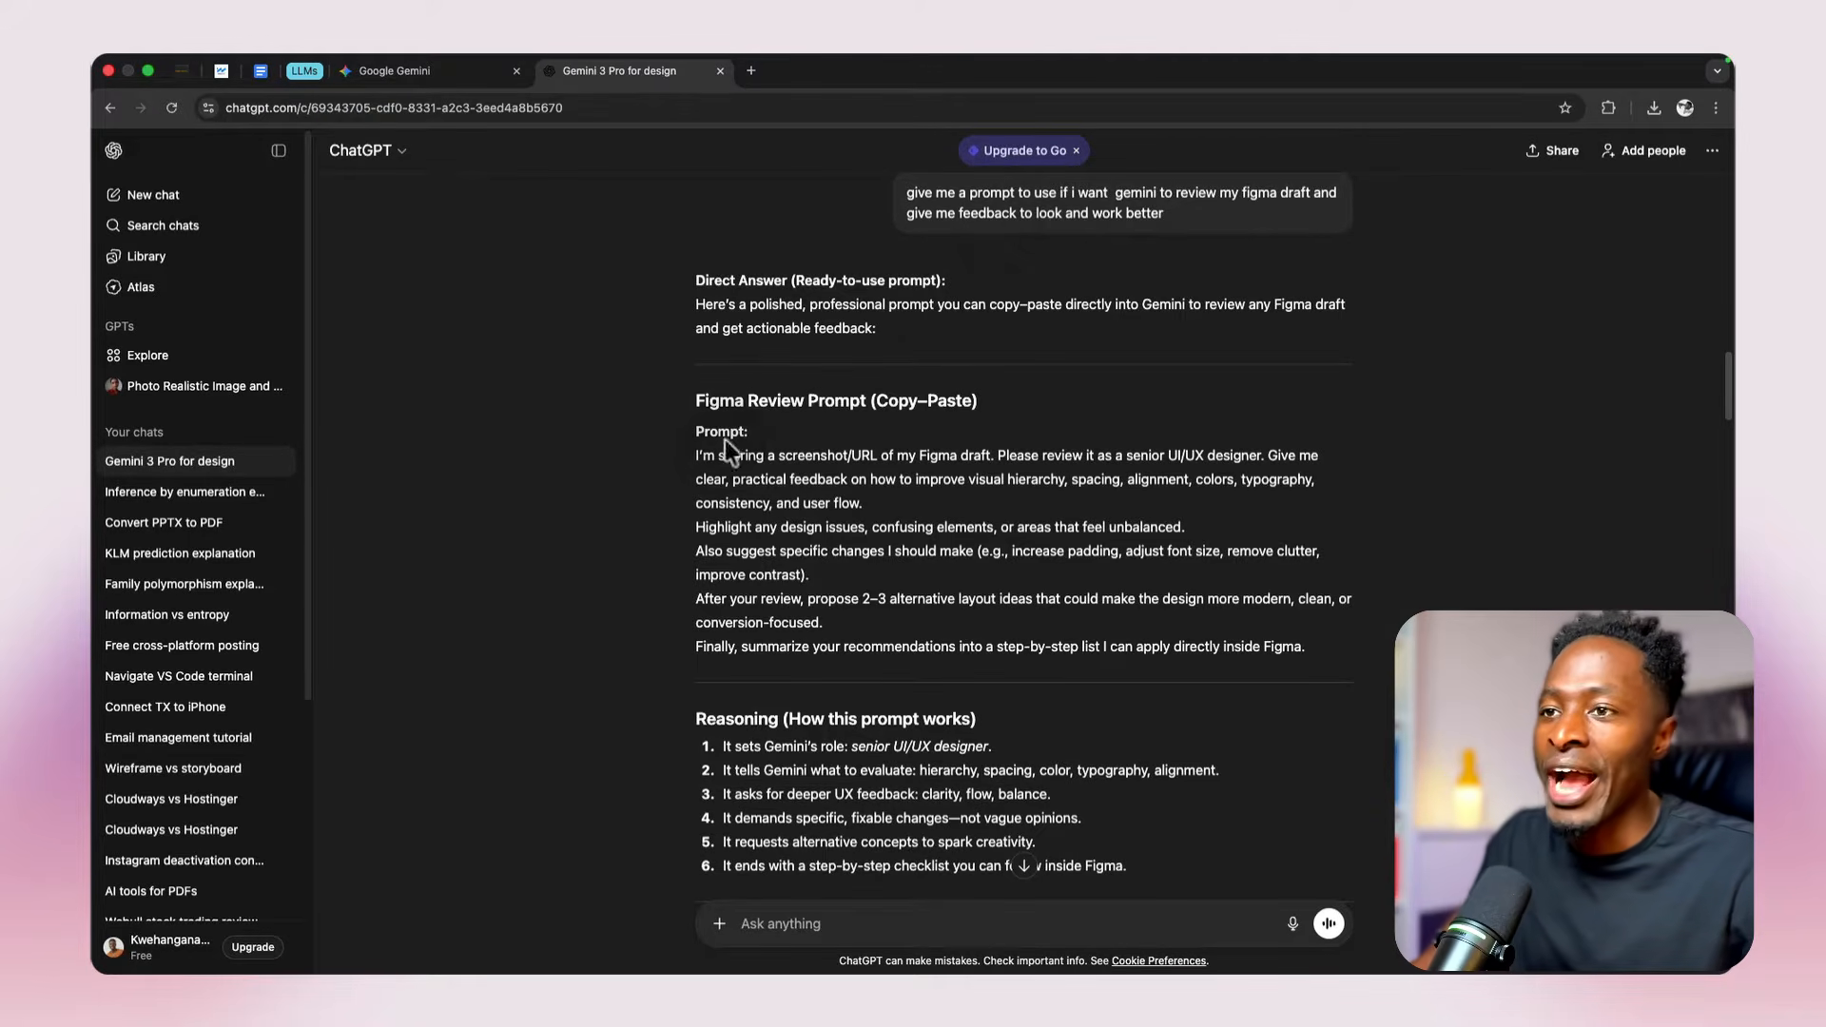
drag(697, 457, 1331, 648)
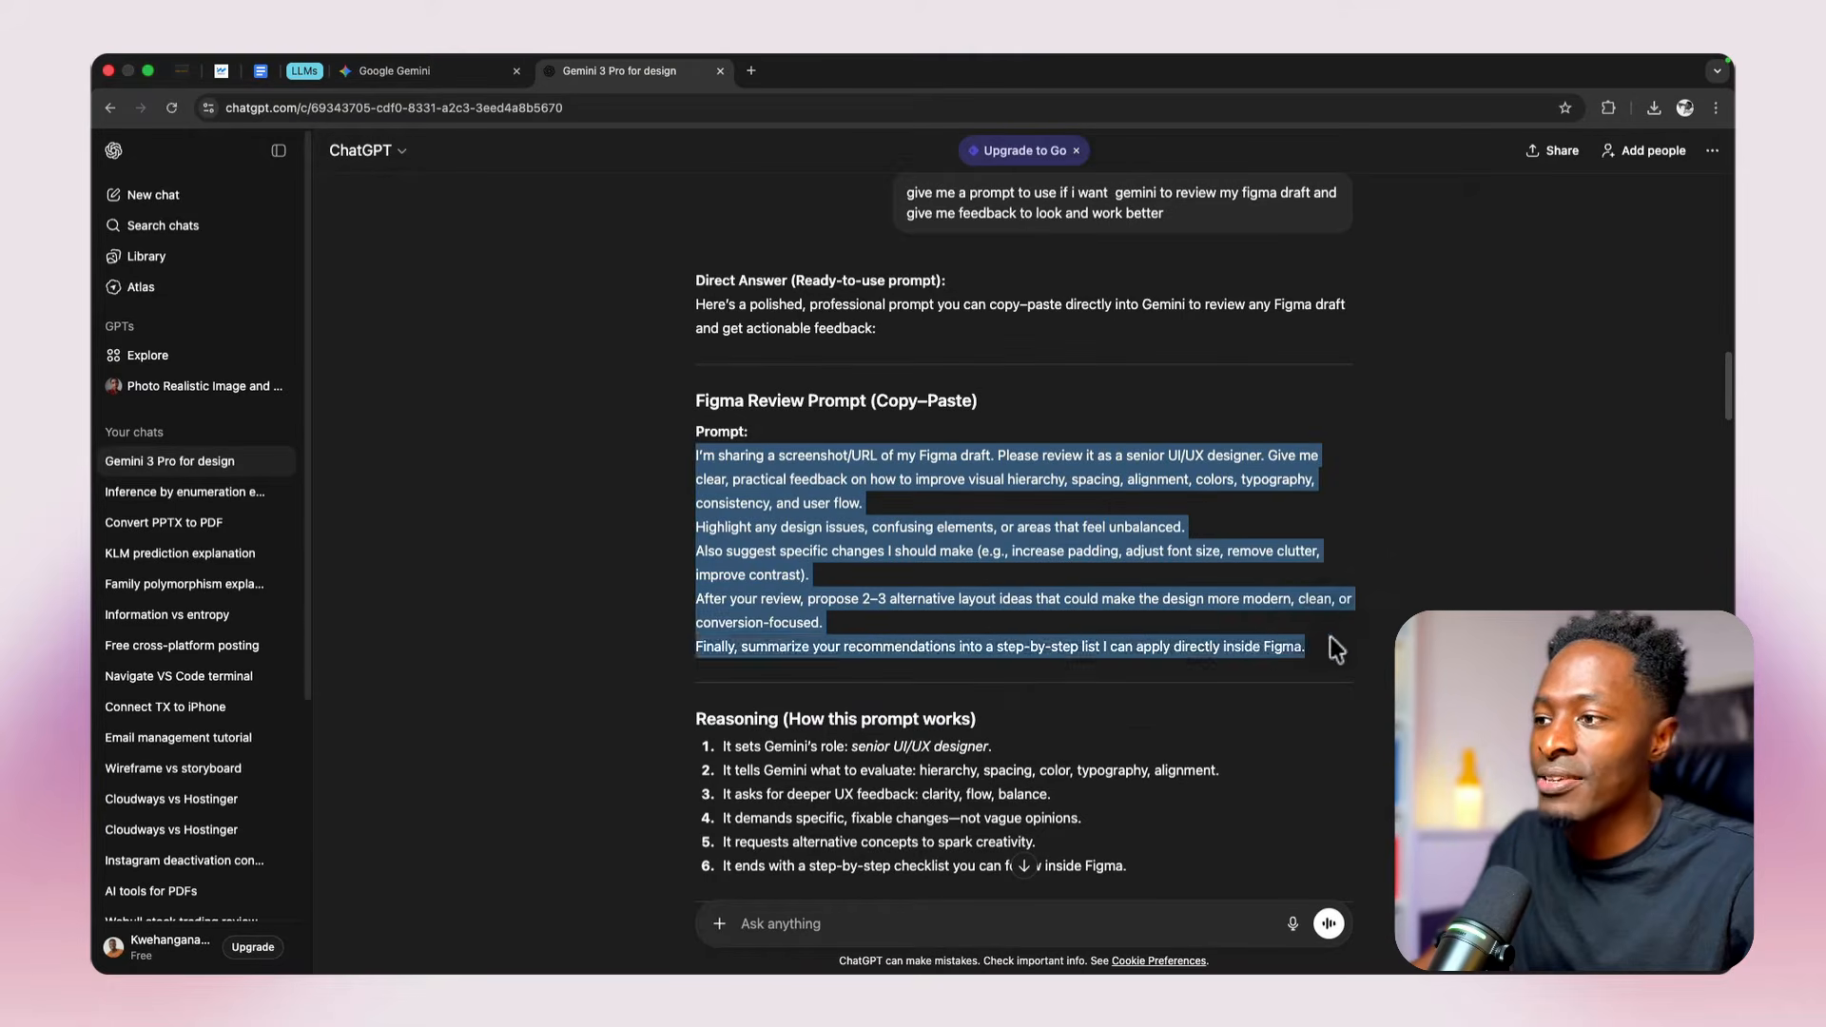
click(1164, 593)
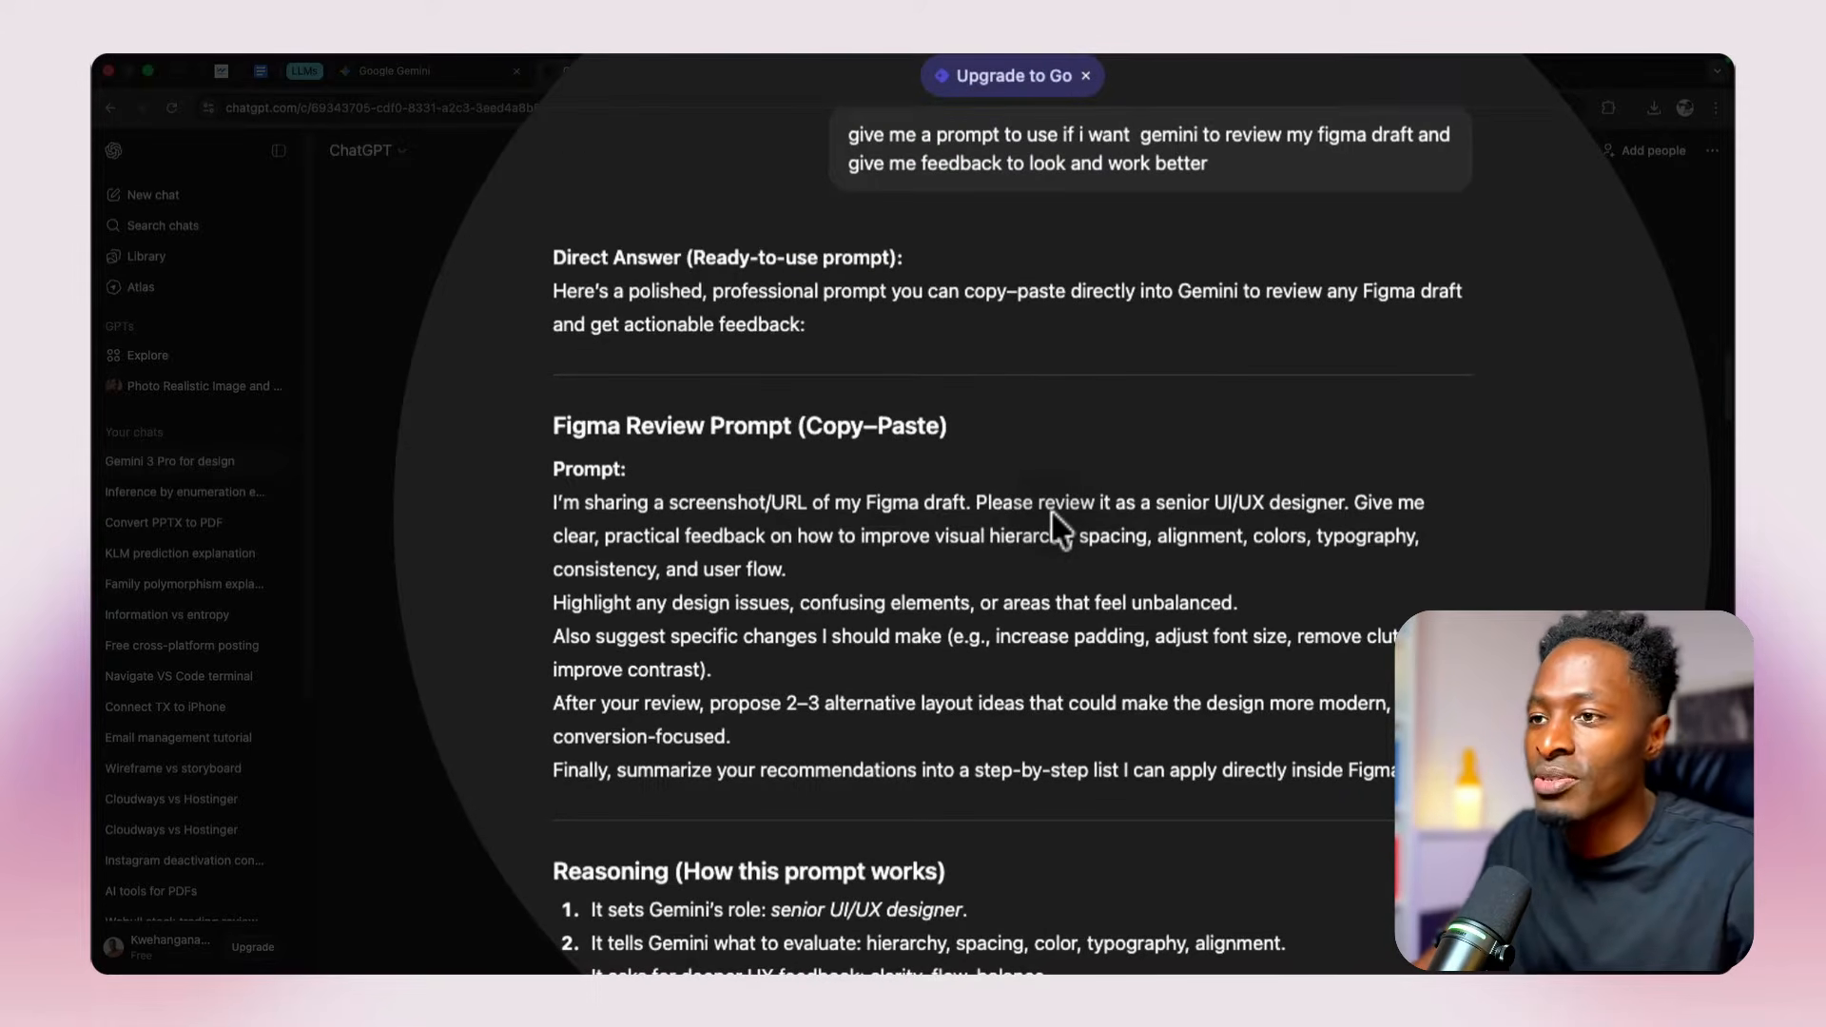
scroll(1052, 514, down, 1)
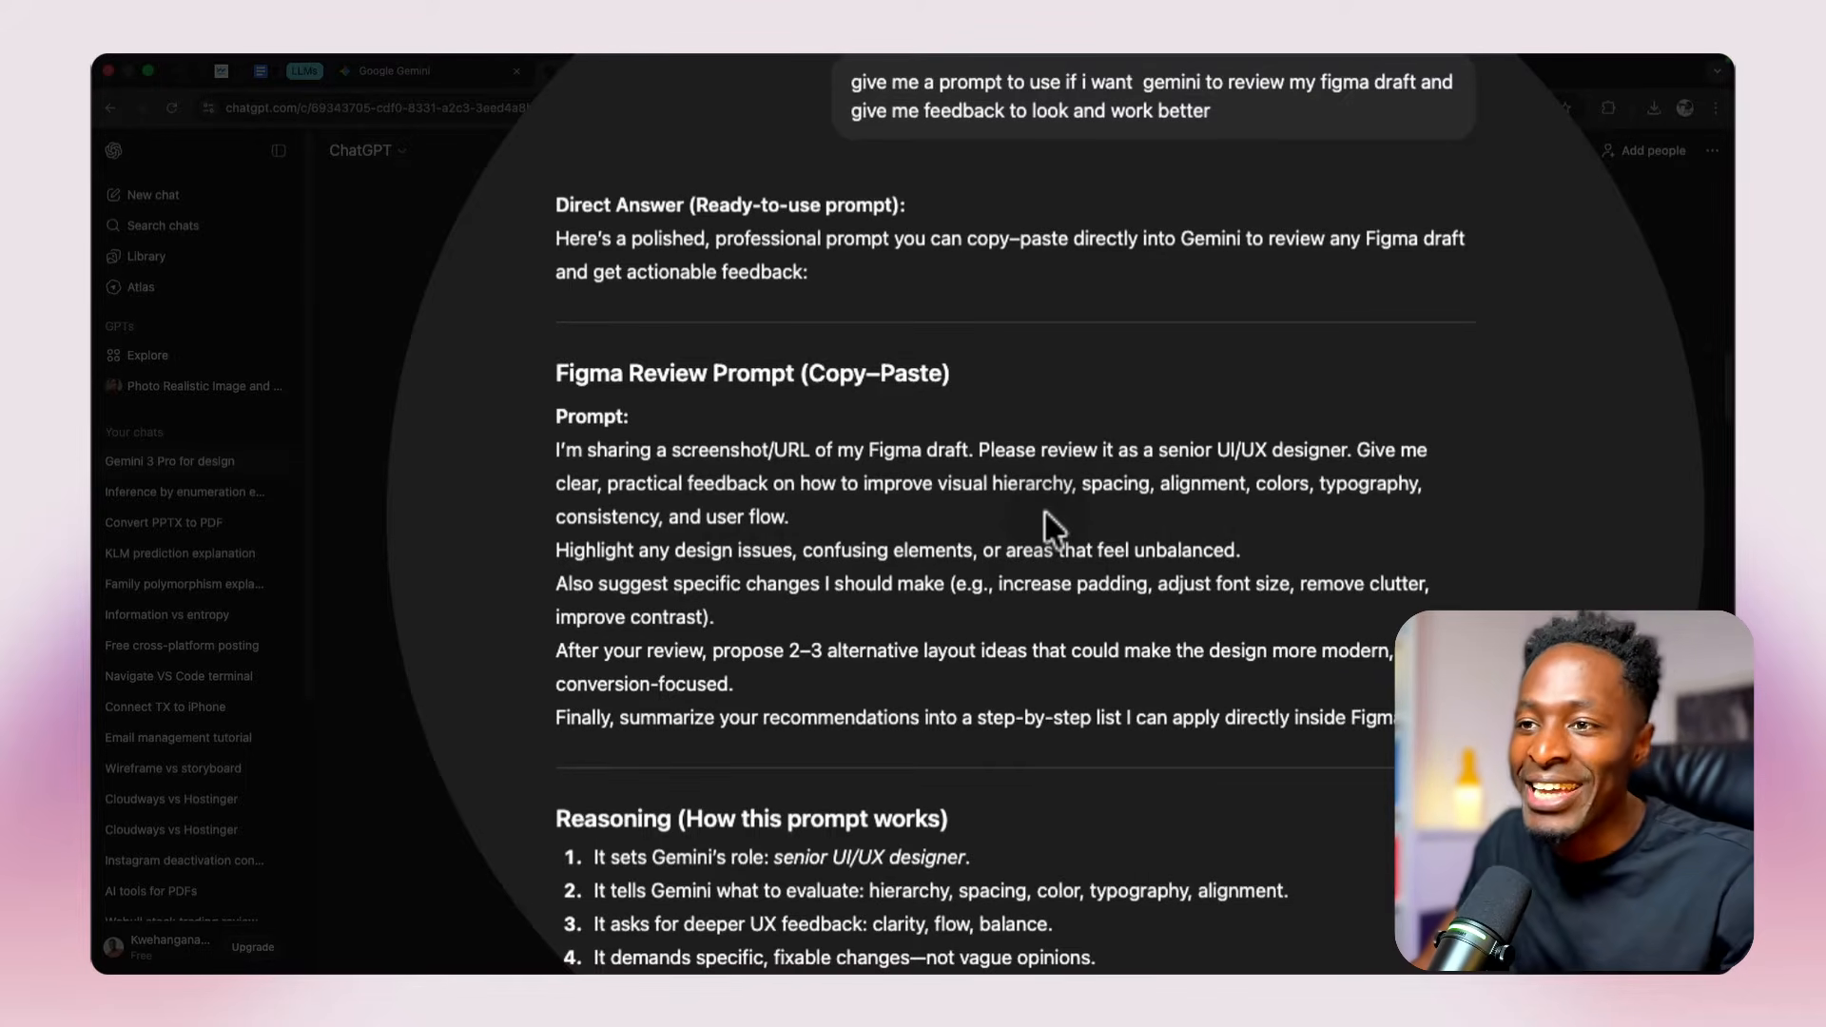
scroll(1045, 510, down, 2)
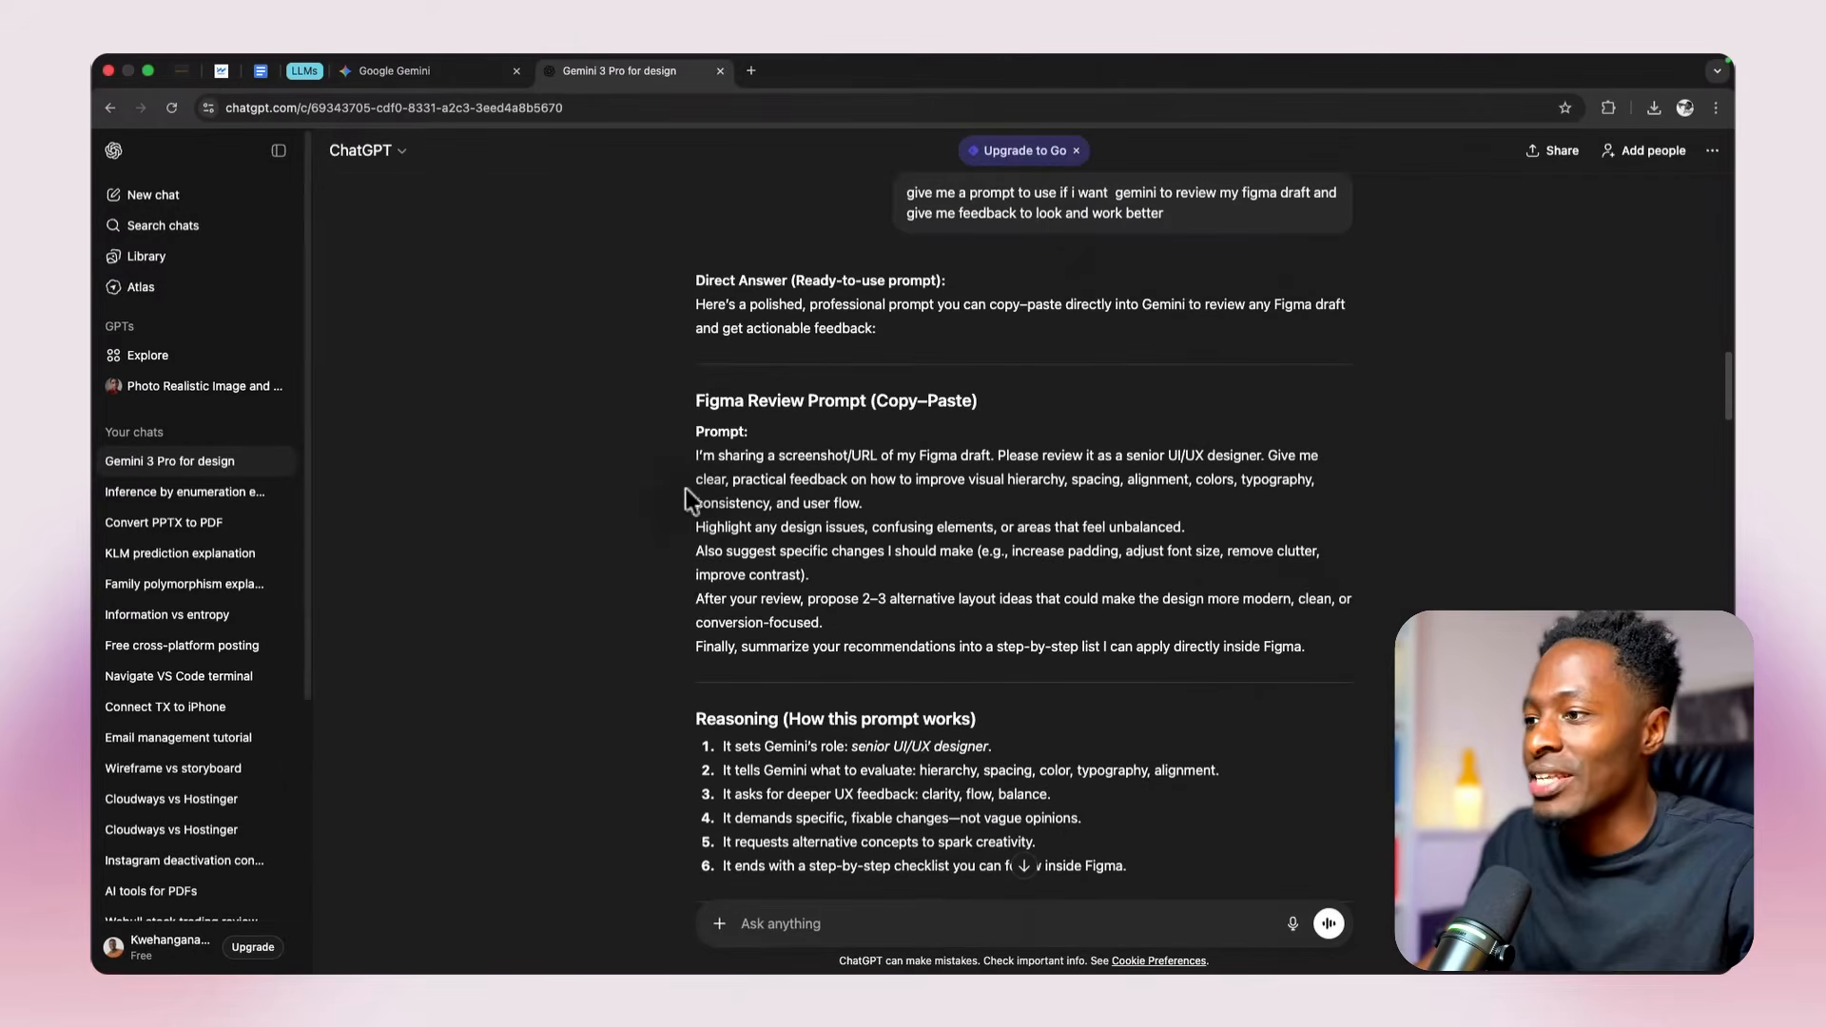
Step: Copy the full Figma Review Prompt text from ChatGPT and paste it into the Gemini prompt with the attached PDF
drag(696, 455, 1030, 512)
drag(1252, 598, 1306, 647)
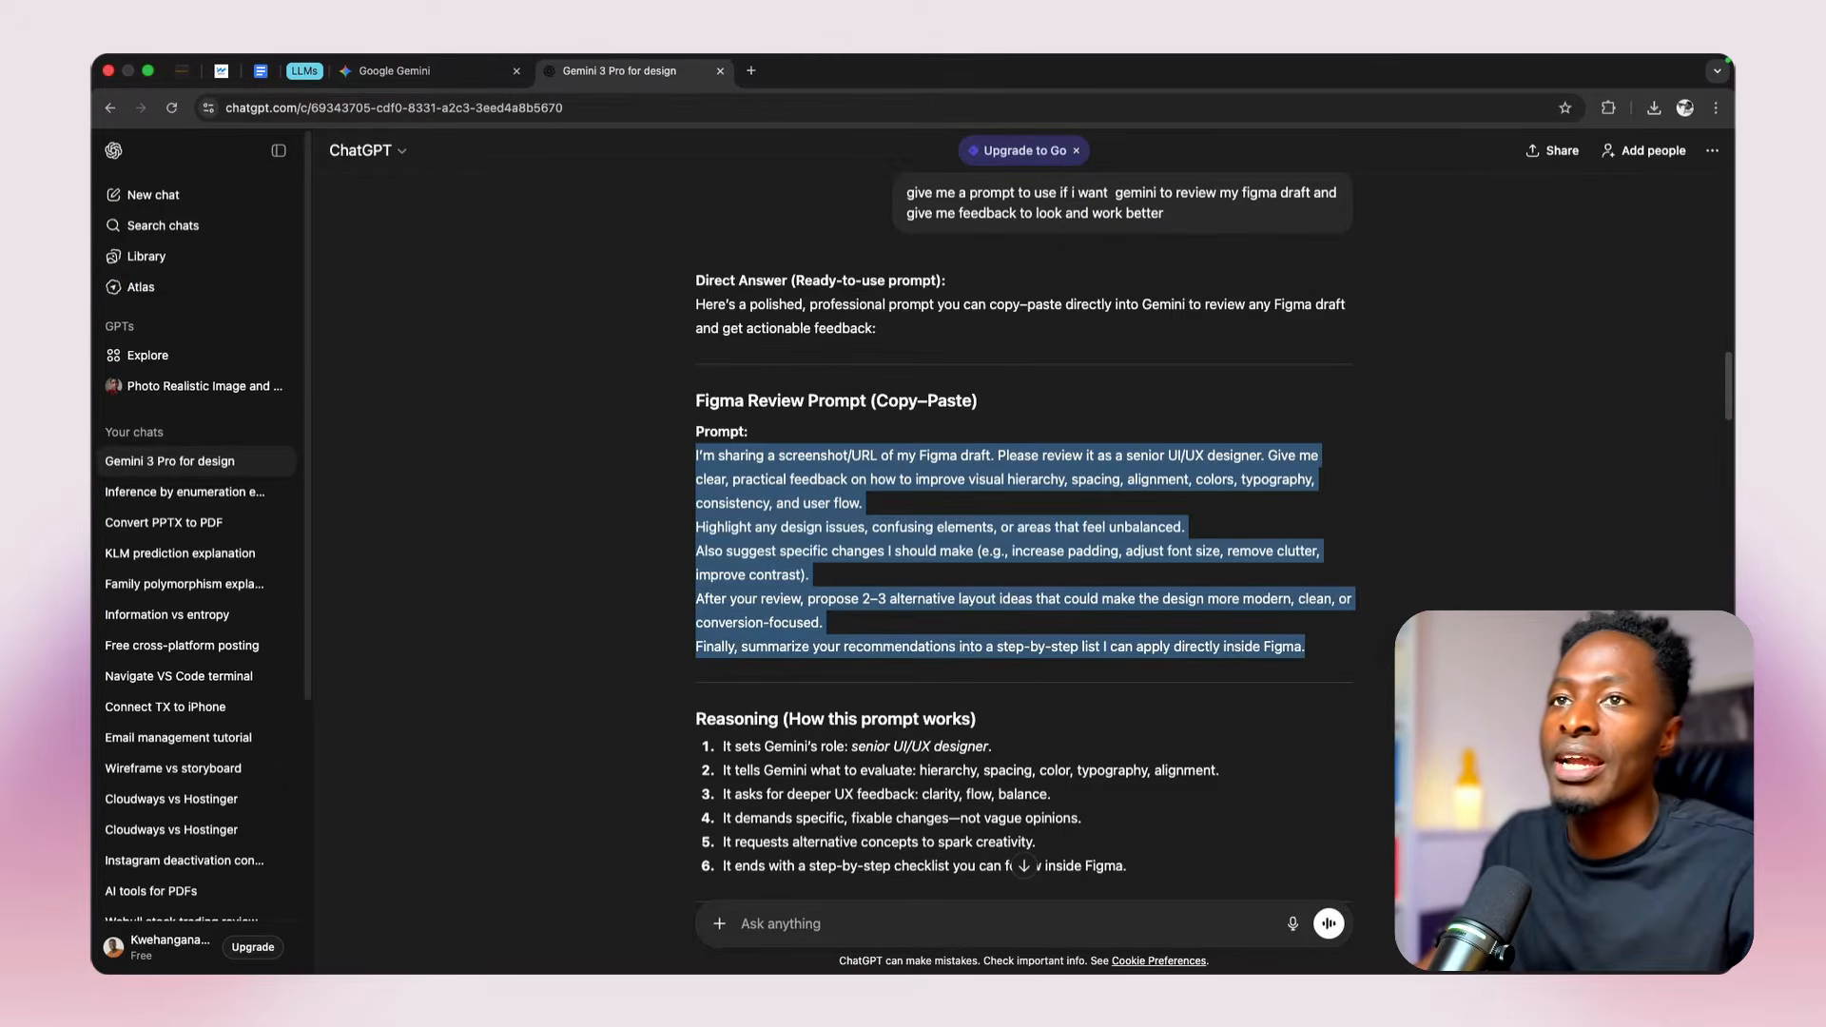
key(ctrl+shift+Tab)
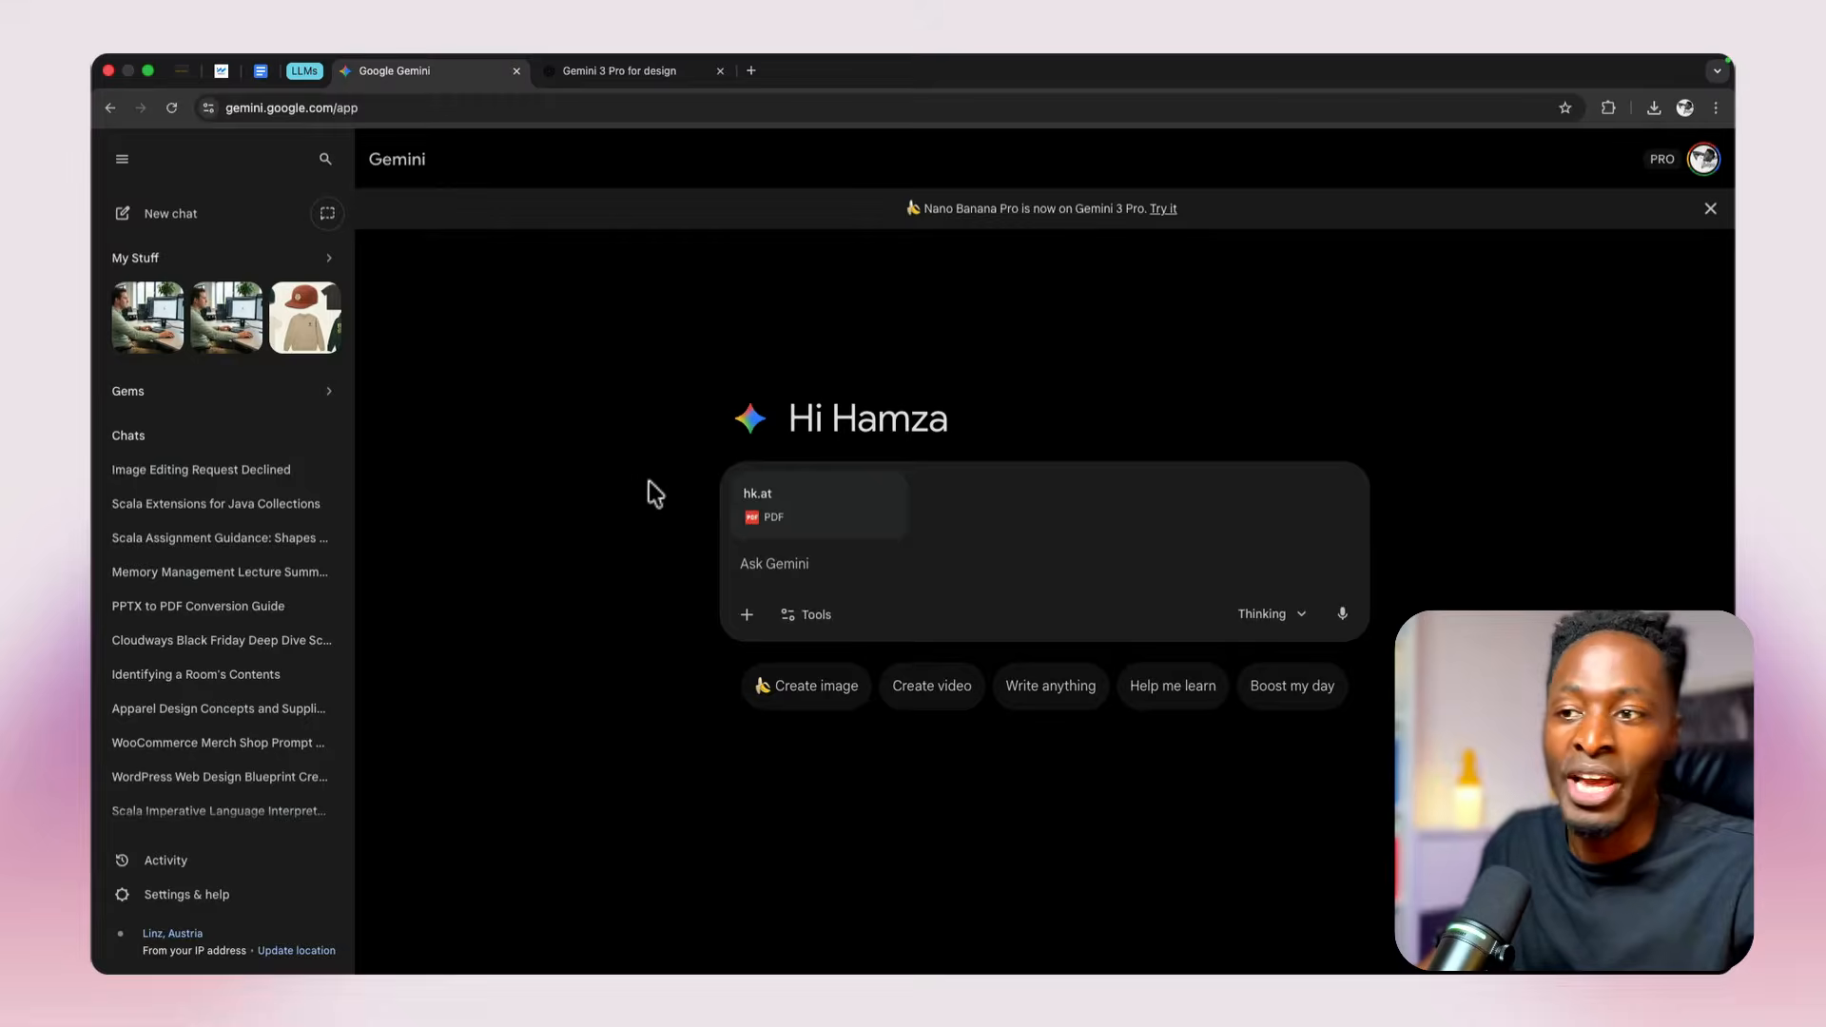
key(super+v)
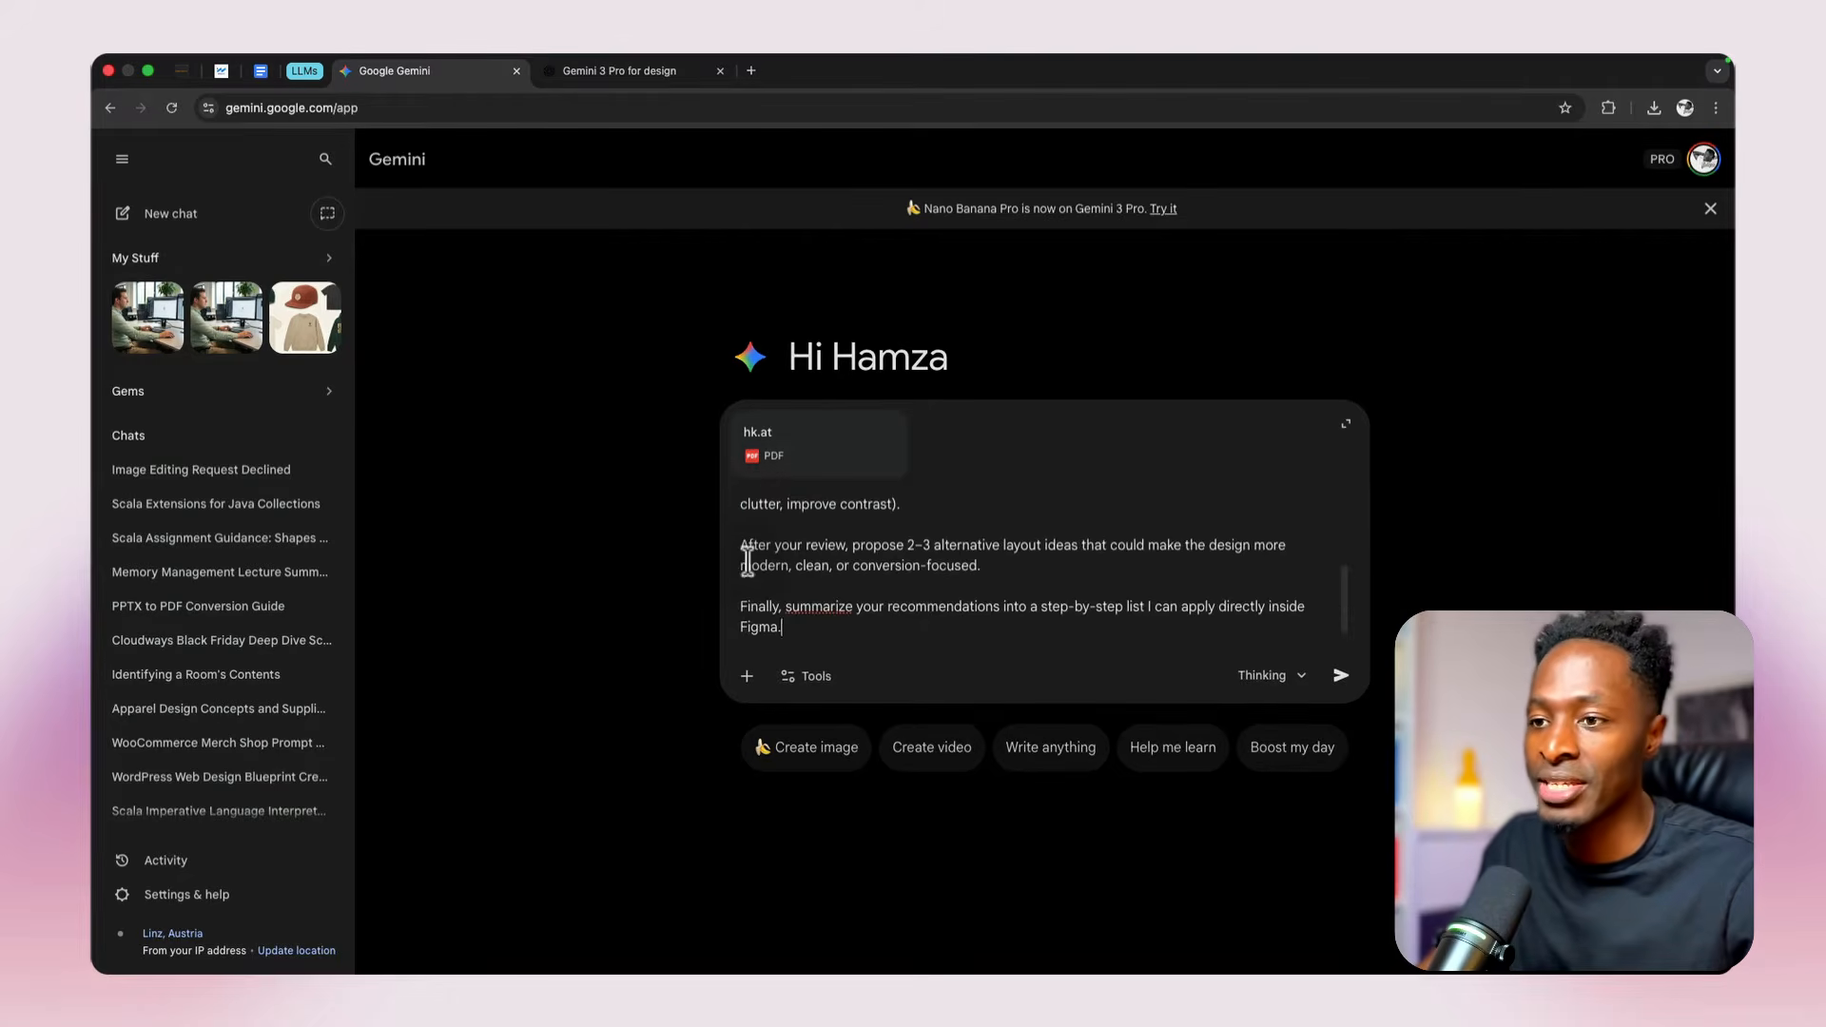
Step: Replace "screenshot/URL" with "PDF" in the first sentence of the pasted review prompt
scroll(951, 533, up, 5)
double_click(854, 503)
text(PDF)
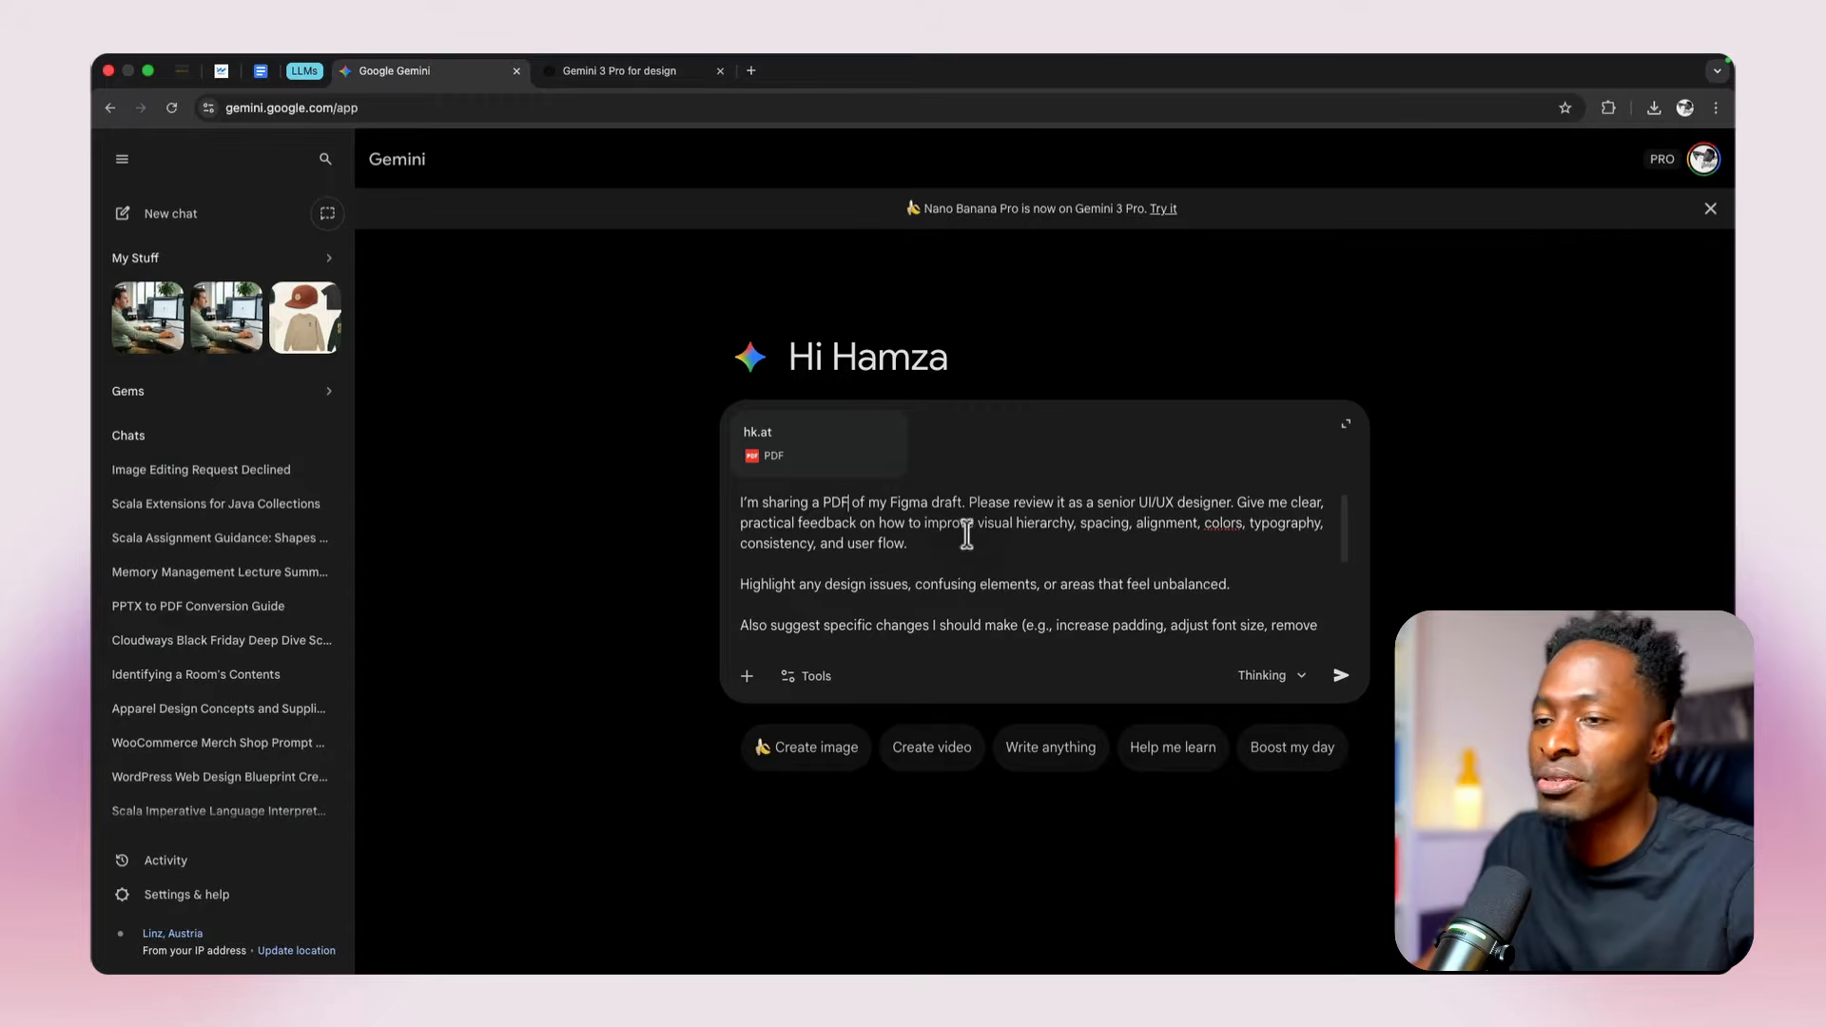
Step: Check the rest of the prompt, keep the Thinking with 3 Pro model, and submit the review request
scroll(966, 537, down, 1)
scroll(967, 538, down, 2)
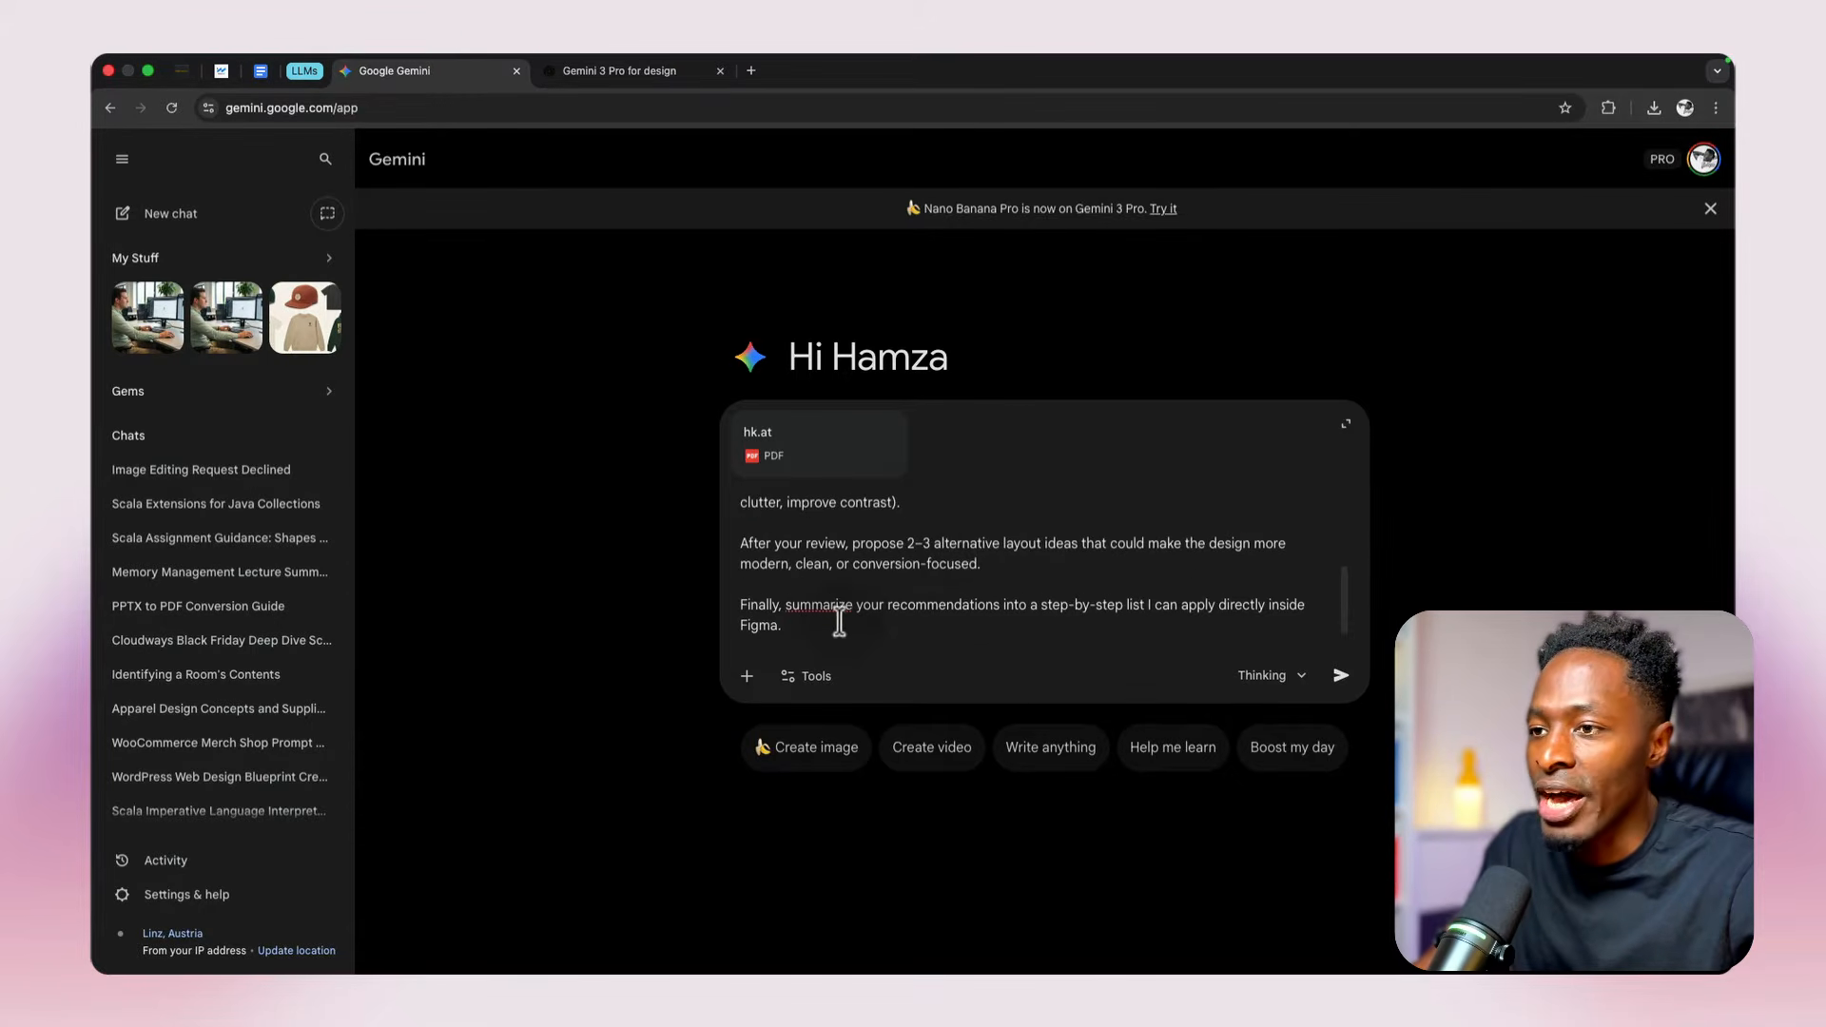
click(1299, 679)
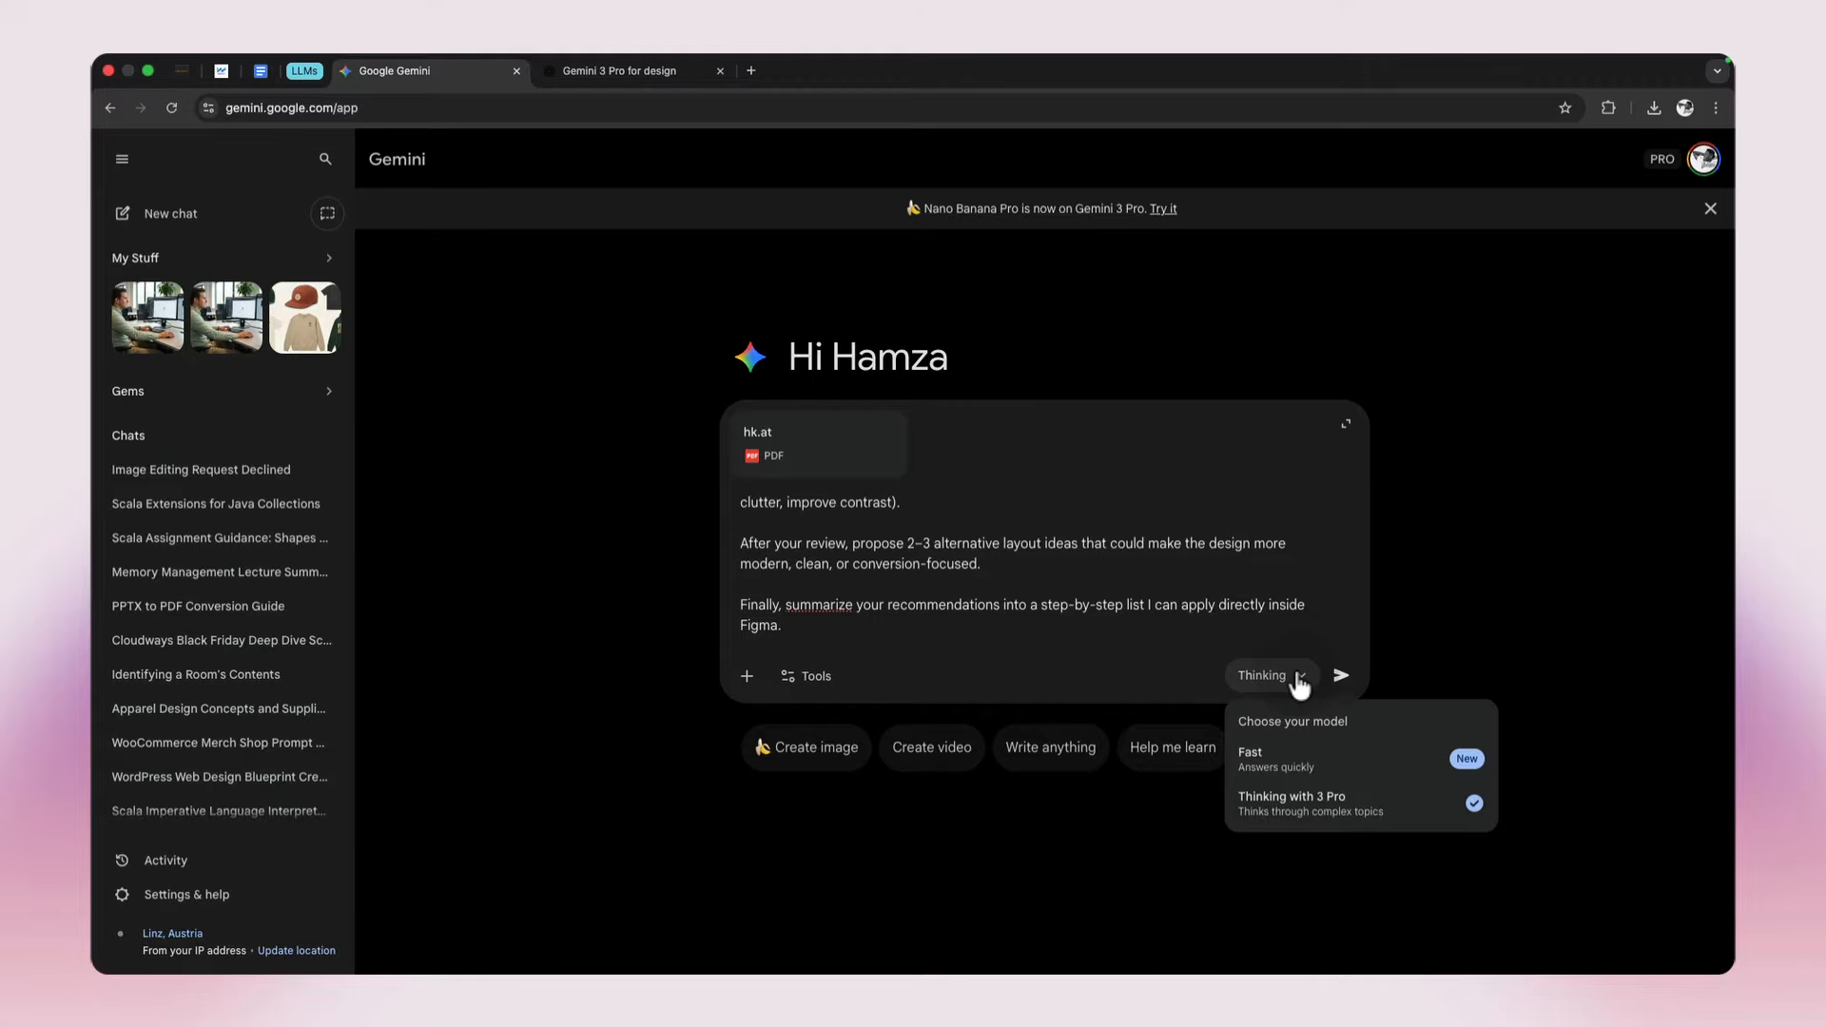
click(933, 881)
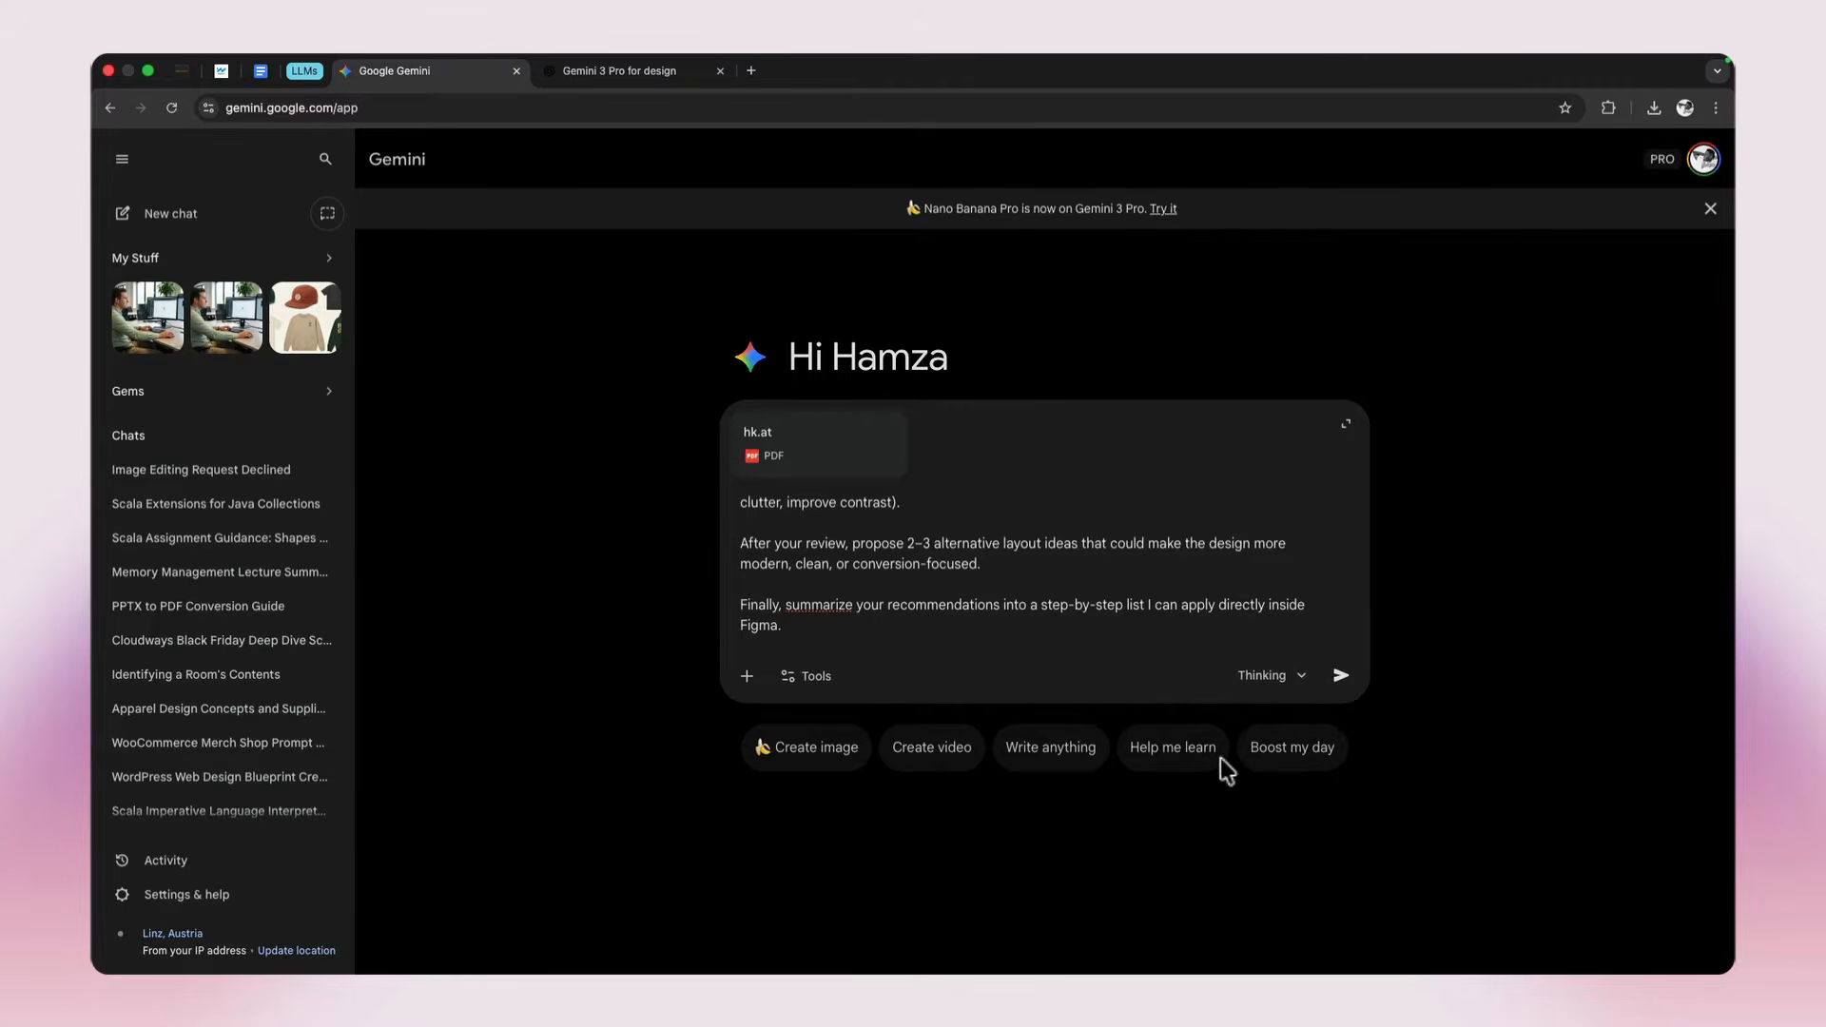
click(1337, 677)
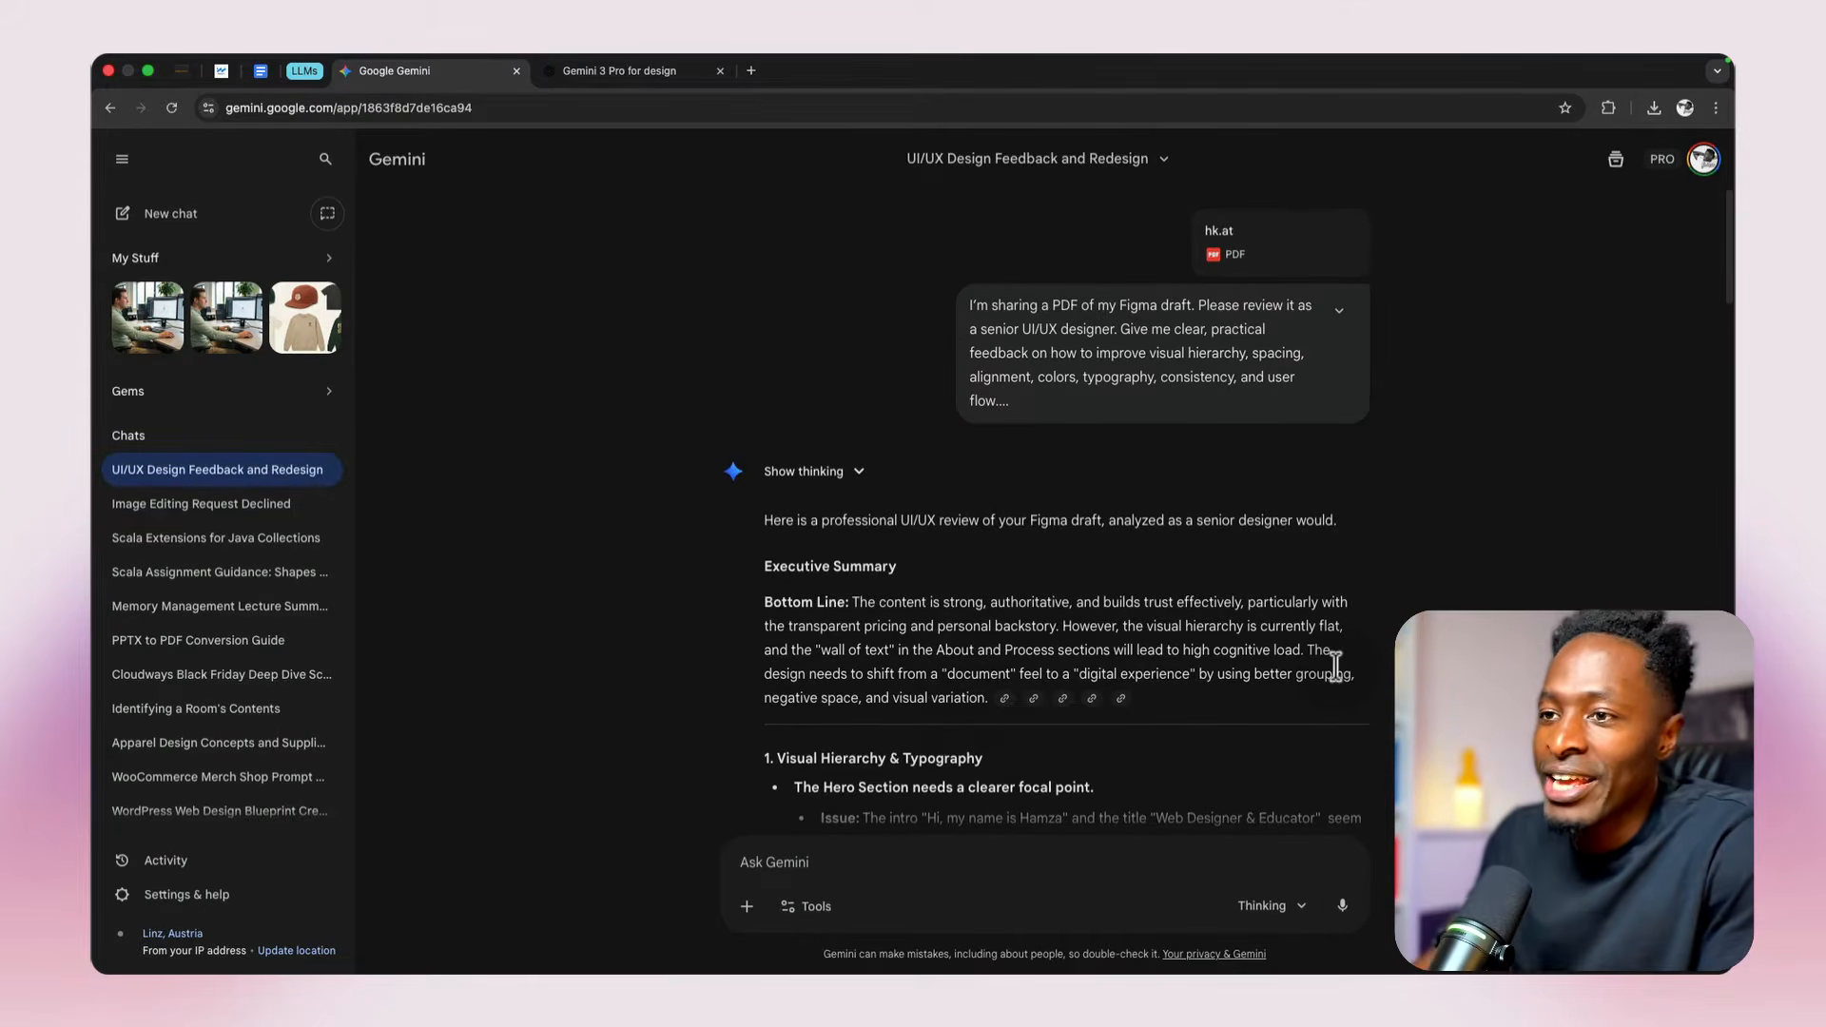
Step: Read the executive summary and the start of the visual hierarchy feedback in Gemini's design review
scroll(1335, 666, down, 1)
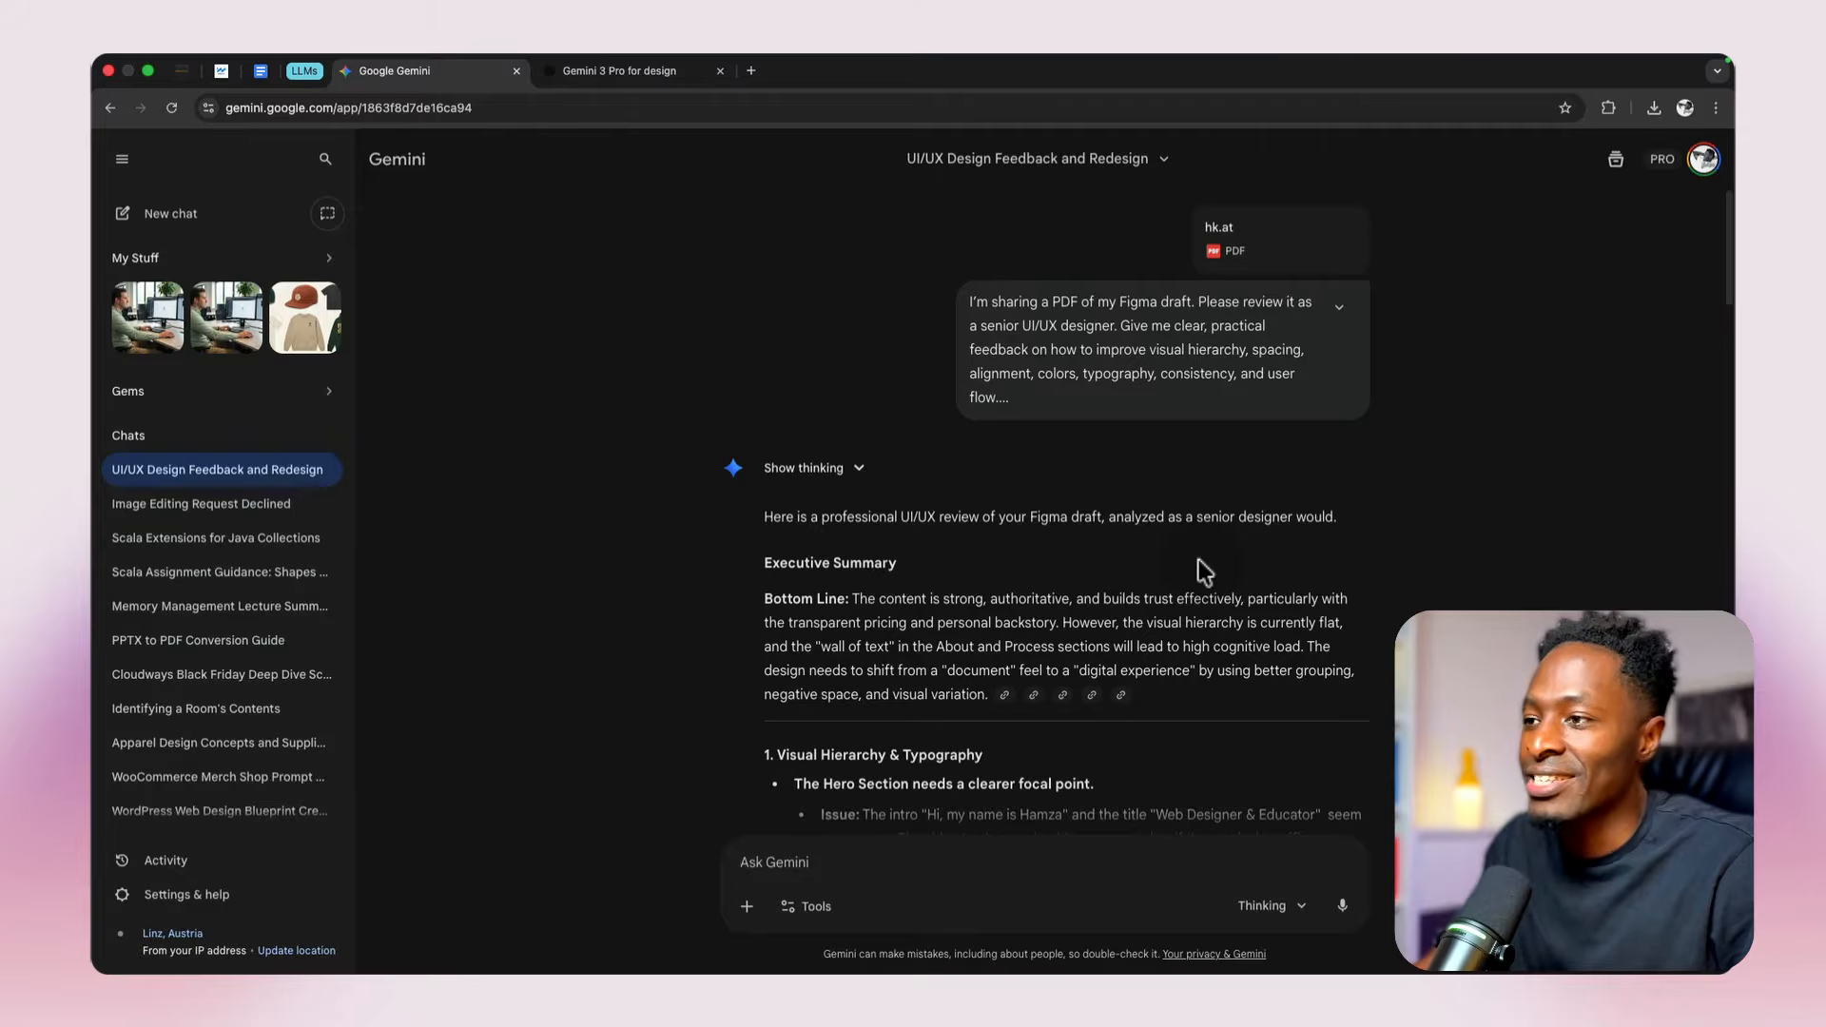
scroll(1199, 560, down, 1)
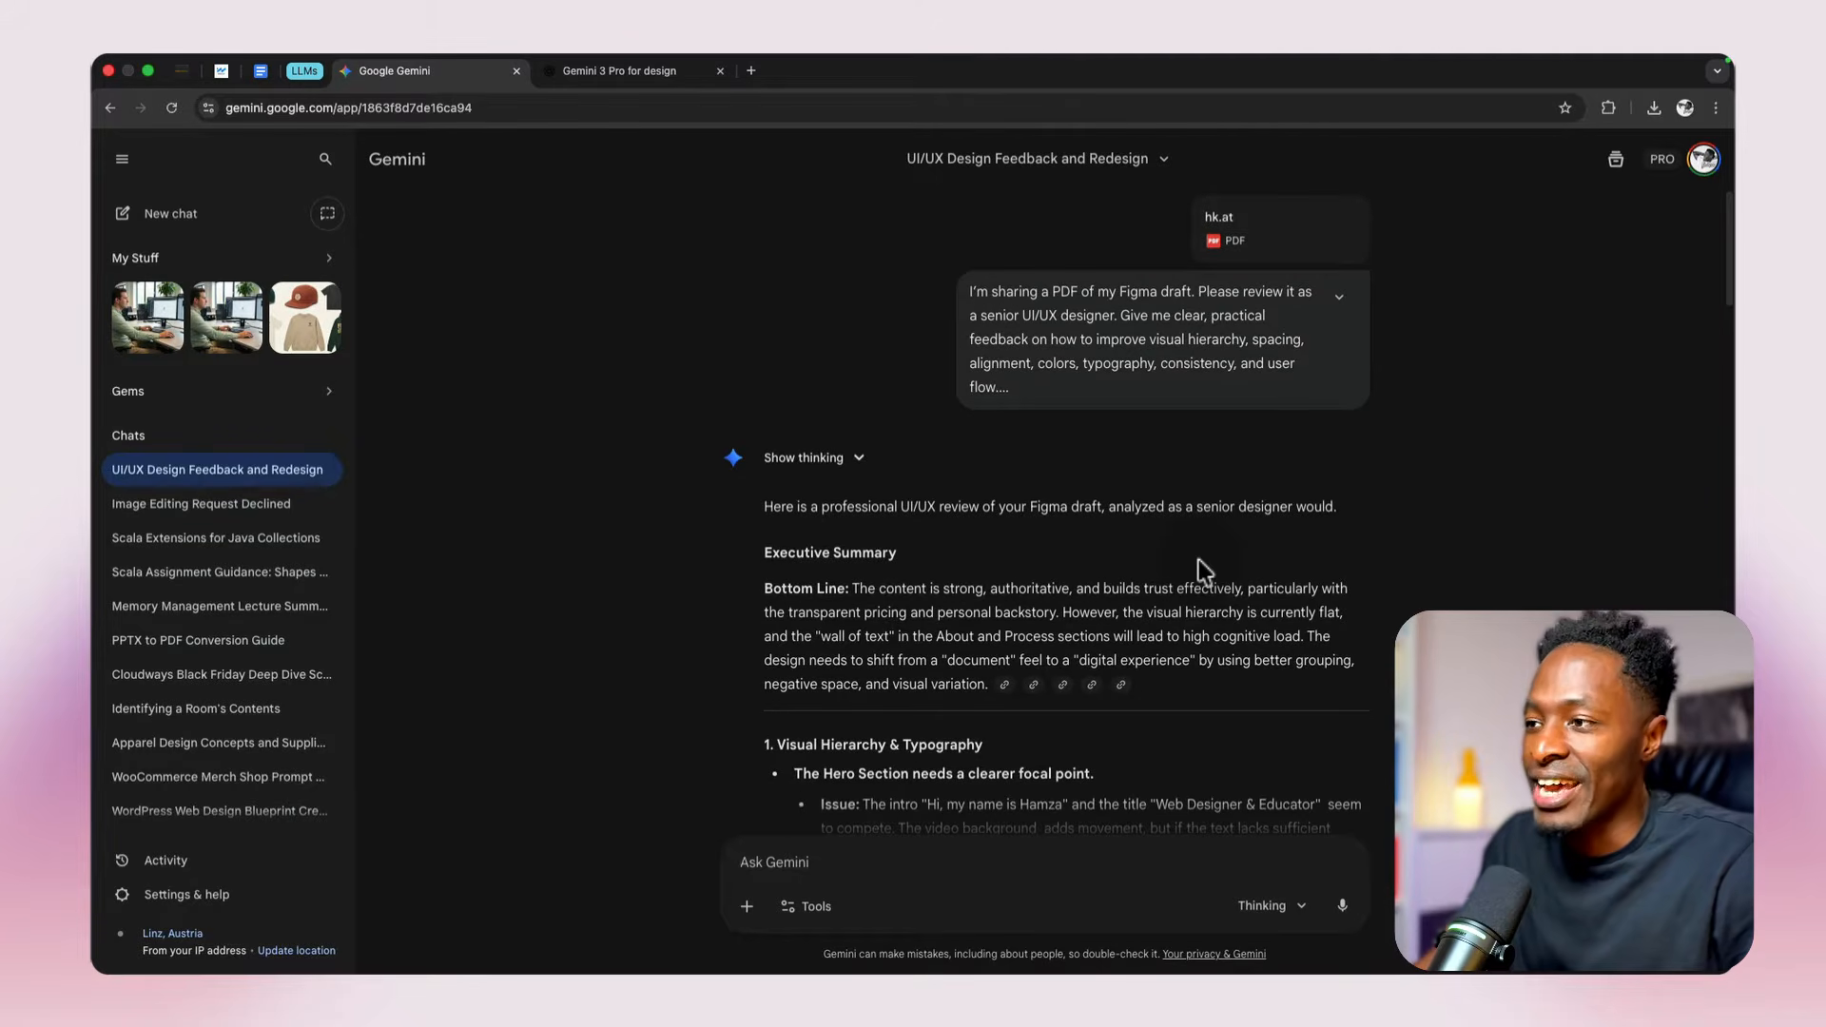
scroll(1198, 560, down, 2)
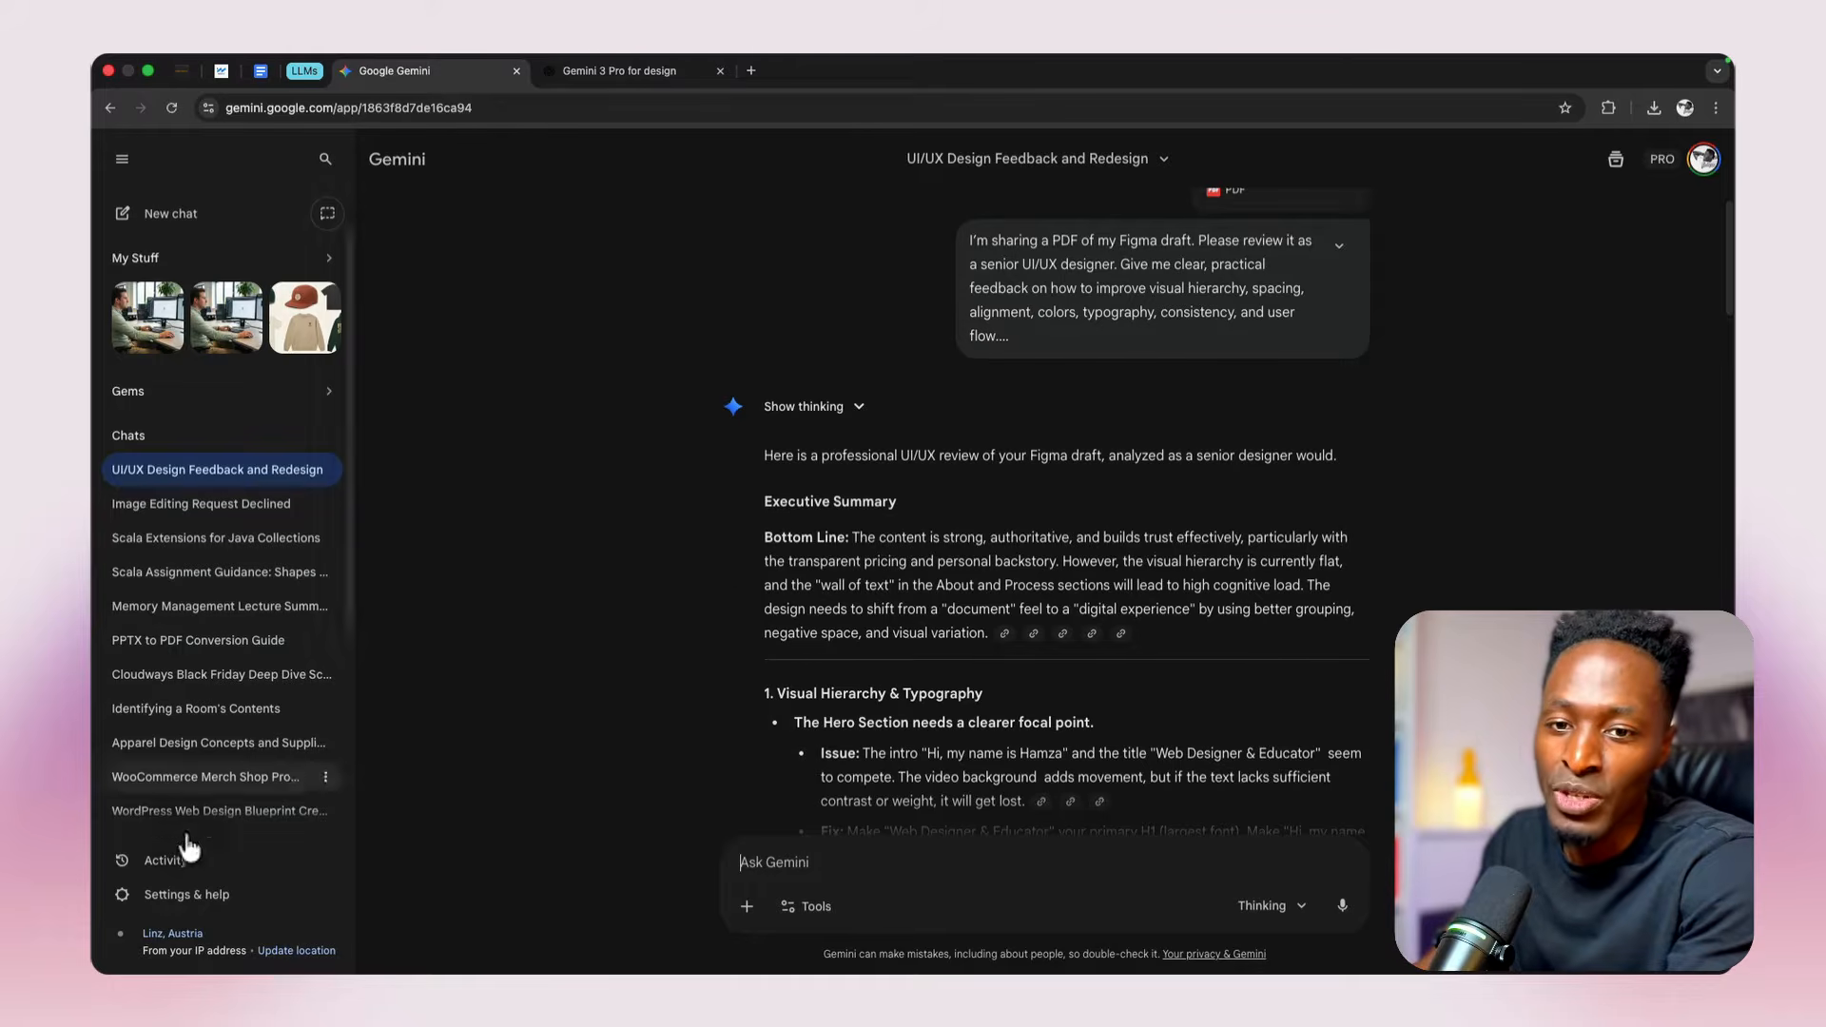
Step: Open the saved Instructions for Gemini from the settings to view the custom response instructions
click(166, 902)
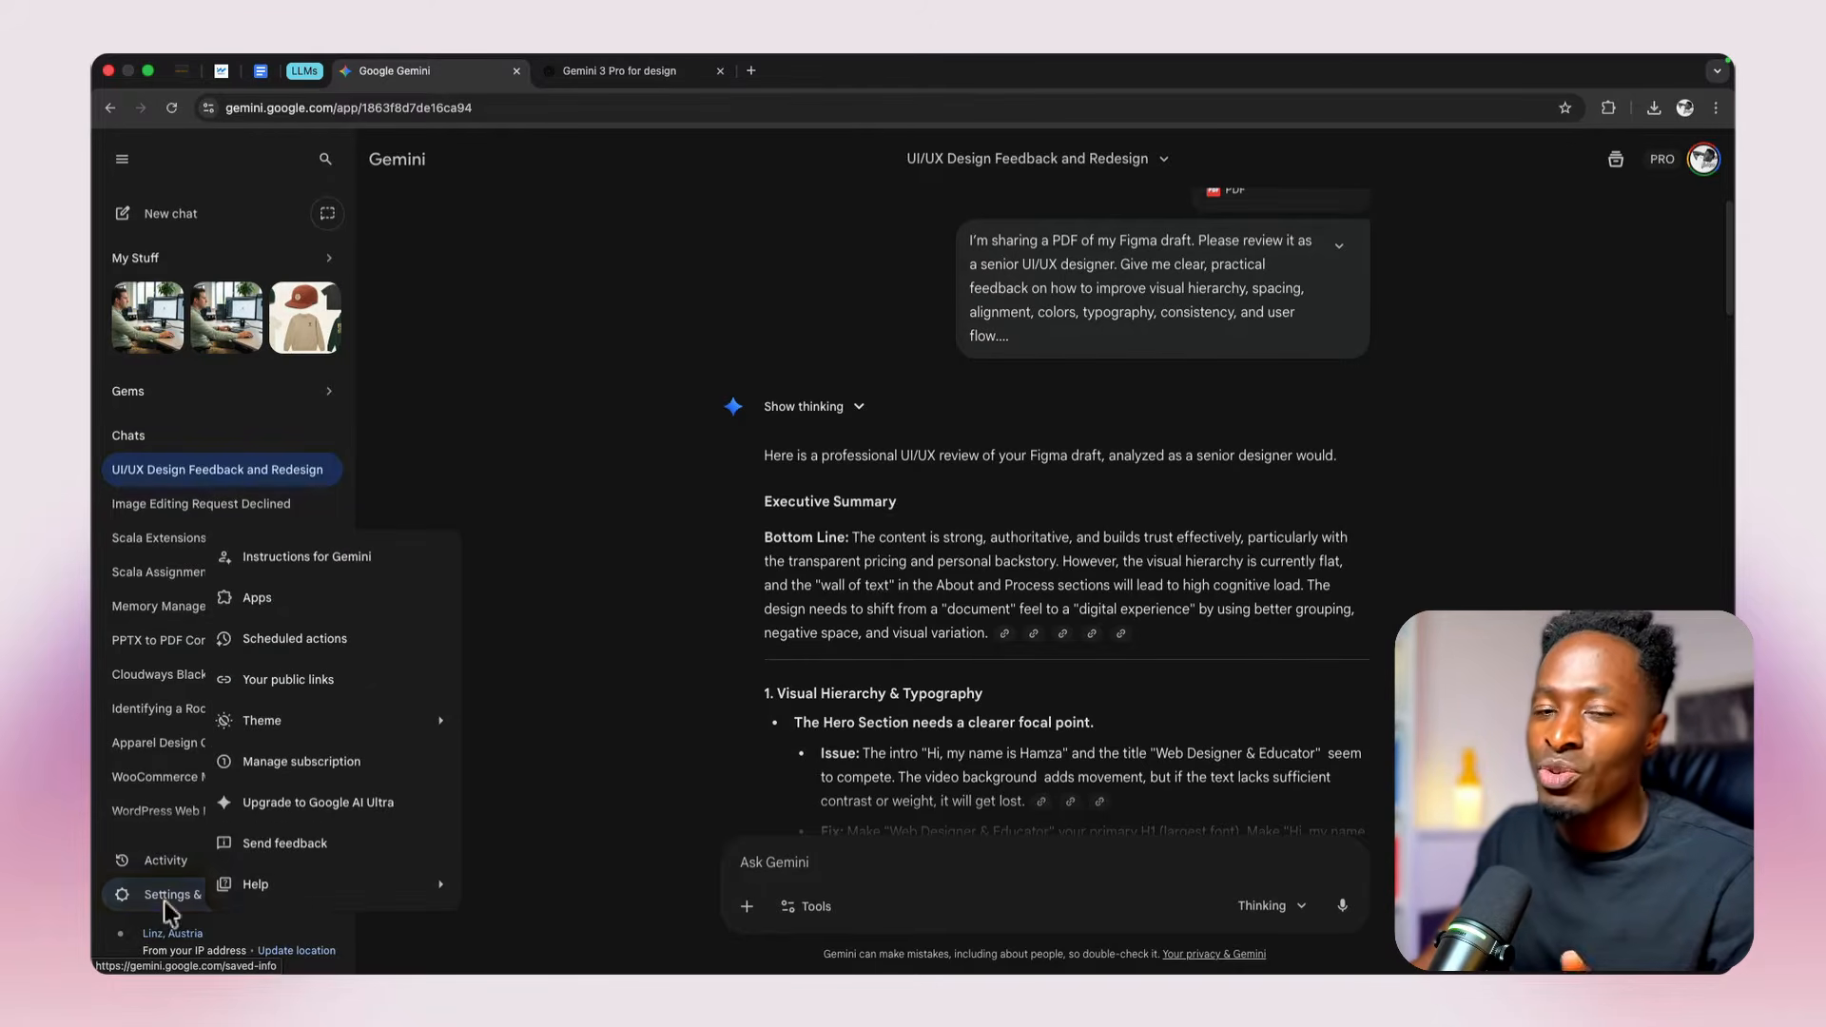
click(355, 571)
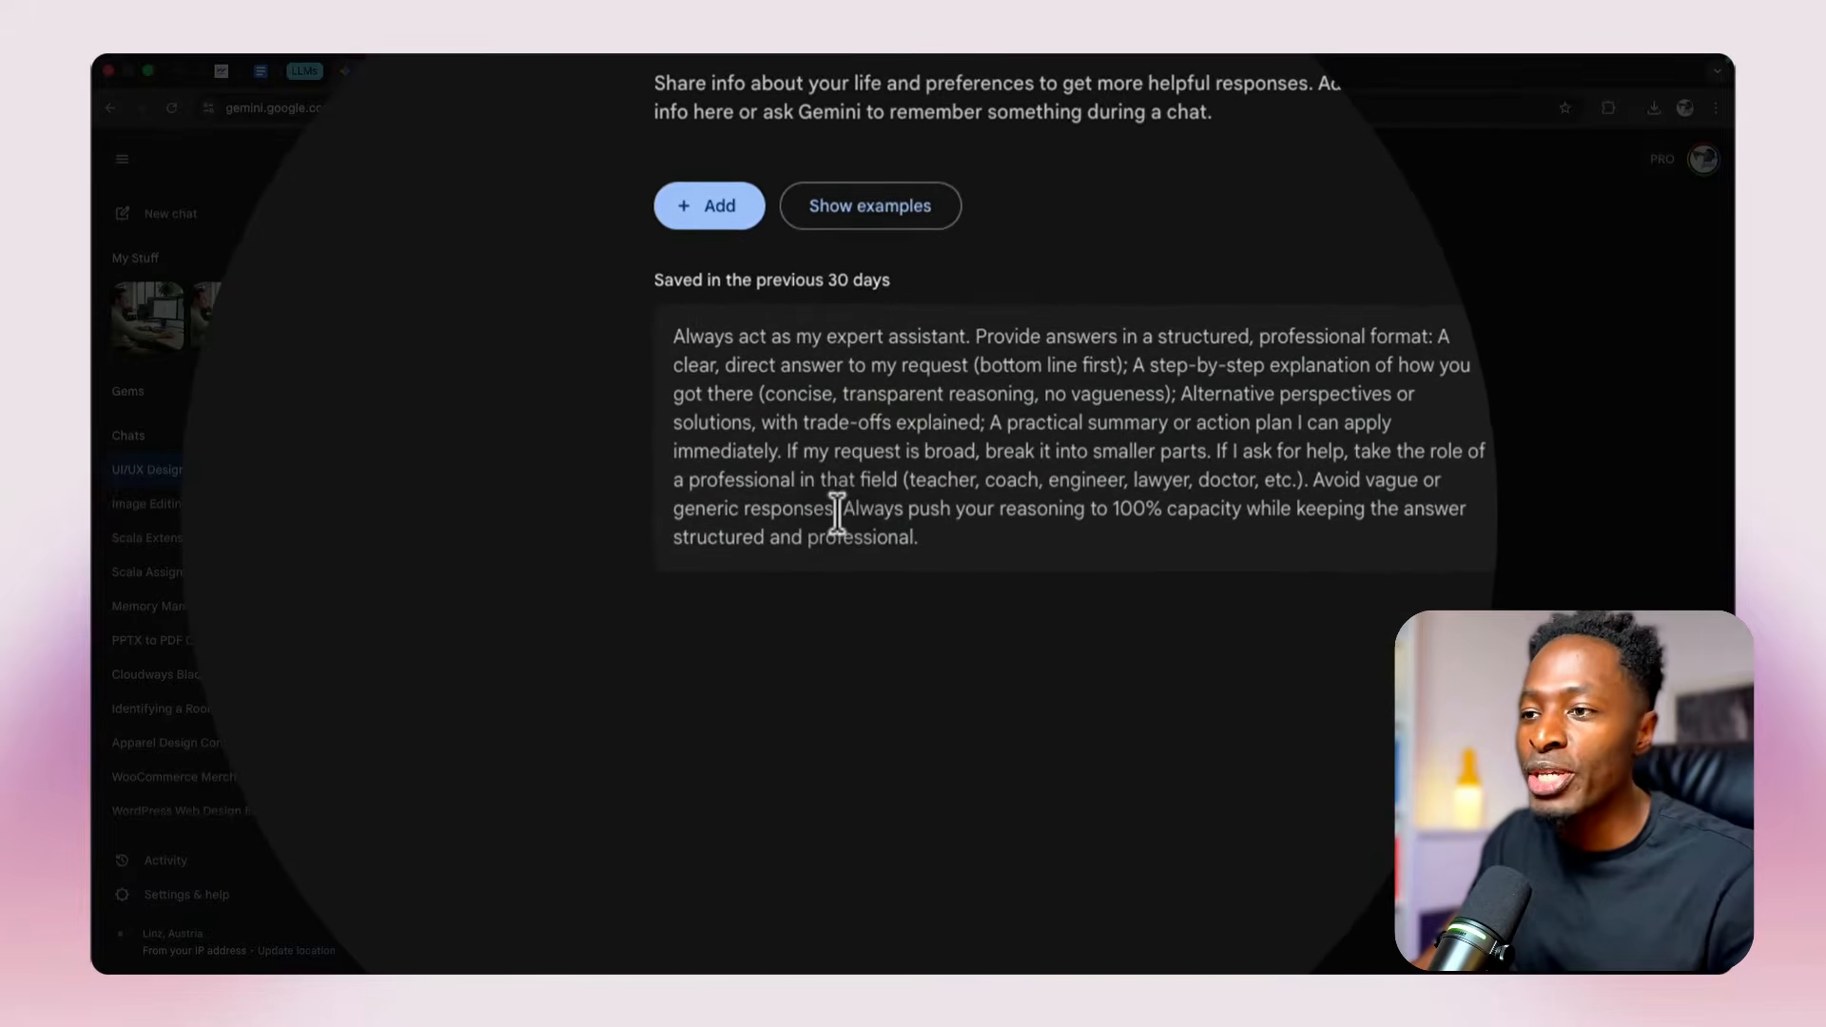
Step: Highlight the last sentence of the saved instructions about 100% reasoning capacity, and return to the UI/UX Design Feedback and Redesign chat
drag(824, 502, 929, 523)
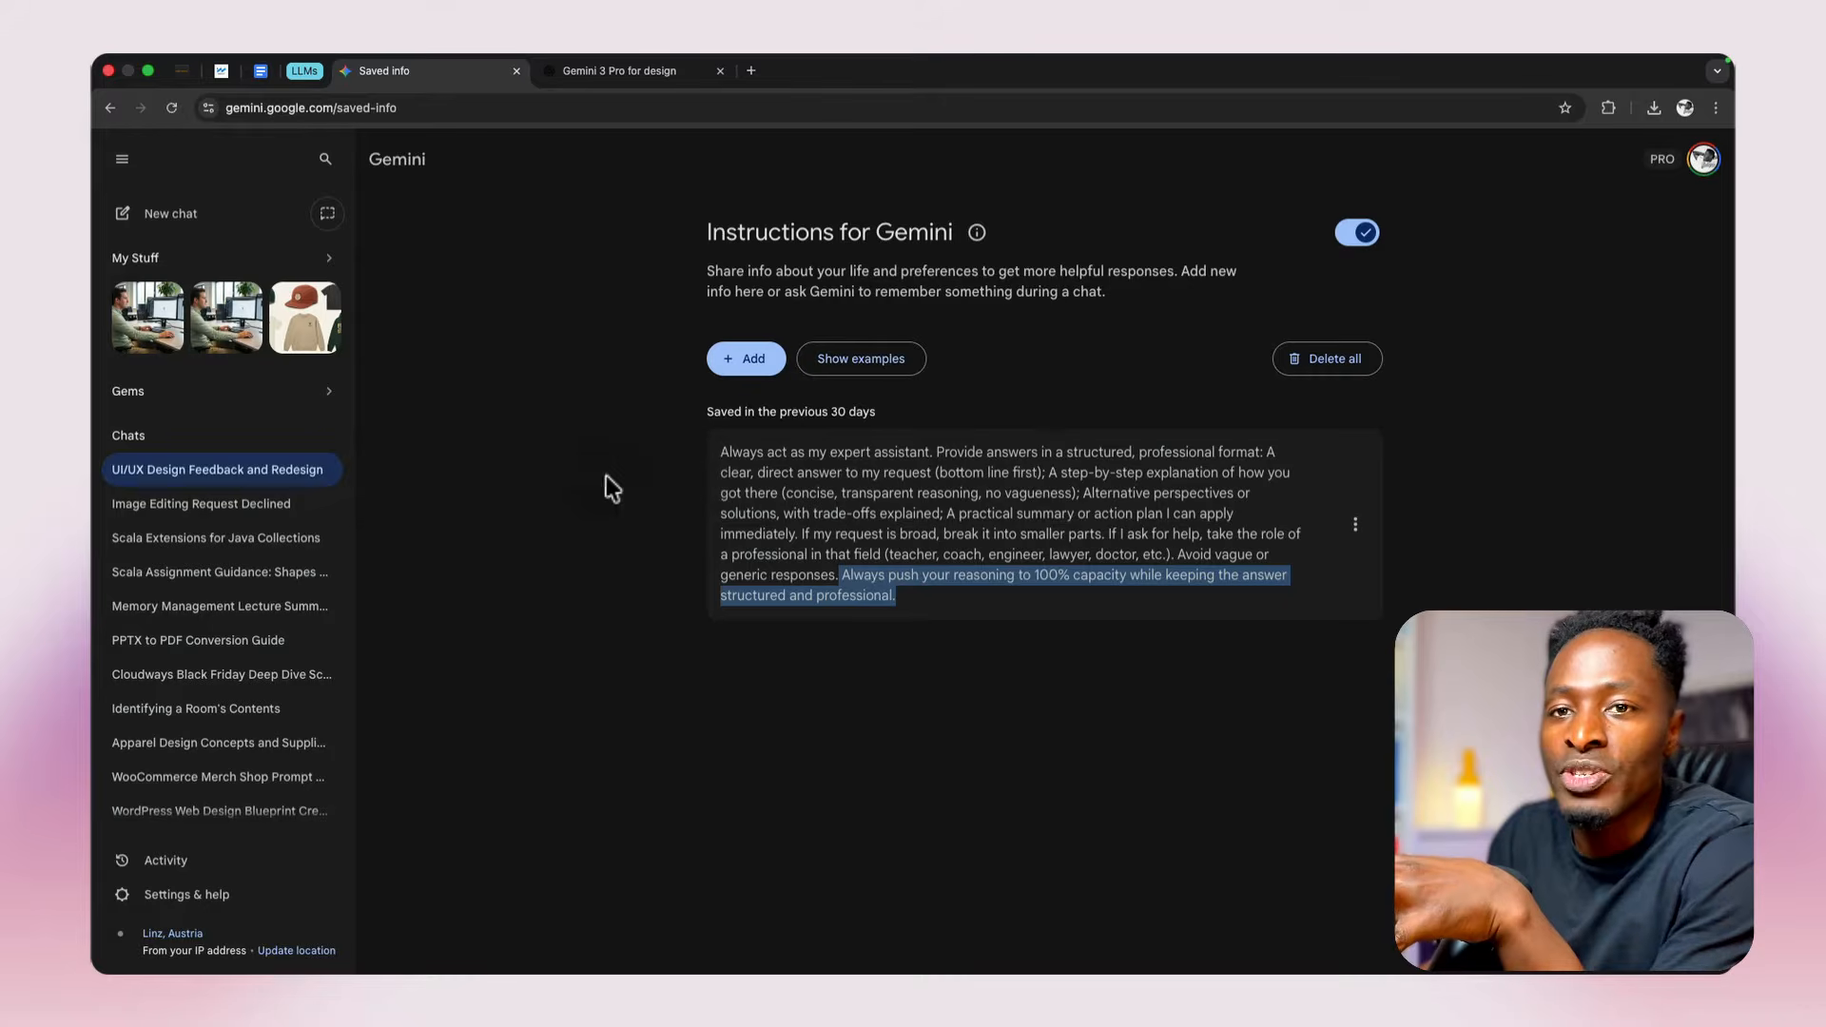
click(163, 469)
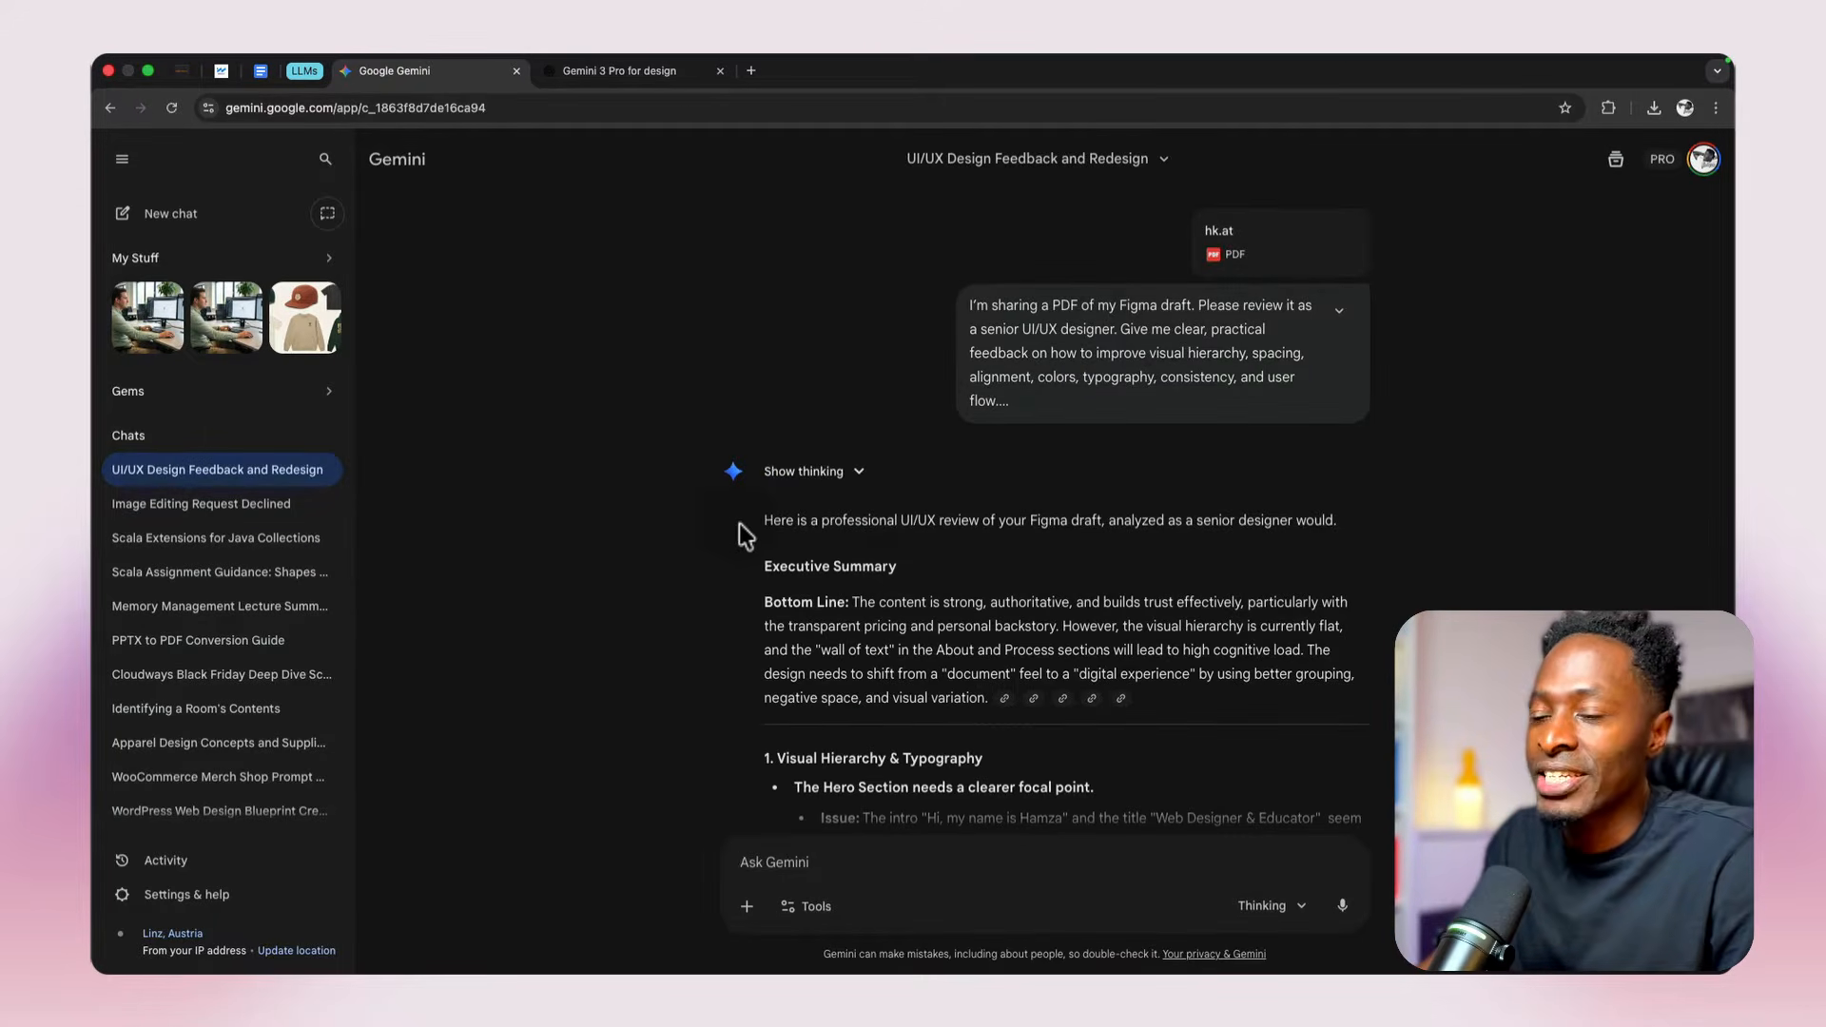
Step: Read Gemini's design review from the executive summary through spacing, user flow and the specific changes for Figma
scroll(939, 592, down, 1)
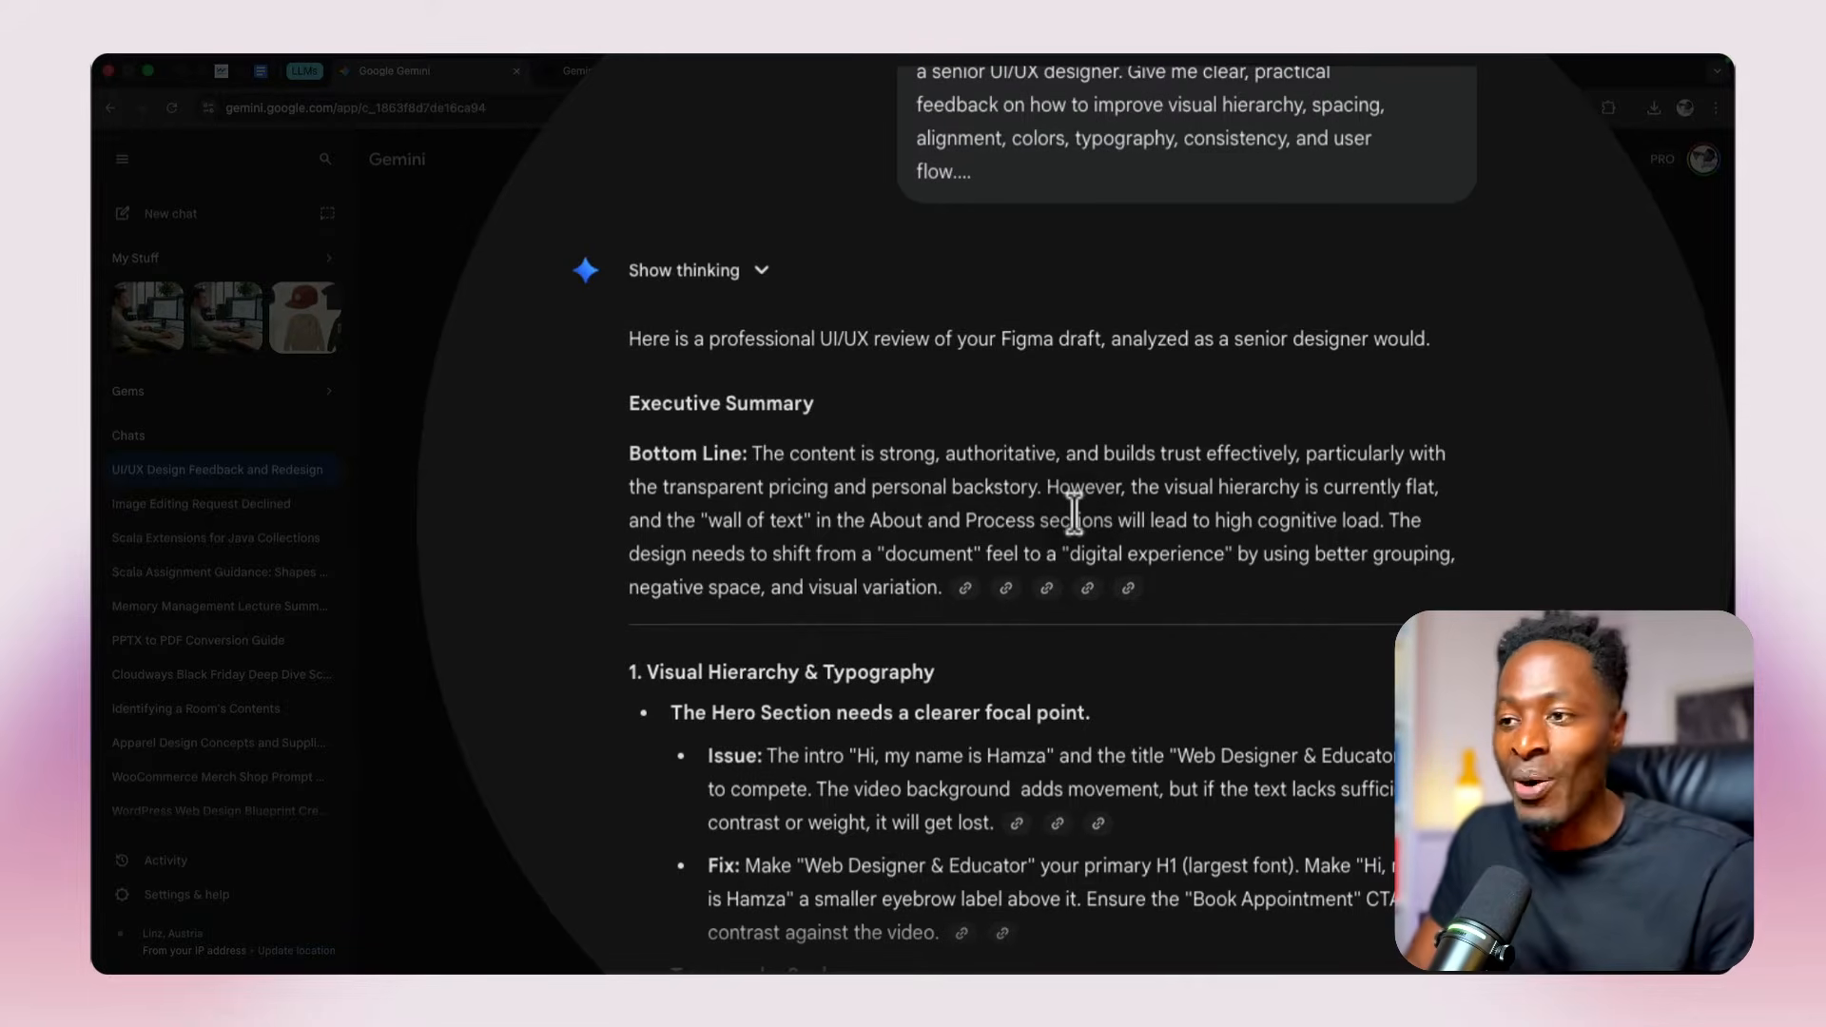
scroll(954, 466, down, 3)
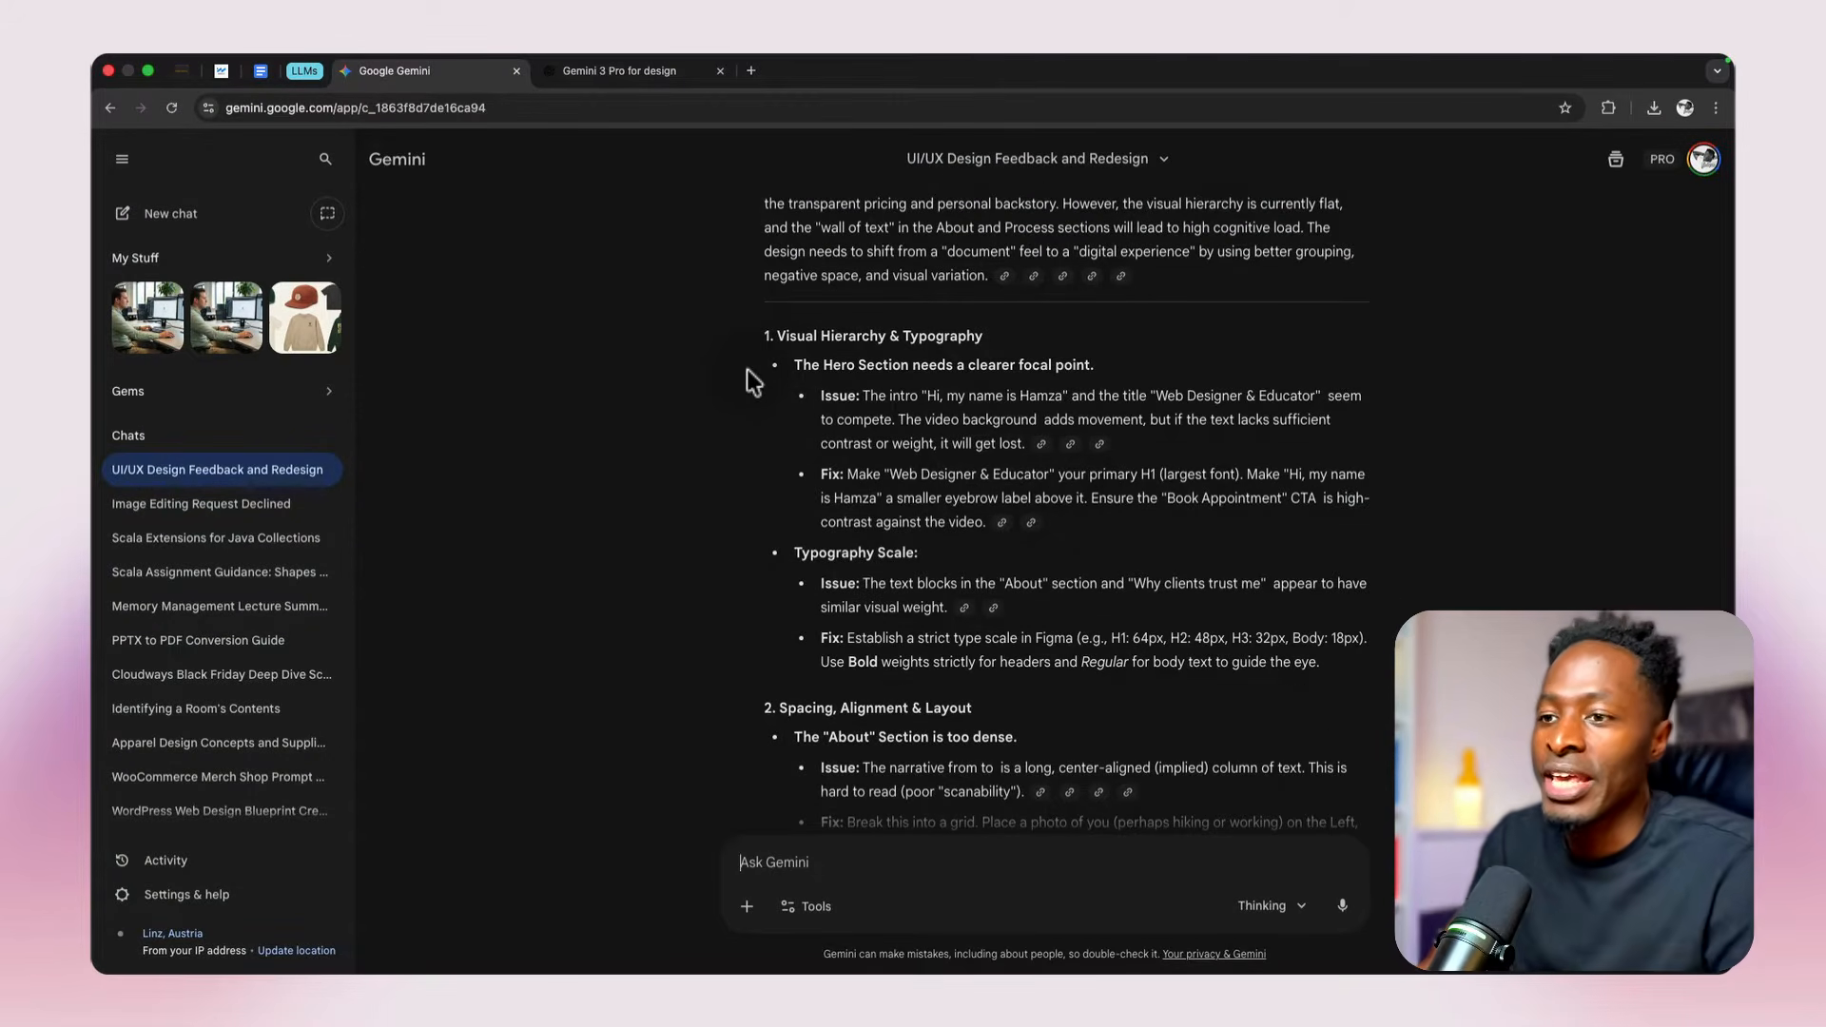
scroll(753, 383, down, 5)
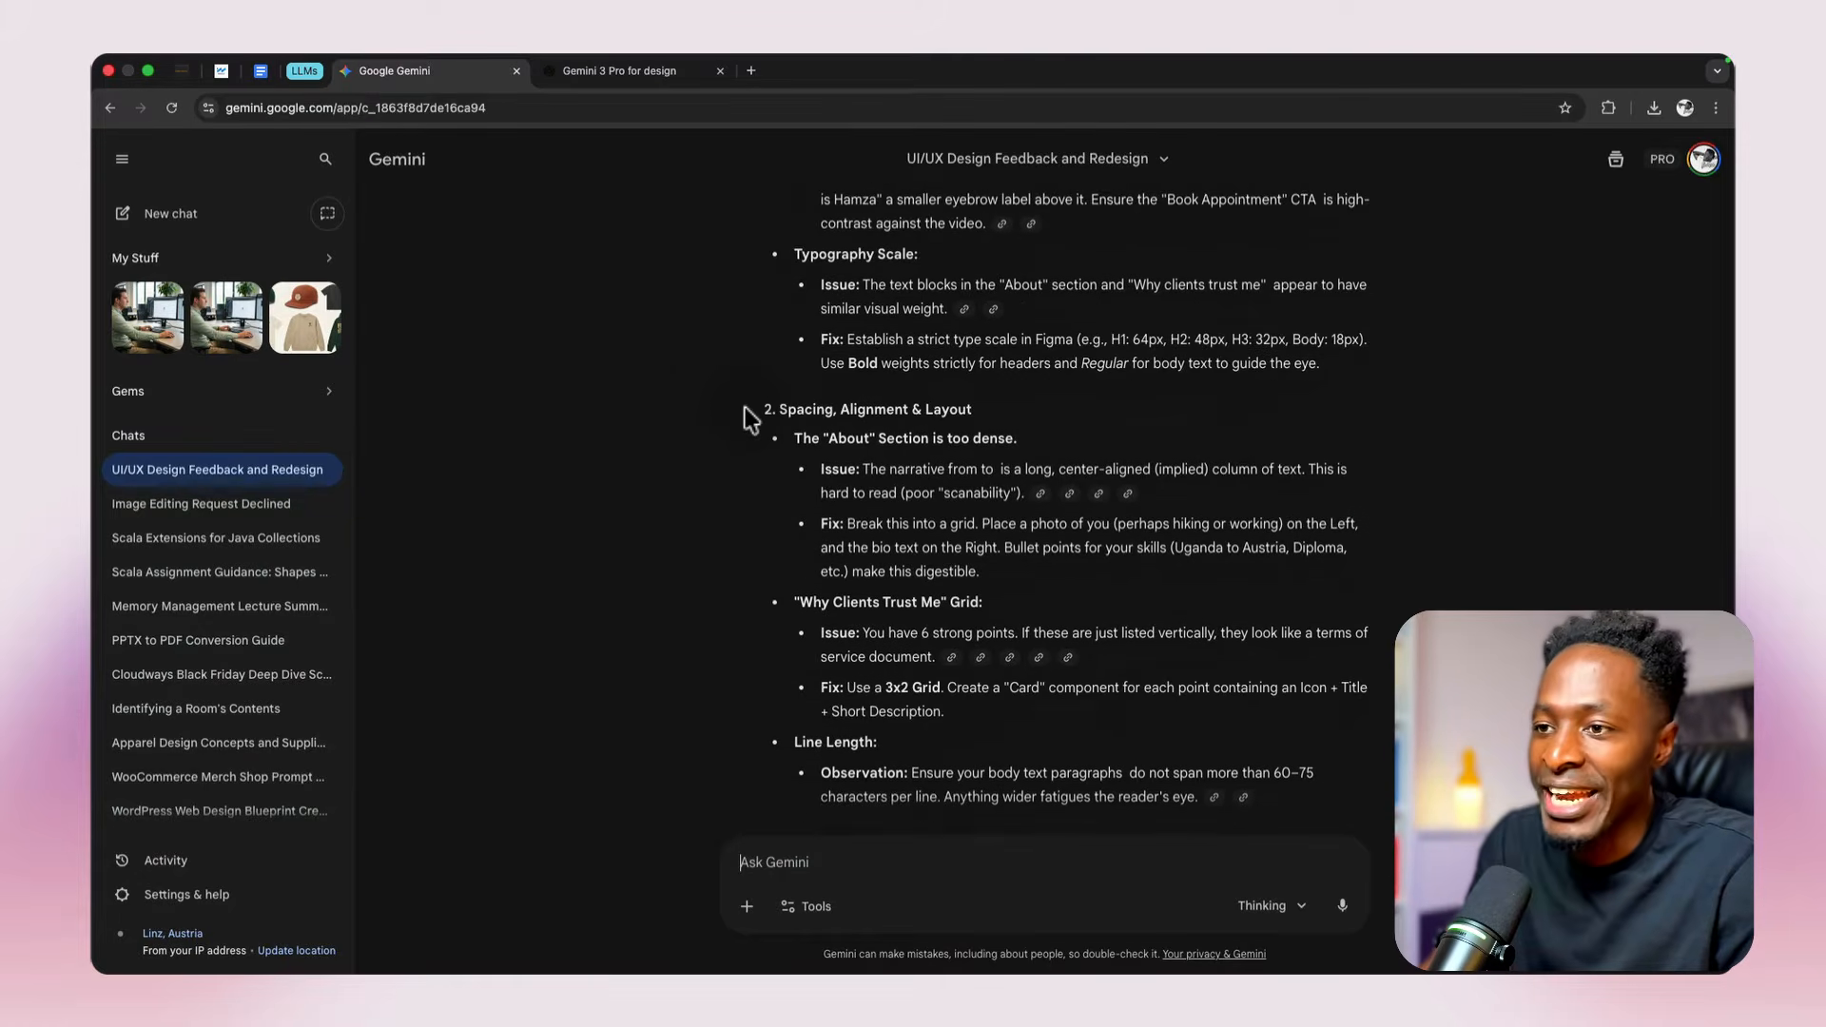
scroll(746, 409, down, 7)
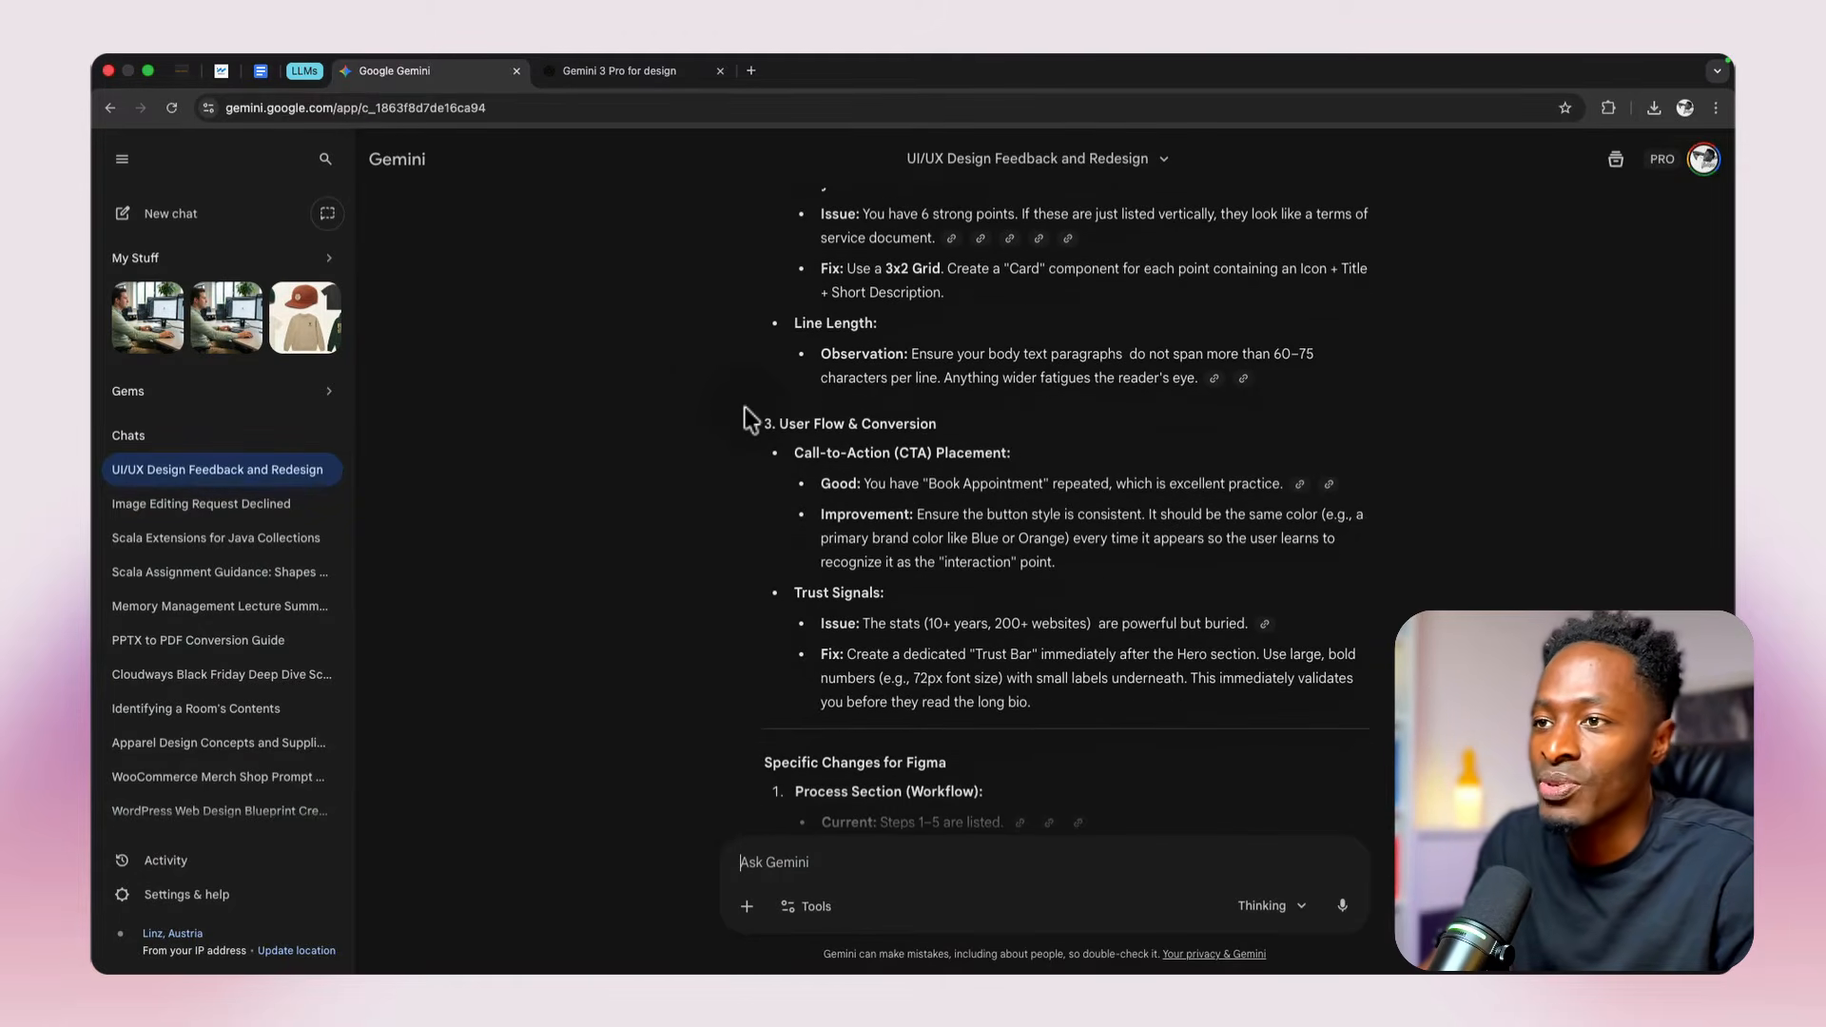
scroll(745, 409, down, 6)
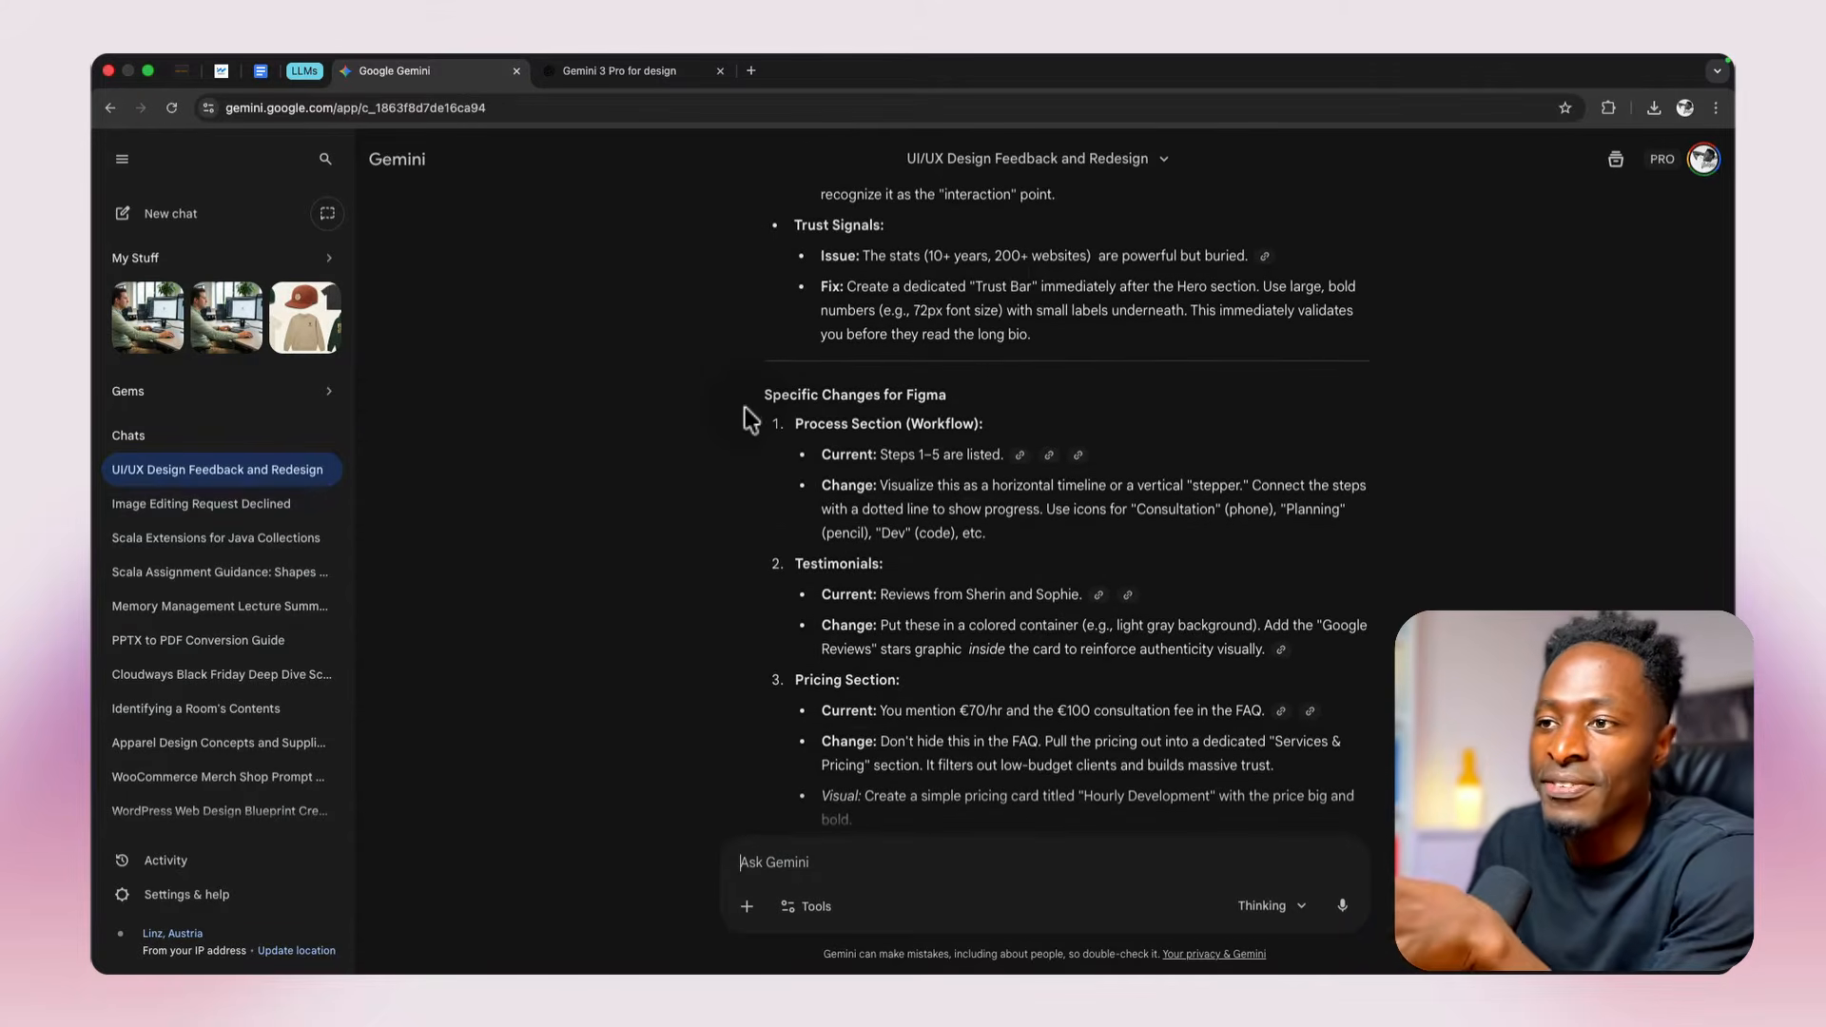
scroll(745, 408, down, 3)
scroll(745, 407, down, 3)
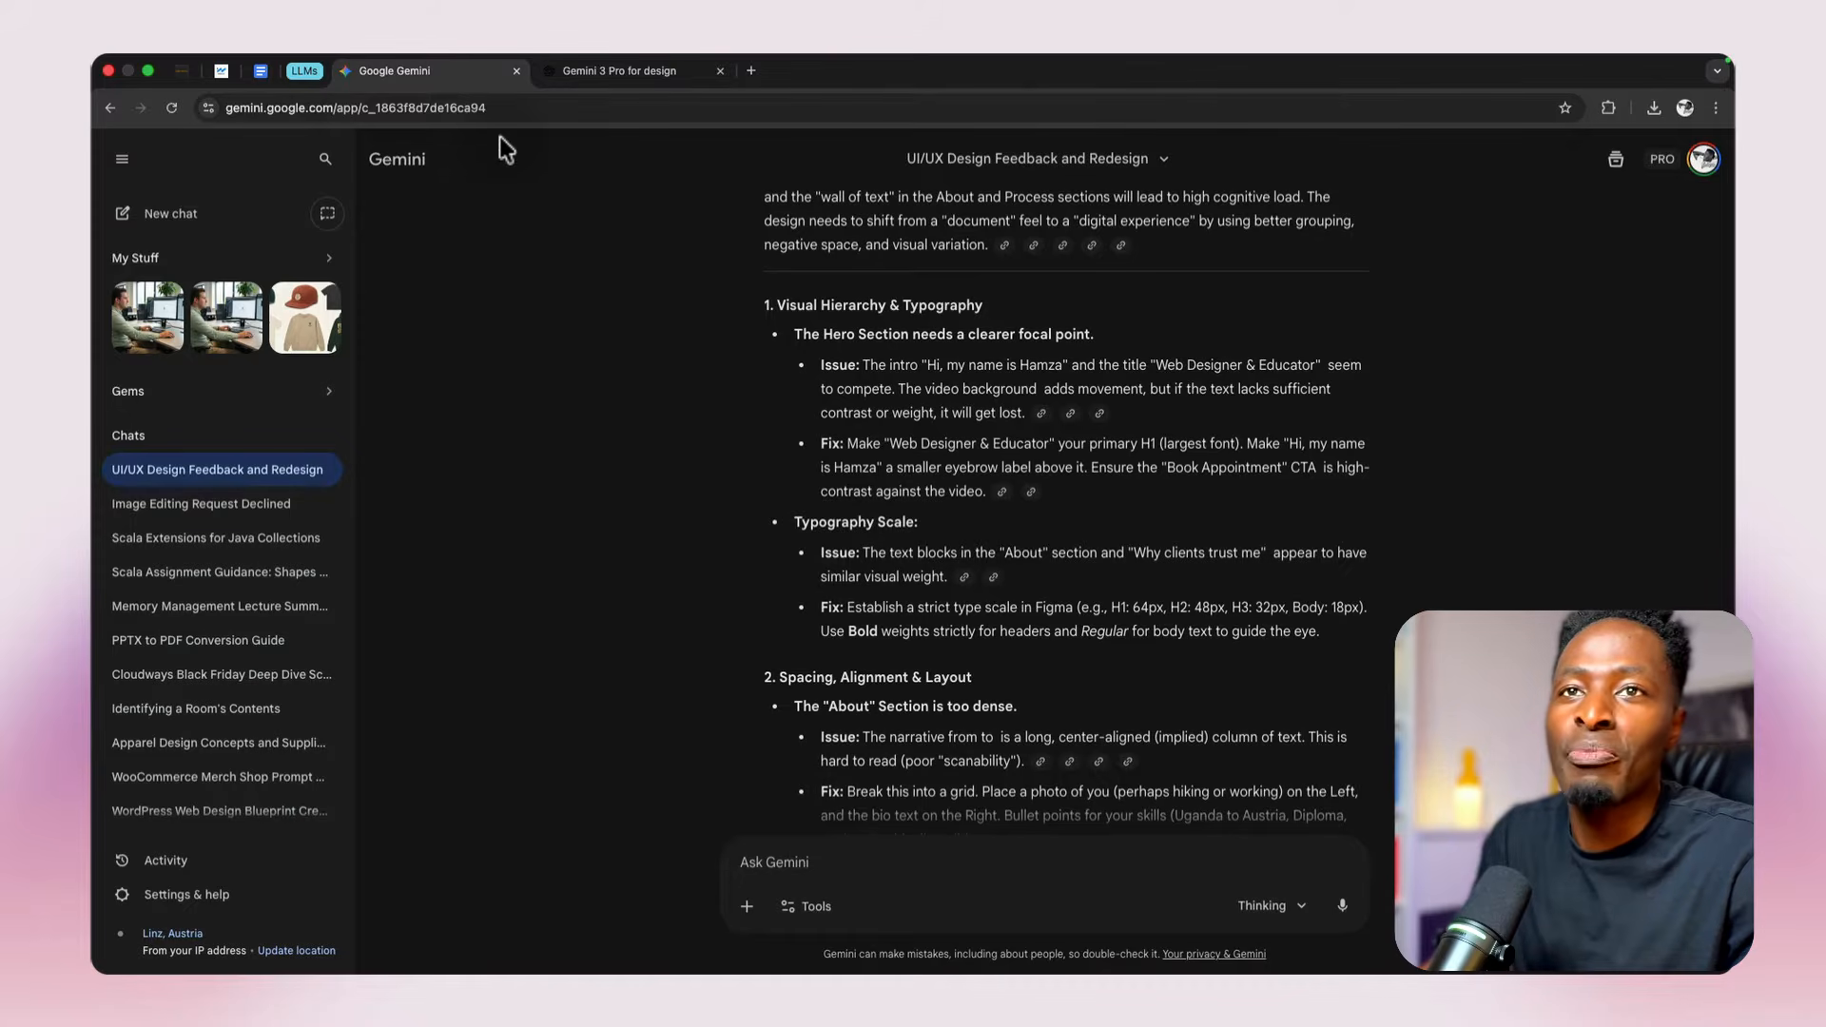
Step: Take the browser out of full screen, arrange it side by side with hk.at.pdf in Preview, and show the PDF's first page
click(149, 71)
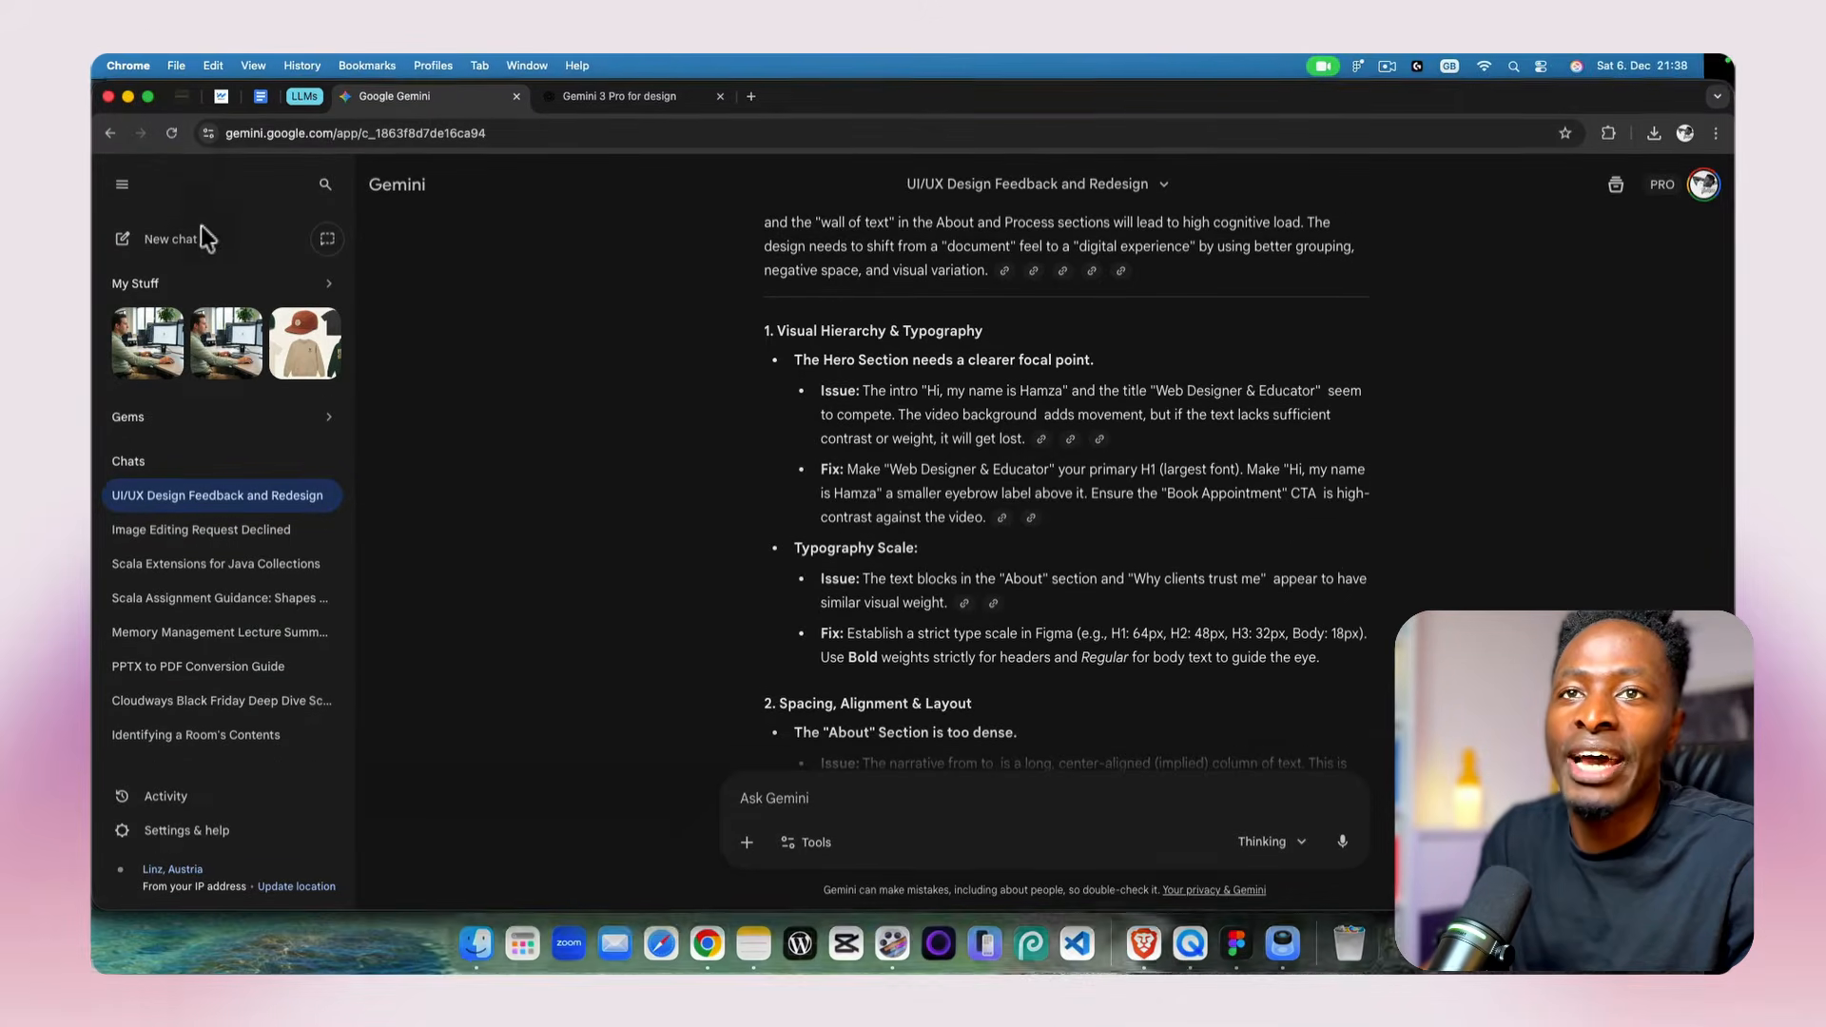
drag(893, 88, 1023, 98)
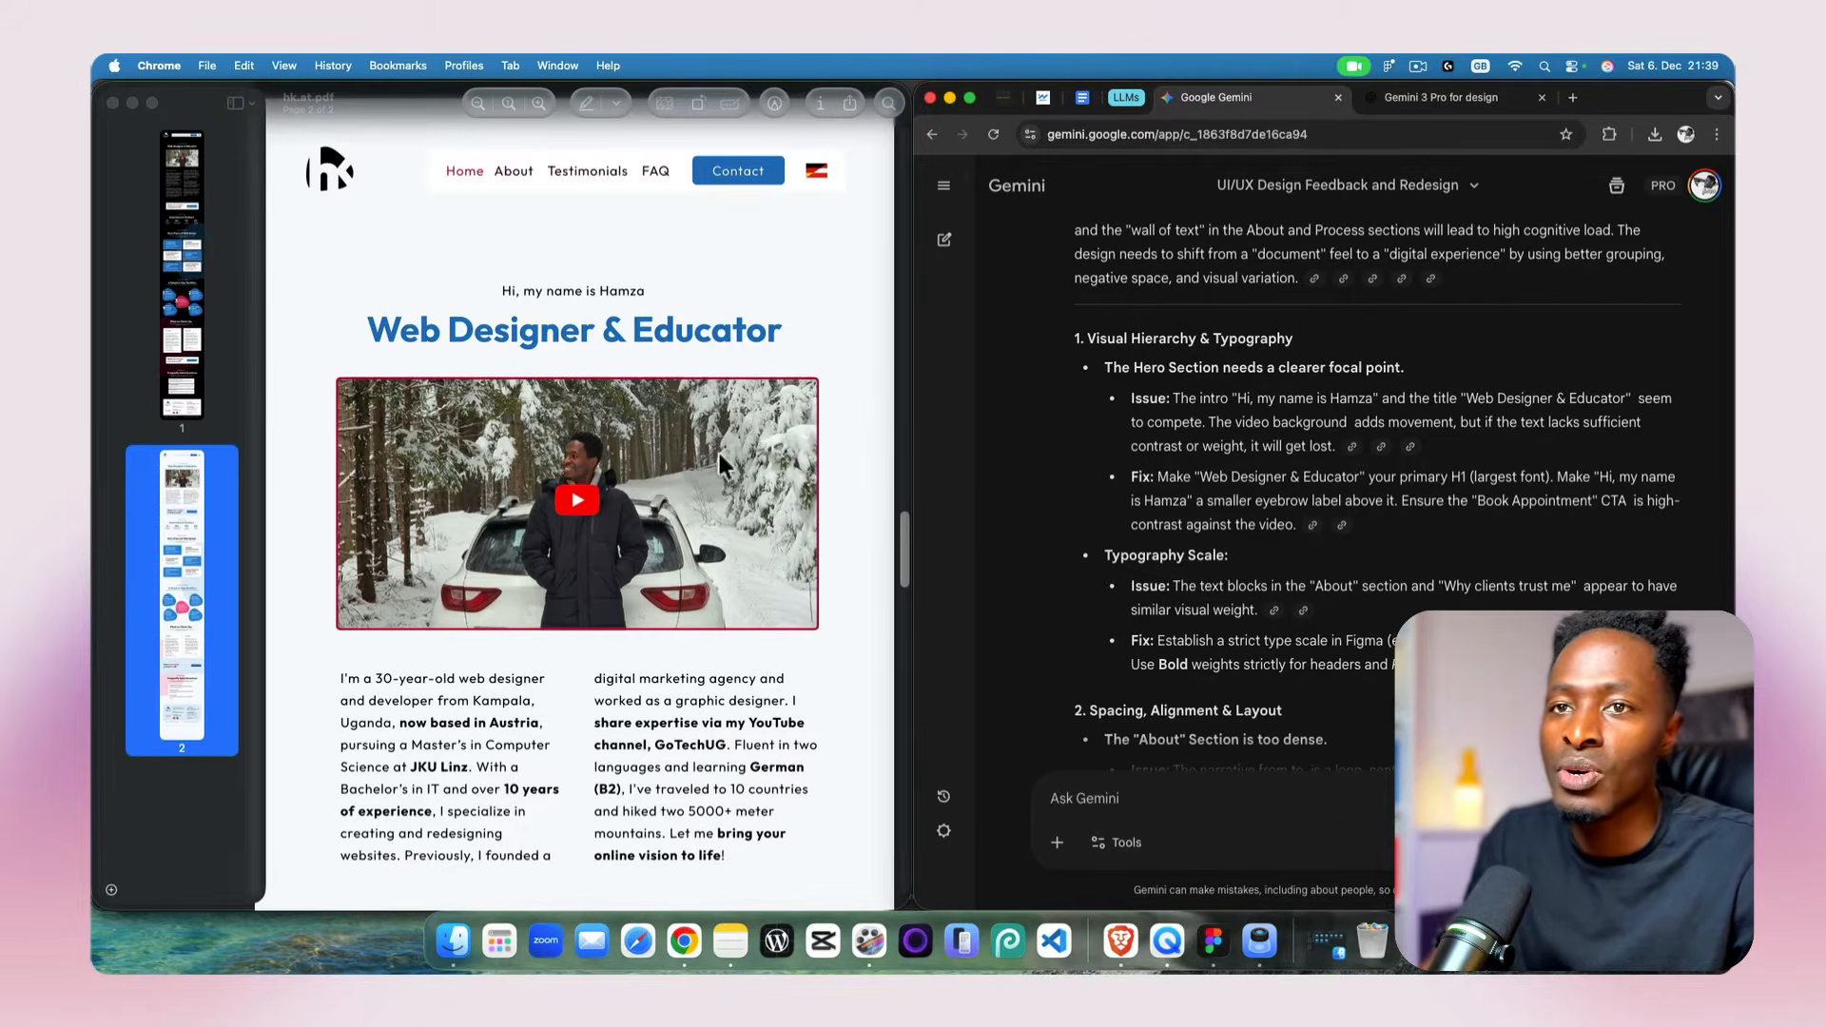
click(187, 293)
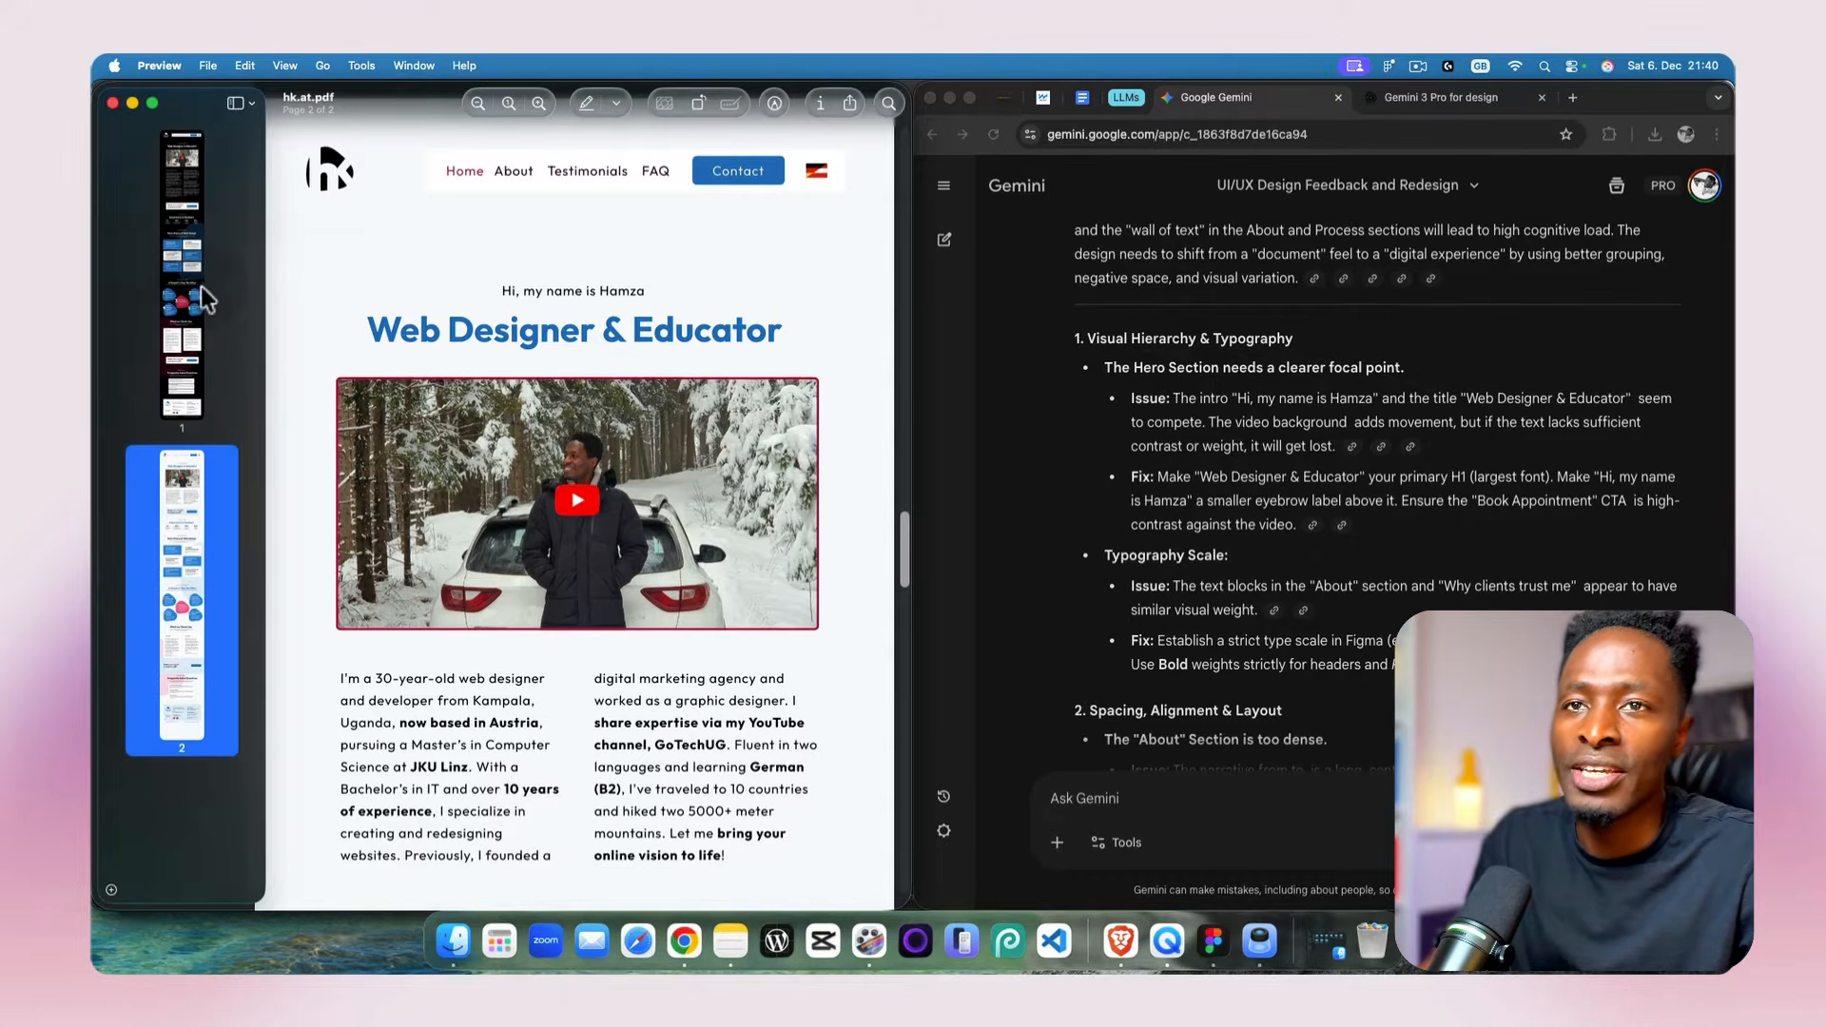
click(182, 285)
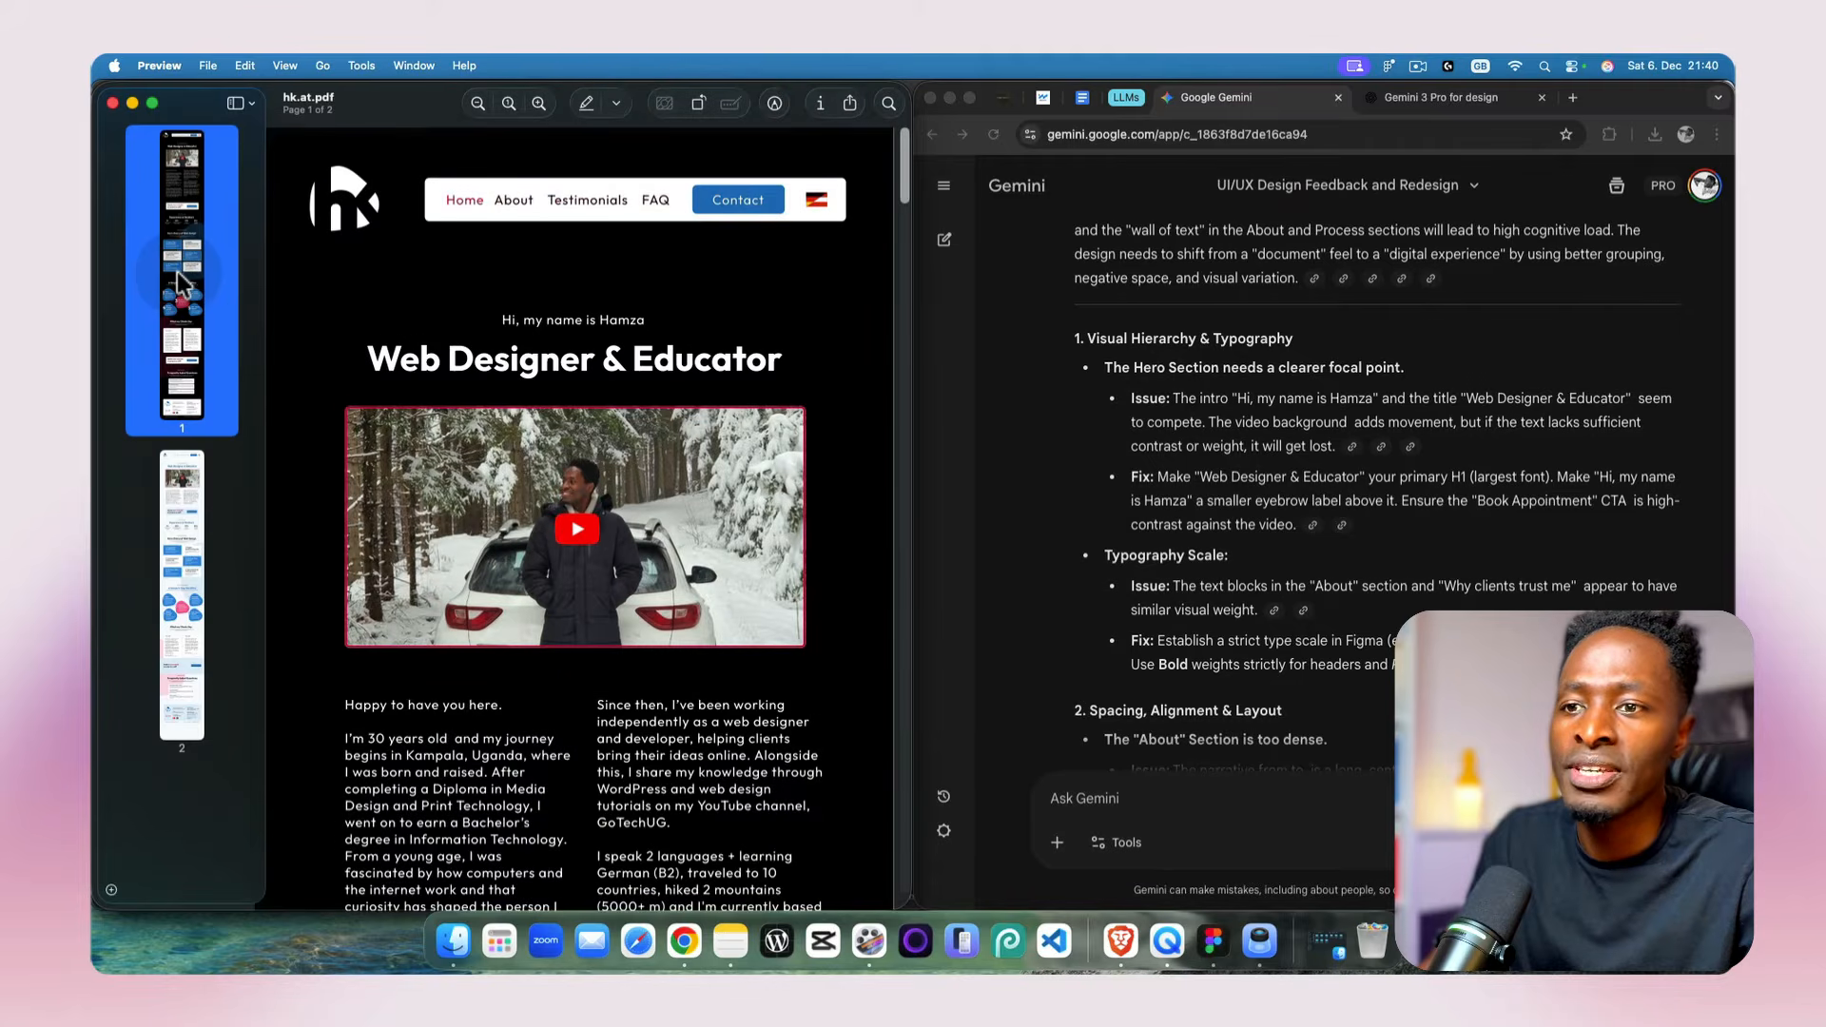
Step: Compare the dark homepage's hero and about text in the PDF with Gemini's visual hierarchy and typography feedback
scroll(533, 499, down, 5)
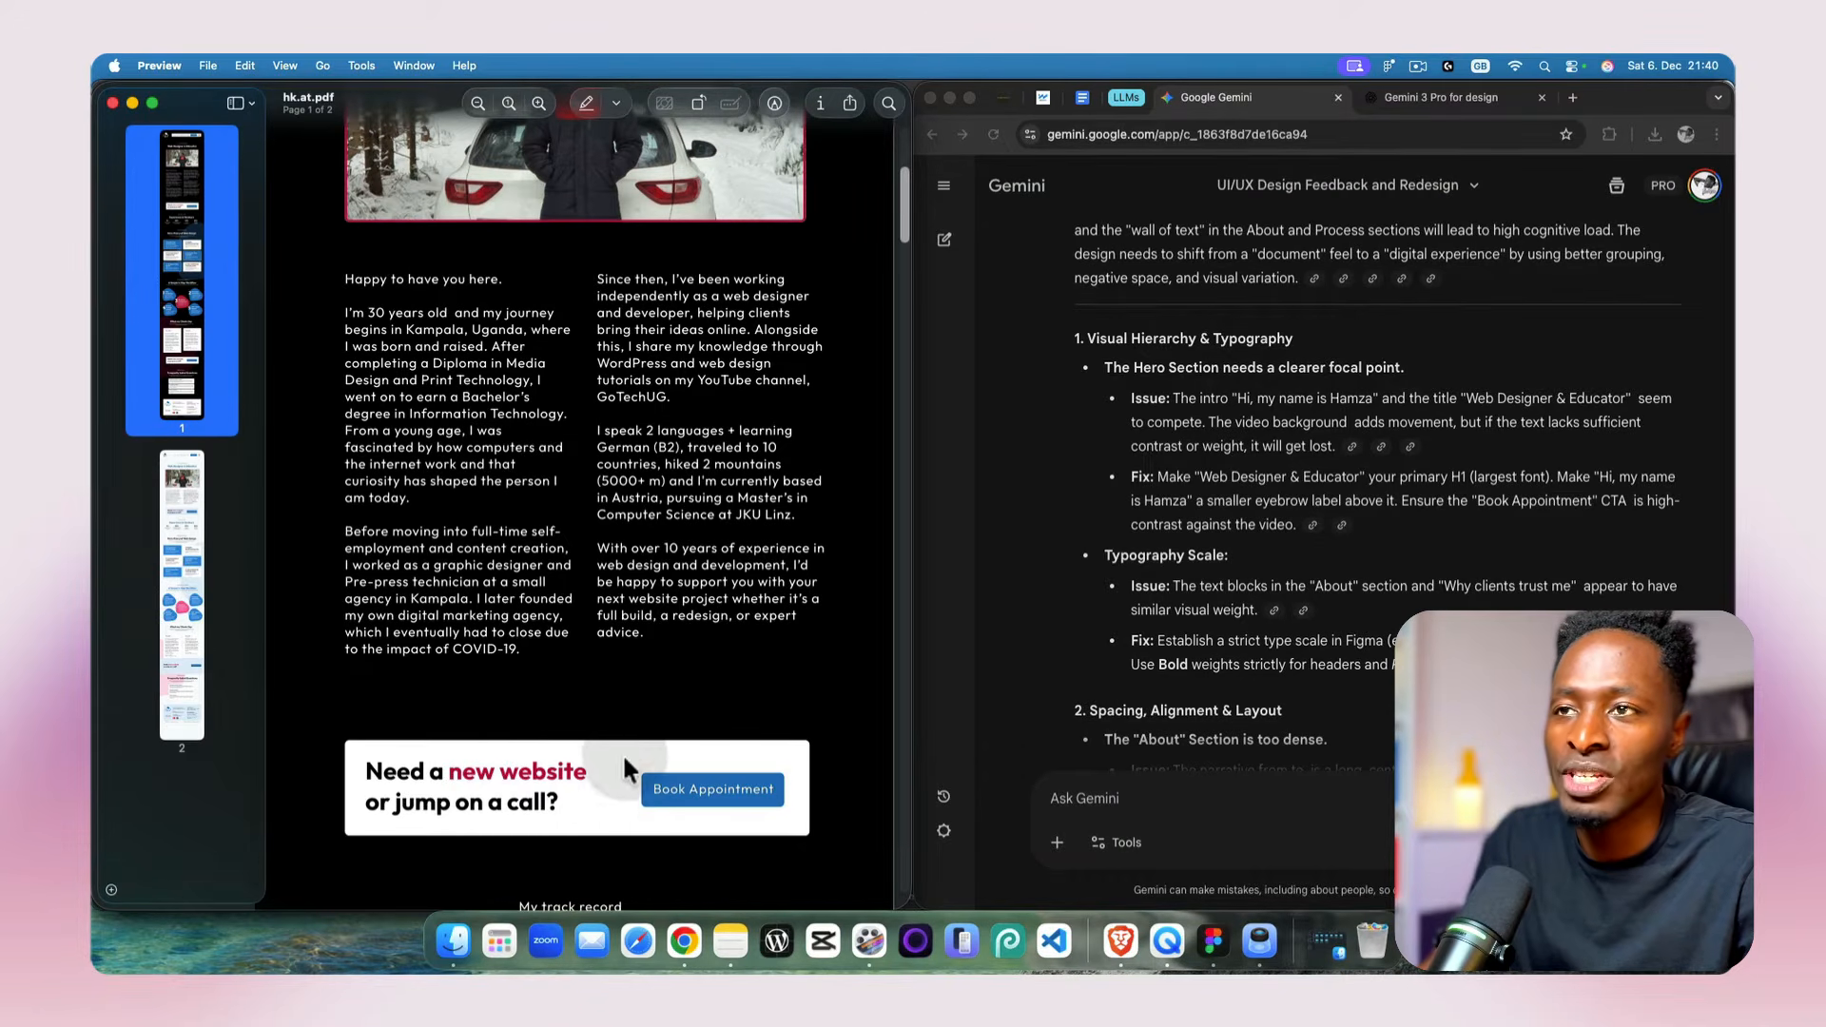
scroll(623, 751, up, 4)
scroll(624, 759, up, 1)
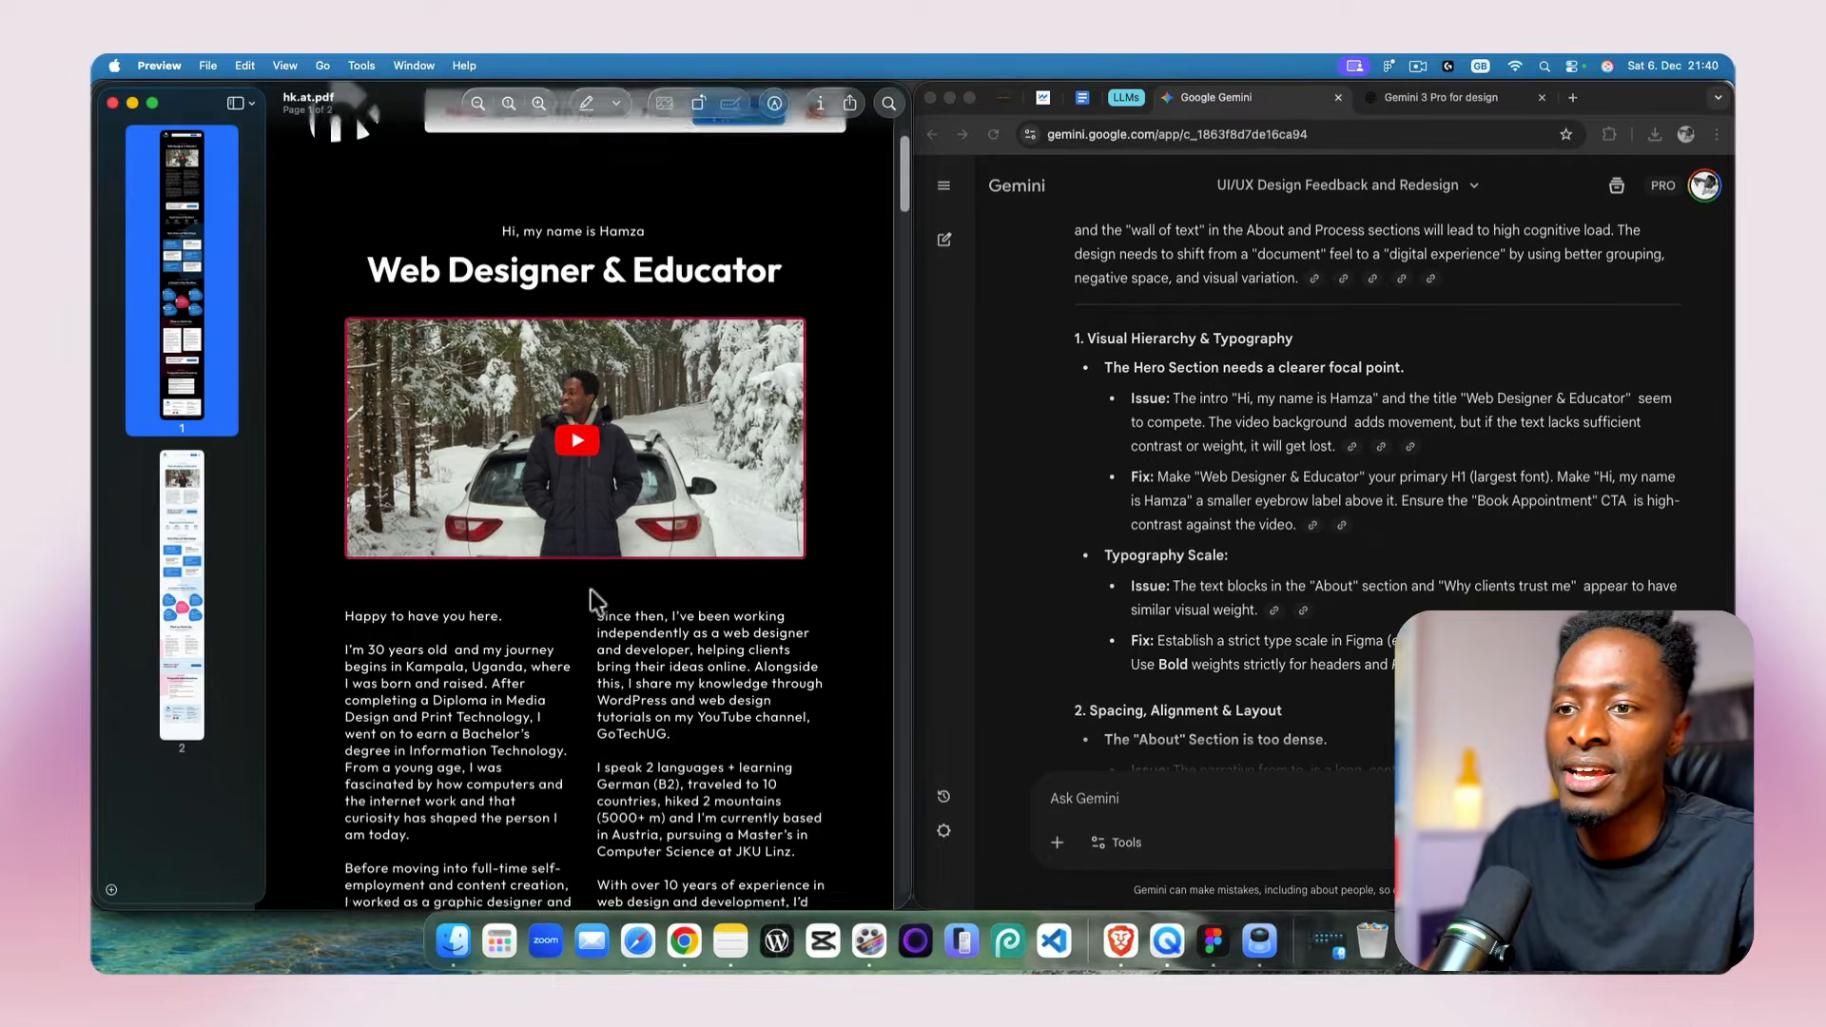
scroll(590, 589, down, 5)
scroll(590, 614, up, 6)
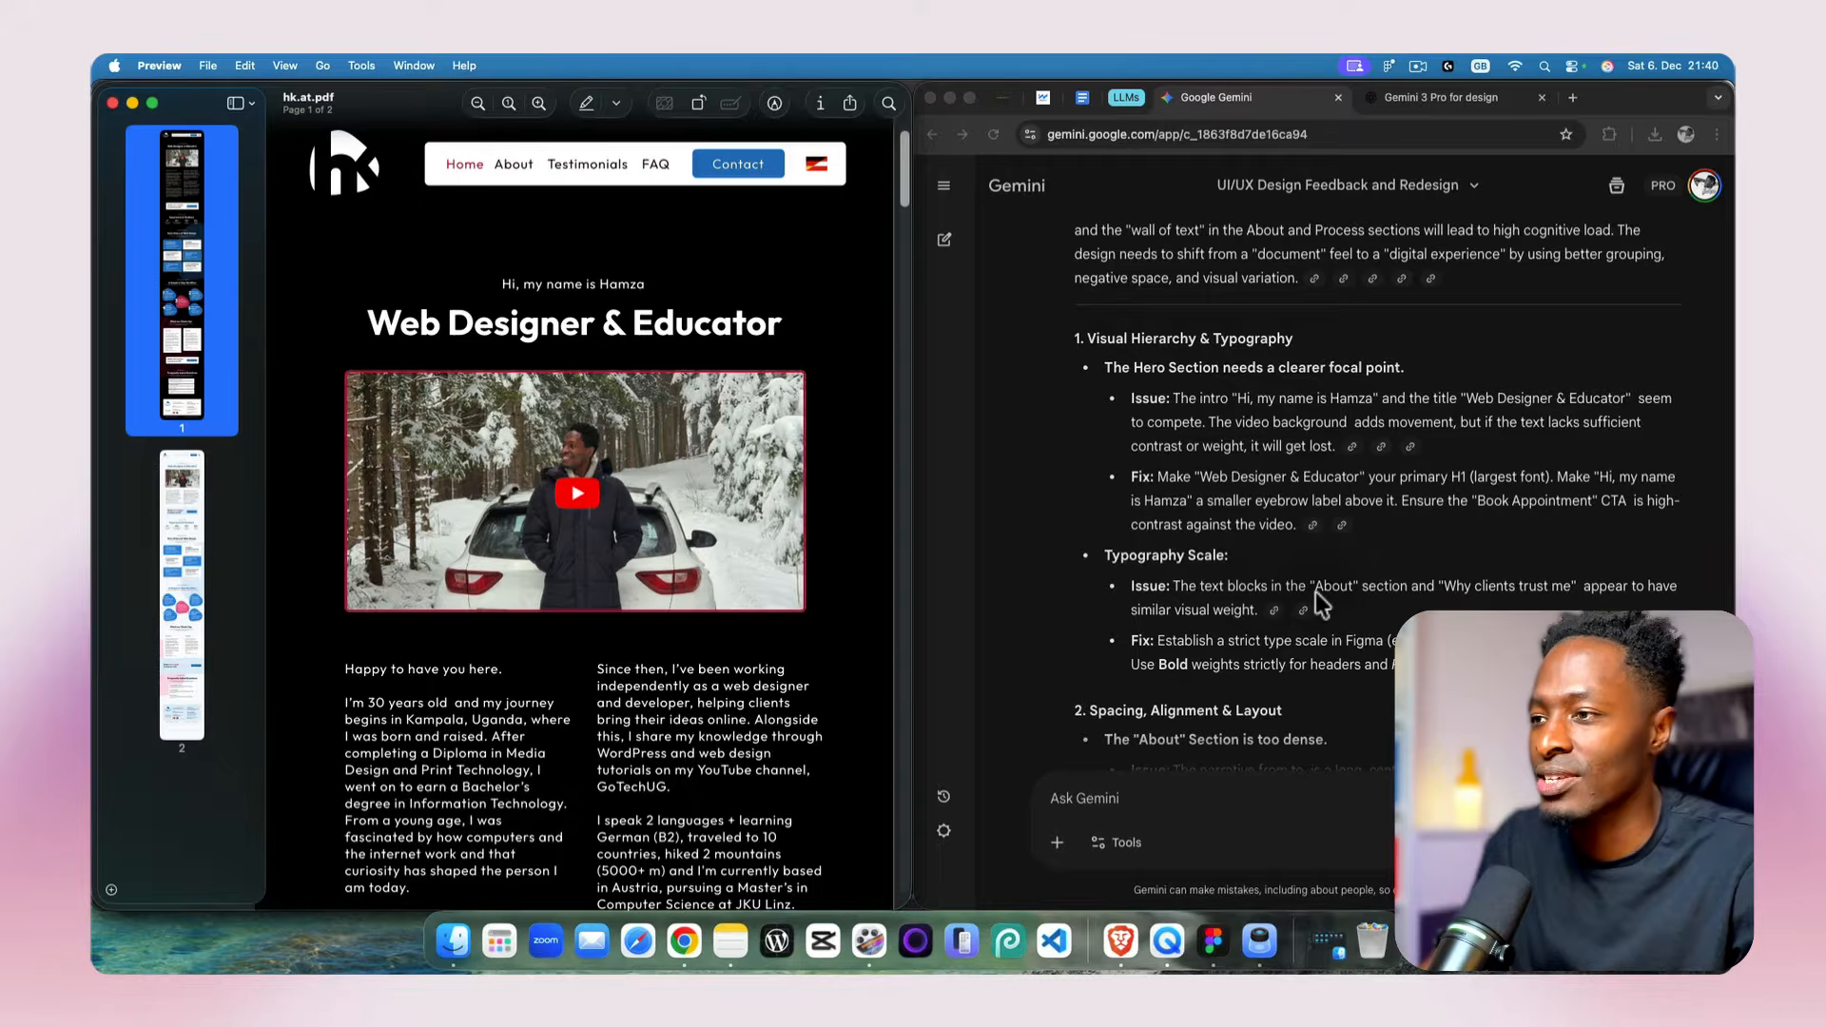
scroll(1316, 592, down, 2)
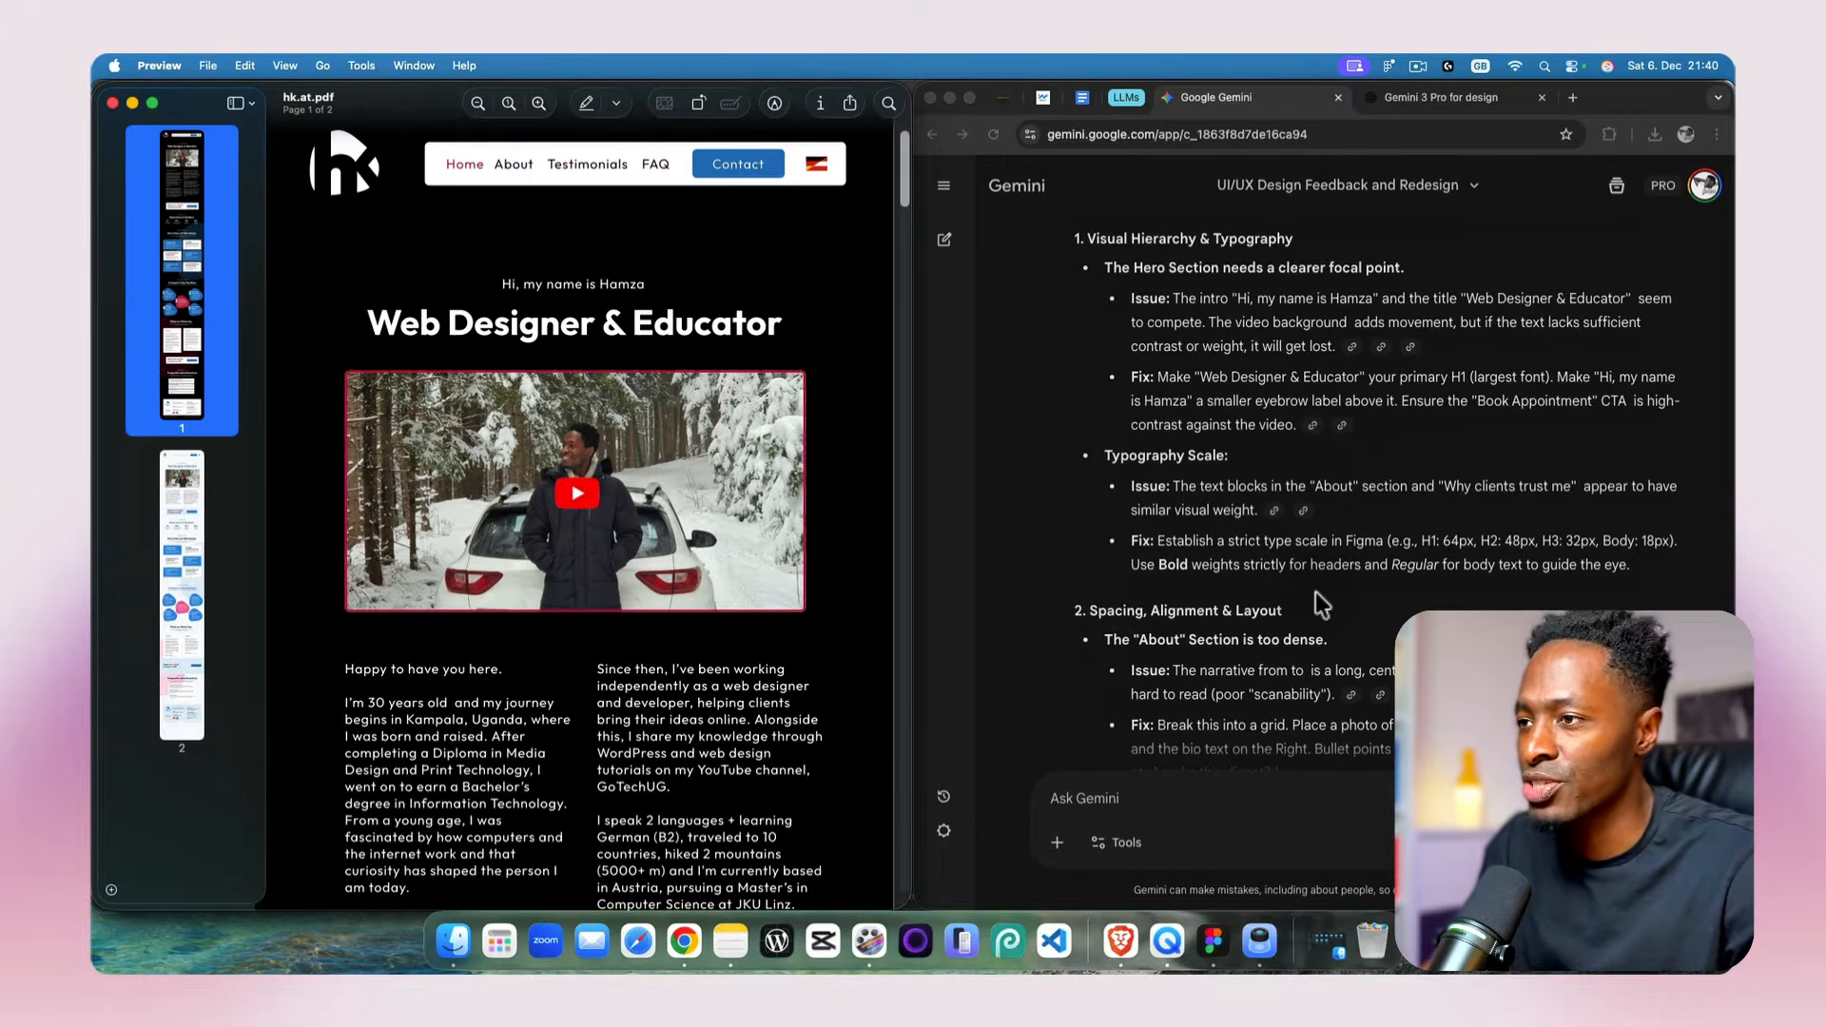
scroll(1316, 592, down, 3)
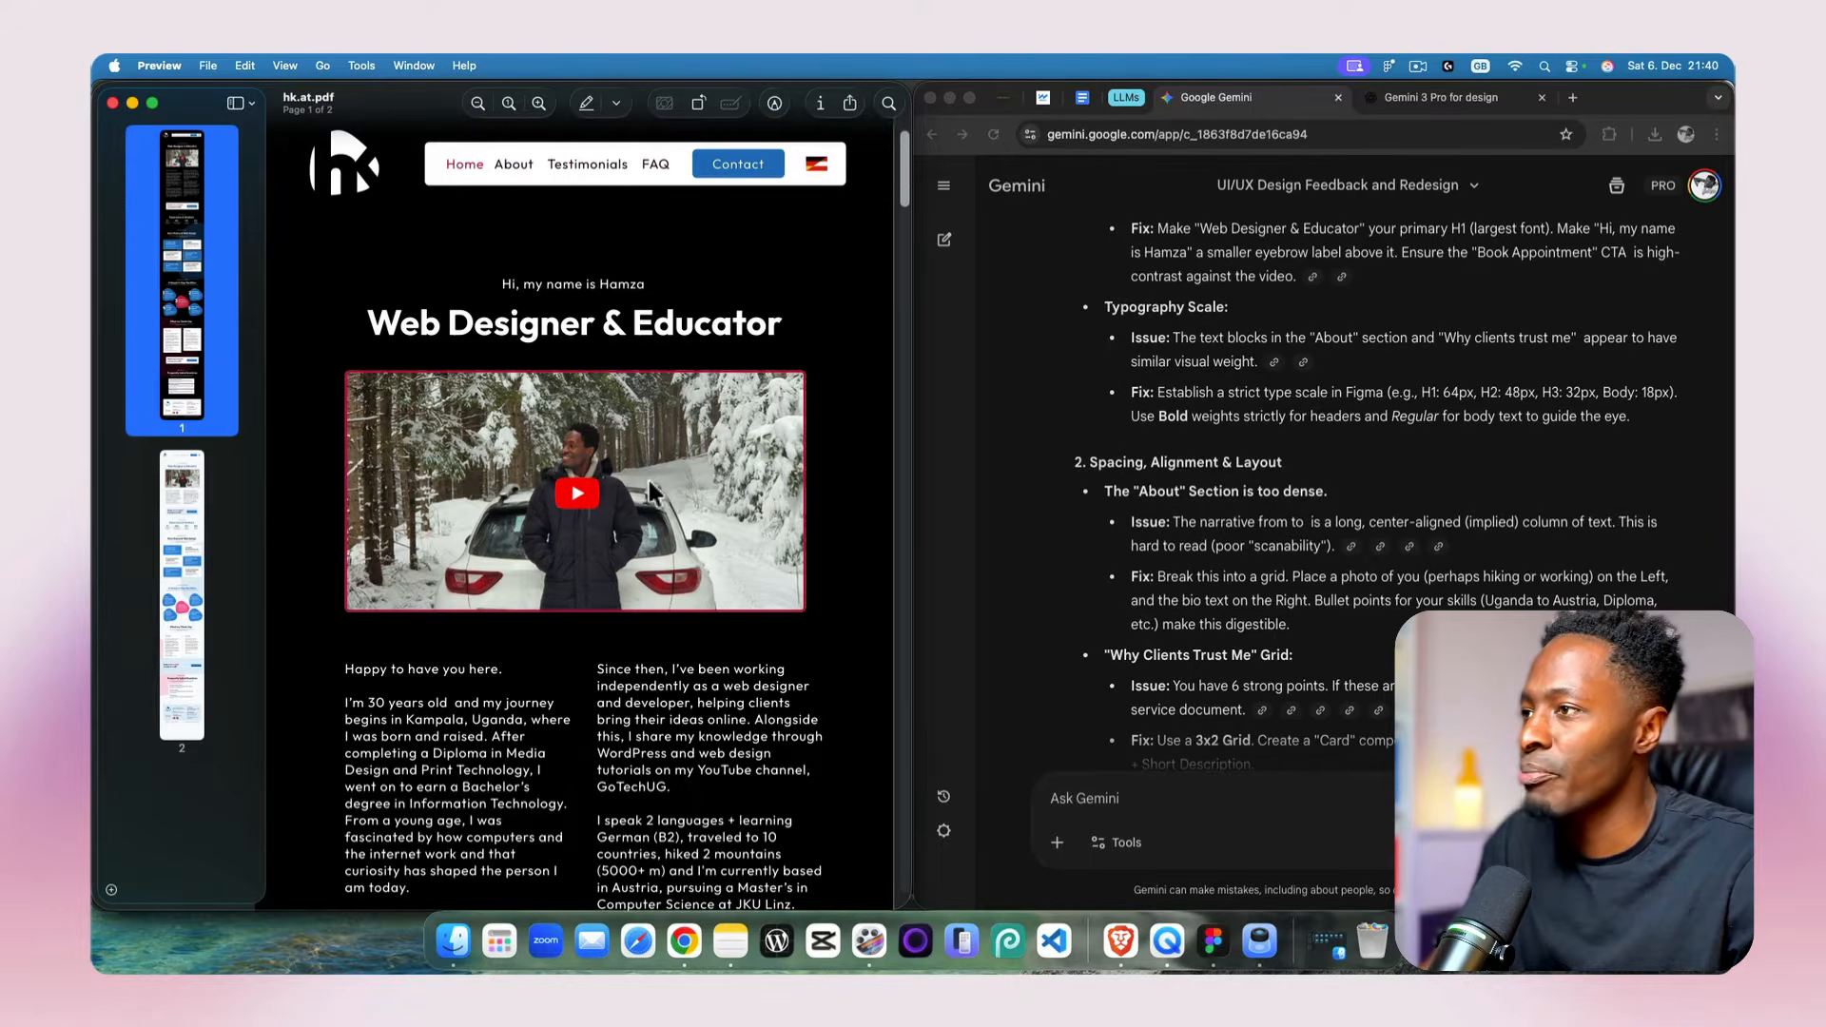
scroll(649, 485, up, 1)
scroll(650, 483, up, 1)
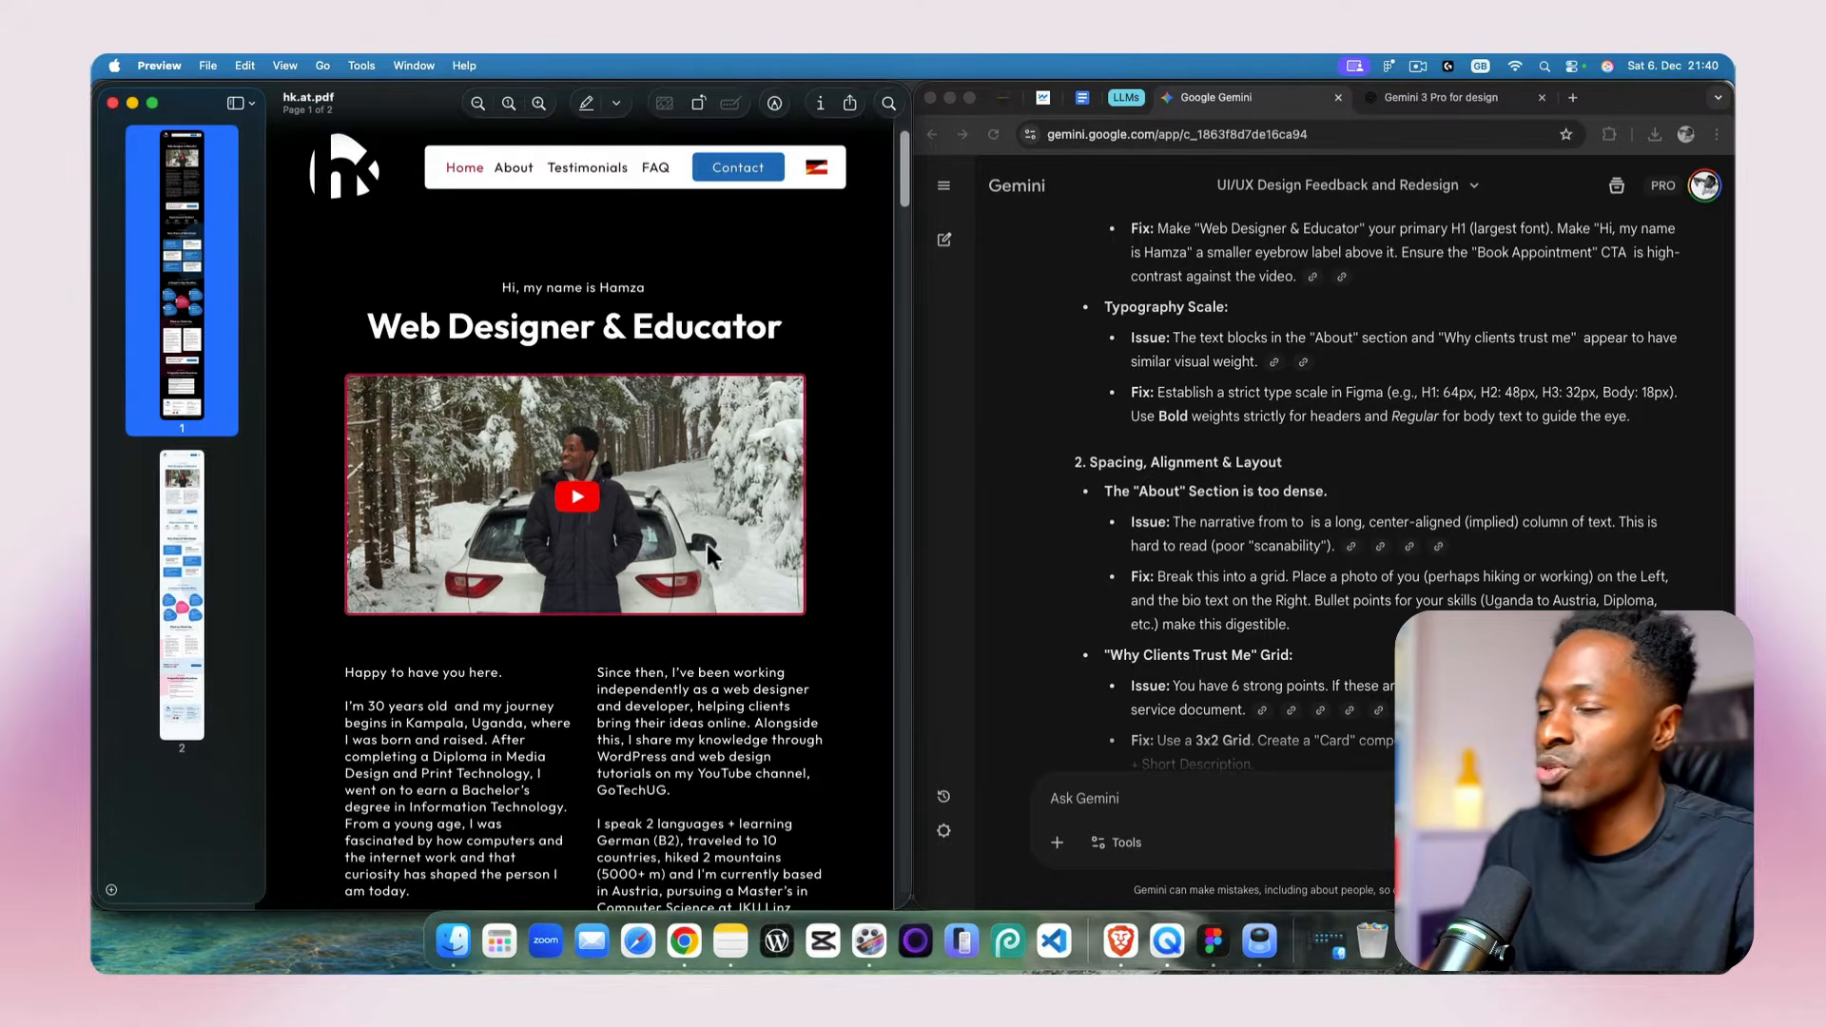
Step: Compare the PDF's about text and "Why clients trust me" cards with Gemini's spacing, alignment and layout feedback
scroll(704, 544, down, 10)
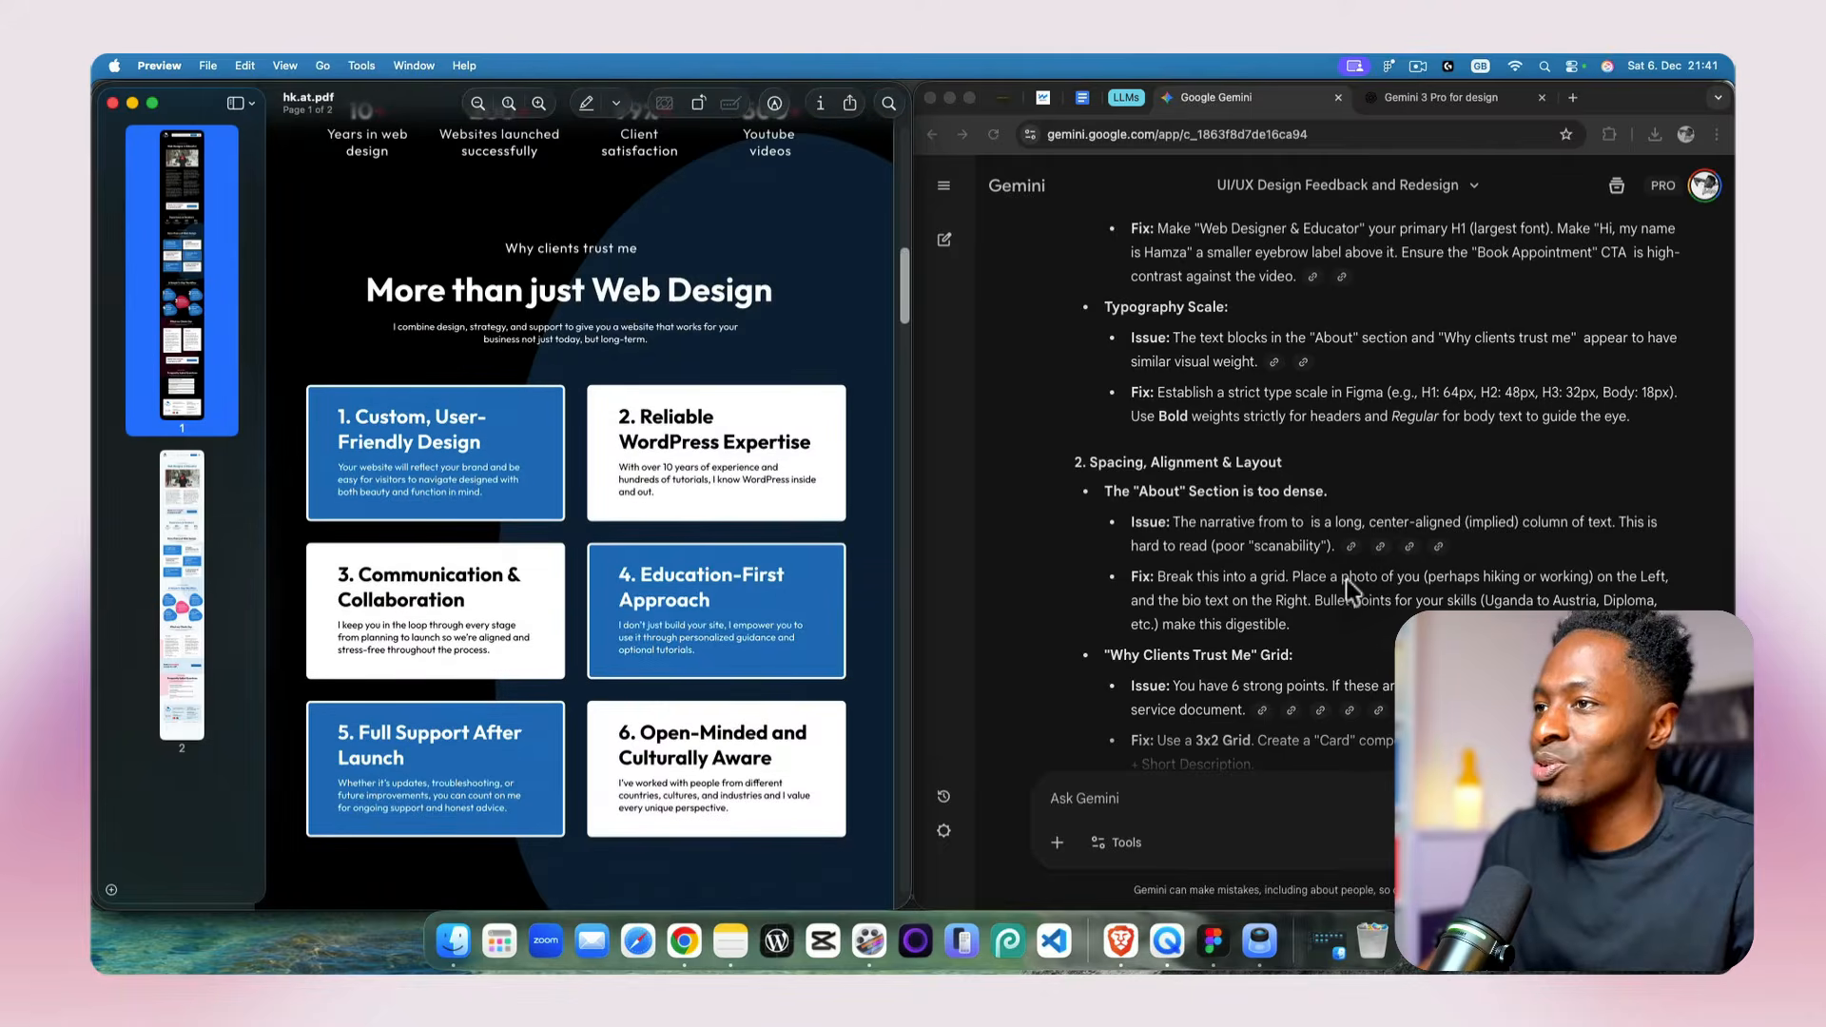
scroll(1345, 579, down, 3)
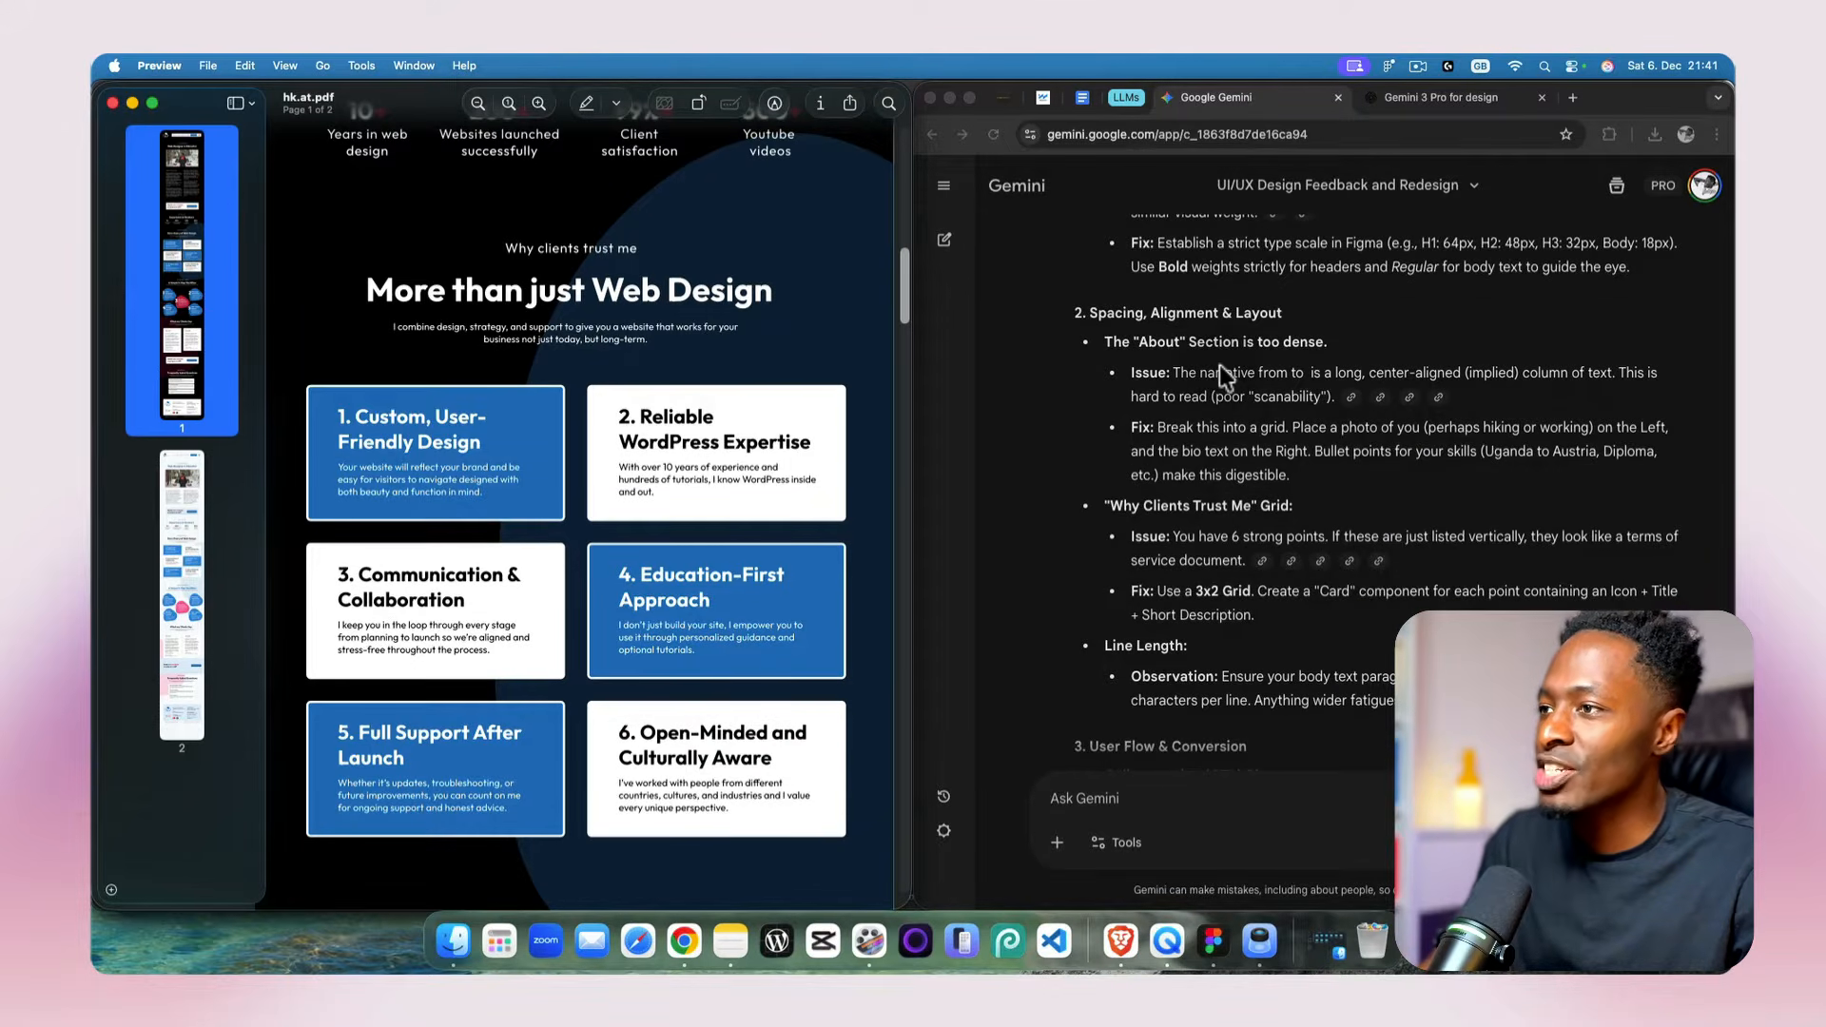
scroll(677, 350, up, 10)
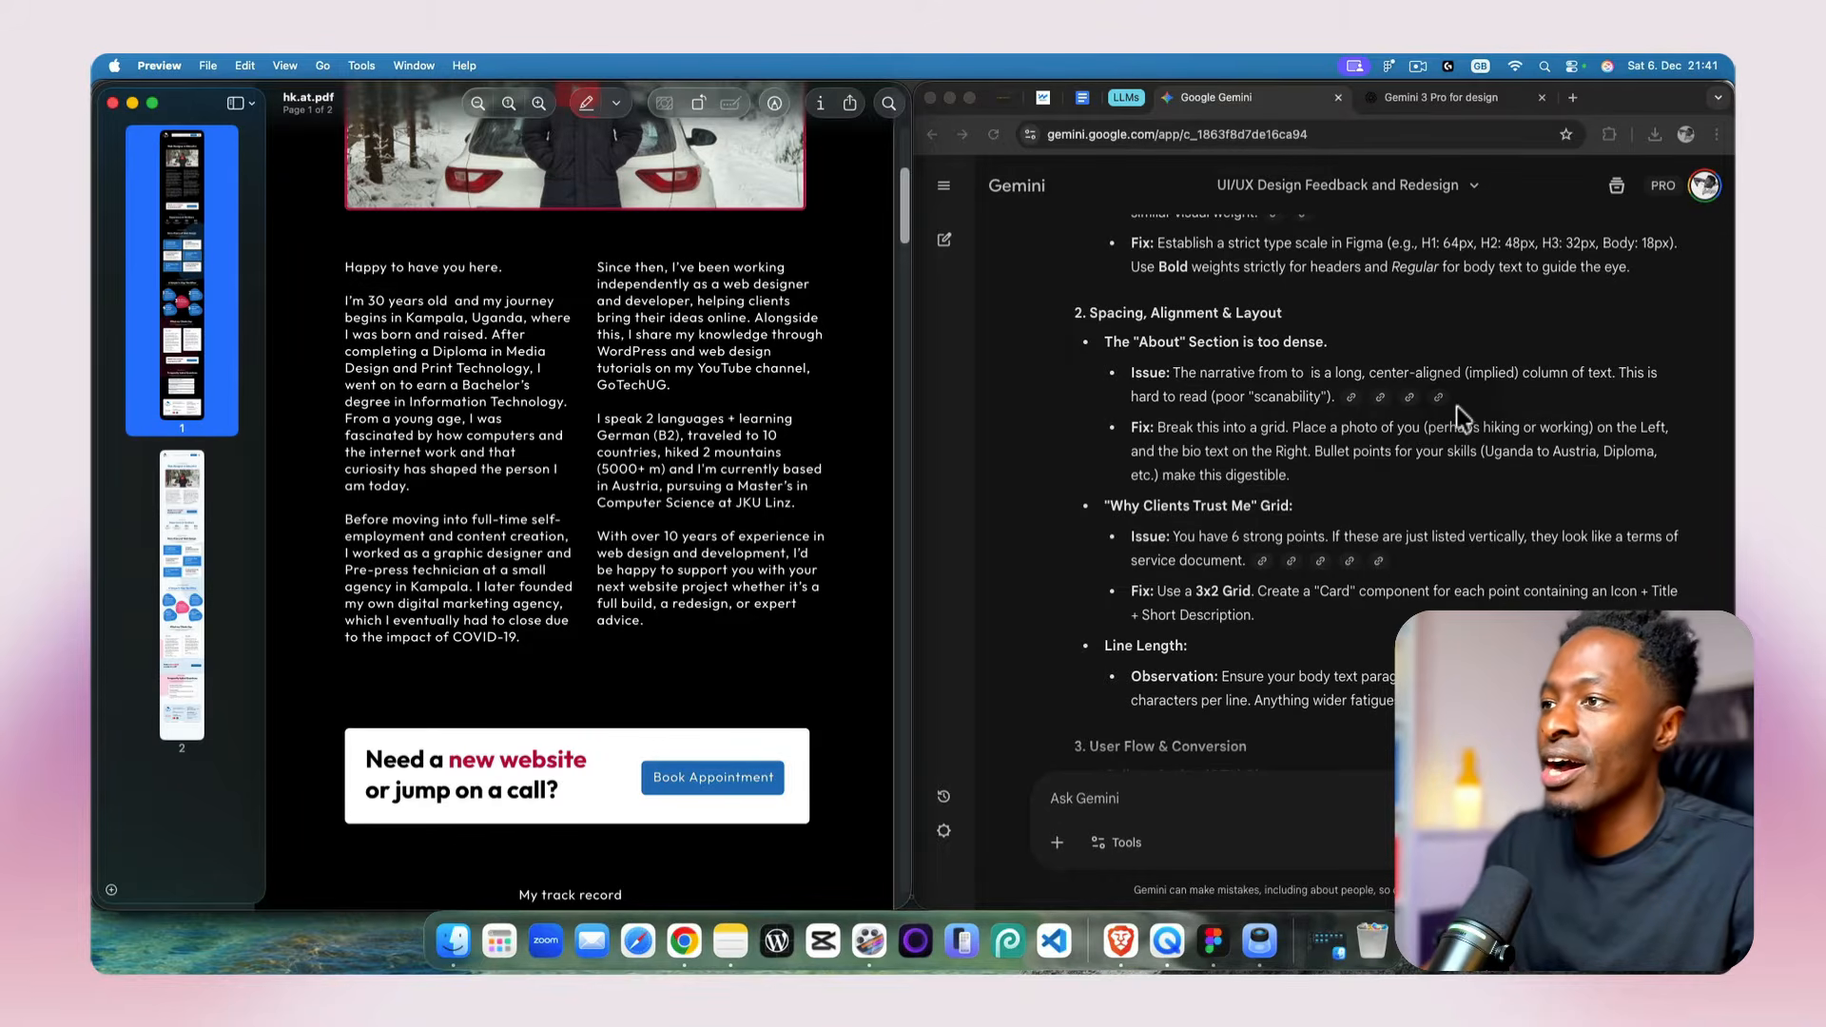
scroll(592, 498, up, 1)
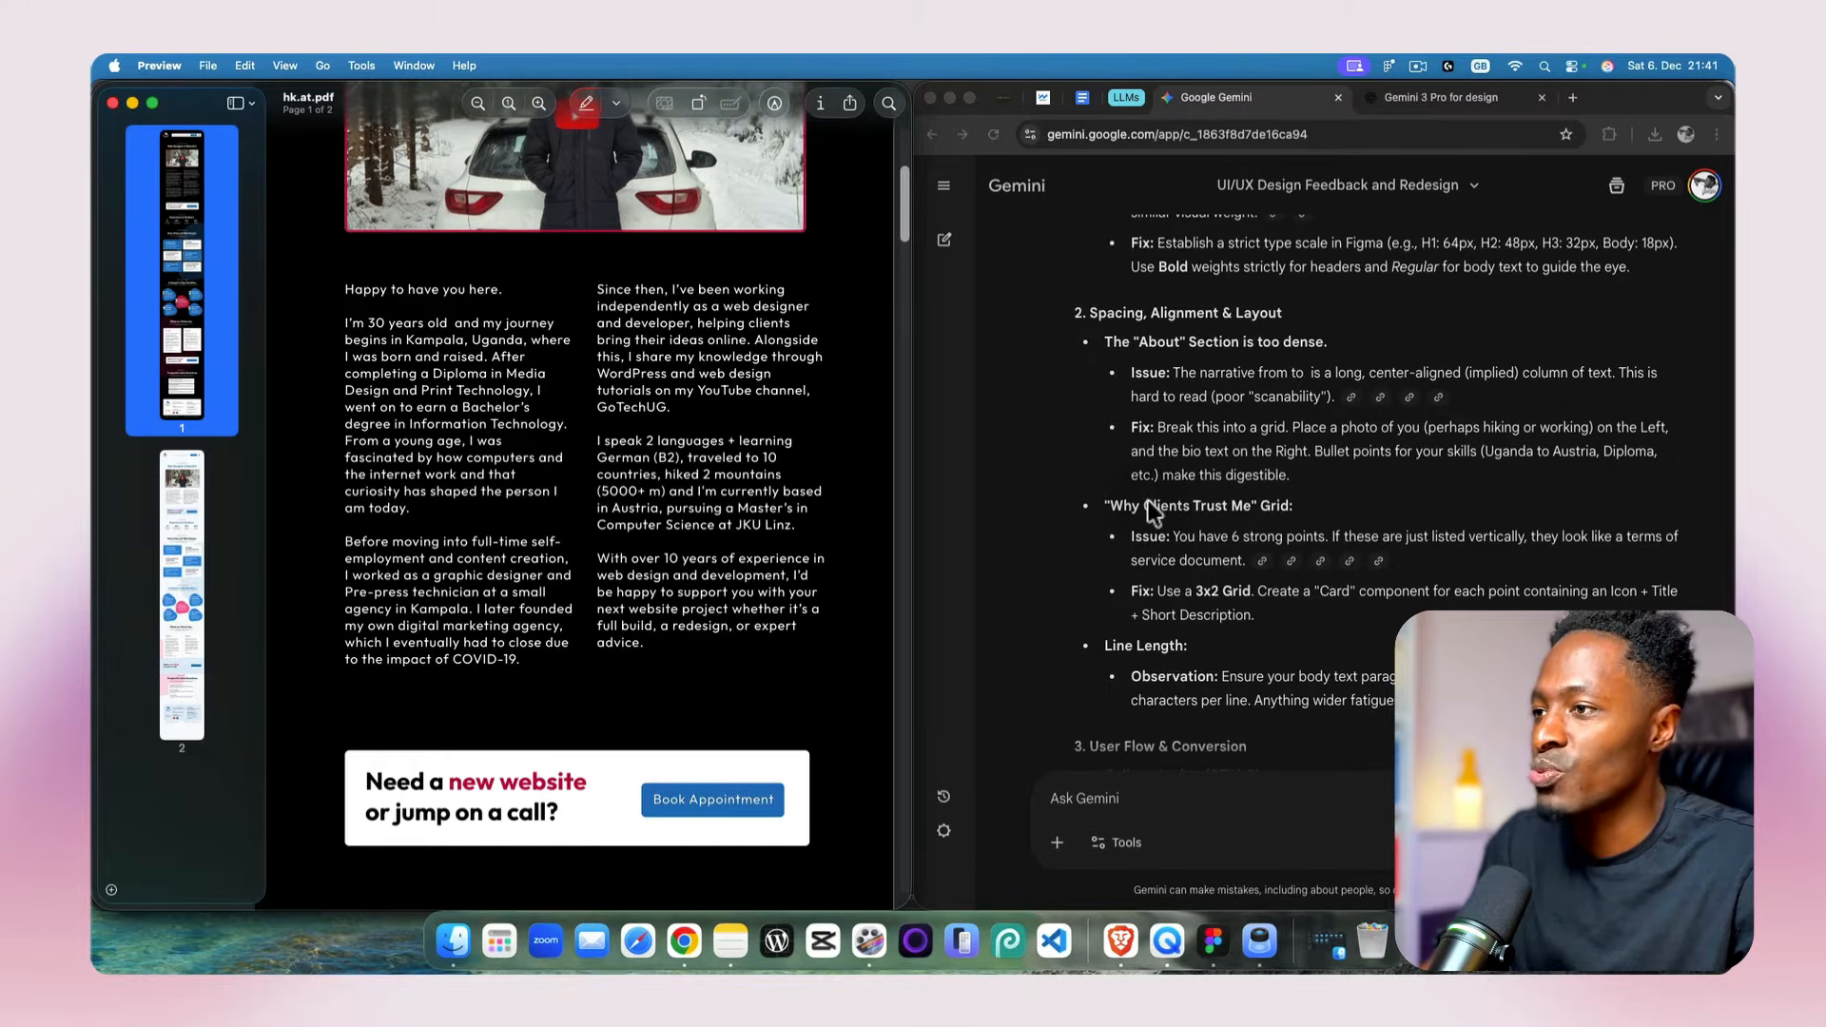
scroll(1265, 482, down, 1)
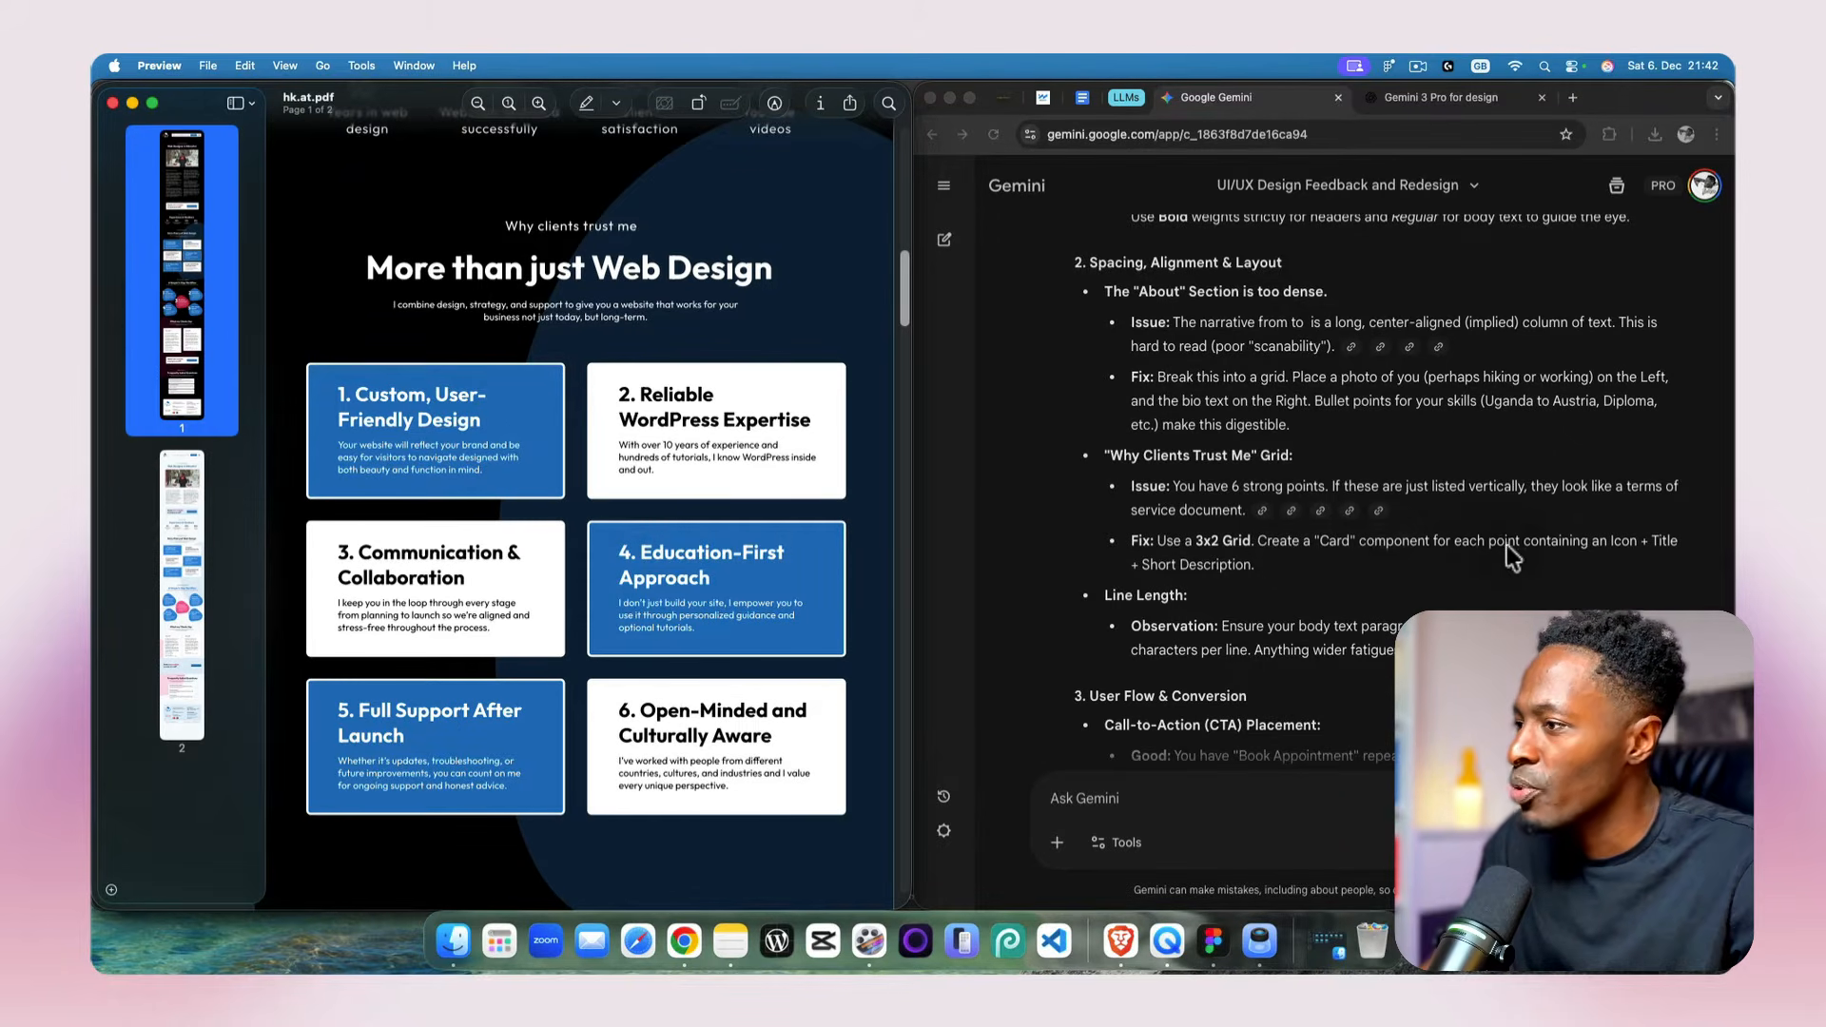
scroll(1233, 613, down, 3)
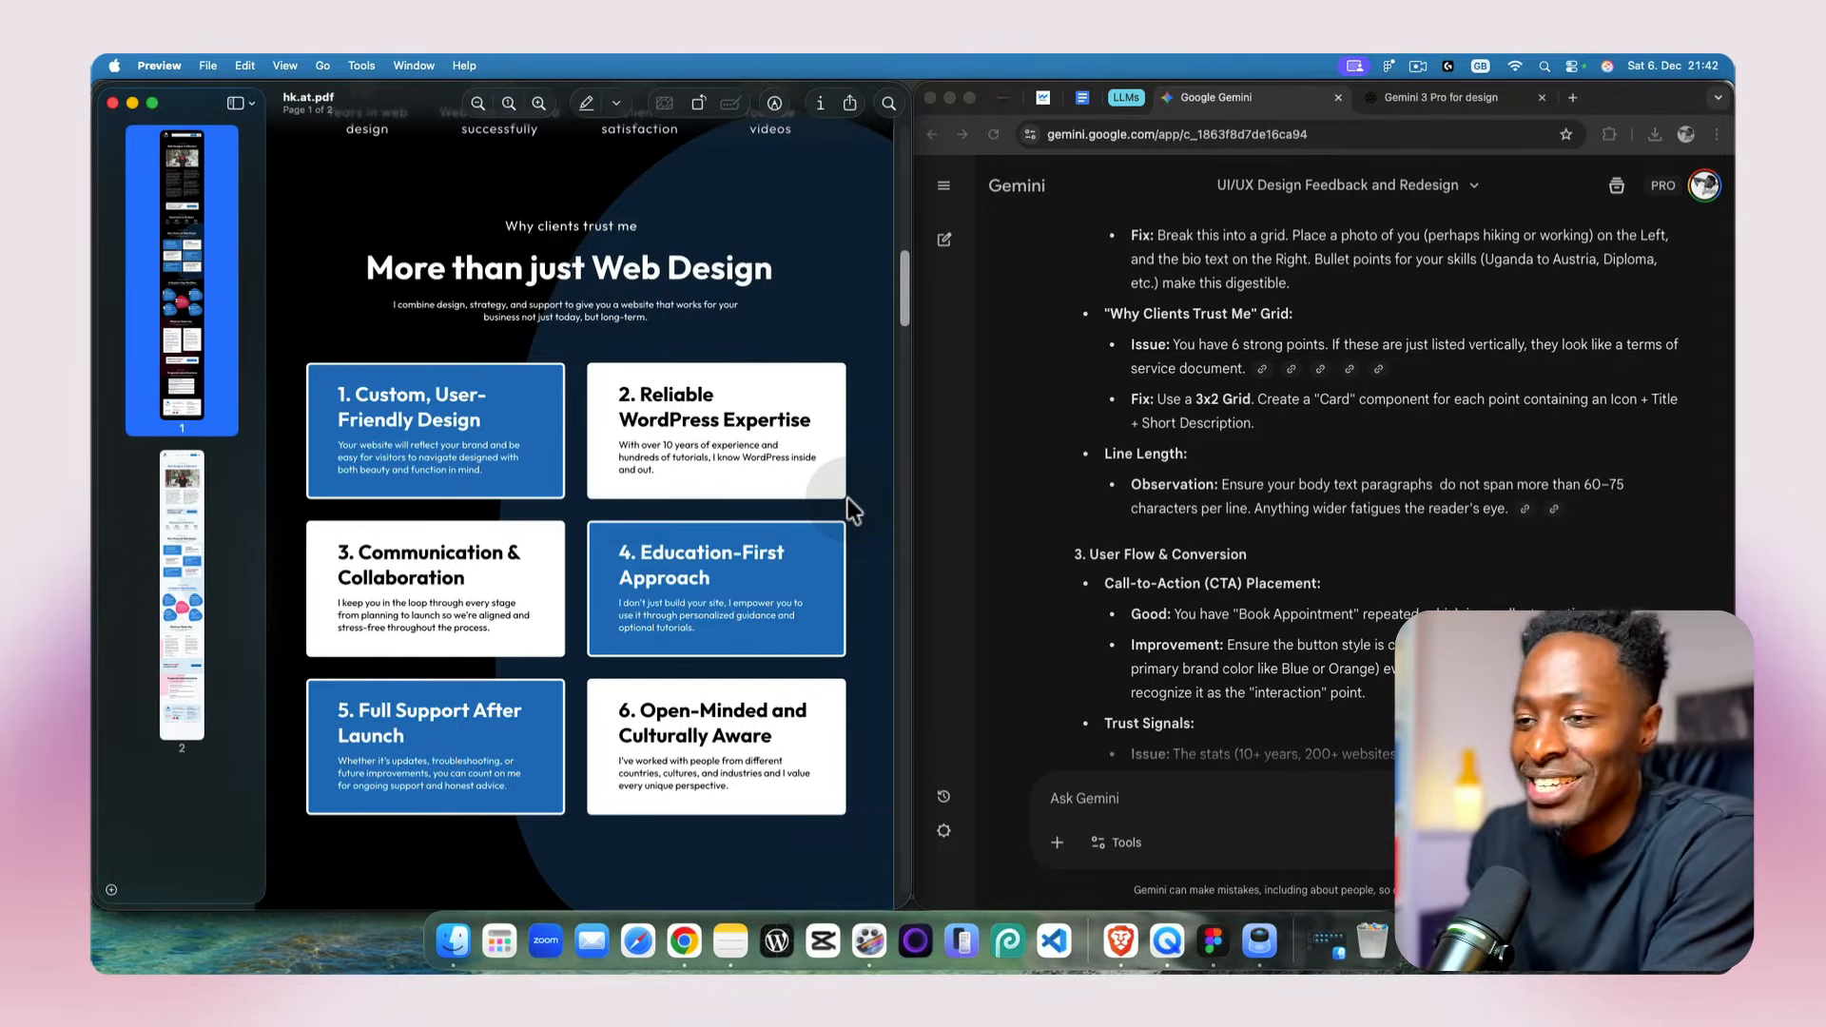
scroll(847, 499, down, 2)
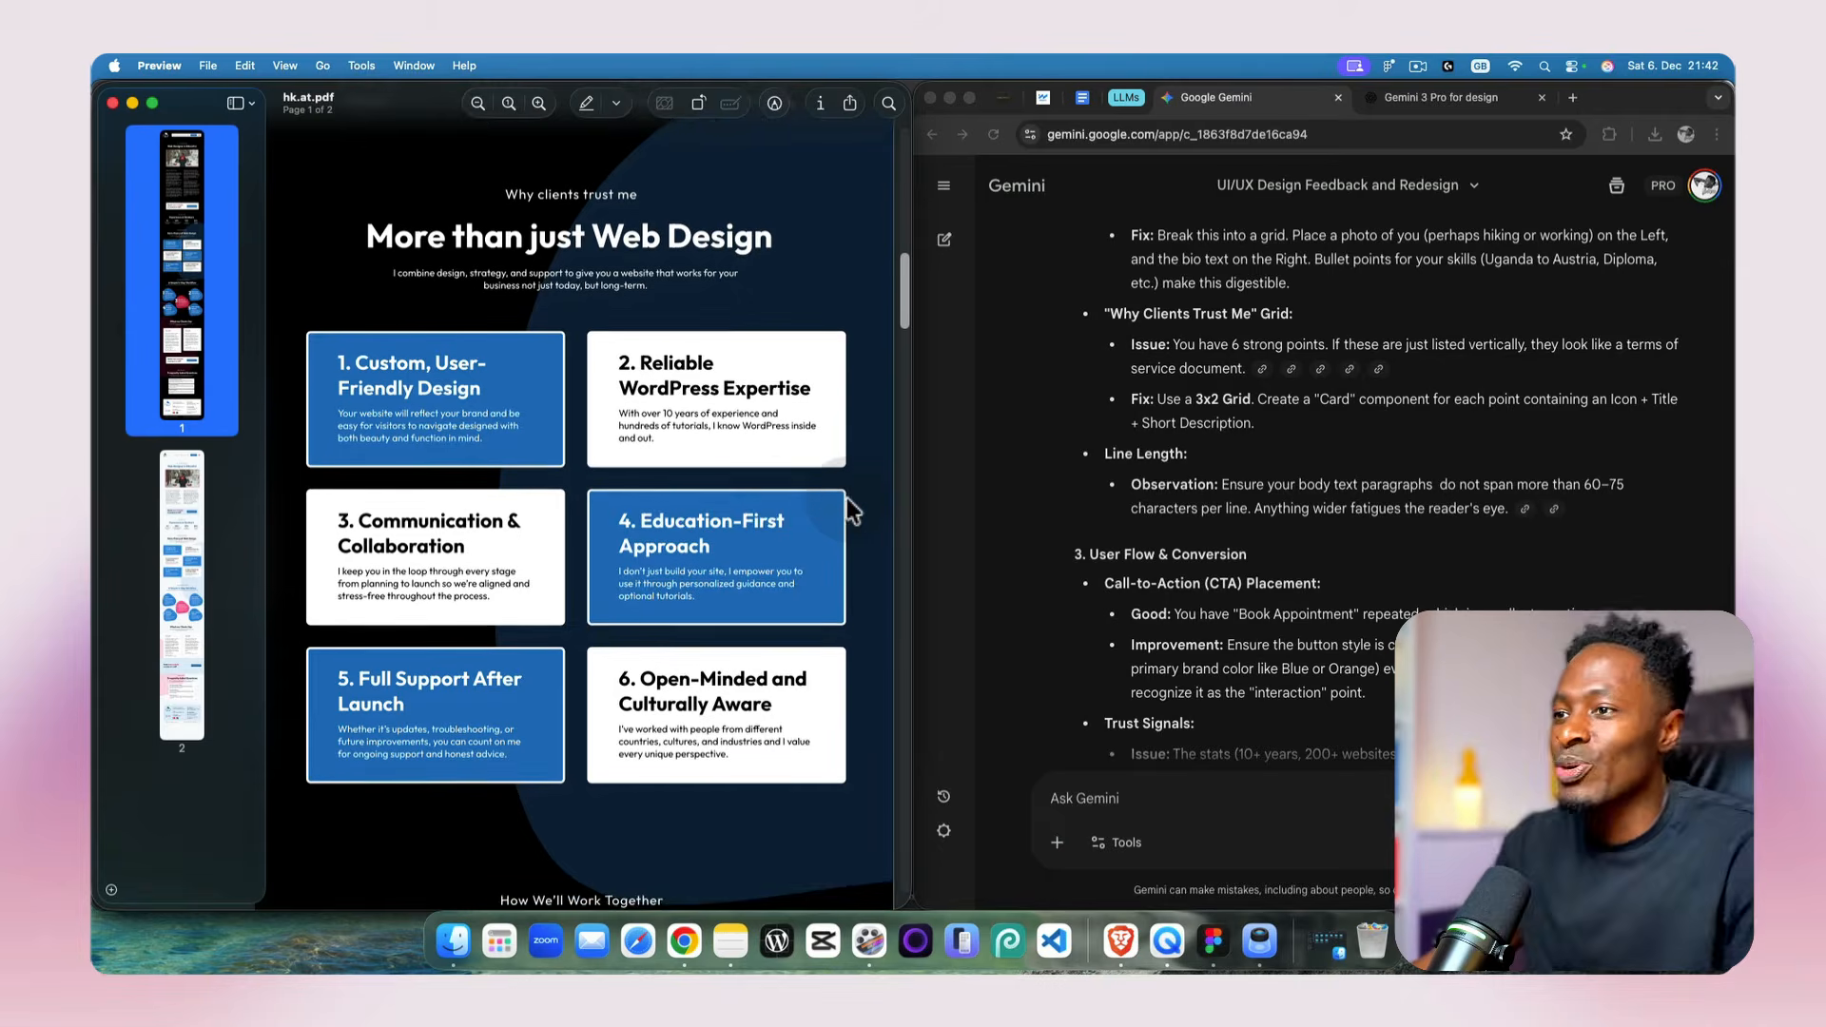
Step: Check Gemini's user flow and trust signals feedback against the appointment banners, experience statistics and hero section in the PDF
scroll(1158, 544, down, 5)
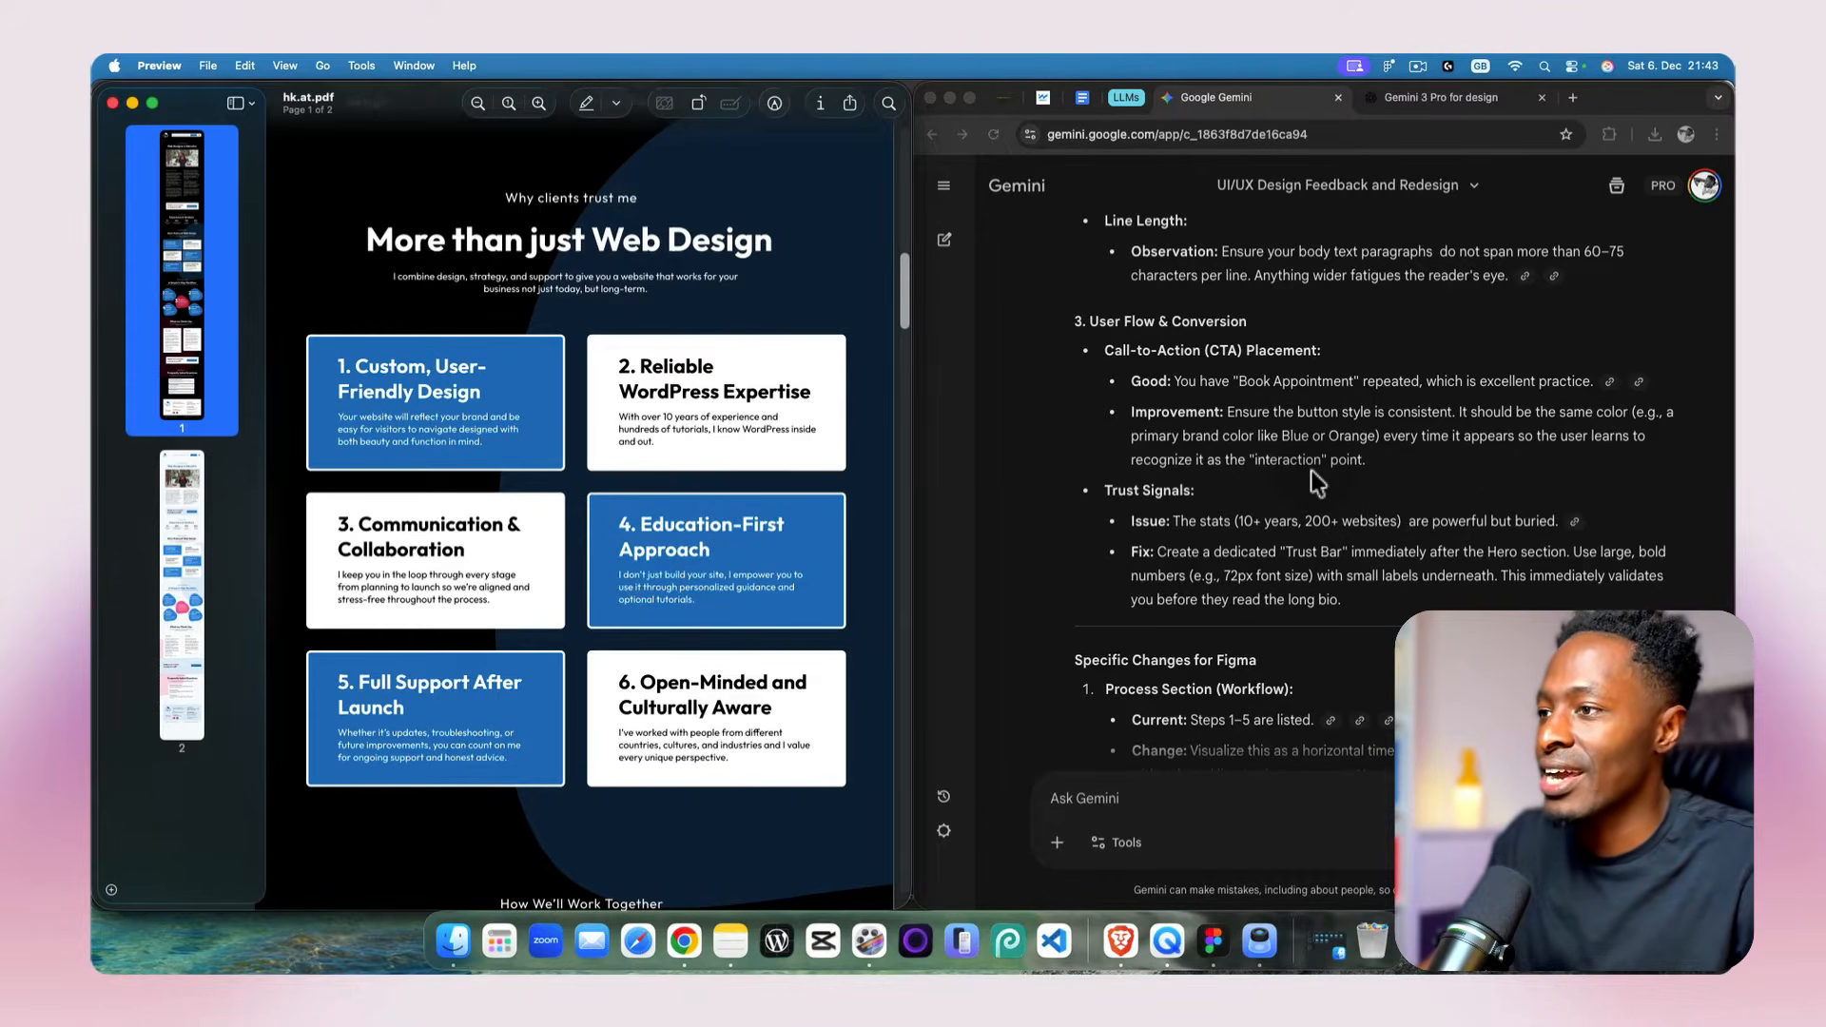
scroll(1310, 470, down, 2)
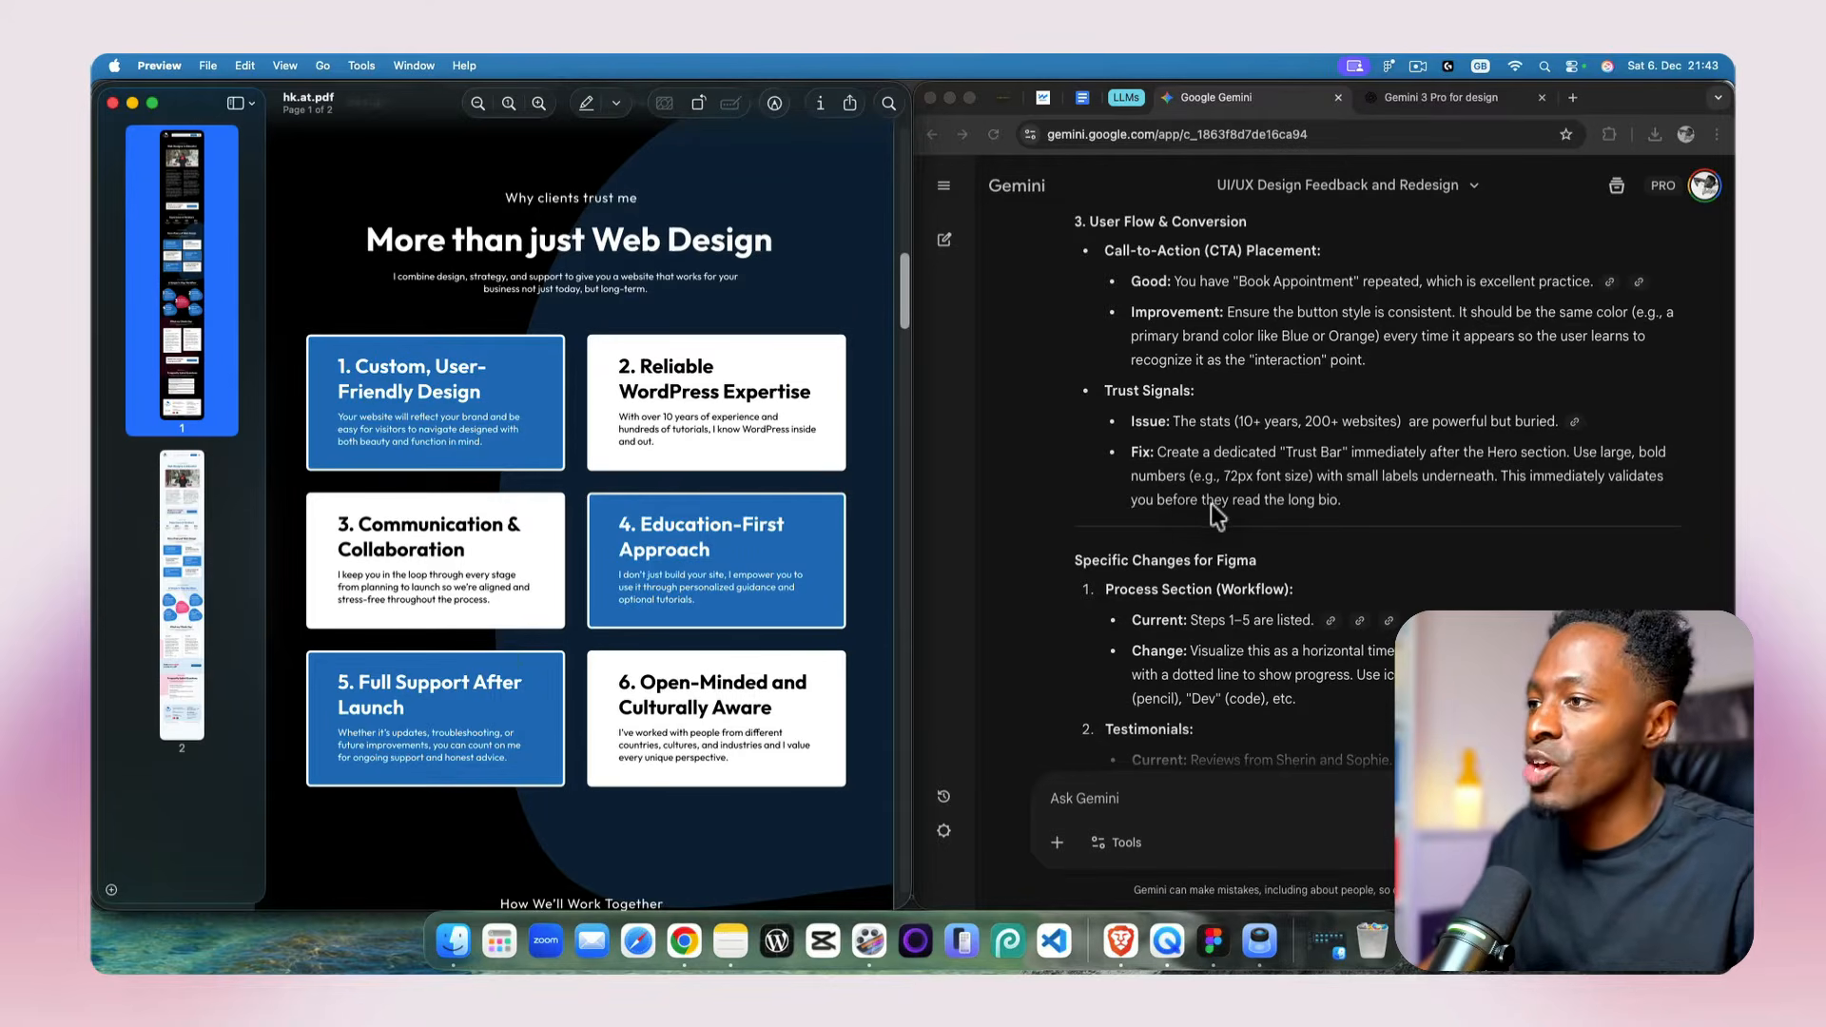
scroll(487, 537, down, 1)
scroll(487, 534, down, 15)
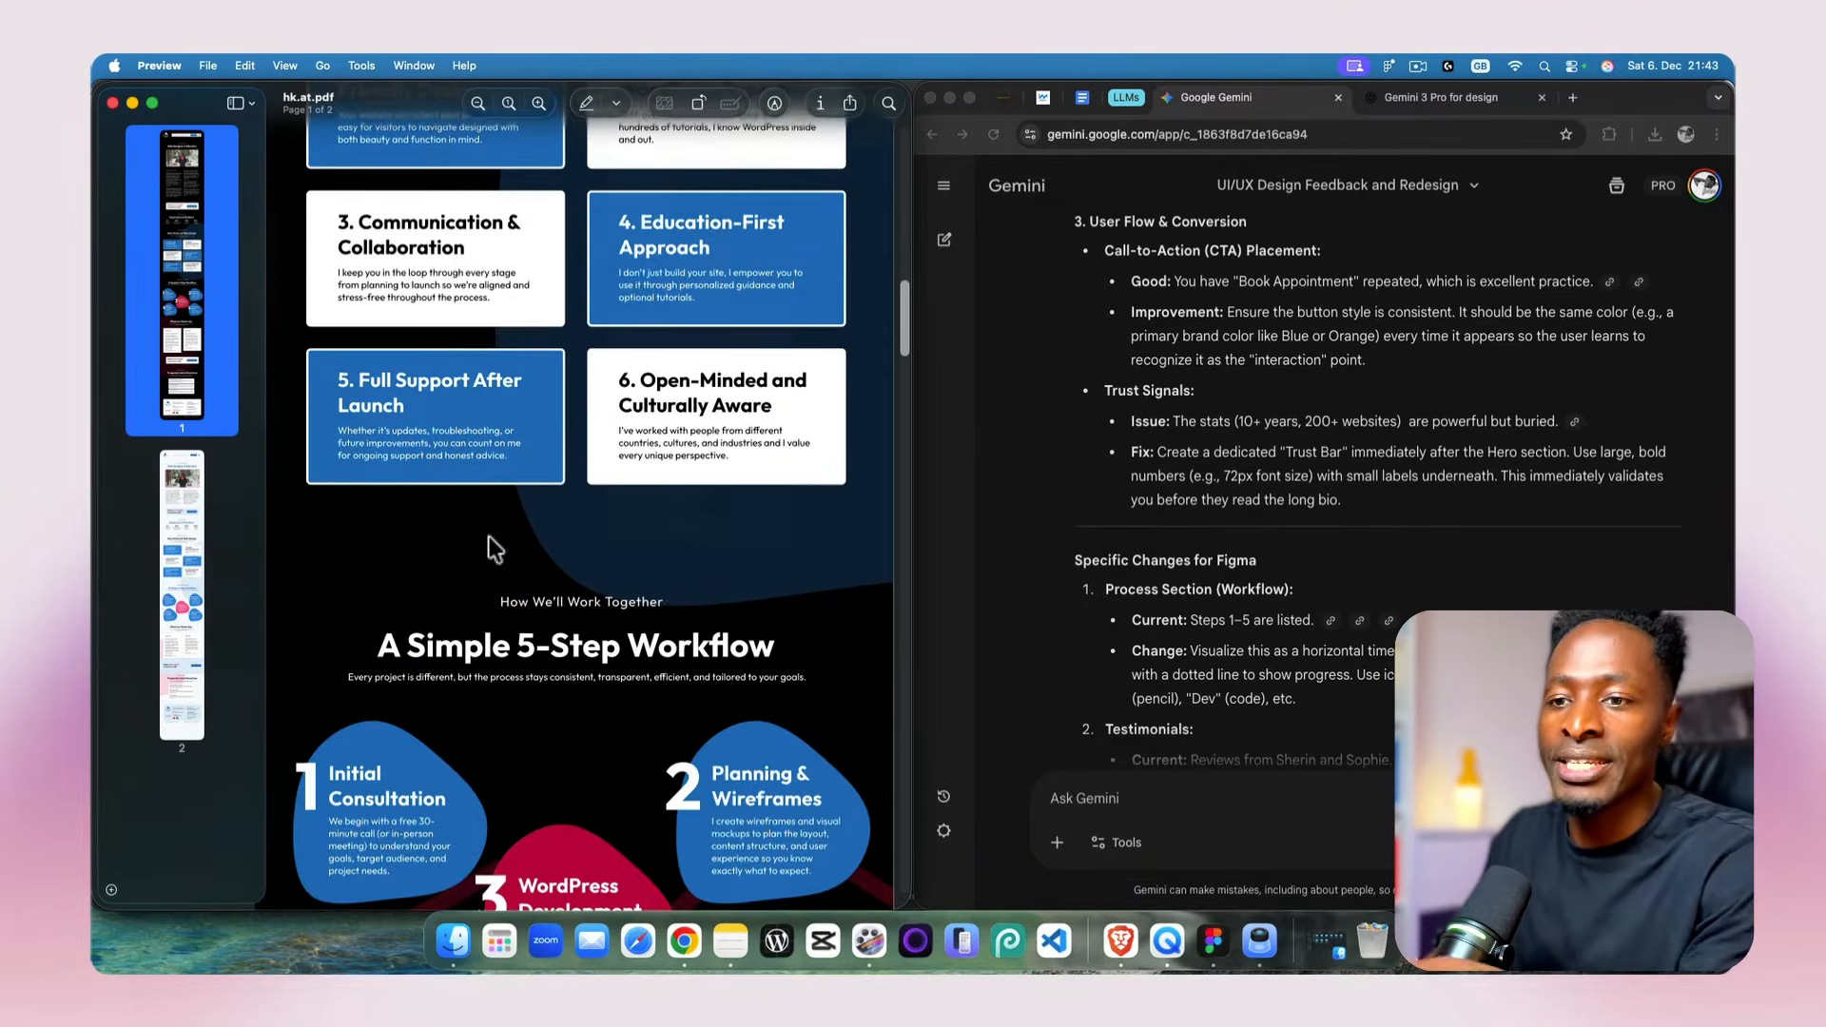
scroll(487, 533, down, 7)
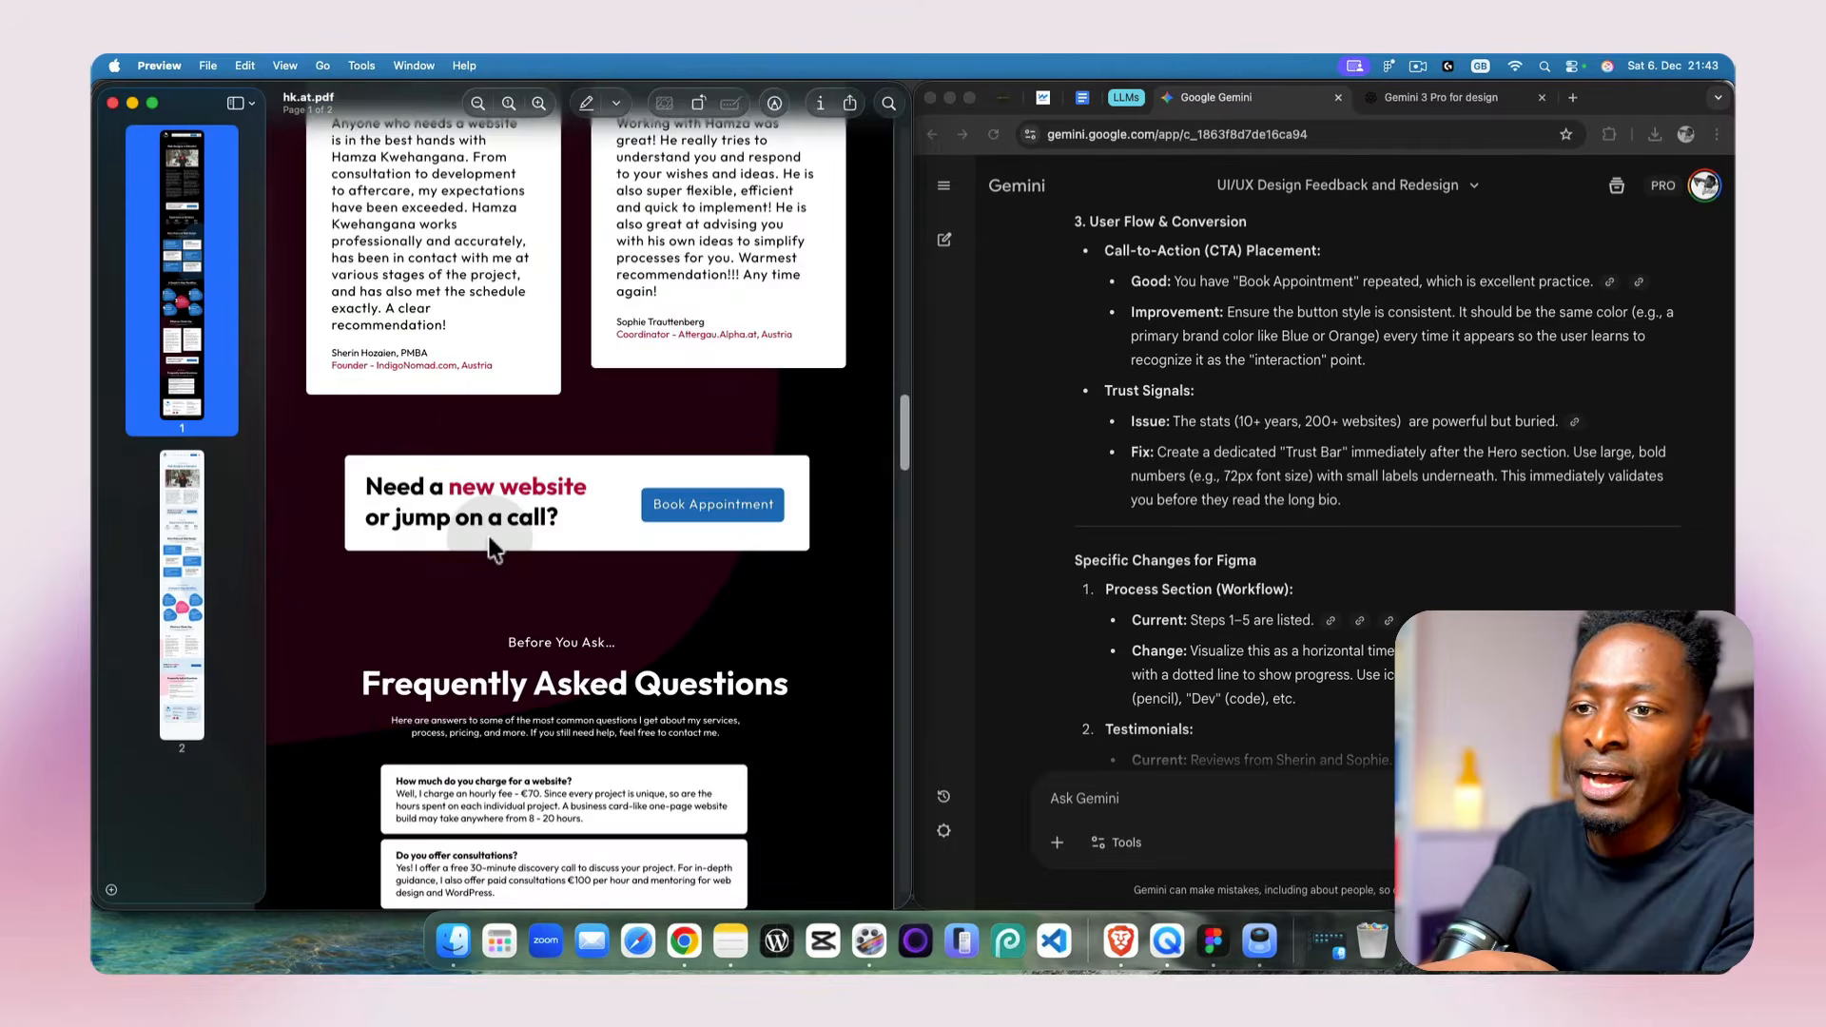
scroll(488, 533, up, 9)
scroll(489, 540, up, 10)
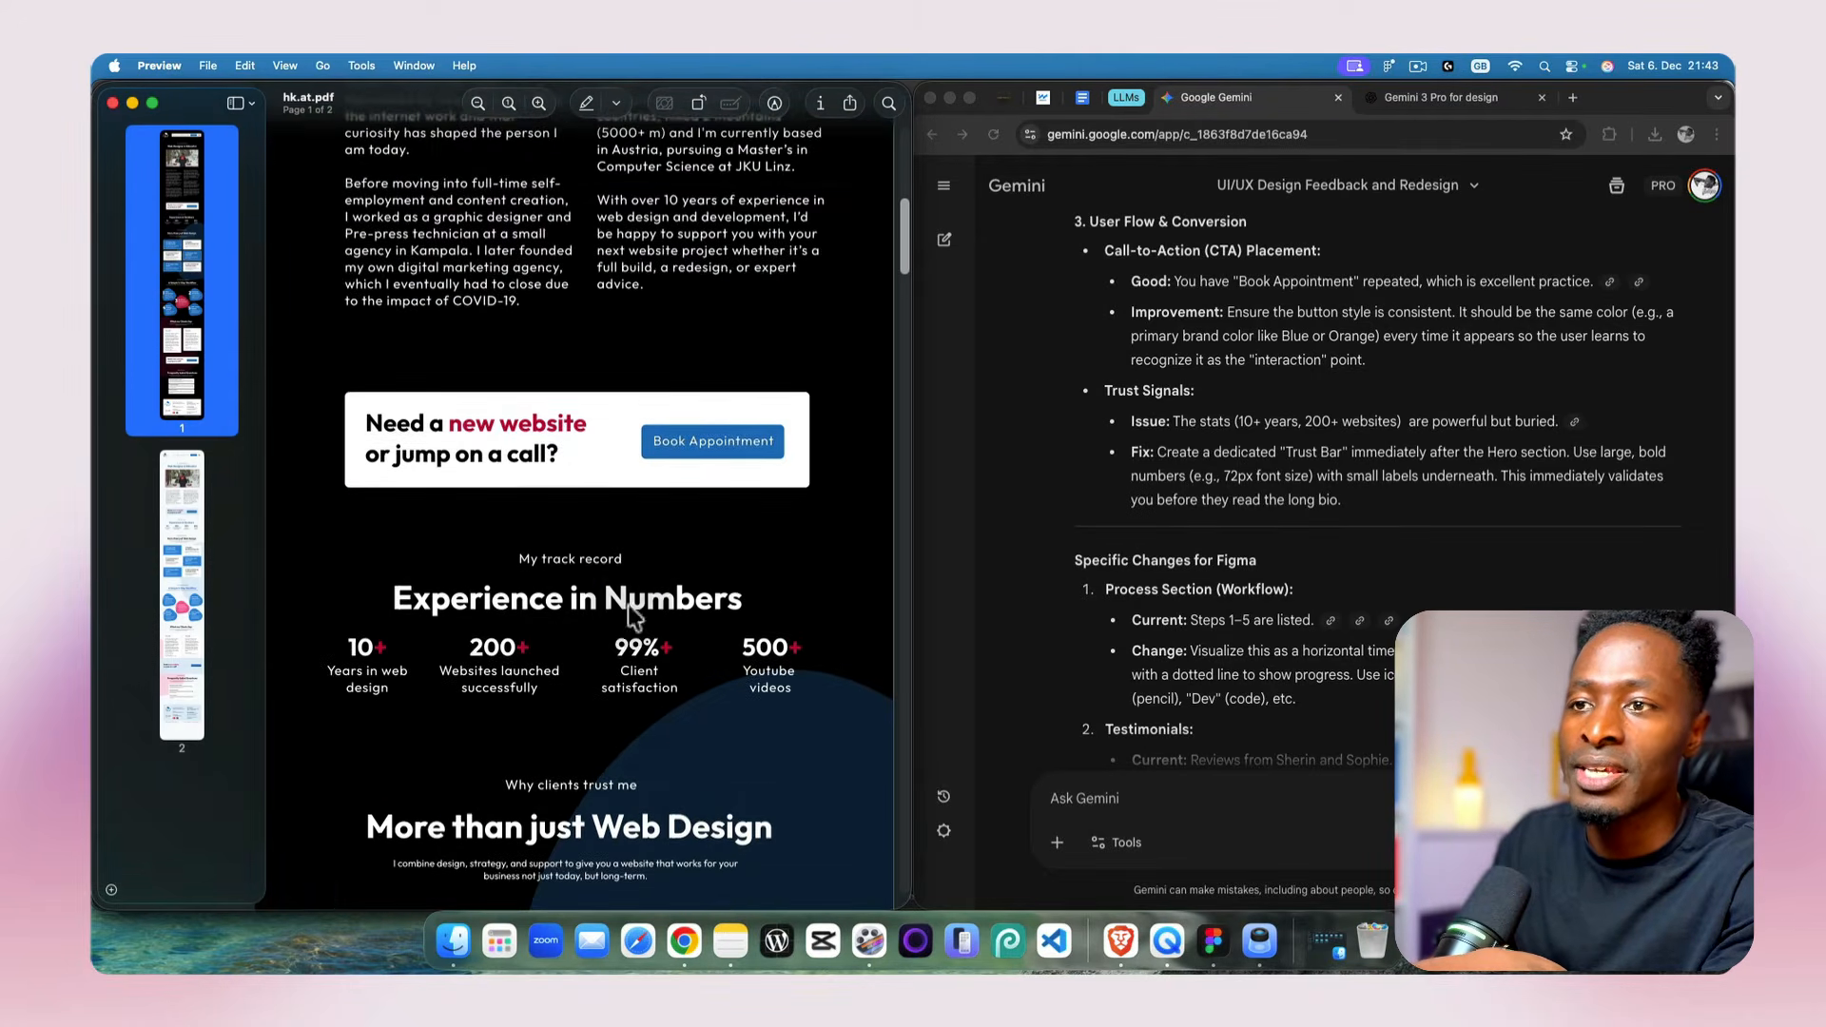
scroll(628, 605, up, 8)
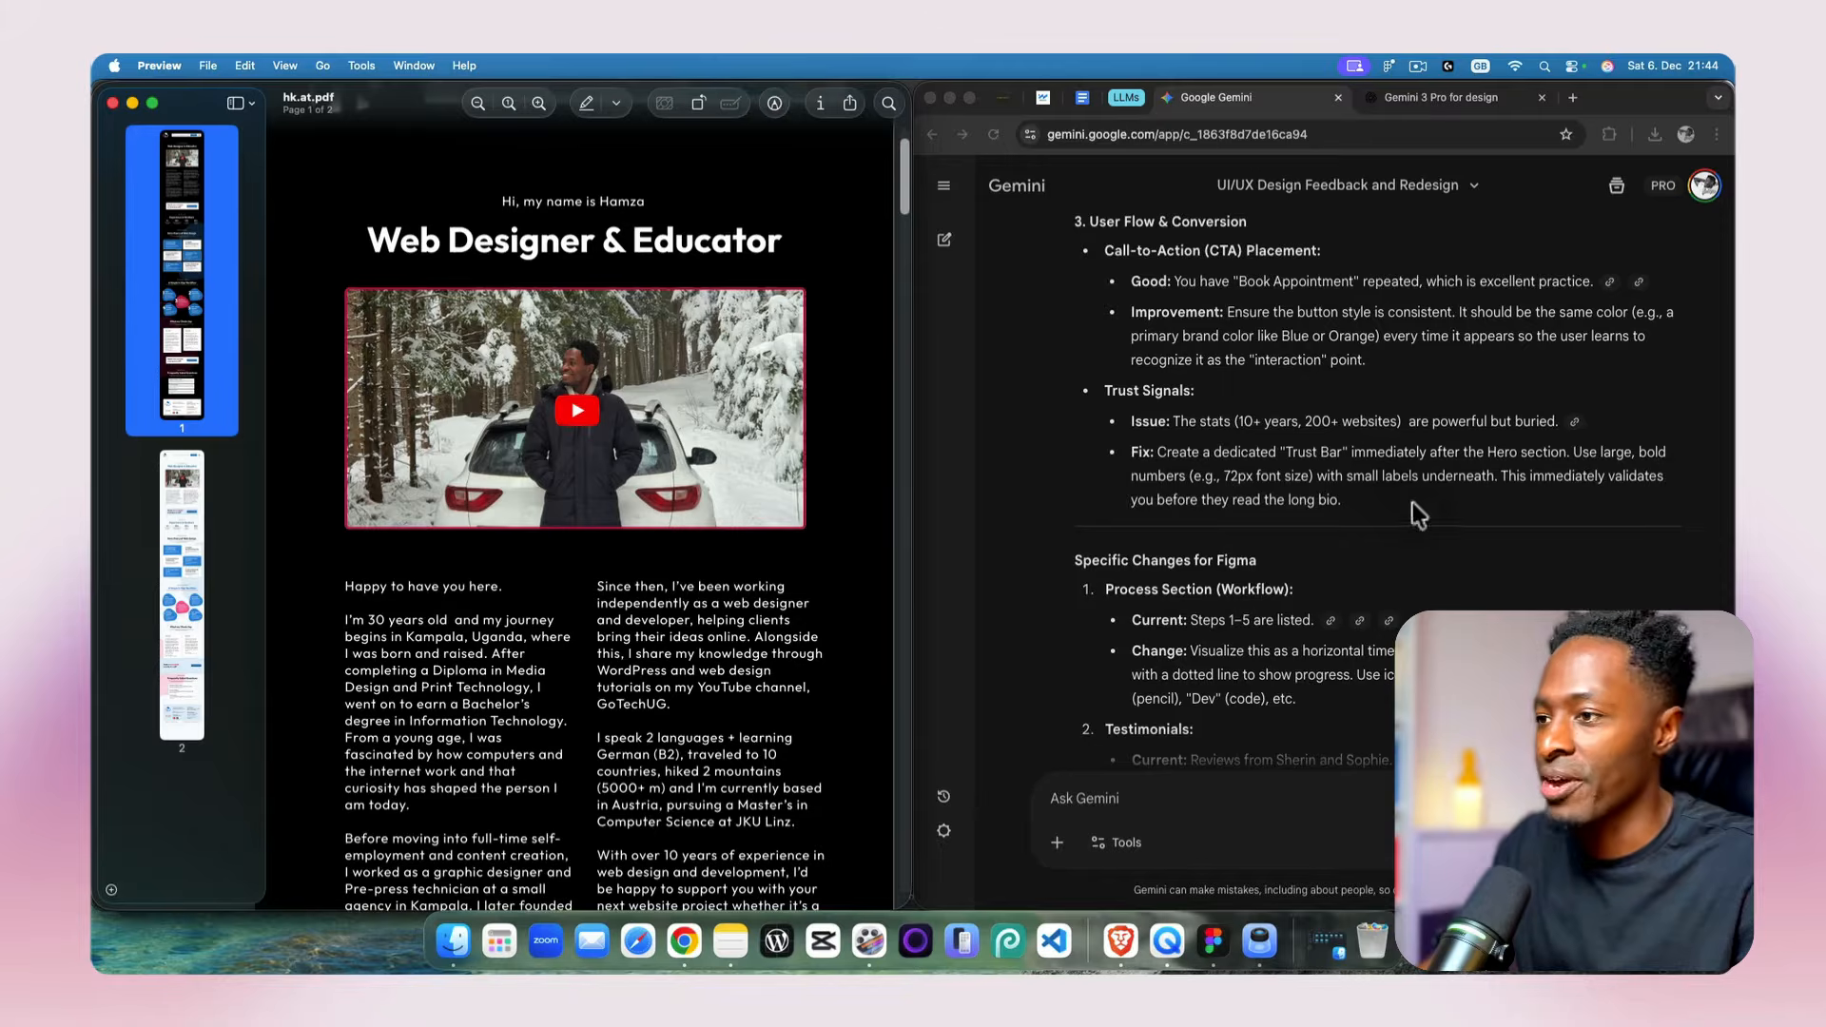
Step: Read on to Gemini's step-by-step Figma action plan and return the Gemini window to full screen
scroll(1311, 433, down, 10)
scroll(1307, 427, down, 1)
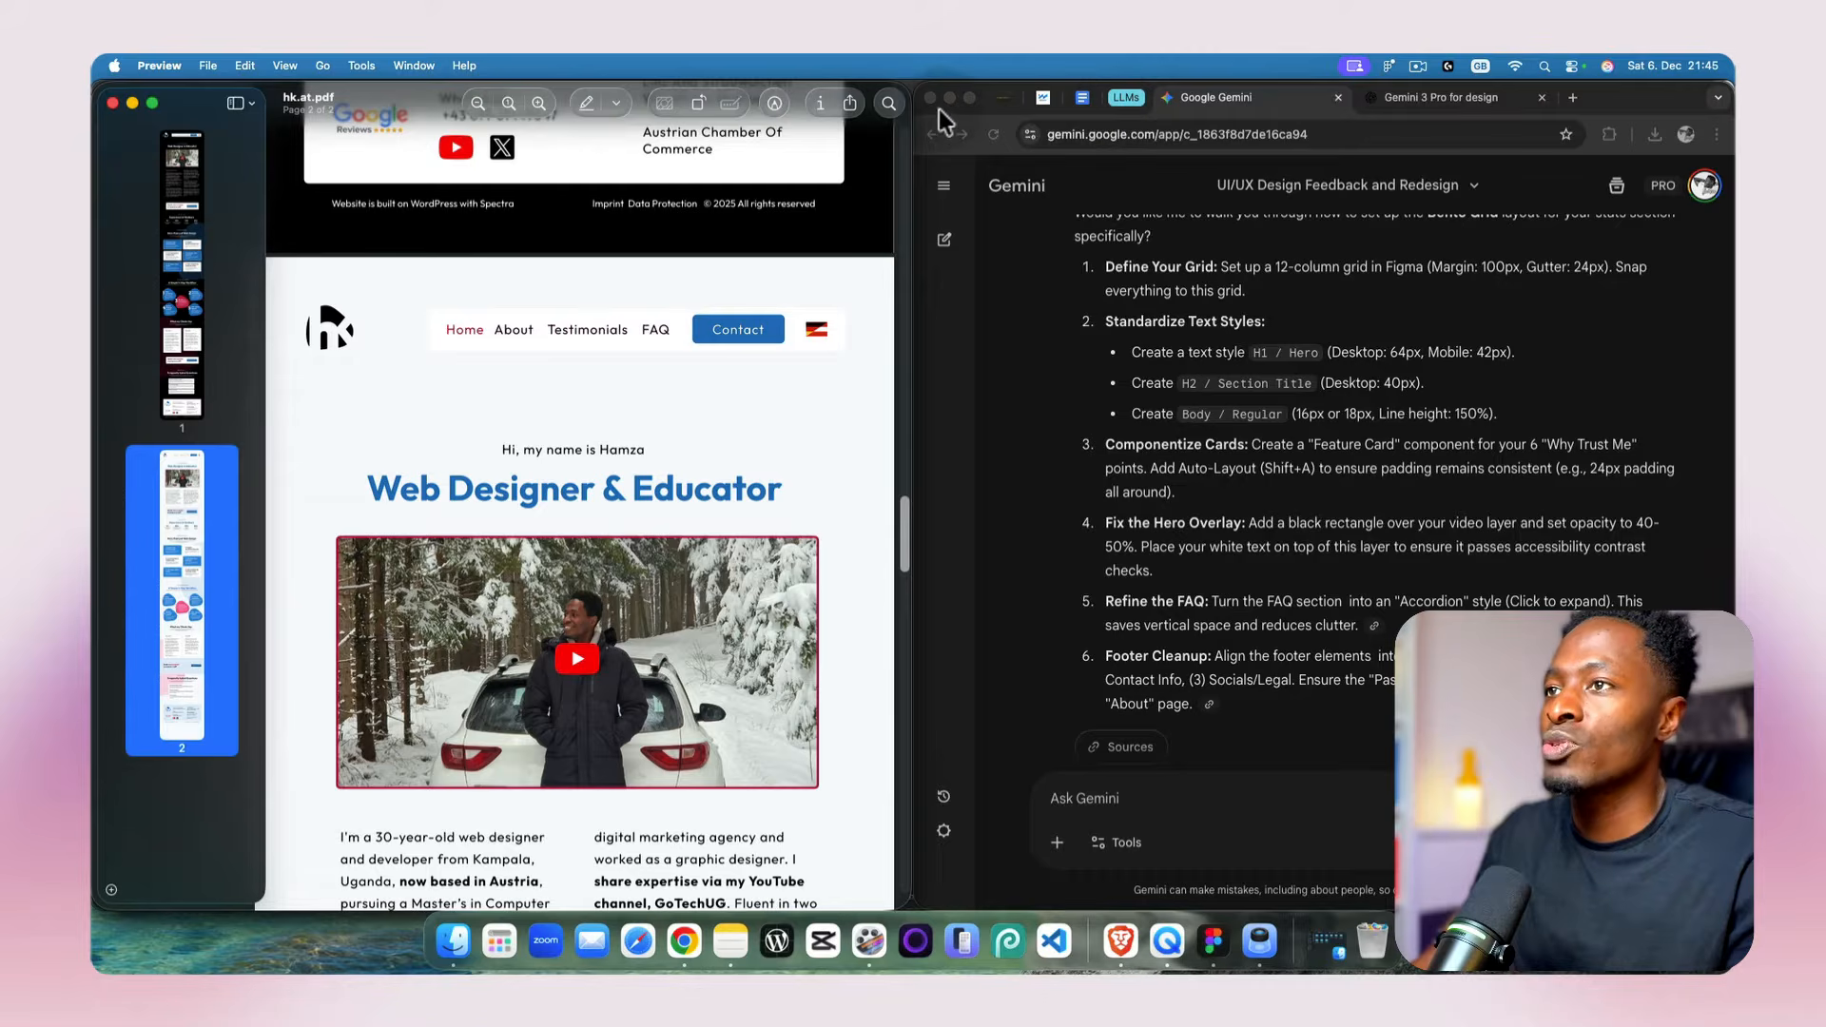
click(968, 97)
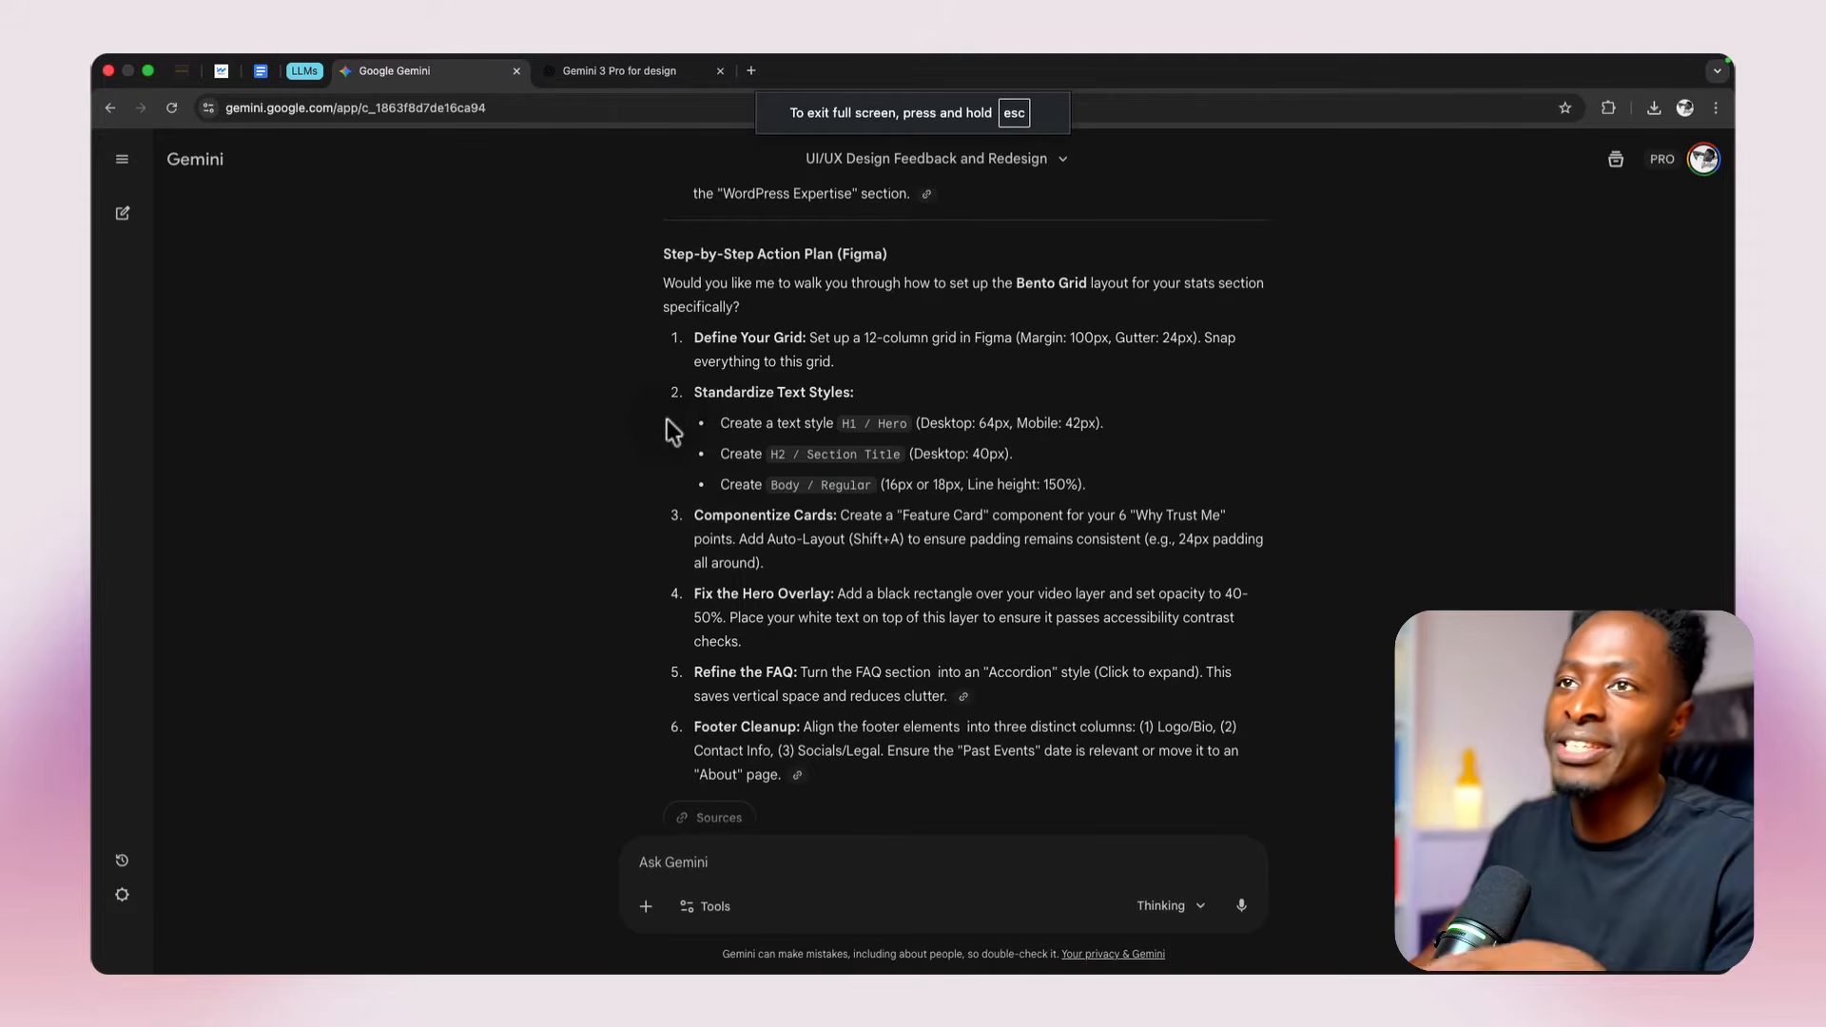
Step: Switch to the ChatGPT conversation "Gemini 3 Pro for design" and read the prompt for implementing Gemini's suggestions
click(631, 77)
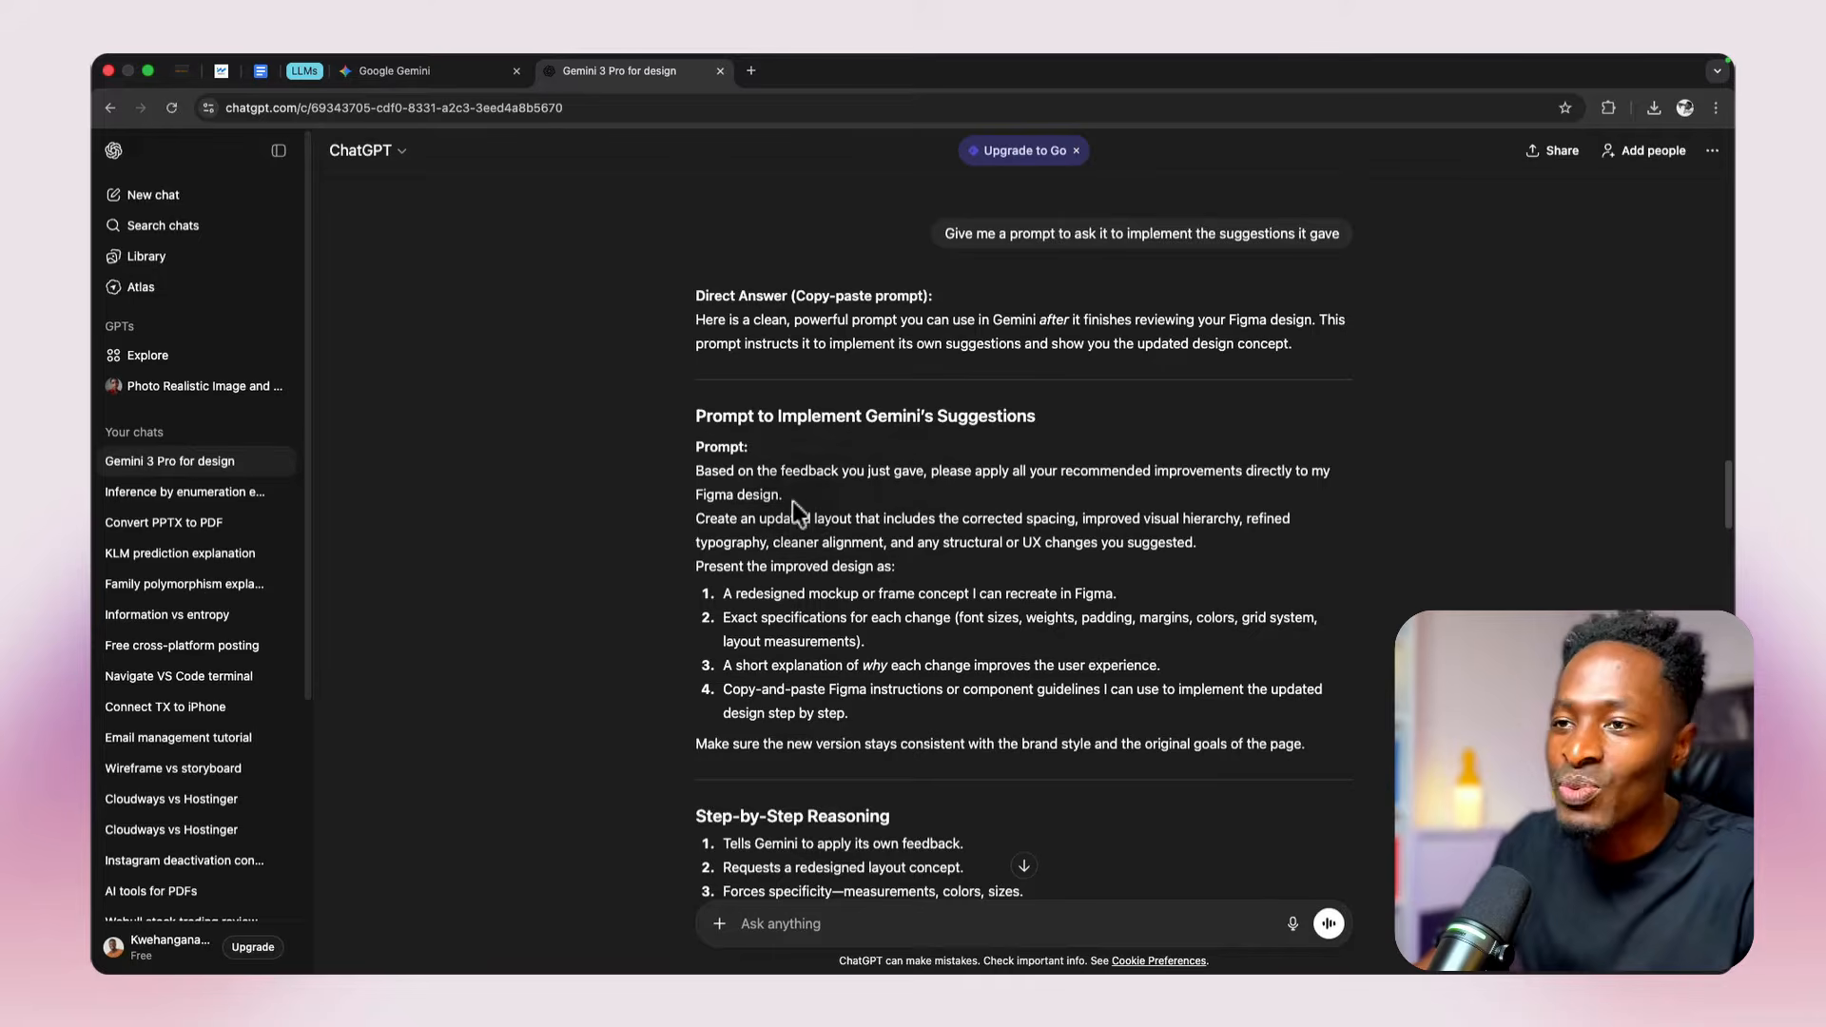
scroll(792, 501, down, 1)
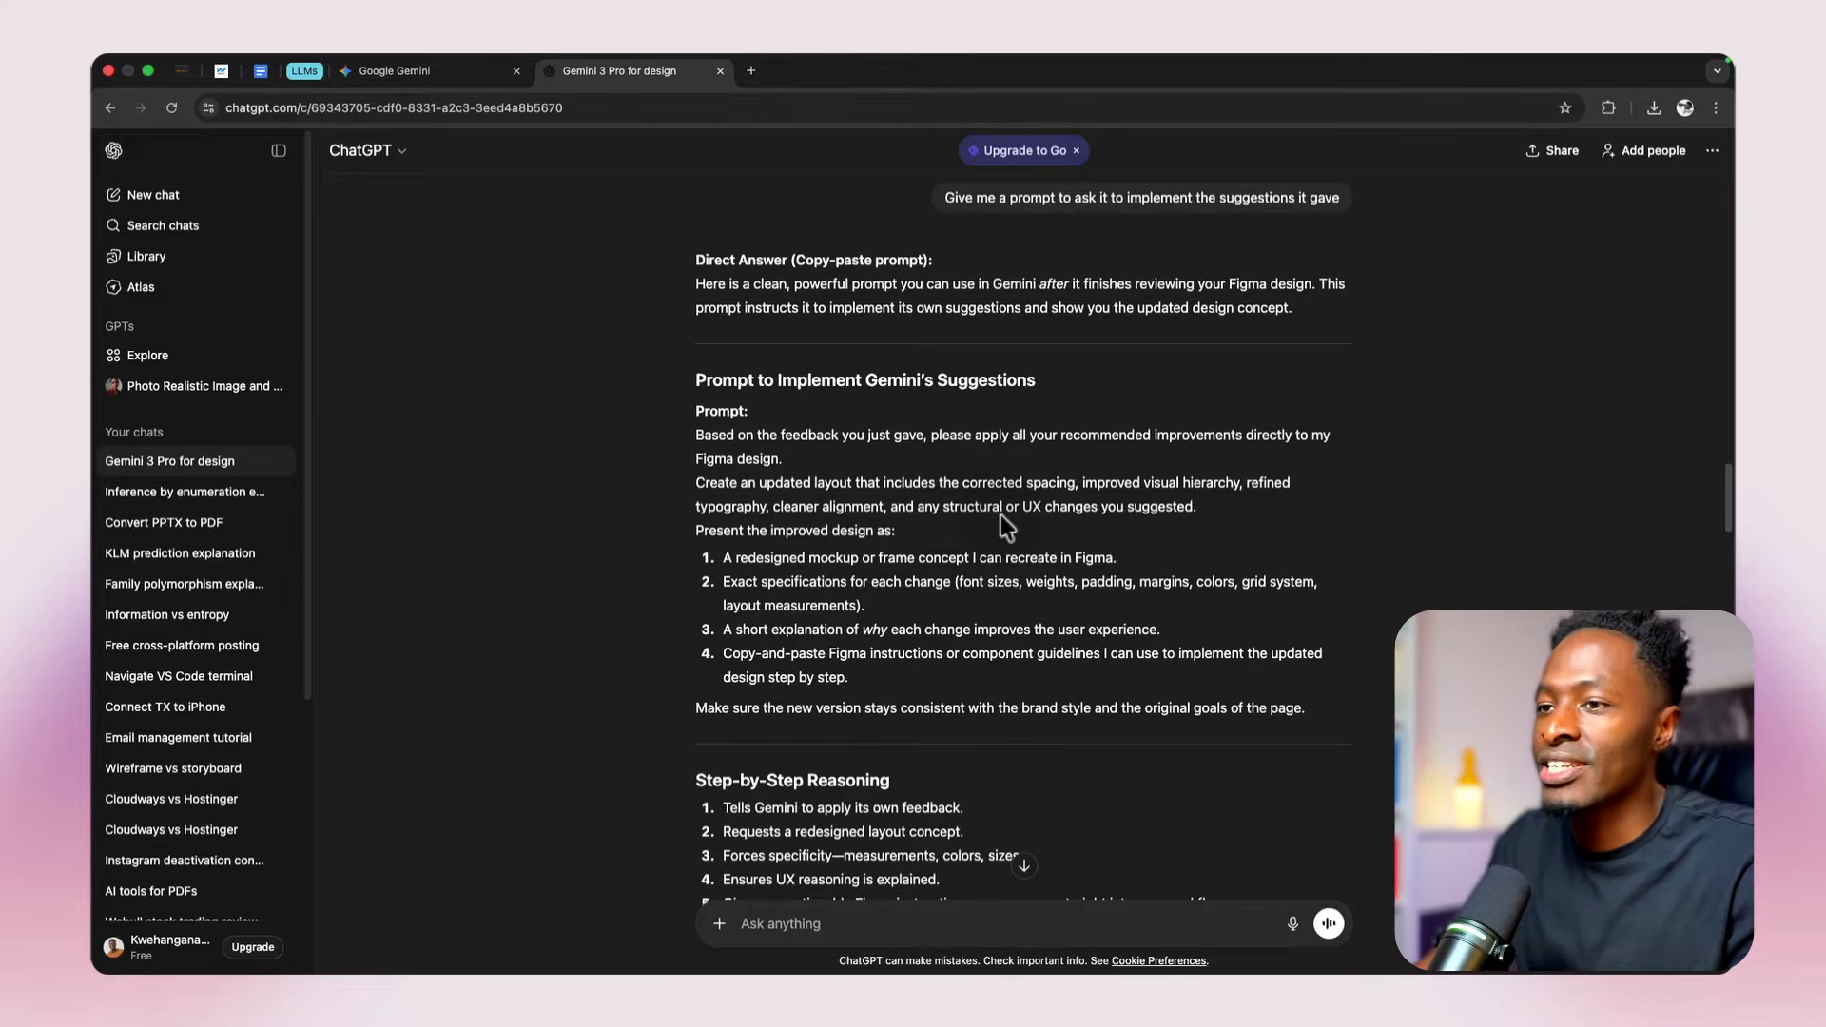
Step: Copy the full prompt text under "Prompt to Implement Gemini's Suggestions", from "Based on the feedback" to "original goals of the page."
scroll(1001, 516, down, 1)
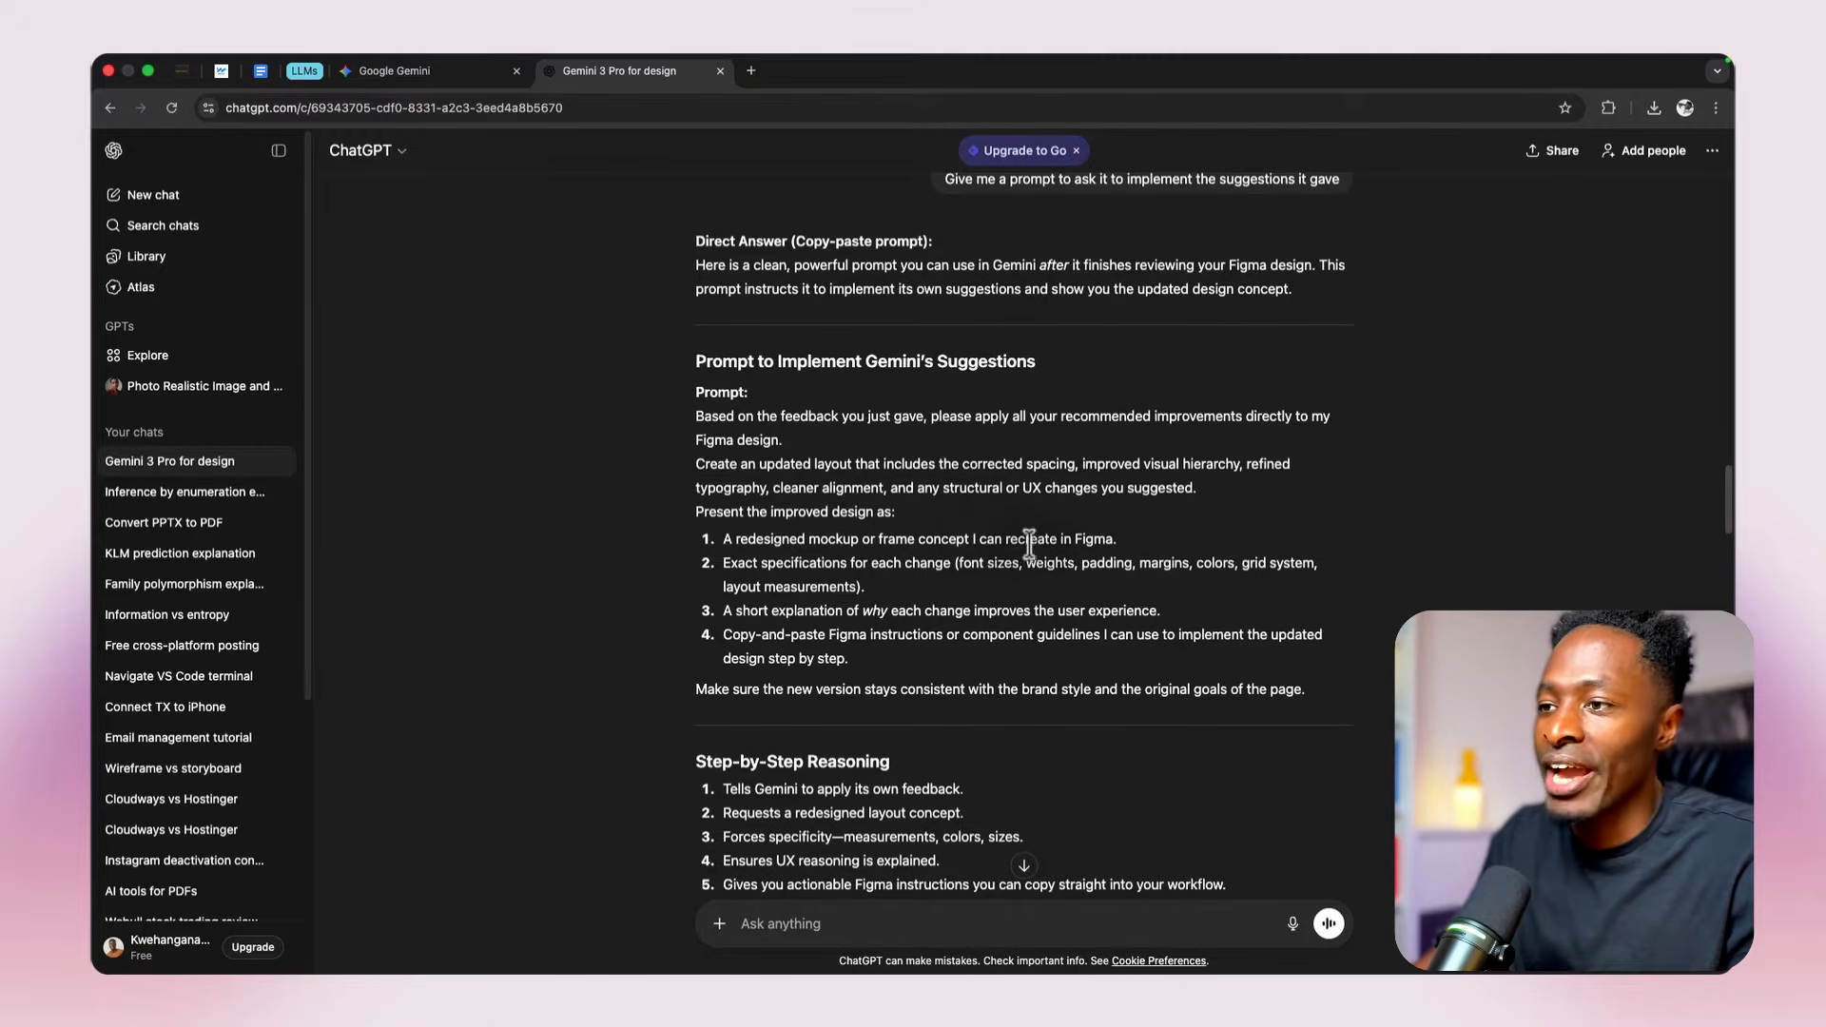
scroll(814, 501, down, 1)
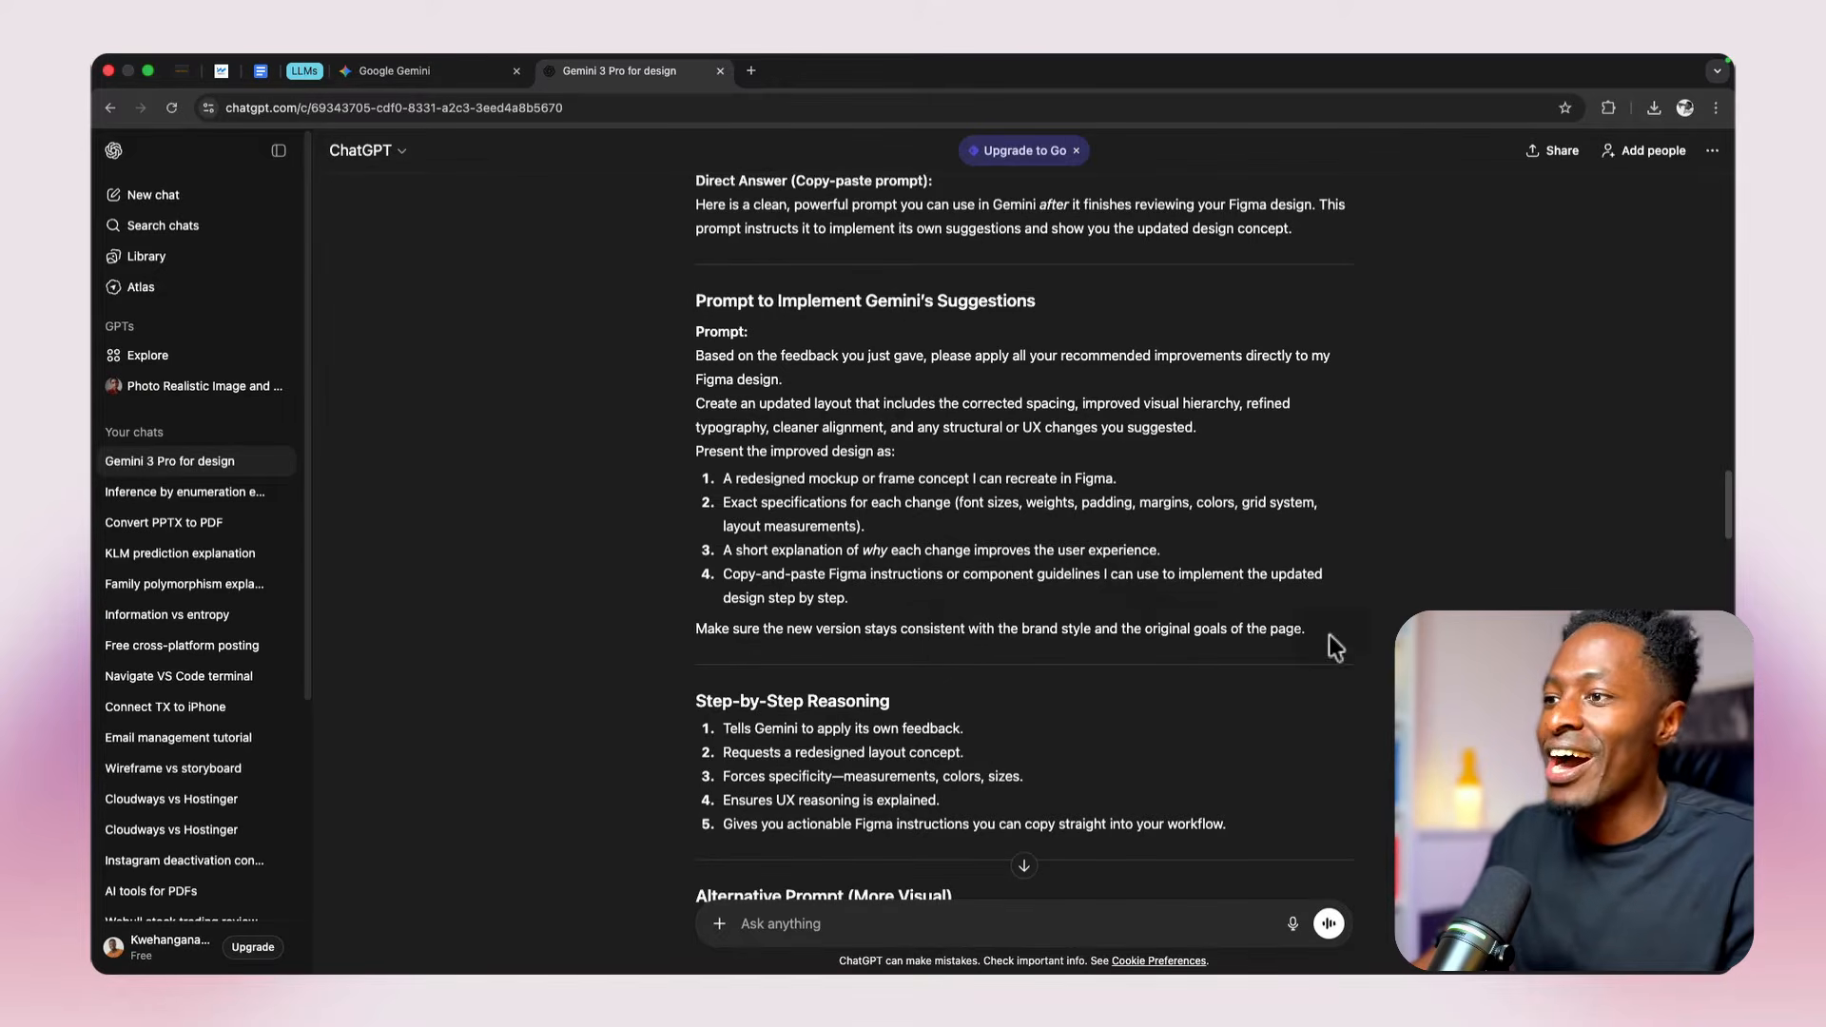
drag(1328, 635, 659, 346)
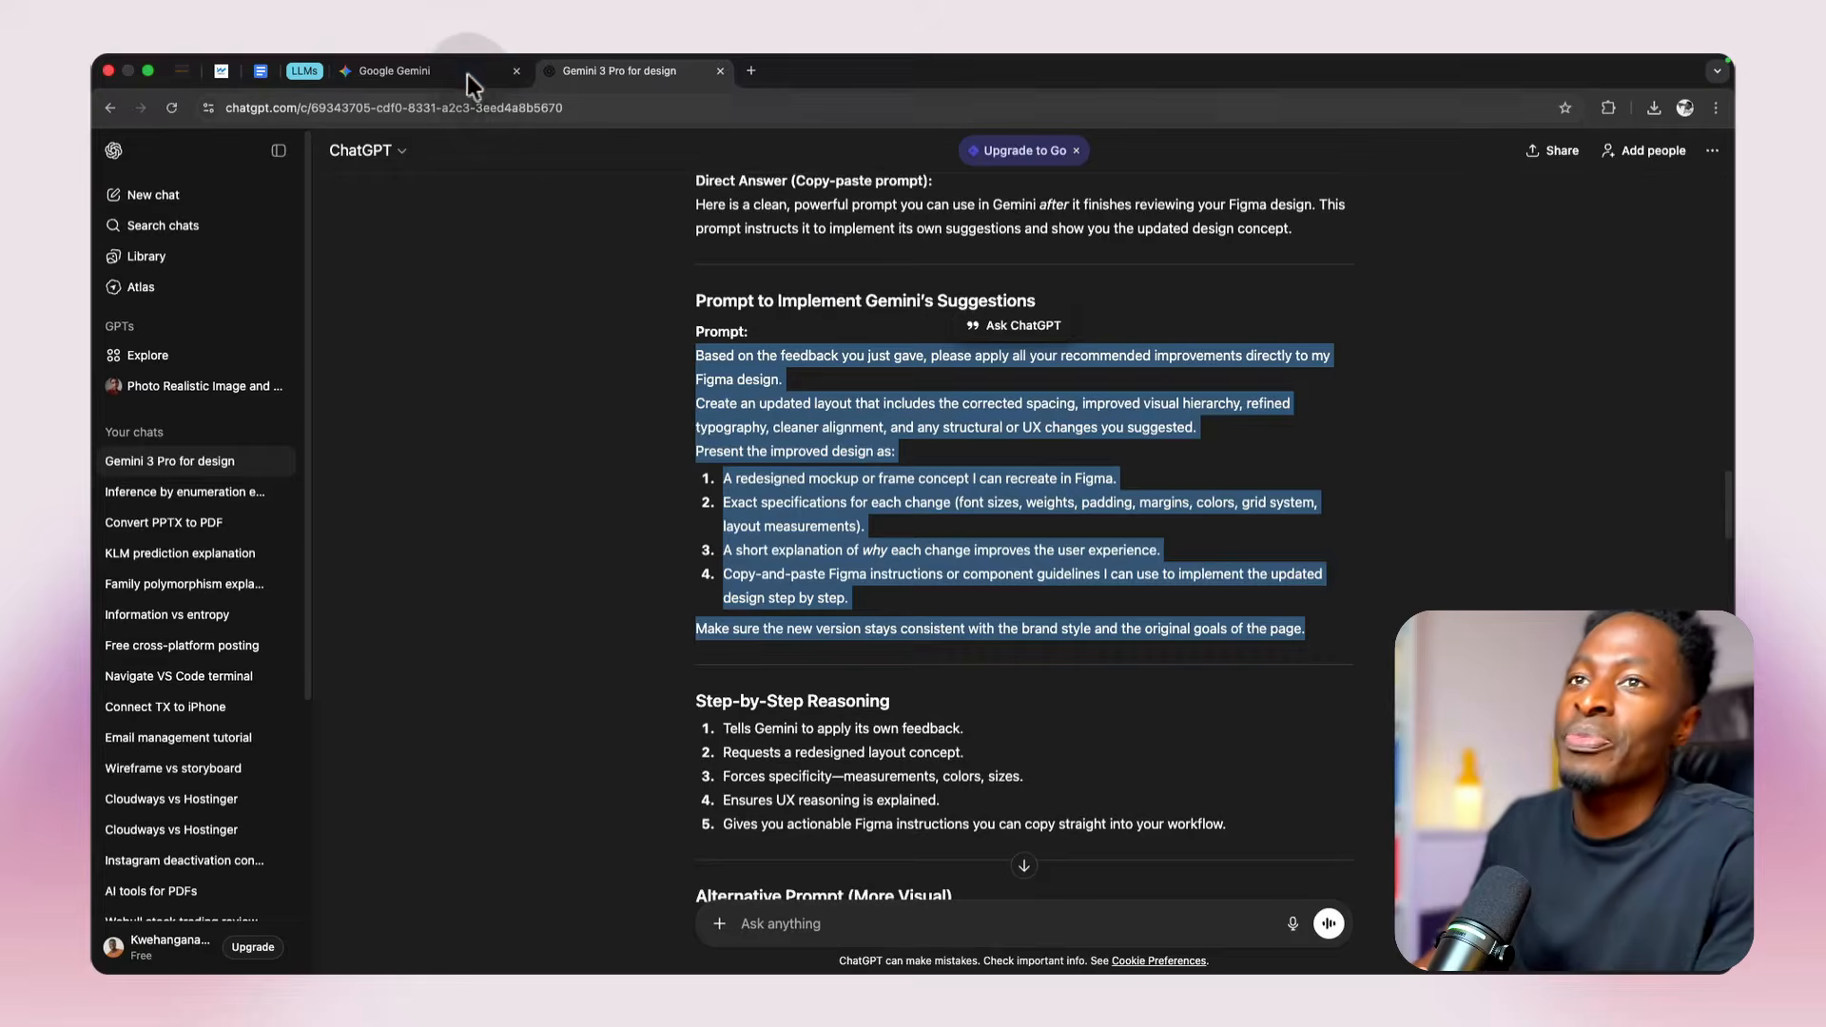
Step: Return to the Gemini conversation, enable the Canvas tool and paste the copied prompt into the message box
click(456, 71)
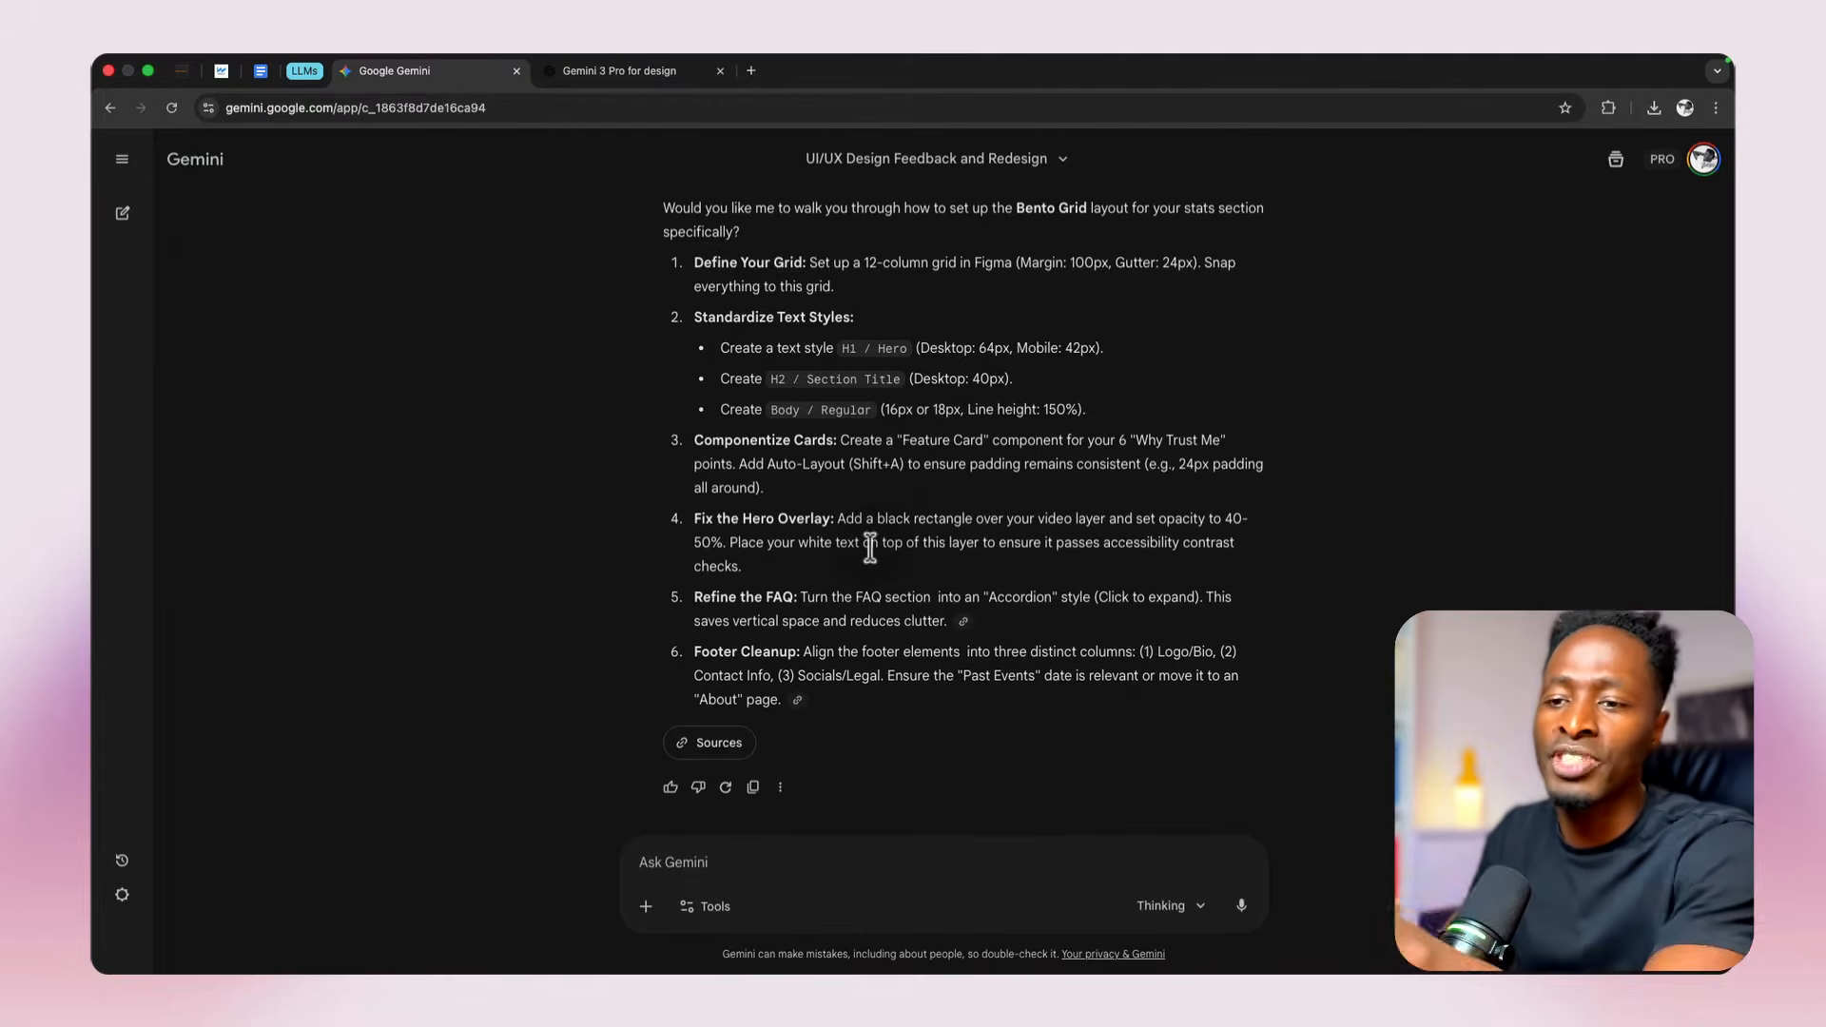
click(698, 918)
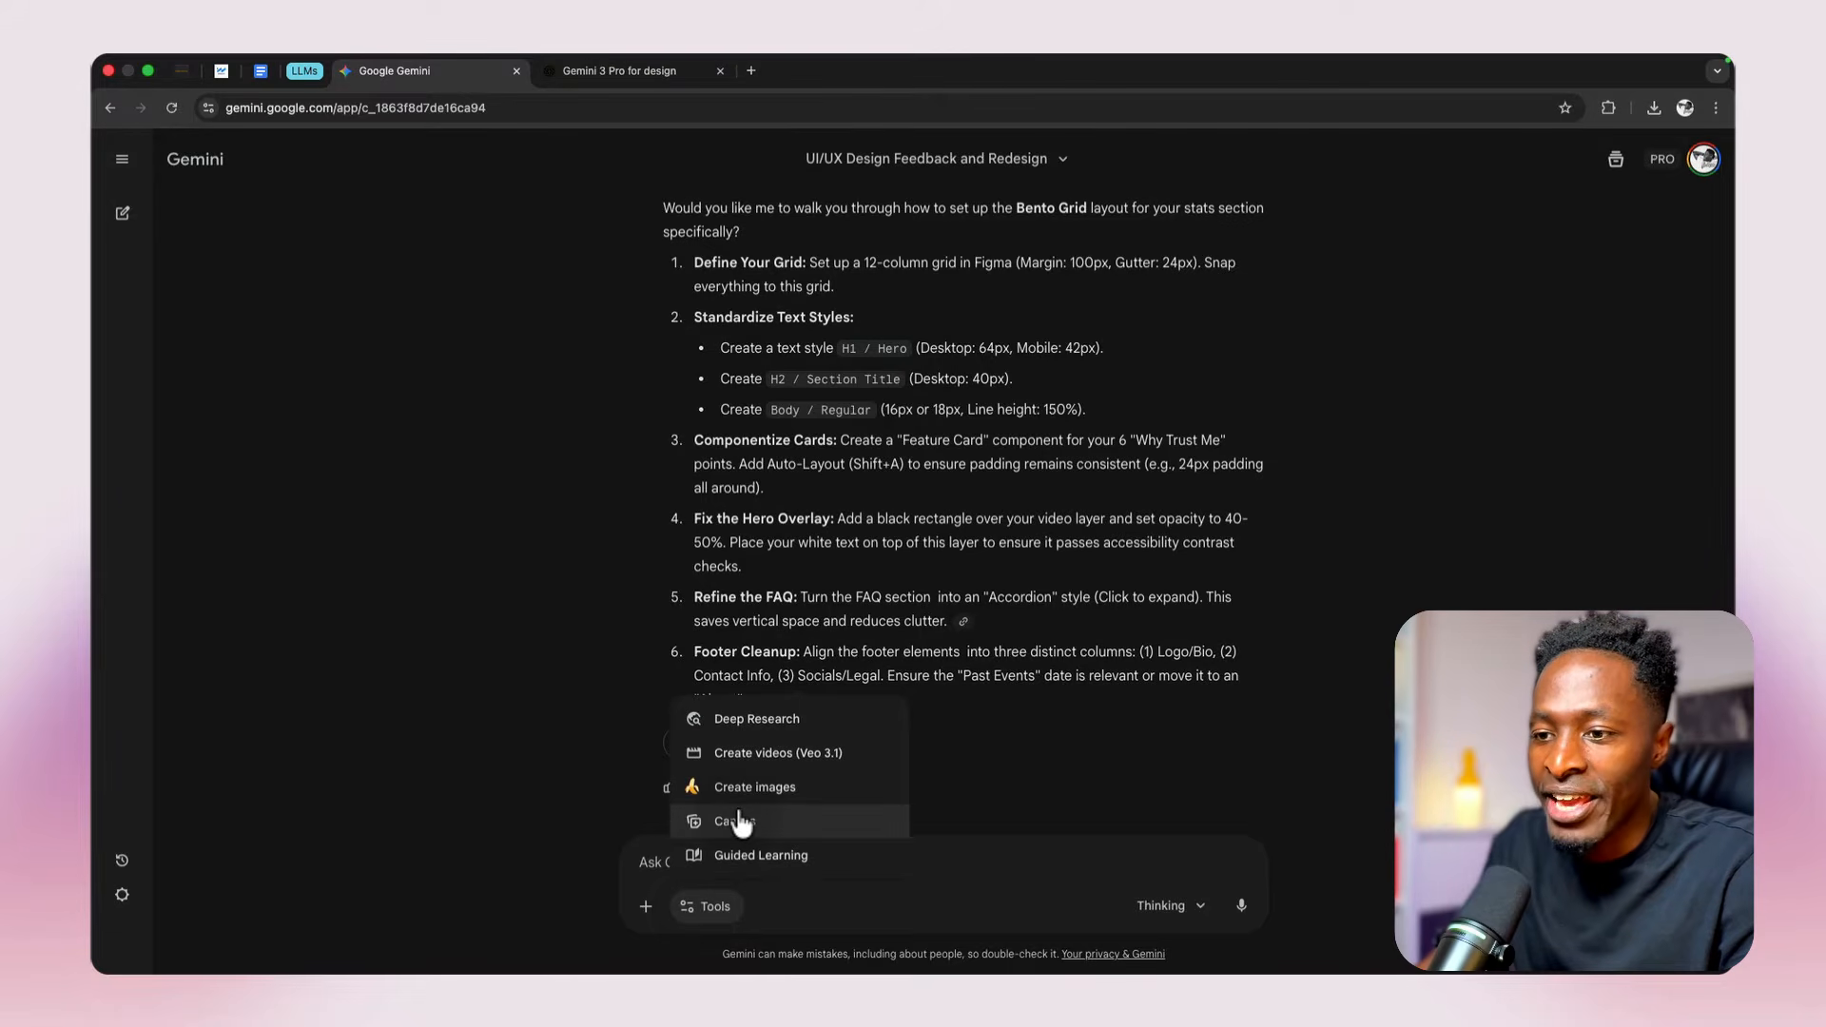
click(787, 830)
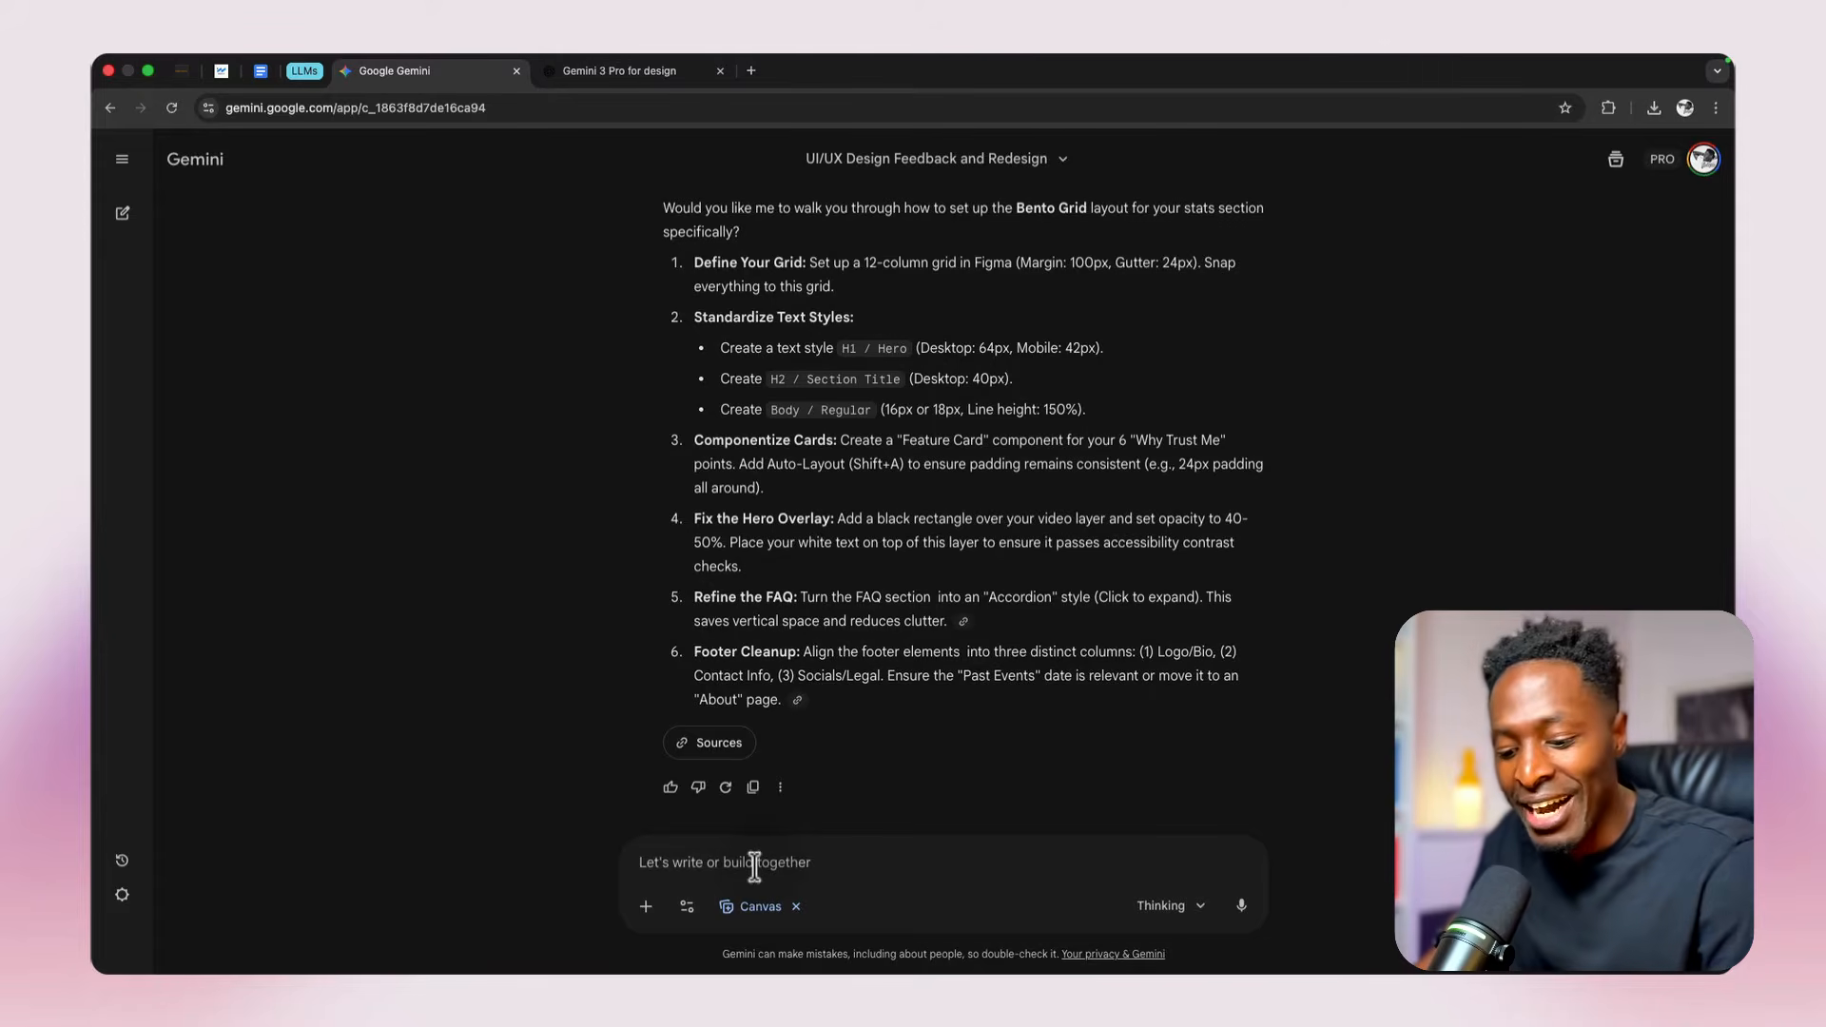
key(super+v)
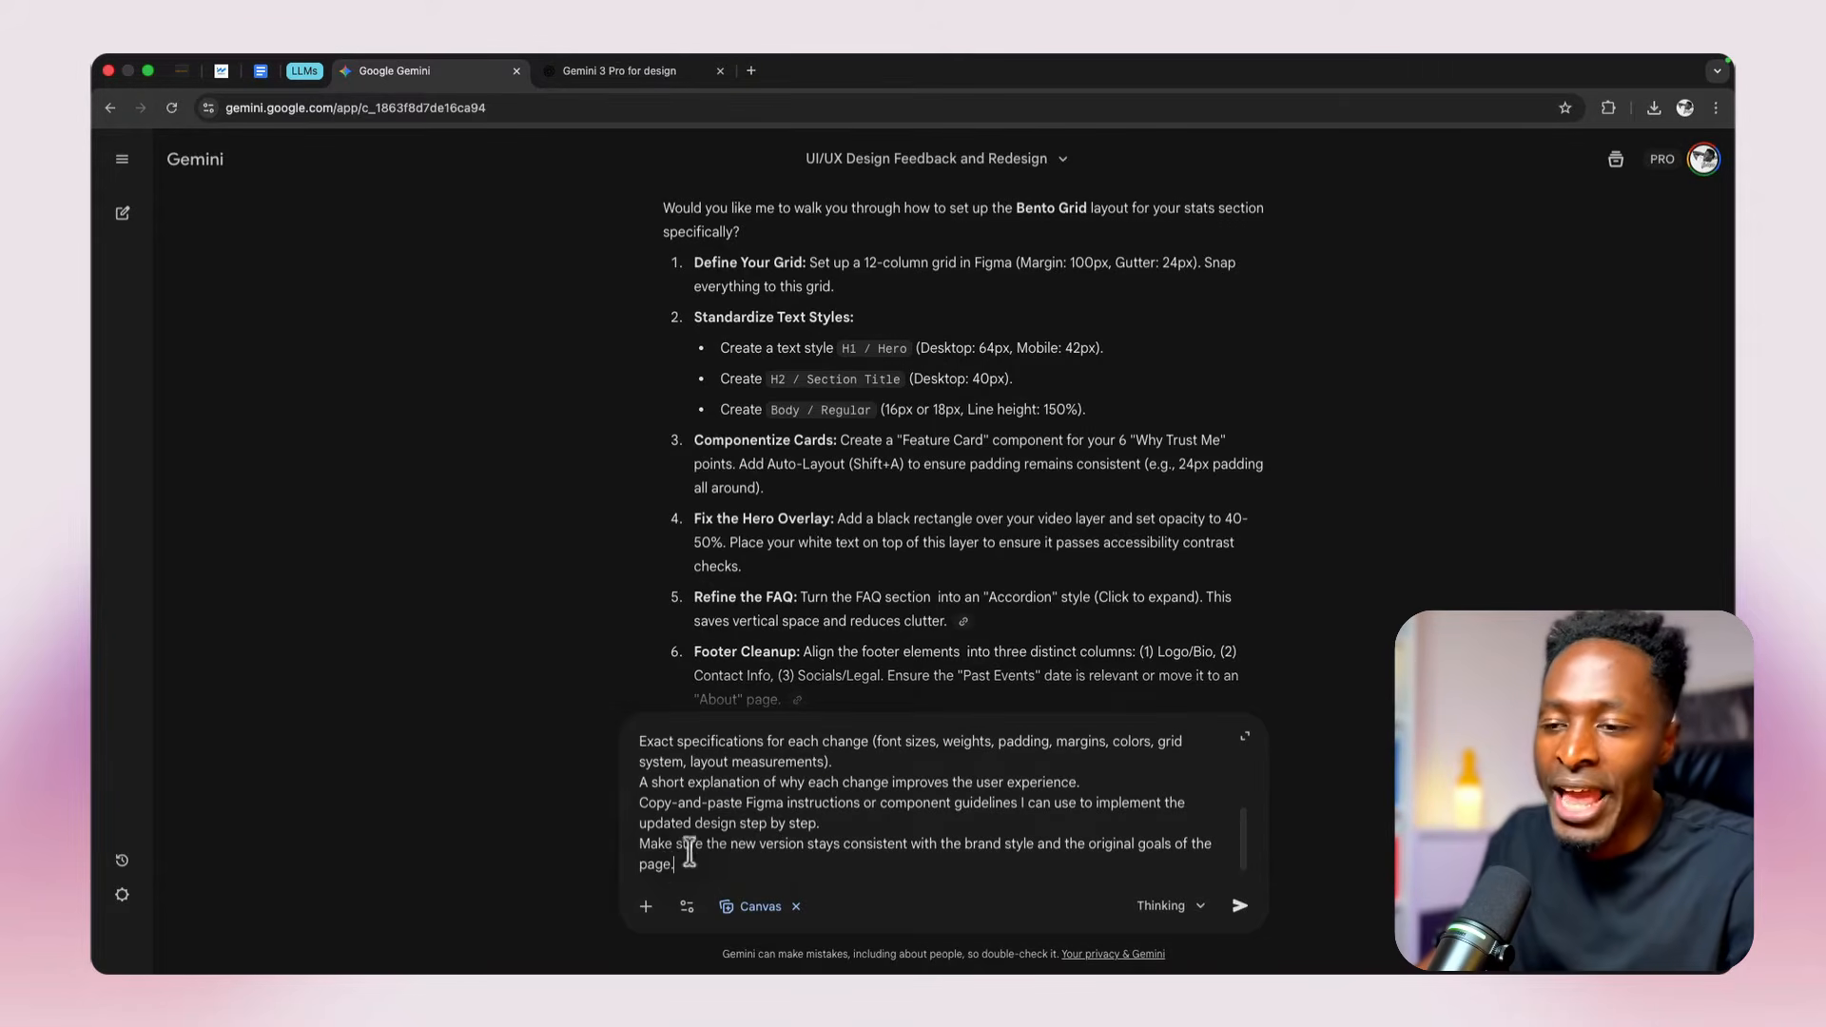
Step: Delete the prompt's line about copy-and-paste Figma instructions and send it, keeping the Thinking with 3 Pro model
triple_click(724, 815)
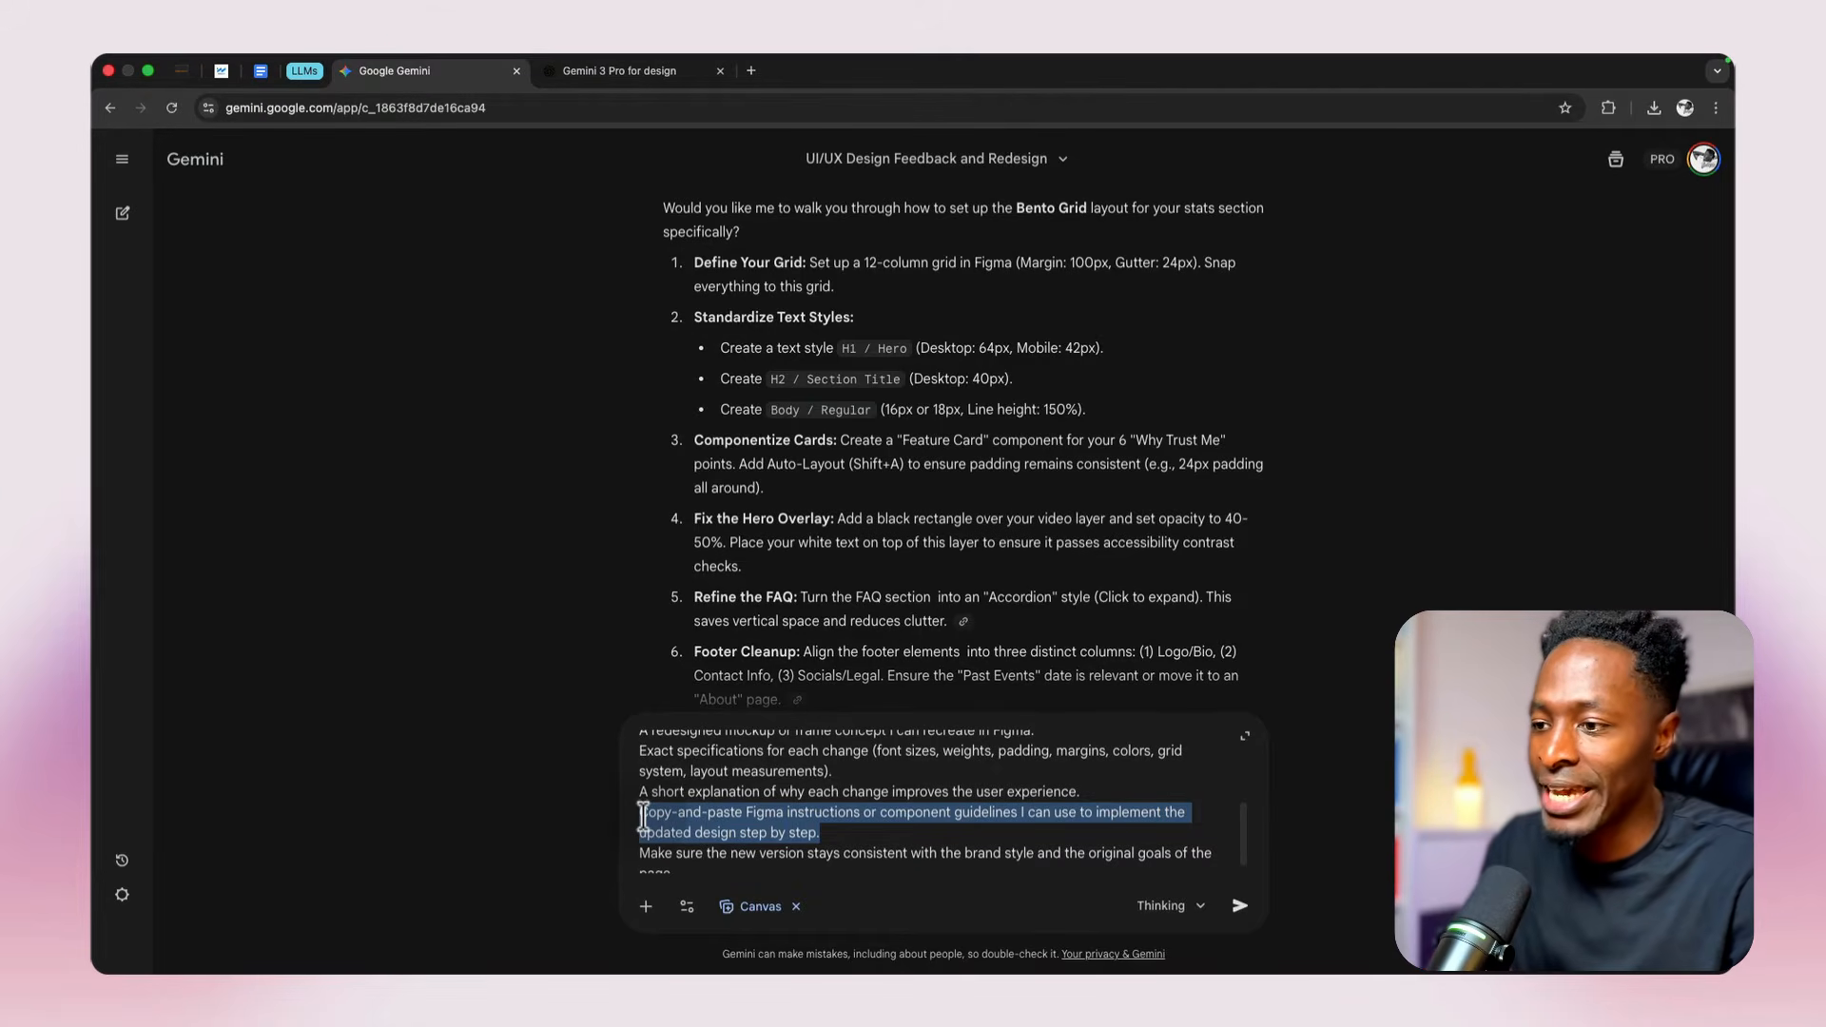
key(BackSpace)
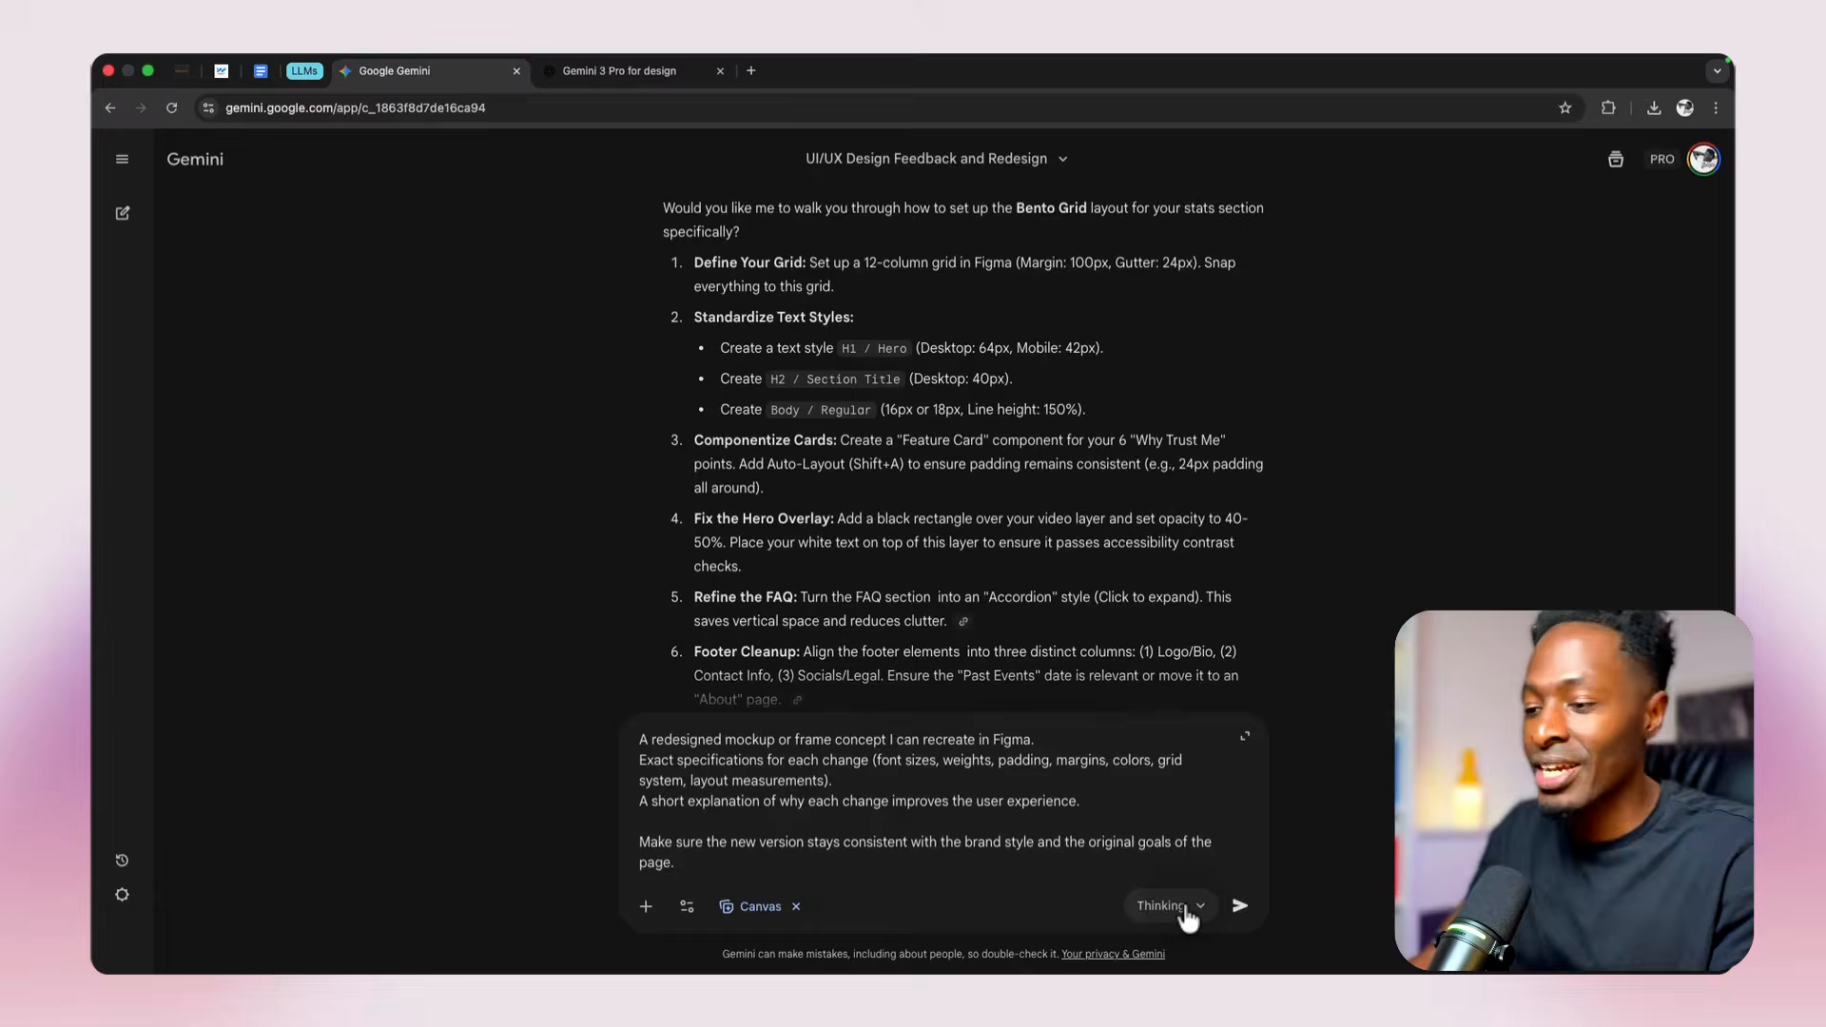
click(1185, 910)
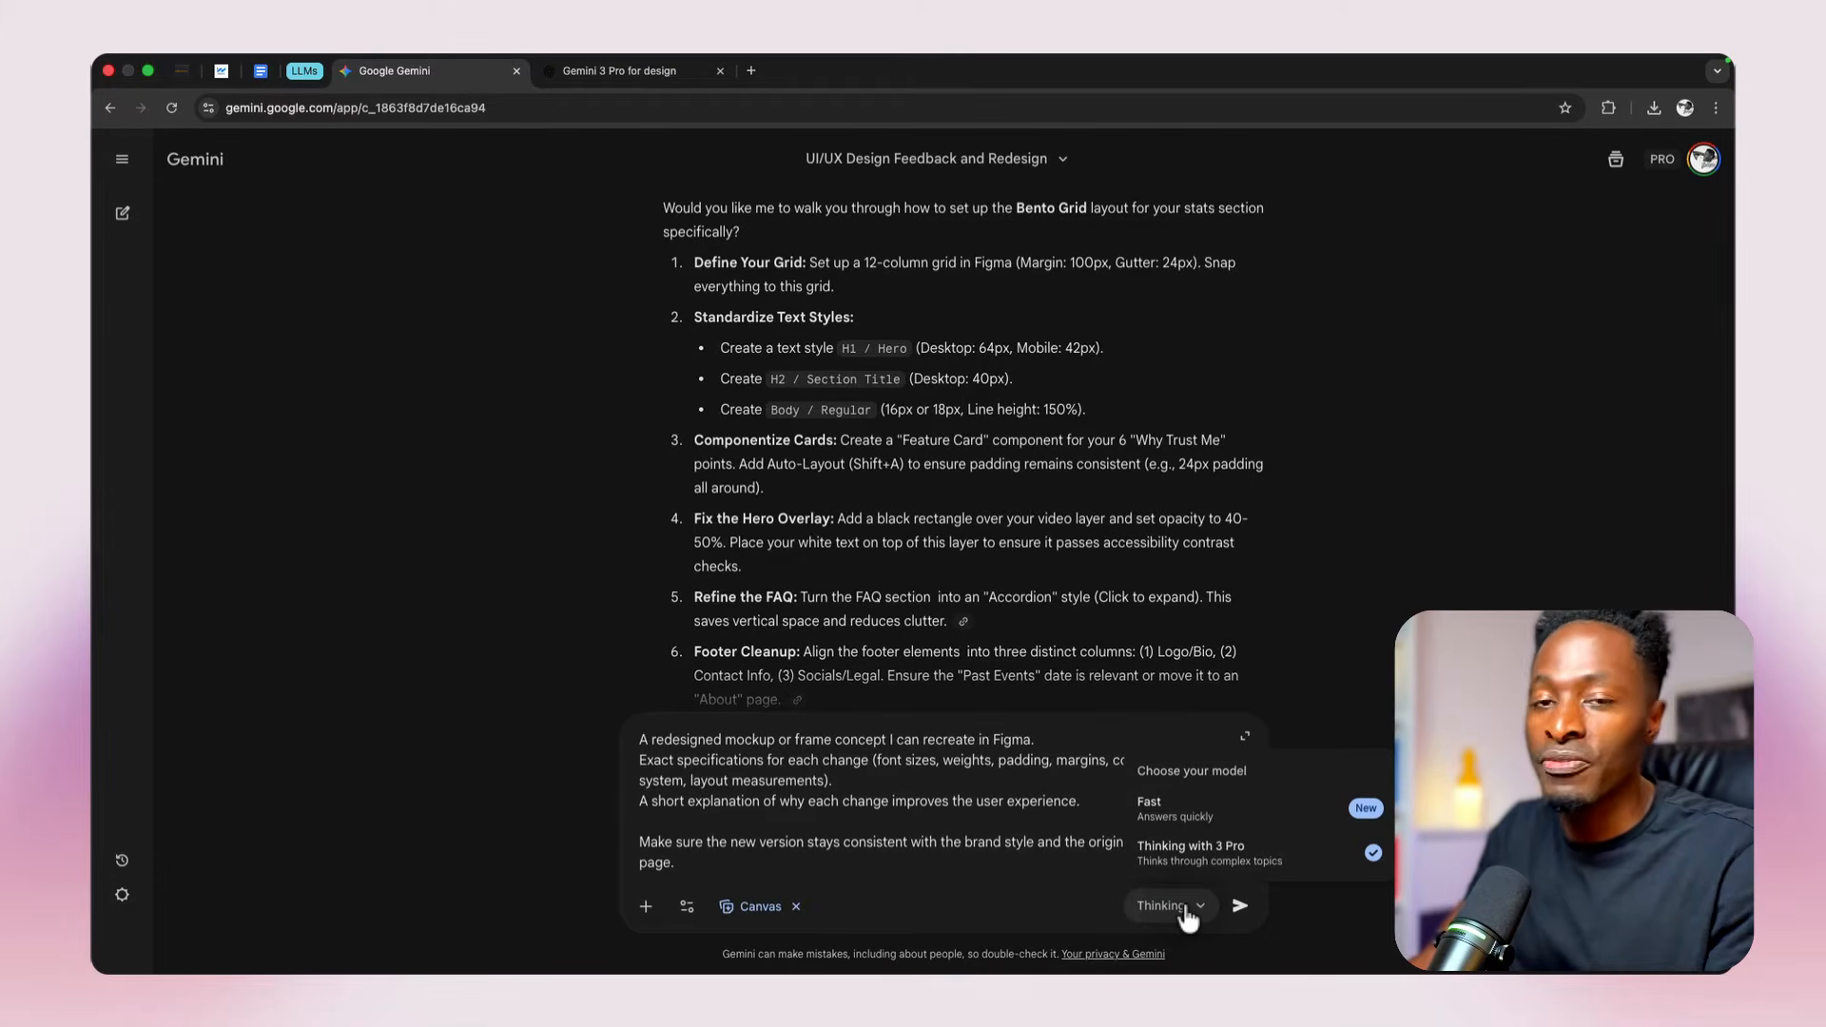
click(1187, 911)
click(1240, 906)
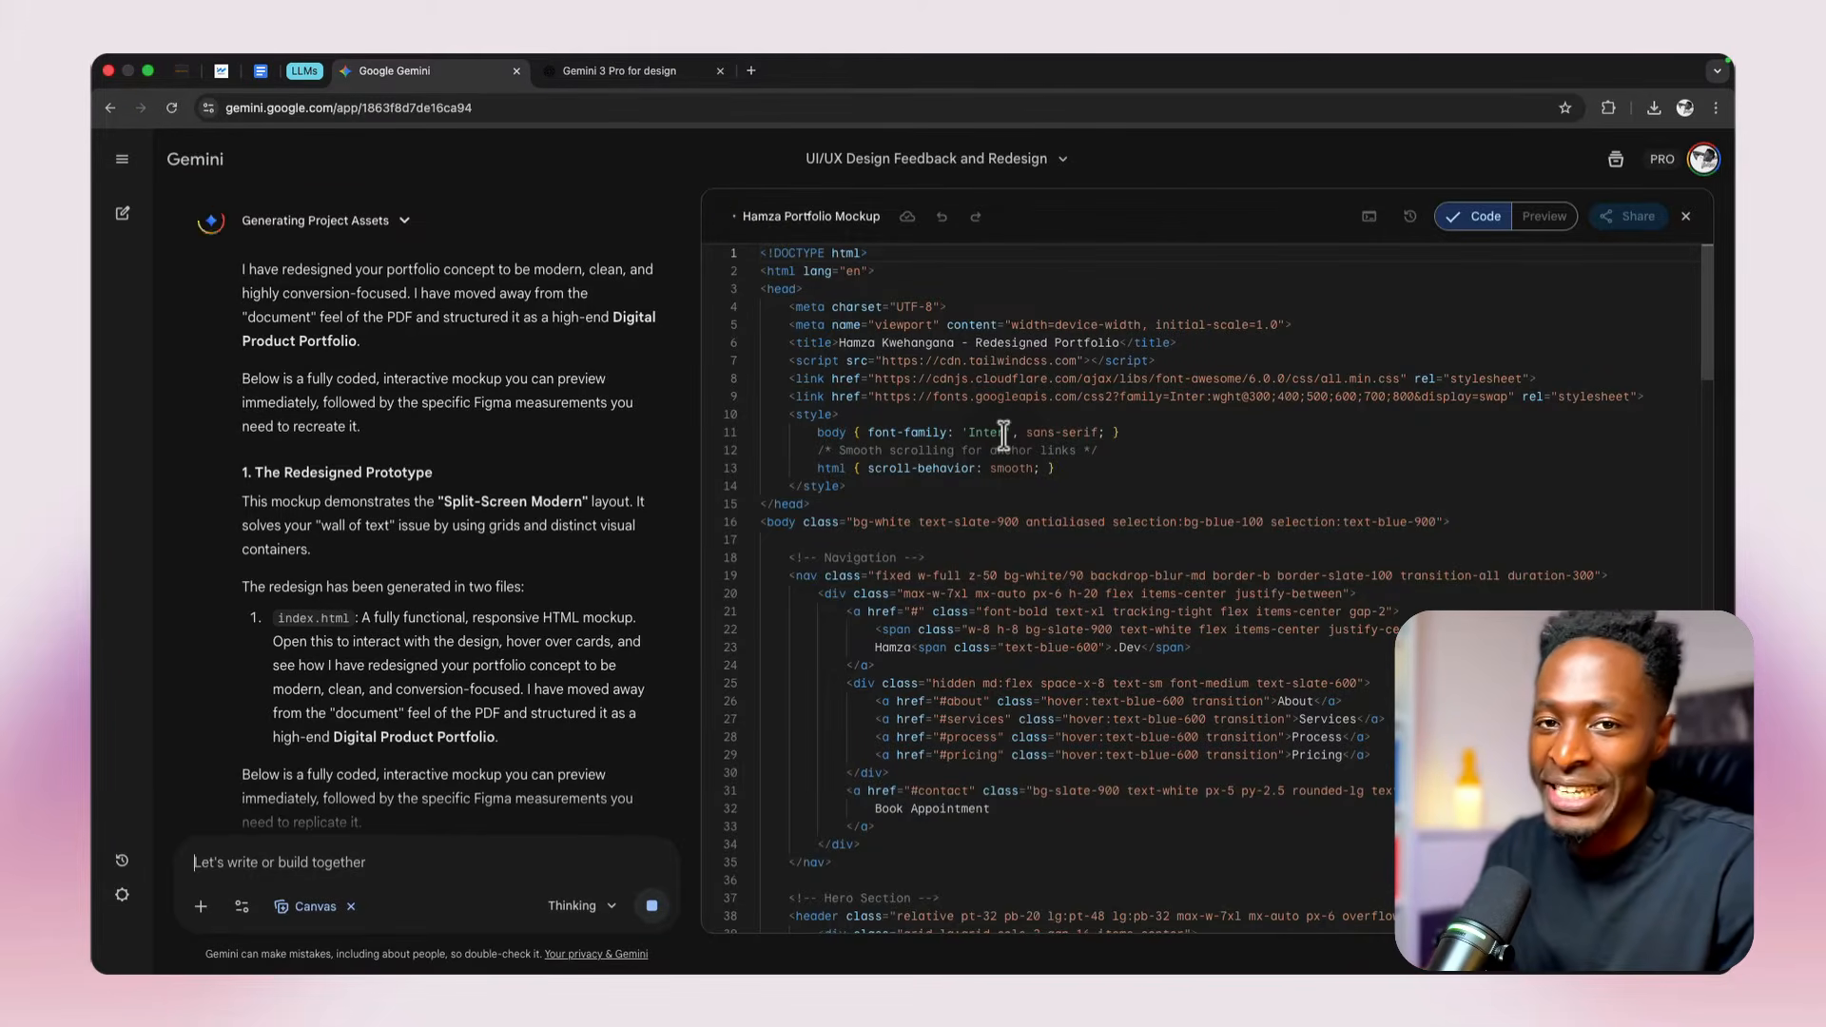
Step: Paste the copied implementation prompt into the Gemini message box again without sending it
text(Exact specifications for each change (font sizes, weights, padding, margins, colors, grid system, layout measurements). A short explanation of why each change improves the user experience. Copy-and-paste Figma instructions or component guidelines I can use to implement the updated design step by step. Make sure the new version stays consistent with the brand style and the original goals of the page)
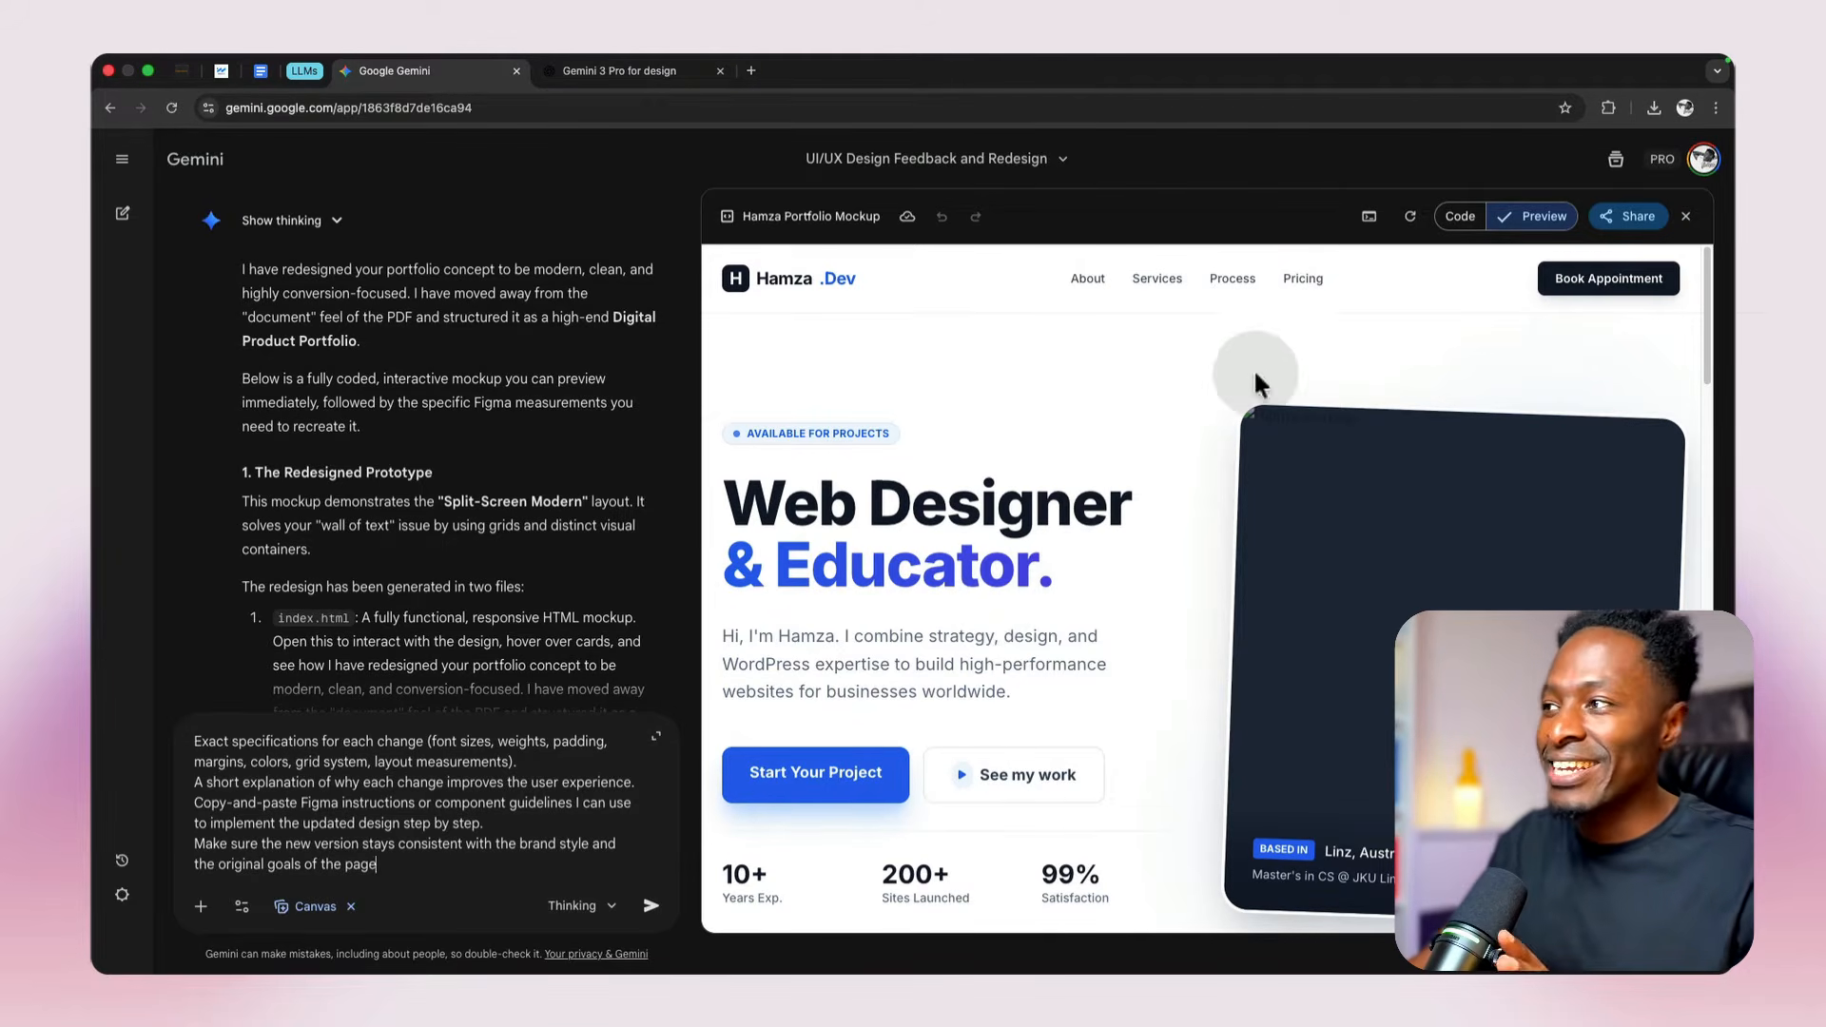
Step: Create and copy a public share link for the portfolio mockup and open it in a new browser tab
click(1629, 217)
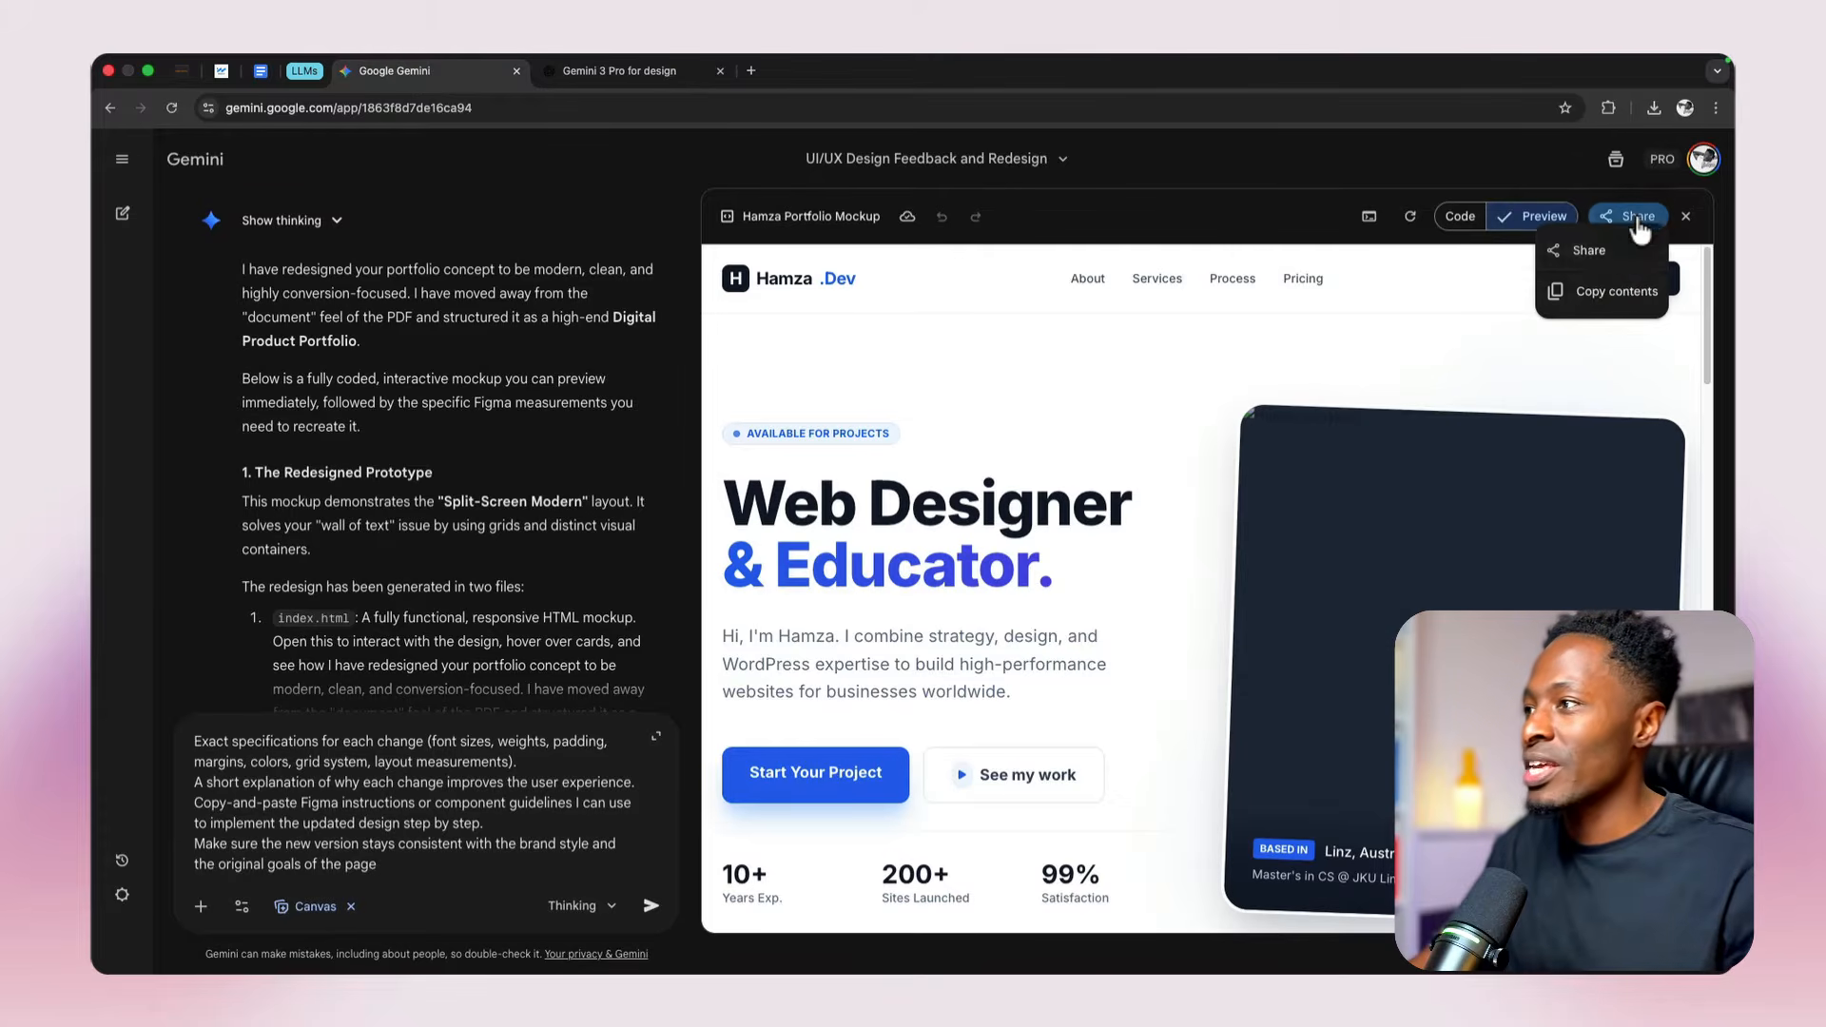
click(1612, 252)
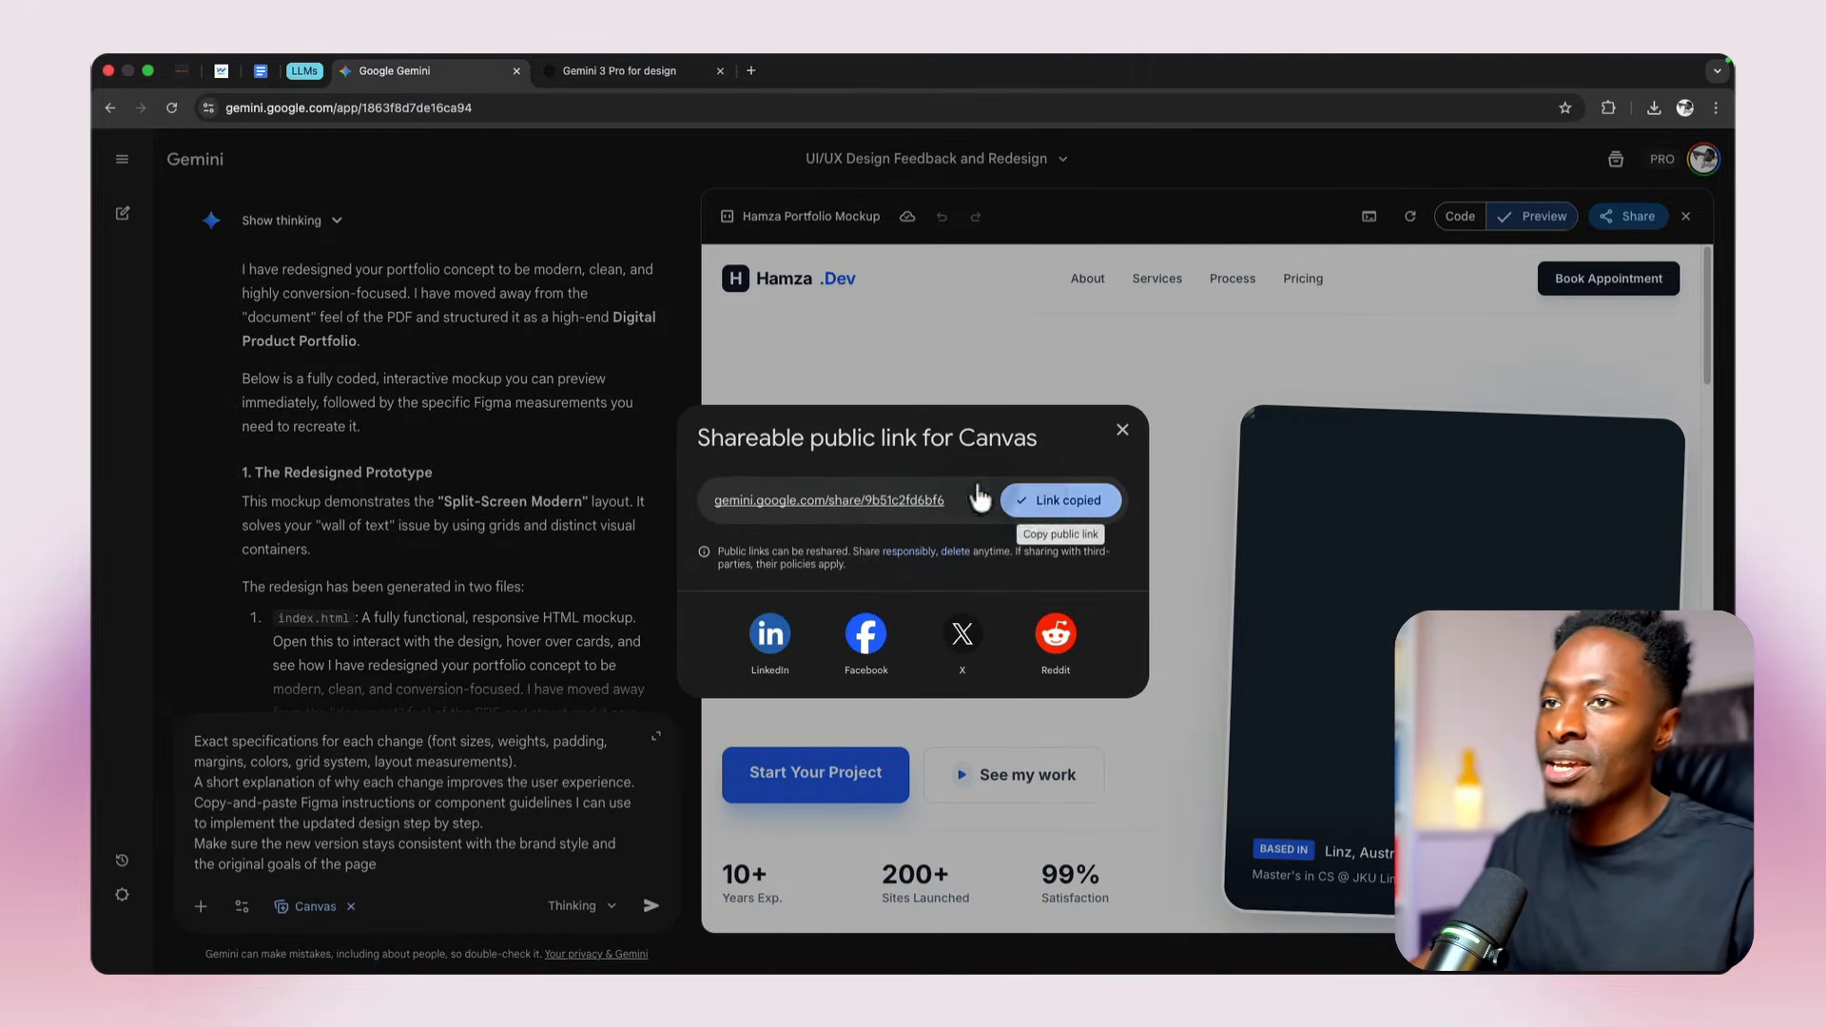
click(753, 72)
text(https://gemini.google.com/share/9b51c2fd6bf6)
key(Return)
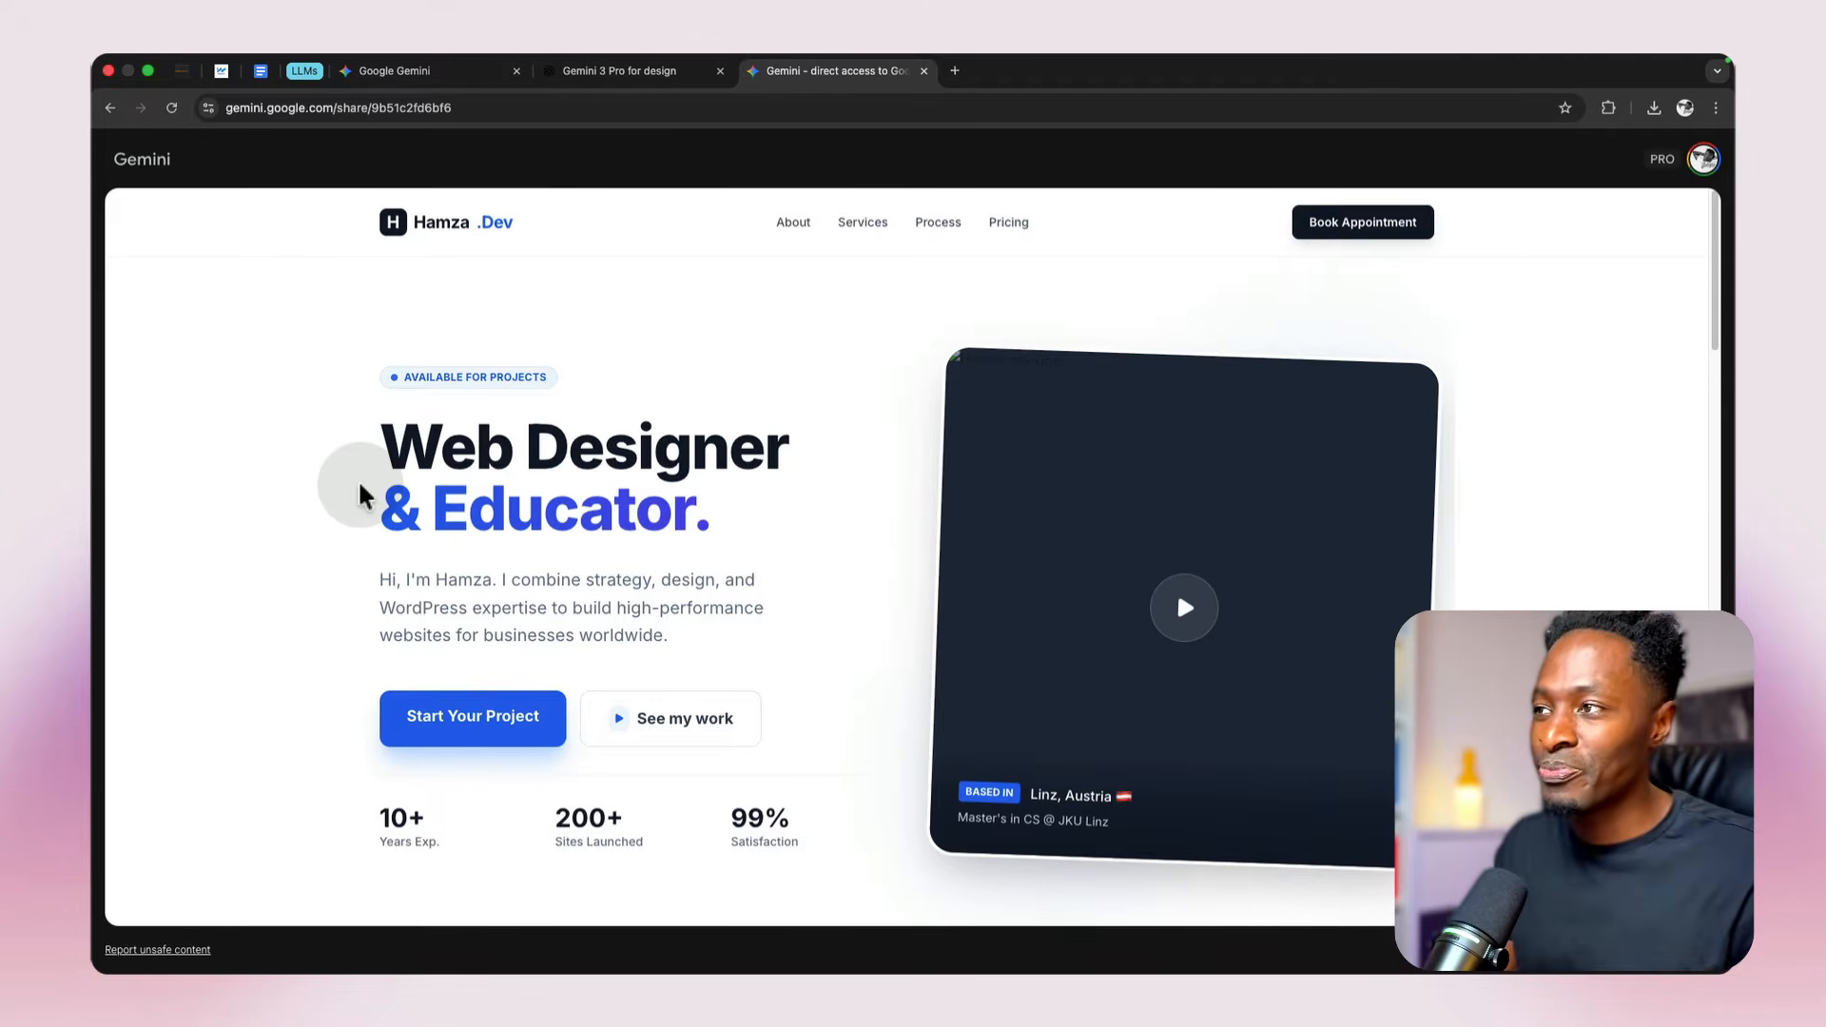
Step: Examine the shared mockup's hero, "Powering your web presence with" strip and "Beyond the Code" cards
scroll(360, 493, down, 3)
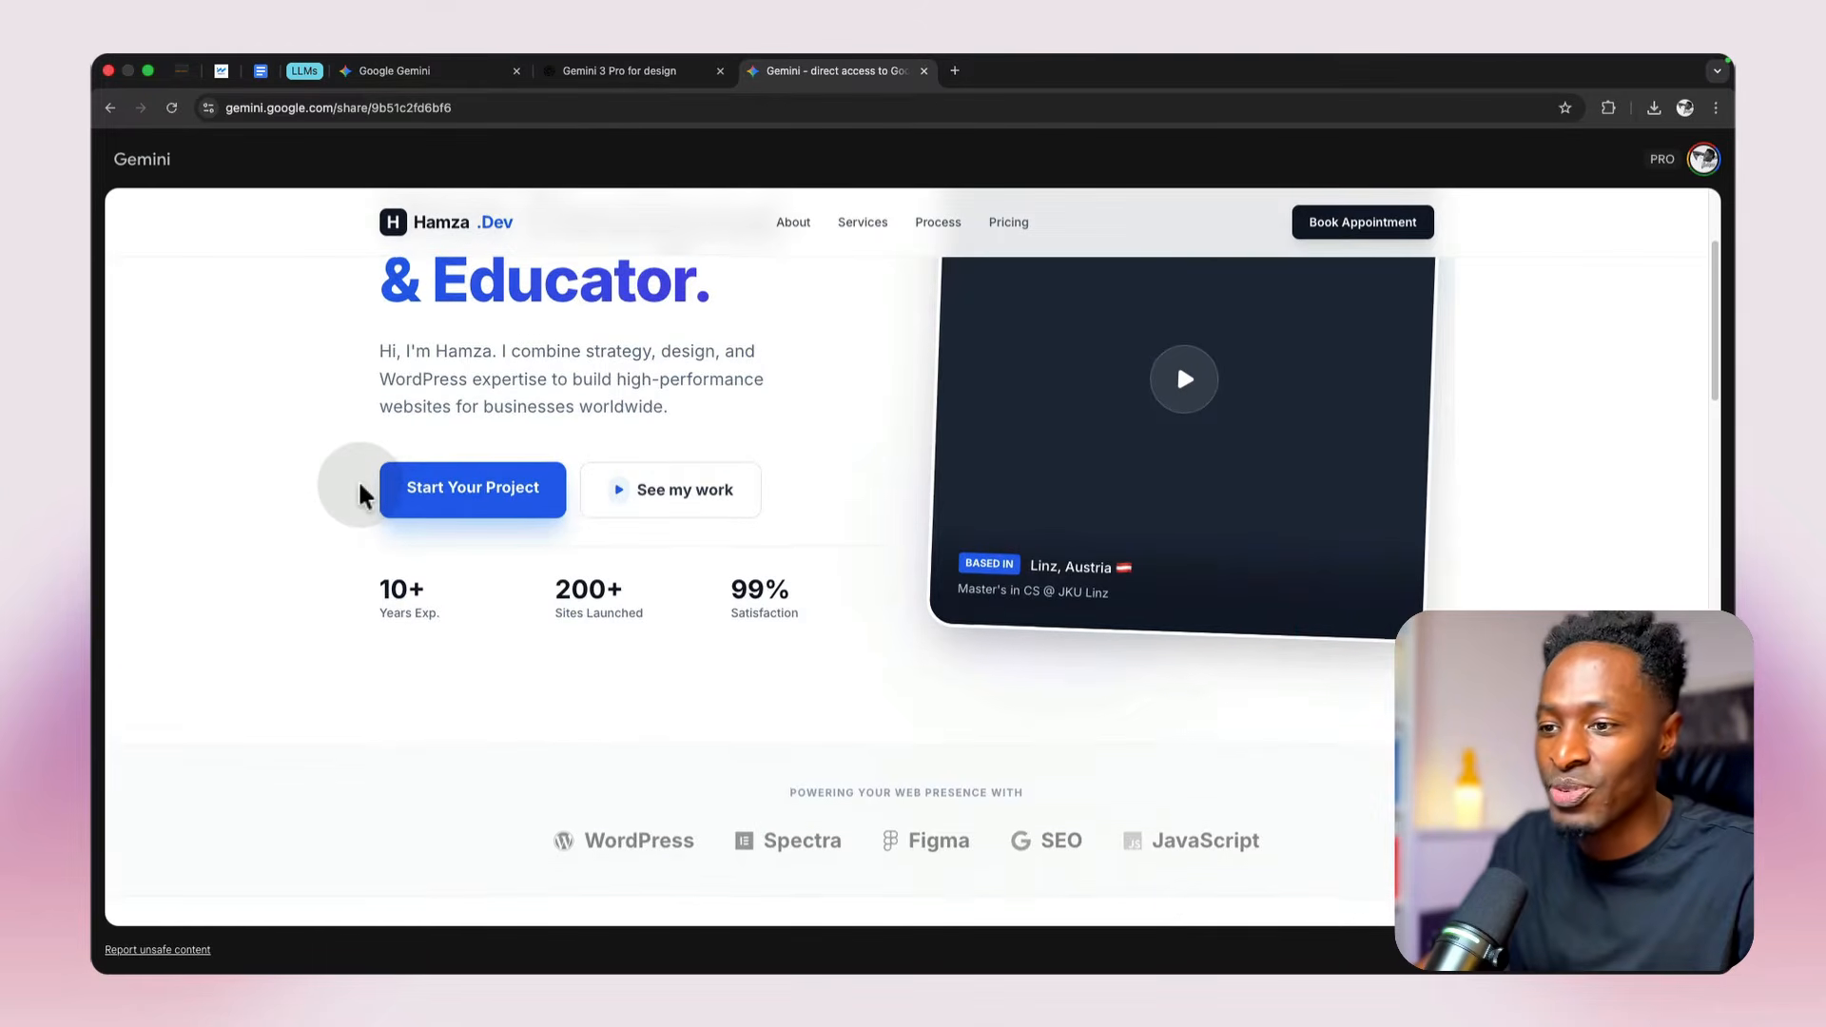
scroll(360, 493, down, 4)
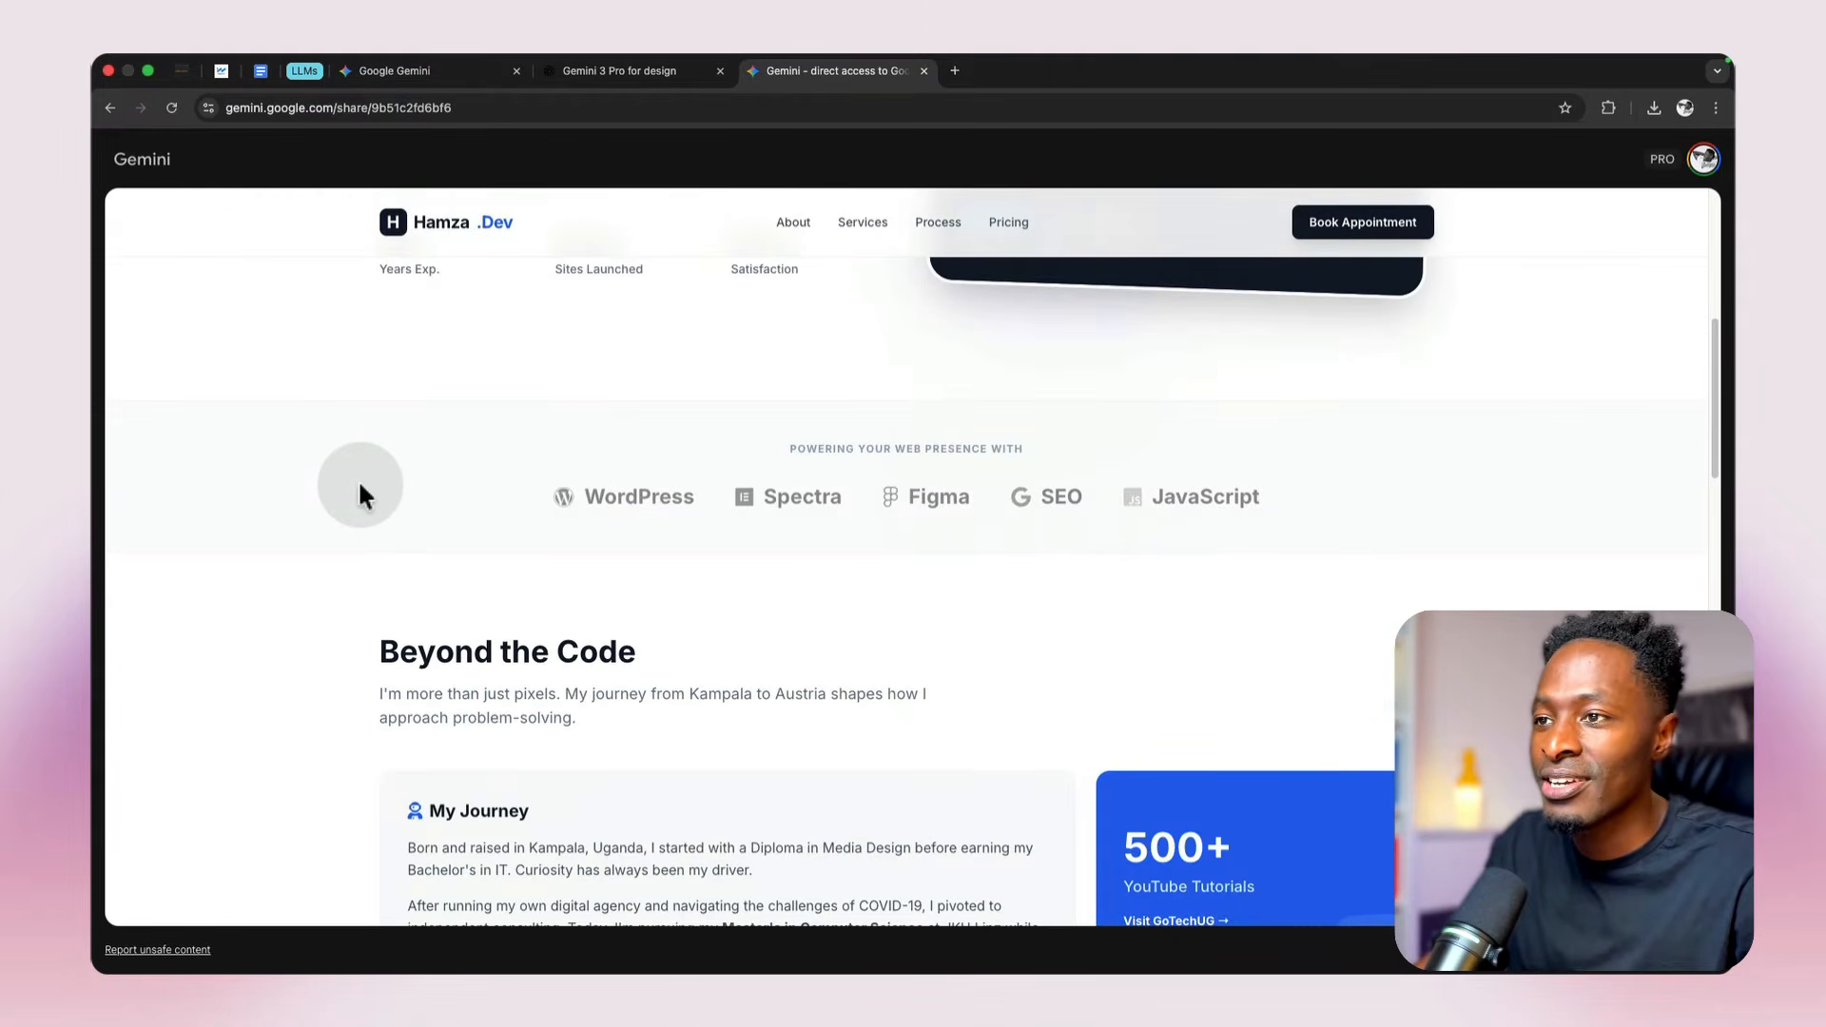
scroll(360, 492, down, 1)
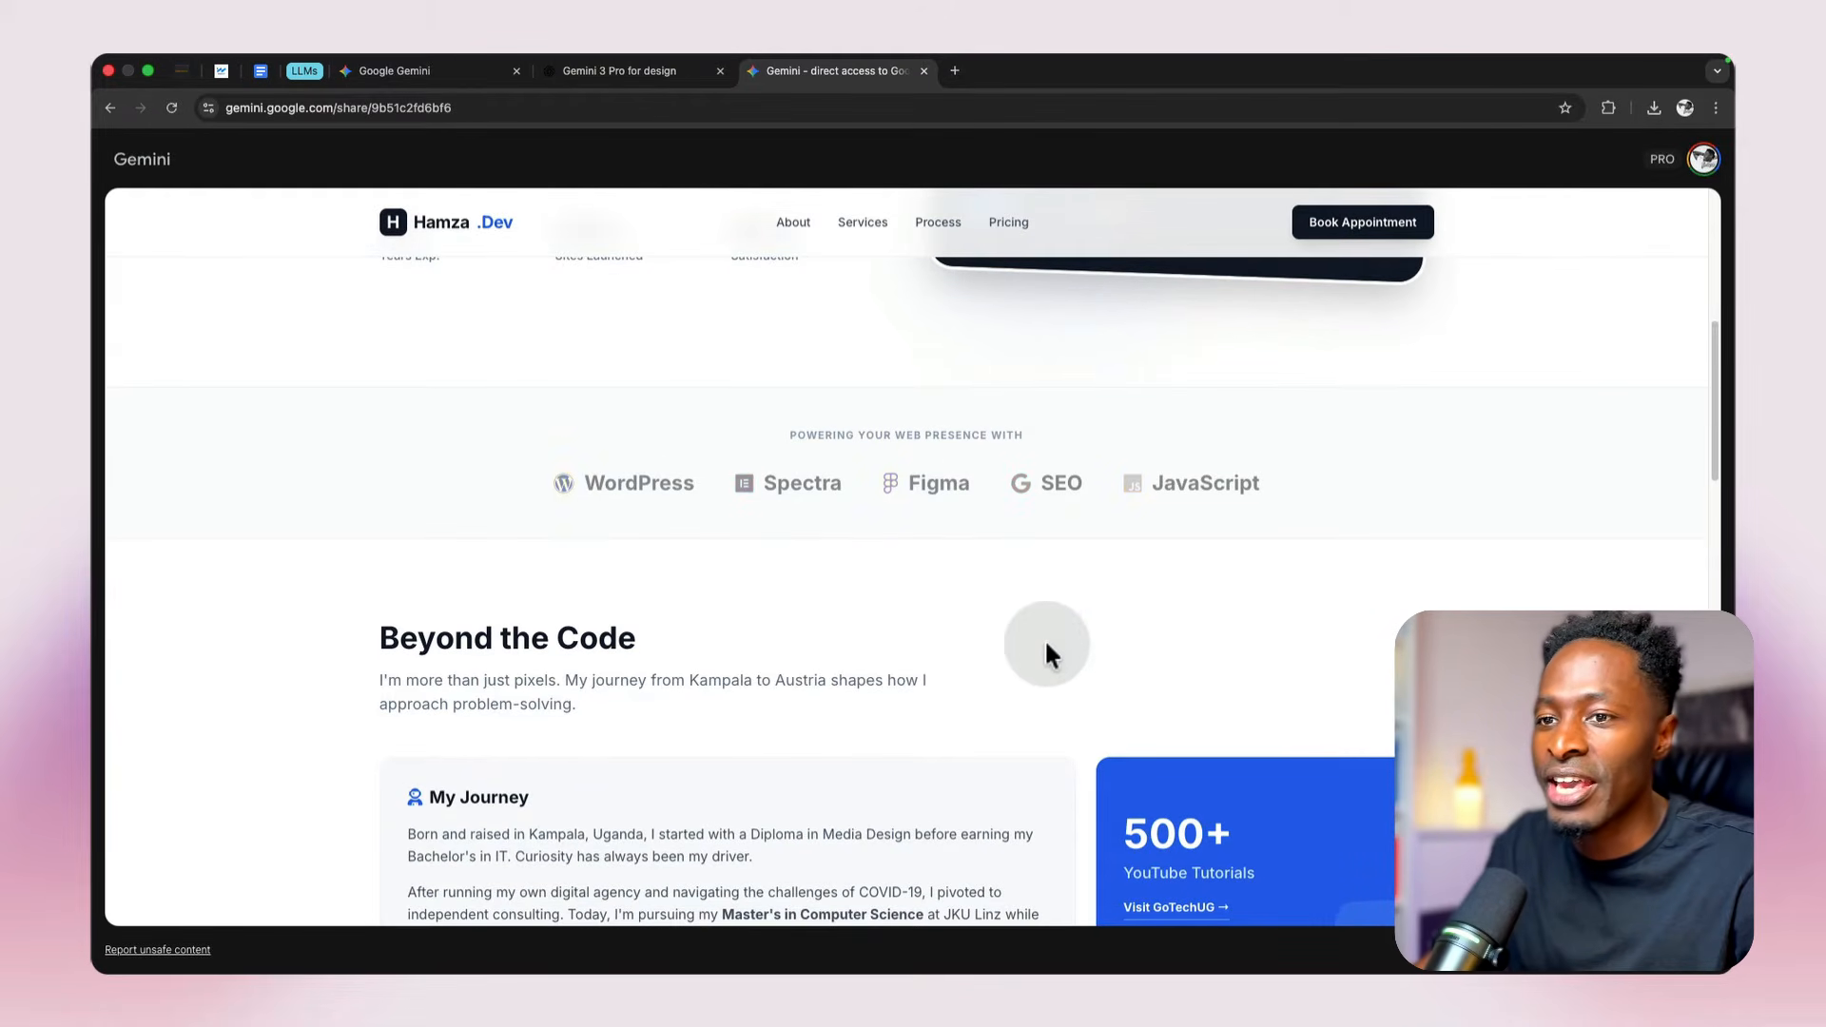
scroll(1046, 651, down, 3)
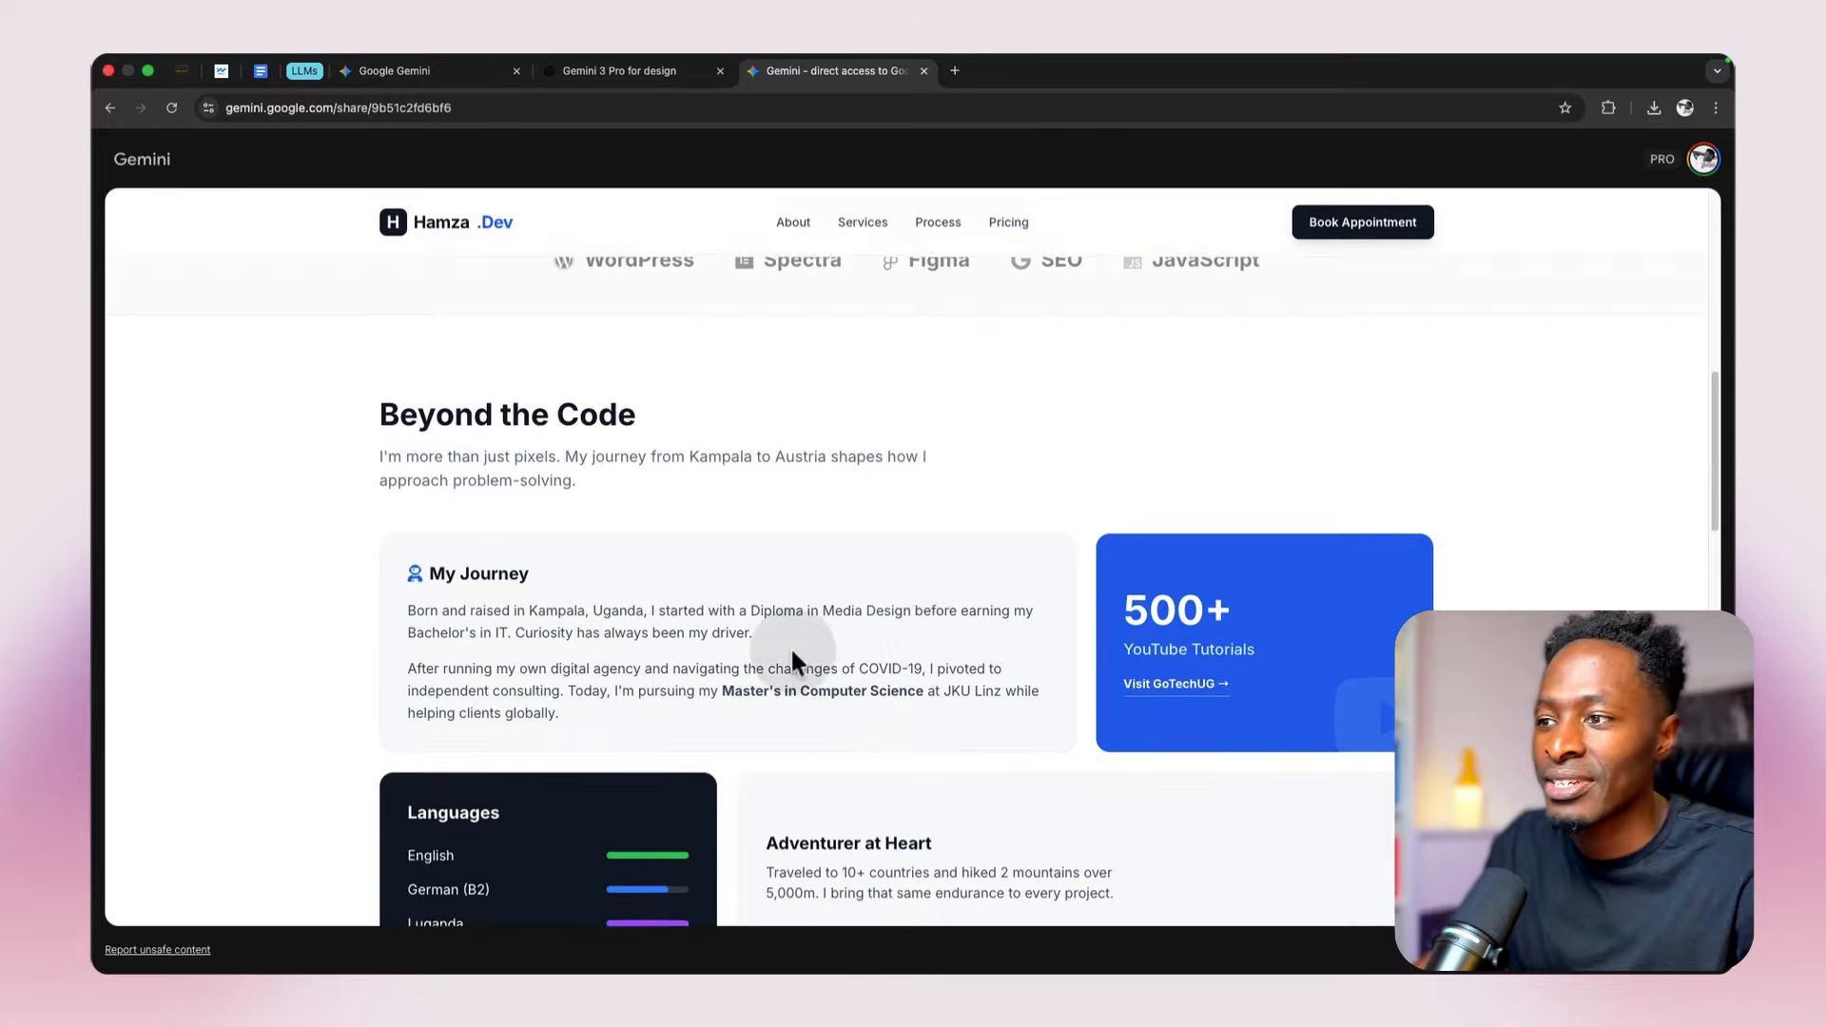
scroll(793, 656, down, 1)
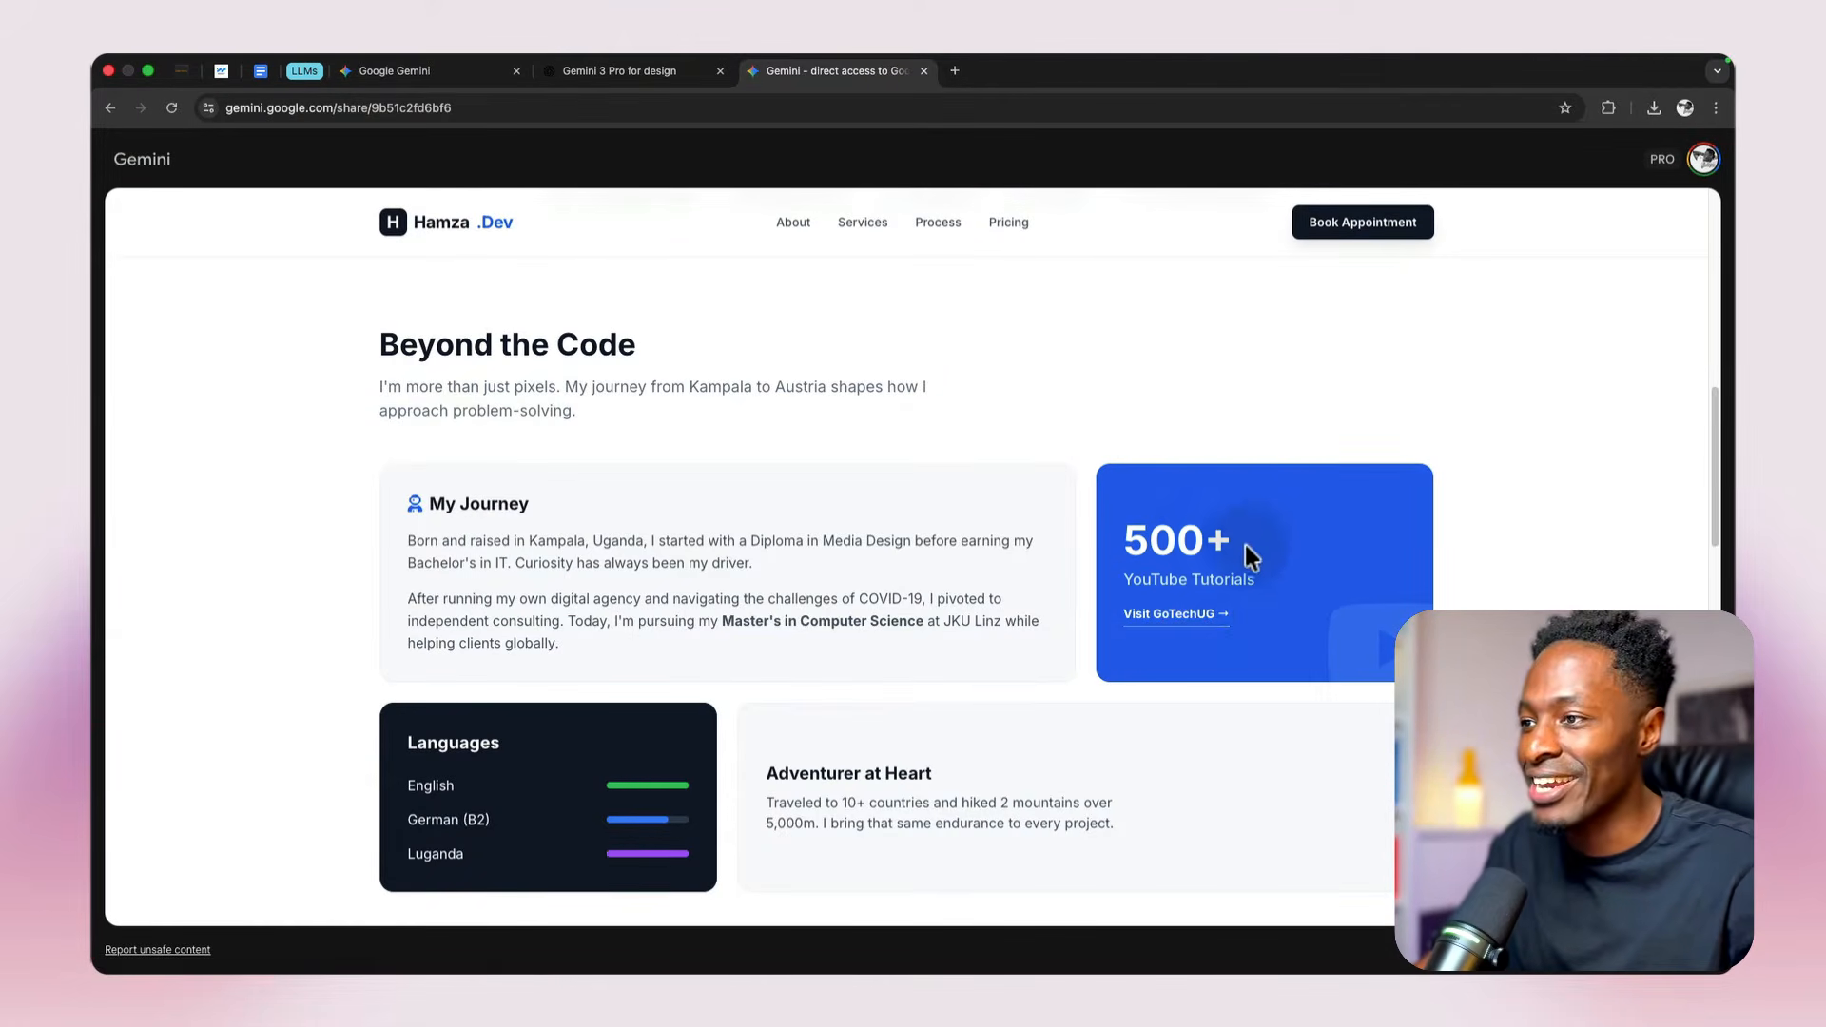
scroll(1529, 596, down, 2)
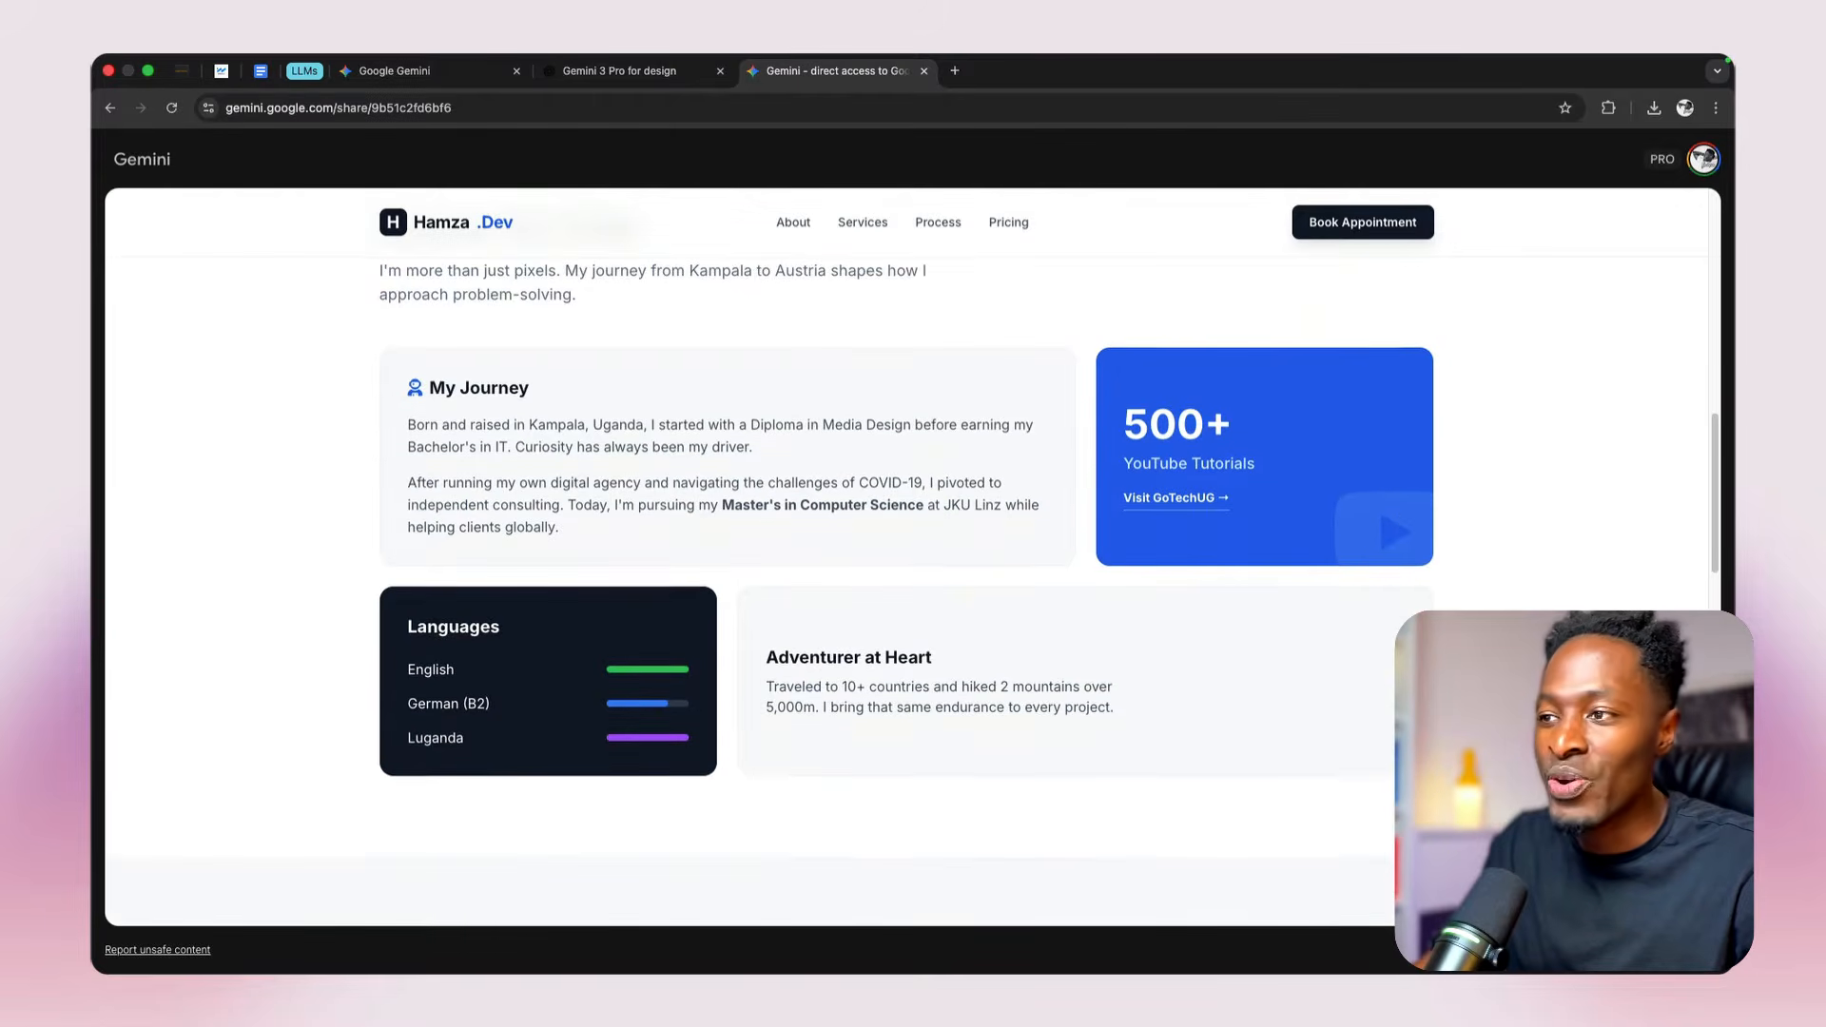
scroll(1134, 609, down, 2)
scroll(1134, 608, up, 2)
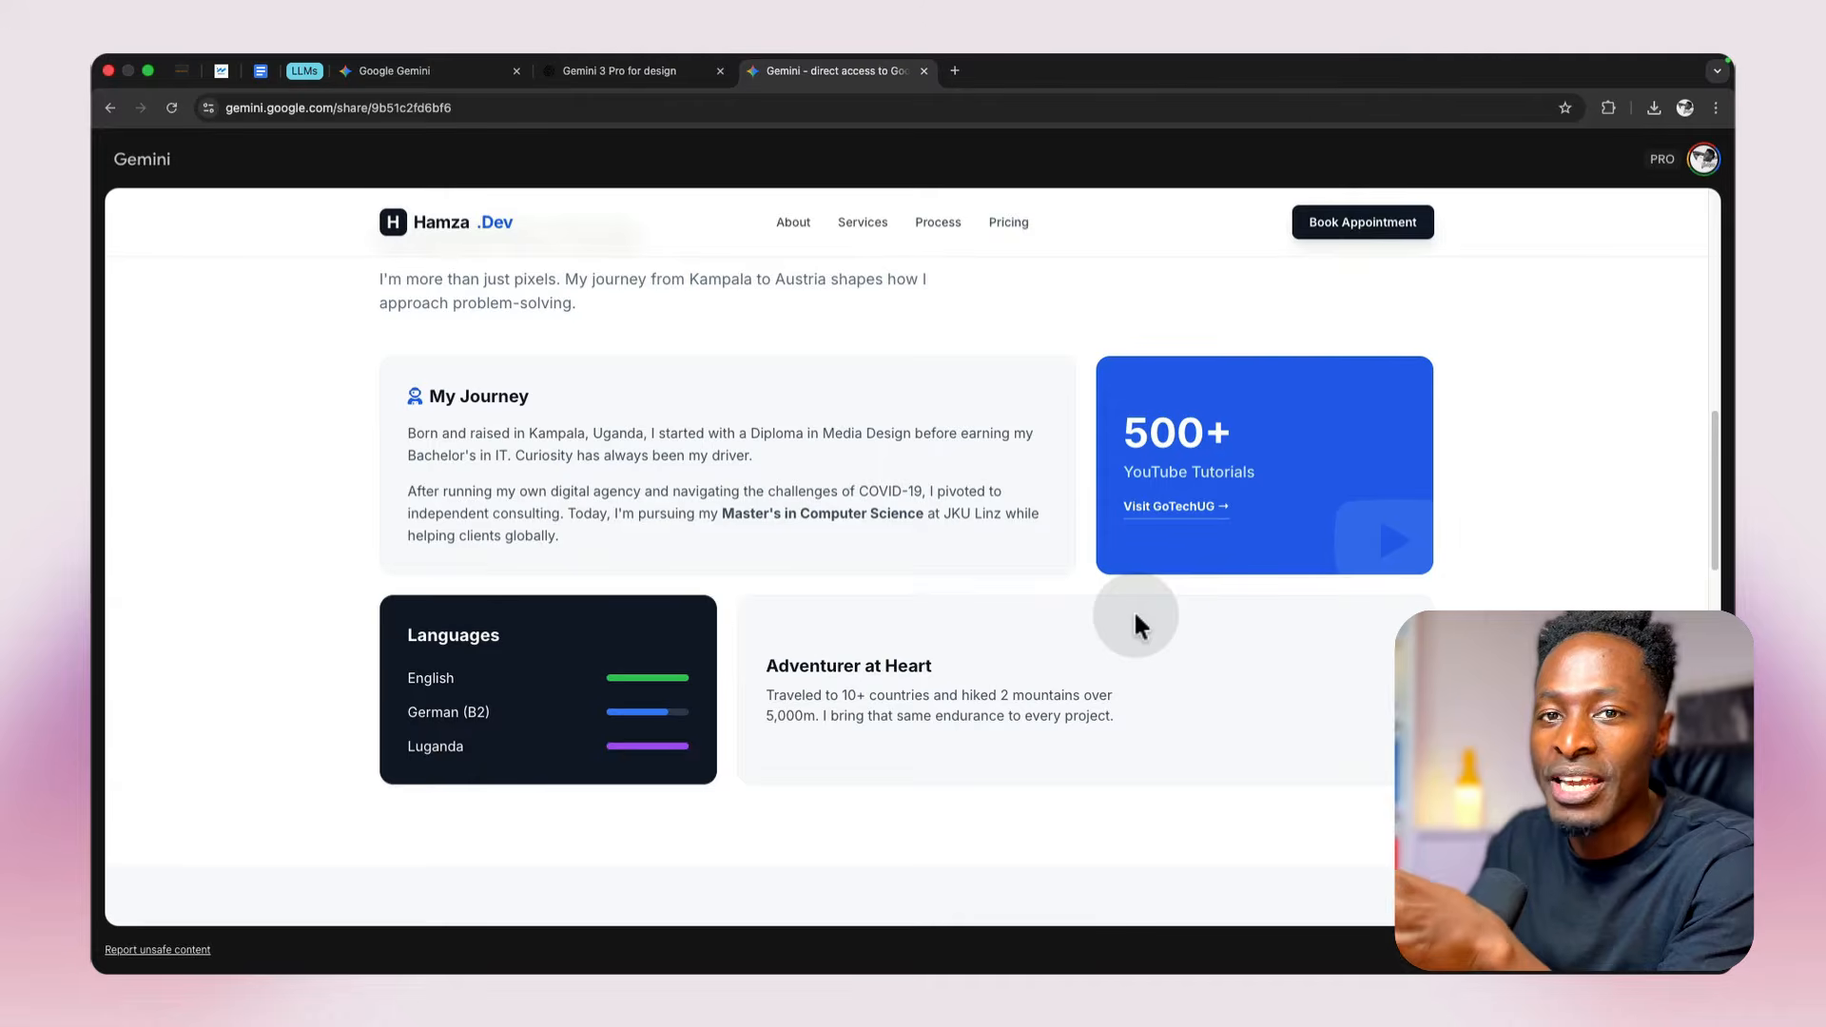
Step: Examine the "More than just Web Design" section and its six service cards
scroll(1136, 618, down, 5)
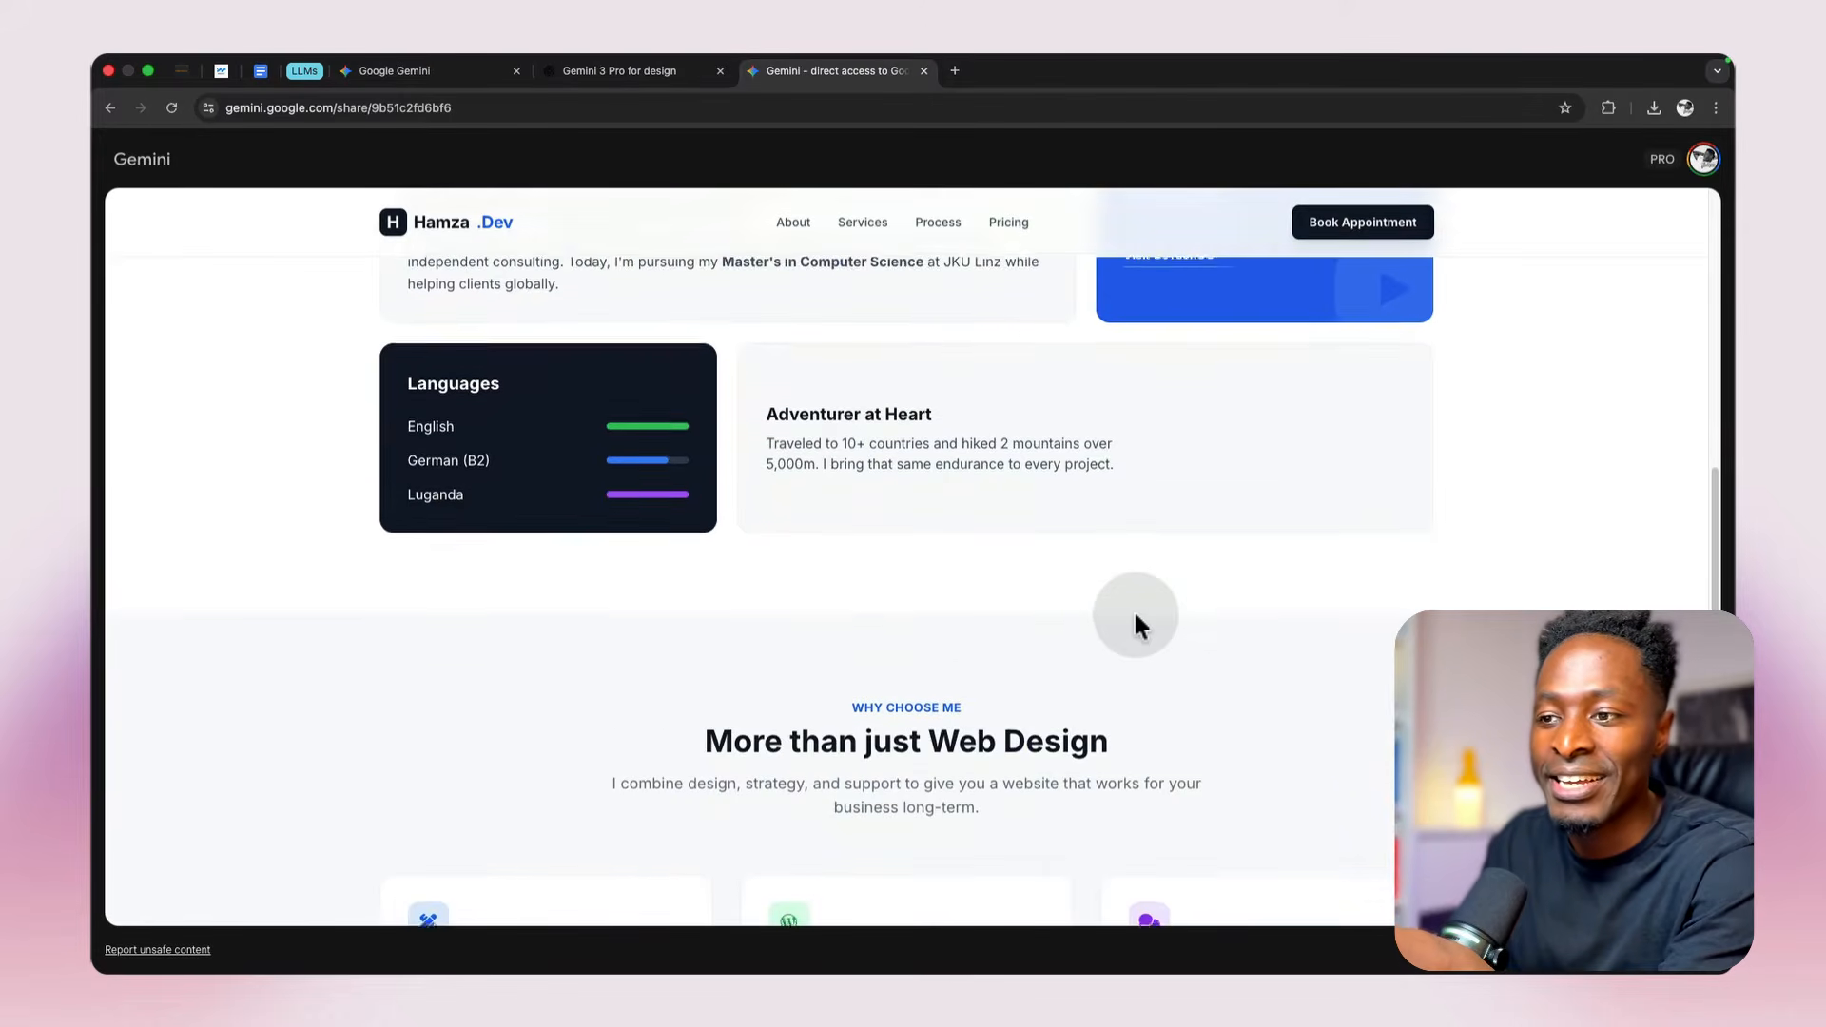
scroll(1134, 619, down, 8)
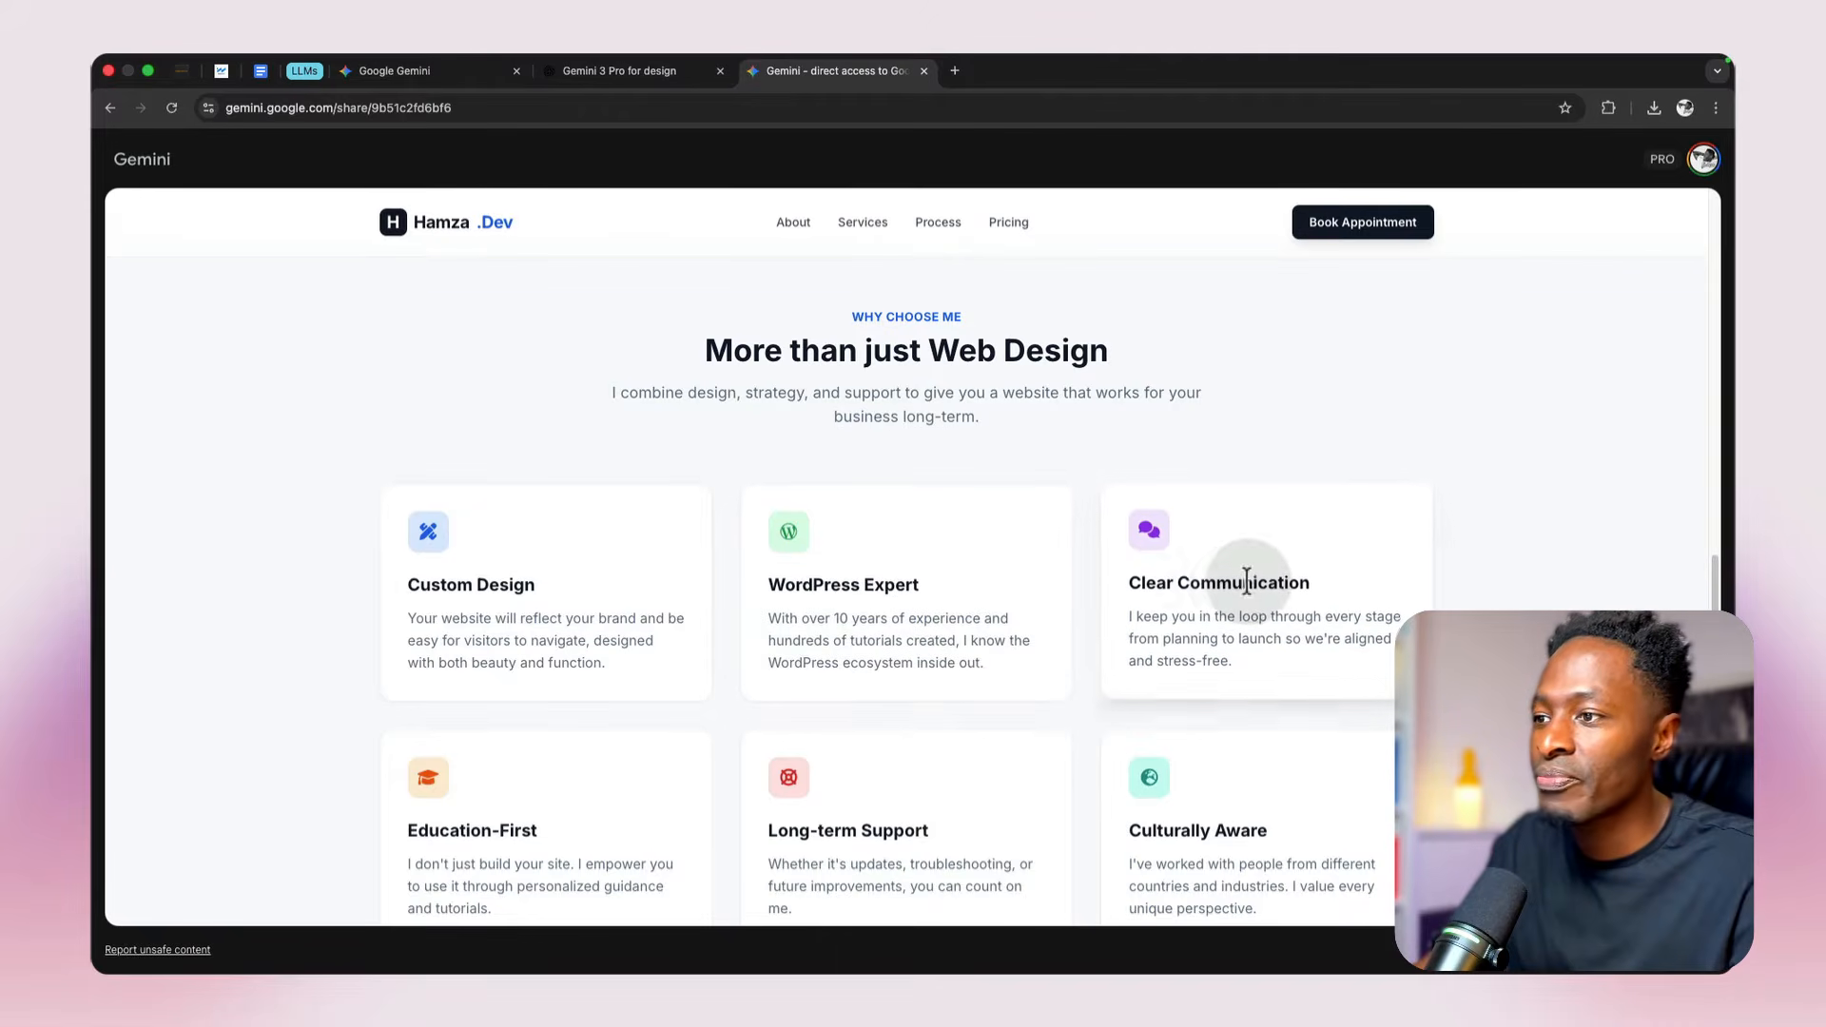
scroll(1605, 470, down, 2)
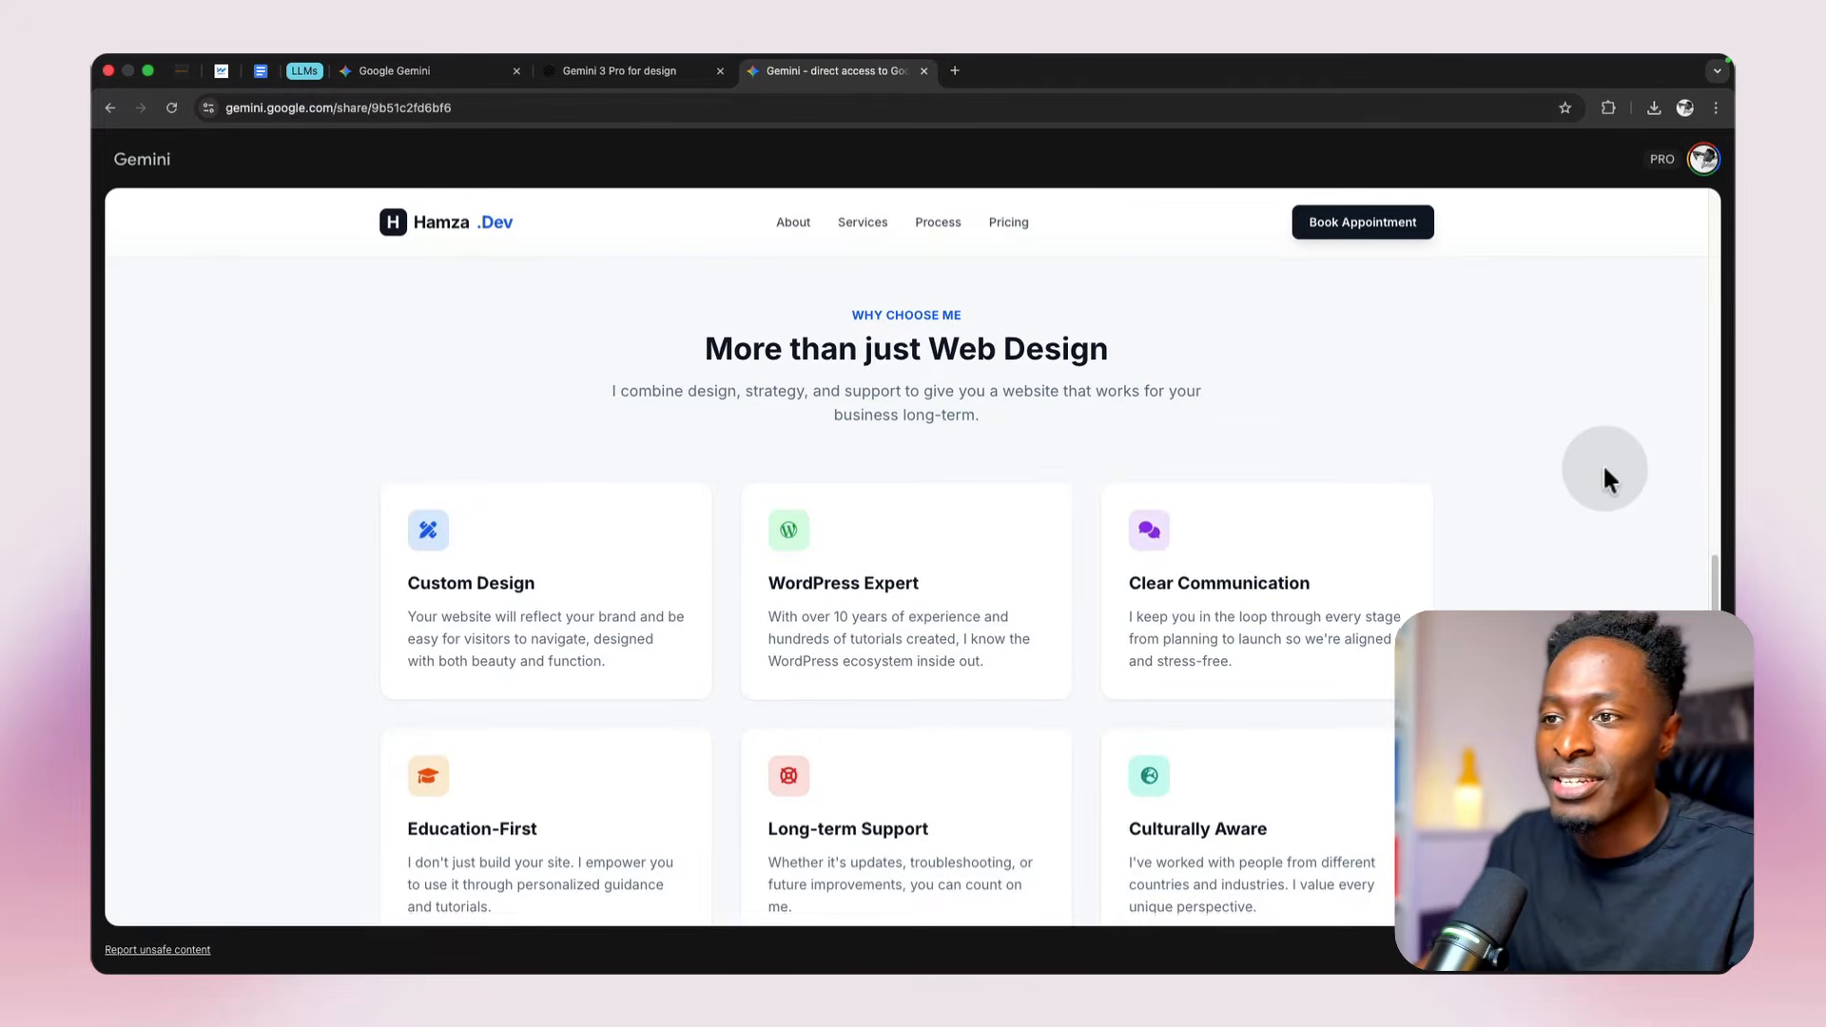
scroll(1605, 475, down, 1)
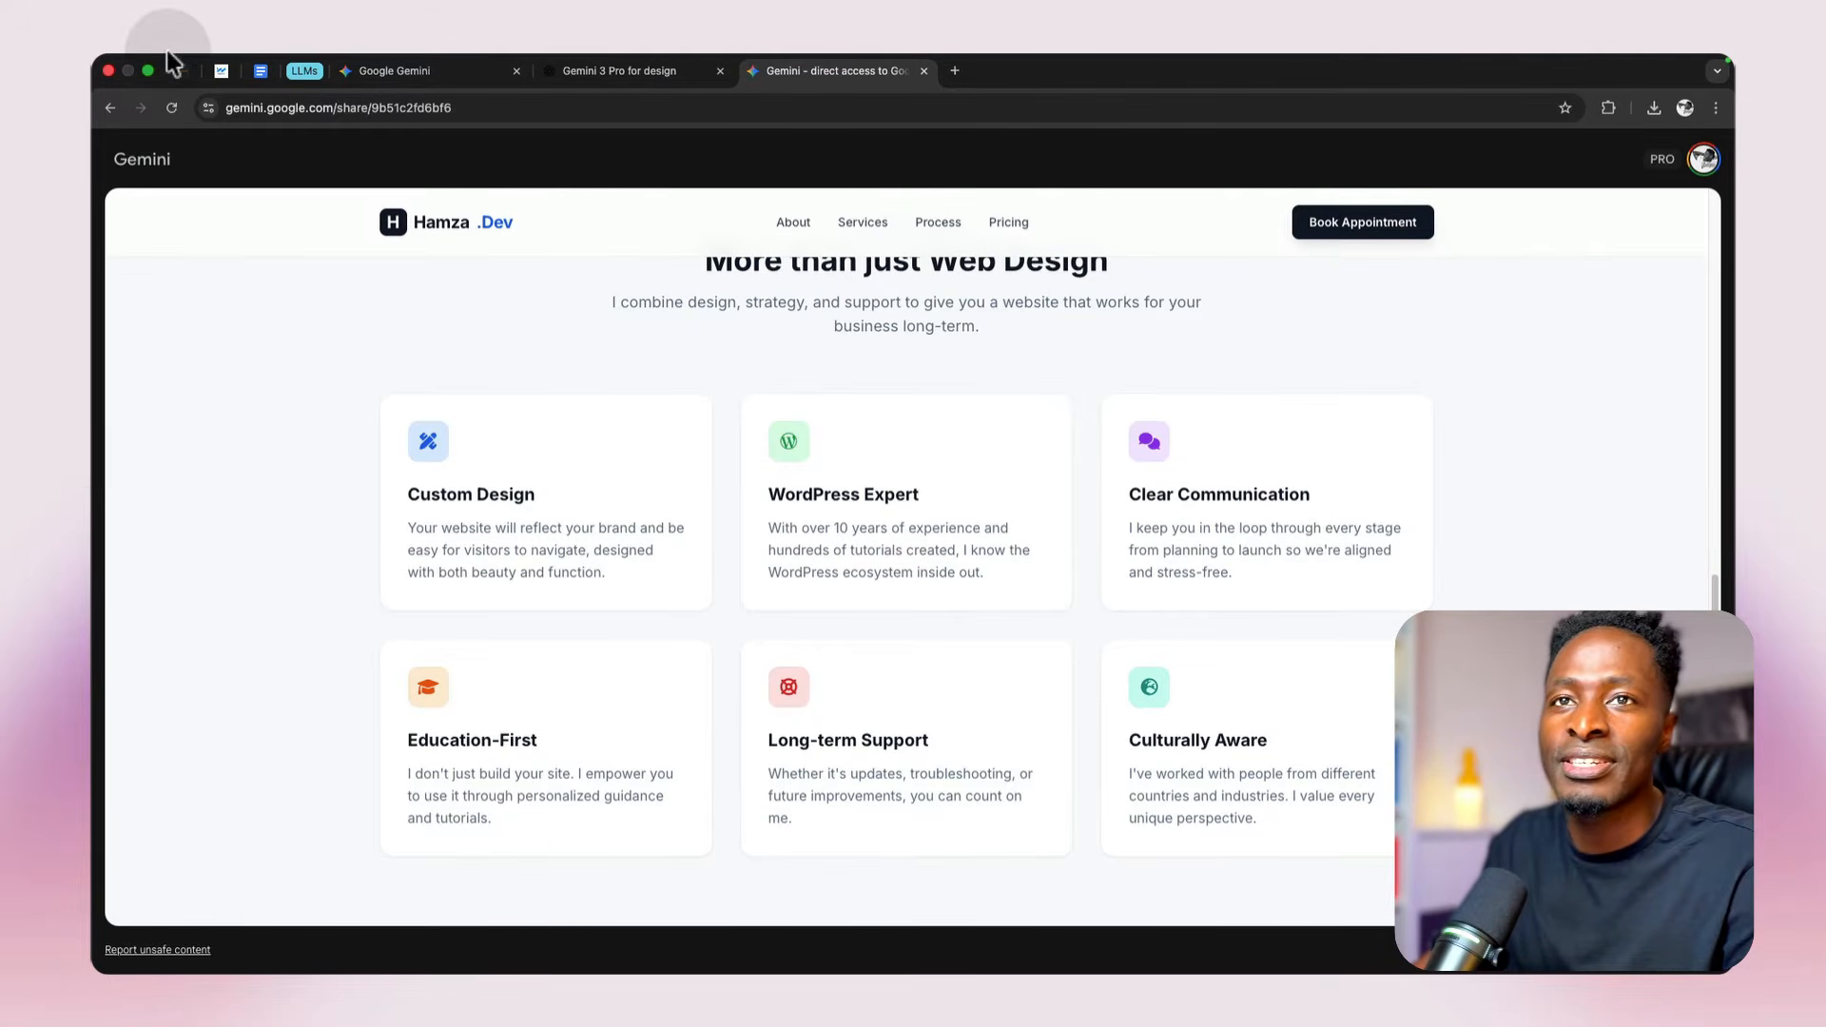
Step: Show the mockup side by side with the original PDF, widen the browser's share of the screen and compare the hero sections
mouse_move(150, 88)
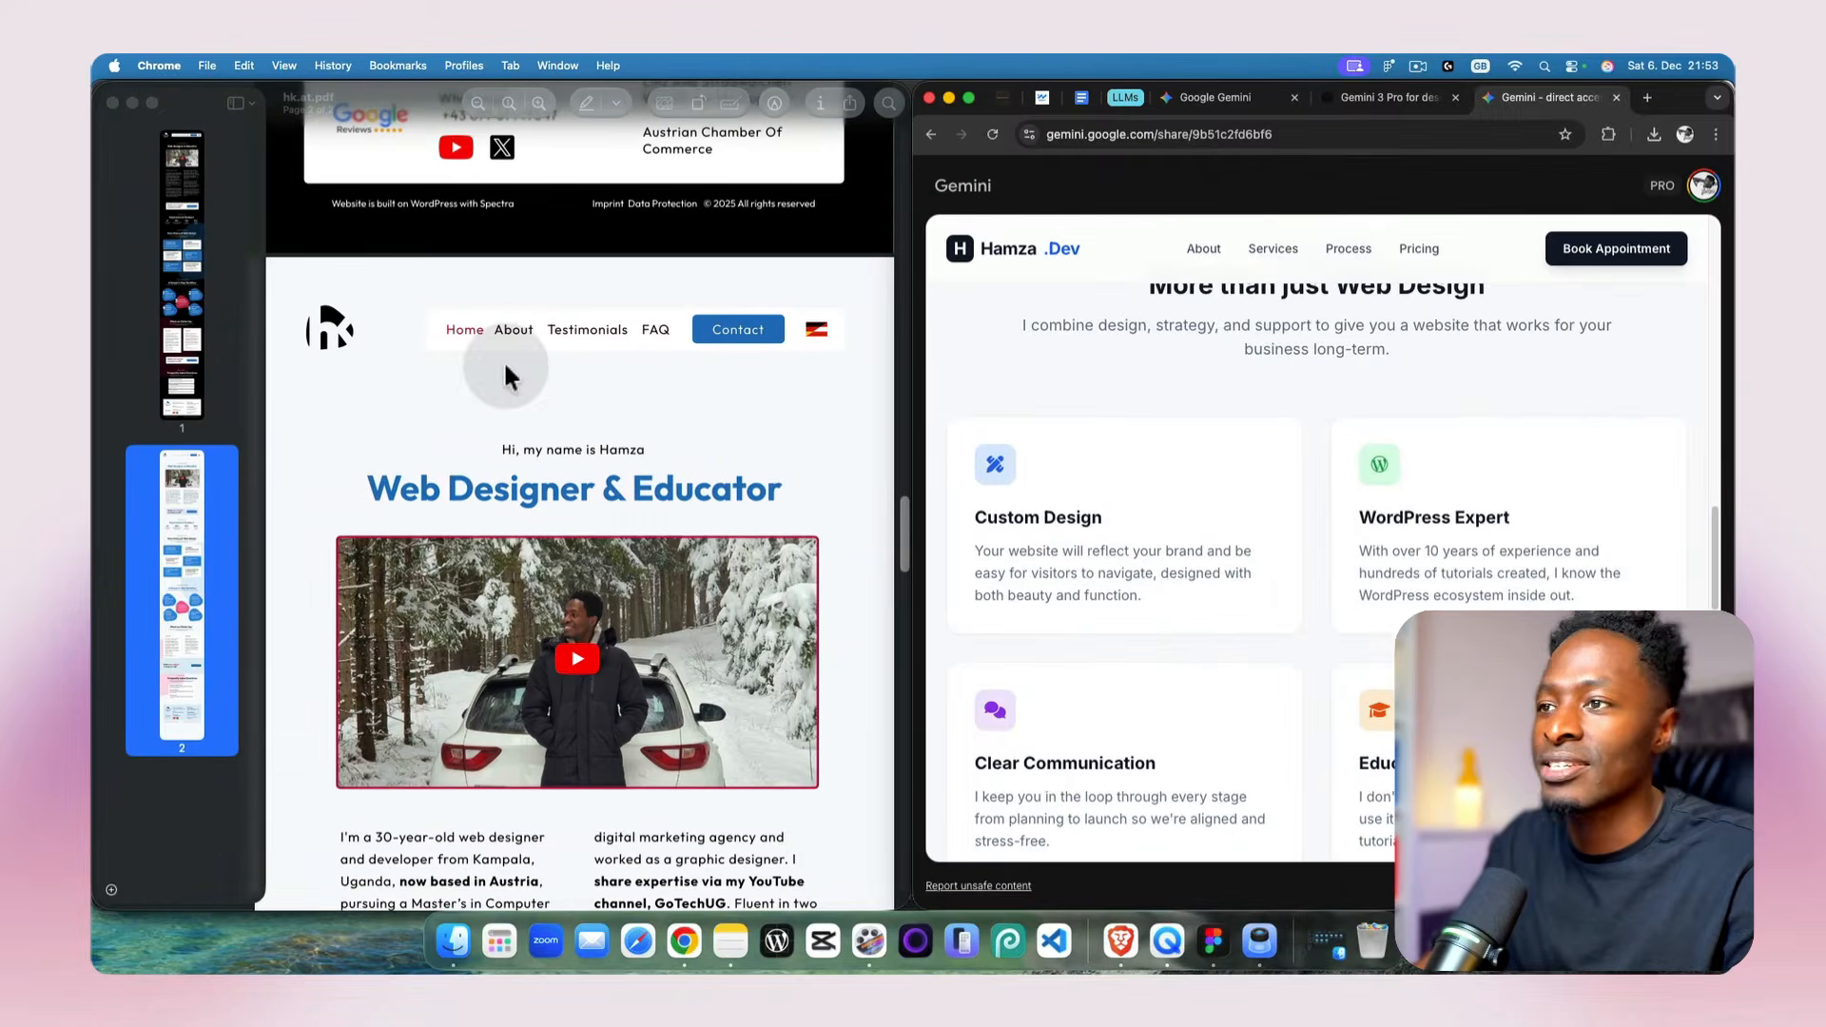
drag(902, 533, 726, 510)
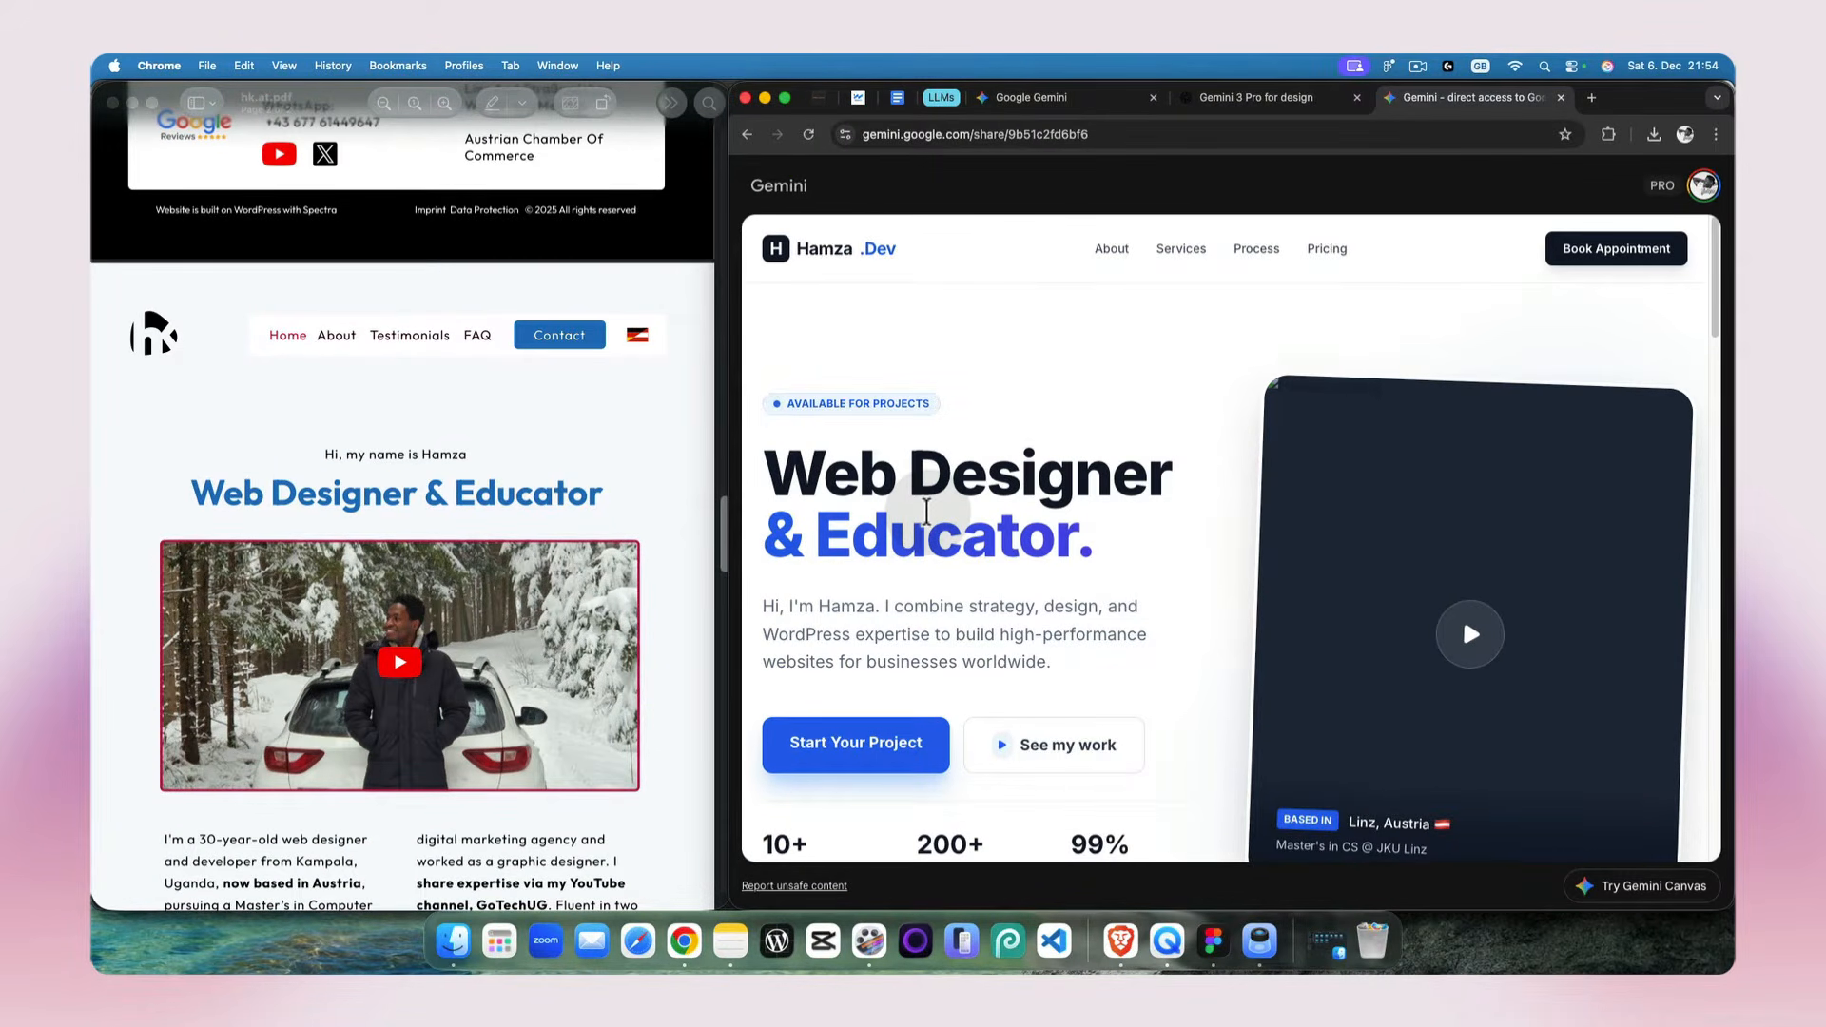
scroll(371, 385, down, 4)
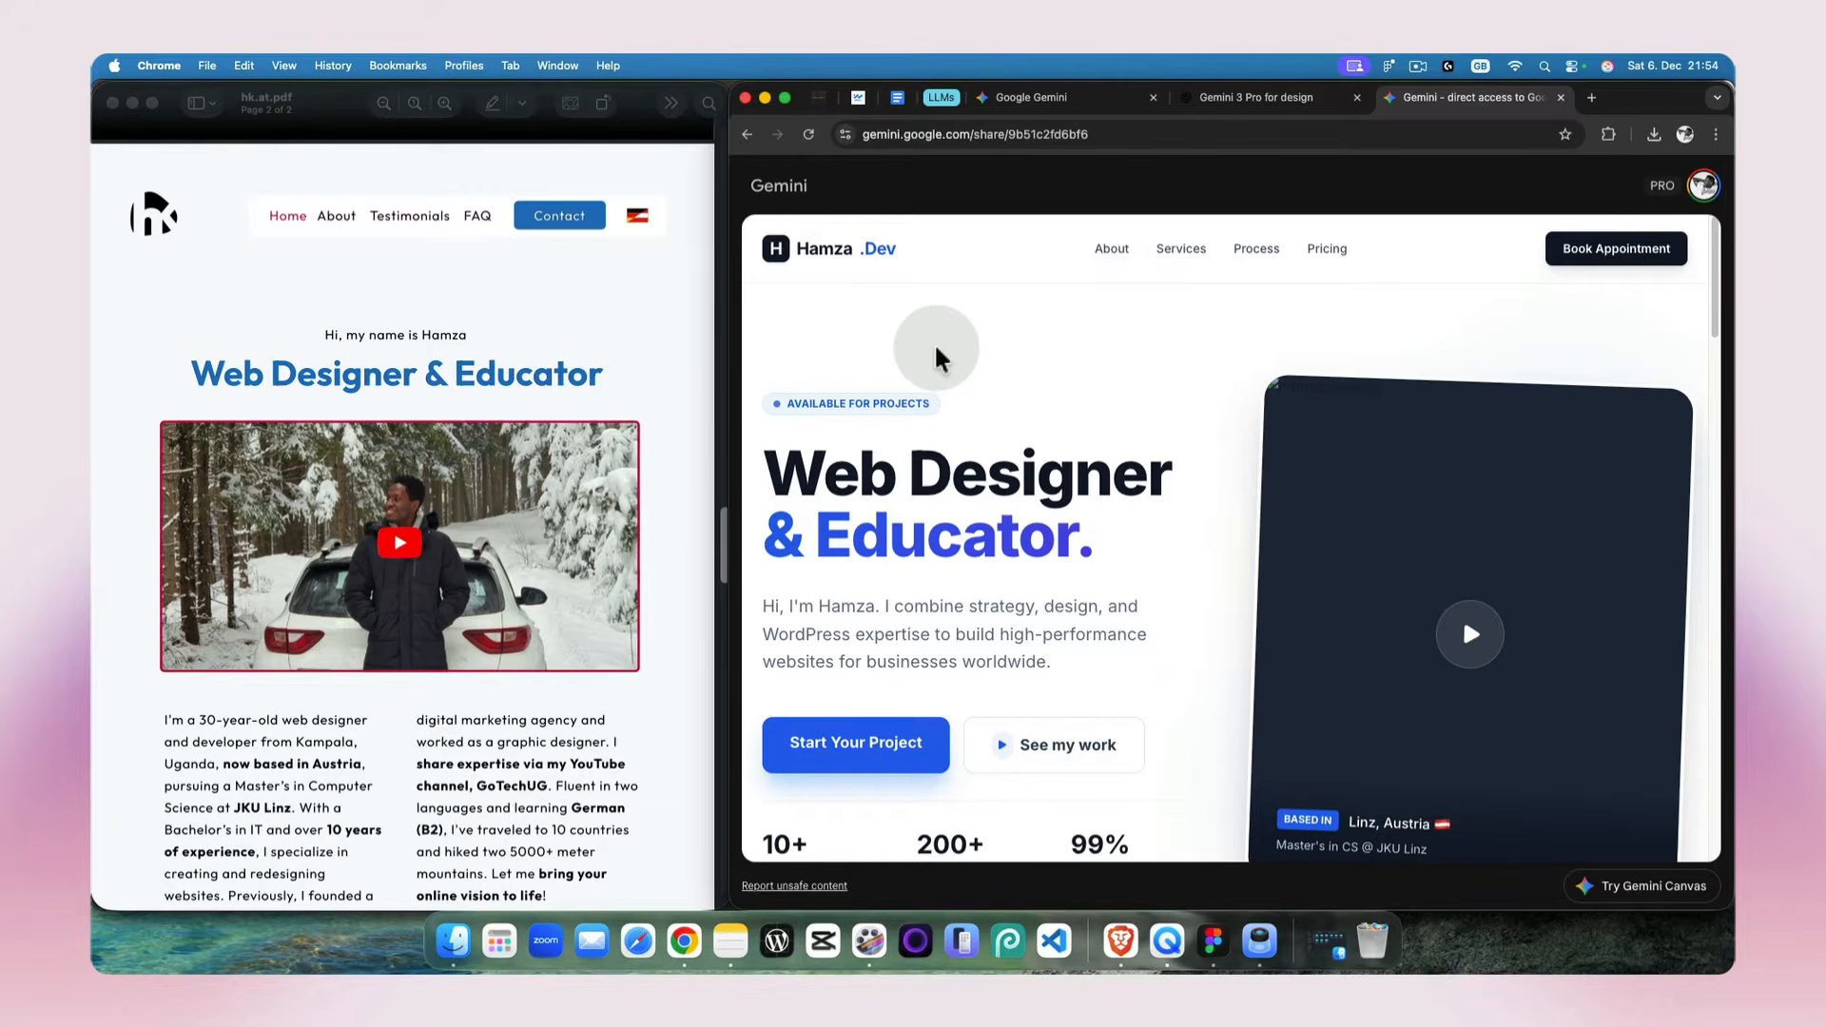
scroll(937, 348, down, 1)
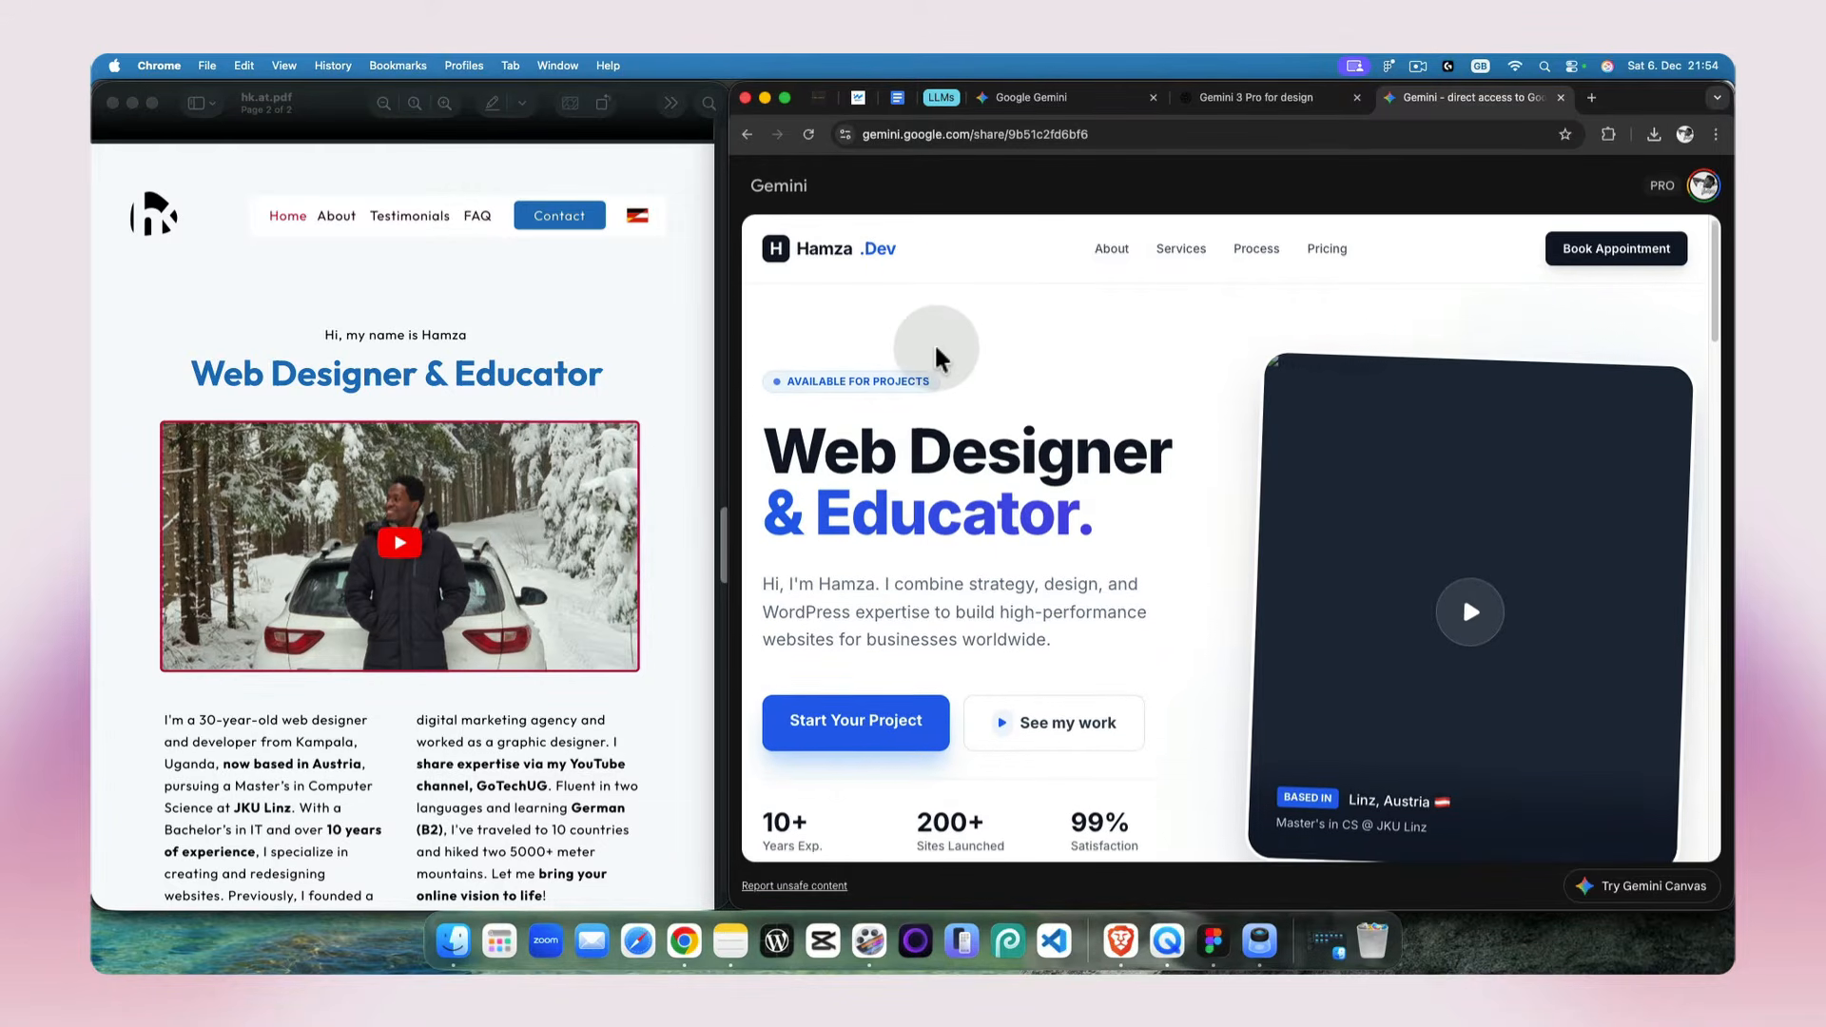
scroll(936, 348, down, 1)
scroll(935, 342, up, 1)
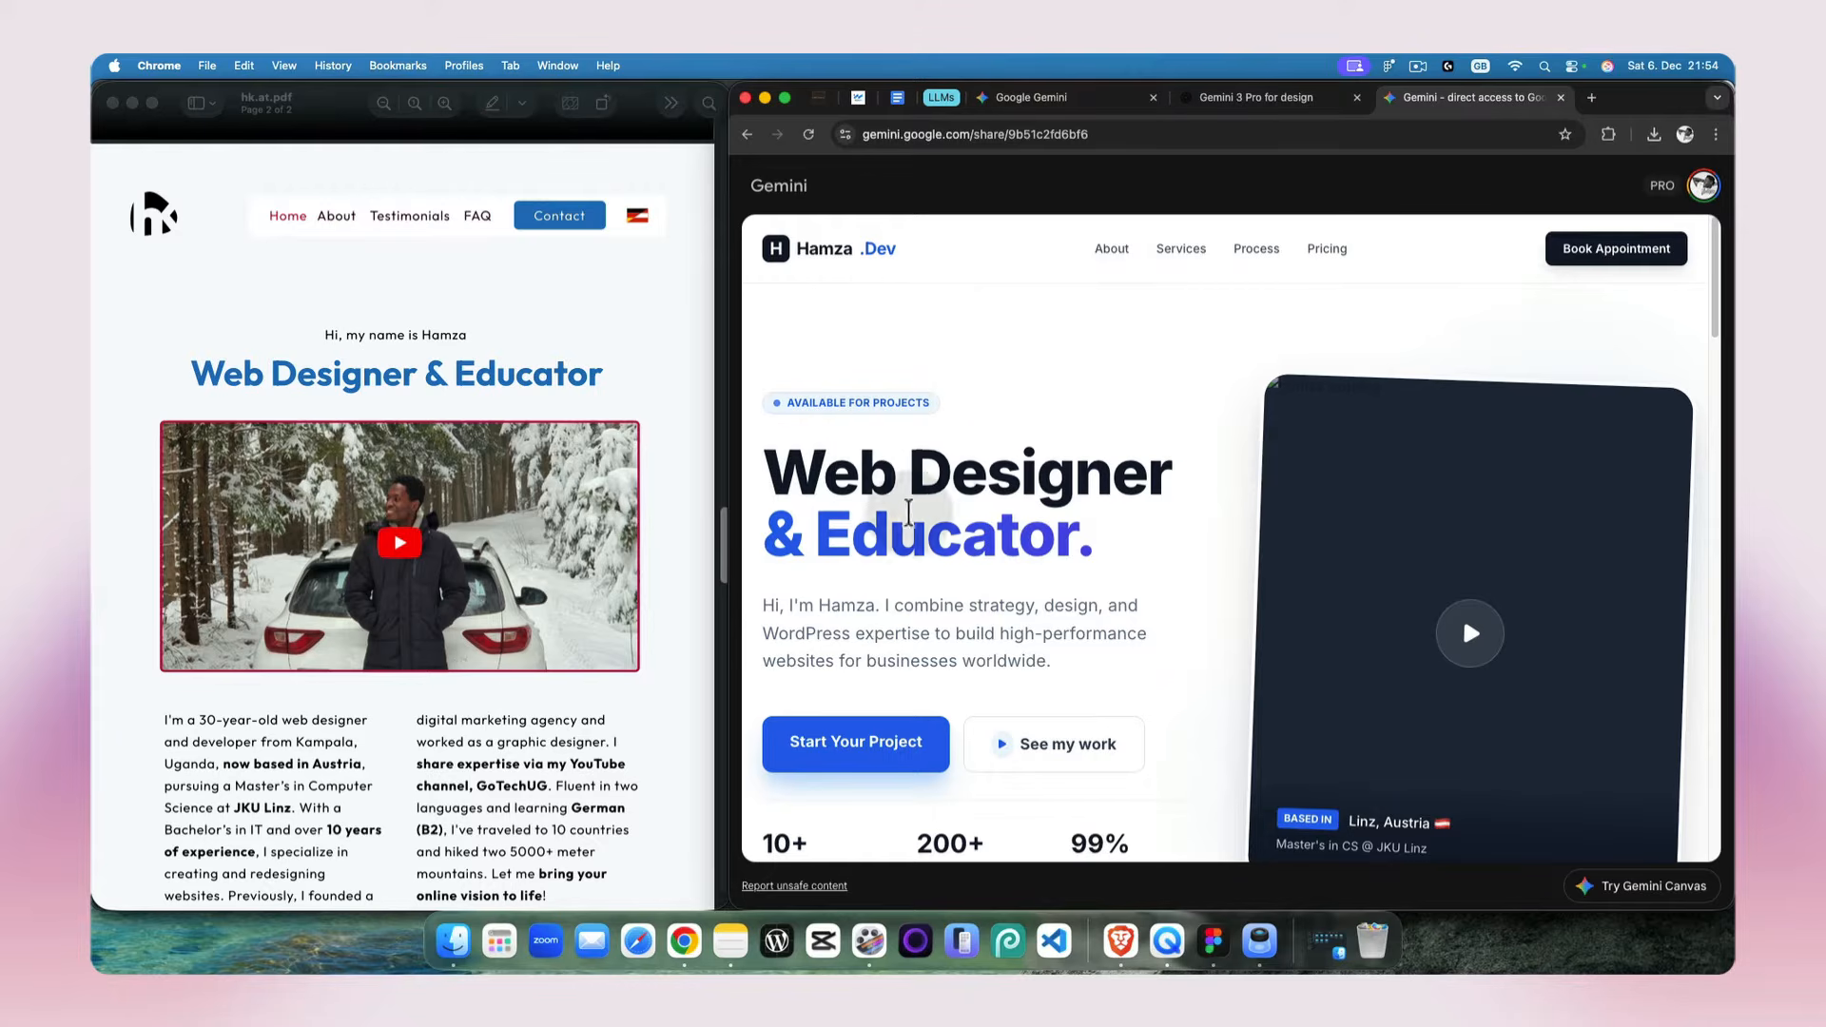
scroll(908, 518, down, 2)
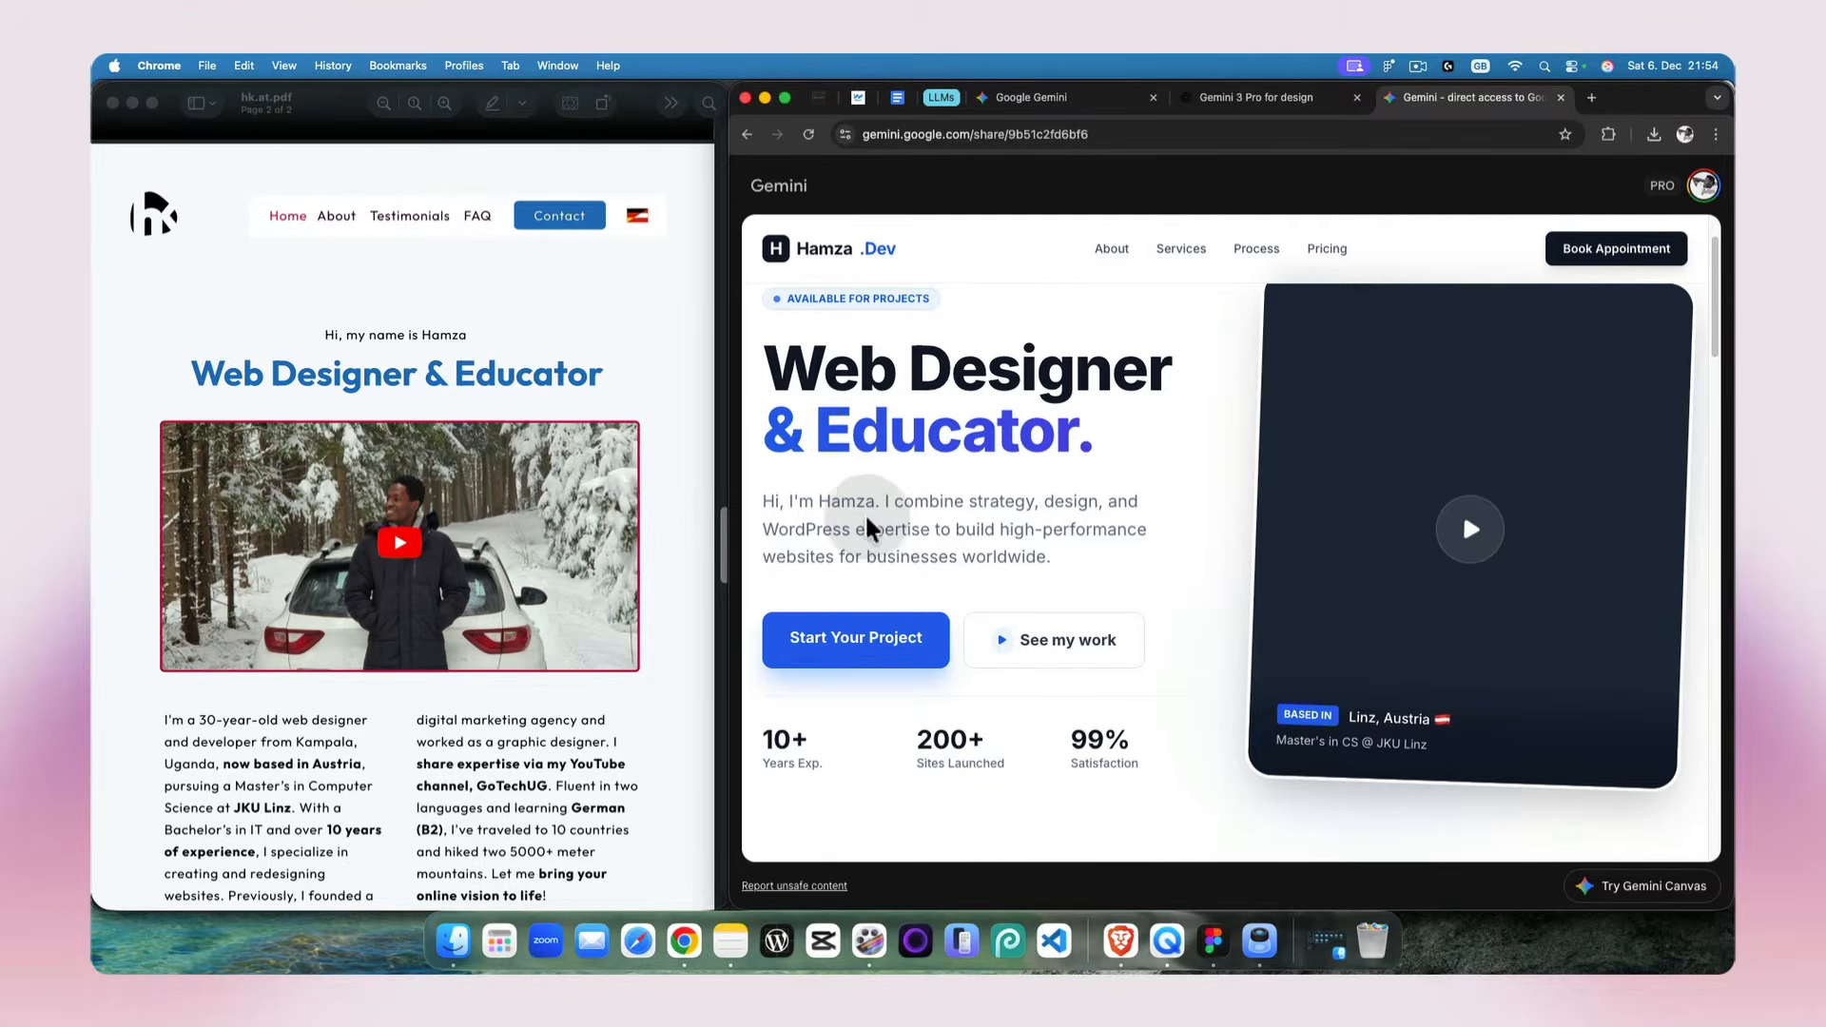
scroll(352, 683, down, 2)
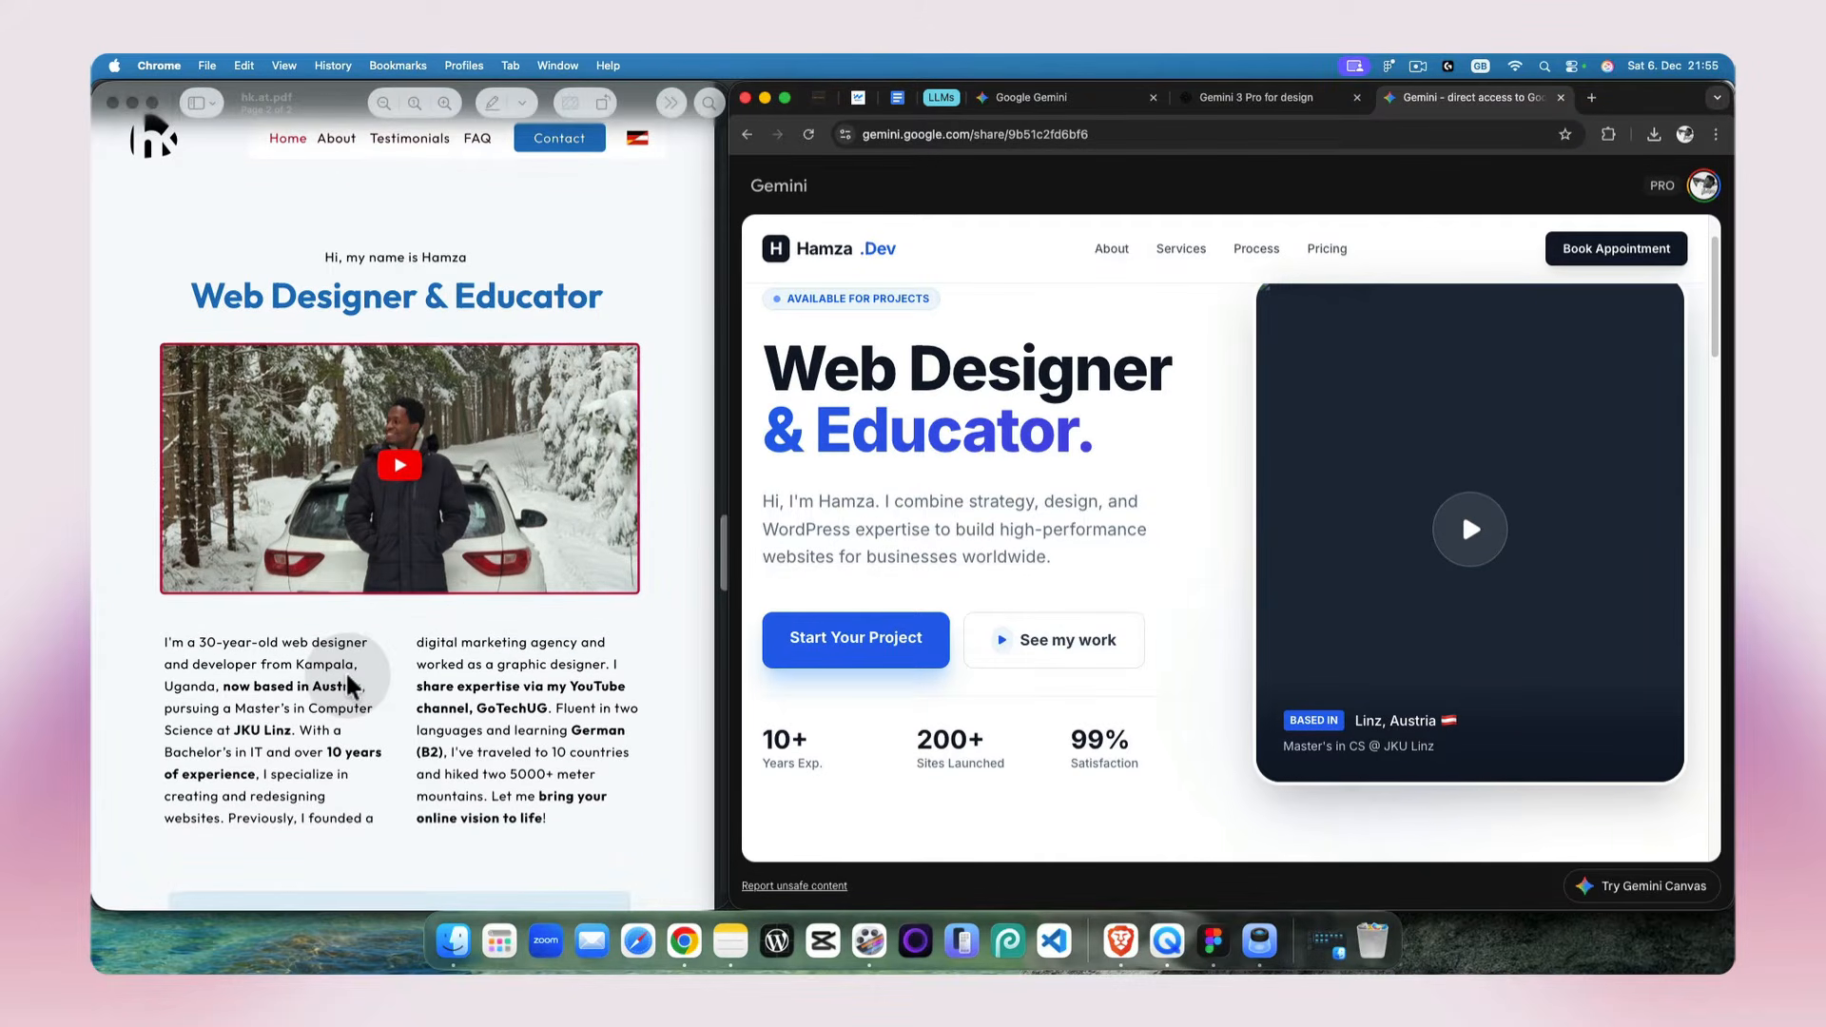
scroll(347, 676, up, 2)
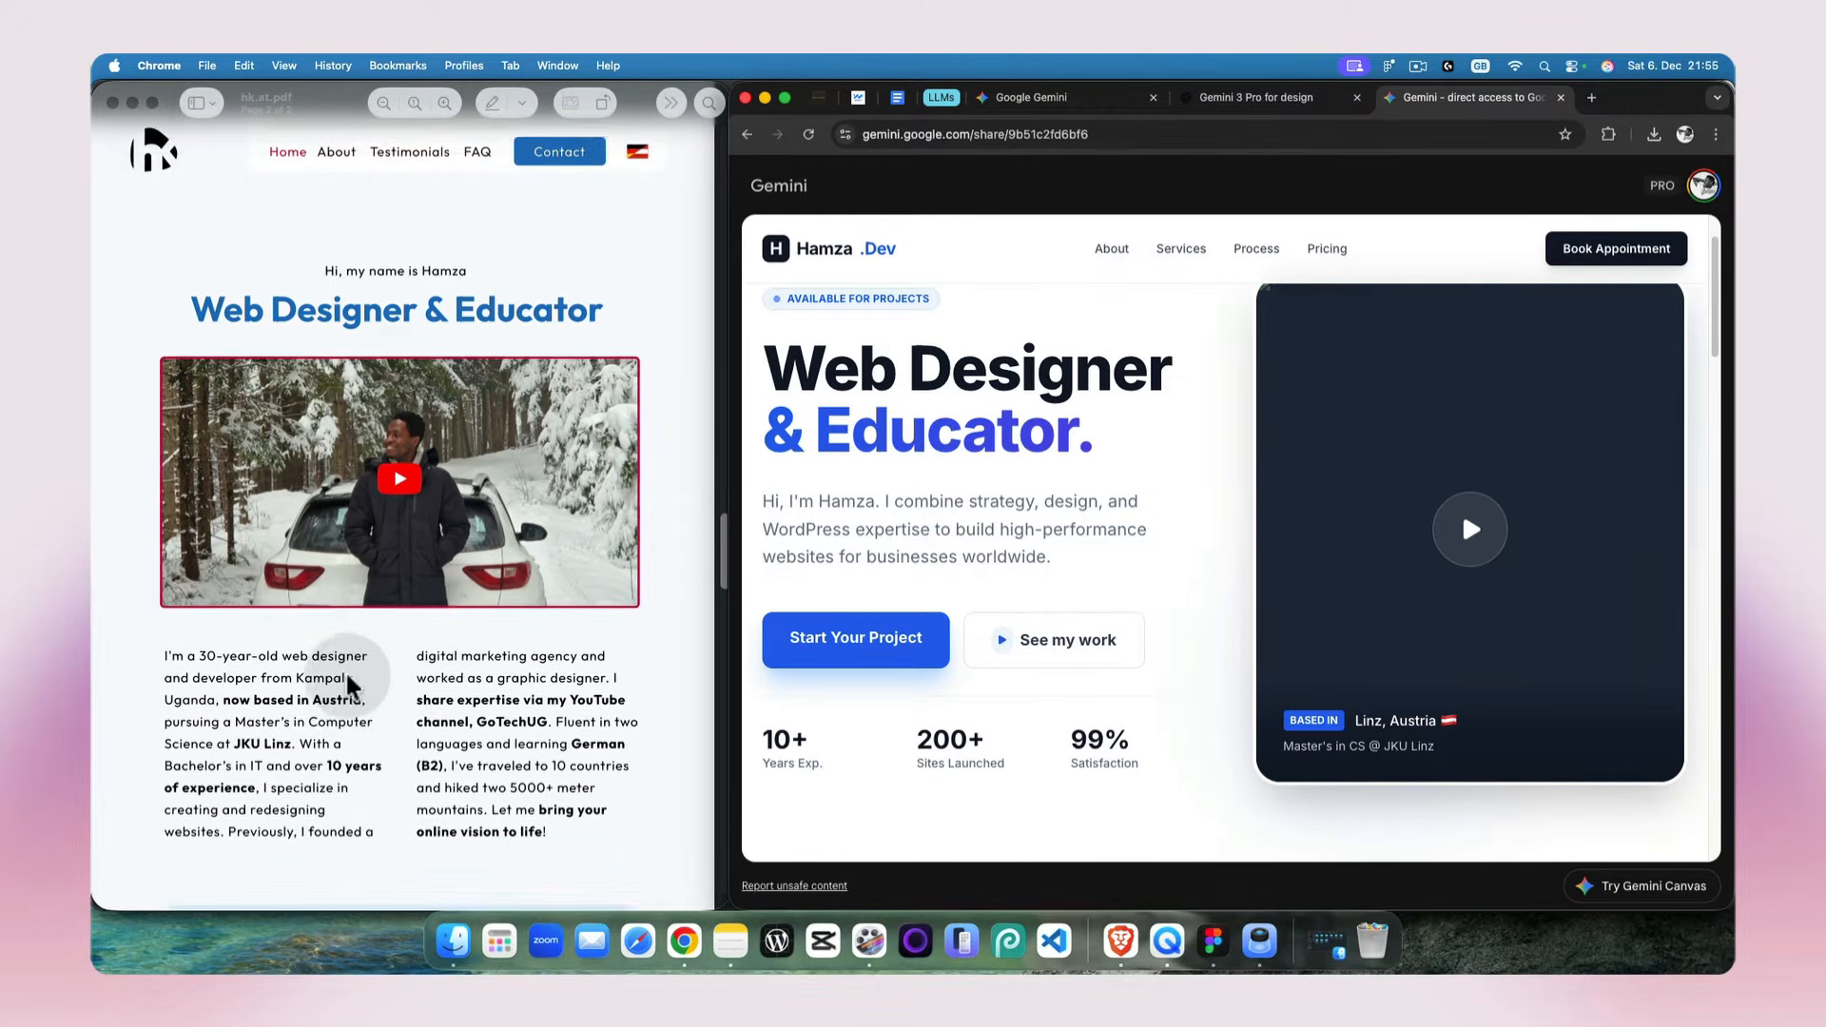
scroll(969, 491, up, 2)
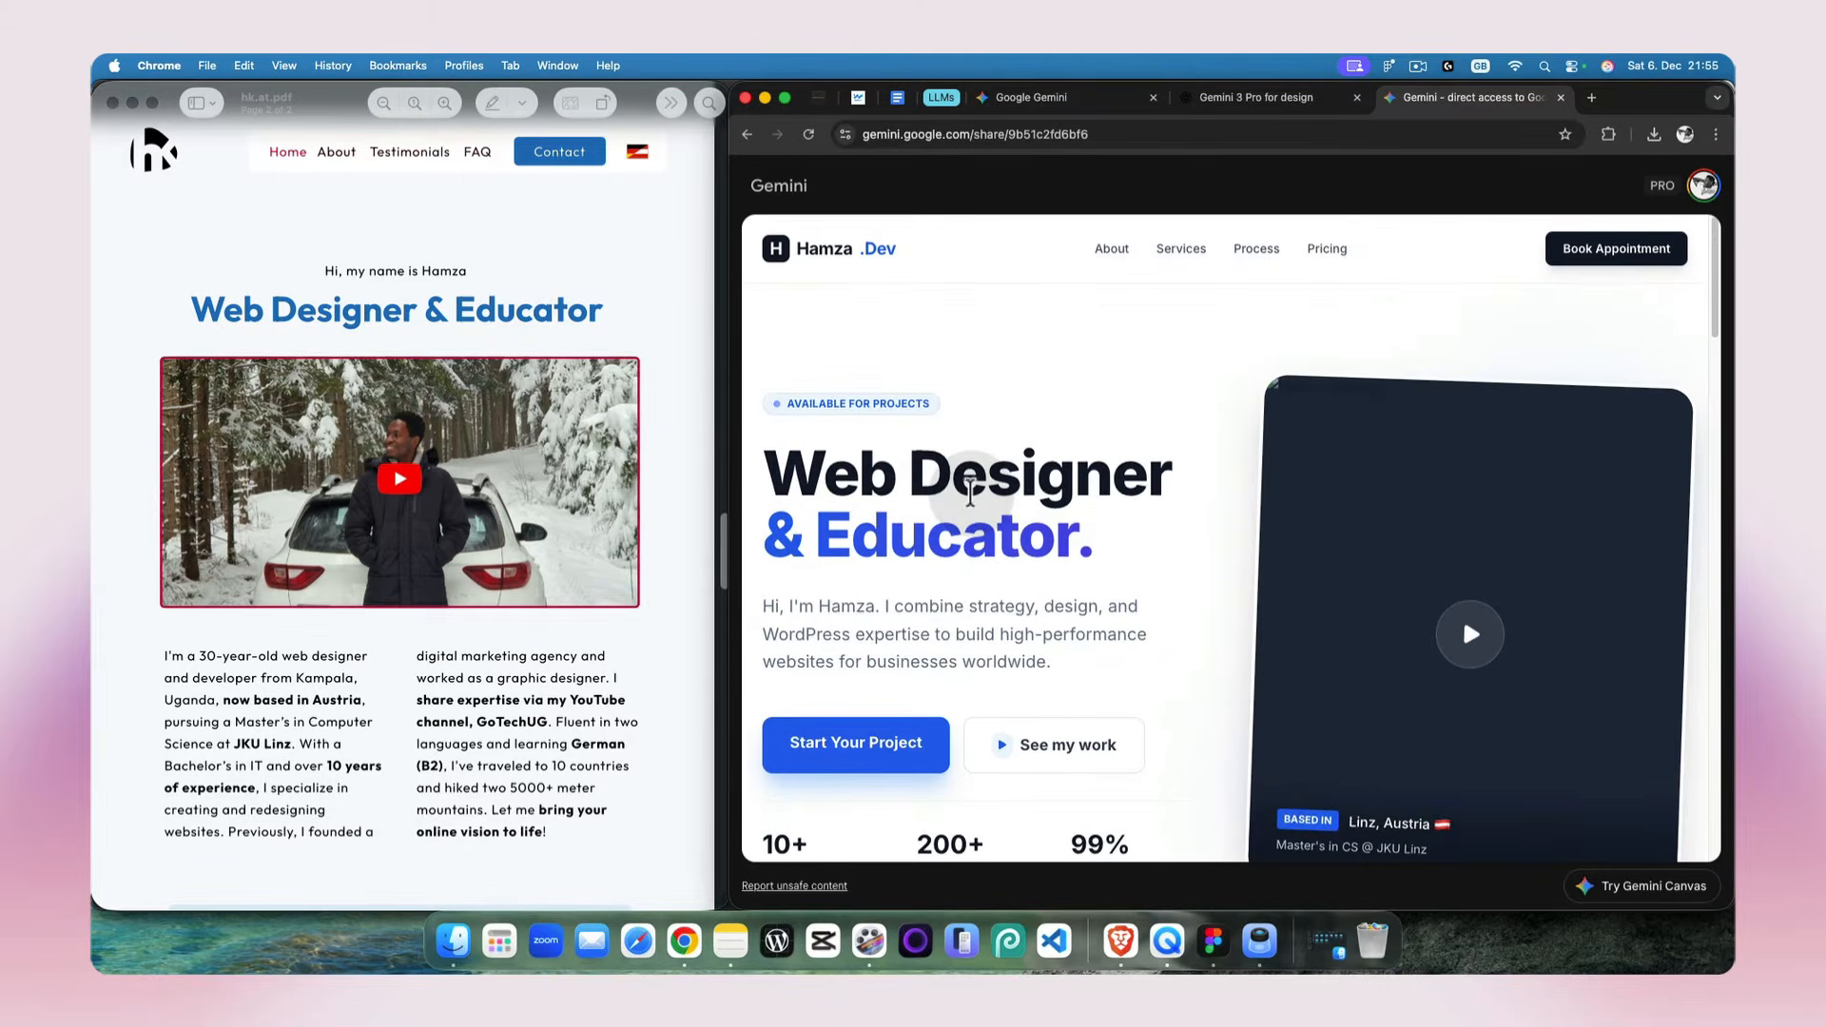
Step: Examine the mockup's hero section, including its project and work buttons, video card and experience statistics
scroll(970, 492, down, 1)
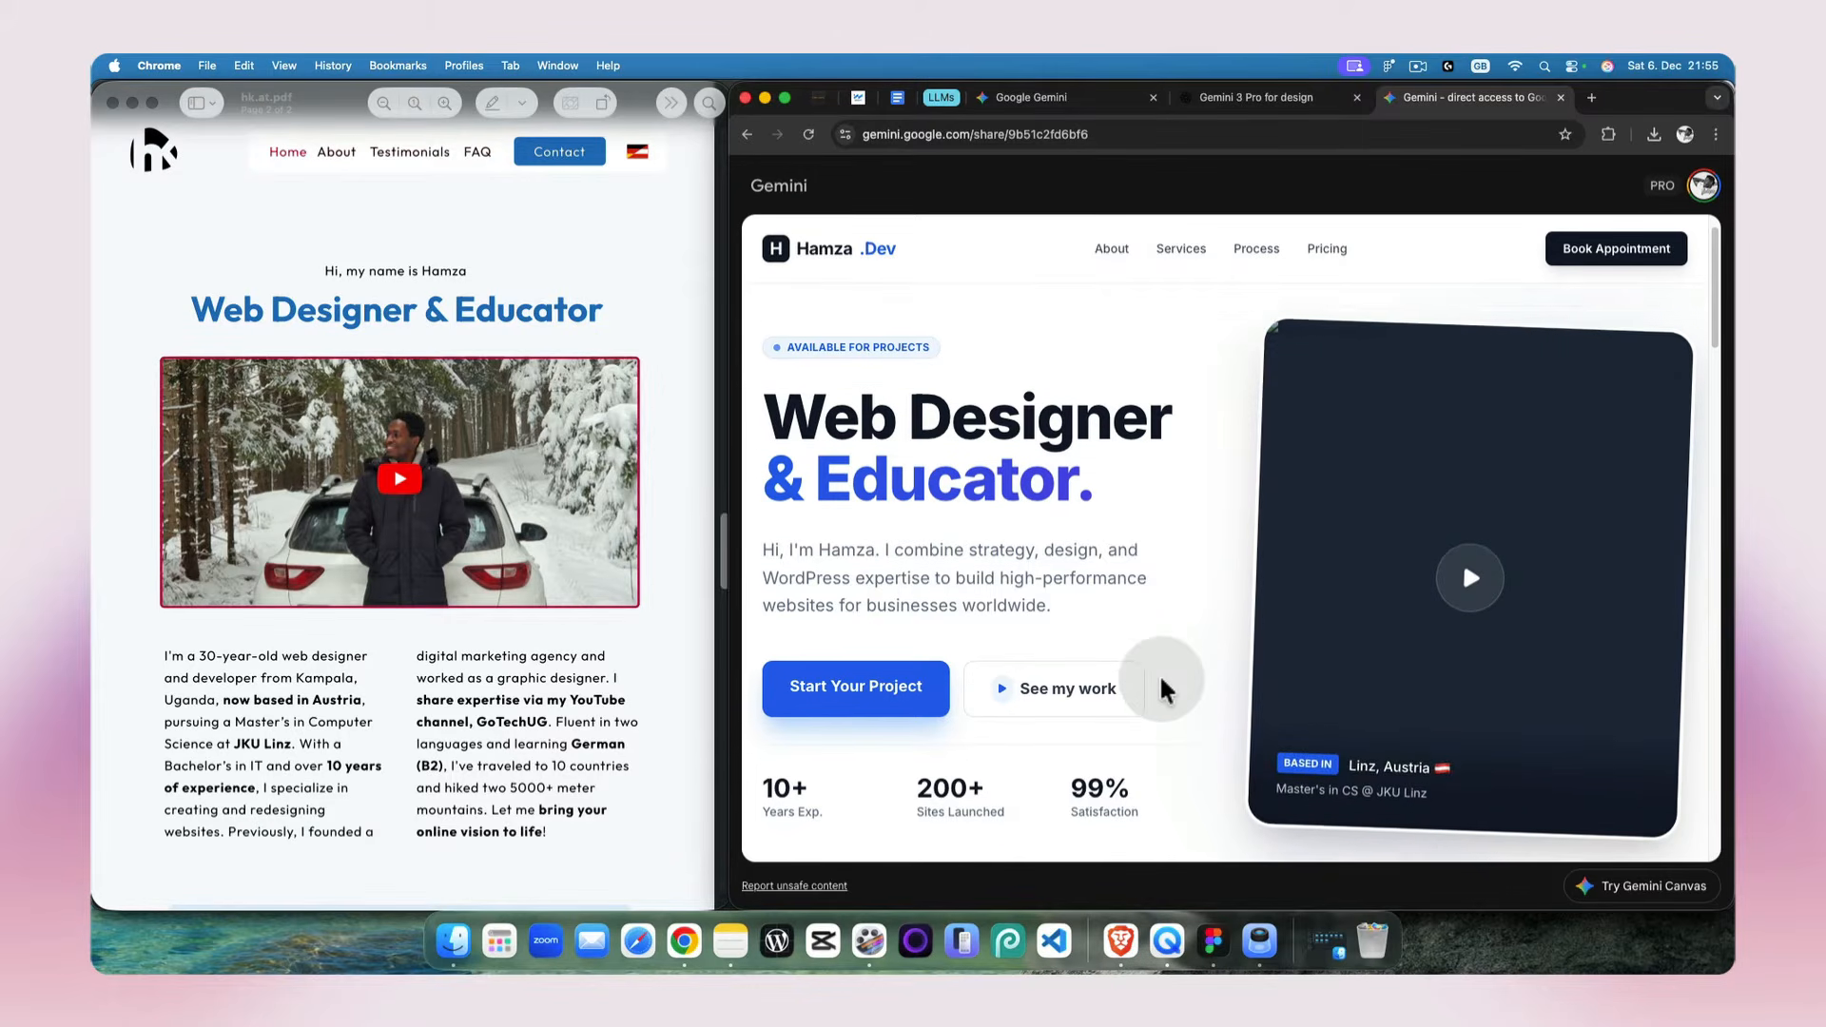
scroll(1164, 687, down, 3)
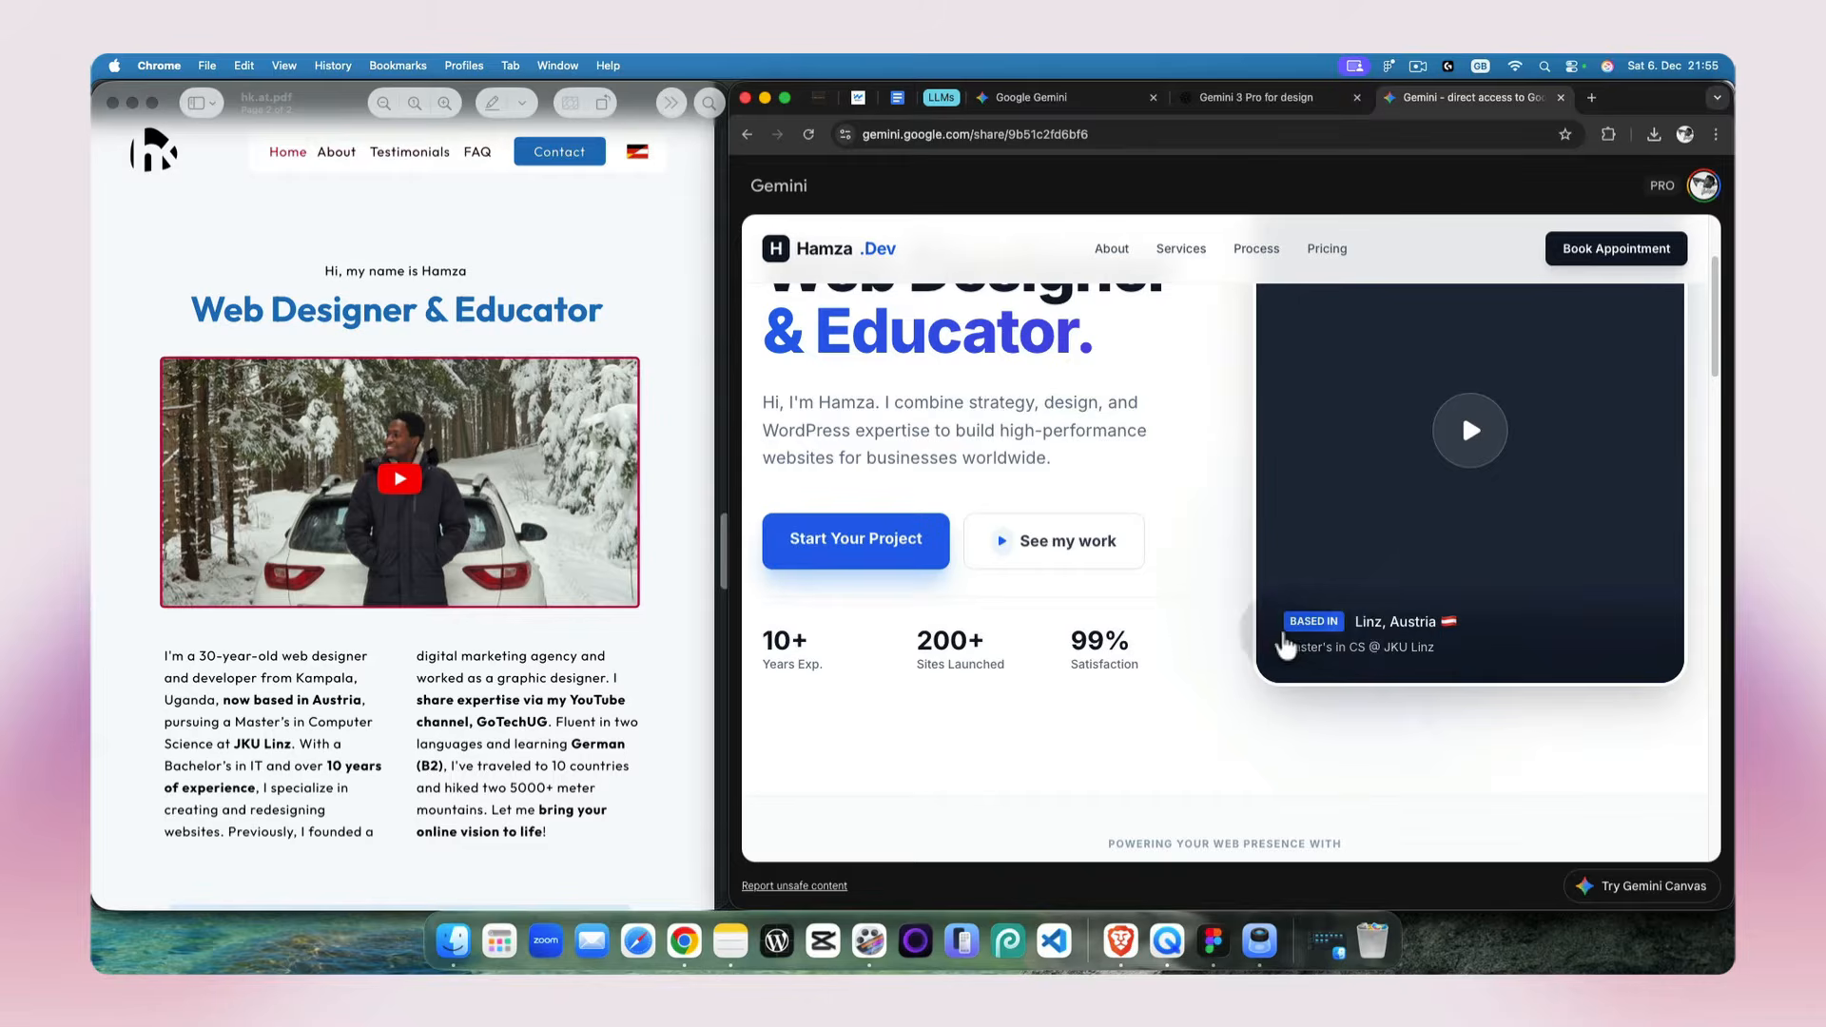
scroll(1093, 712, up, 1)
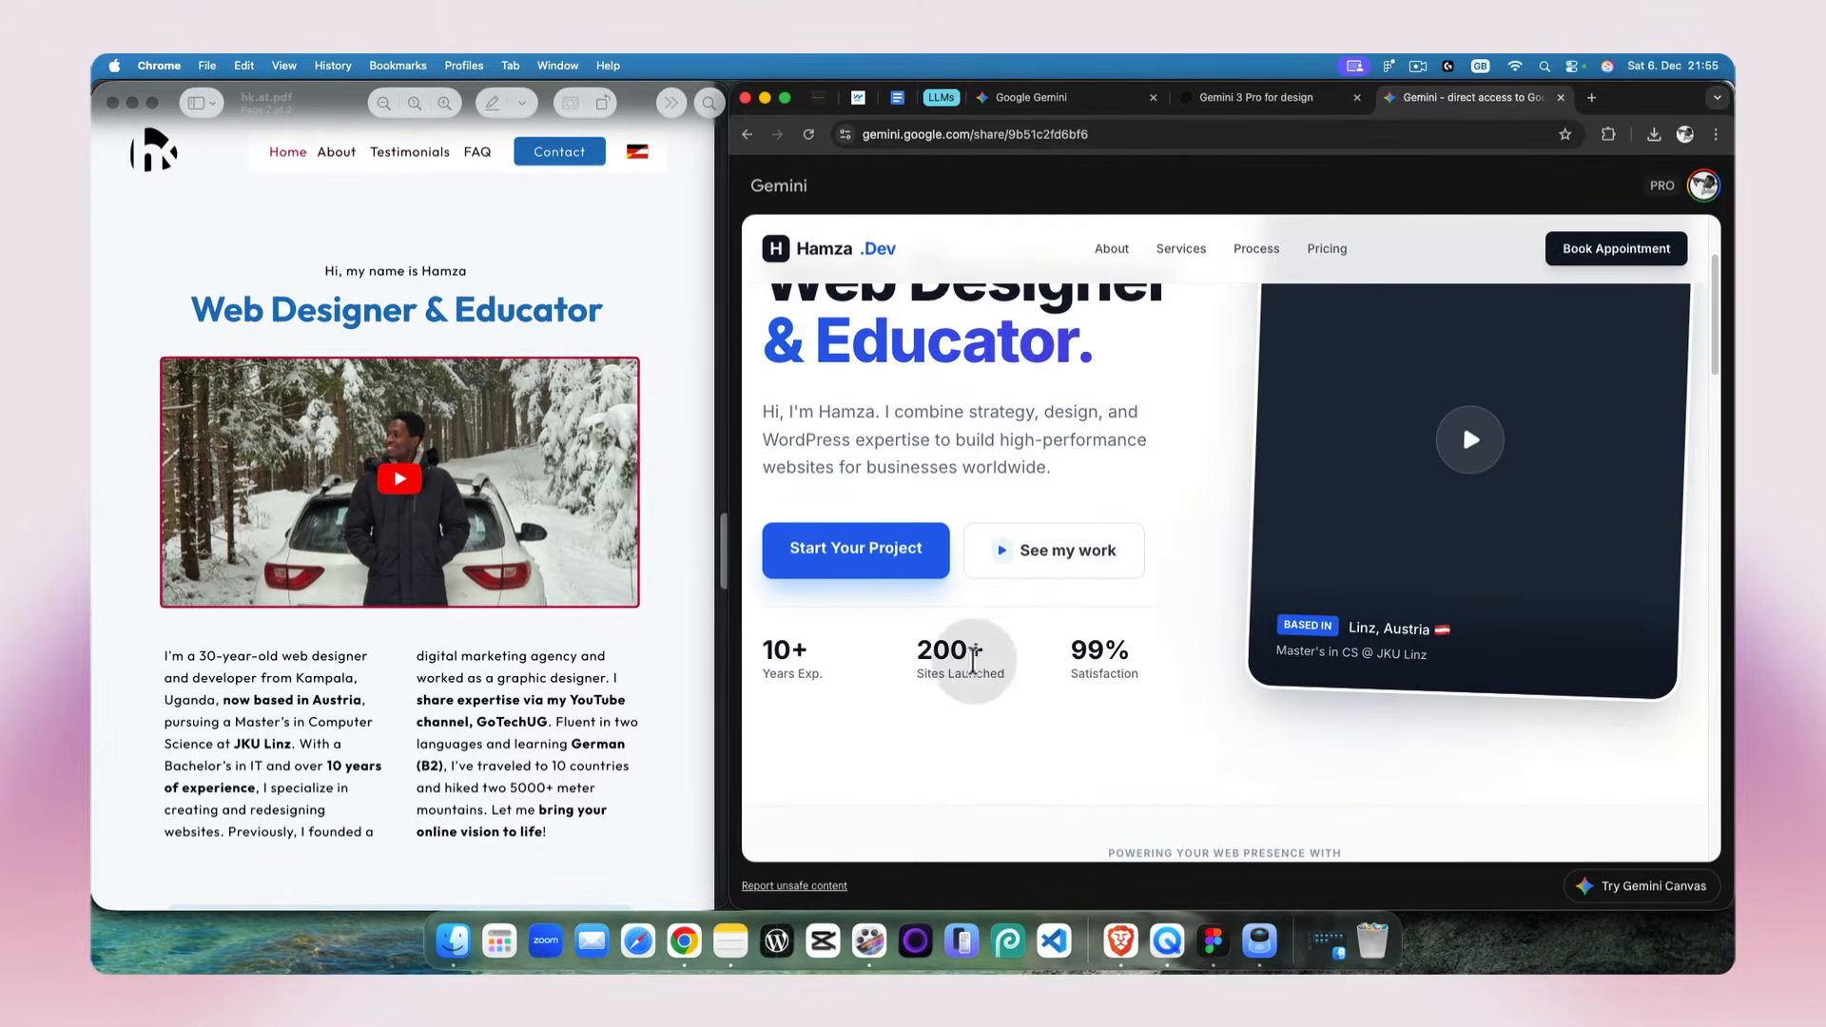
scroll(1031, 678, up, 1)
scroll(1030, 678, up, 3)
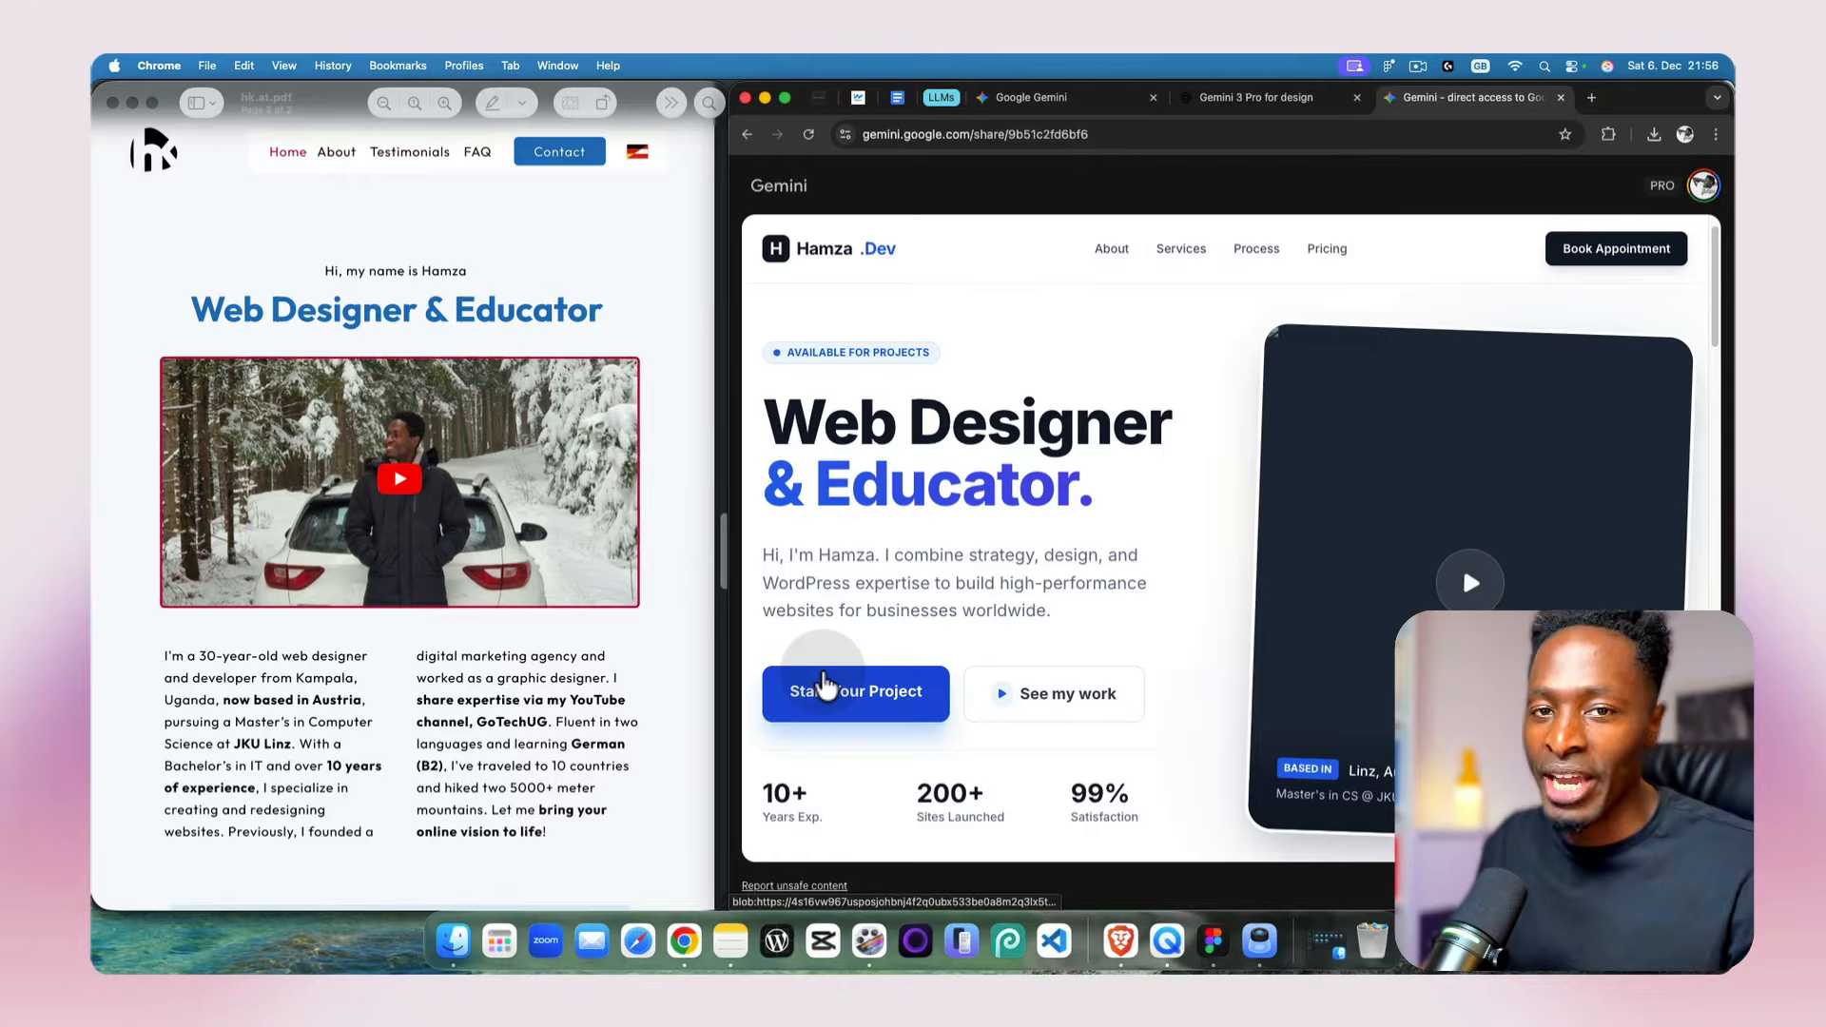
scroll(823, 683, down, 3)
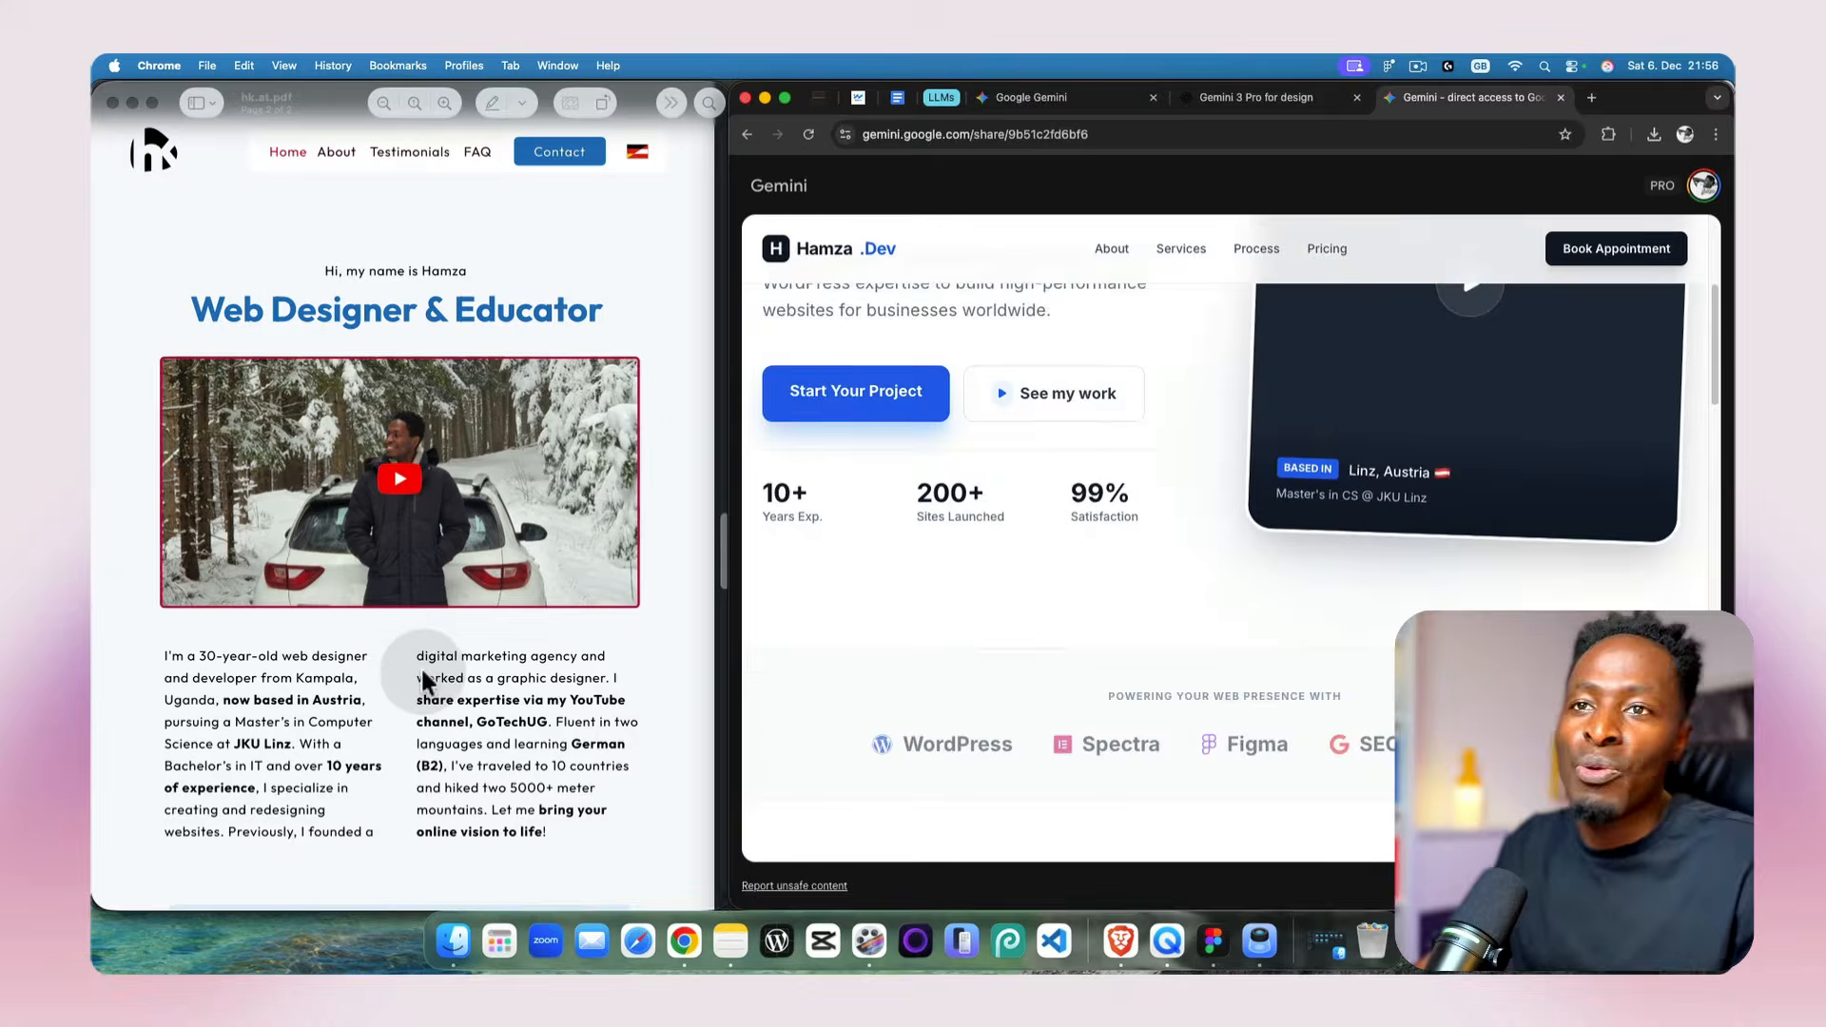
Step: Review the original PDF's two-column biography and the "Need a new website or jump on a call?" appointment banner
scroll(423, 671, down, 1)
scroll(422, 672, down, 5)
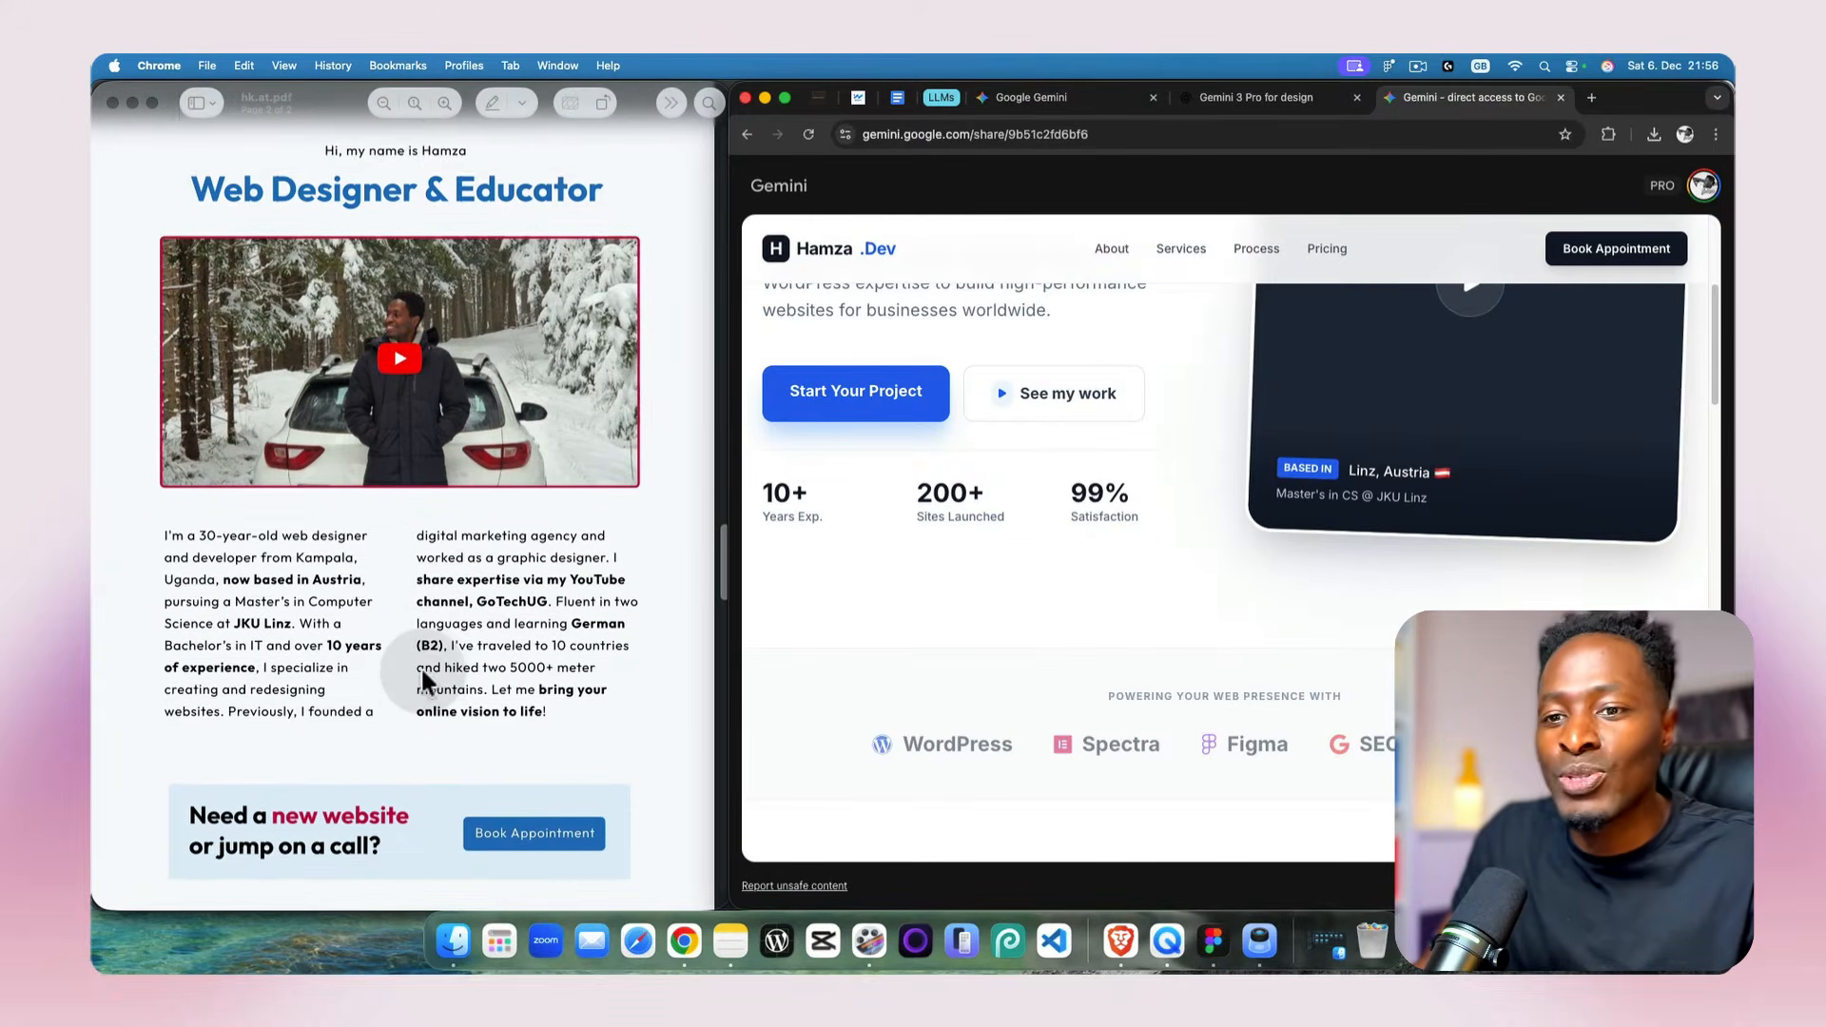
scroll(422, 671, up, 1)
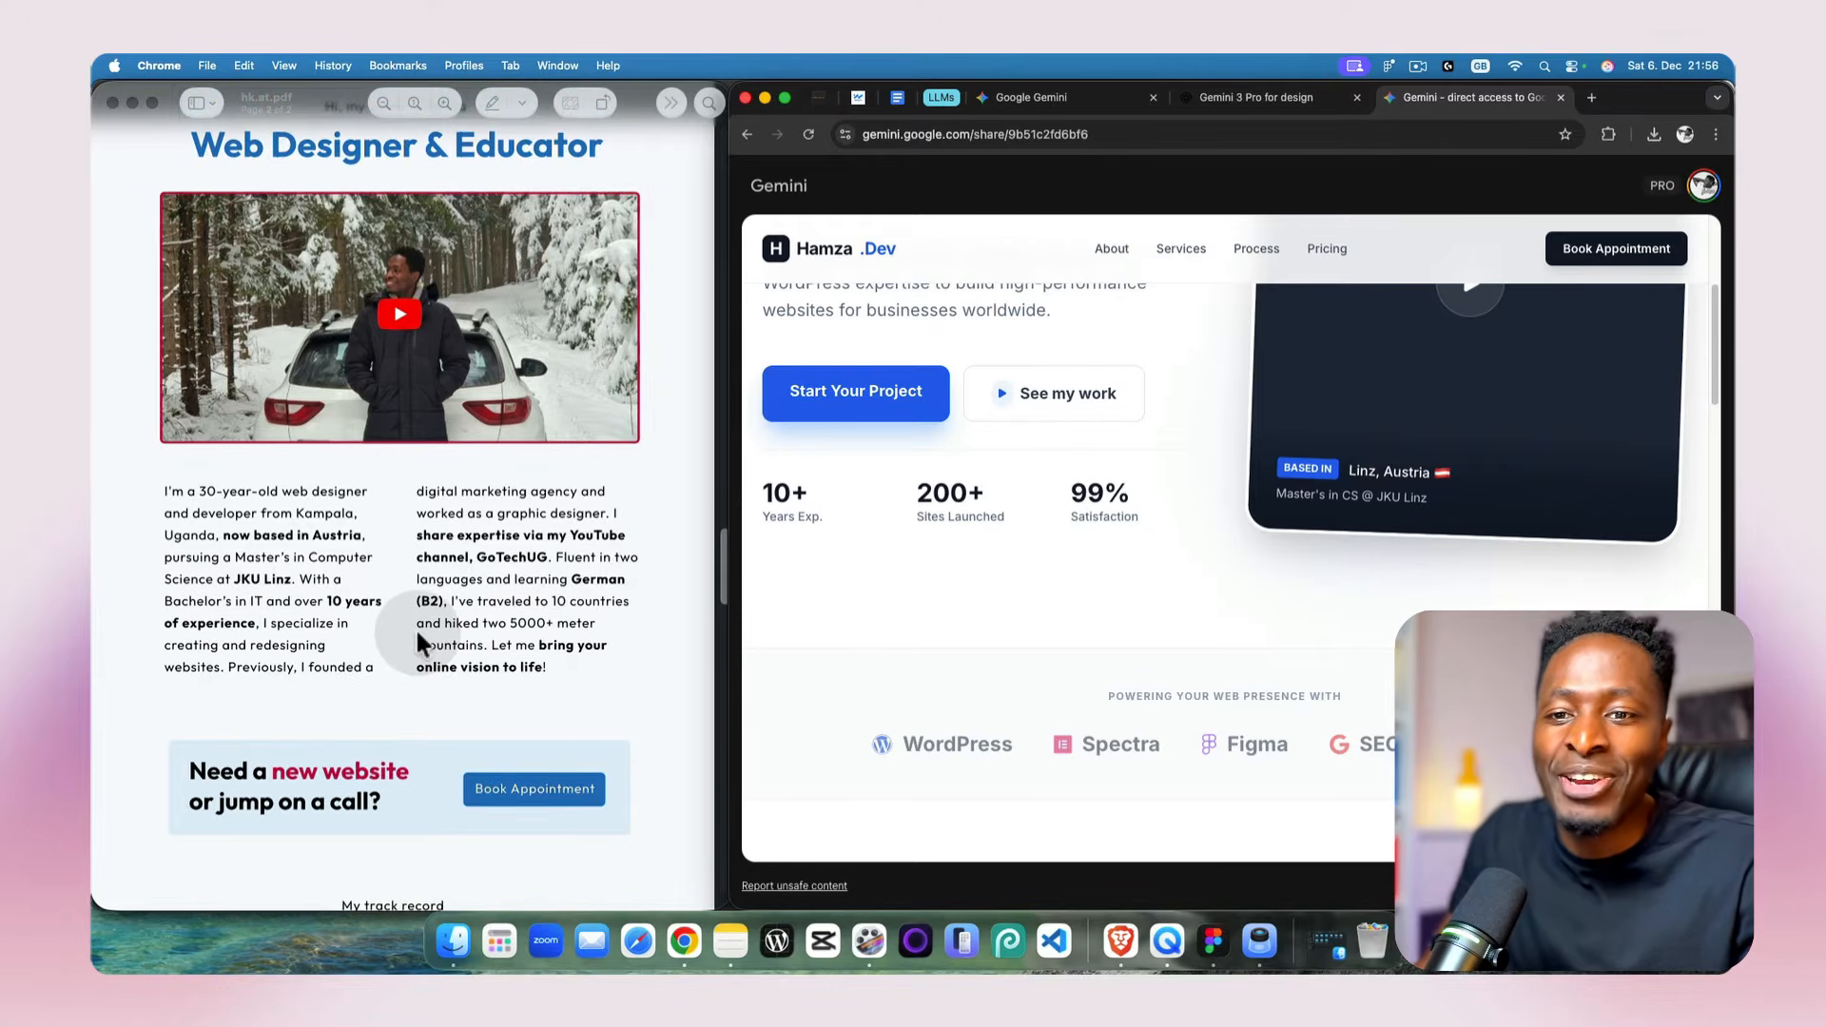
scroll(418, 633, down, 1)
scroll(417, 642, down, 3)
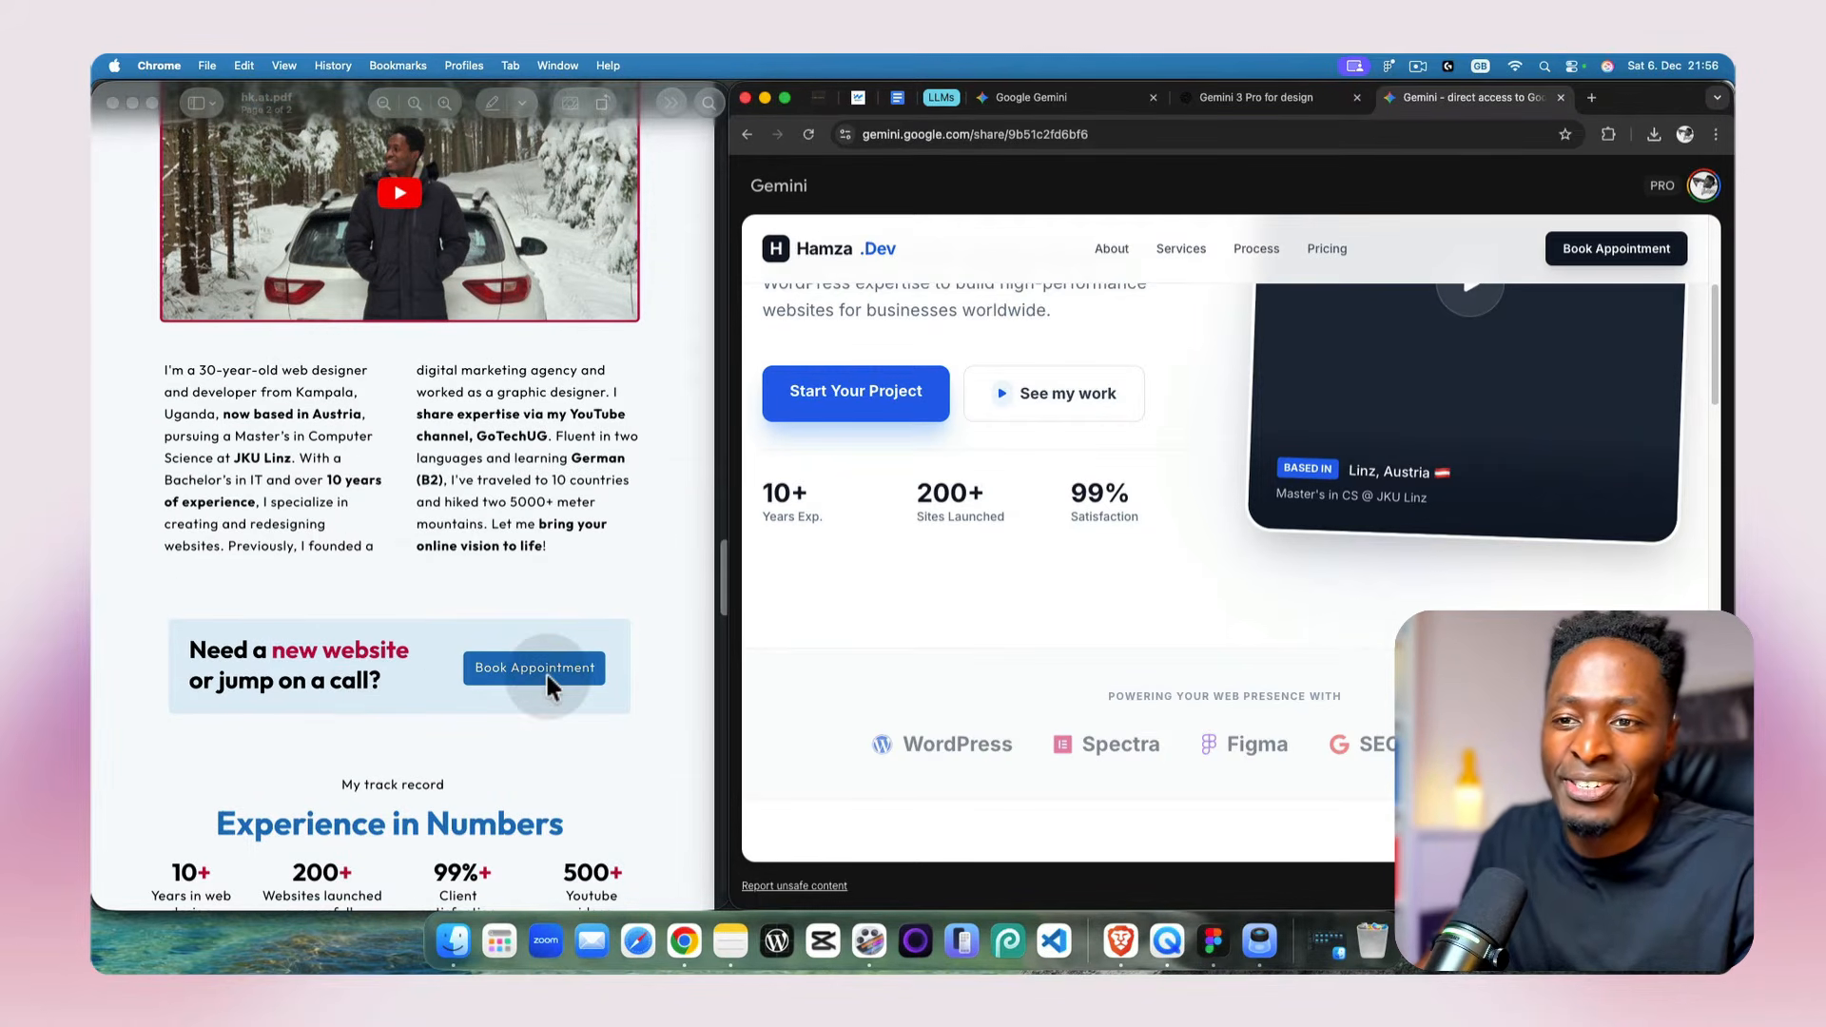
scroll(540, 694, up, 2)
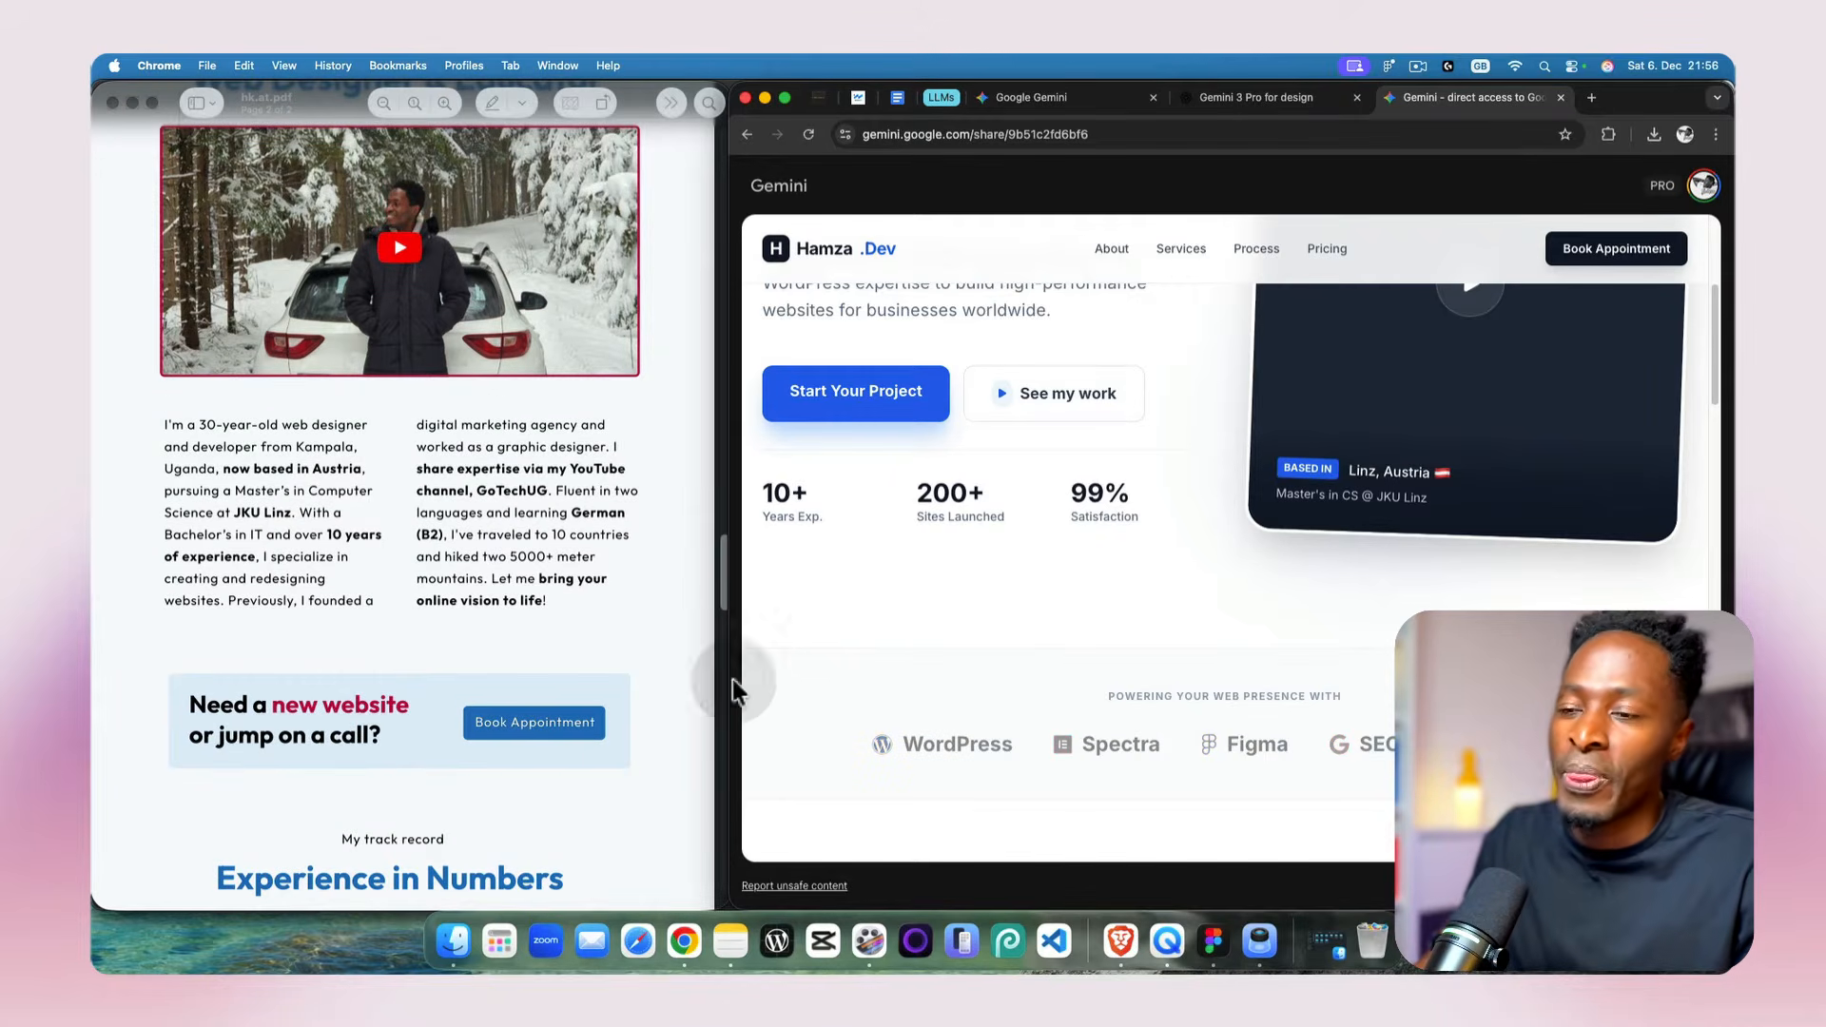
Step: Compare the mockup's "Book Appointment" and "Start Your Project" buttons with the original's appointment banner
scroll(843, 658, up, 5)
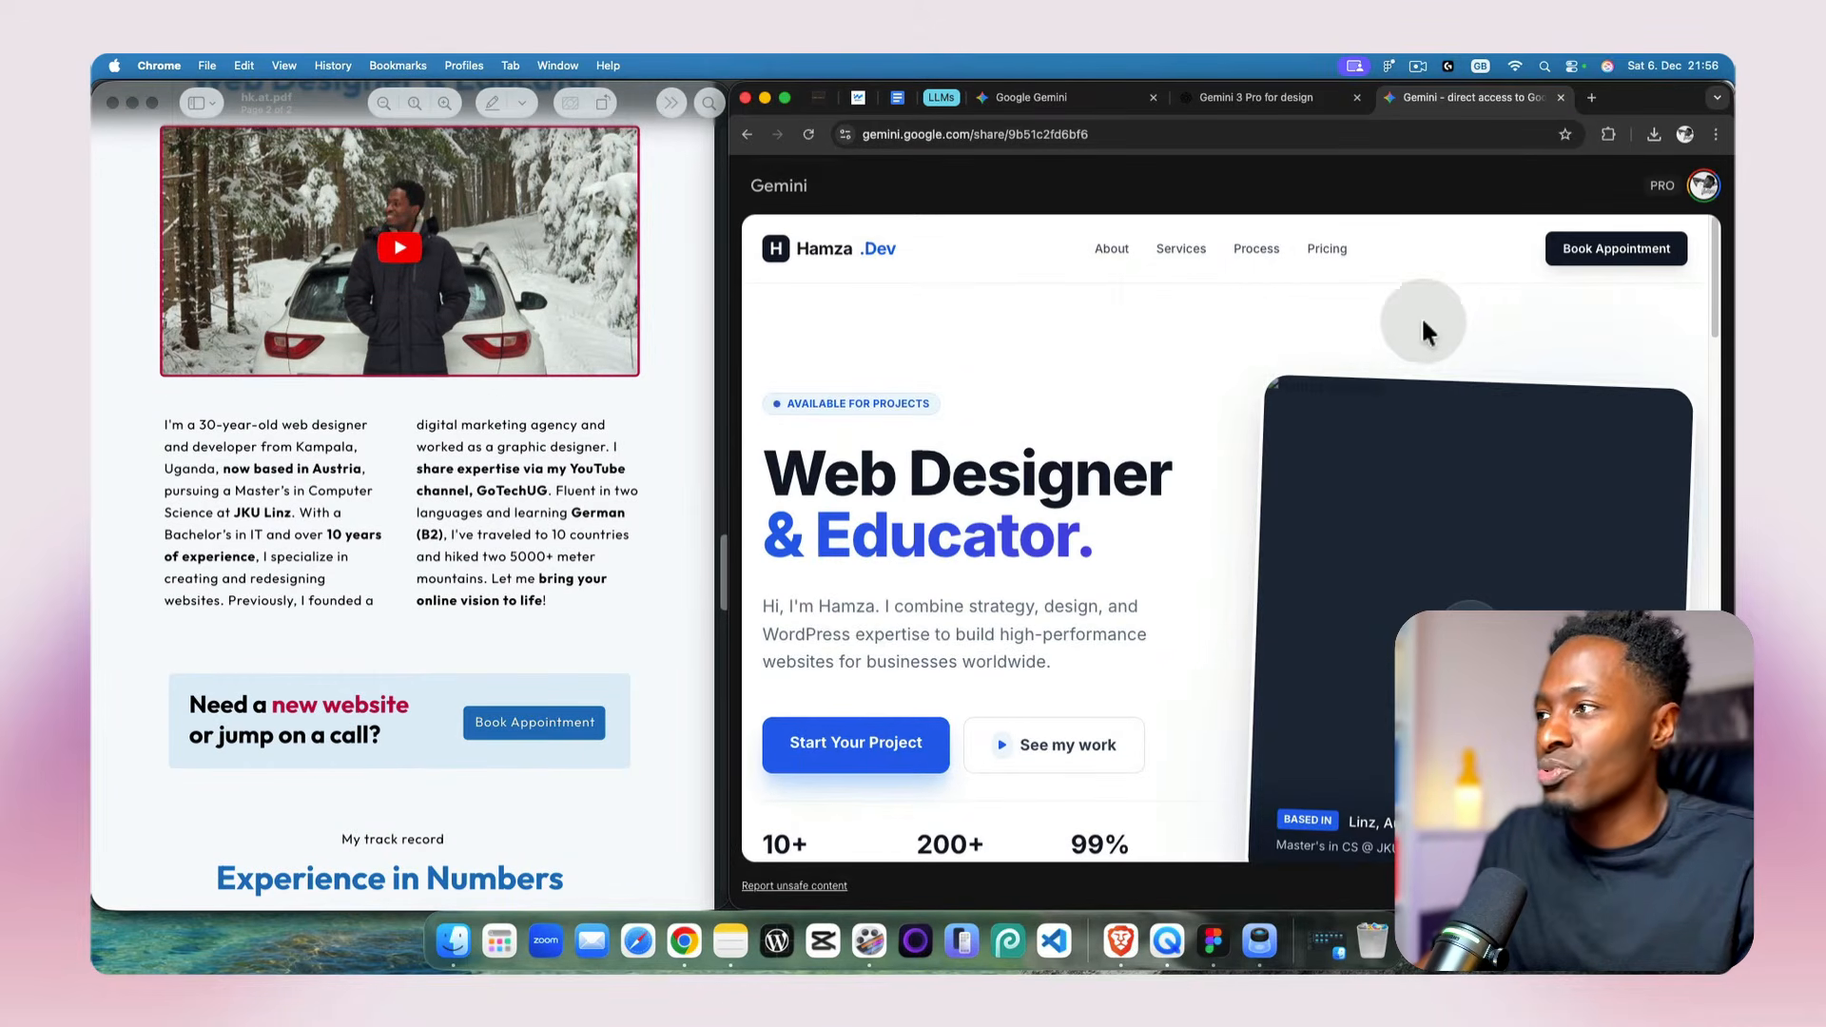
scroll(1065, 604, down, 3)
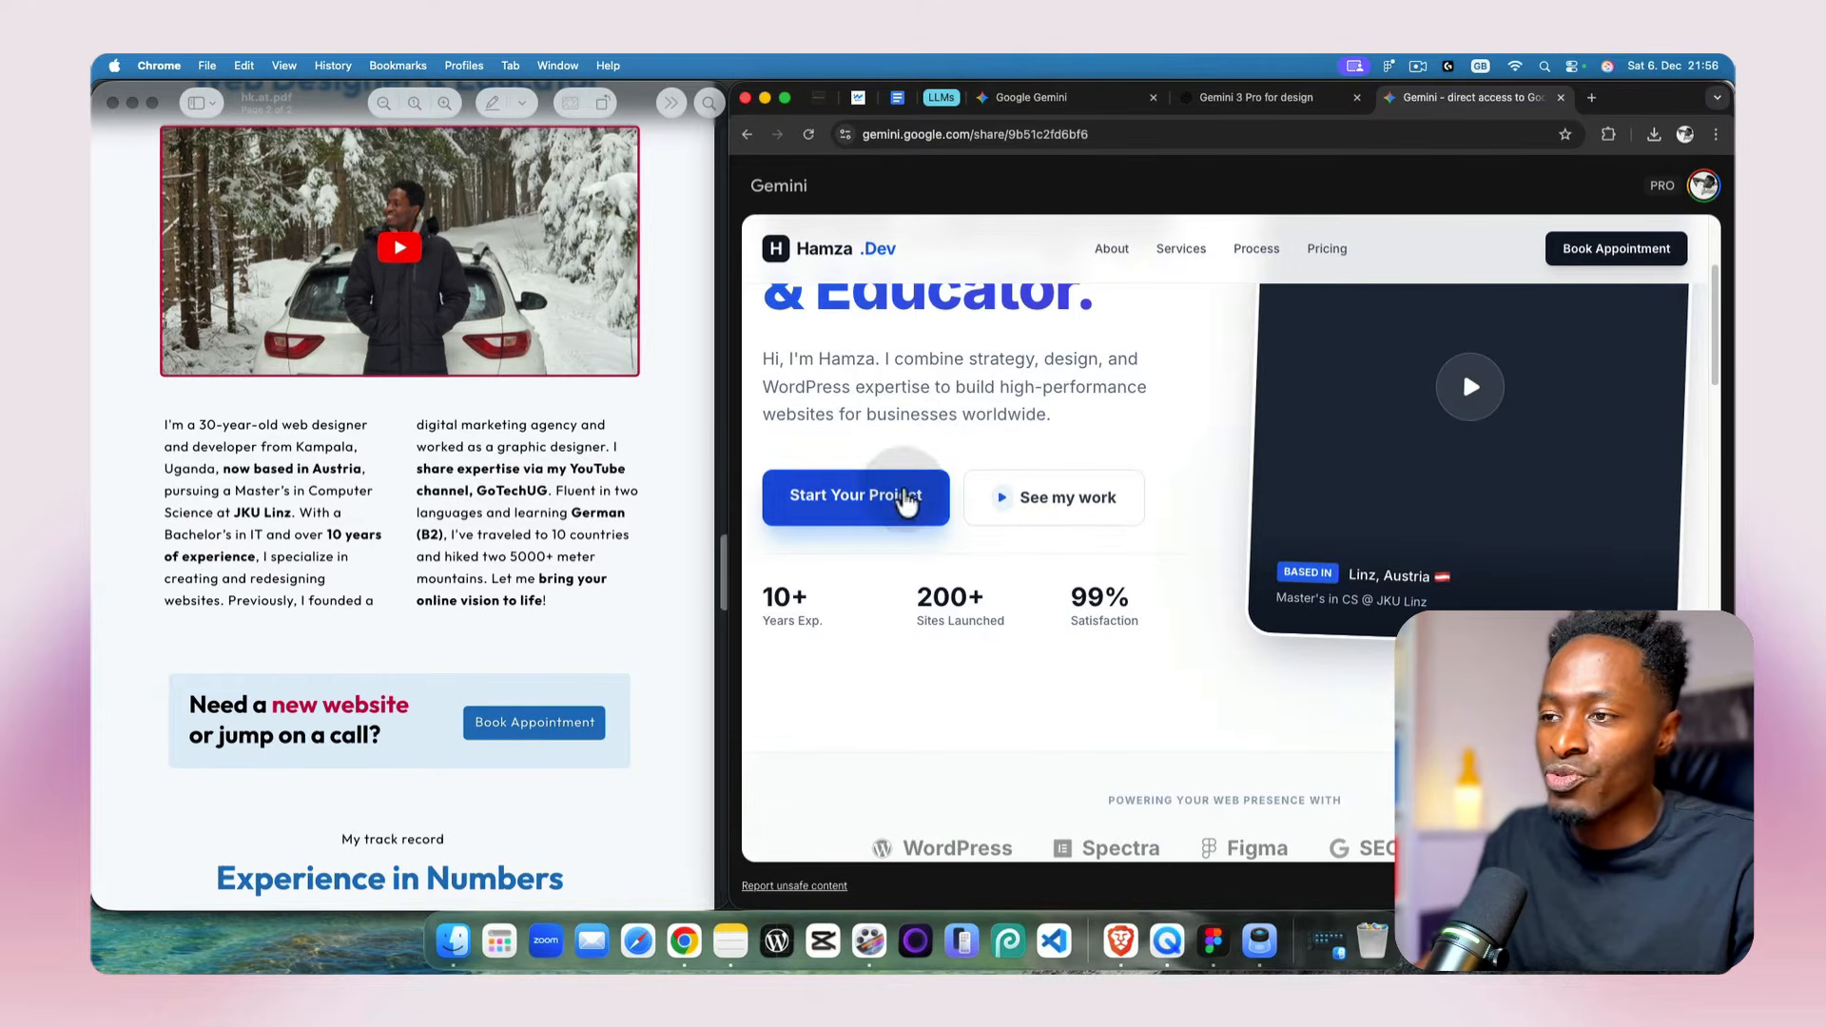
scroll(762, 523, up, 3)
scroll(1053, 660, down, 6)
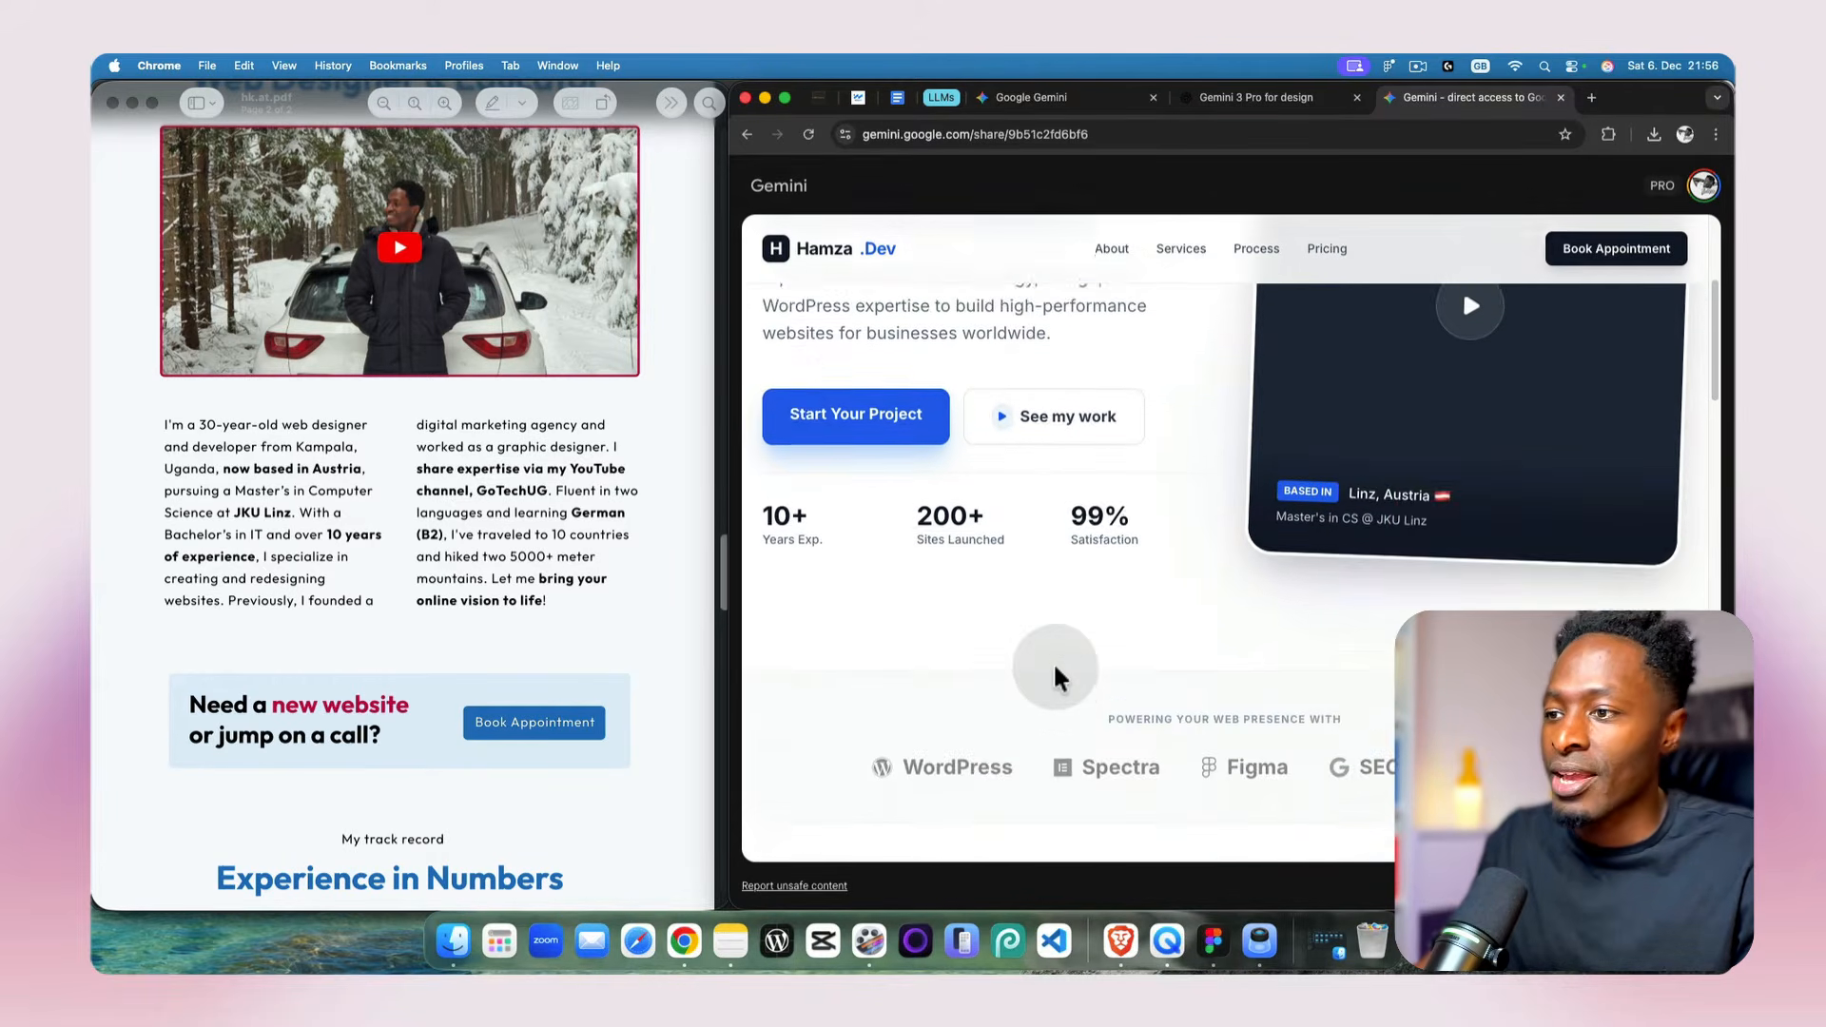
Step: Compare the PDF's "Experience in Numbers" section with the statistics row in the mockup's hero
scroll(306, 638, down, 4)
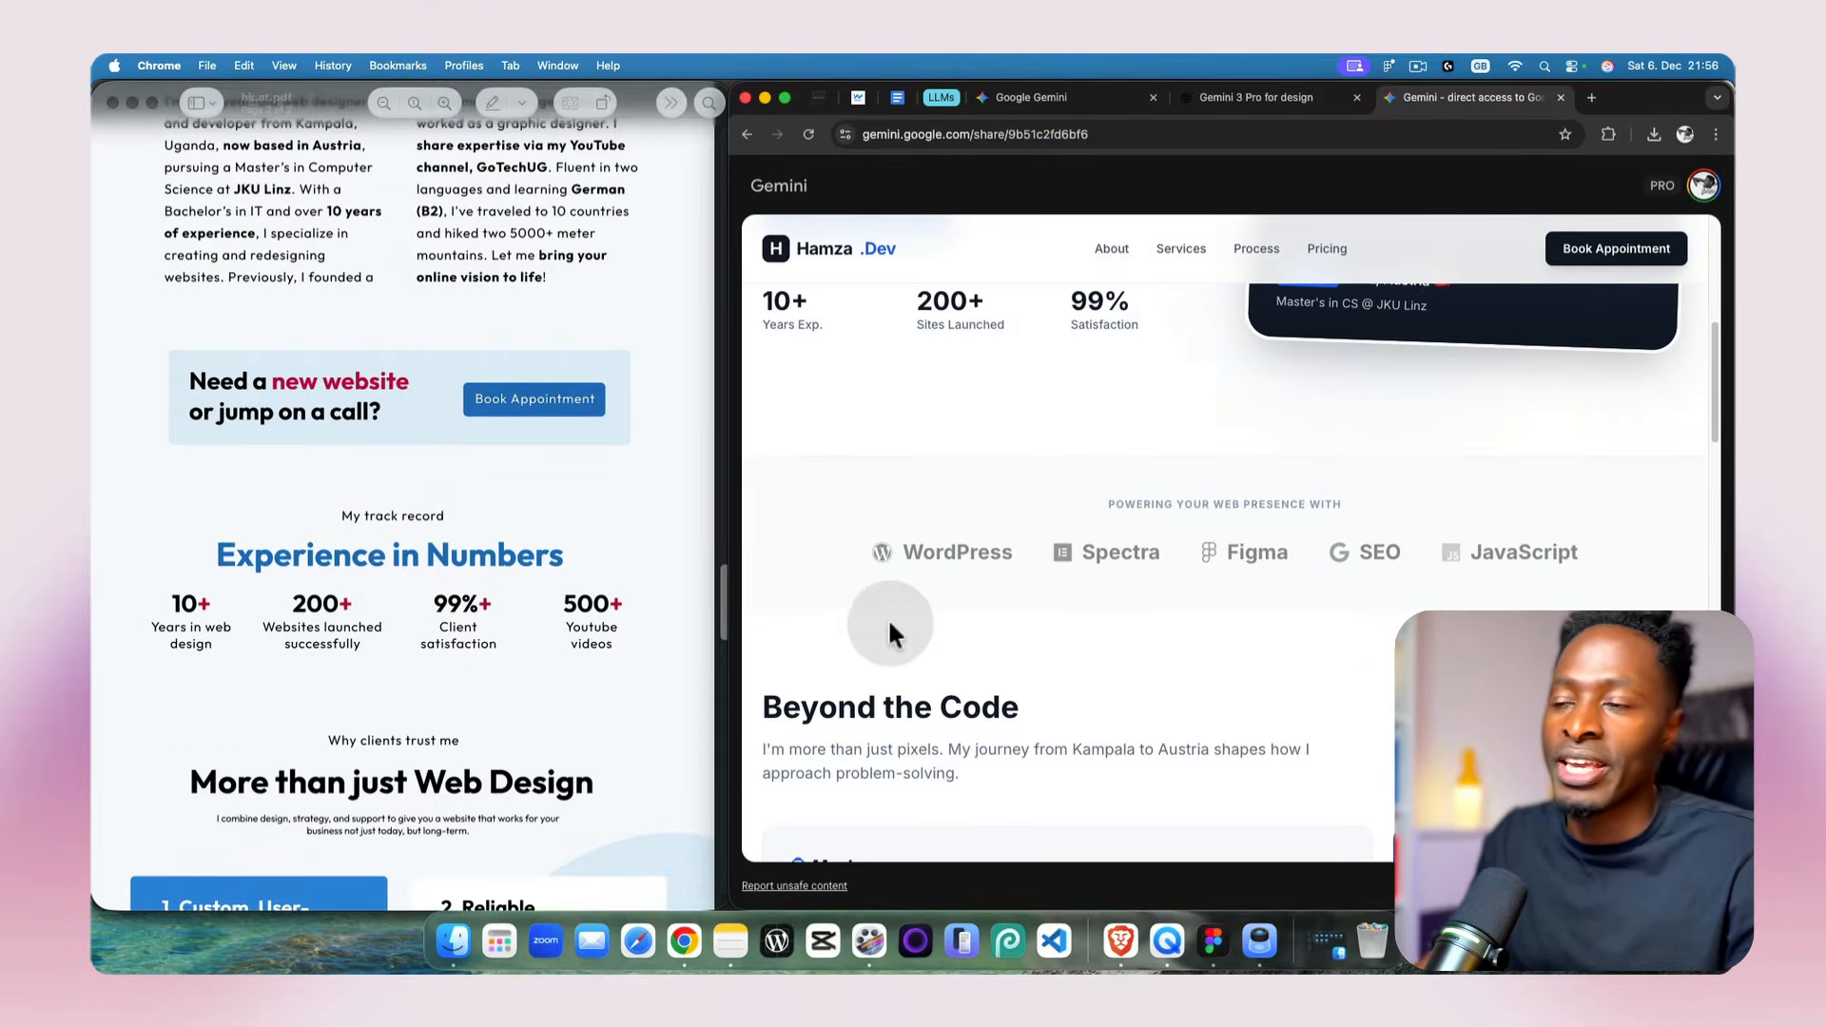
scroll(914, 514, up, 6)
scroll(919, 485, down, 5)
scroll(918, 440, up, 2)
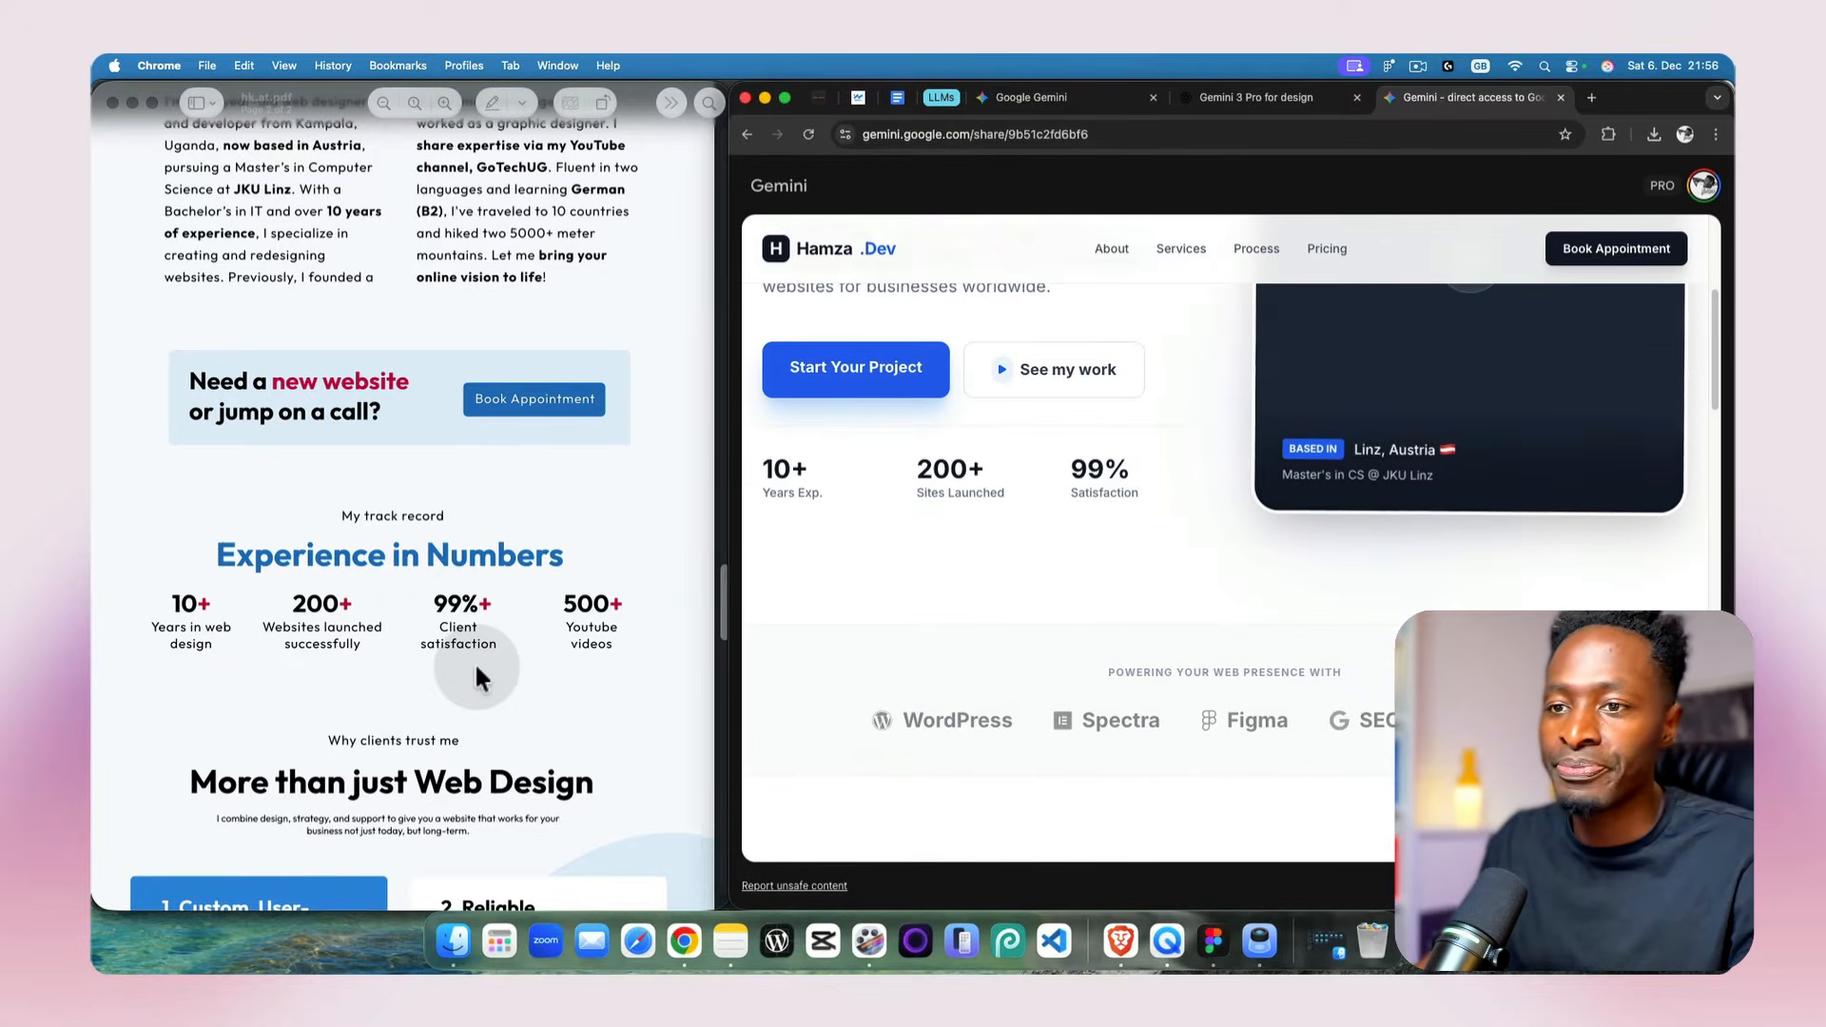
scroll(493, 851, down, 2)
scroll(491, 835, down, 5)
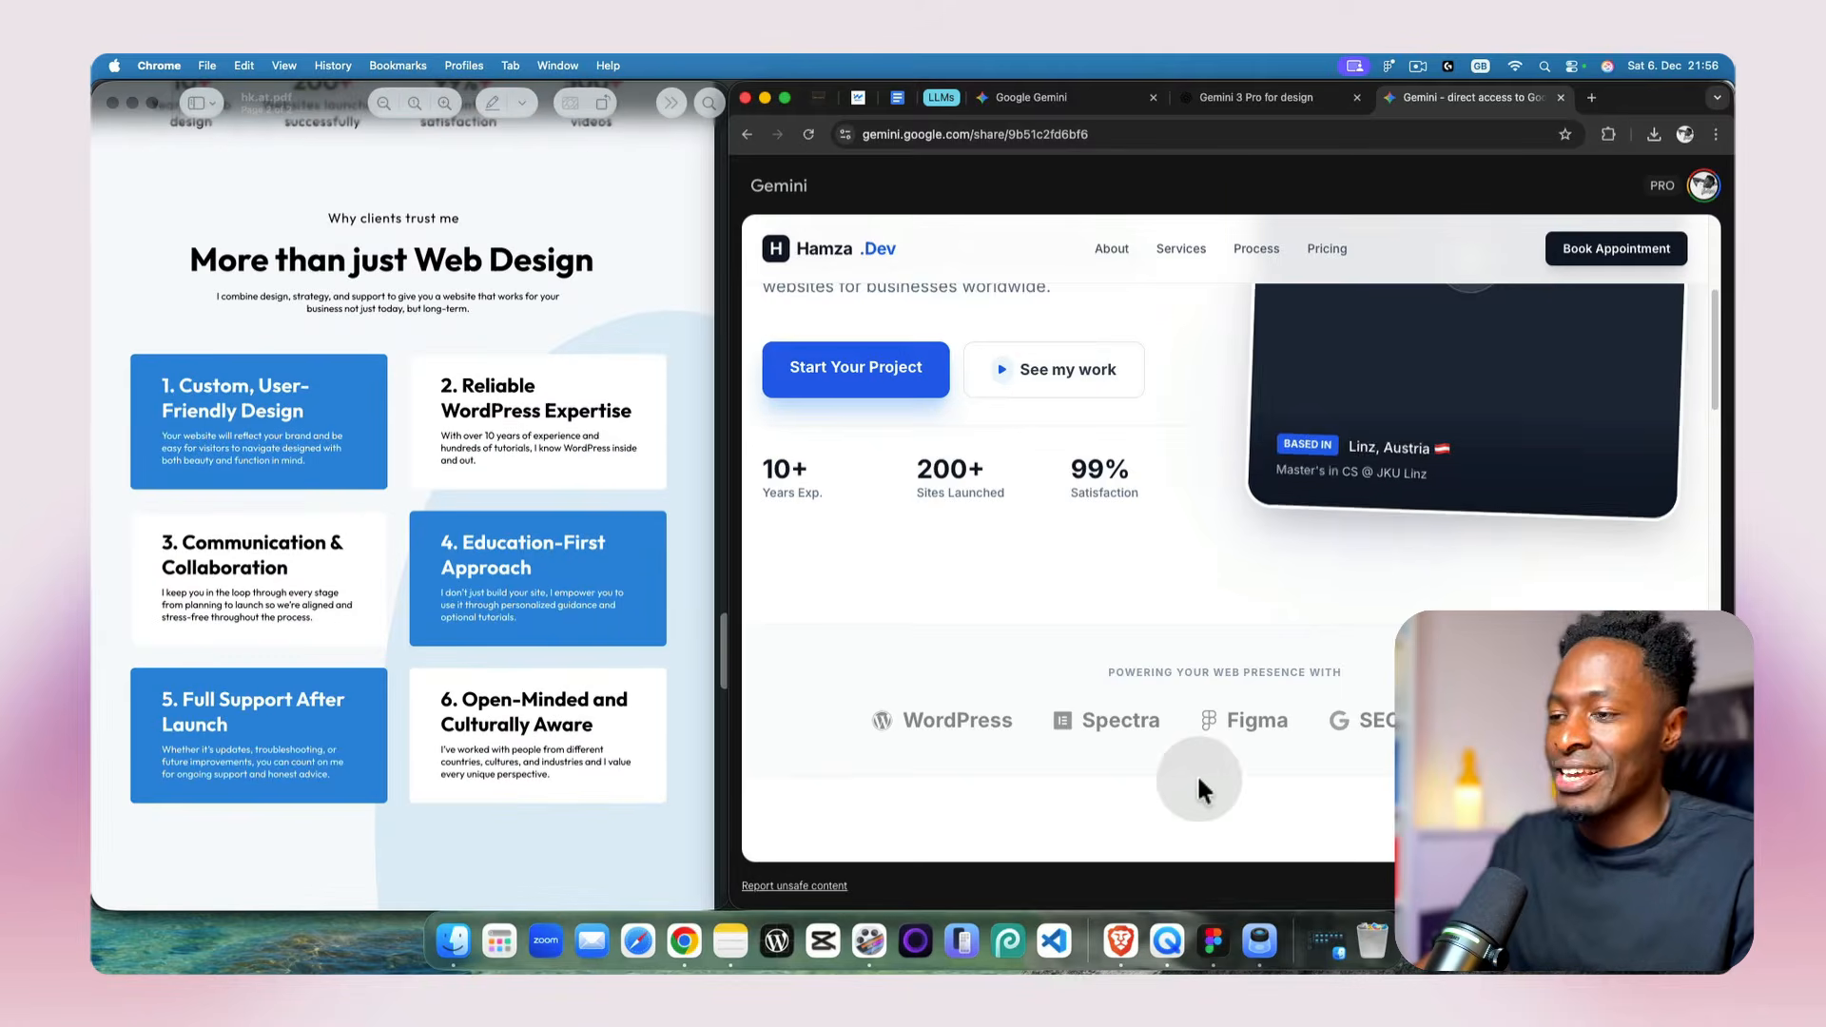
Step: Inspect the mockup's "Powering your web presence with" strip and its technology logos
scroll(1196, 774, down, 2)
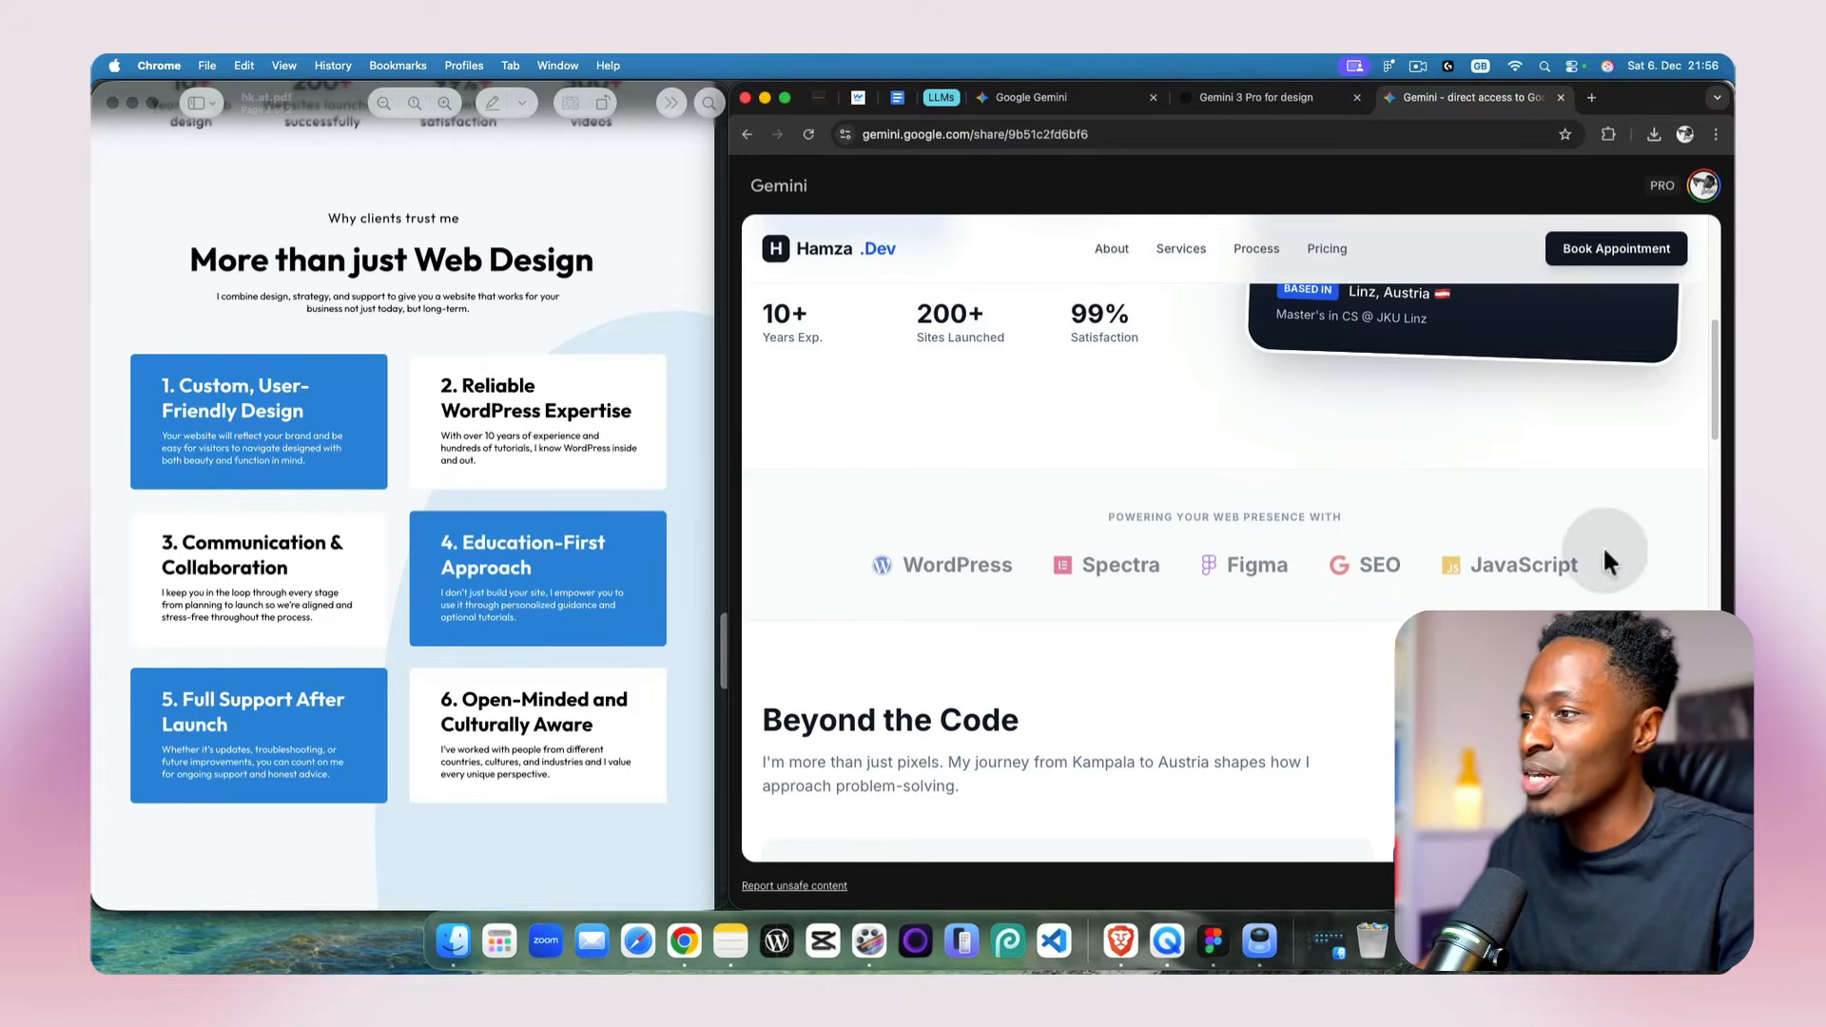
scroll(1612, 552, down, 1)
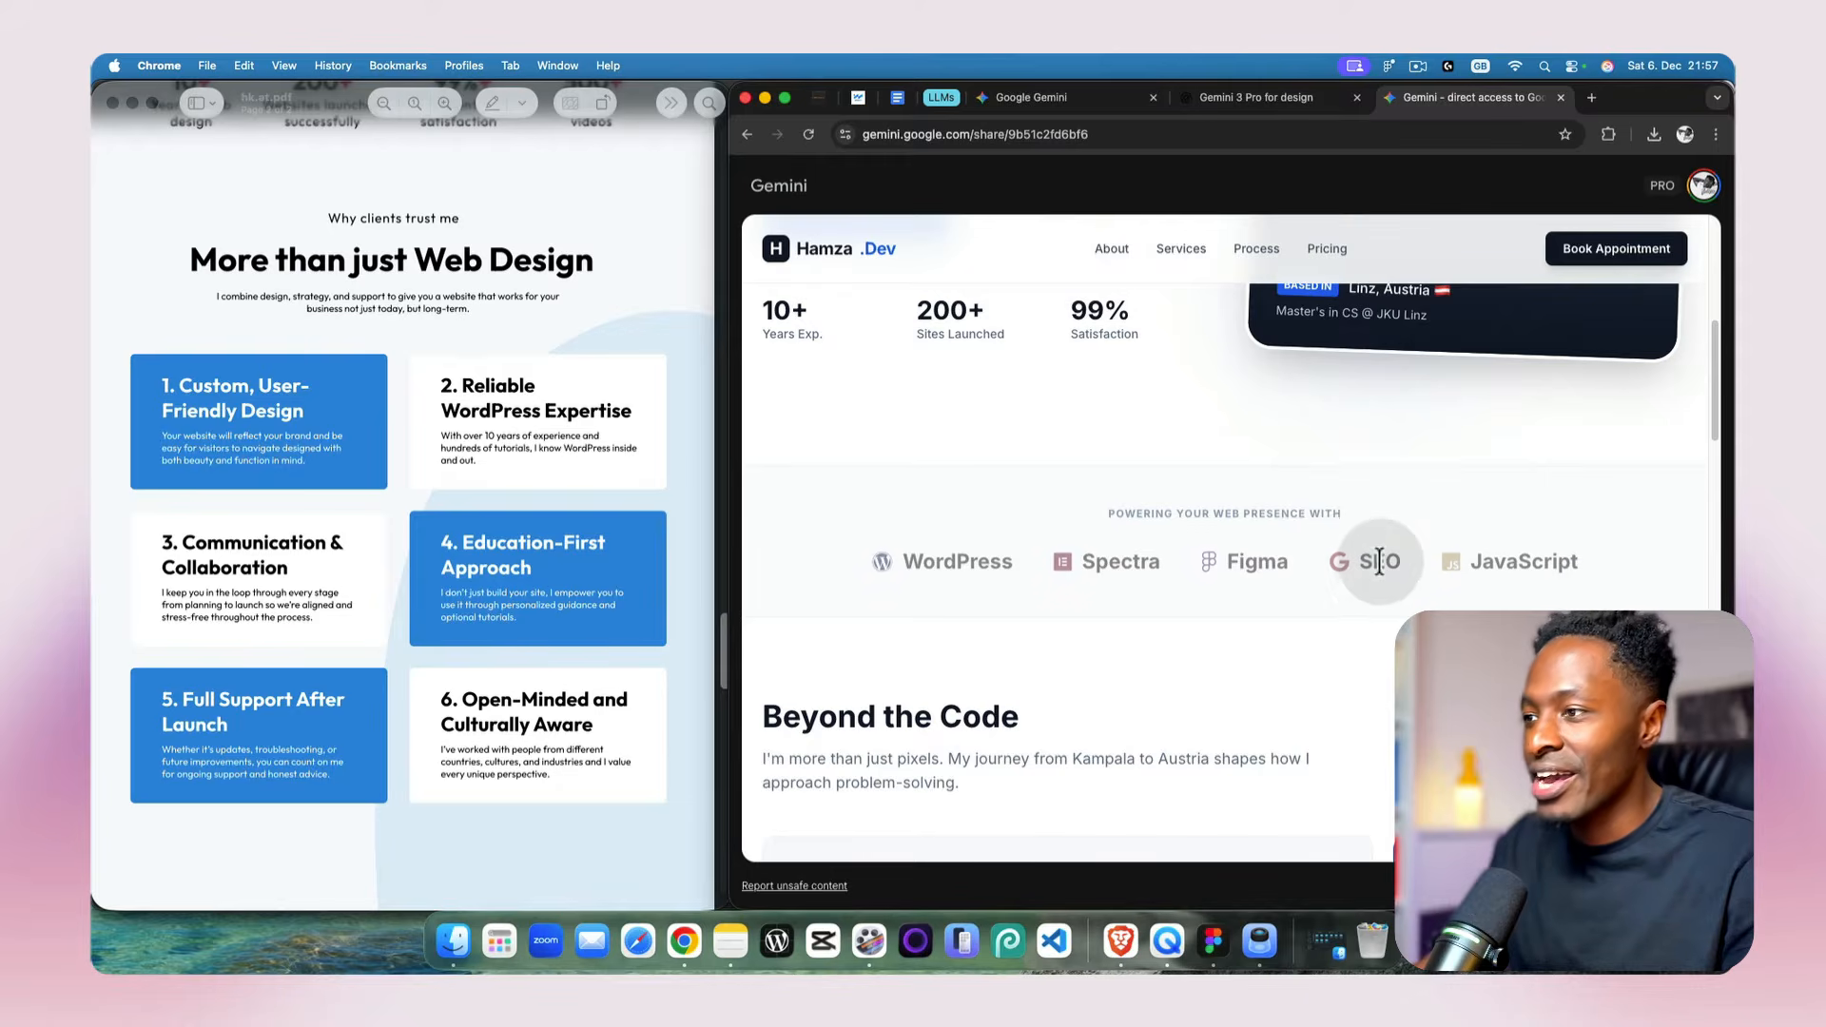
scroll(1379, 561, down, 1)
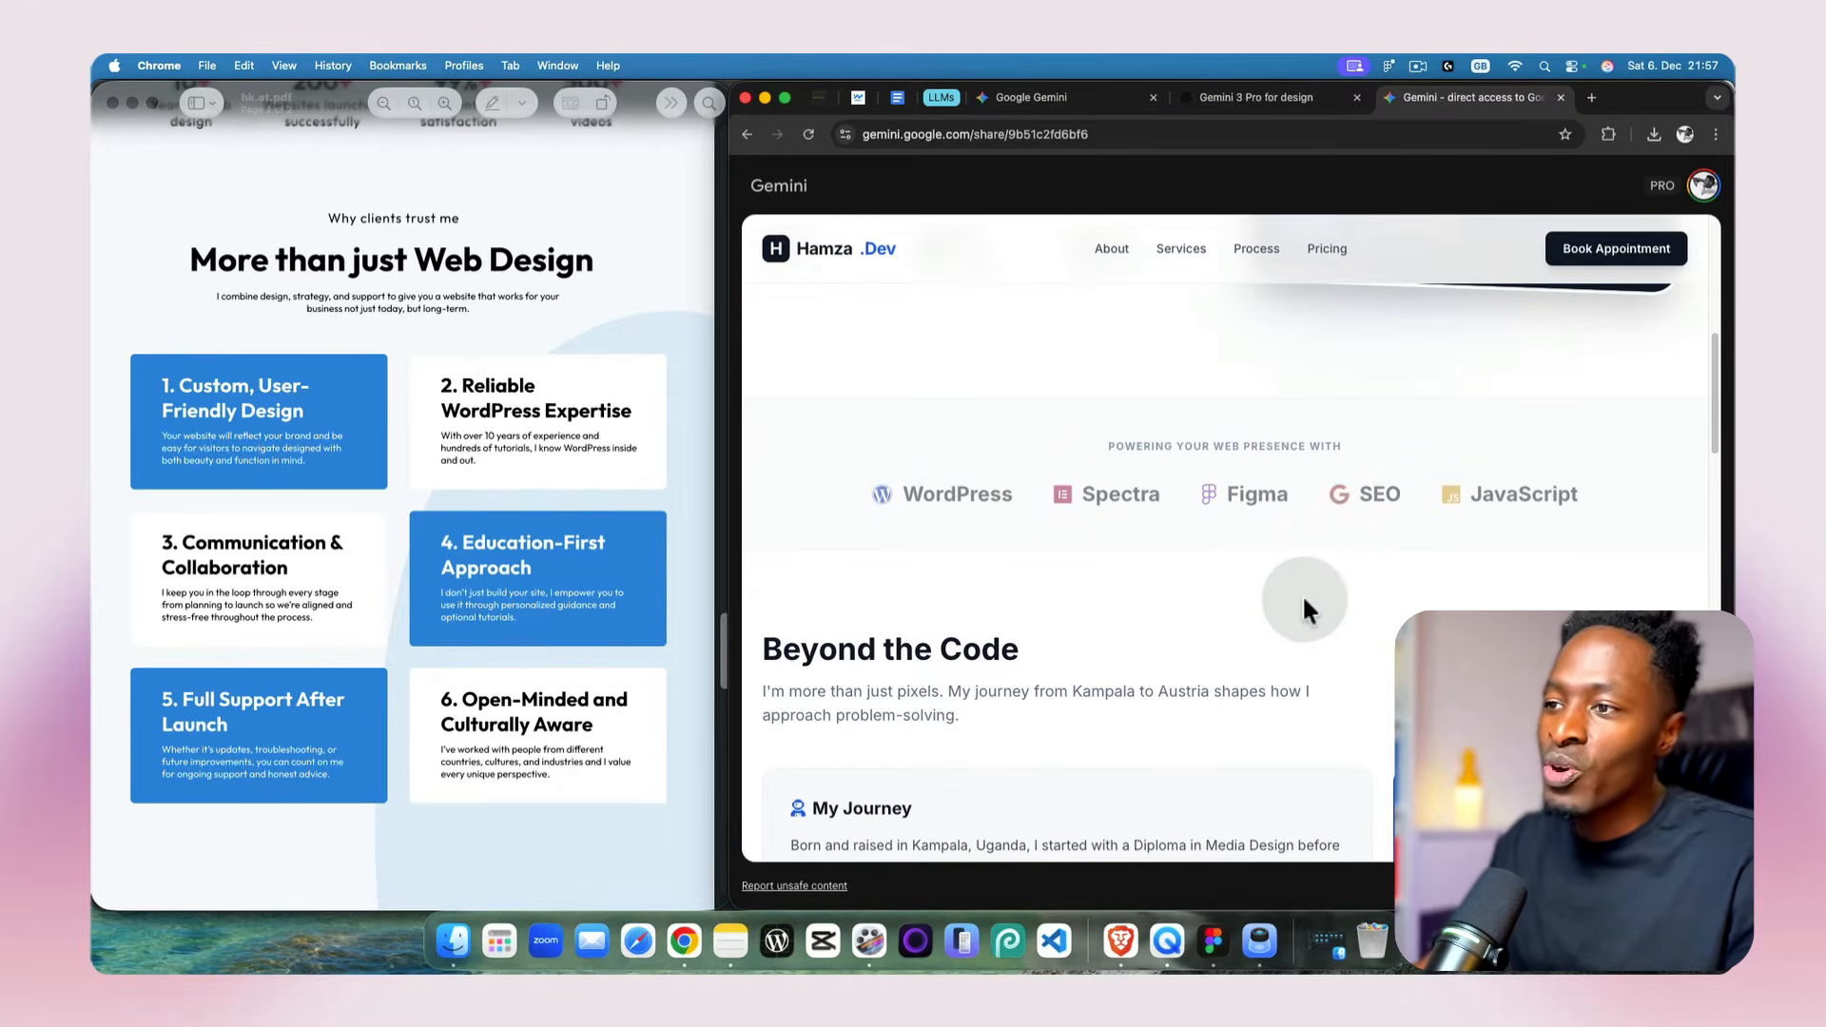
Step: Compare the mockup's "Beyond the Code" journey, languages and adventurer cards with the biography text in the original PDF
scroll(1293, 614, down, 3)
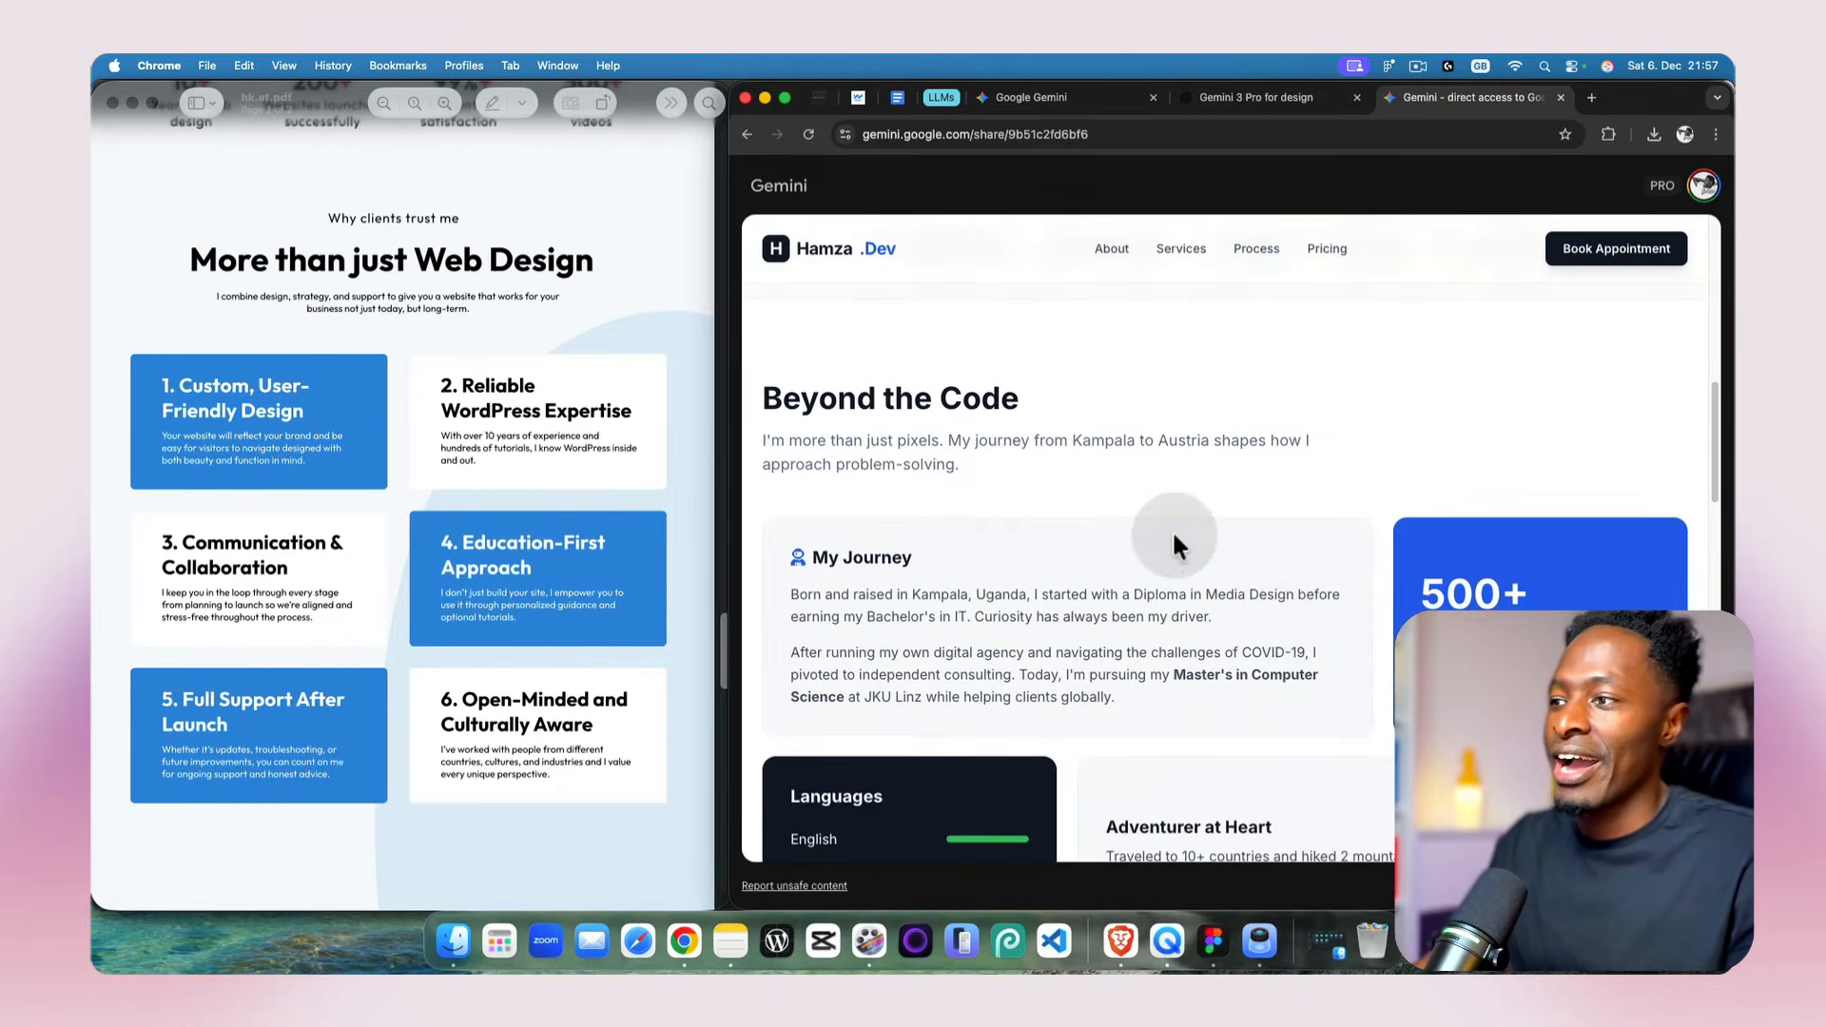
scroll(1172, 532, down, 1)
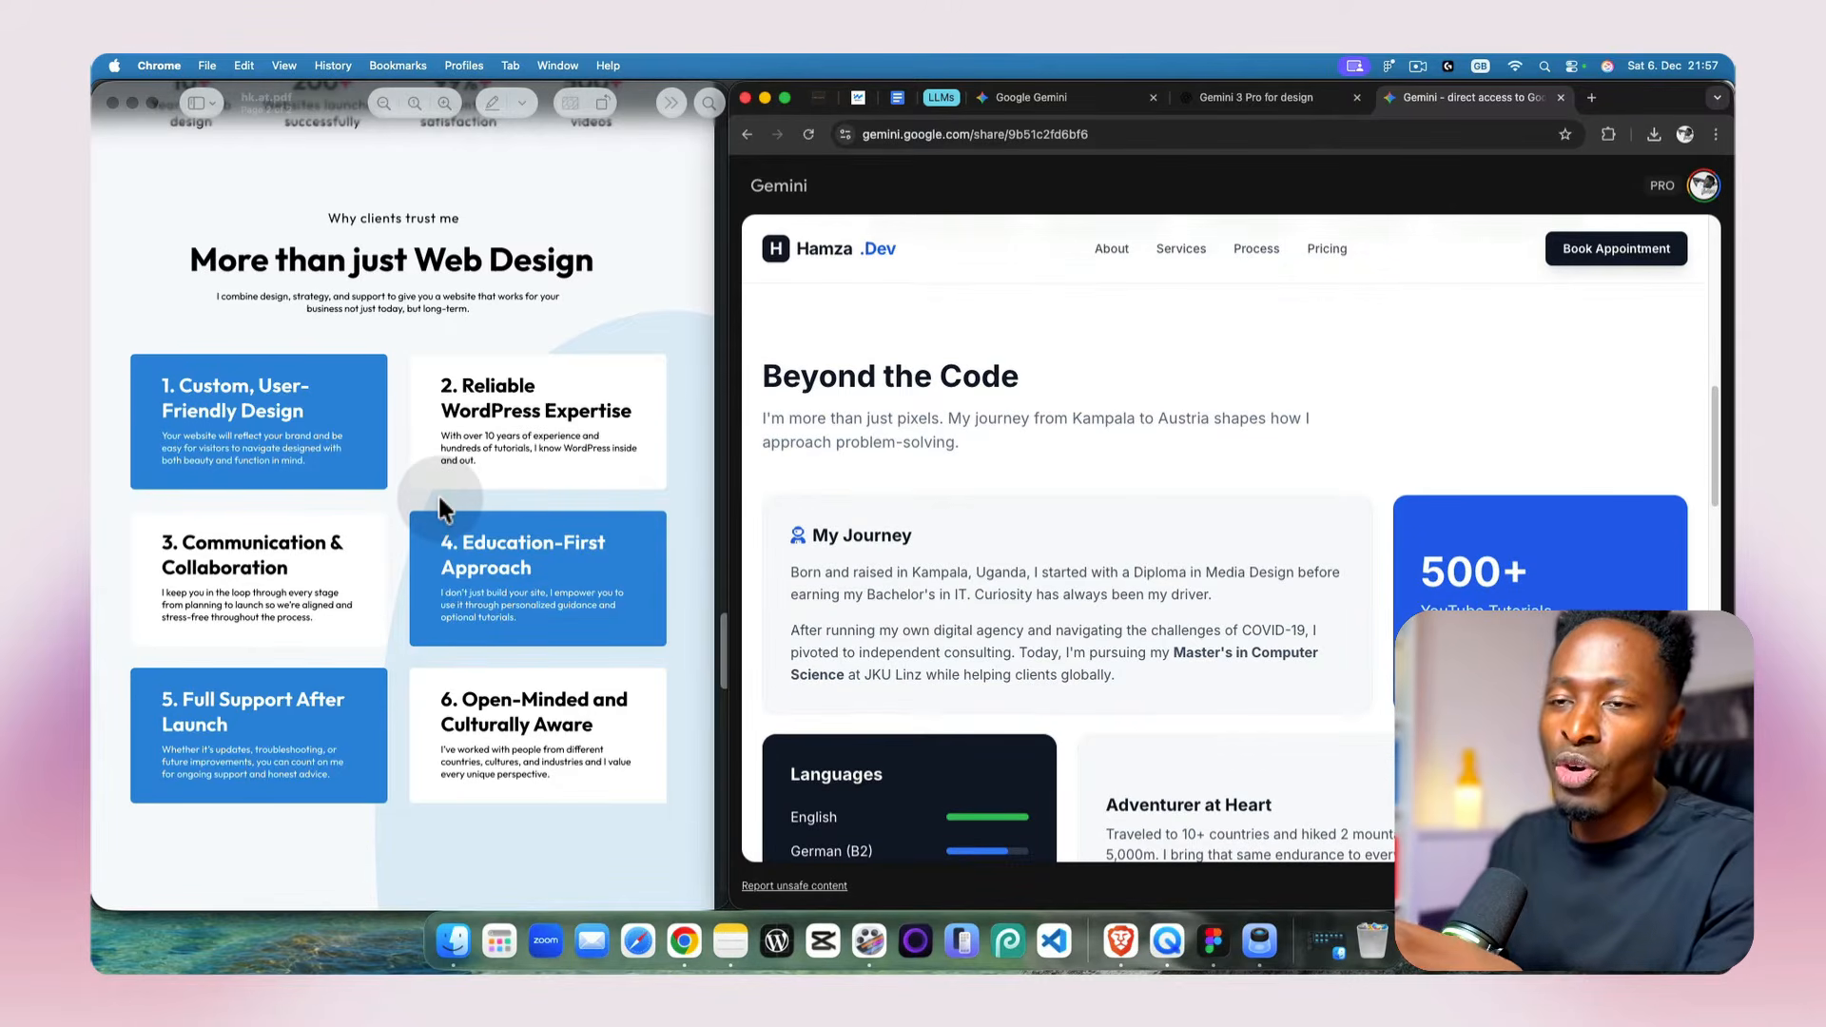
scroll(437, 493, up, 10)
scroll(437, 493, up, 3)
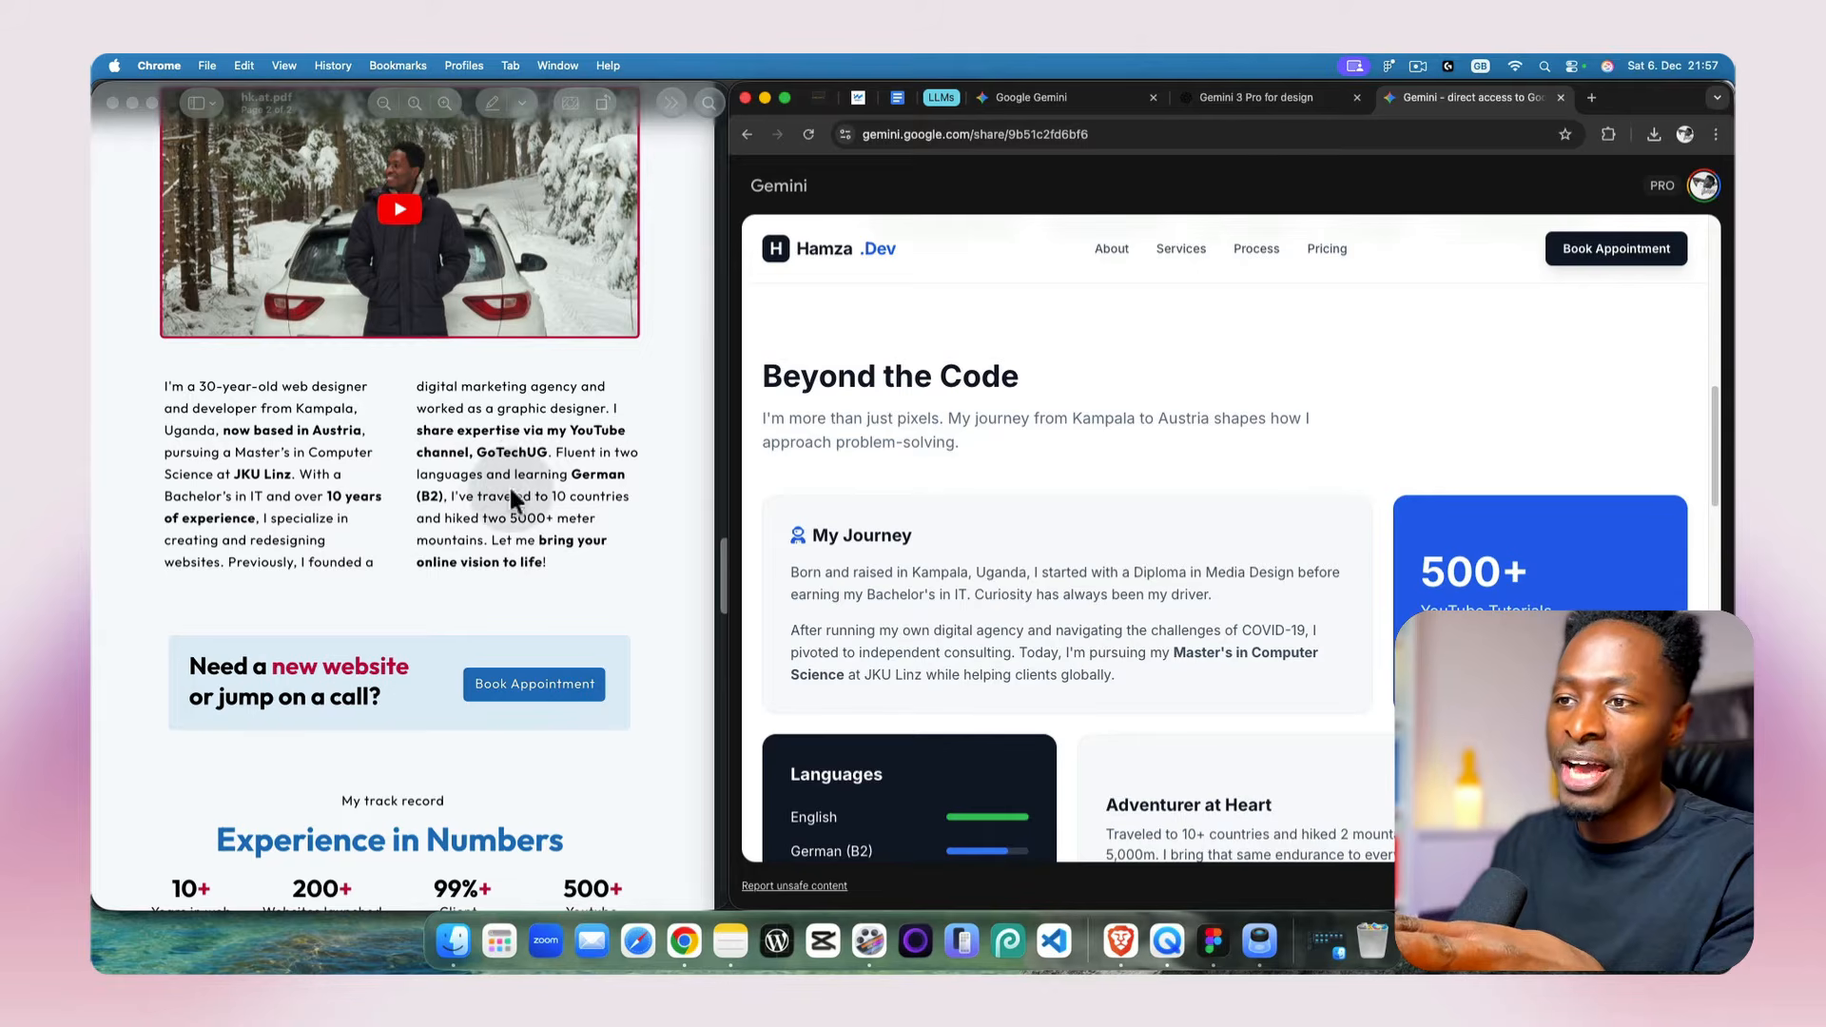
scroll(942, 481, down, 2)
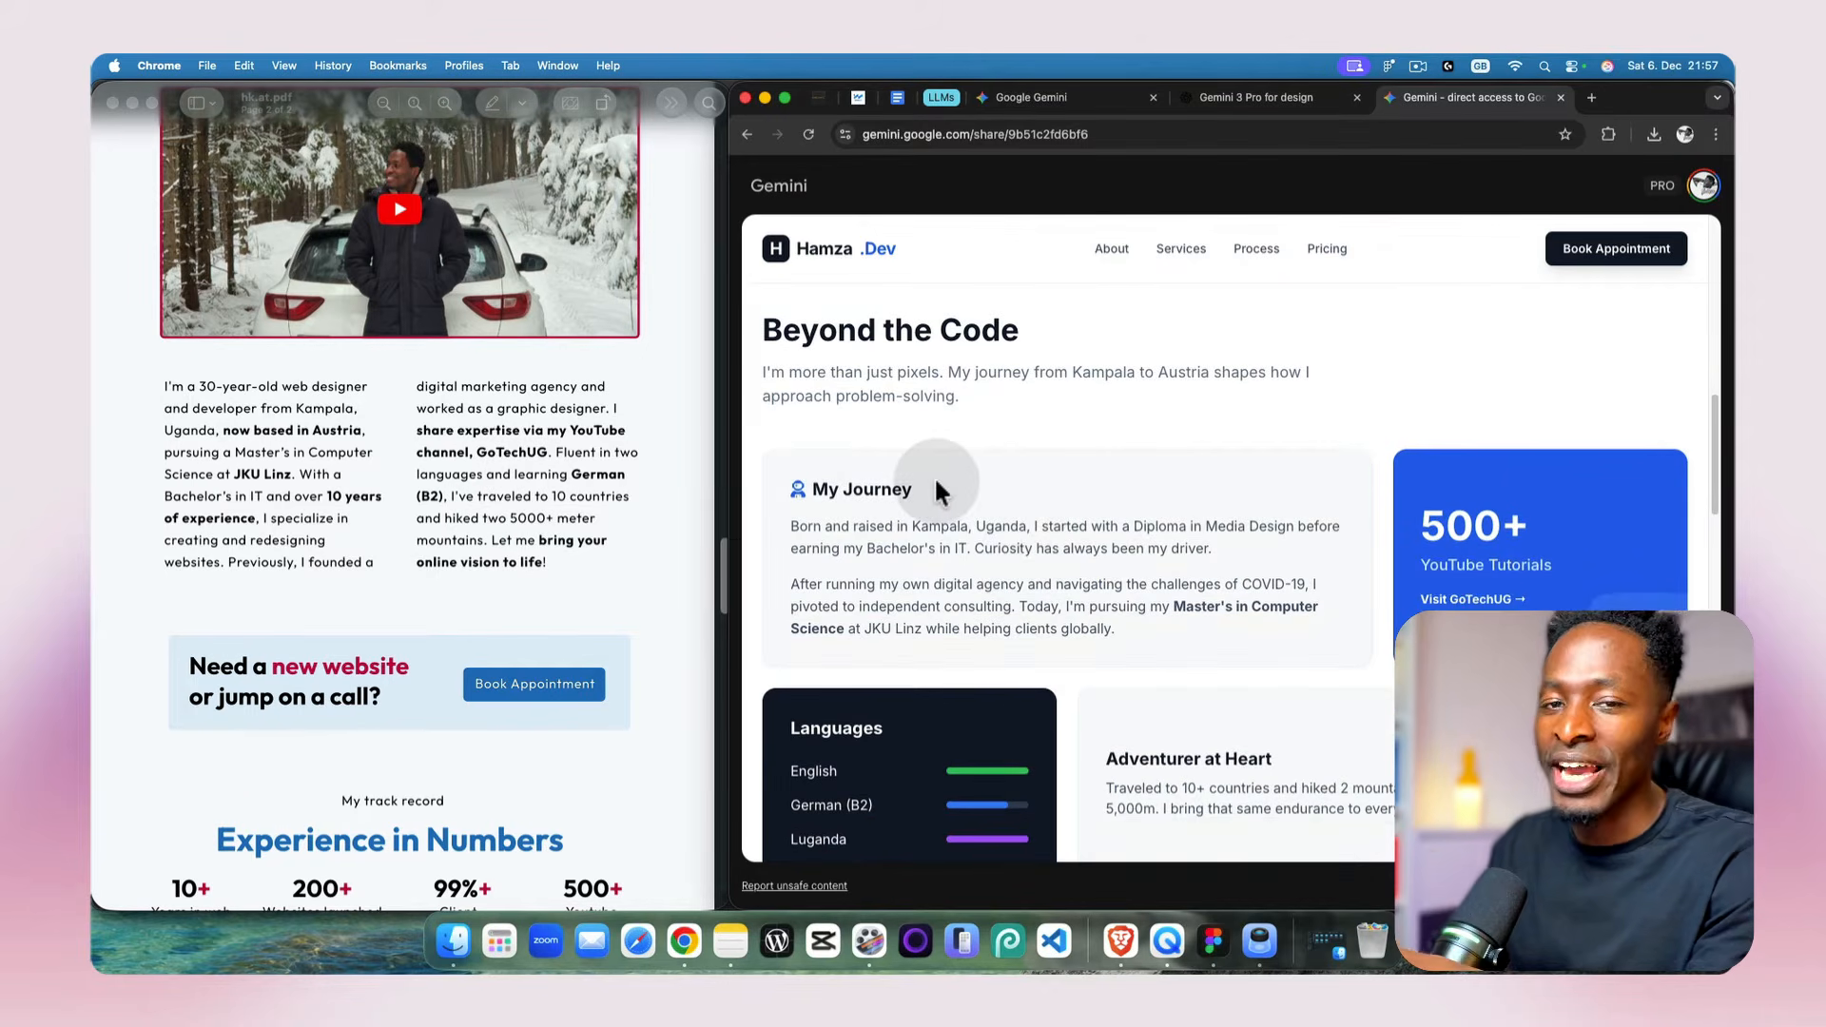
scroll(937, 489, down, 3)
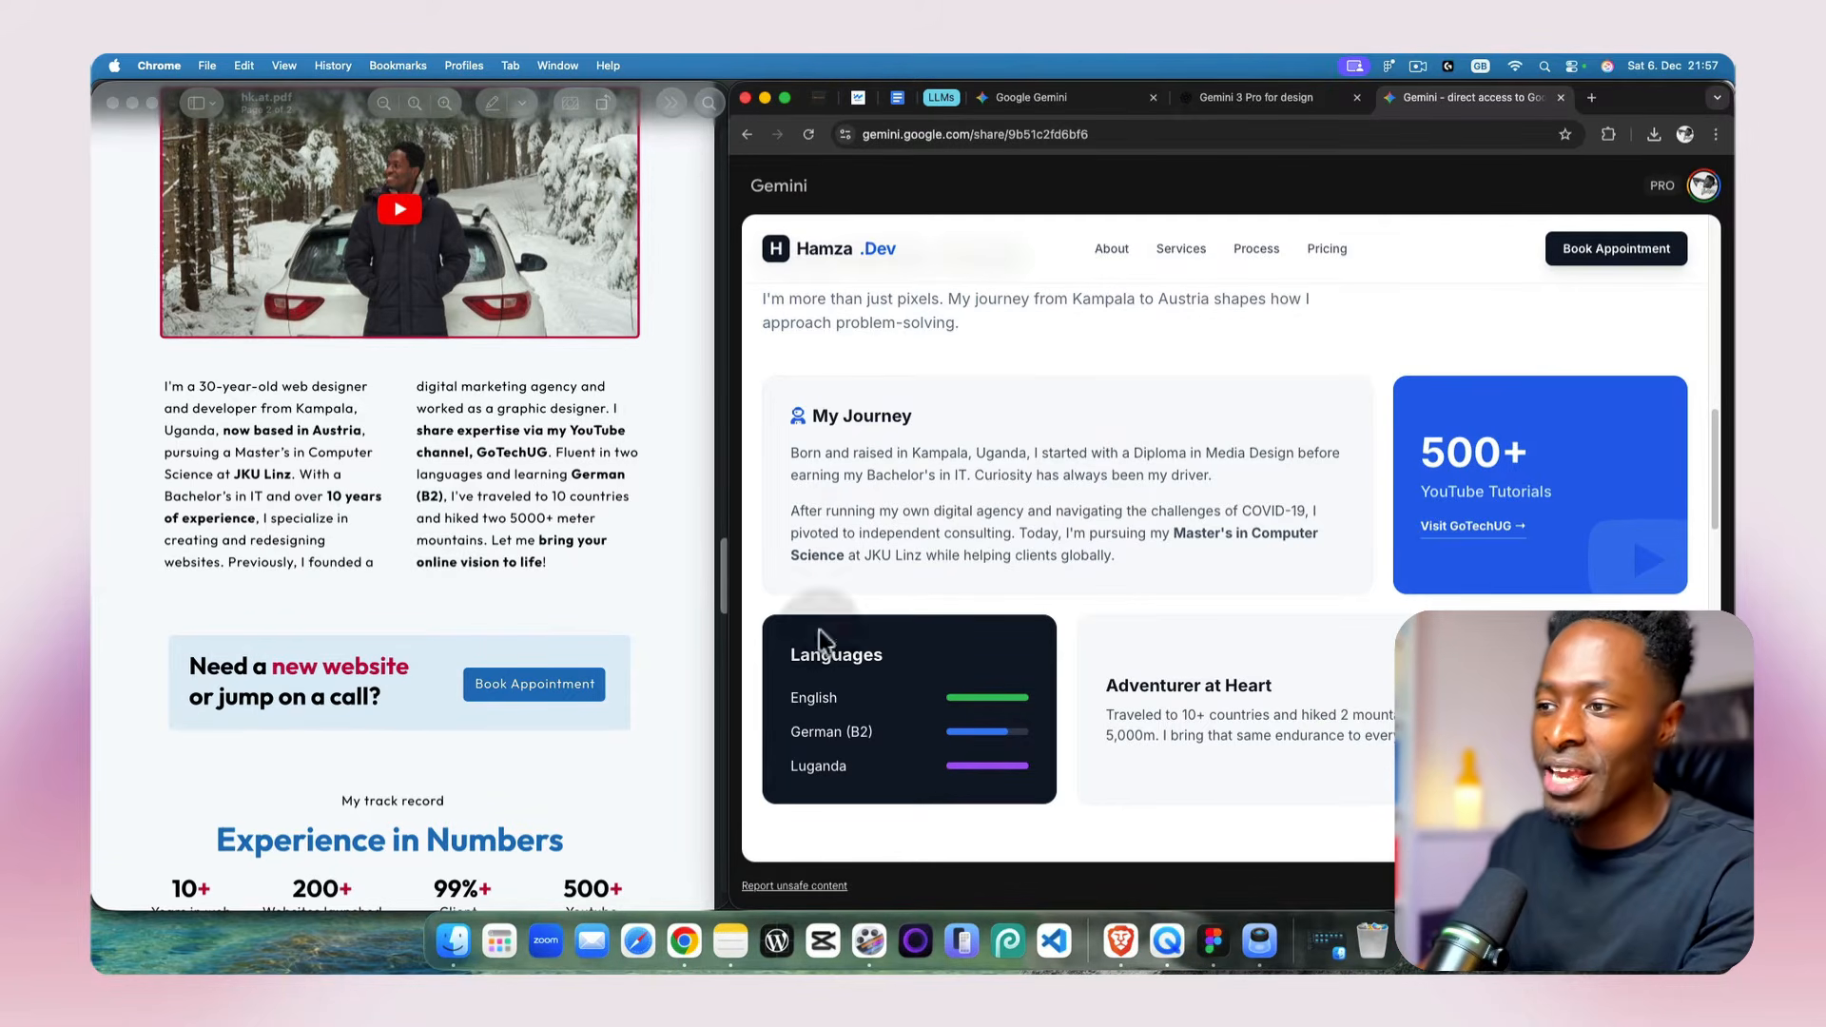
scroll(1218, 709, down, 1)
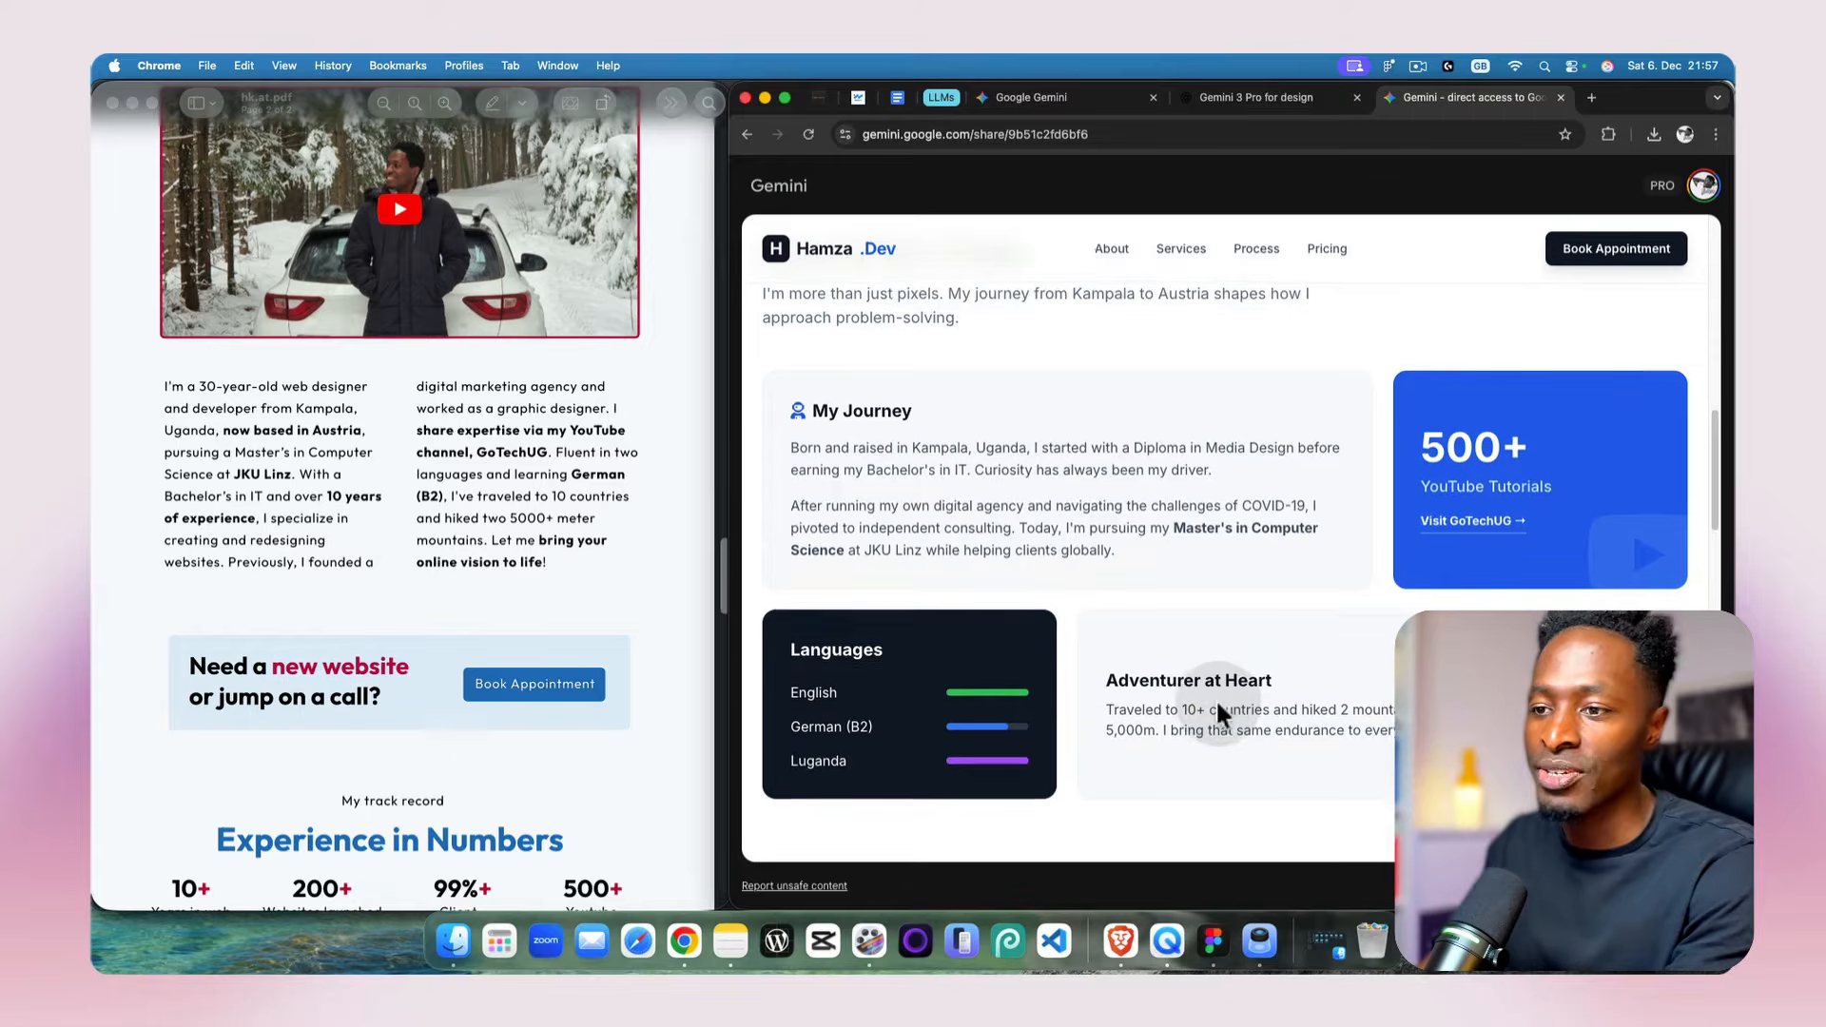
Step: Compare the "More than just Web Design" service cards in the mockup with the six numbered cards in the original PDF
scroll(1216, 708, down, 8)
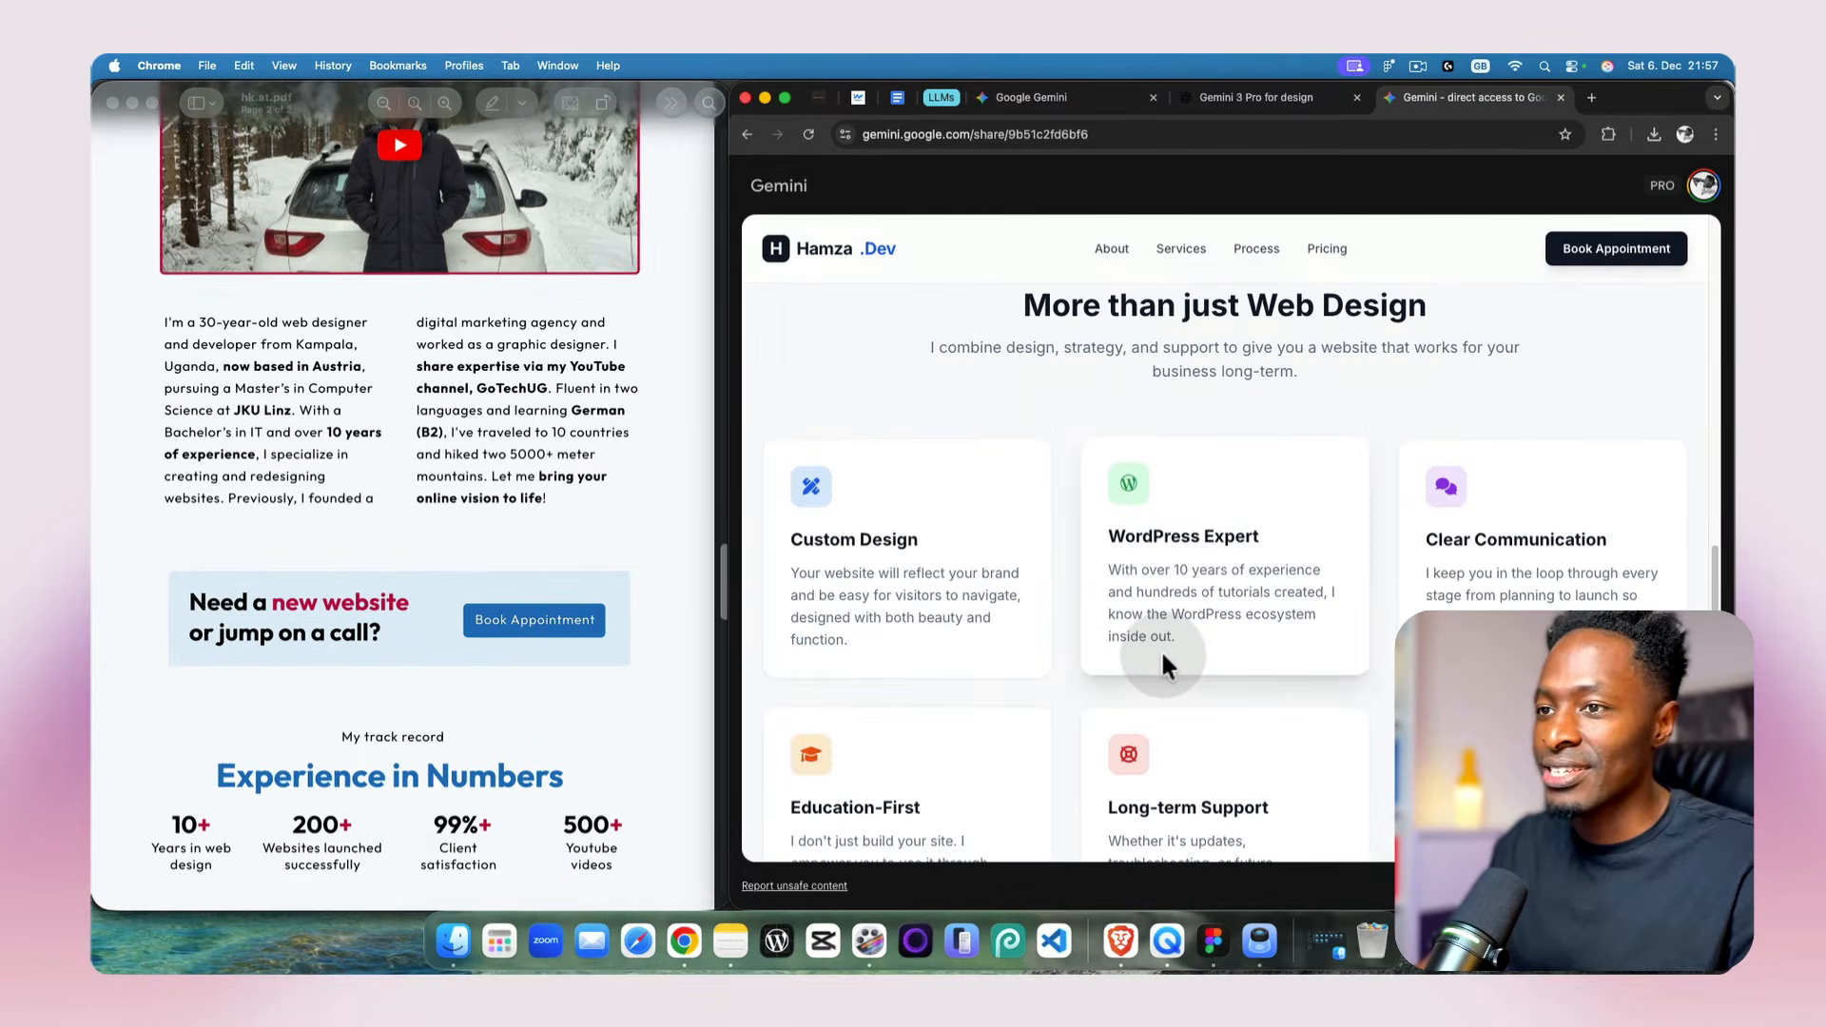
scroll(1163, 663, down, 3)
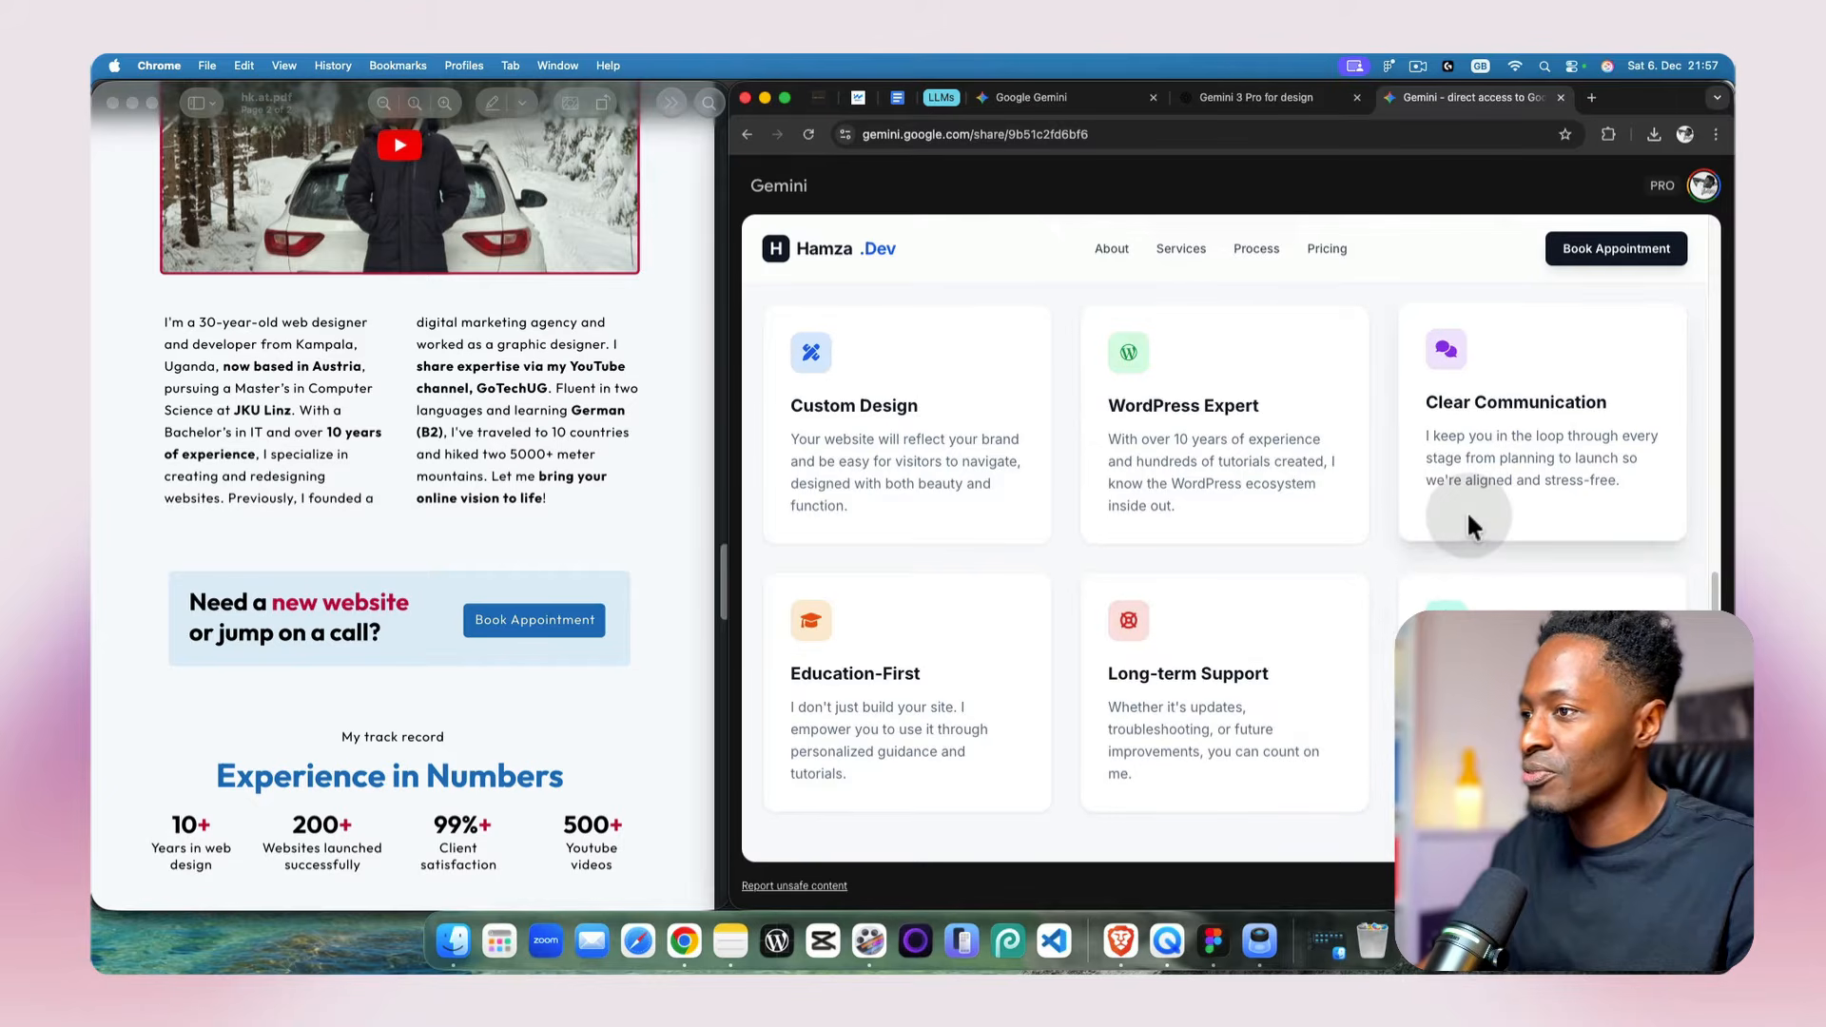
scroll(1135, 504, up, 5)
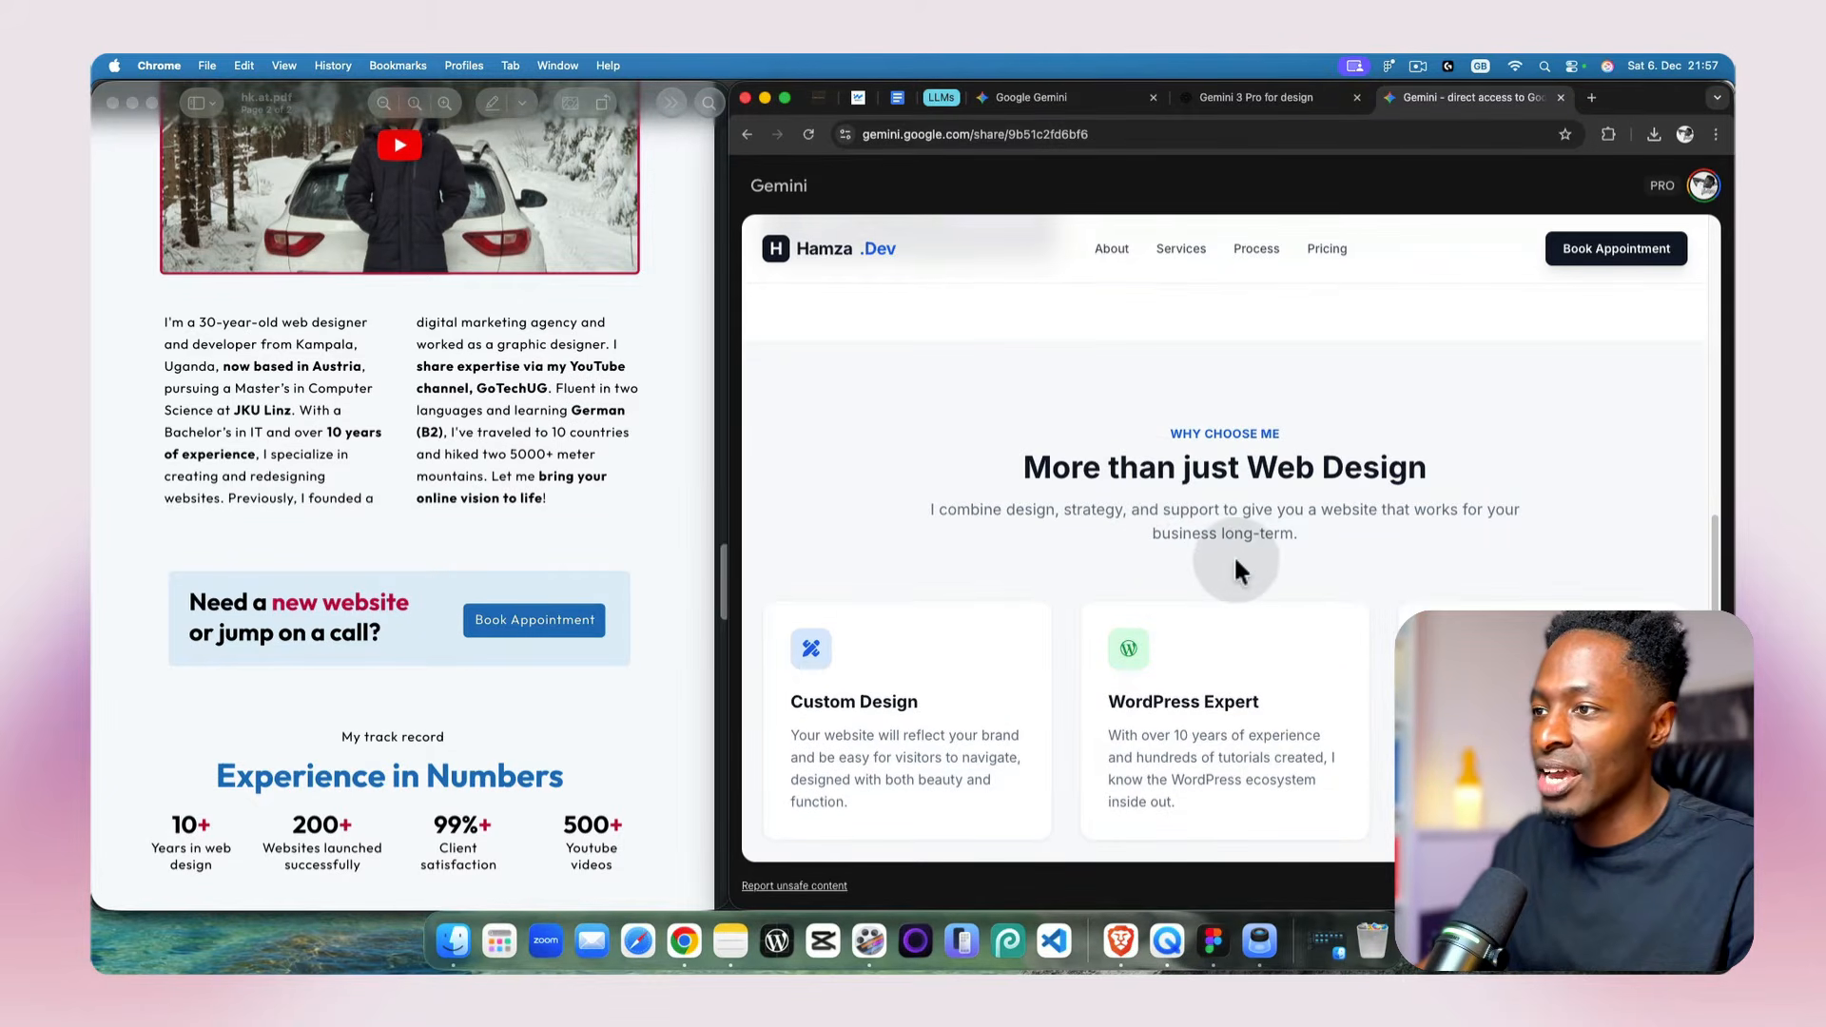
scroll(1235, 556, down, 5)
scroll(403, 436, down, 10)
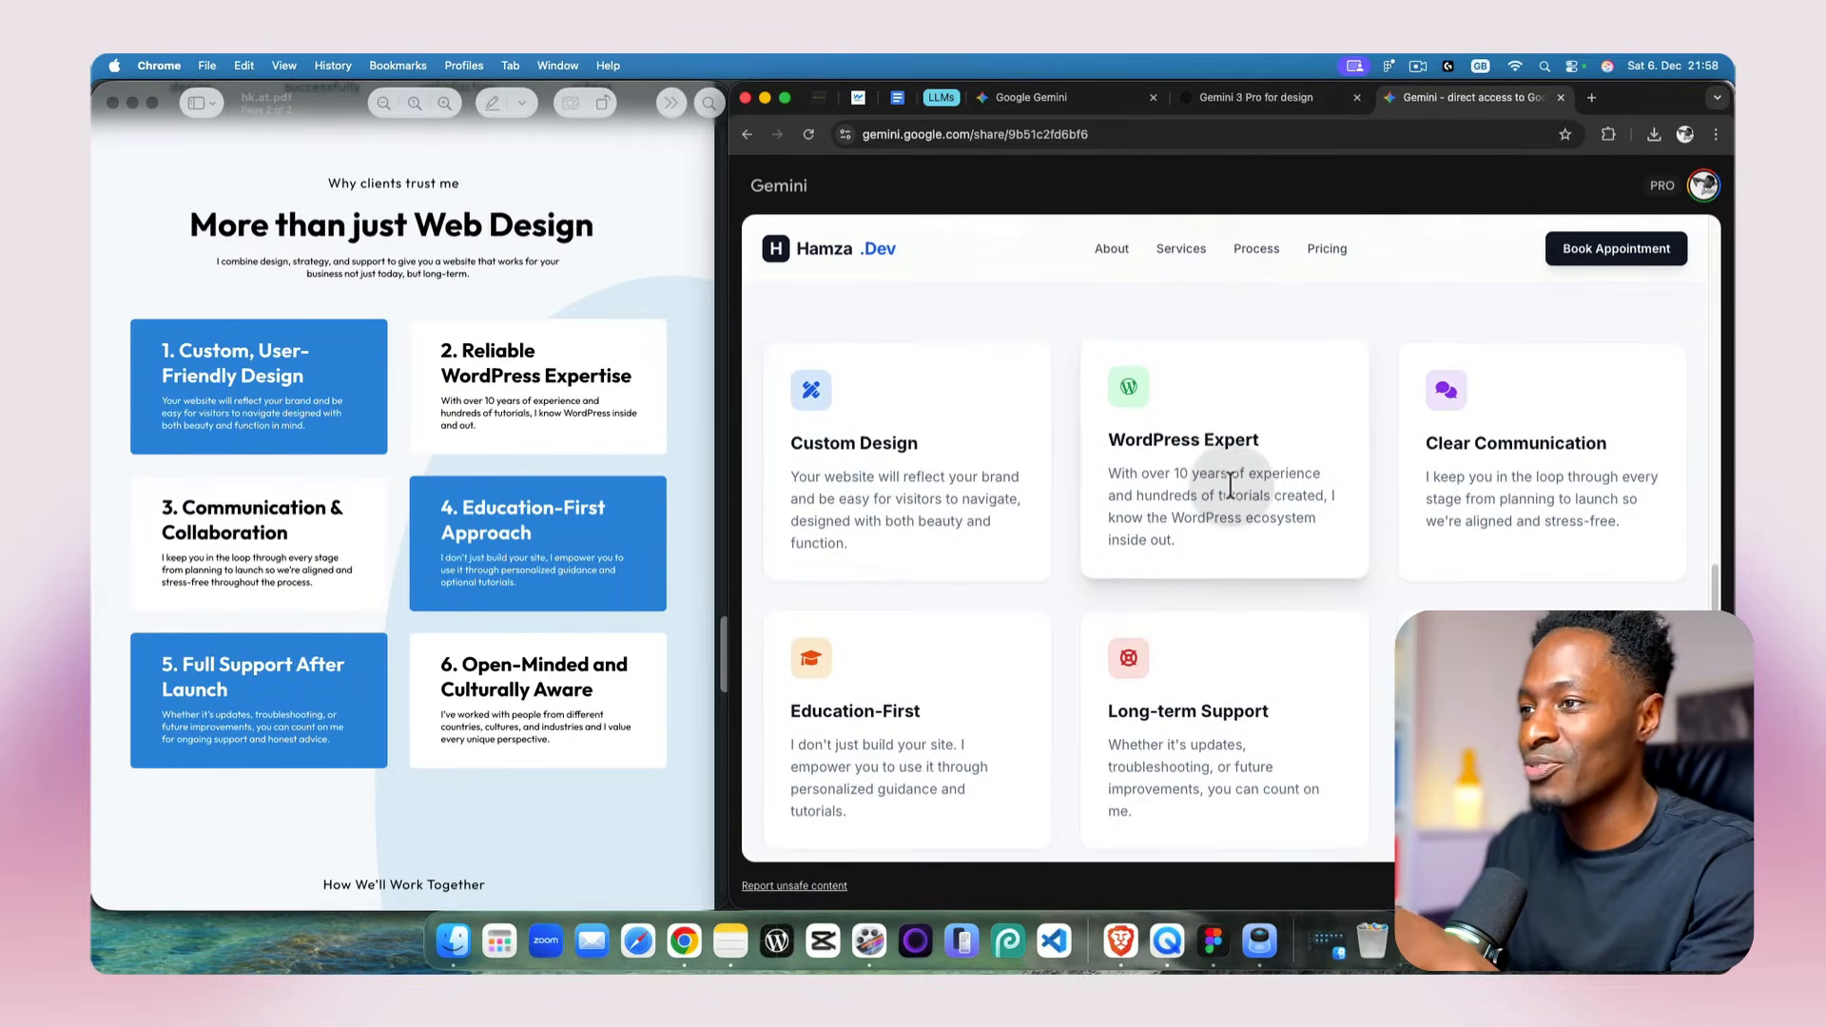
scroll(1229, 485, down, 1)
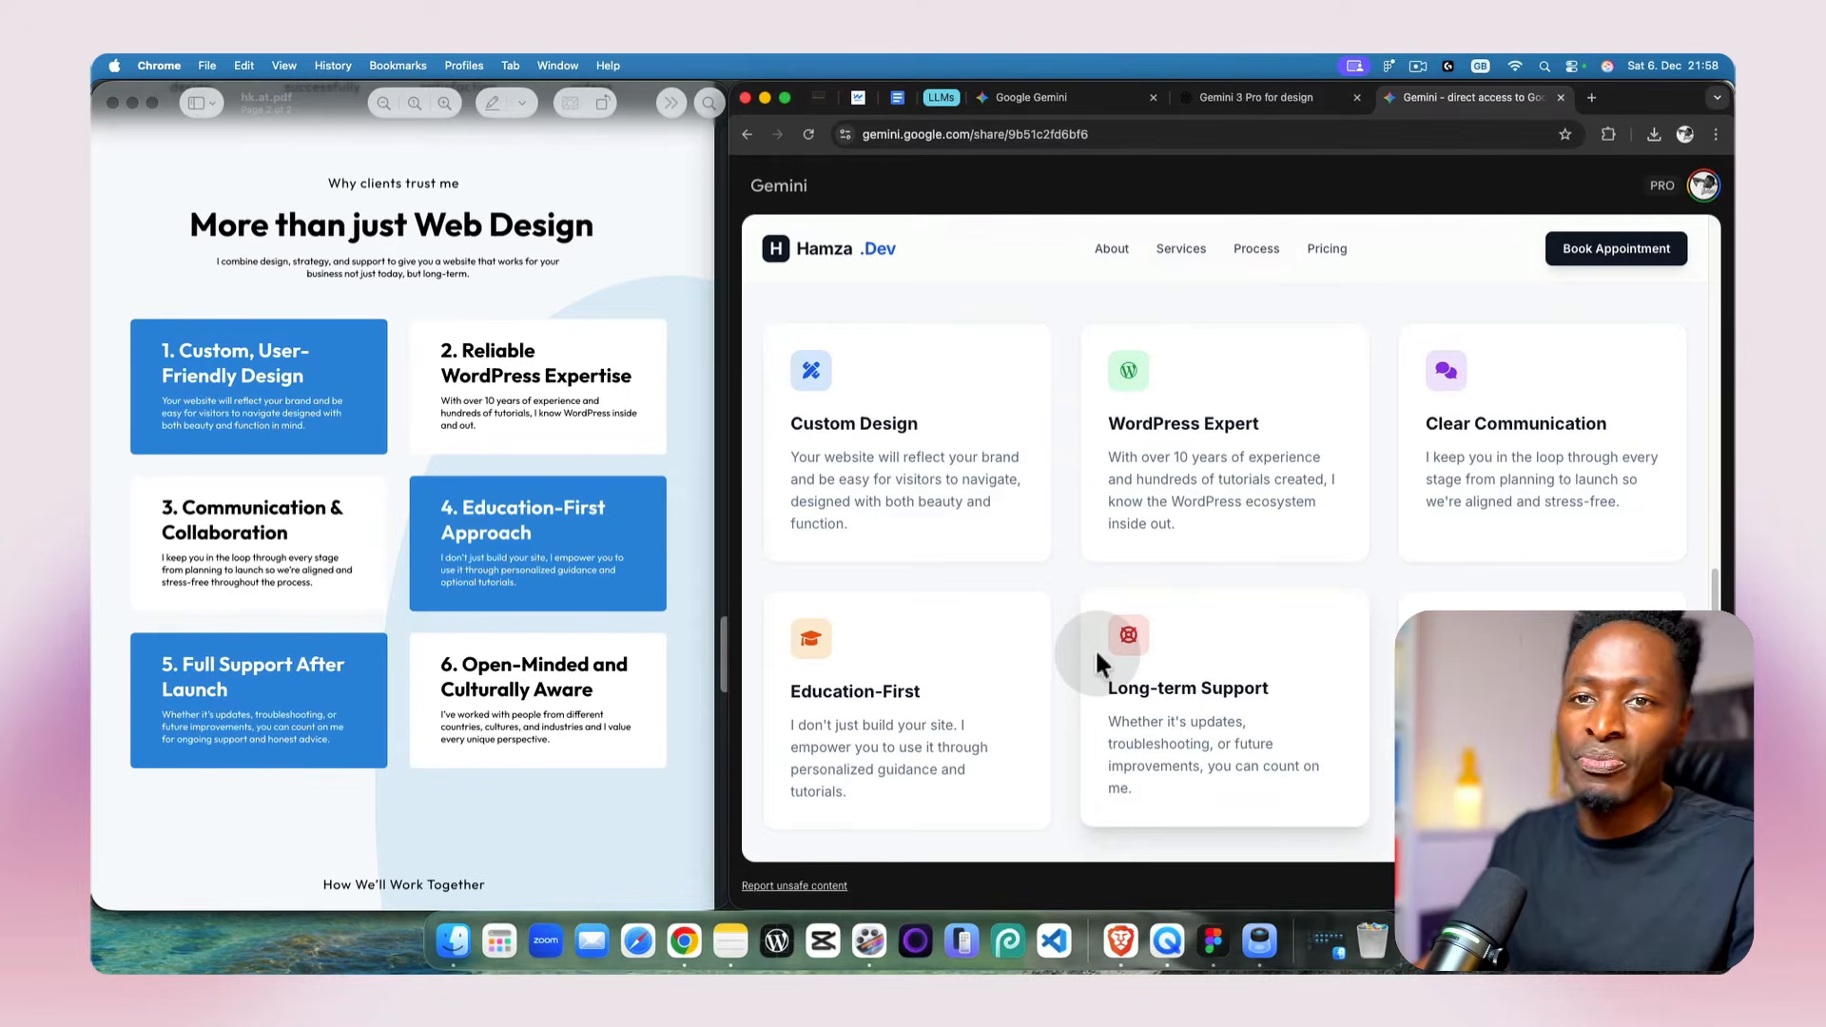
Step: Check the mockup's pricing, footer and earlier sections for a counterpart to the PDF's "A Simple 5-Step Workflow" section
scroll(1094, 648, down, 10)
scroll(1094, 653, up, 2)
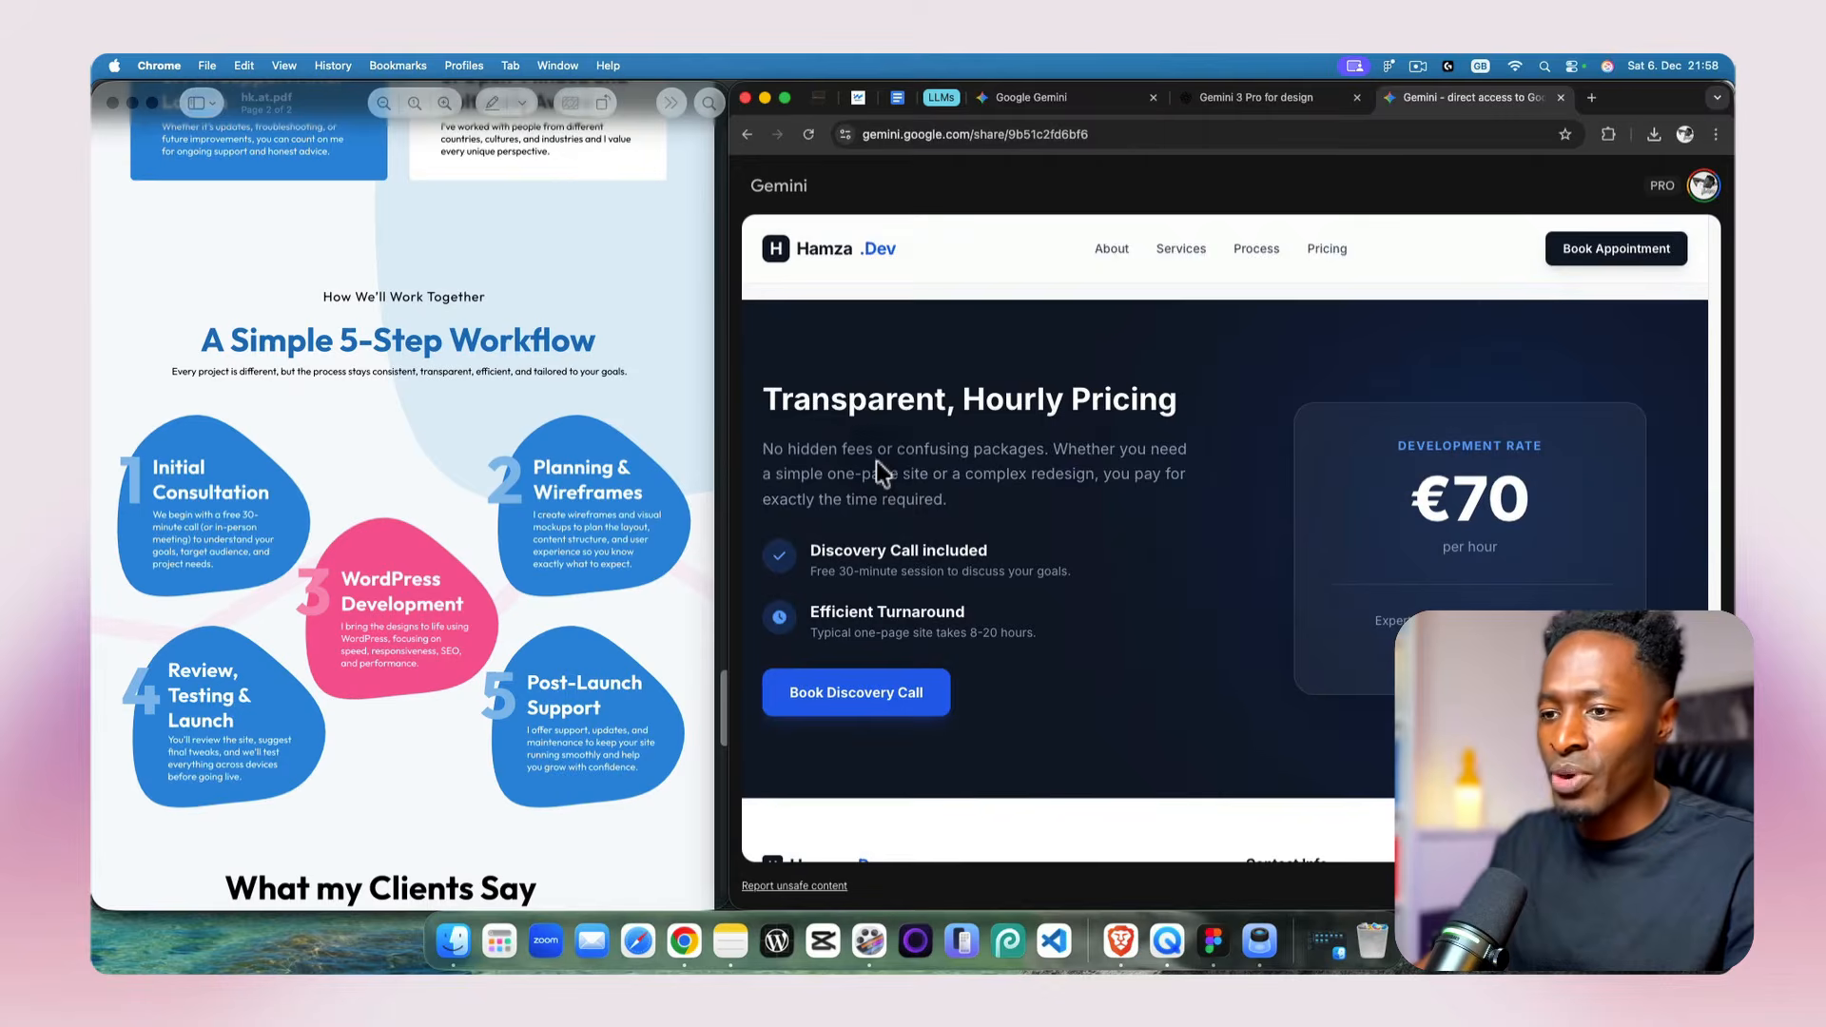
scroll(1246, 550, down, 4)
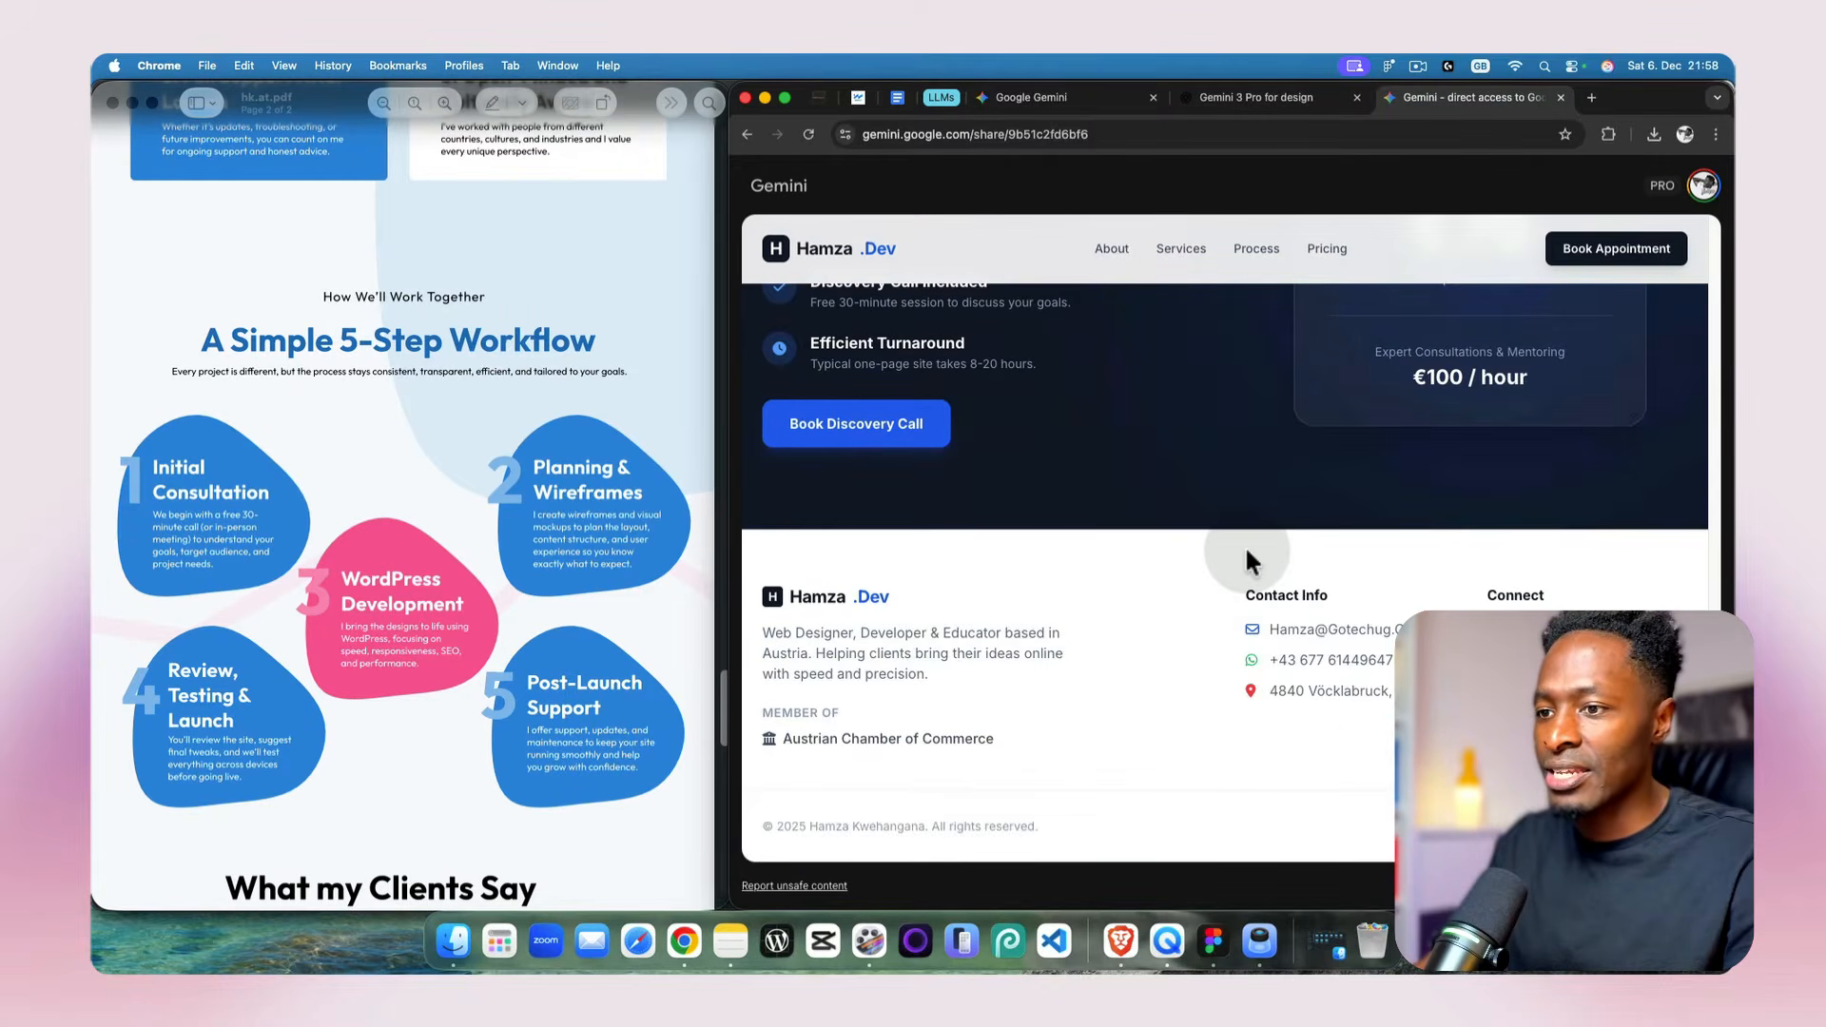
scroll(1187, 519, up, 10)
scroll(1190, 528, up, 15)
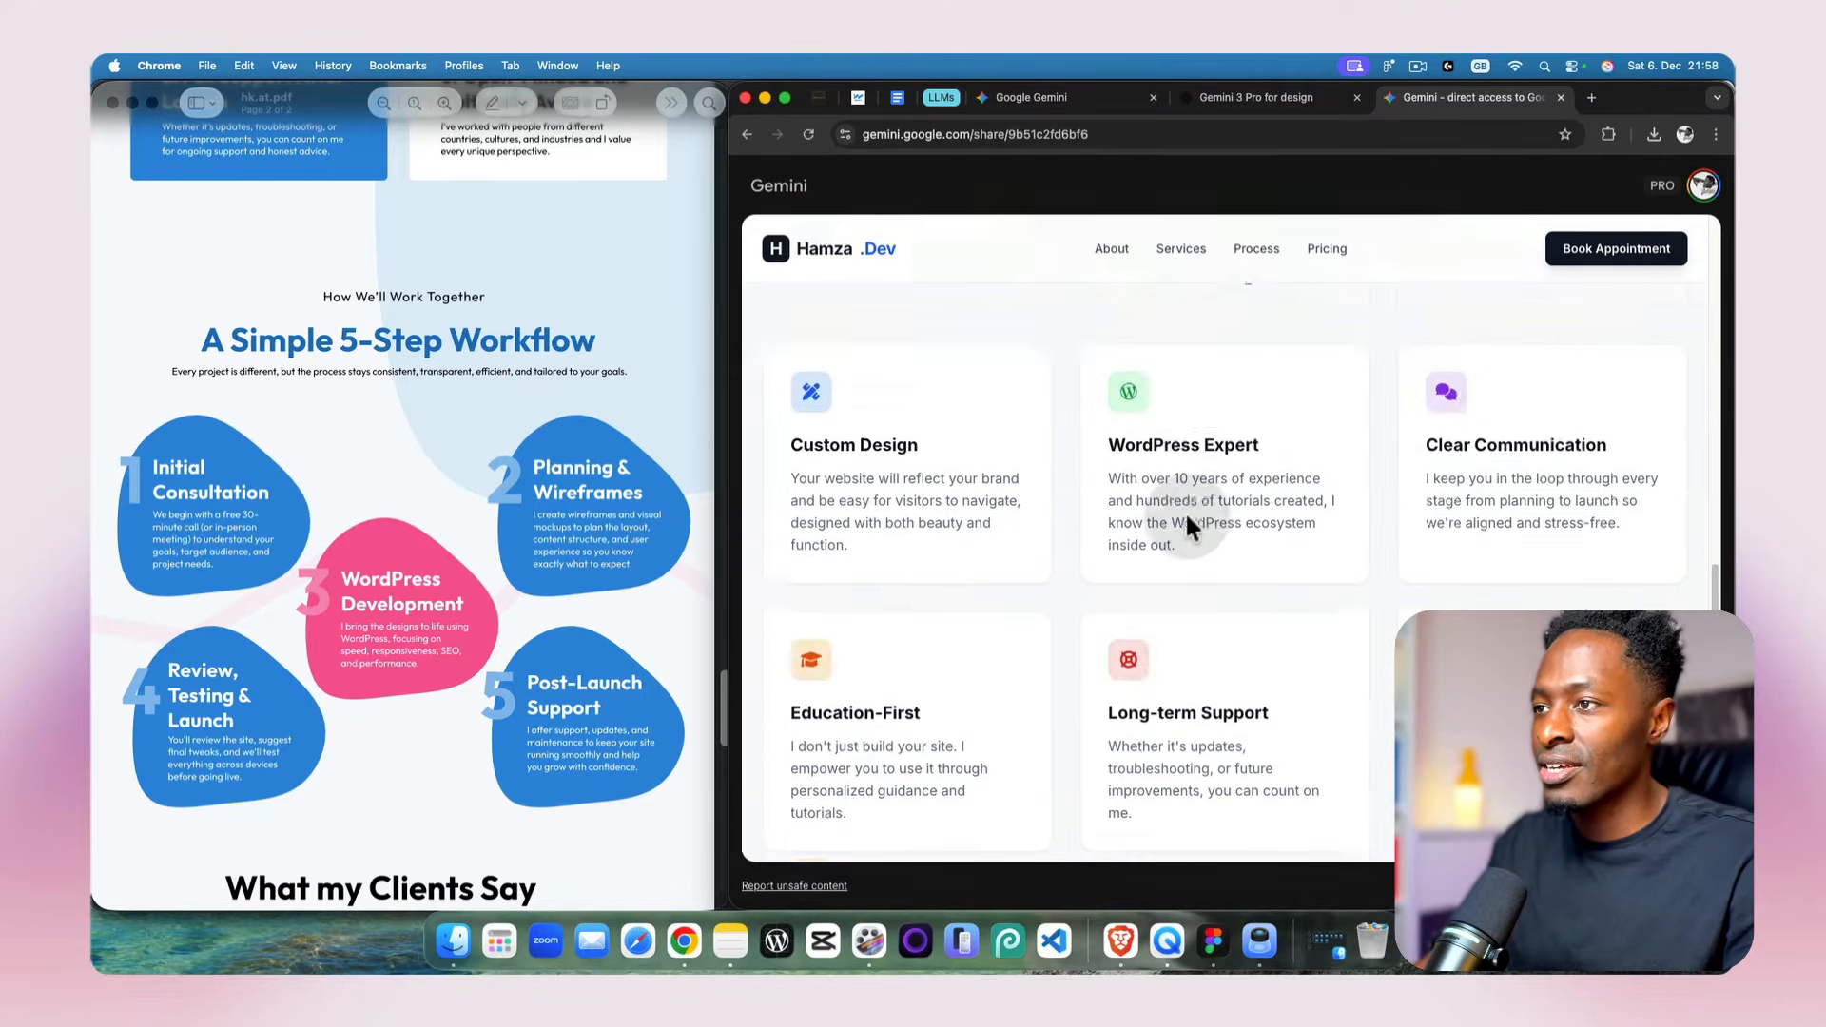
scroll(1188, 523, up, 4)
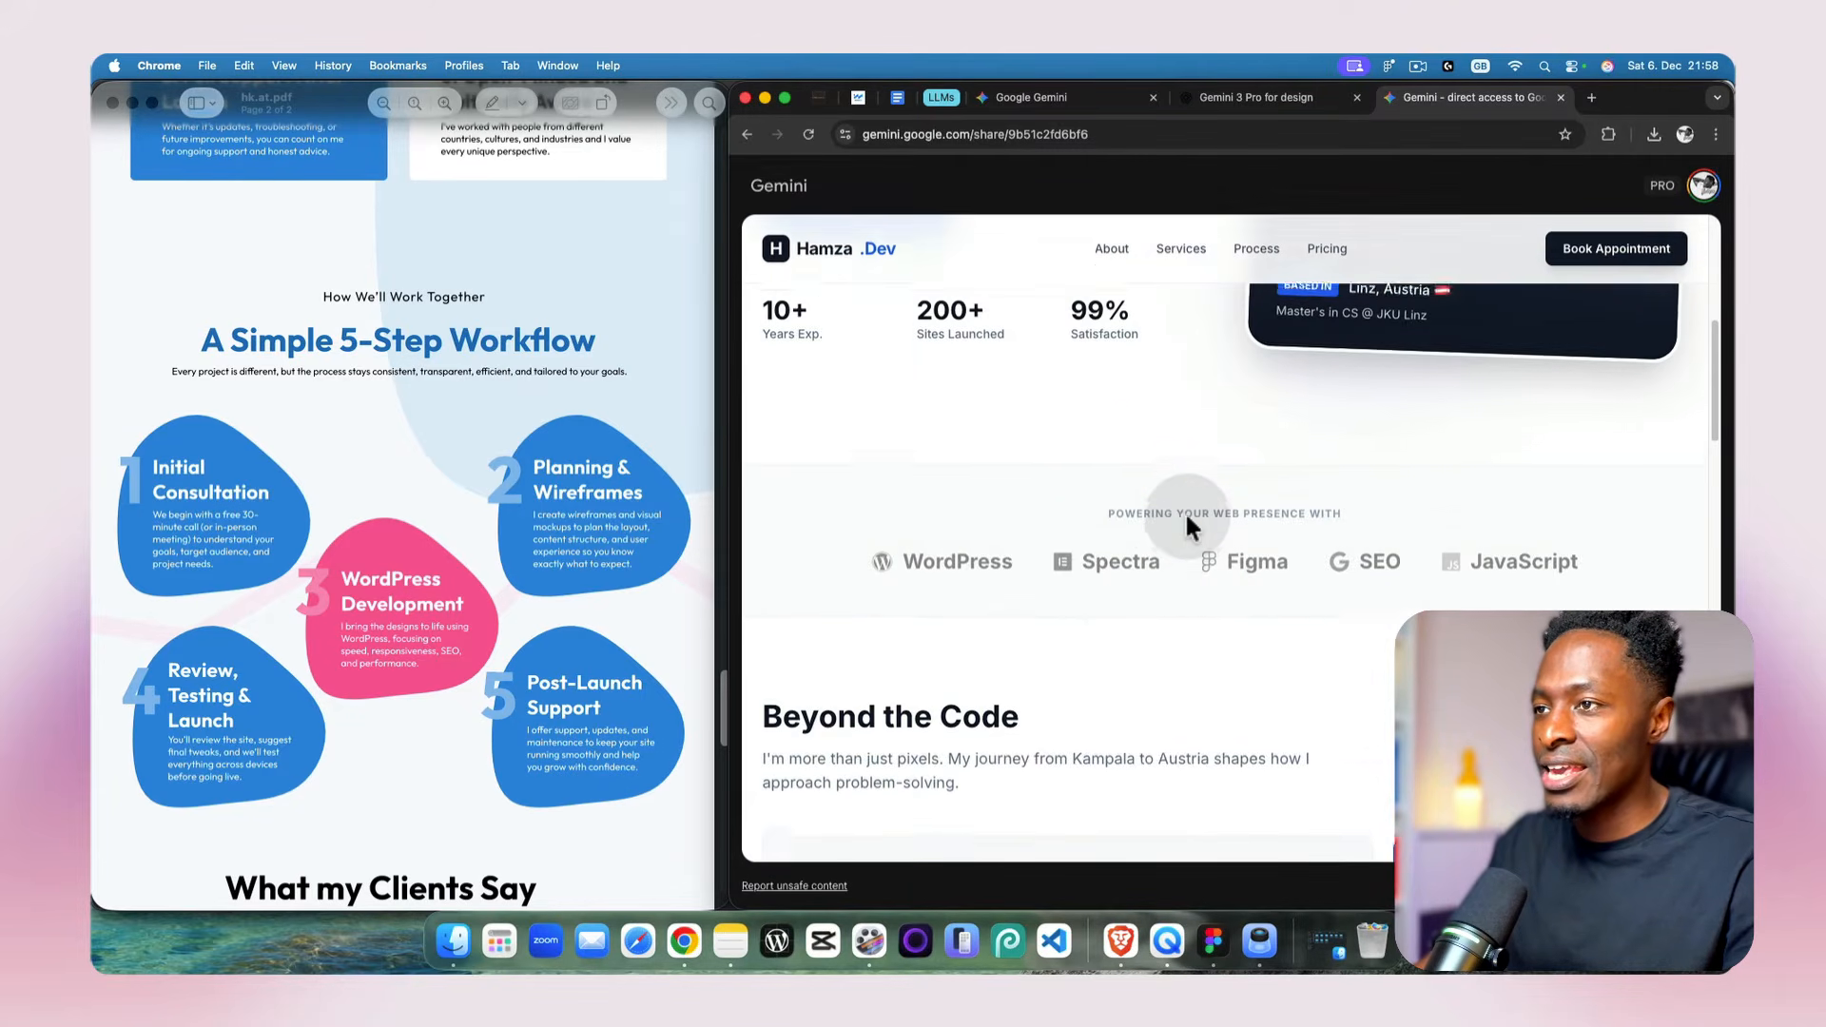
scroll(1187, 523, down, 10)
scroll(1185, 519, down, 8)
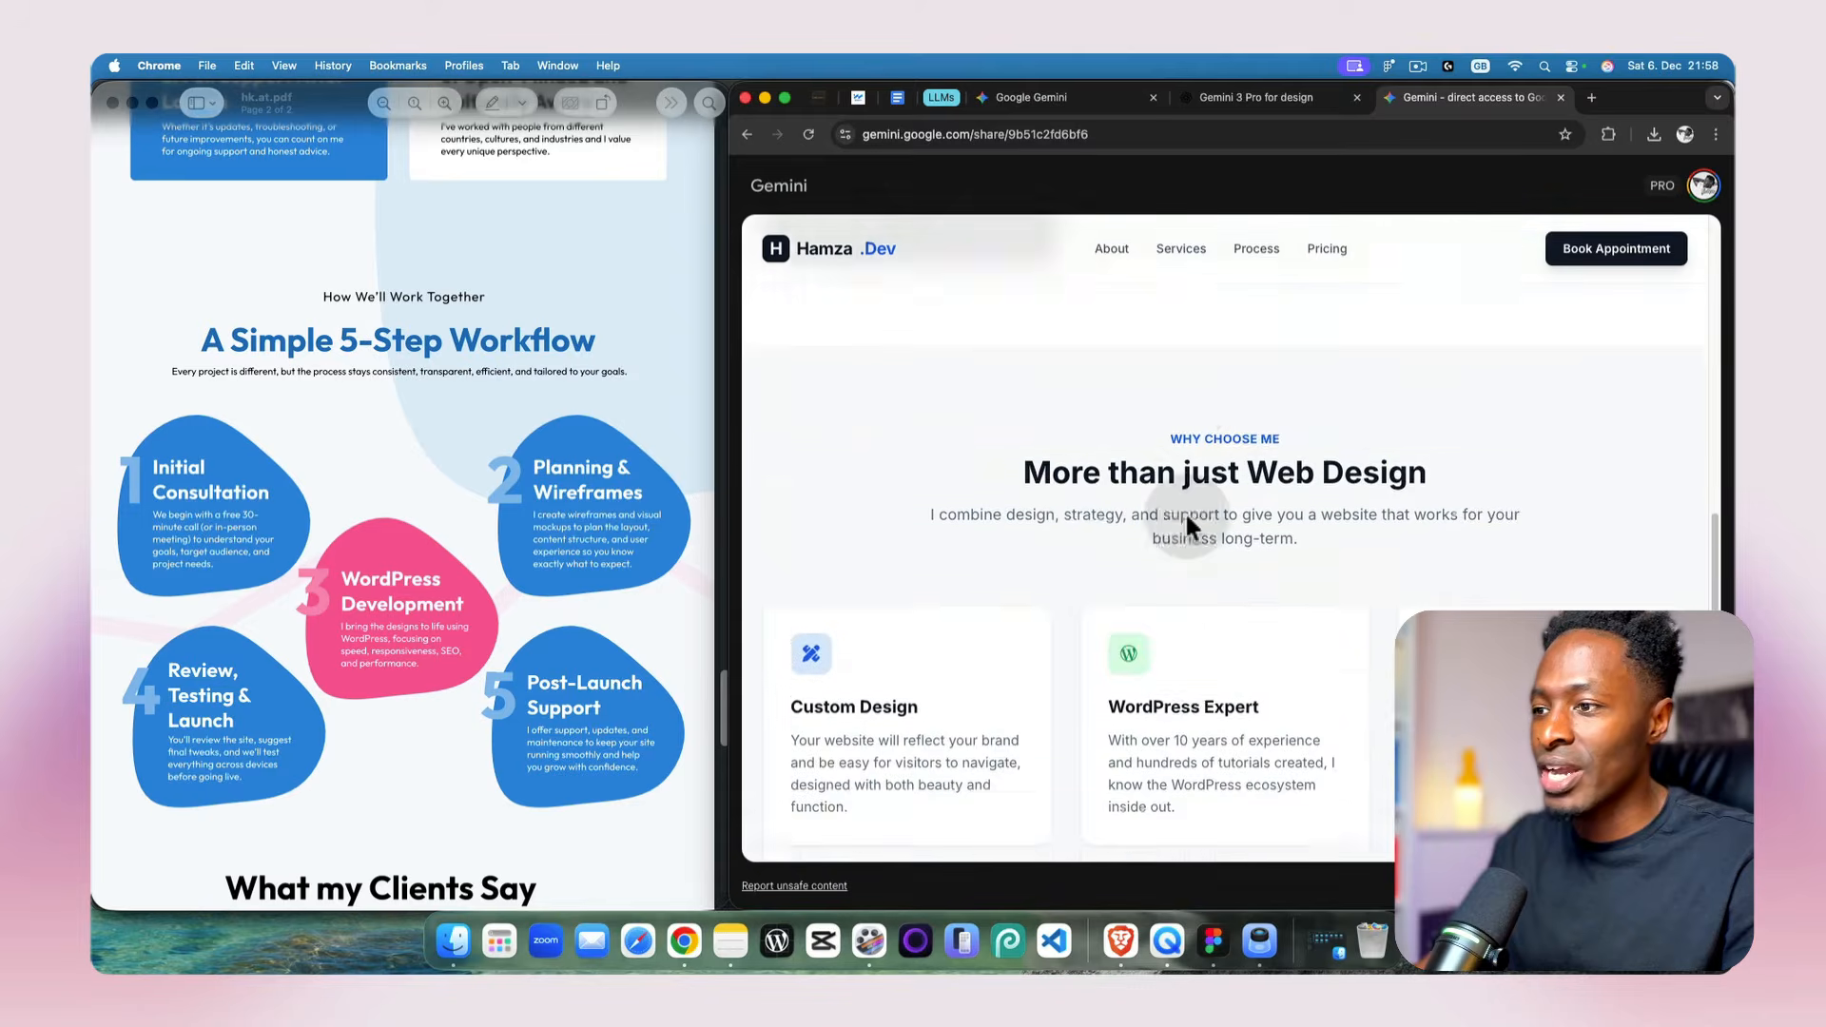
scroll(403, 566, down, 1)
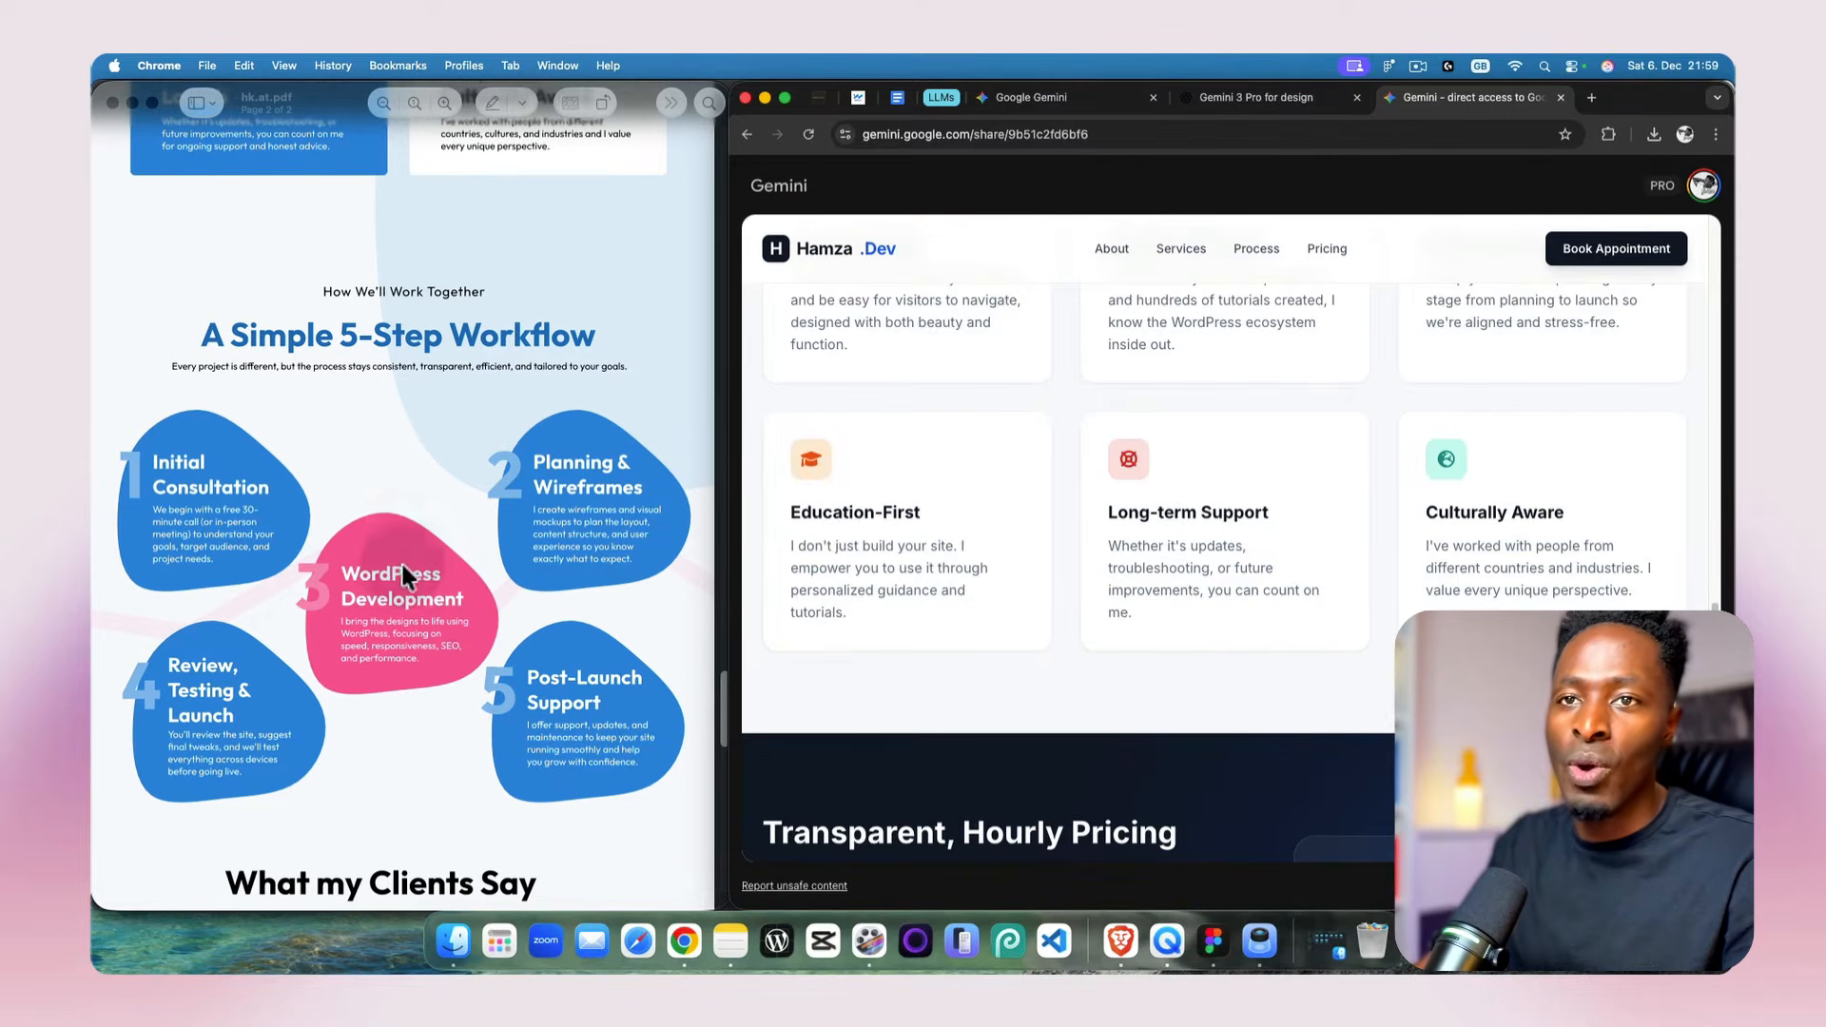
Step: Scan the mockup between its service cards and hourly pricing section for the PDF's five workflow steps
scroll(937, 509, down, 5)
scroll(677, 535, up, 1)
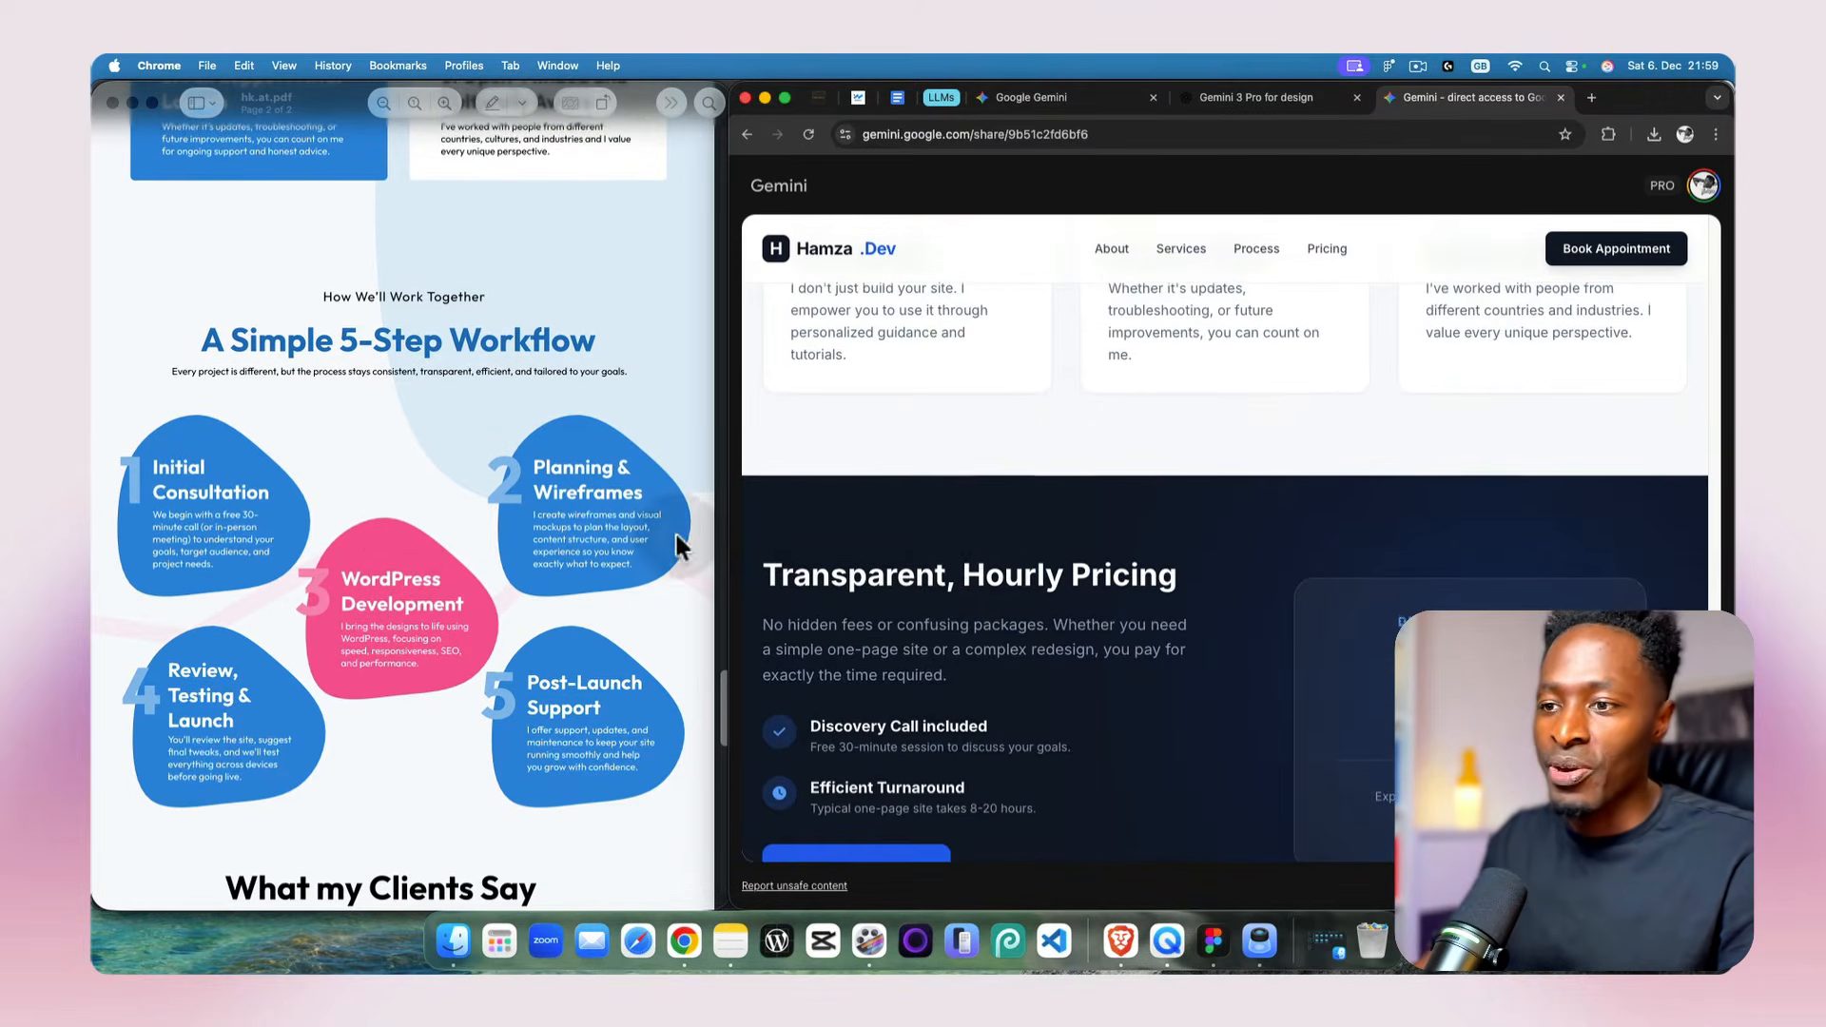
scroll(1071, 538, down, 5)
scroll(1071, 538, up, 4)
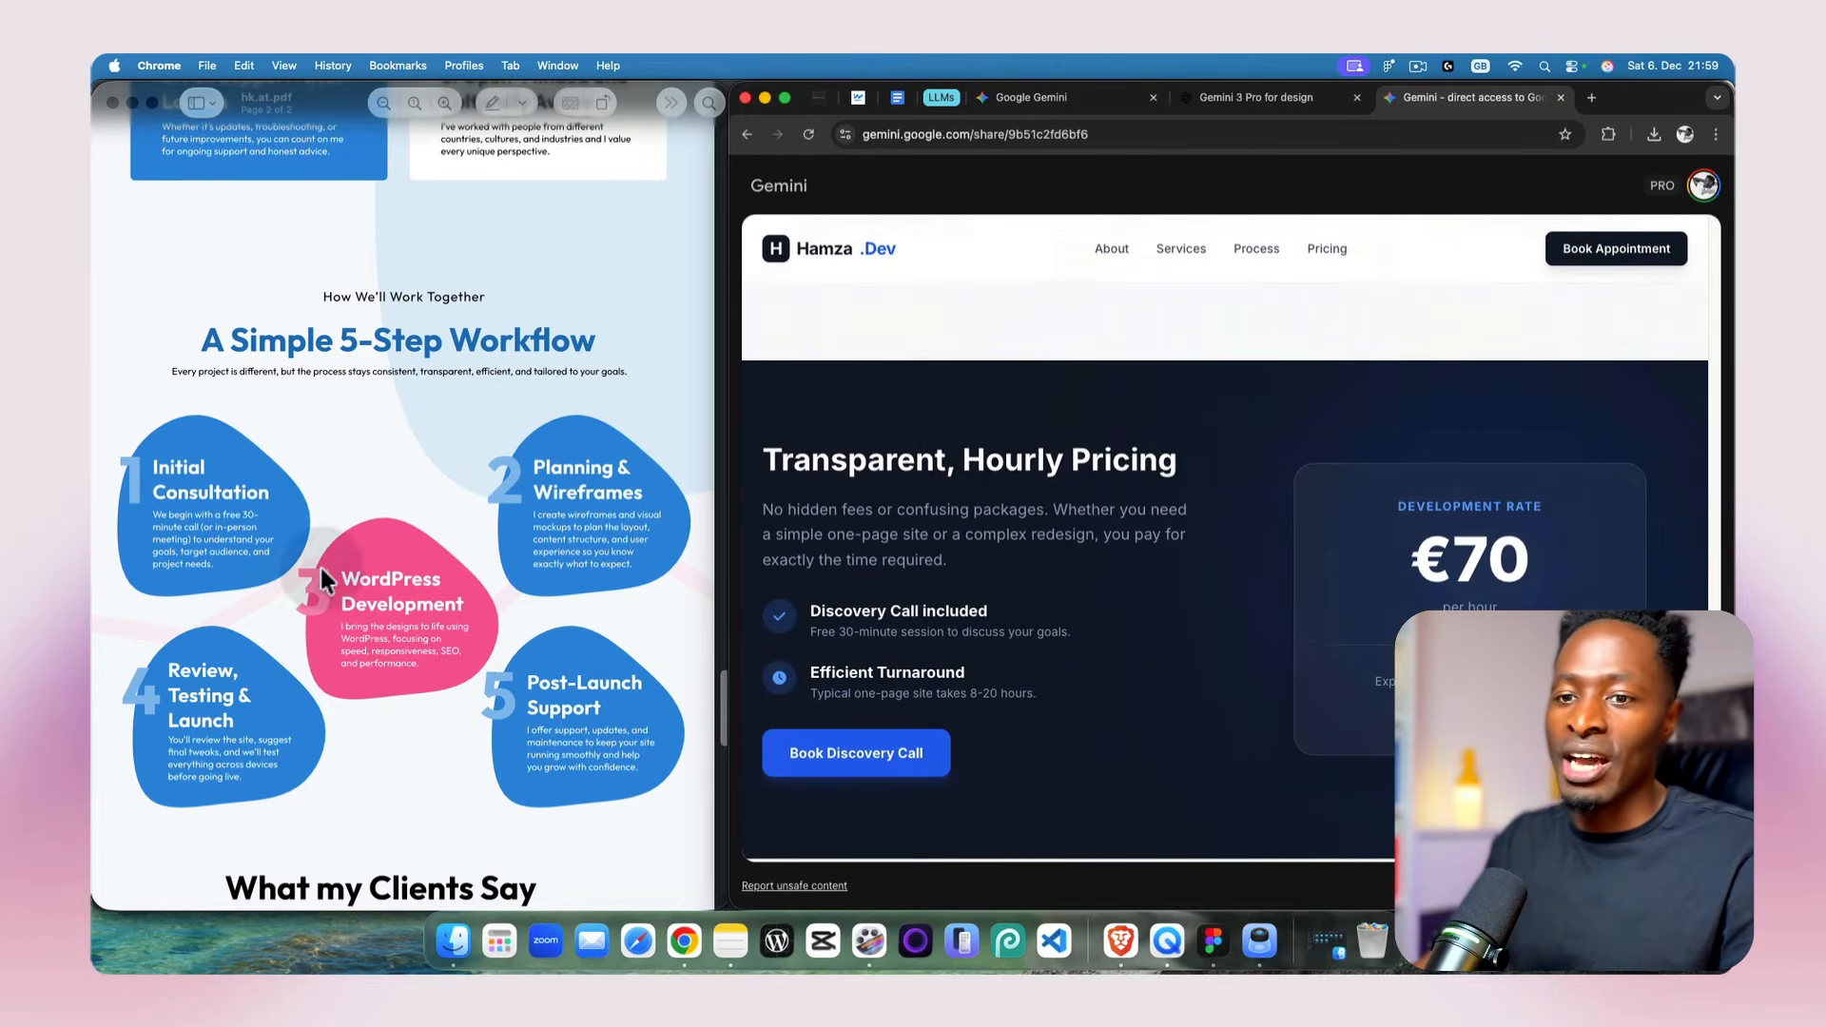
Step: Check the PDF's client testimonials, FAQ and footer against the mockup's pricing and footer sections
scroll(322, 568, down, 3)
scroll(321, 568, down, 20)
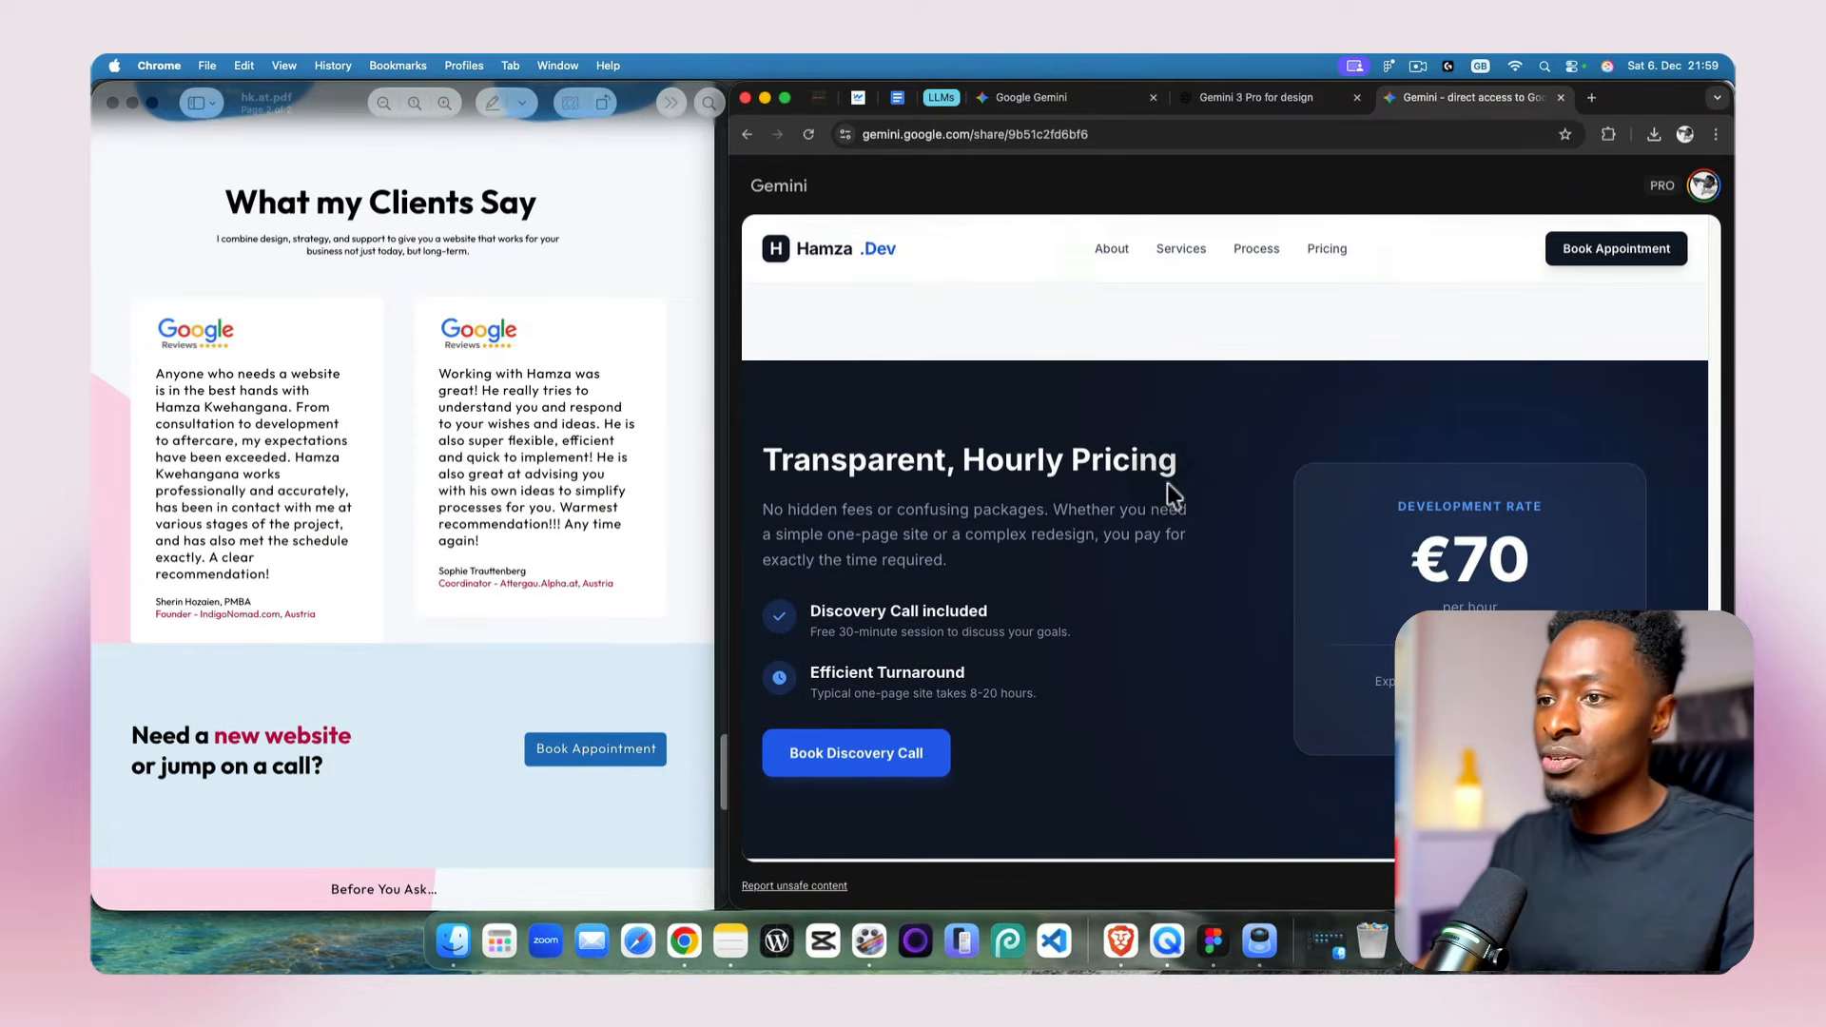
scroll(1168, 485, down, 3)
scroll(421, 667, down, 6)
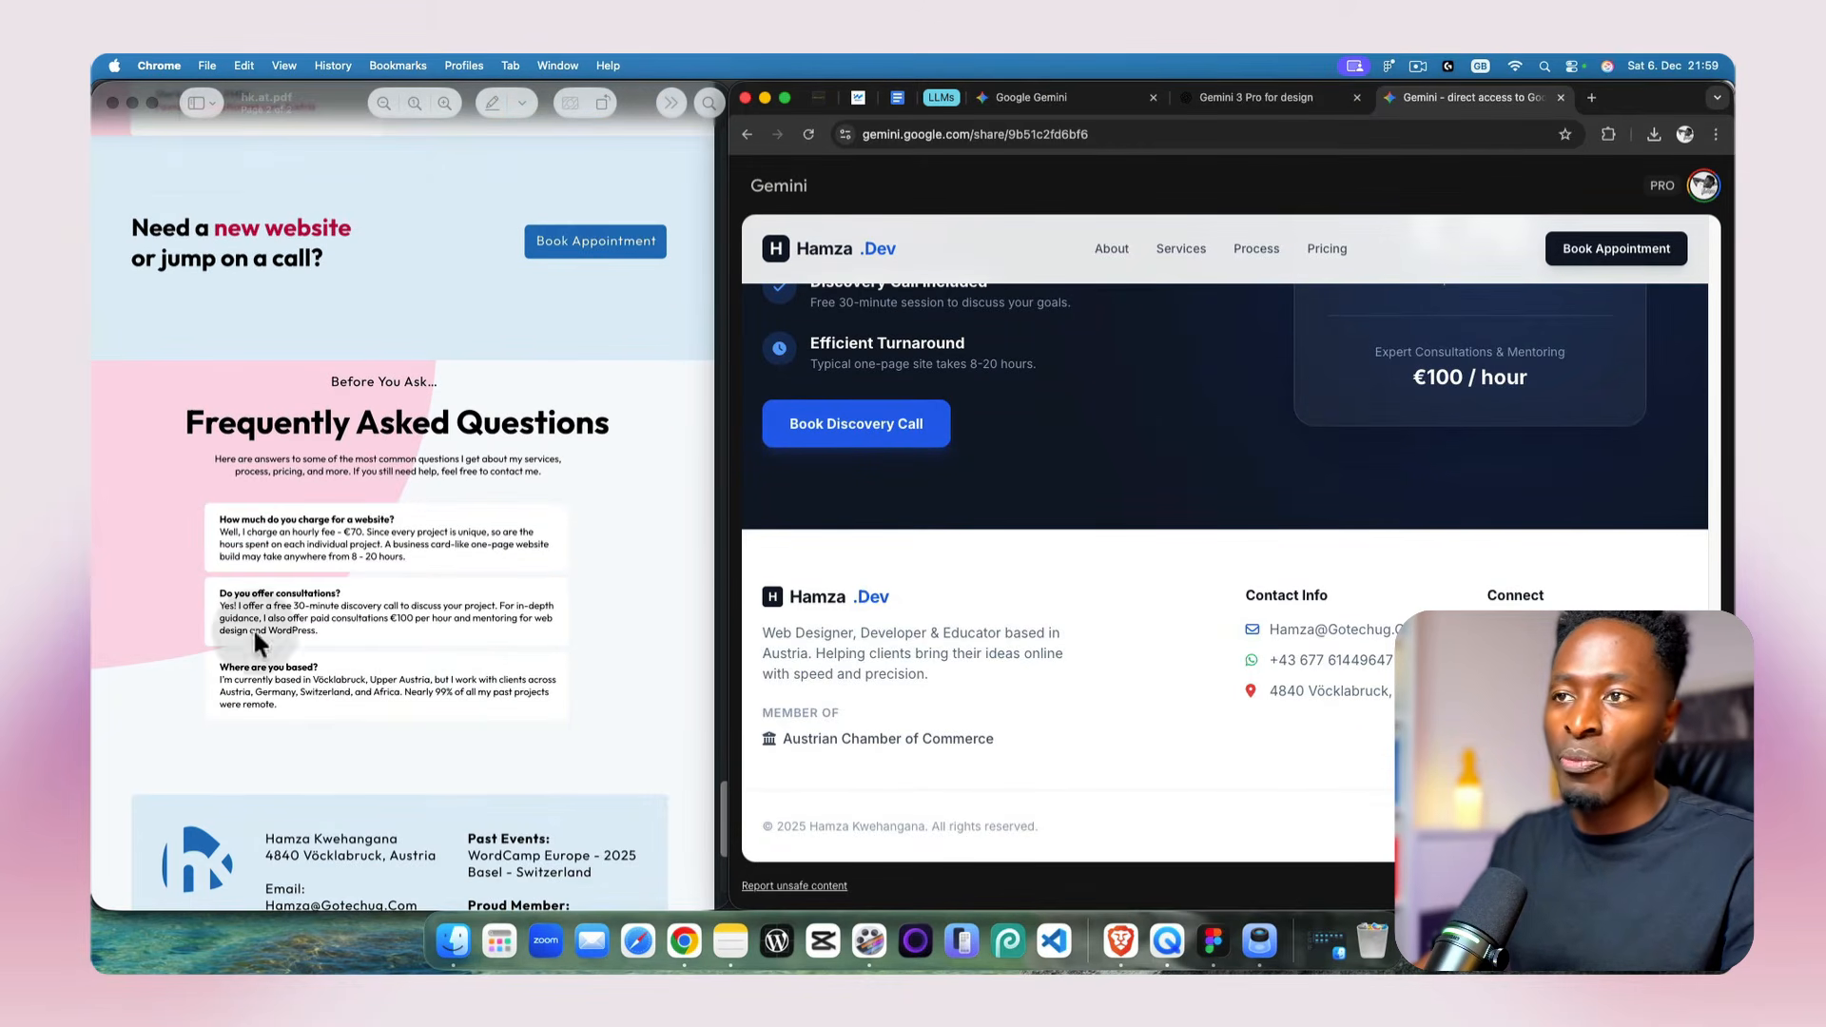
scroll(606, 656, down, 4)
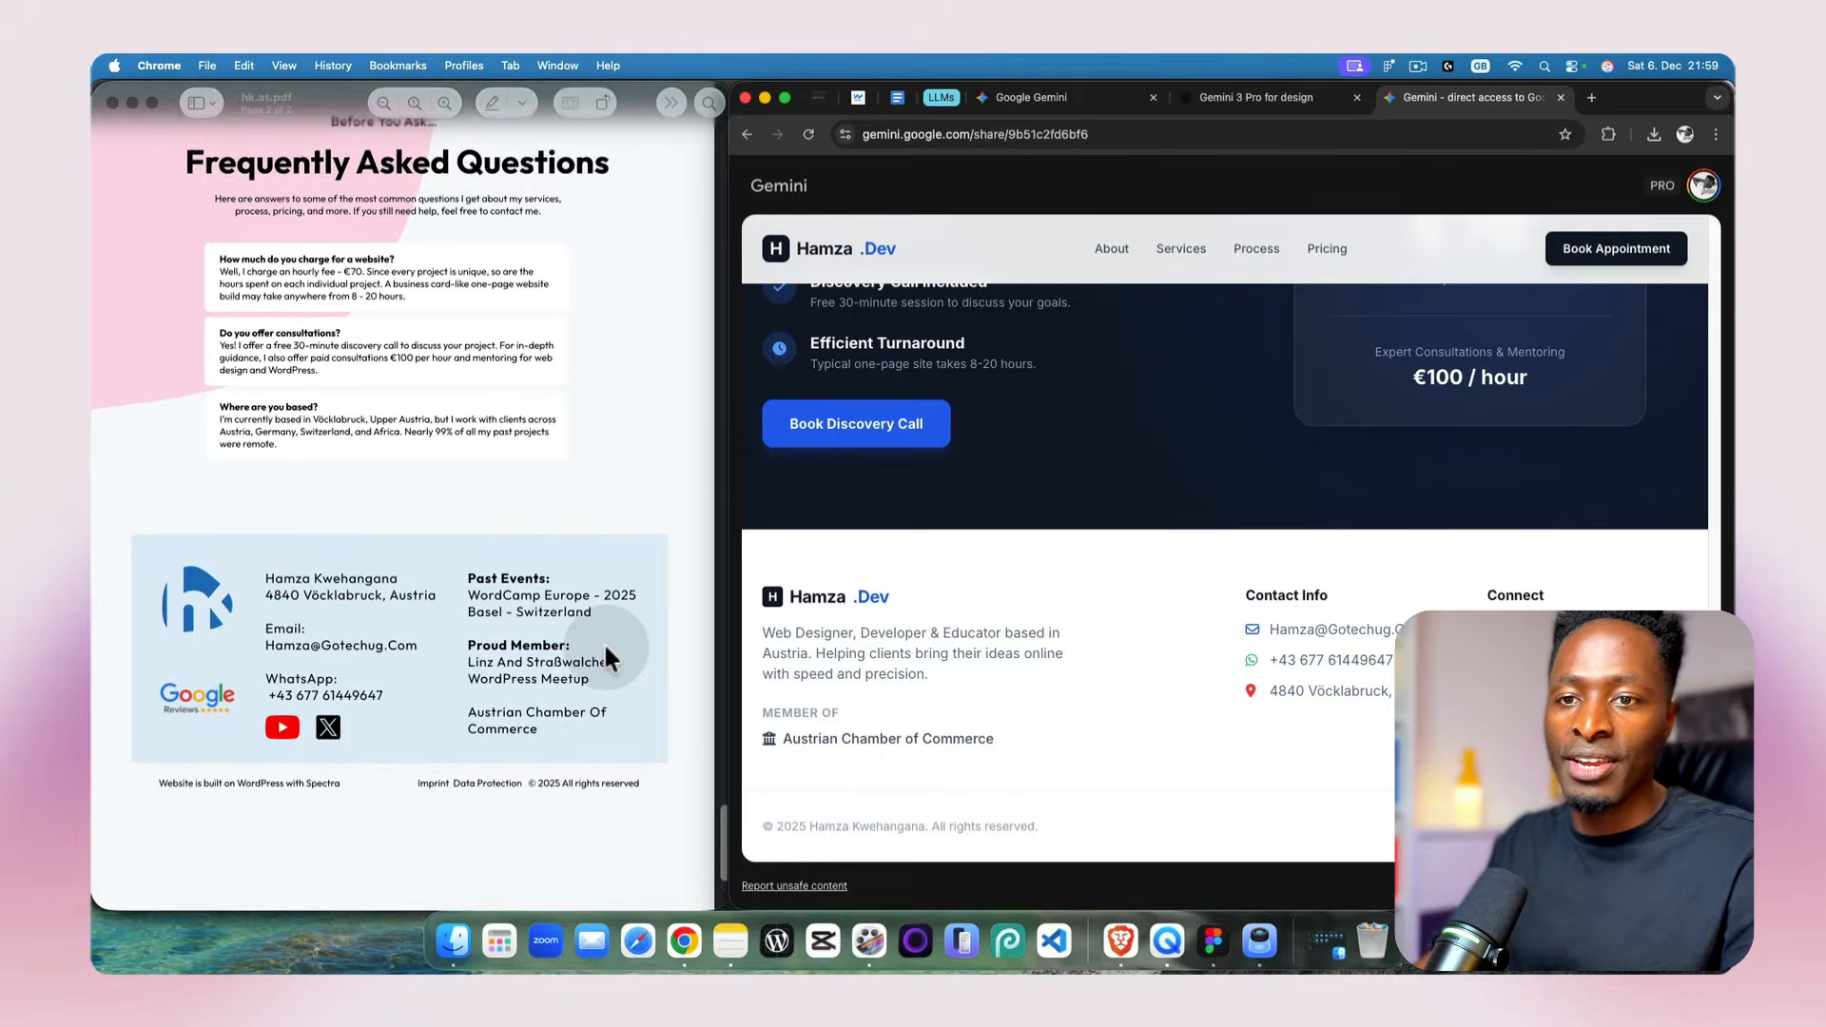
scroll(522, 628, up, 7)
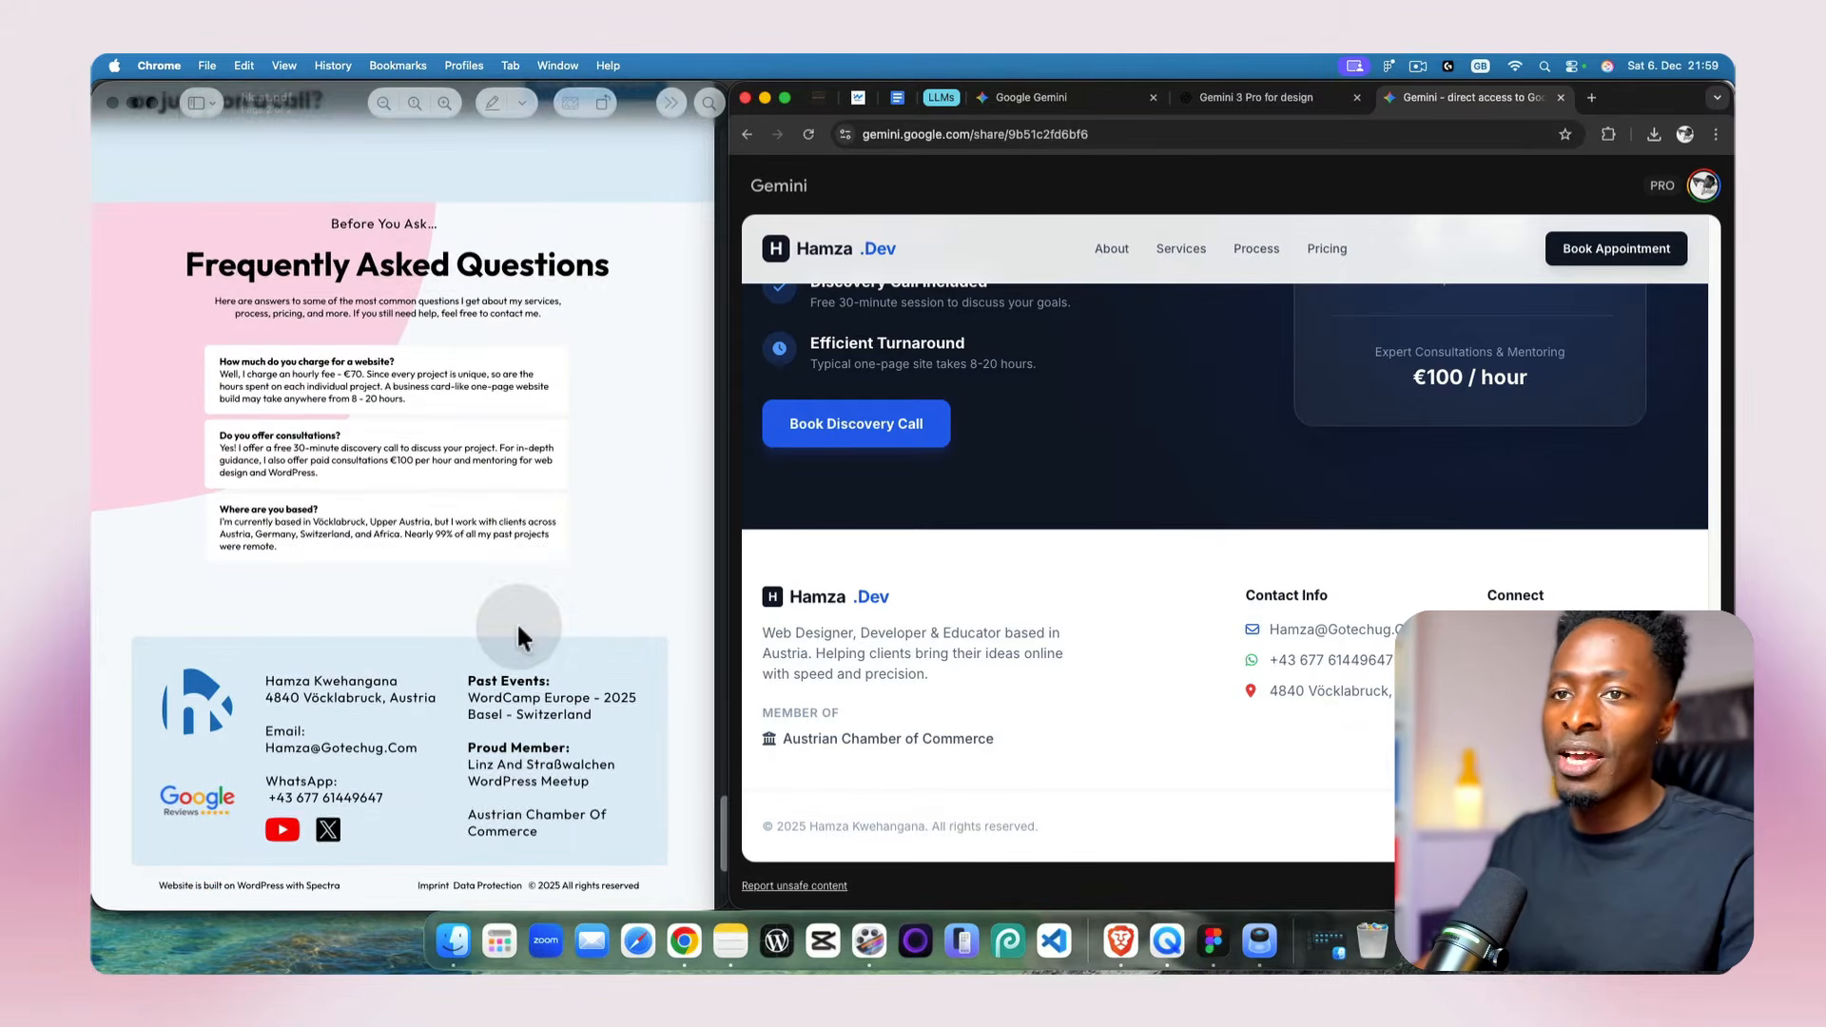
scroll(517, 621, up, 10)
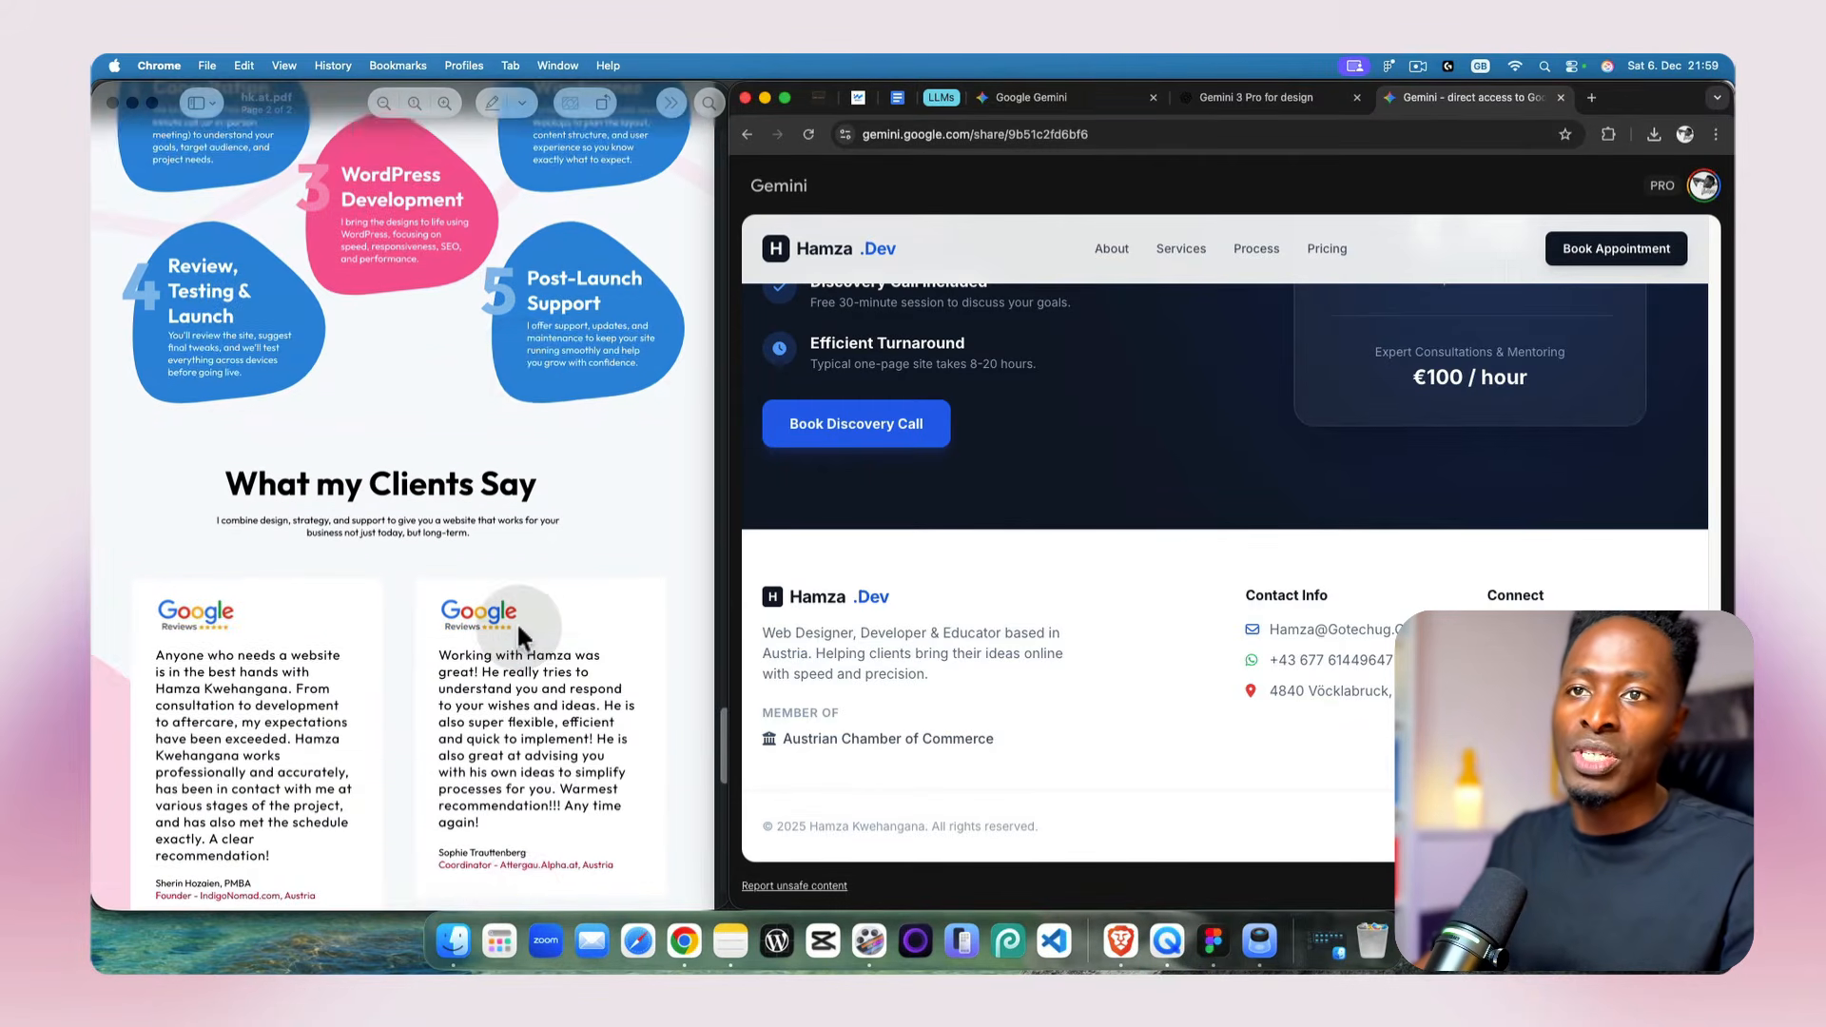
scroll(1231, 561, up, 10)
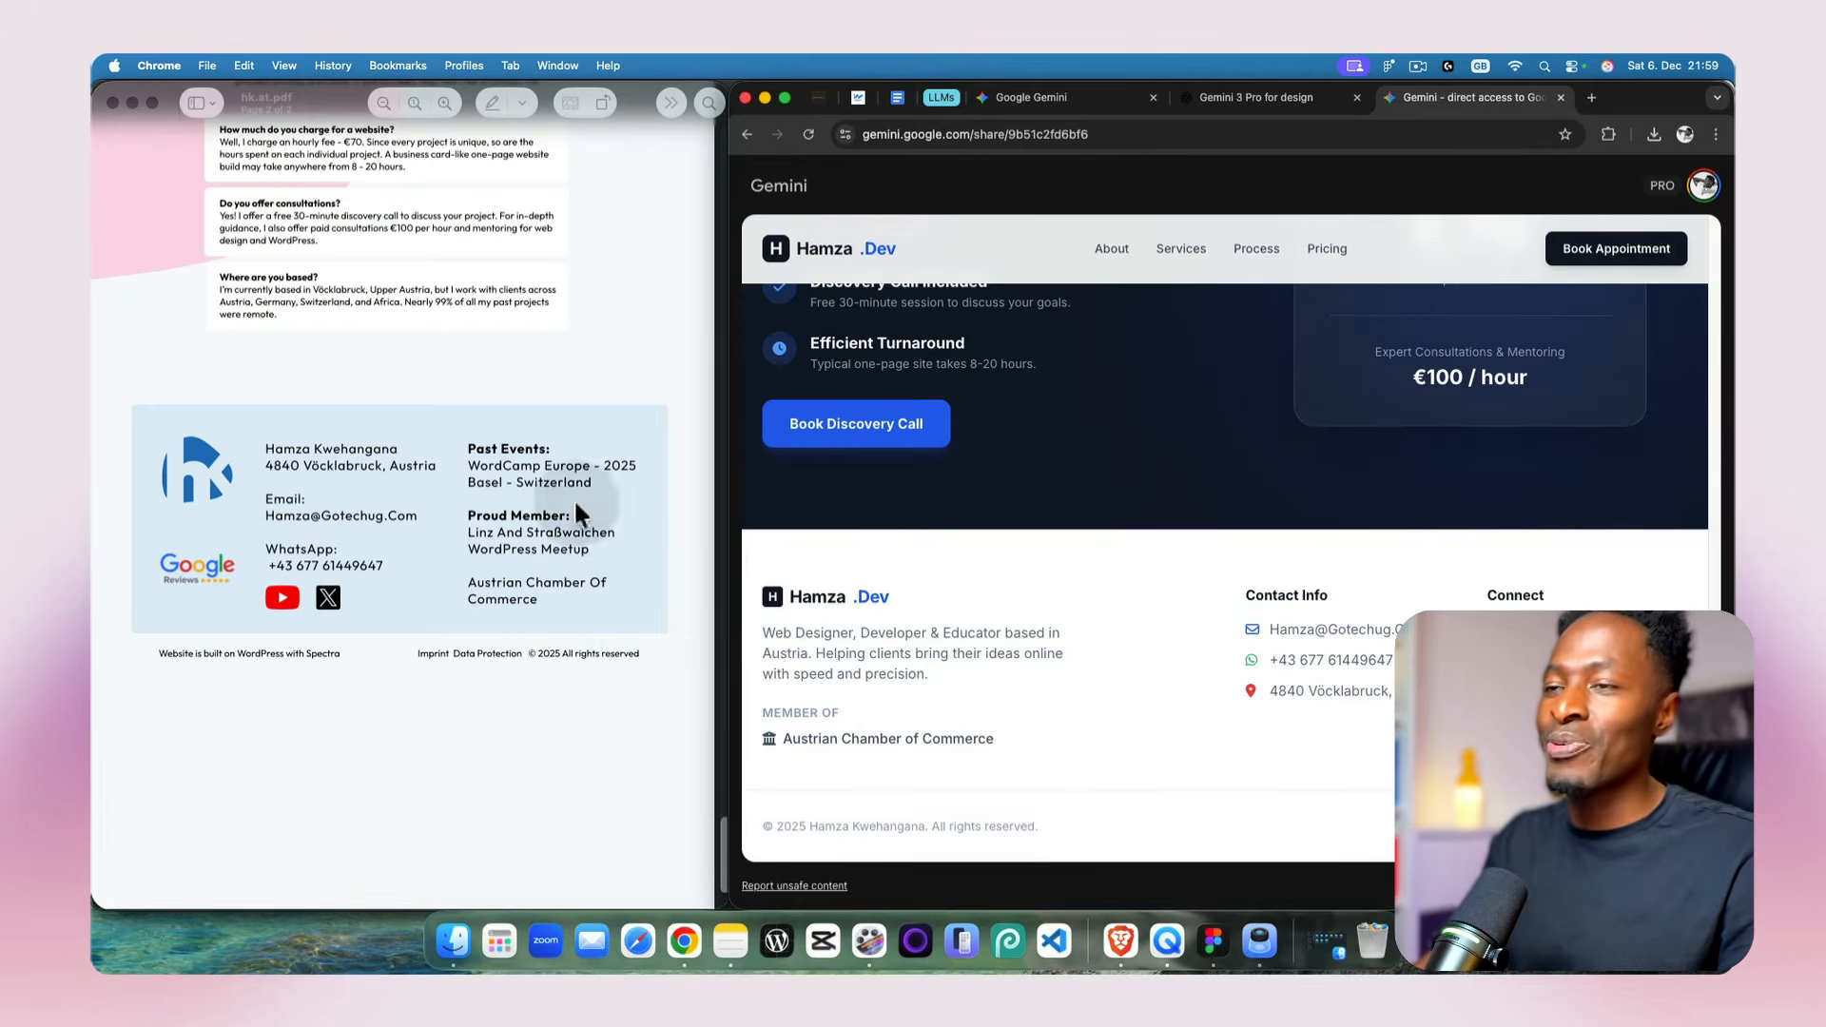
Step: Enlarge the shared mockup to full screen and review it from the footer back up to the hero section
click(784, 97)
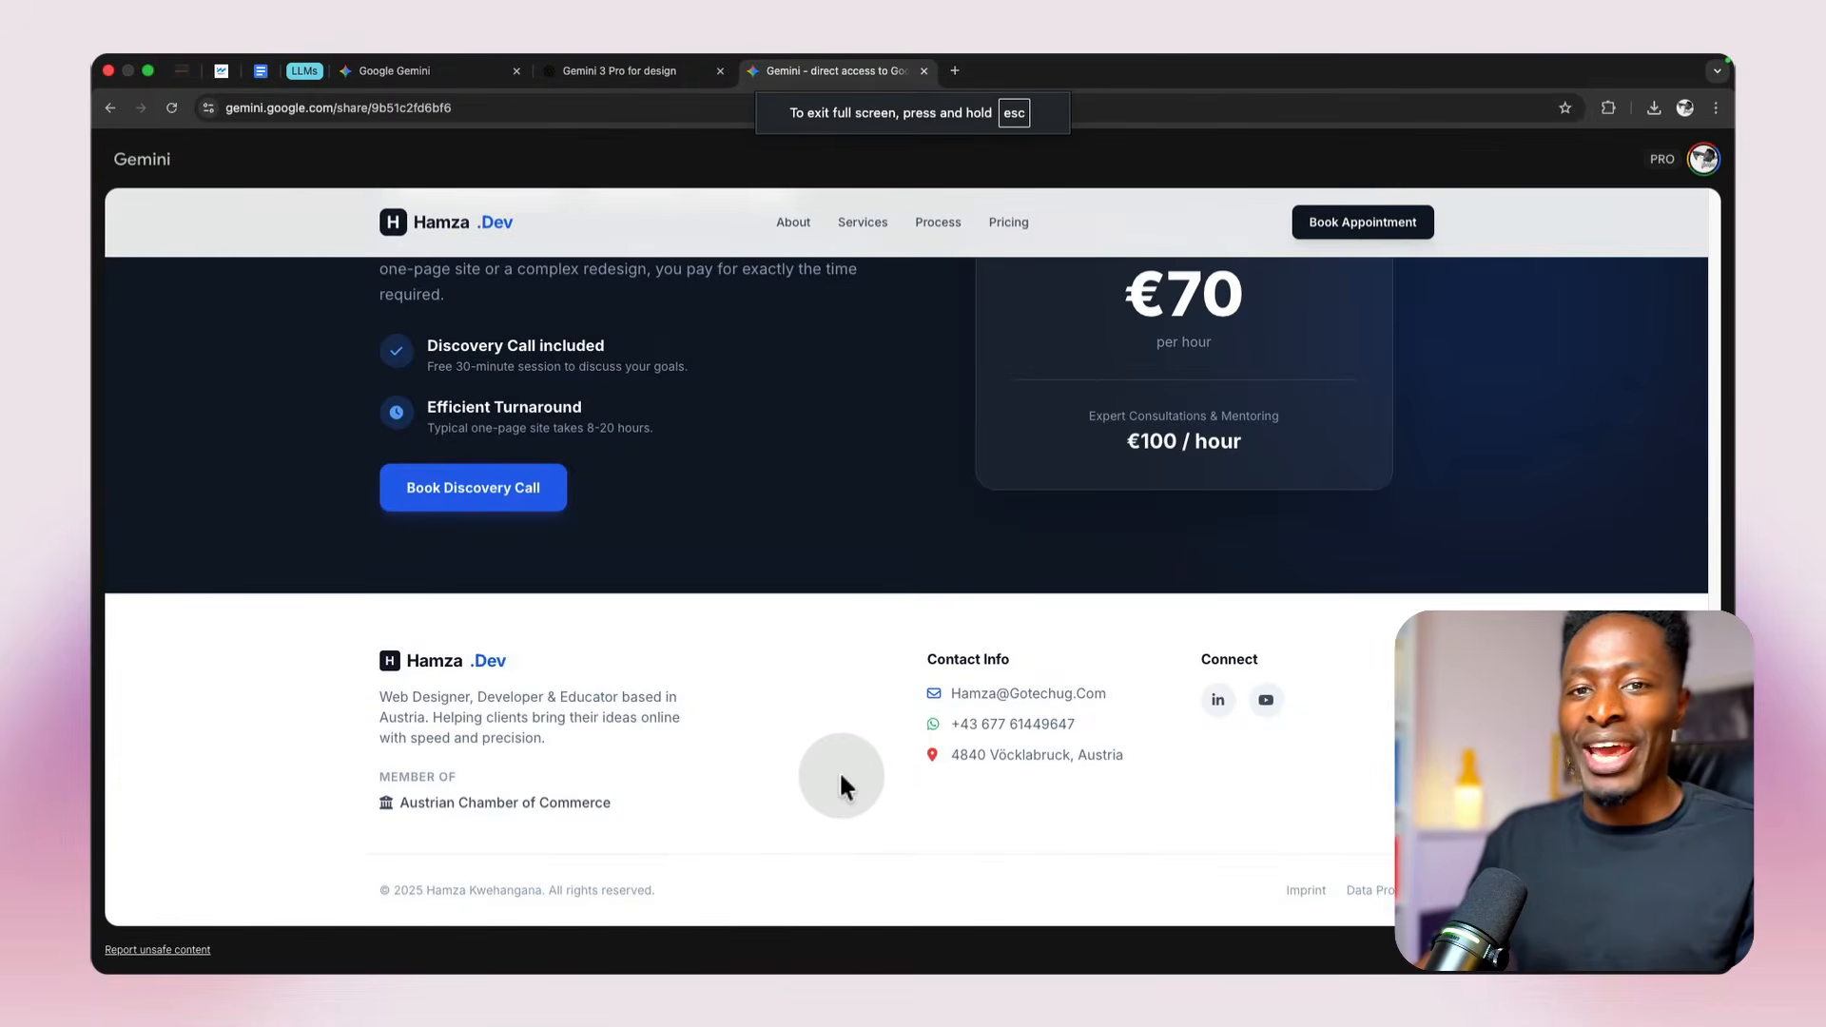
scroll(841, 775, up, 1)
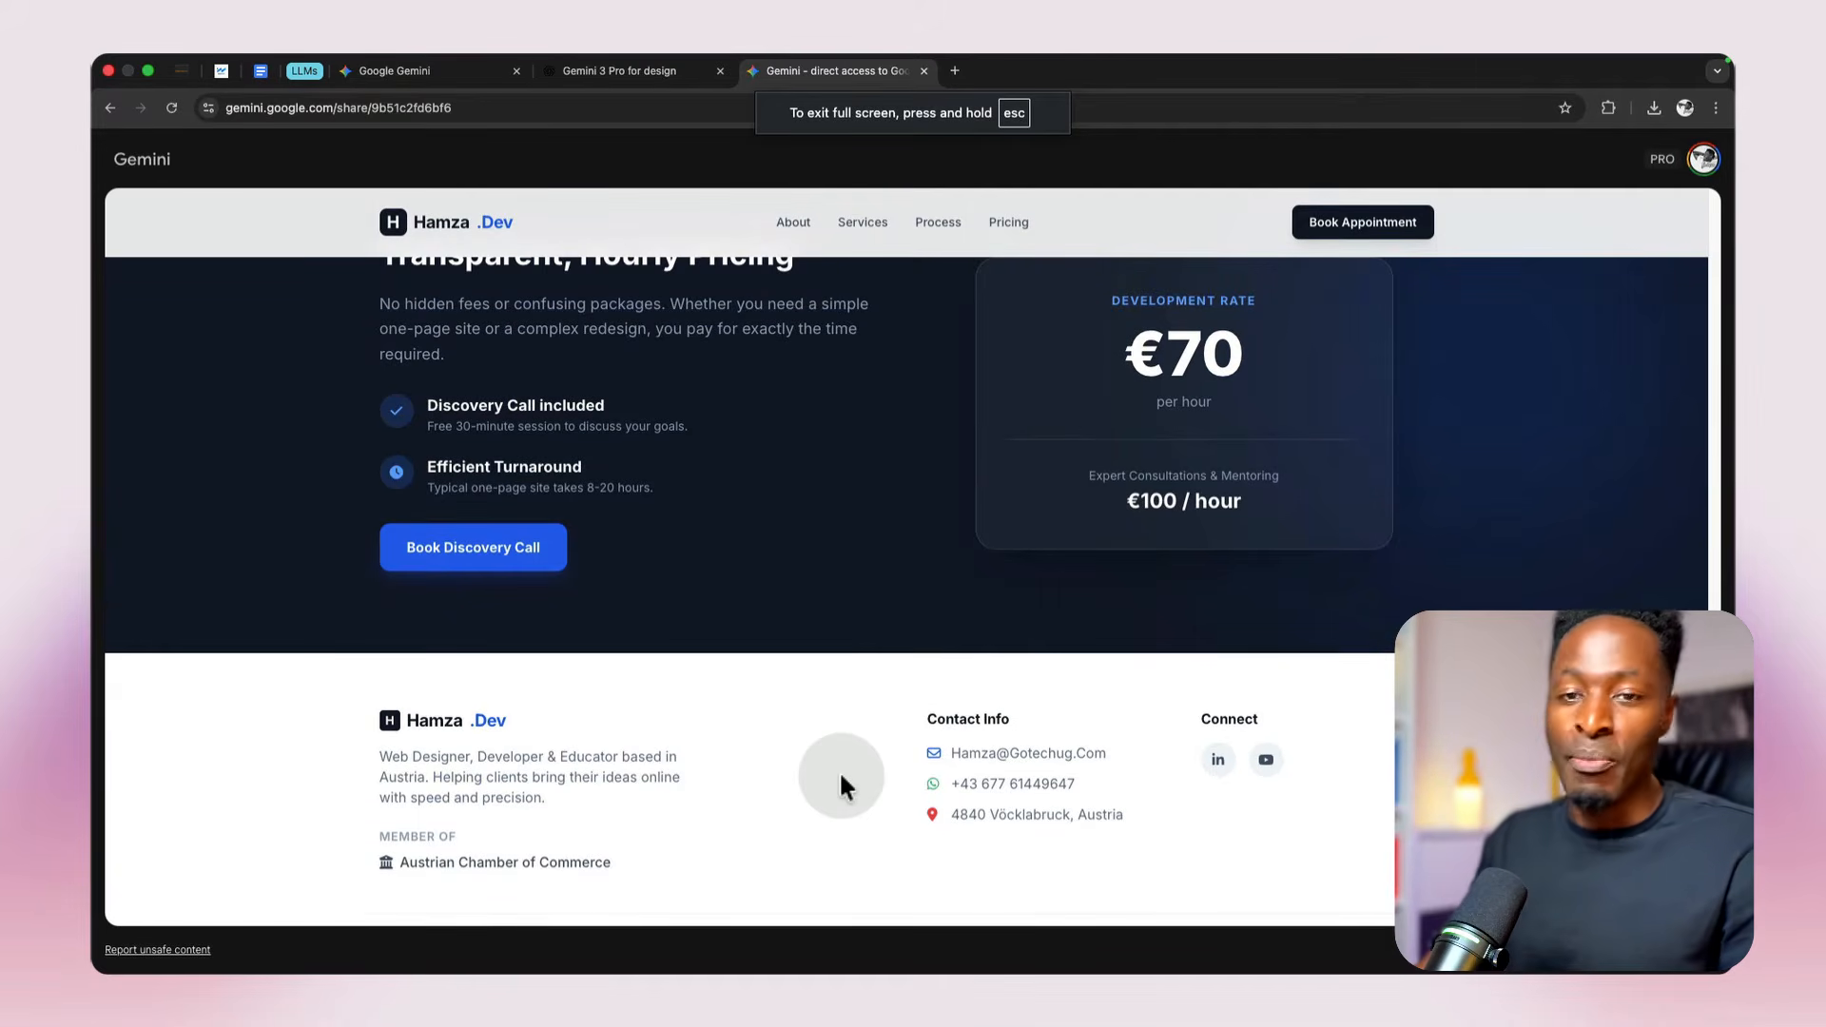
scroll(841, 777, up, 4)
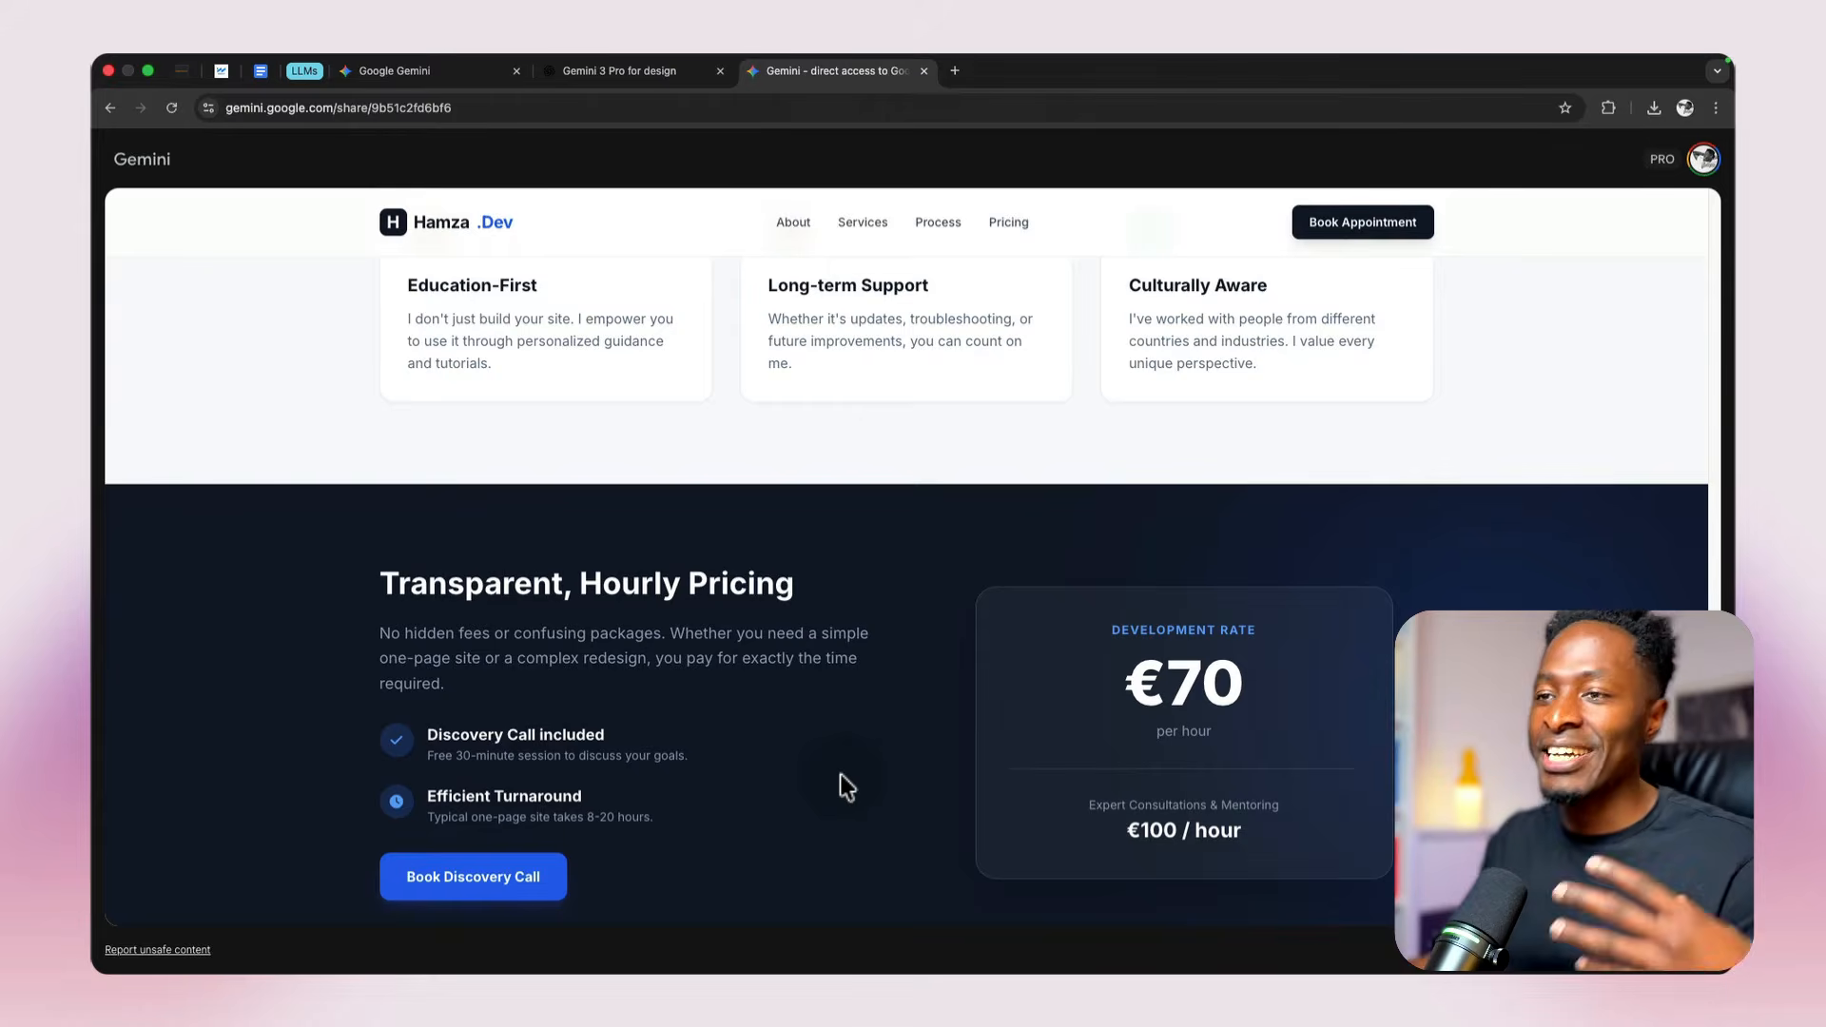
scroll(841, 775, up, 9)
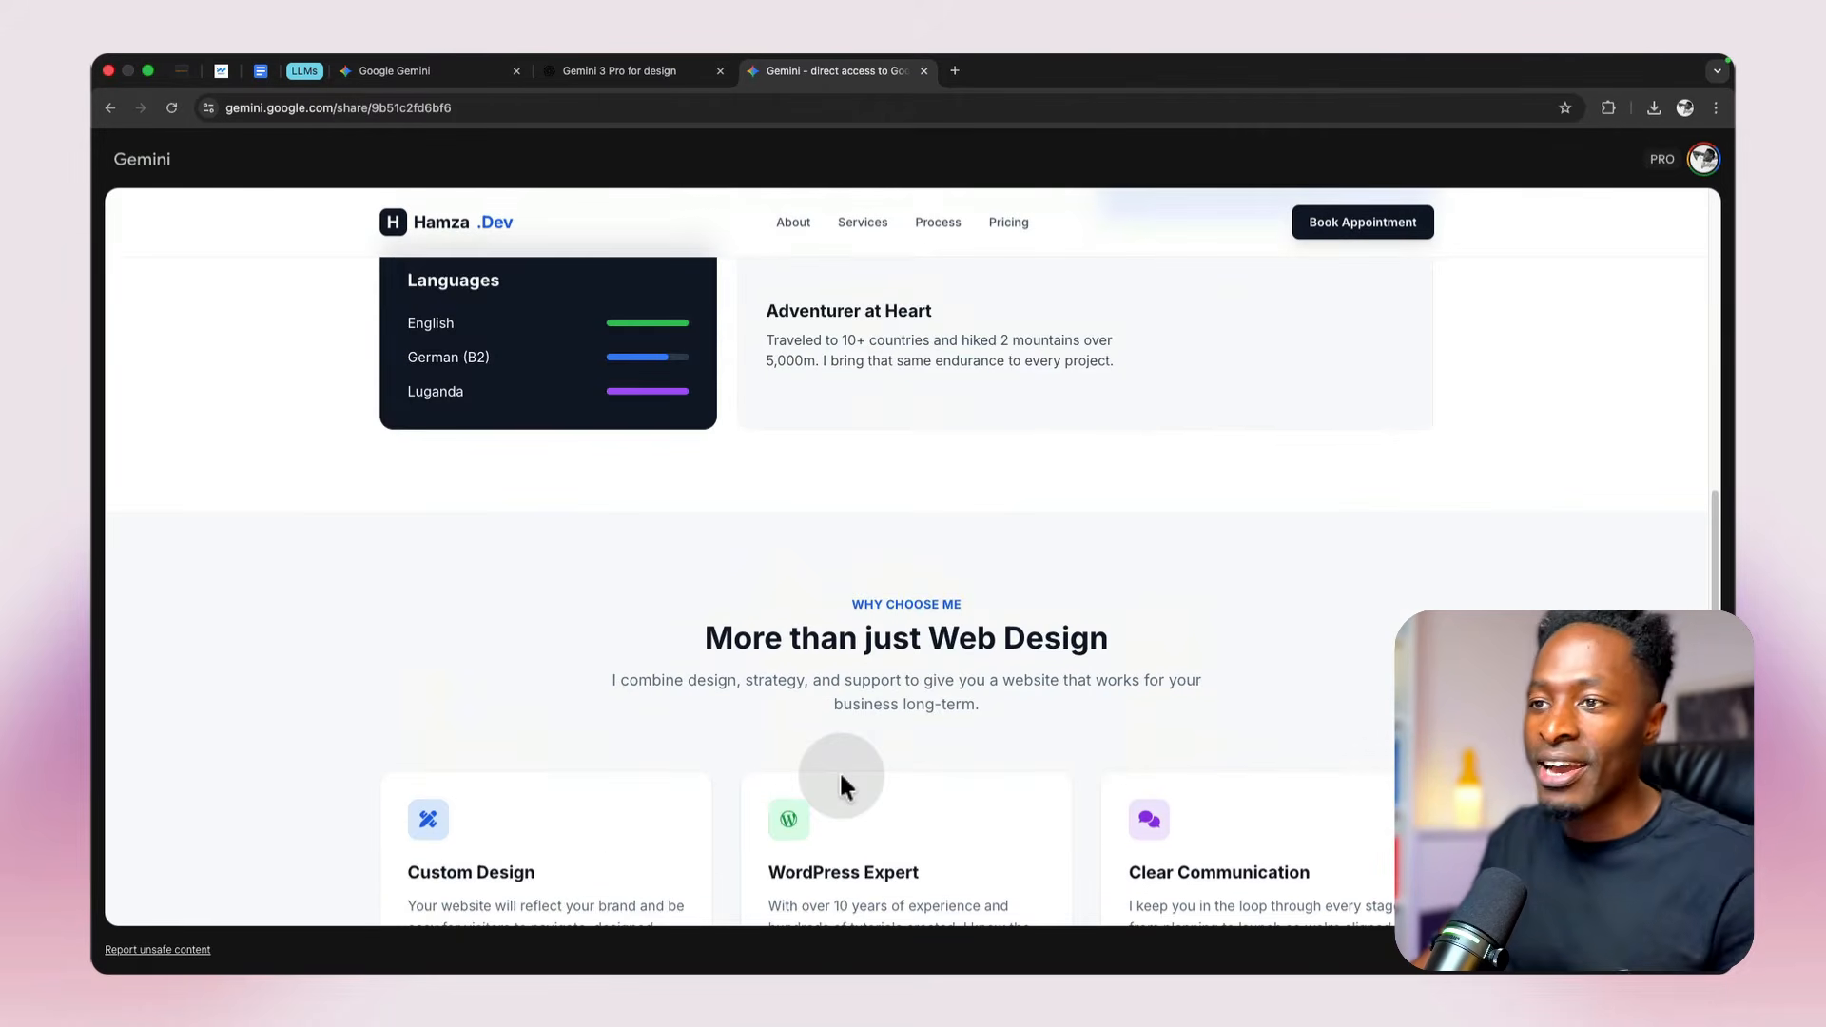
scroll(841, 777, up, 10)
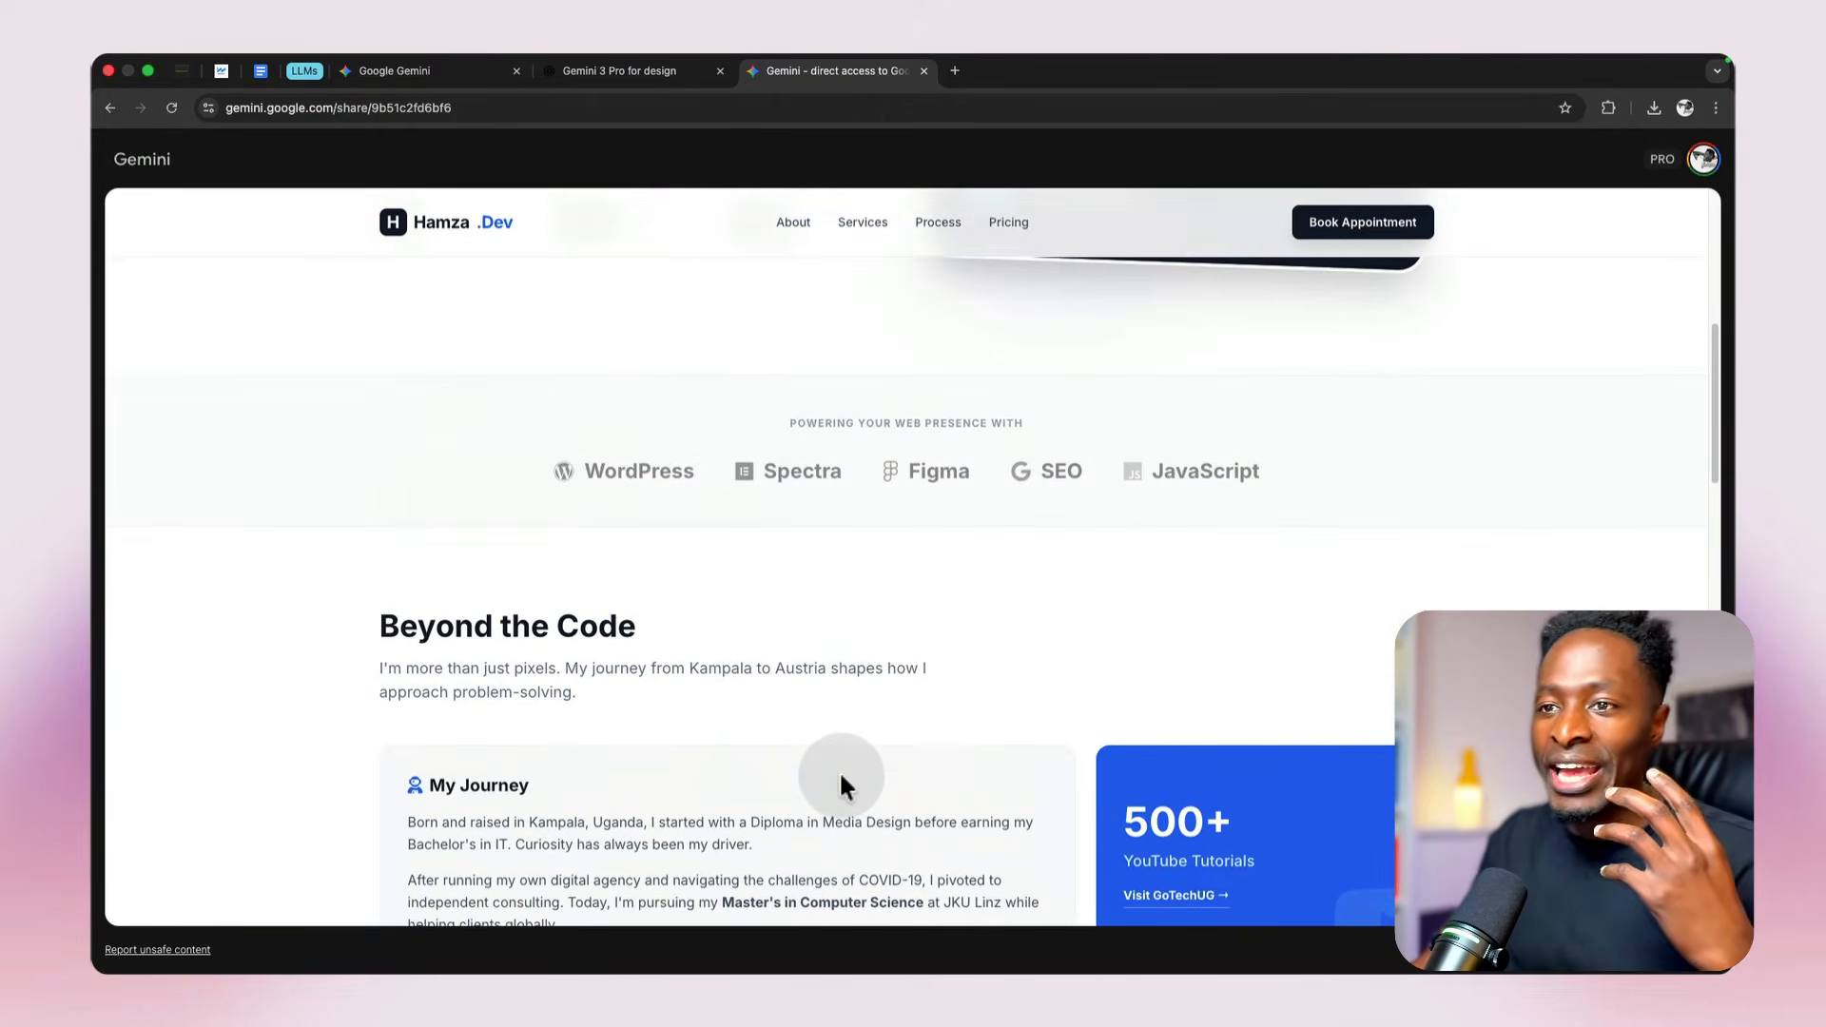
scroll(841, 777, up, 5)
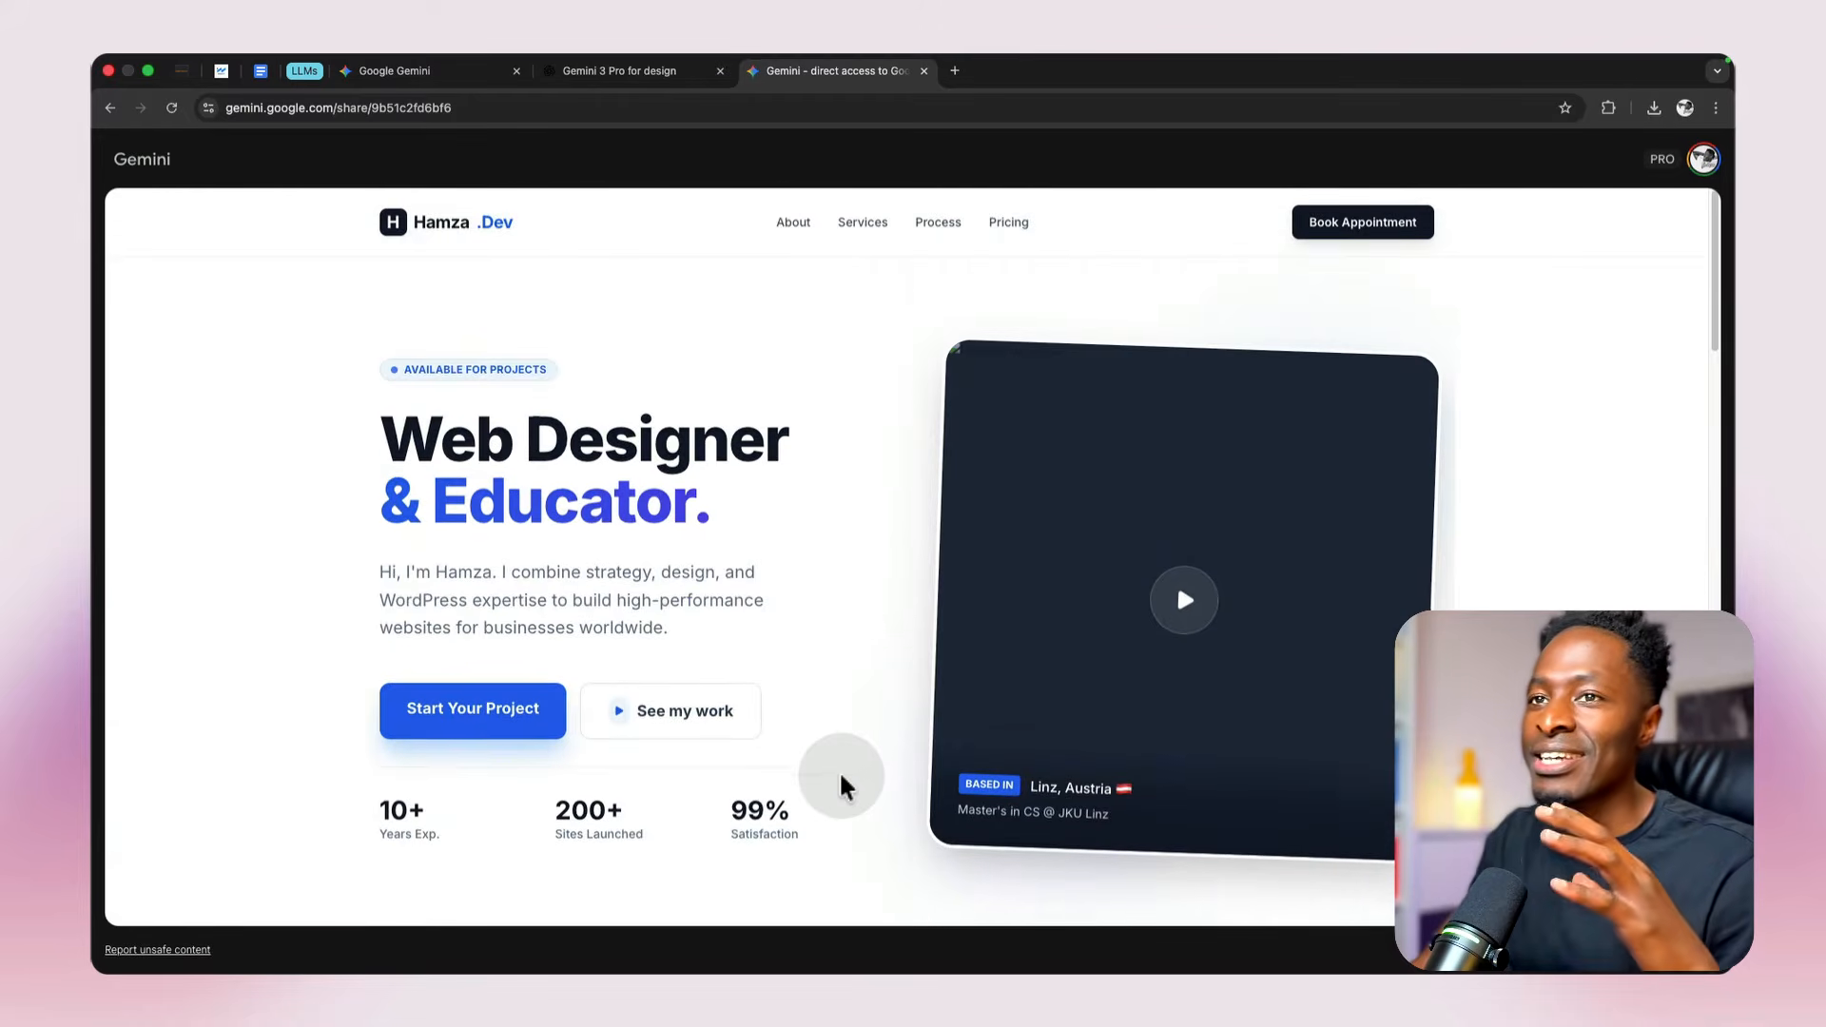
Step: Review the mockup's technology strip, "Beyond the Code" cards and "More than just Web Design" section in full-screen view
scroll(841, 776, down, 4)
scroll(841, 777, down, 6)
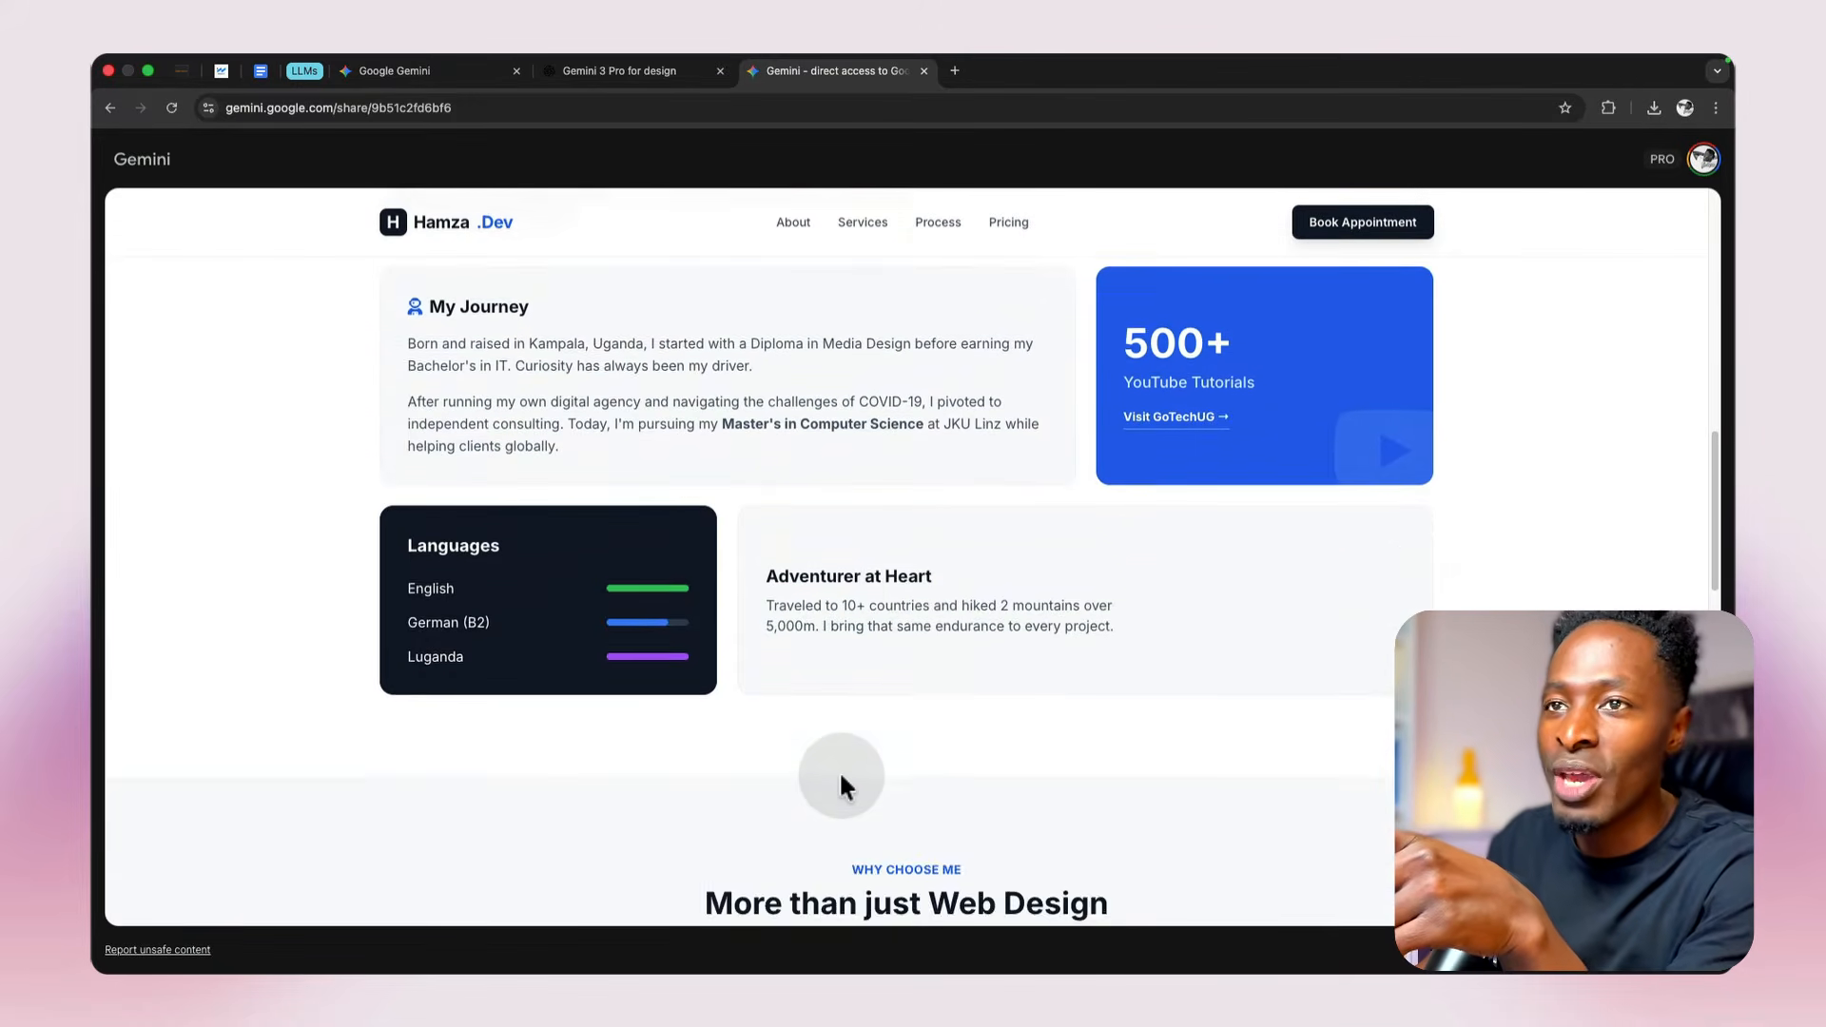
scroll(841, 776, up, 1)
scroll(841, 778, up, 5)
scroll(841, 778, down, 12)
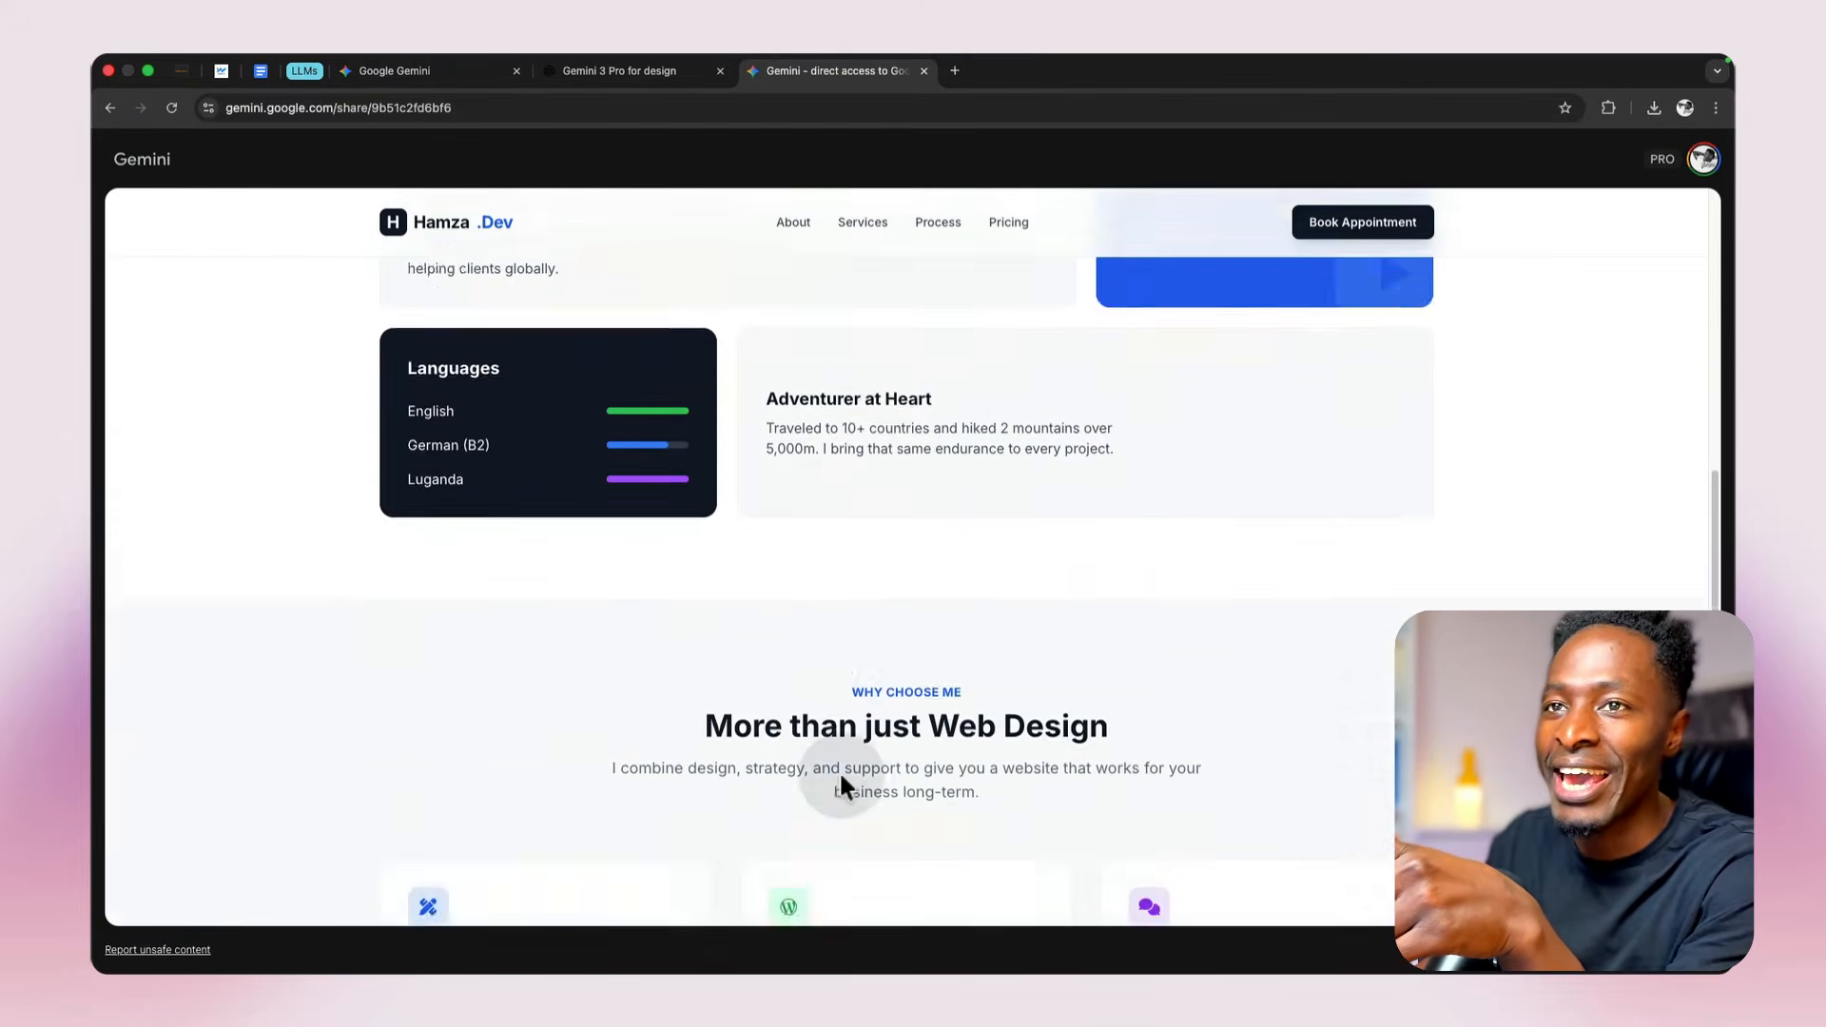
scroll(841, 776, down, 6)
scroll(841, 776, up, 1)
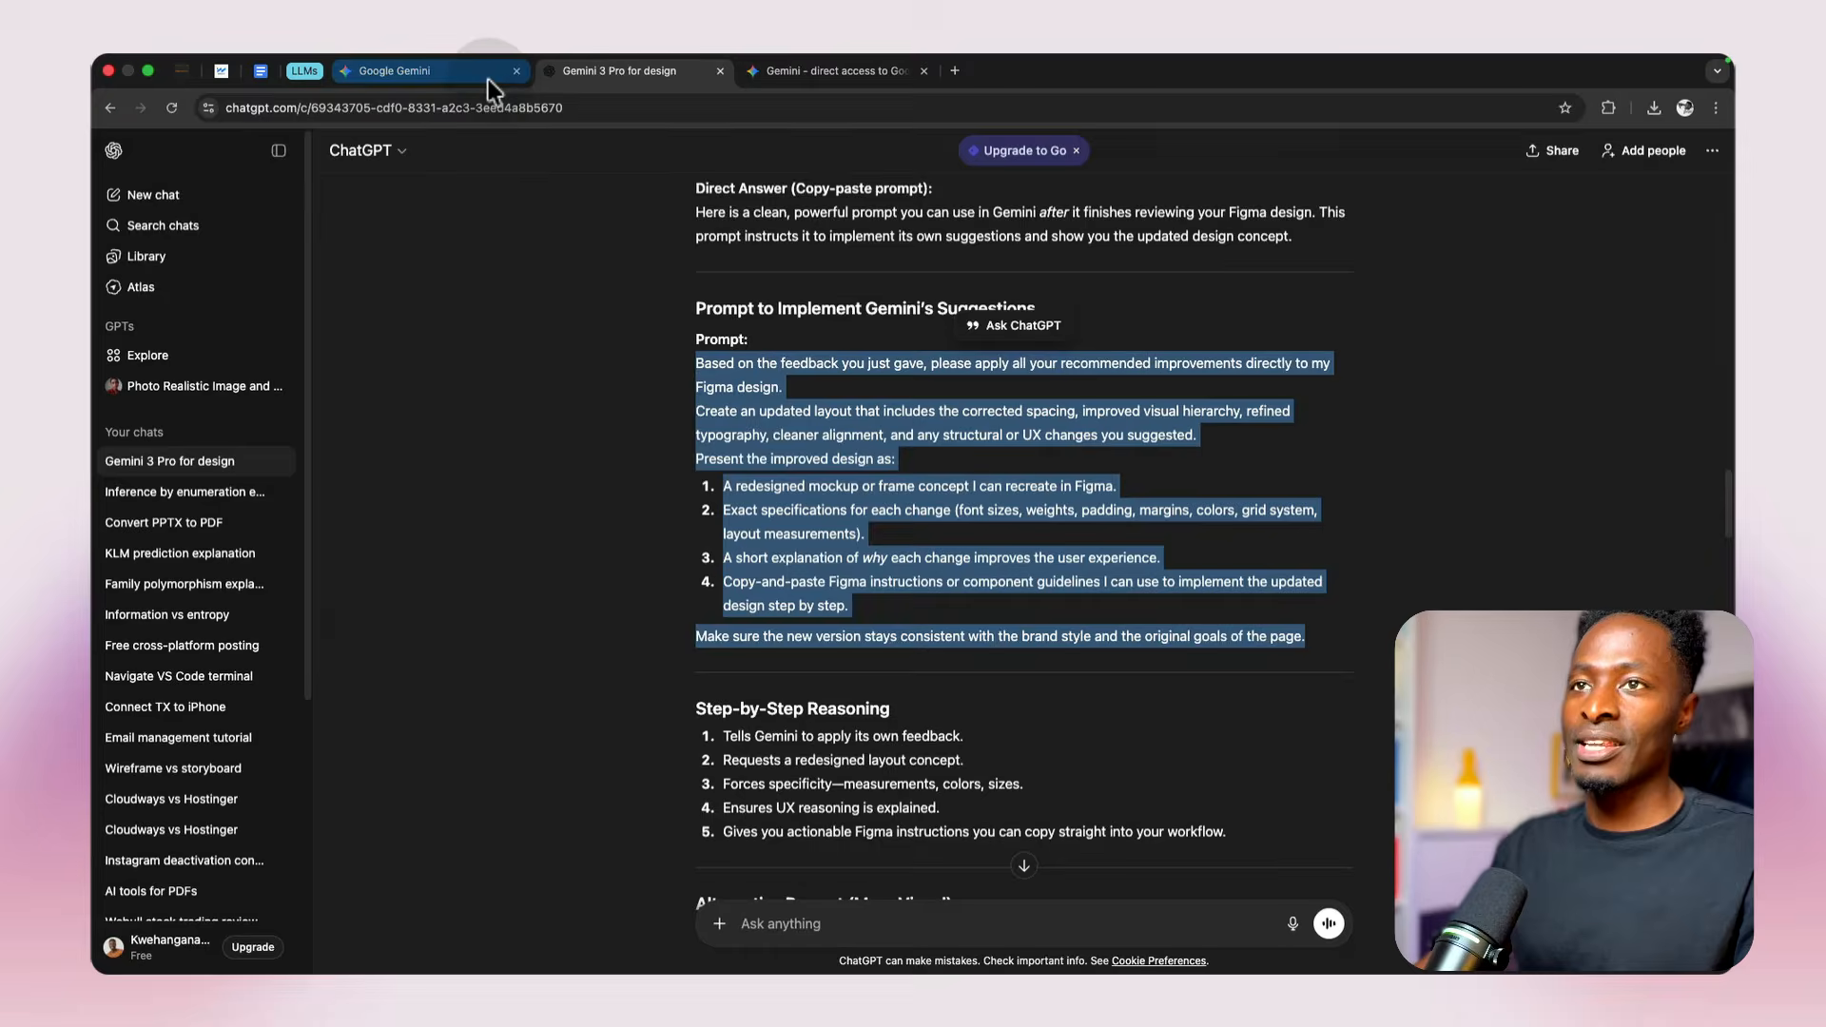
Step: Return to the Gemini chat, dismiss the share dialog and ask "why didn't you add my process steps, testimonals and FAQs?"
click(489, 76)
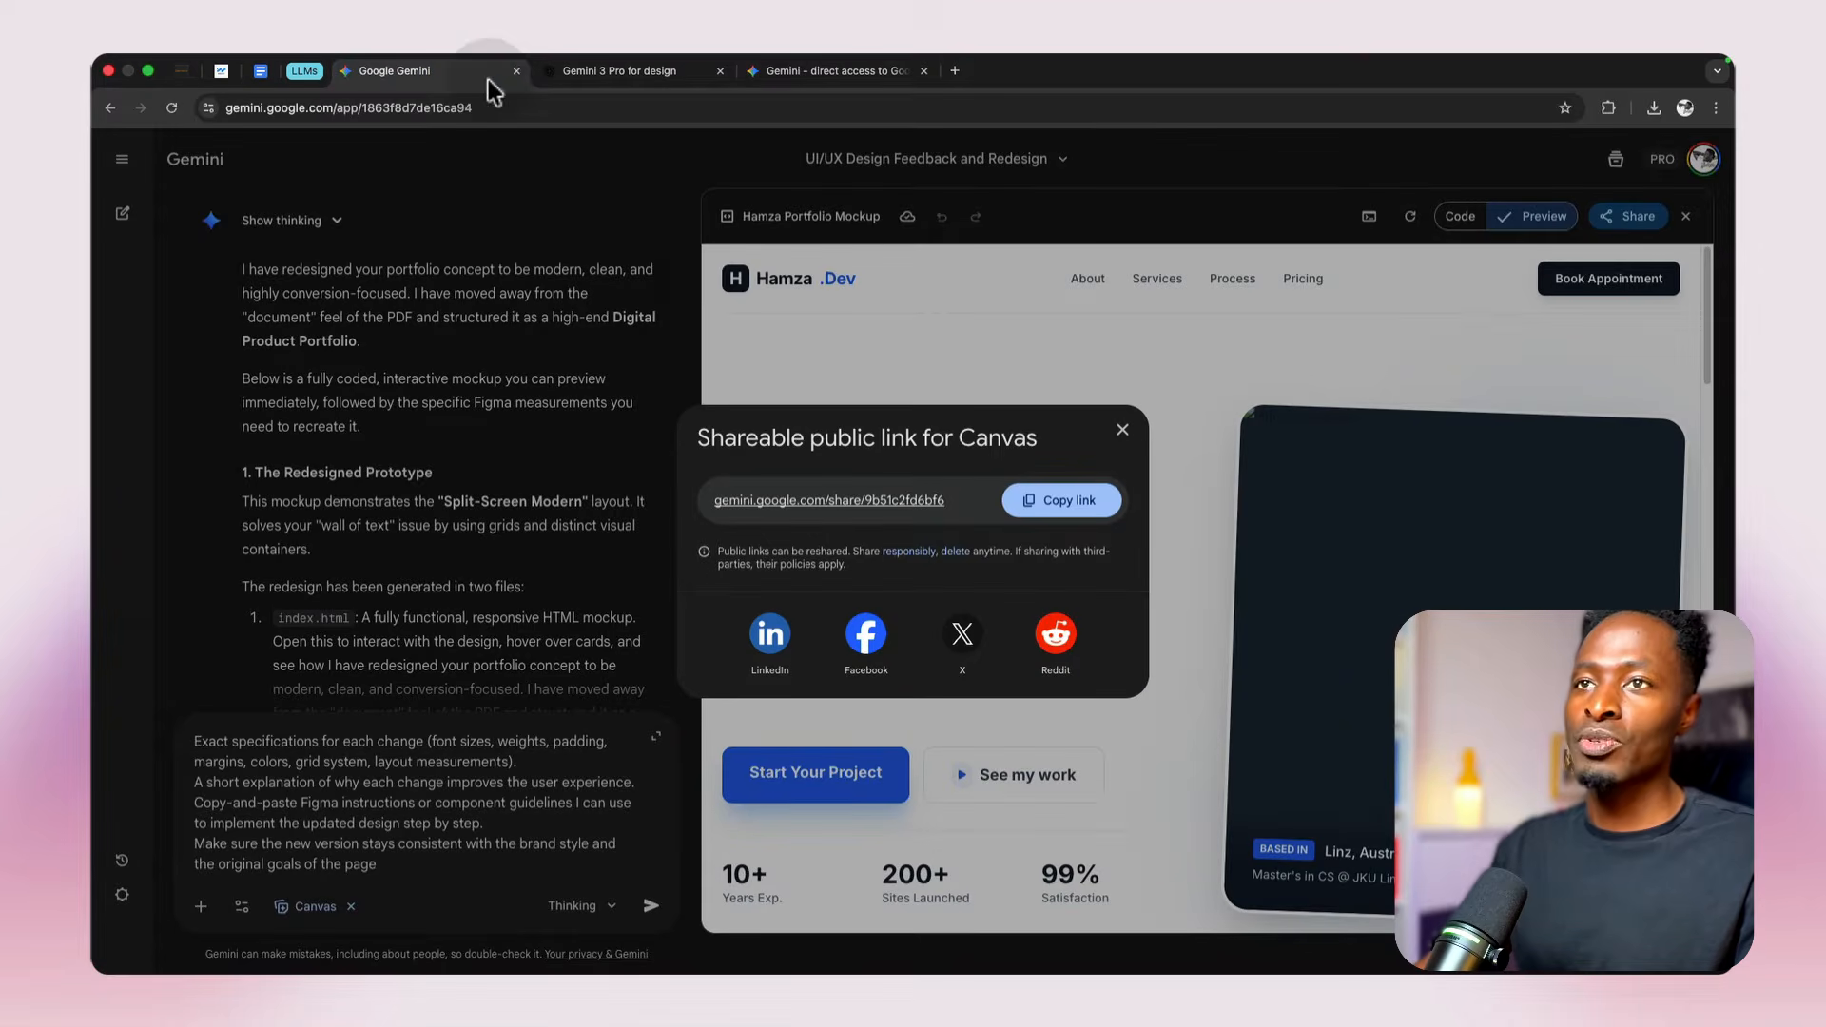
click(1121, 433)
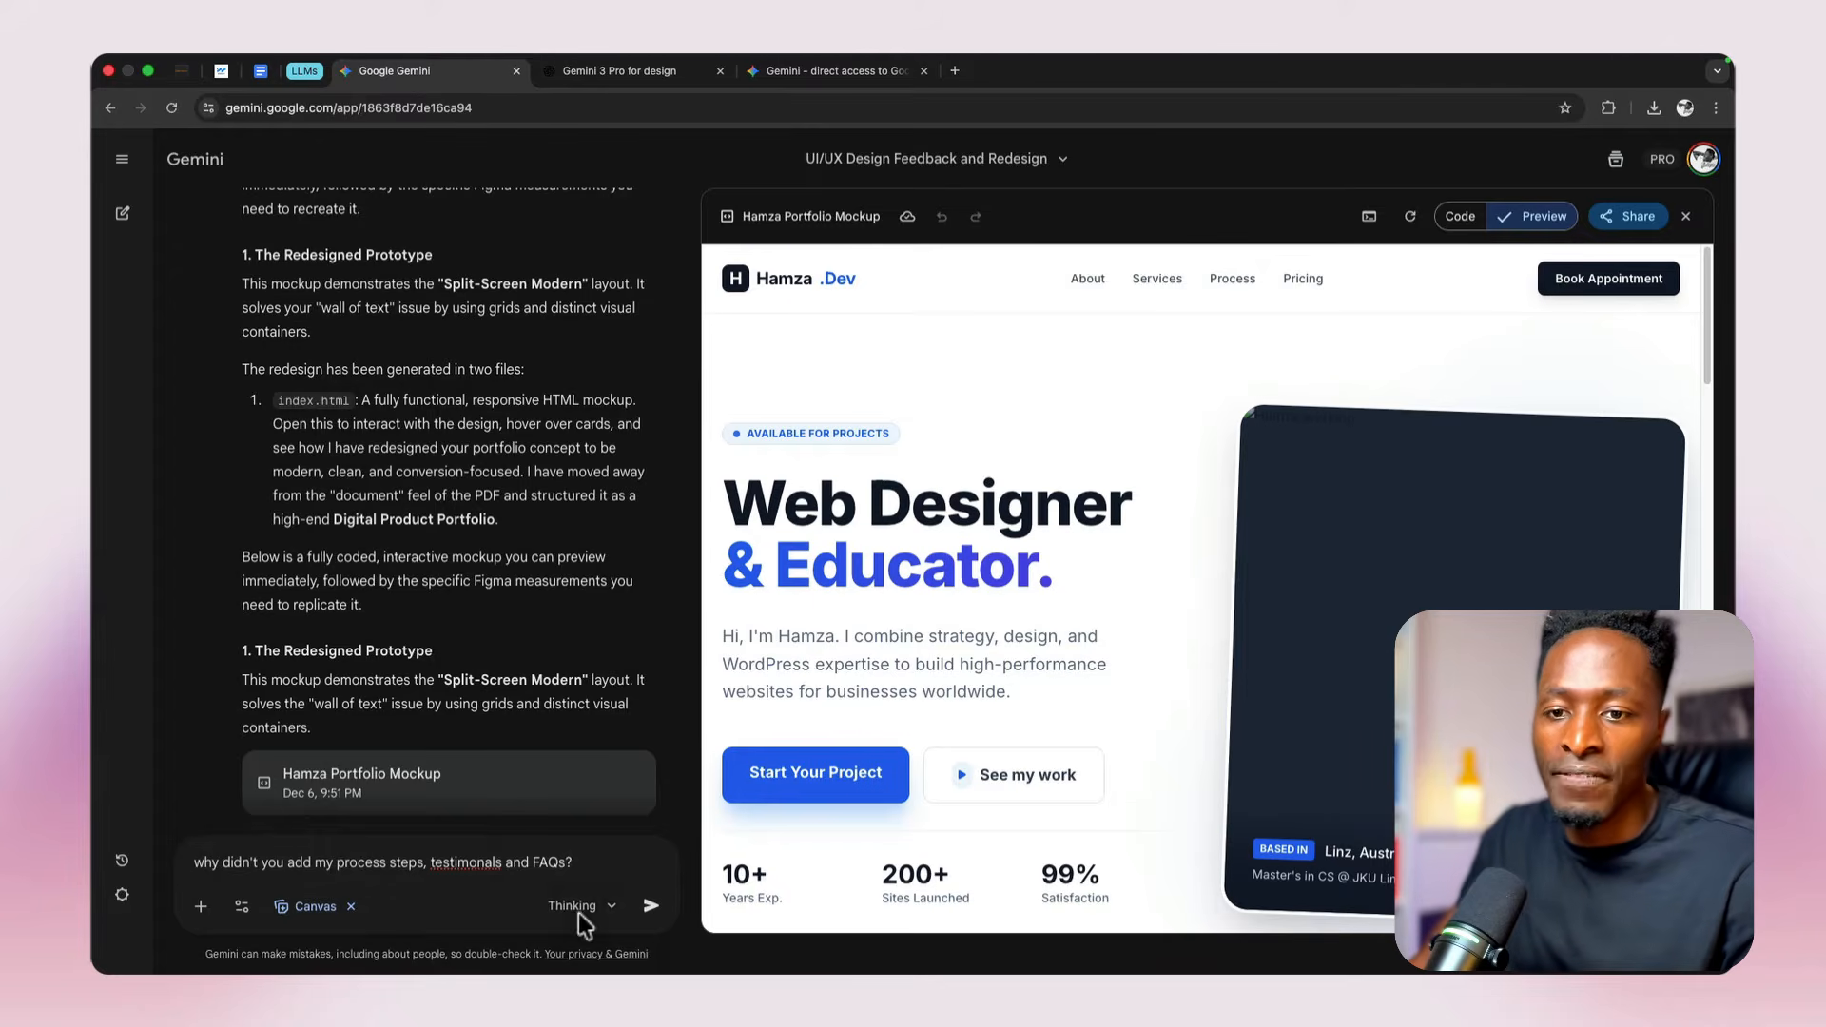
click(652, 905)
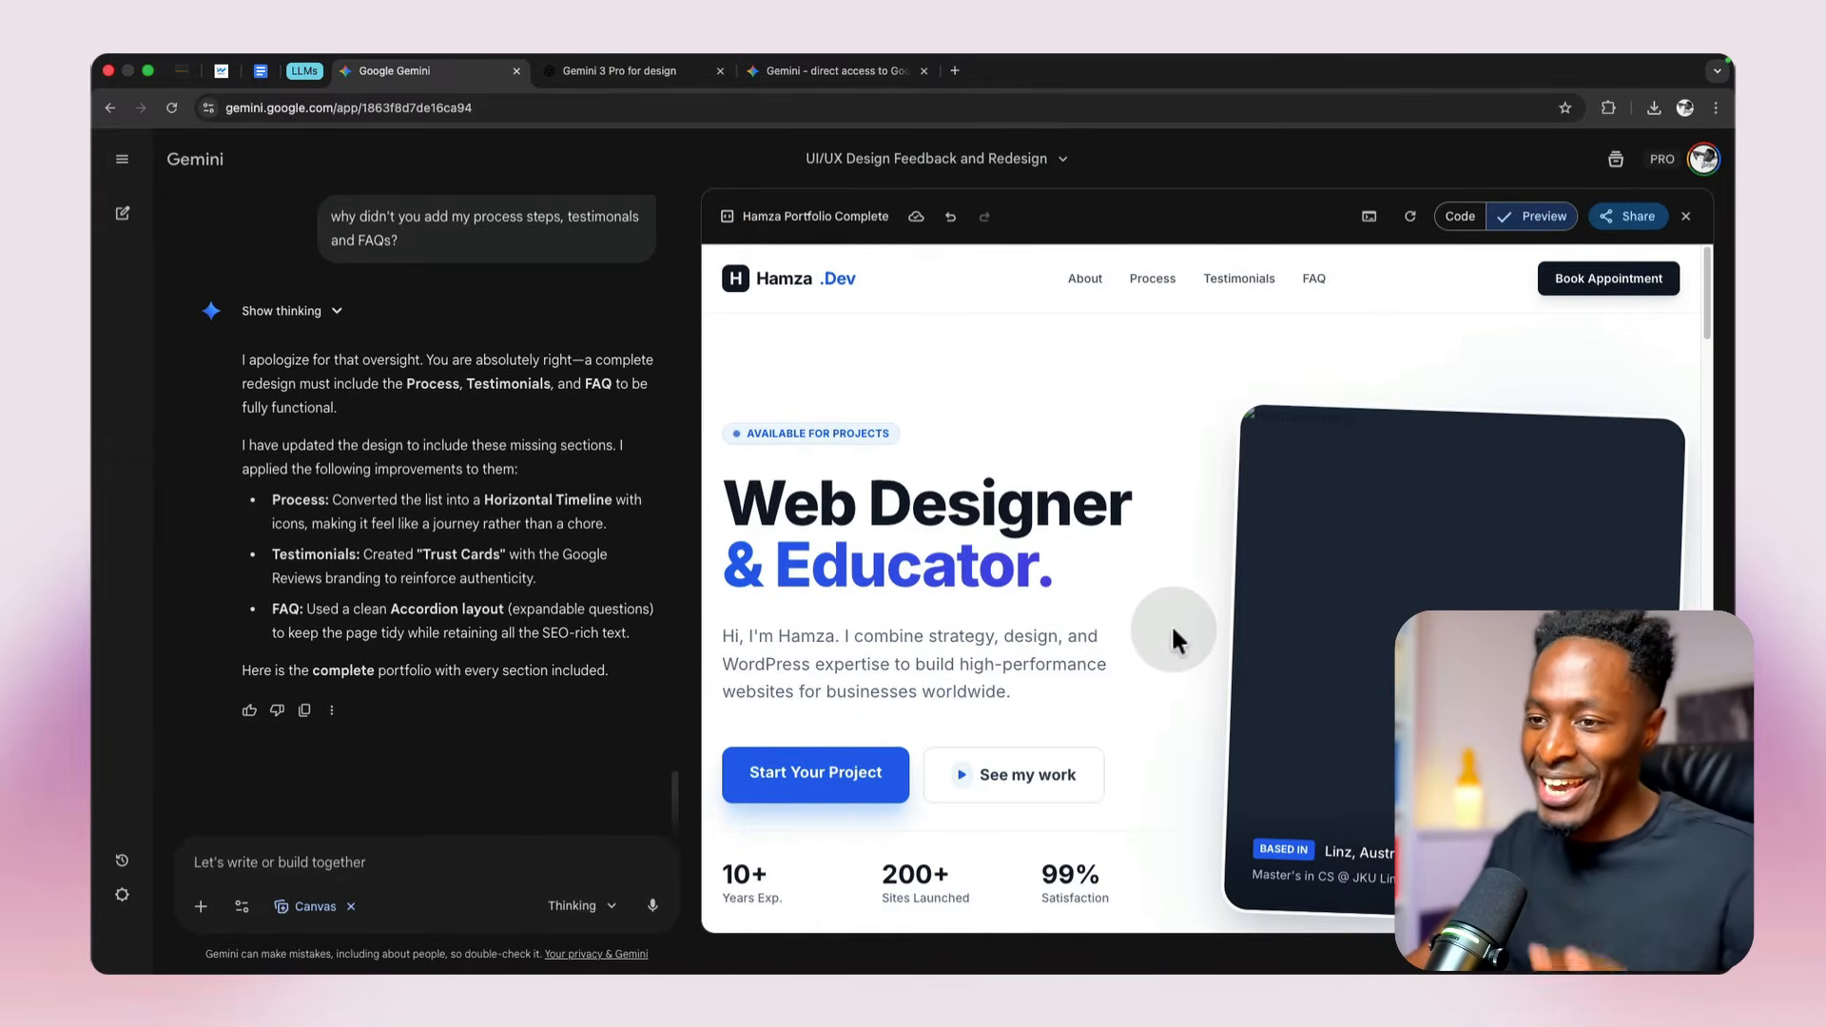
Step: Examine the updated Canvas preview from the hero down to the "A Simple 5-Step Workflow" section
scroll(1172, 624, down, 3)
scroll(1172, 627, down, 10)
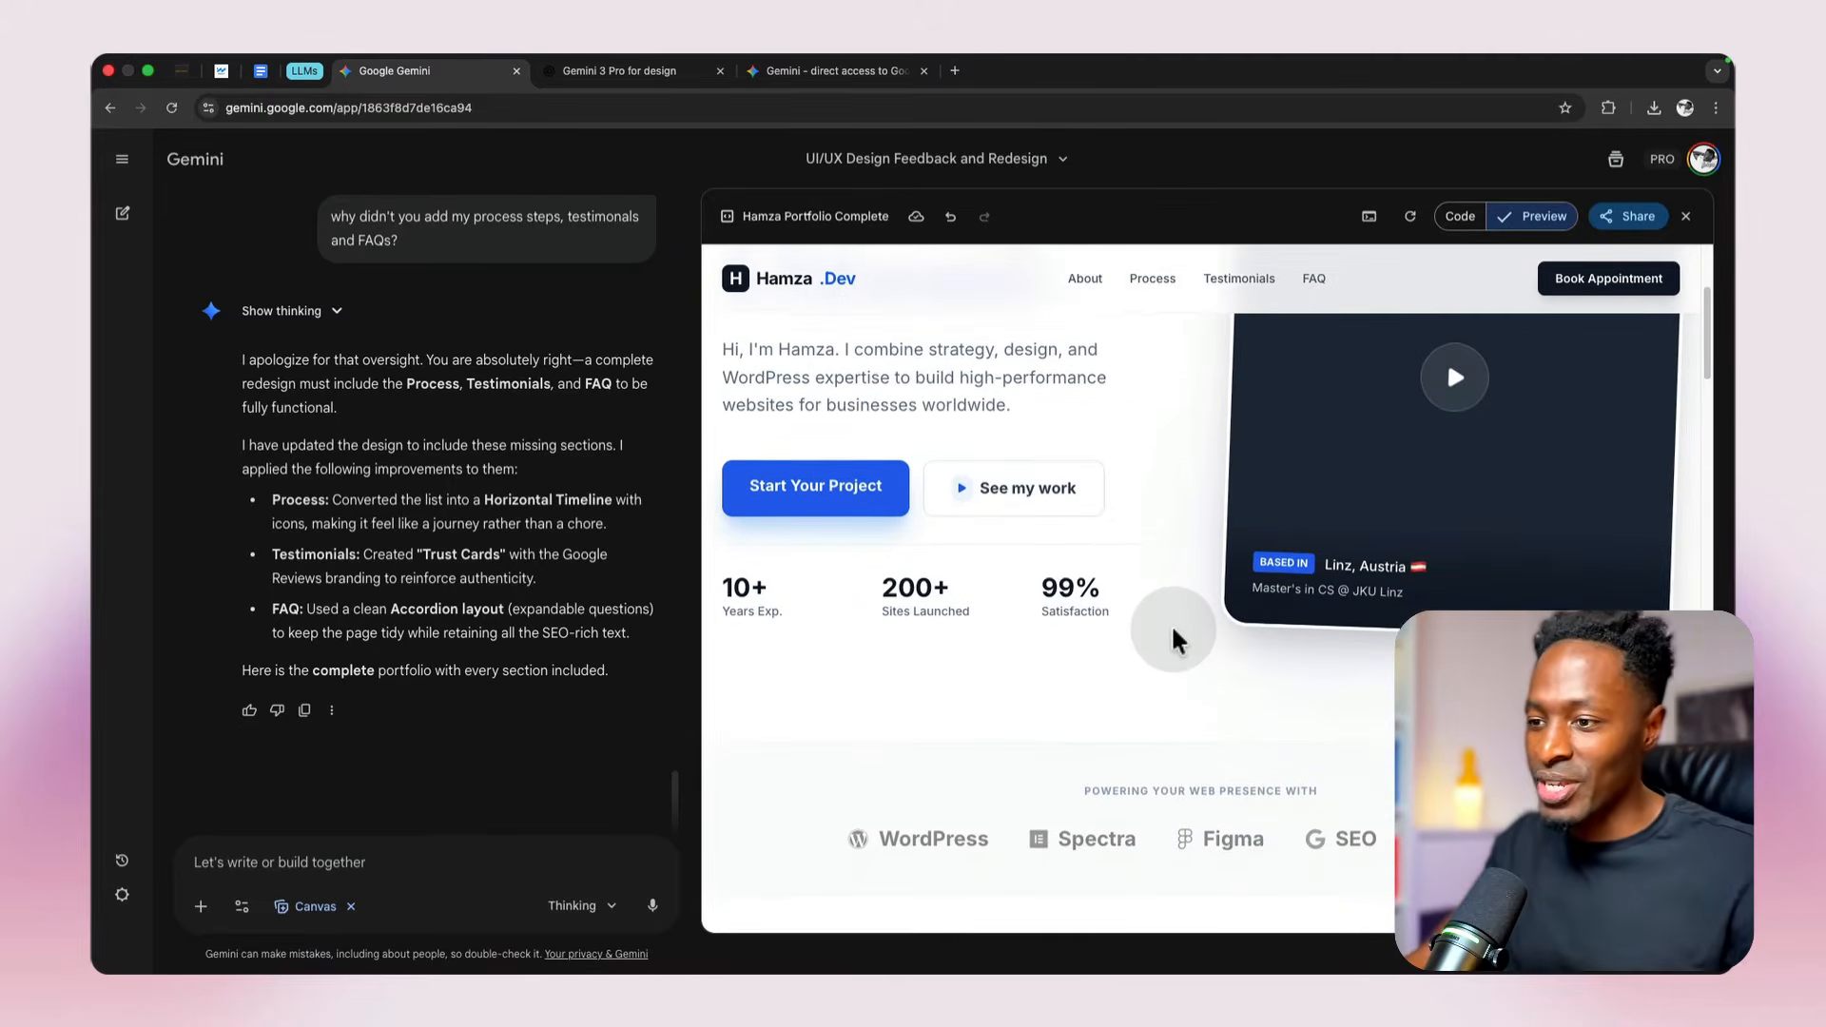
scroll(1172, 627, down, 8)
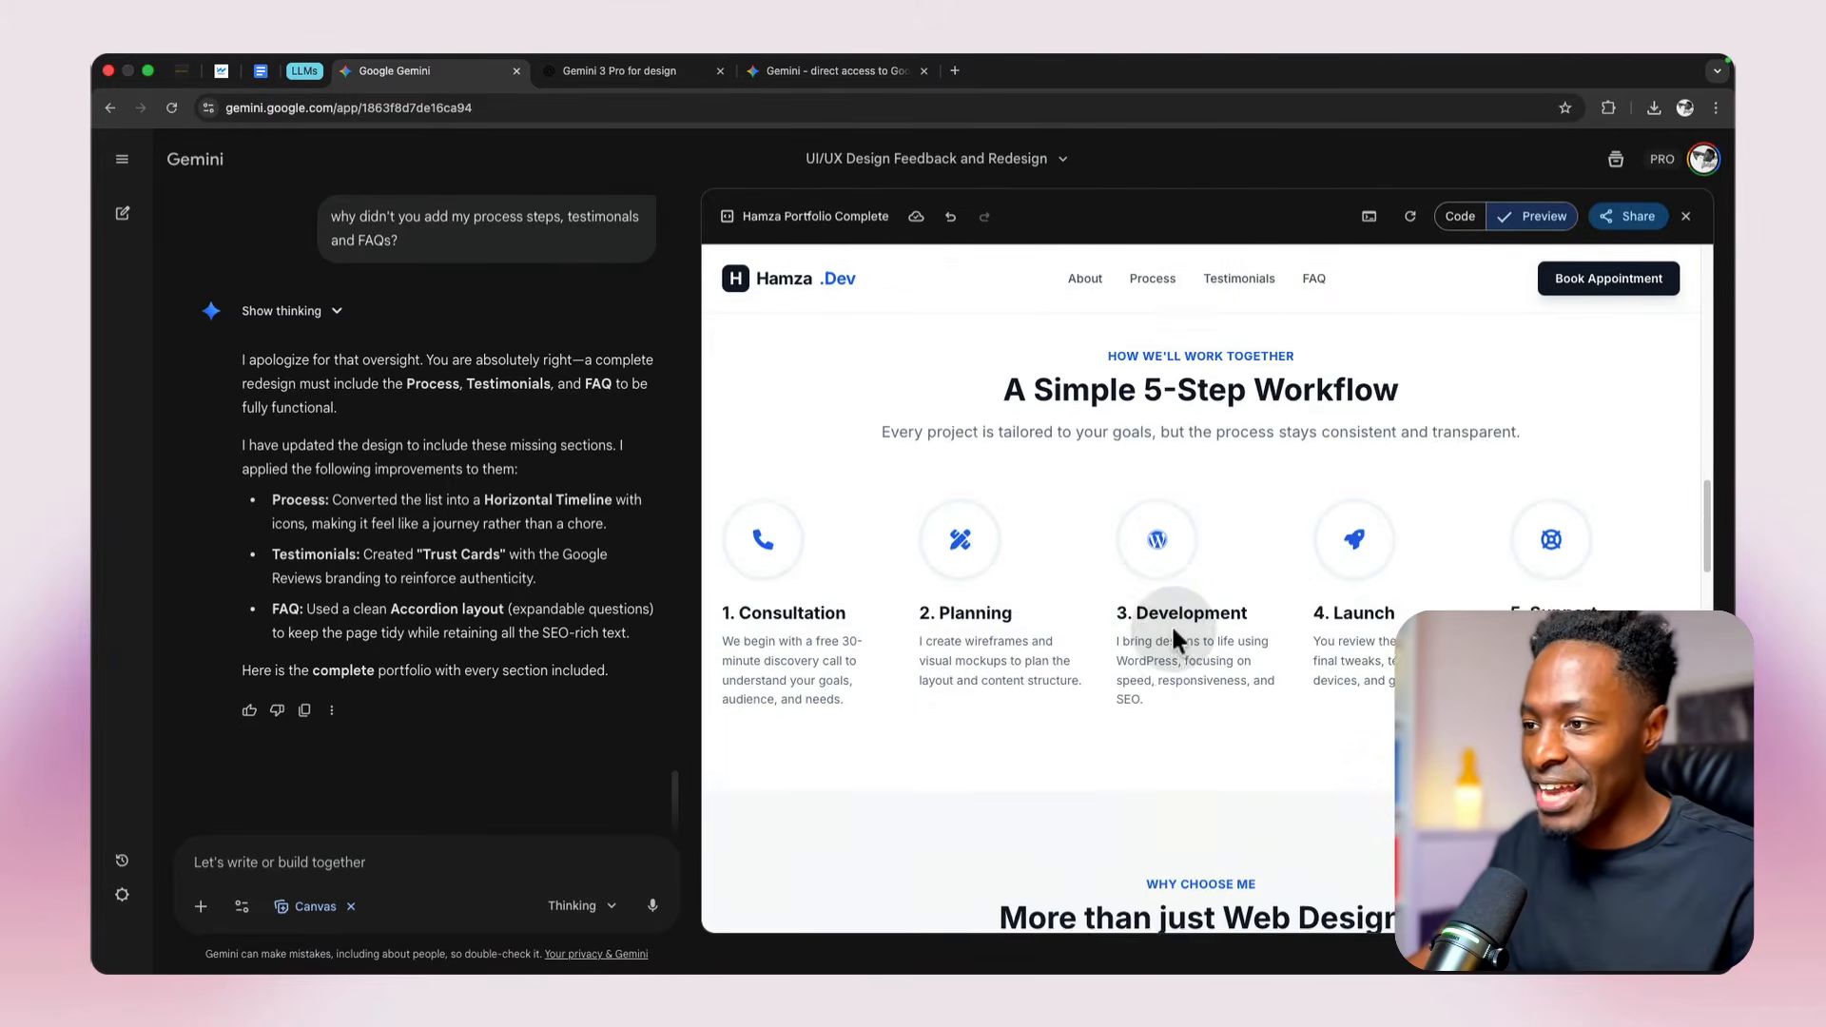
scroll(1172, 628, up, 3)
scroll(1172, 624, up, 1)
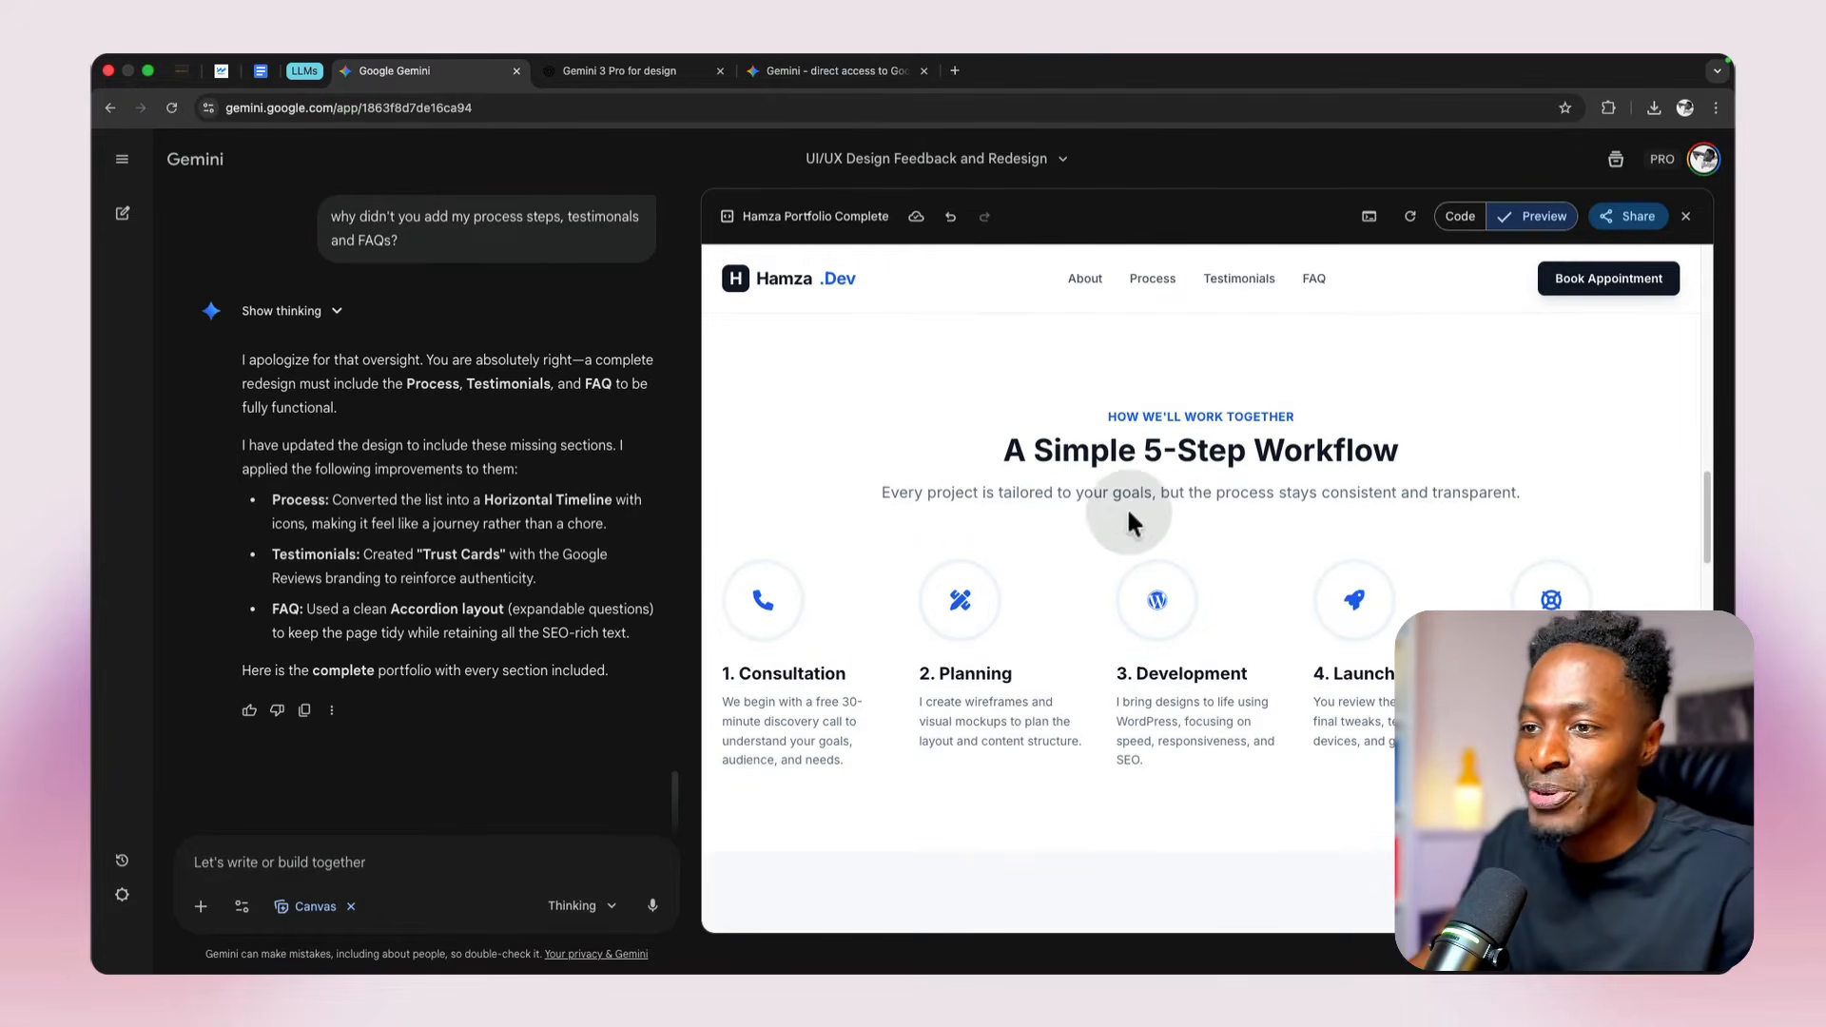
scroll(1048, 620, down, 1)
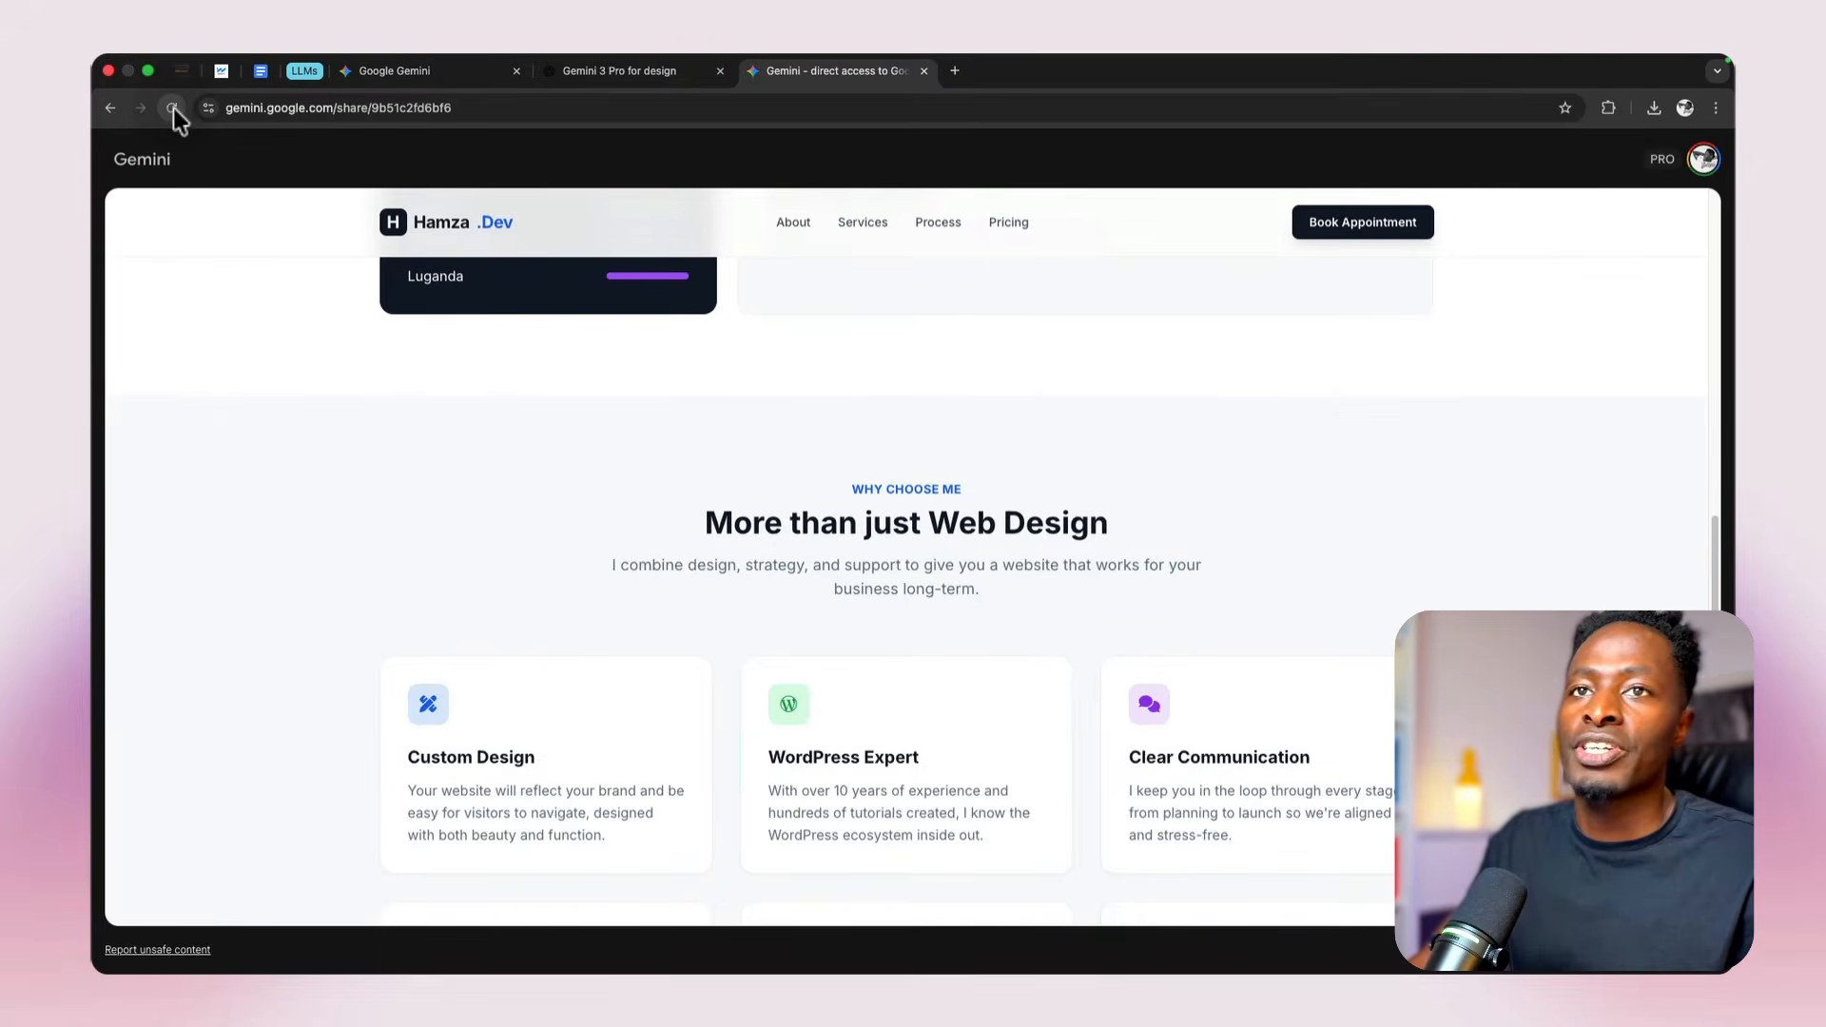
Step: Reload the previously shared mockup page, look for the added sections and close its tab
click(172, 108)
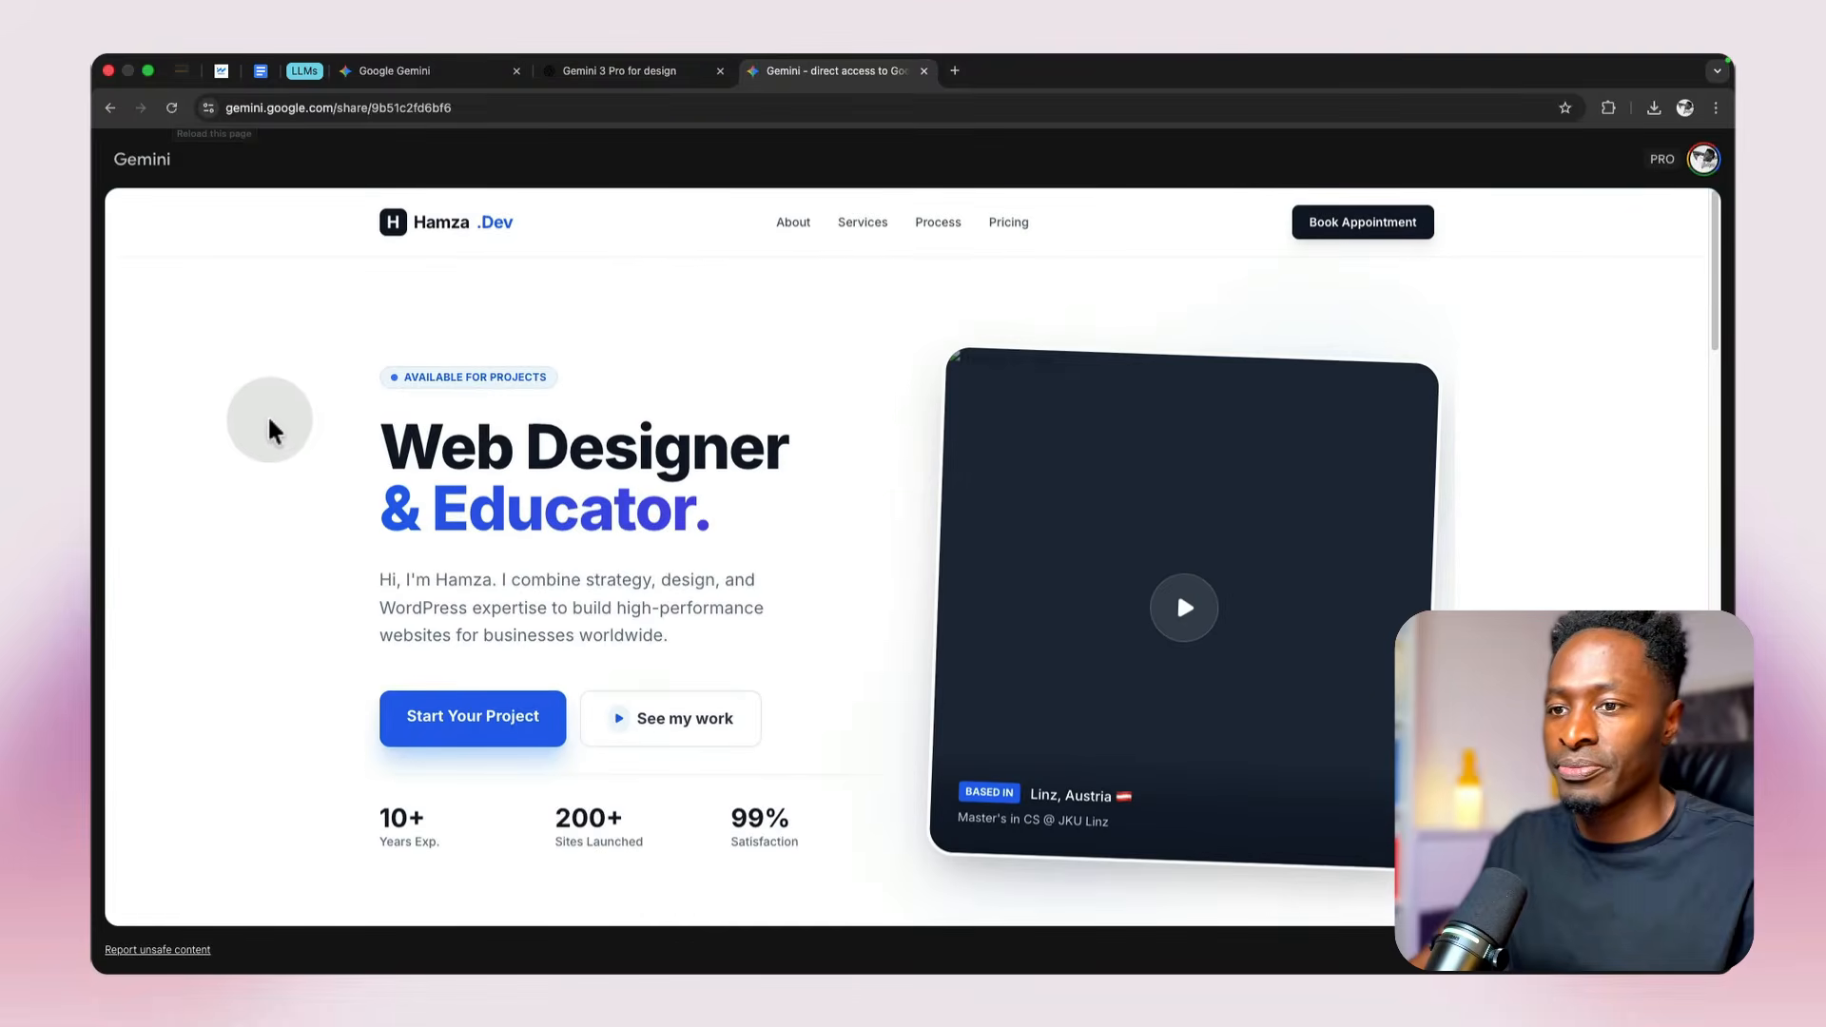
scroll(343, 567, down, 15)
scroll(340, 569, down, 15)
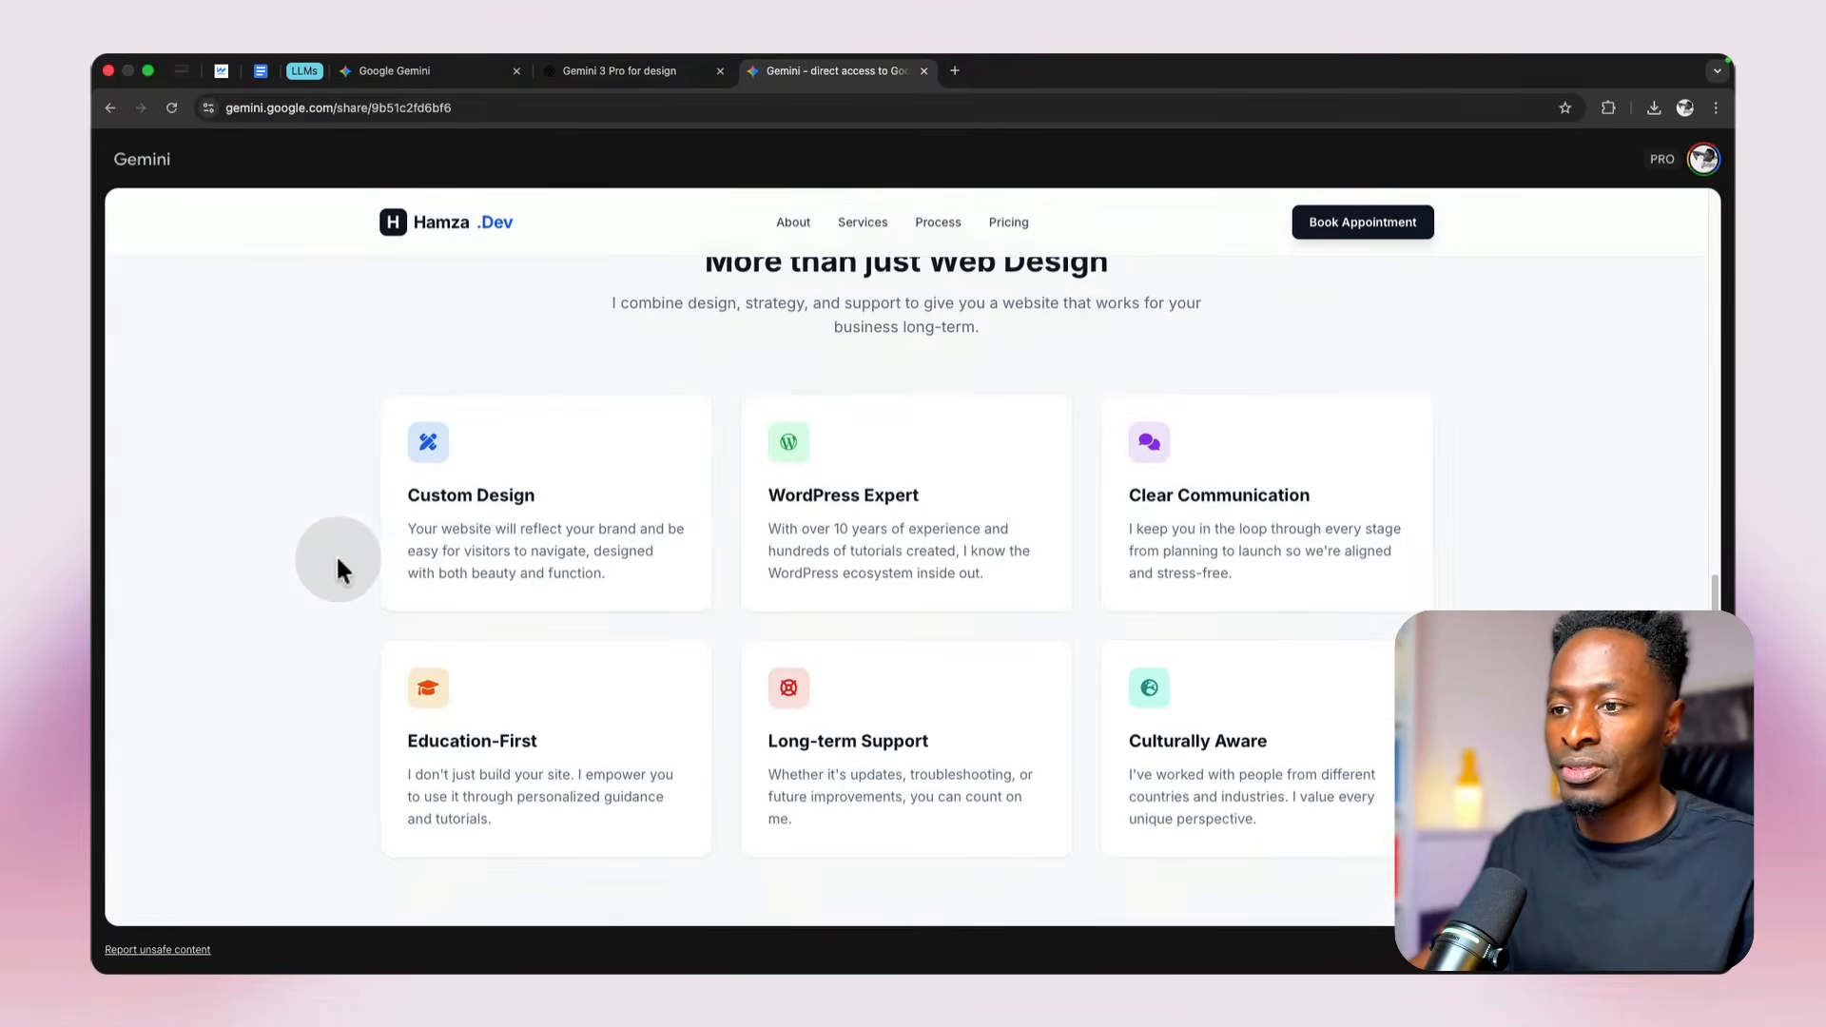
scroll(1503, 357, up, 10)
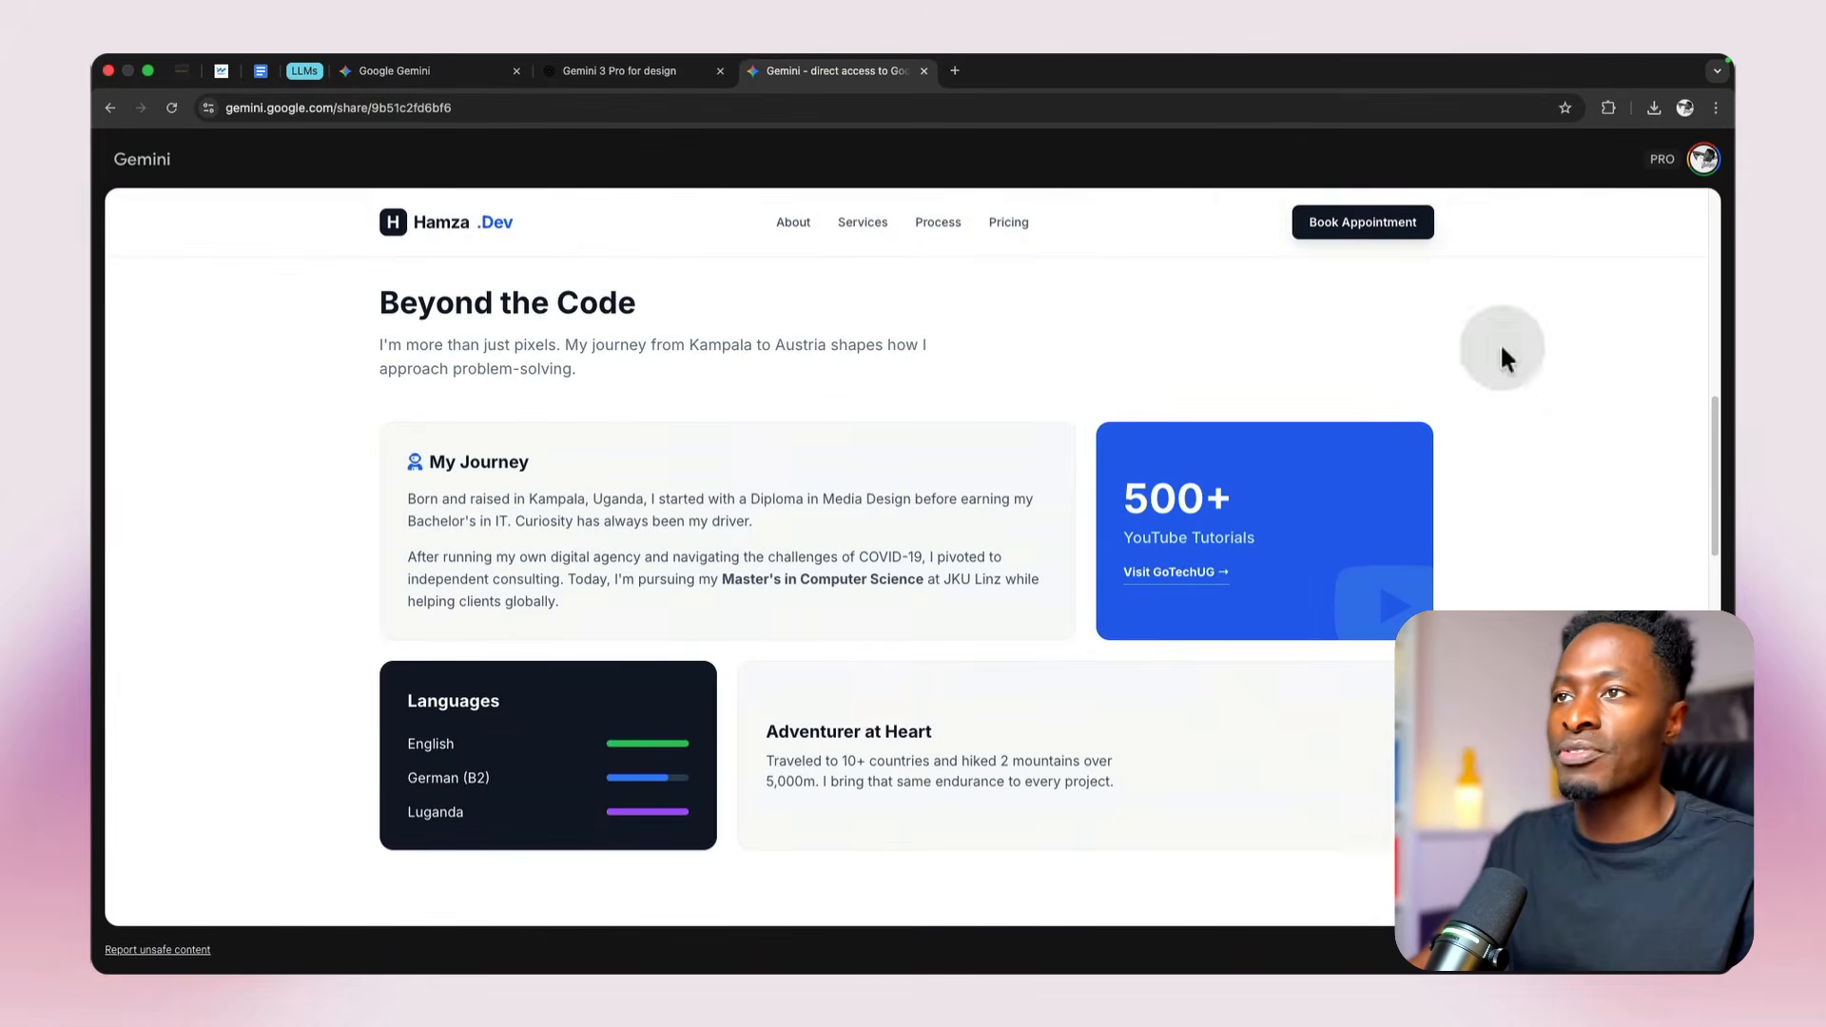
click(921, 71)
Step: Share the updated Canvas mockup from the Gemini chat and copy its new public link
click(373, 101)
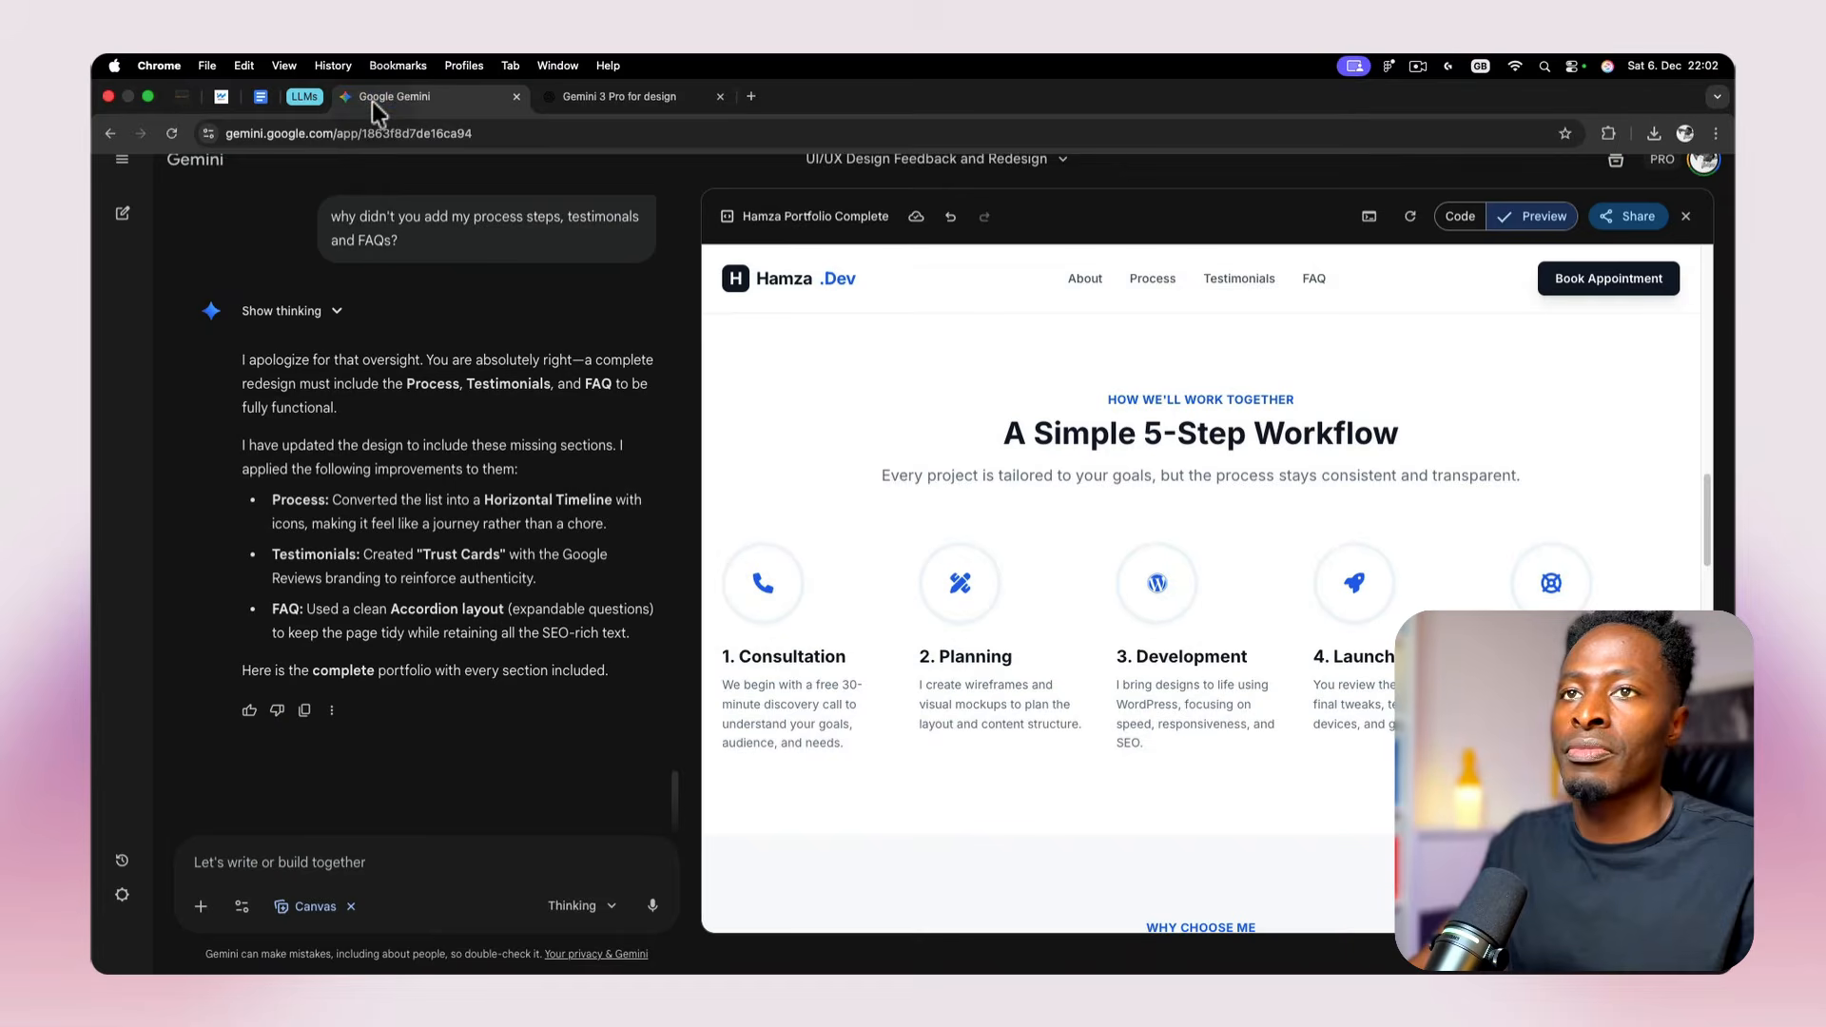
click(1654, 221)
click(1588, 251)
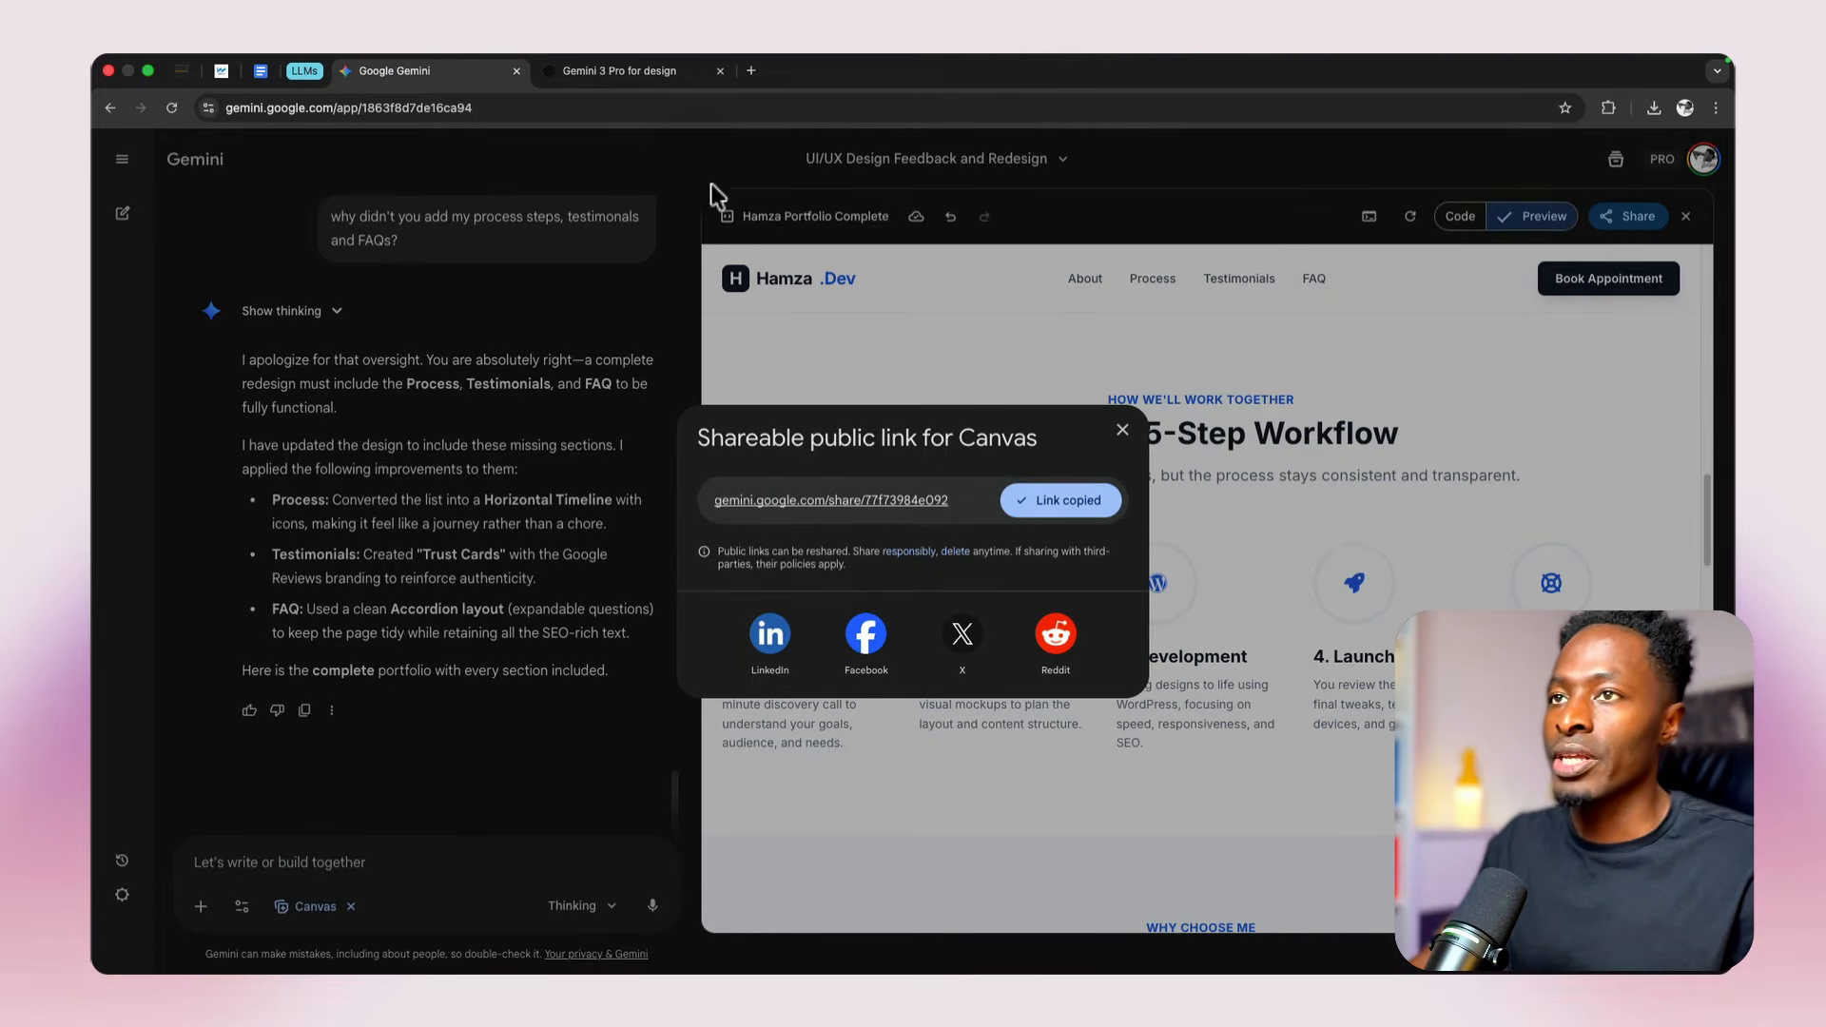
Step: Open the copied Canvas share link in a new browser tab
click(752, 69)
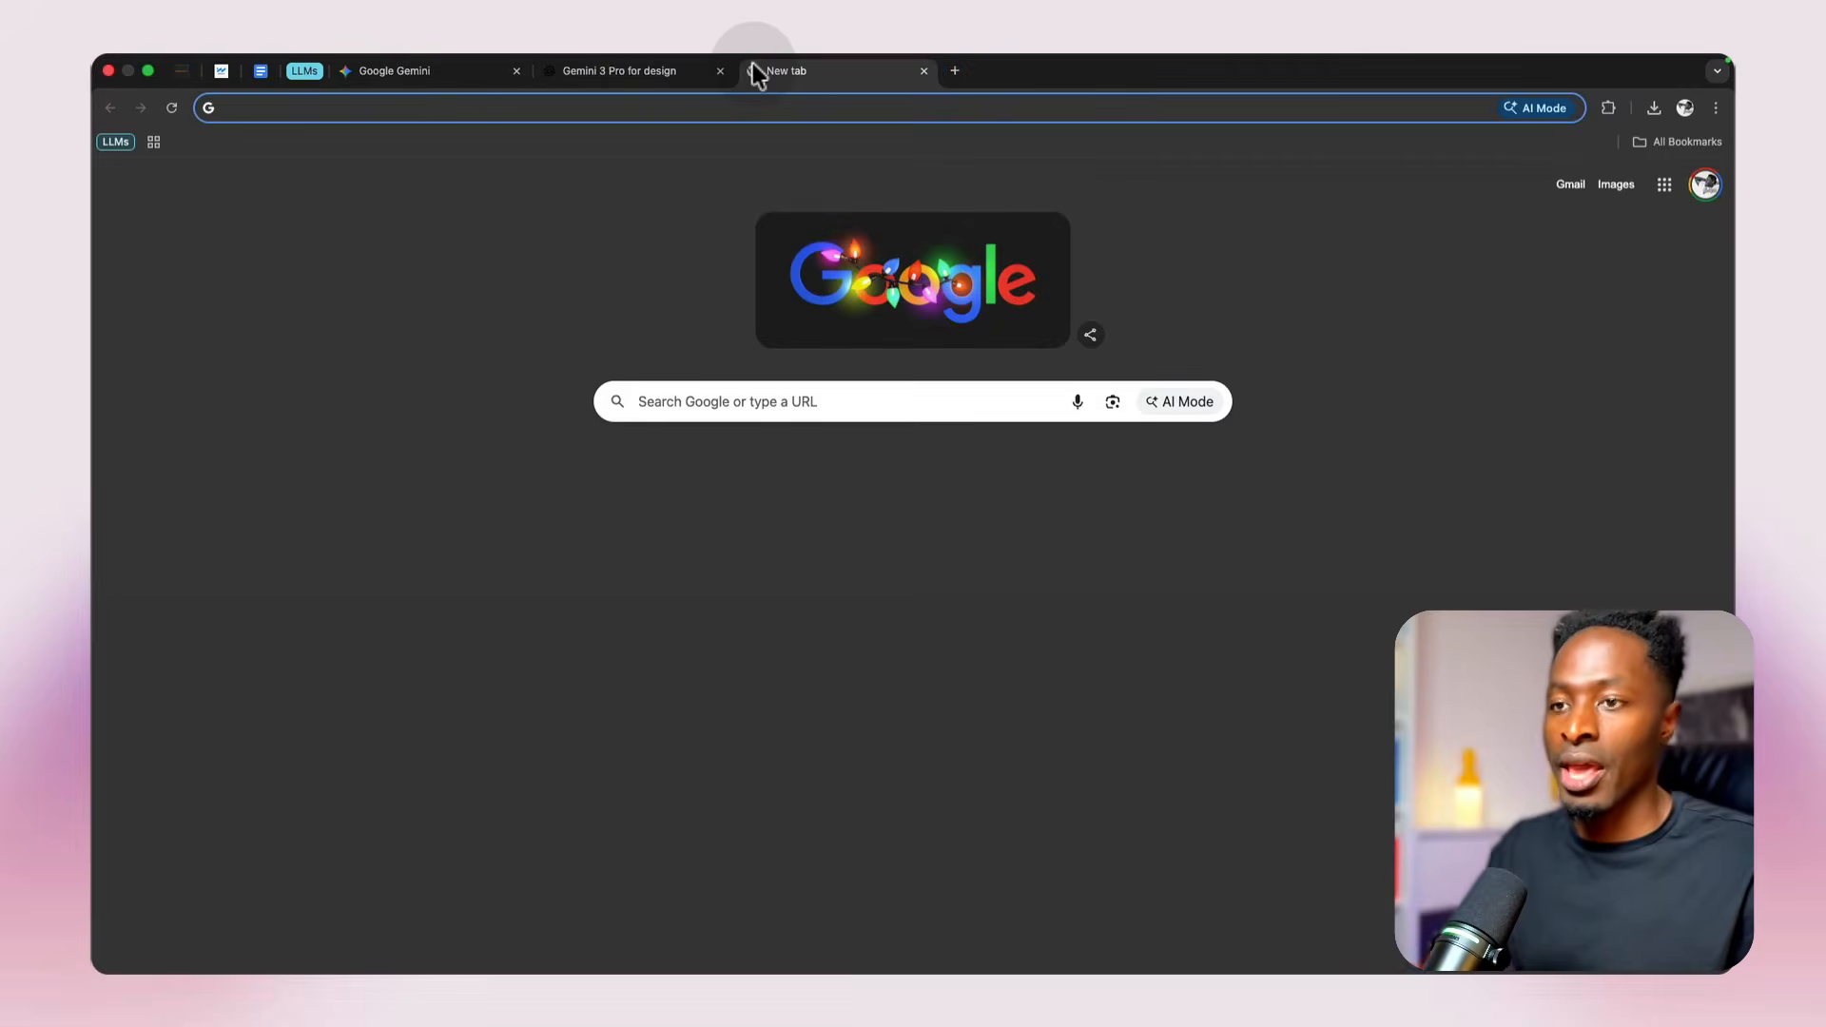
text(https://gemini.google.com/share/77f73984e092)
key(Return)
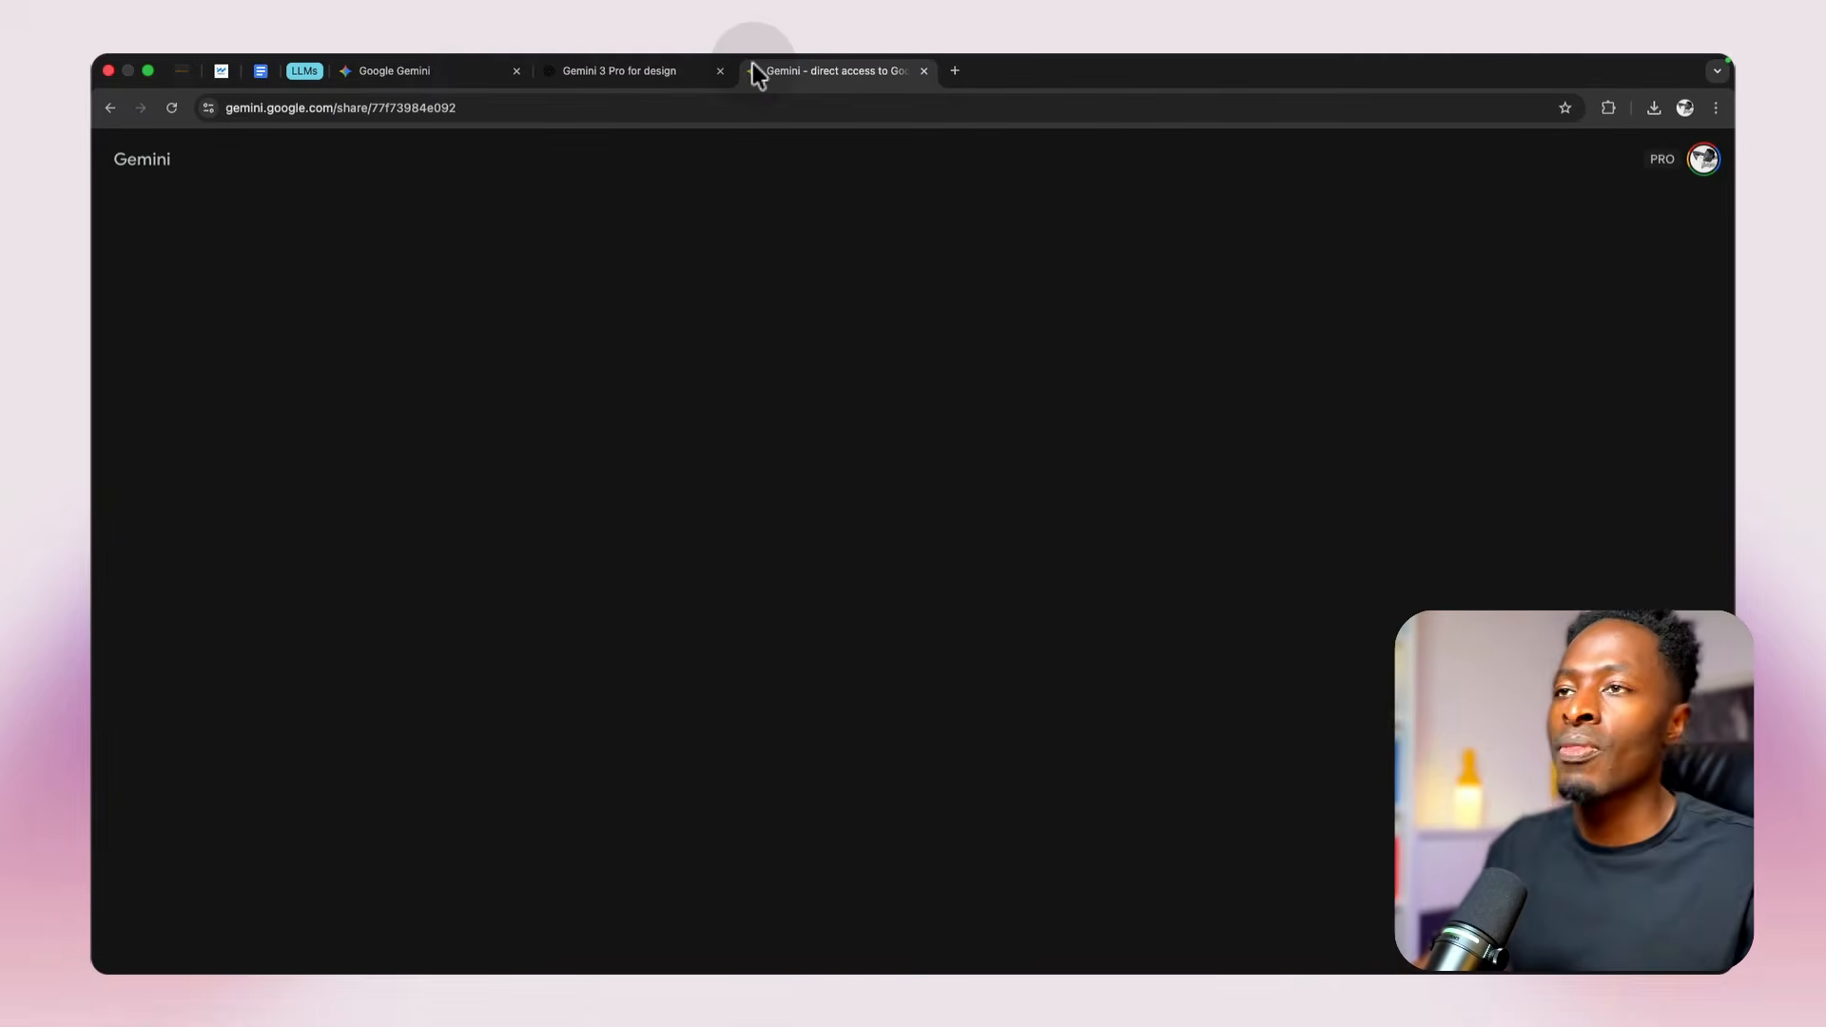
click(877, 409)
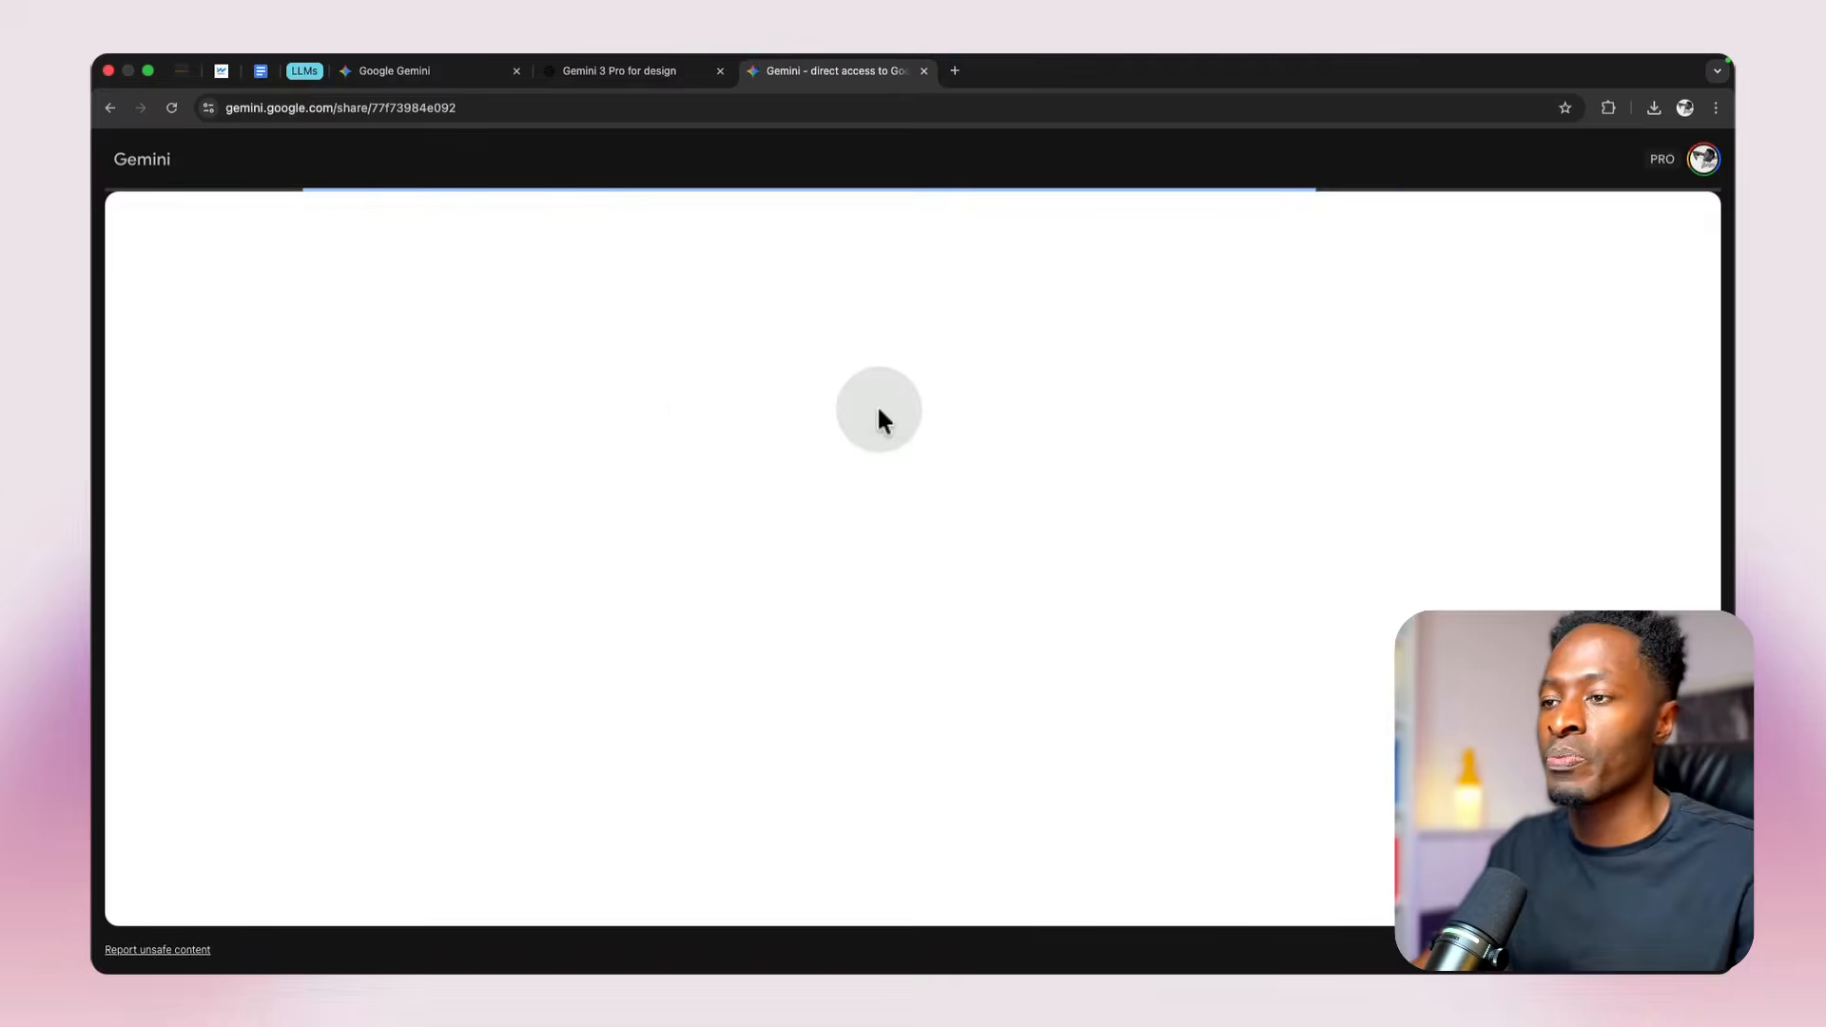
Step: Find the "A Simple 5-Step Workflow" section on the shared page and put the page beside the original PDF
scroll(1191, 671, down, 15)
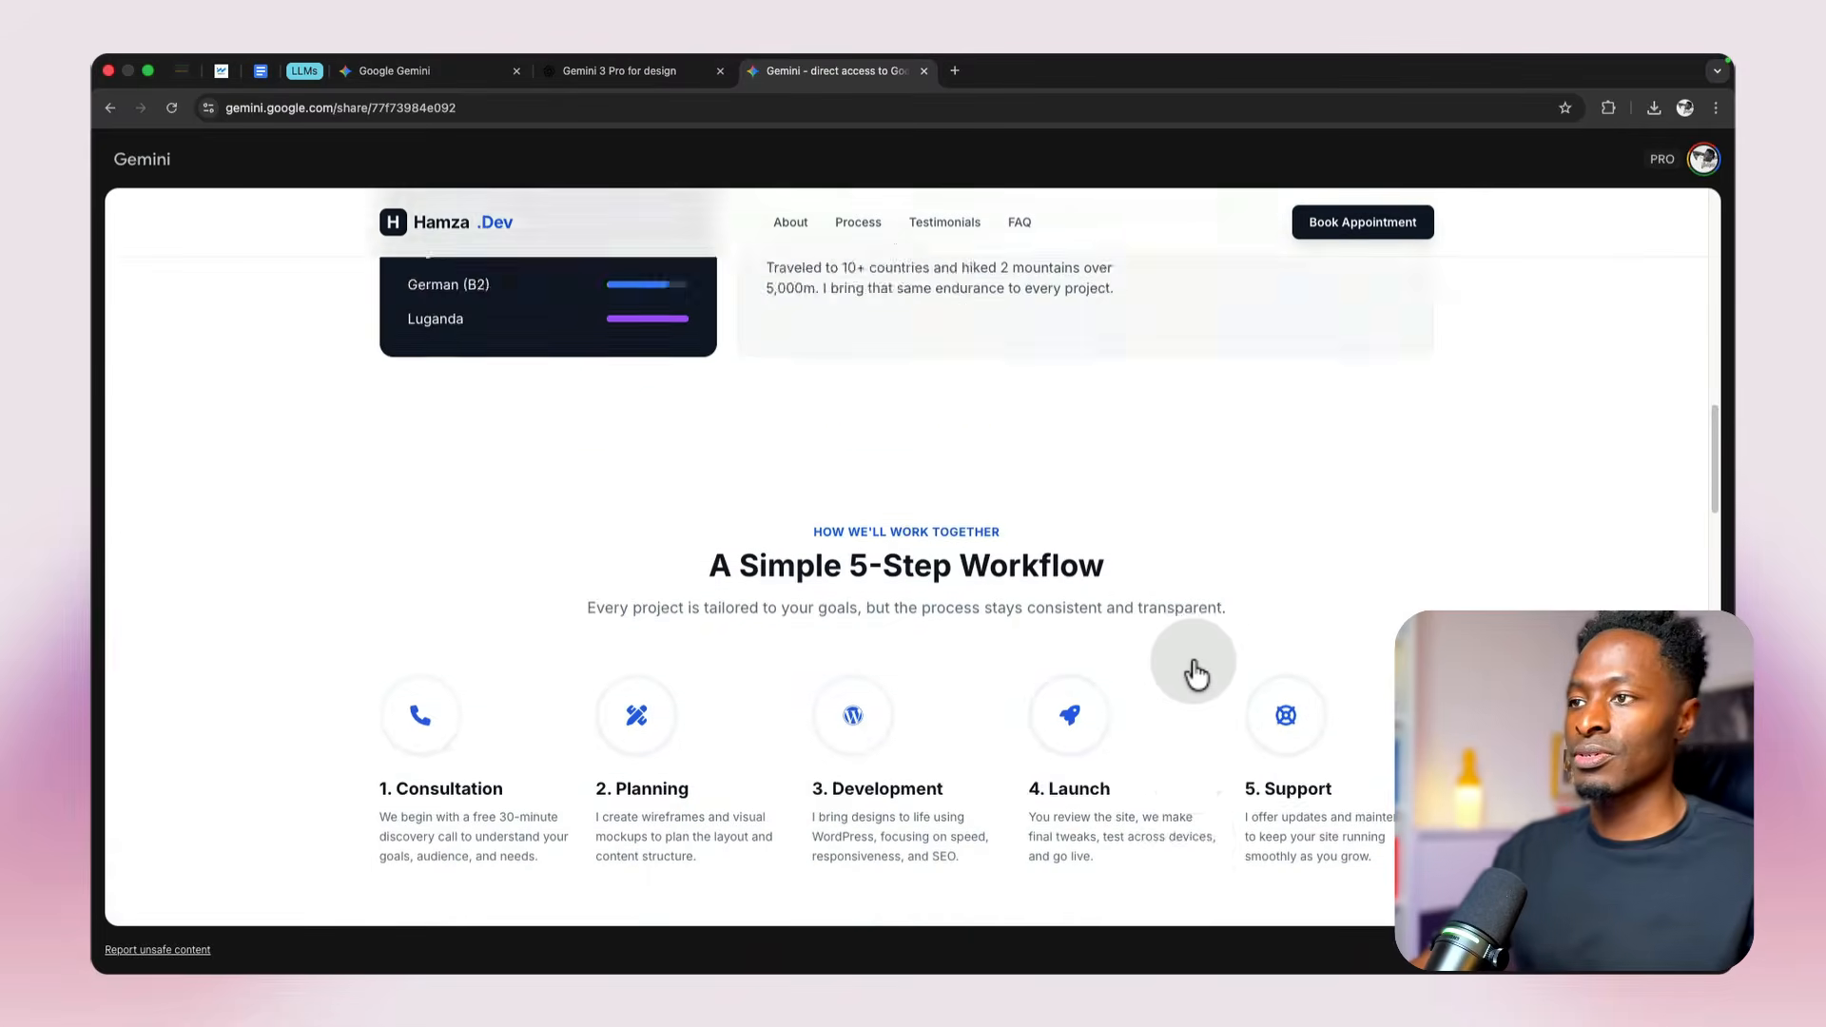
scroll(1196, 671, down, 5)
scroll(1194, 666, up, 3)
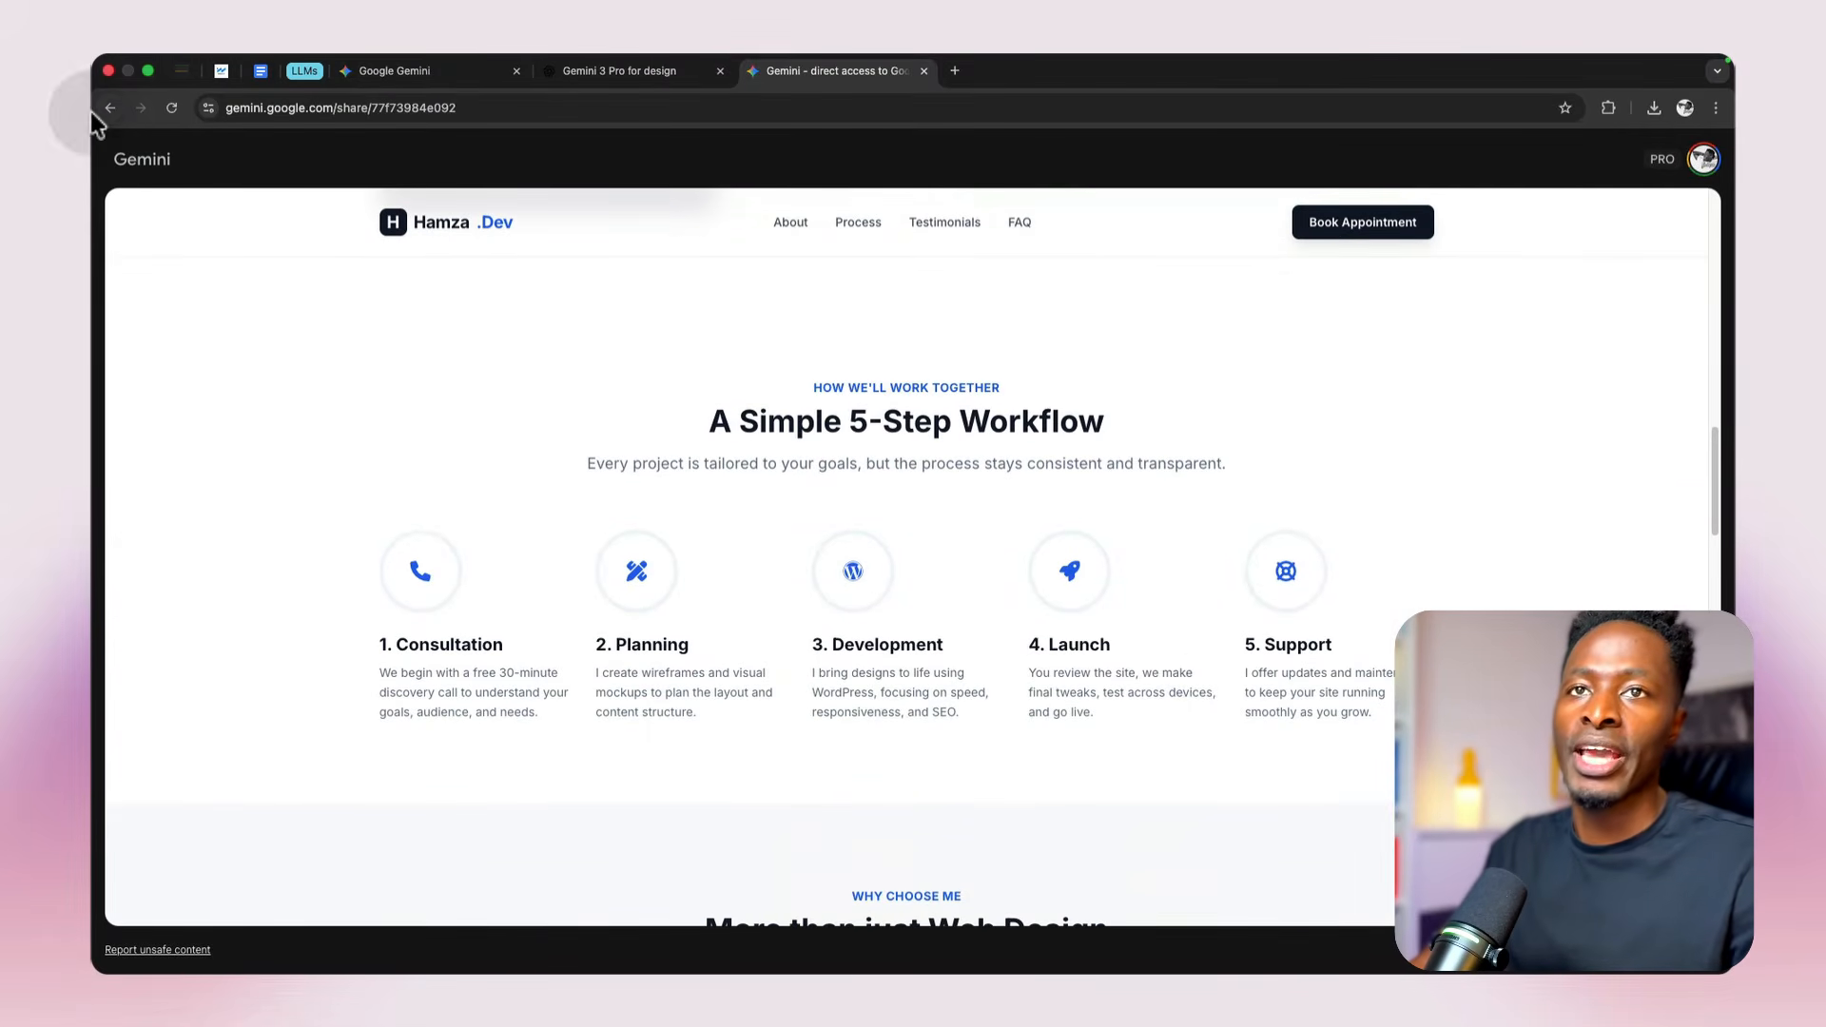
click(148, 71)
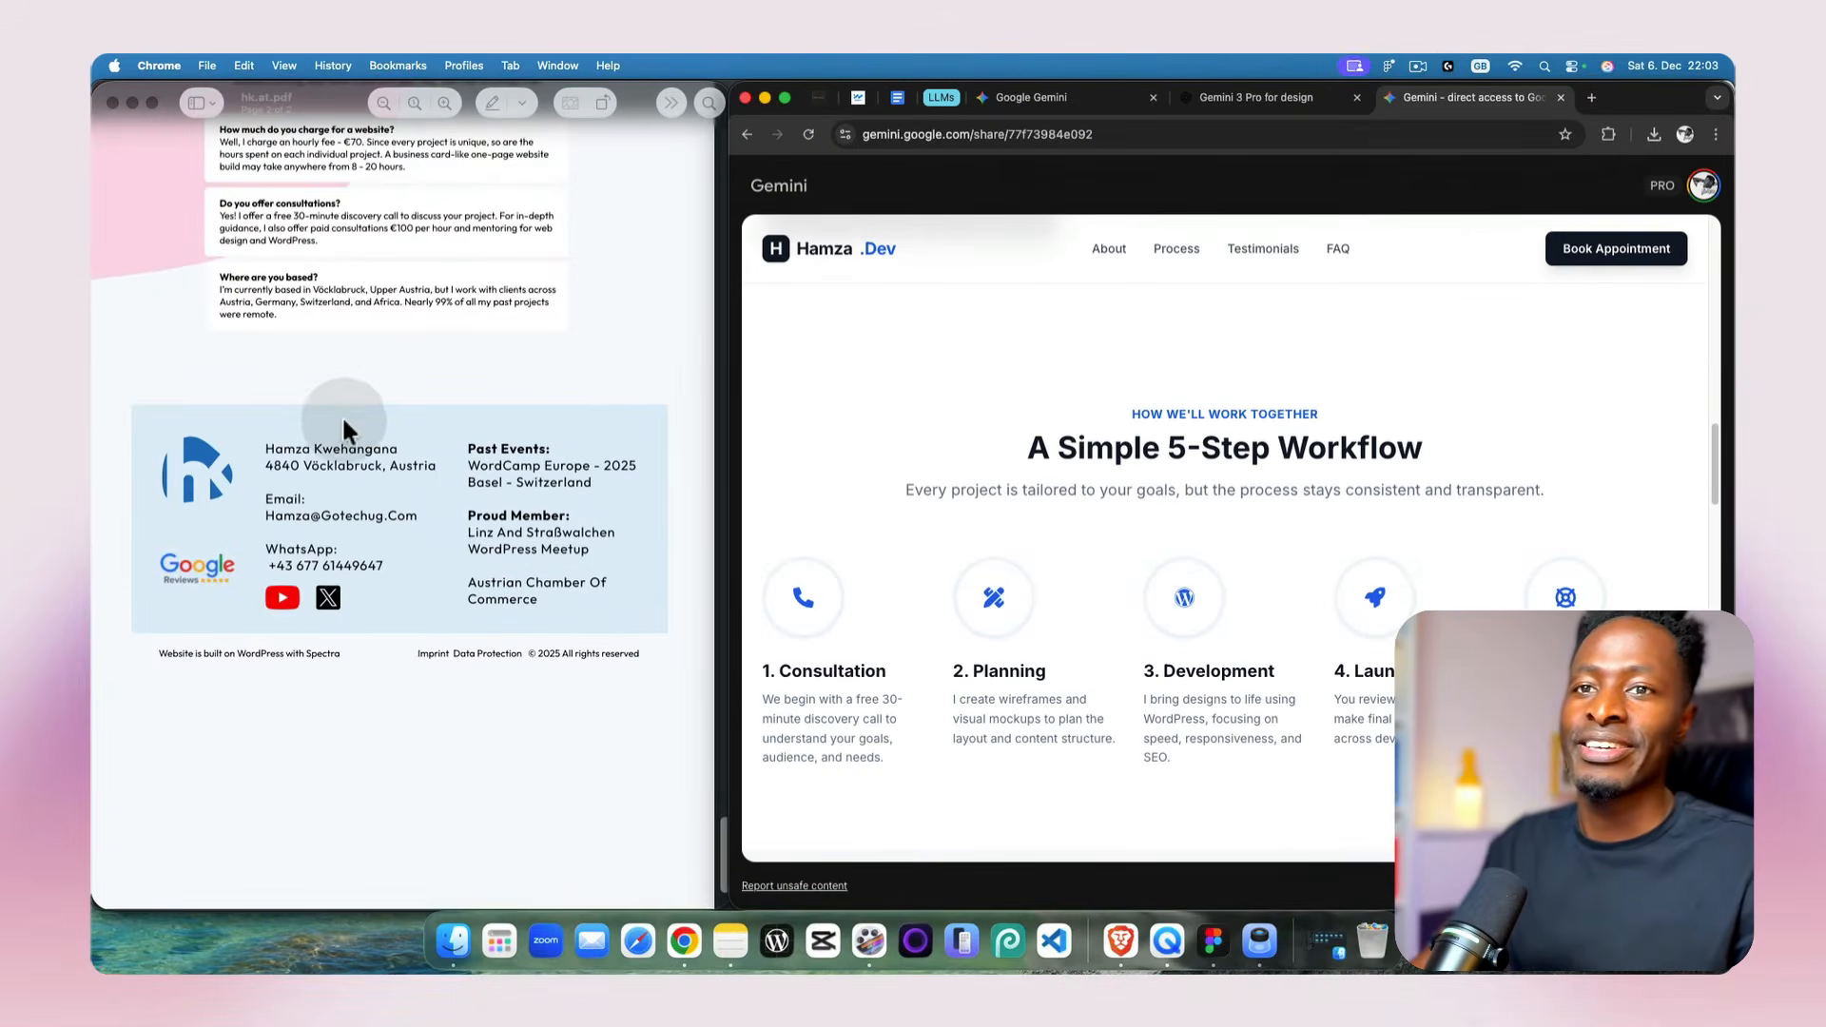
Step: Compare the "A Simple 5-Step Workflow" section and its intro sentence on the shared page with the original PDF
scroll(341, 415, up, 8)
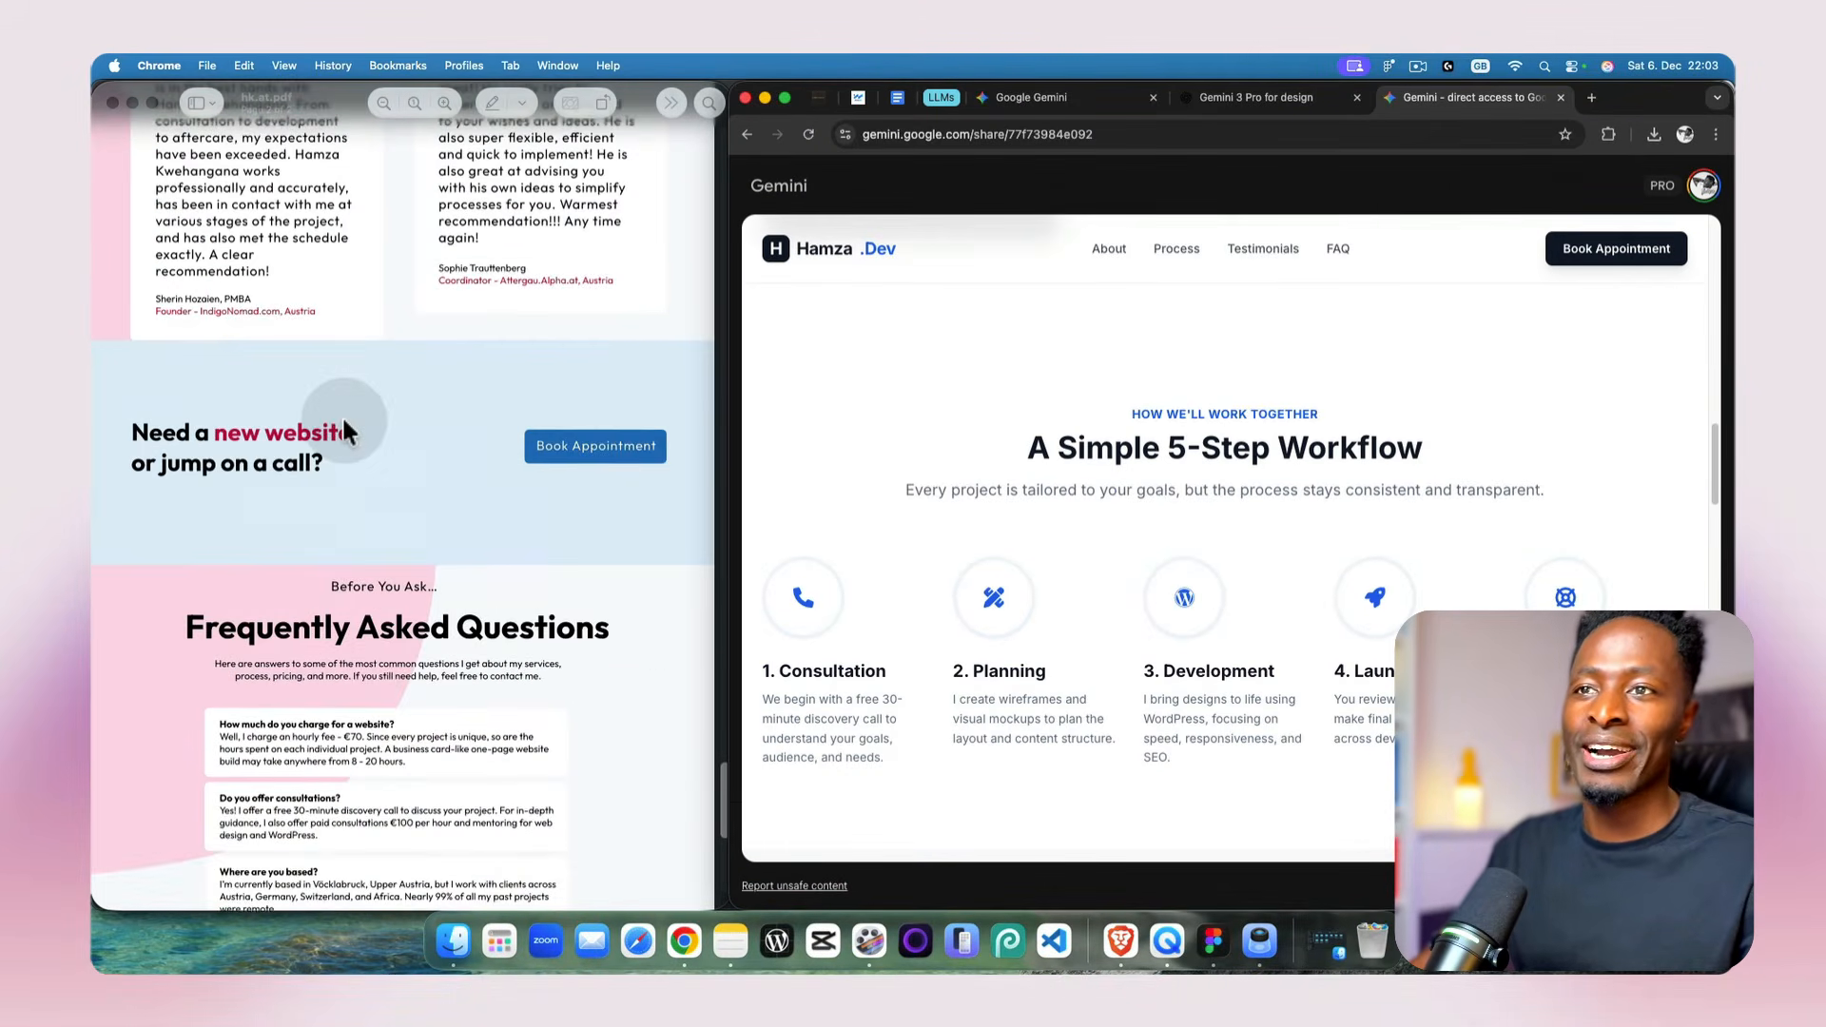
scroll(343, 424, up, 10)
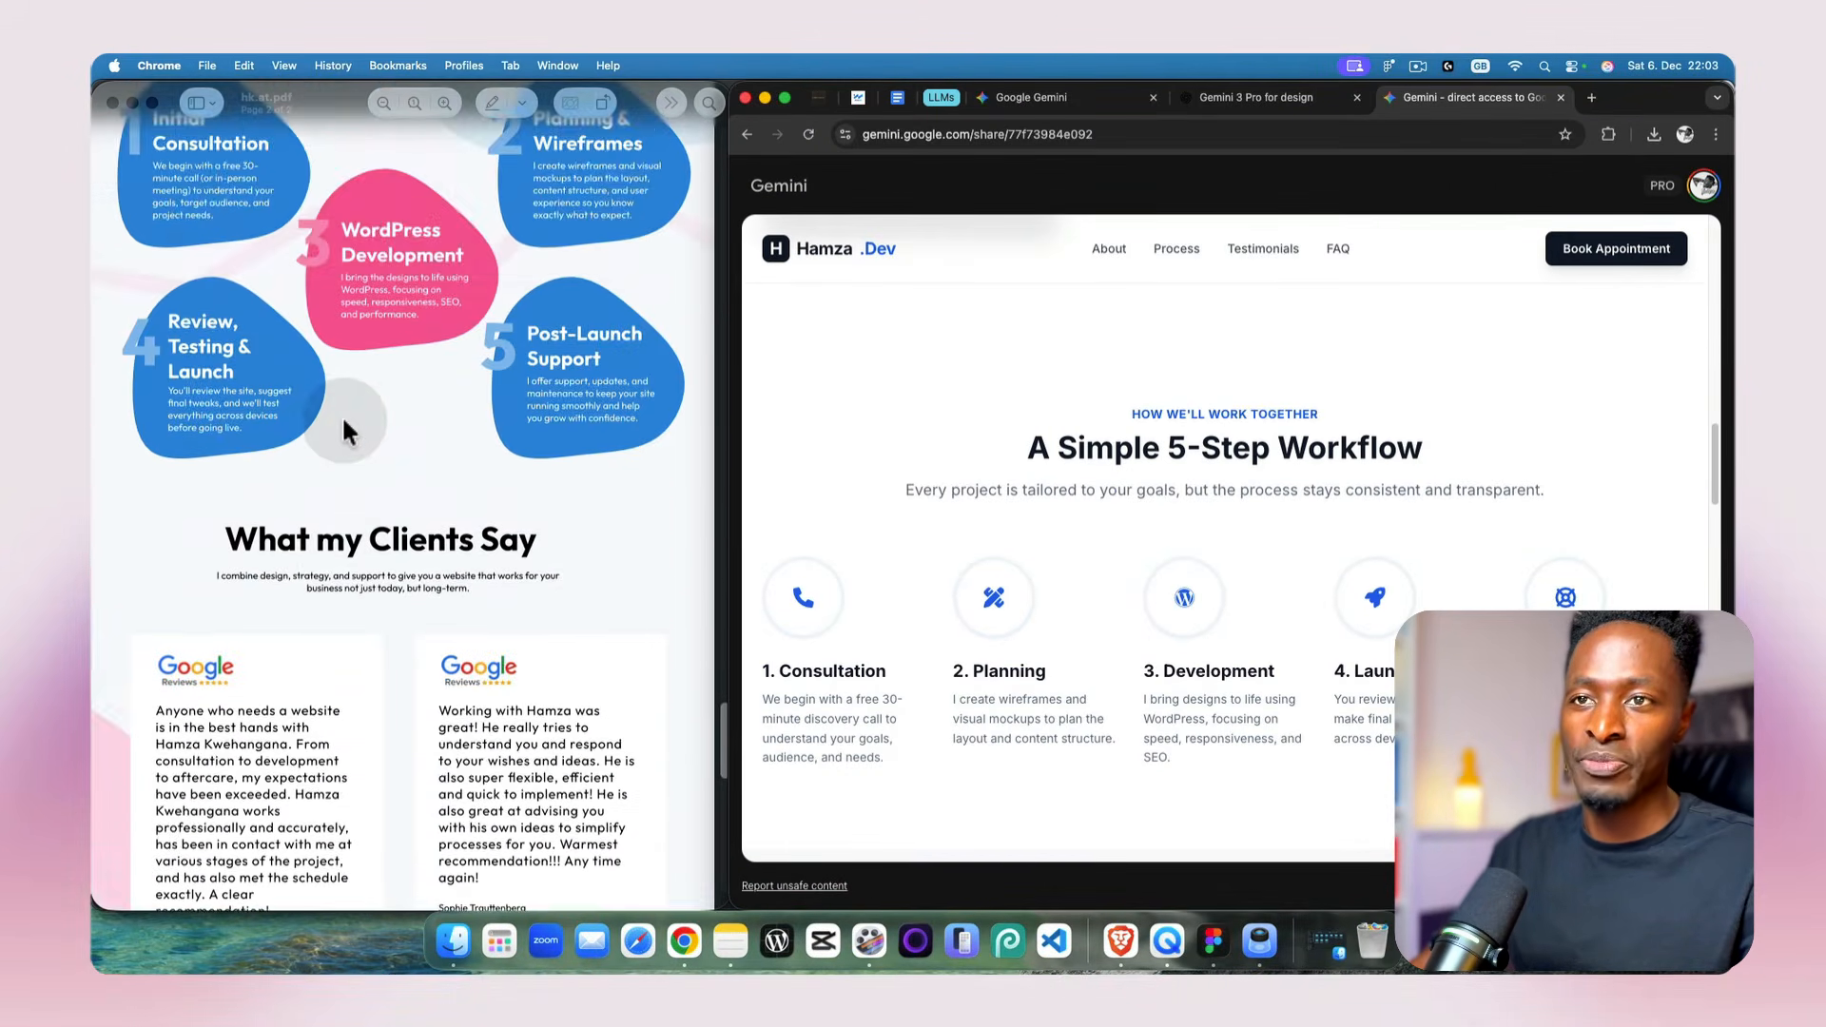
scroll(340, 415, up, 5)
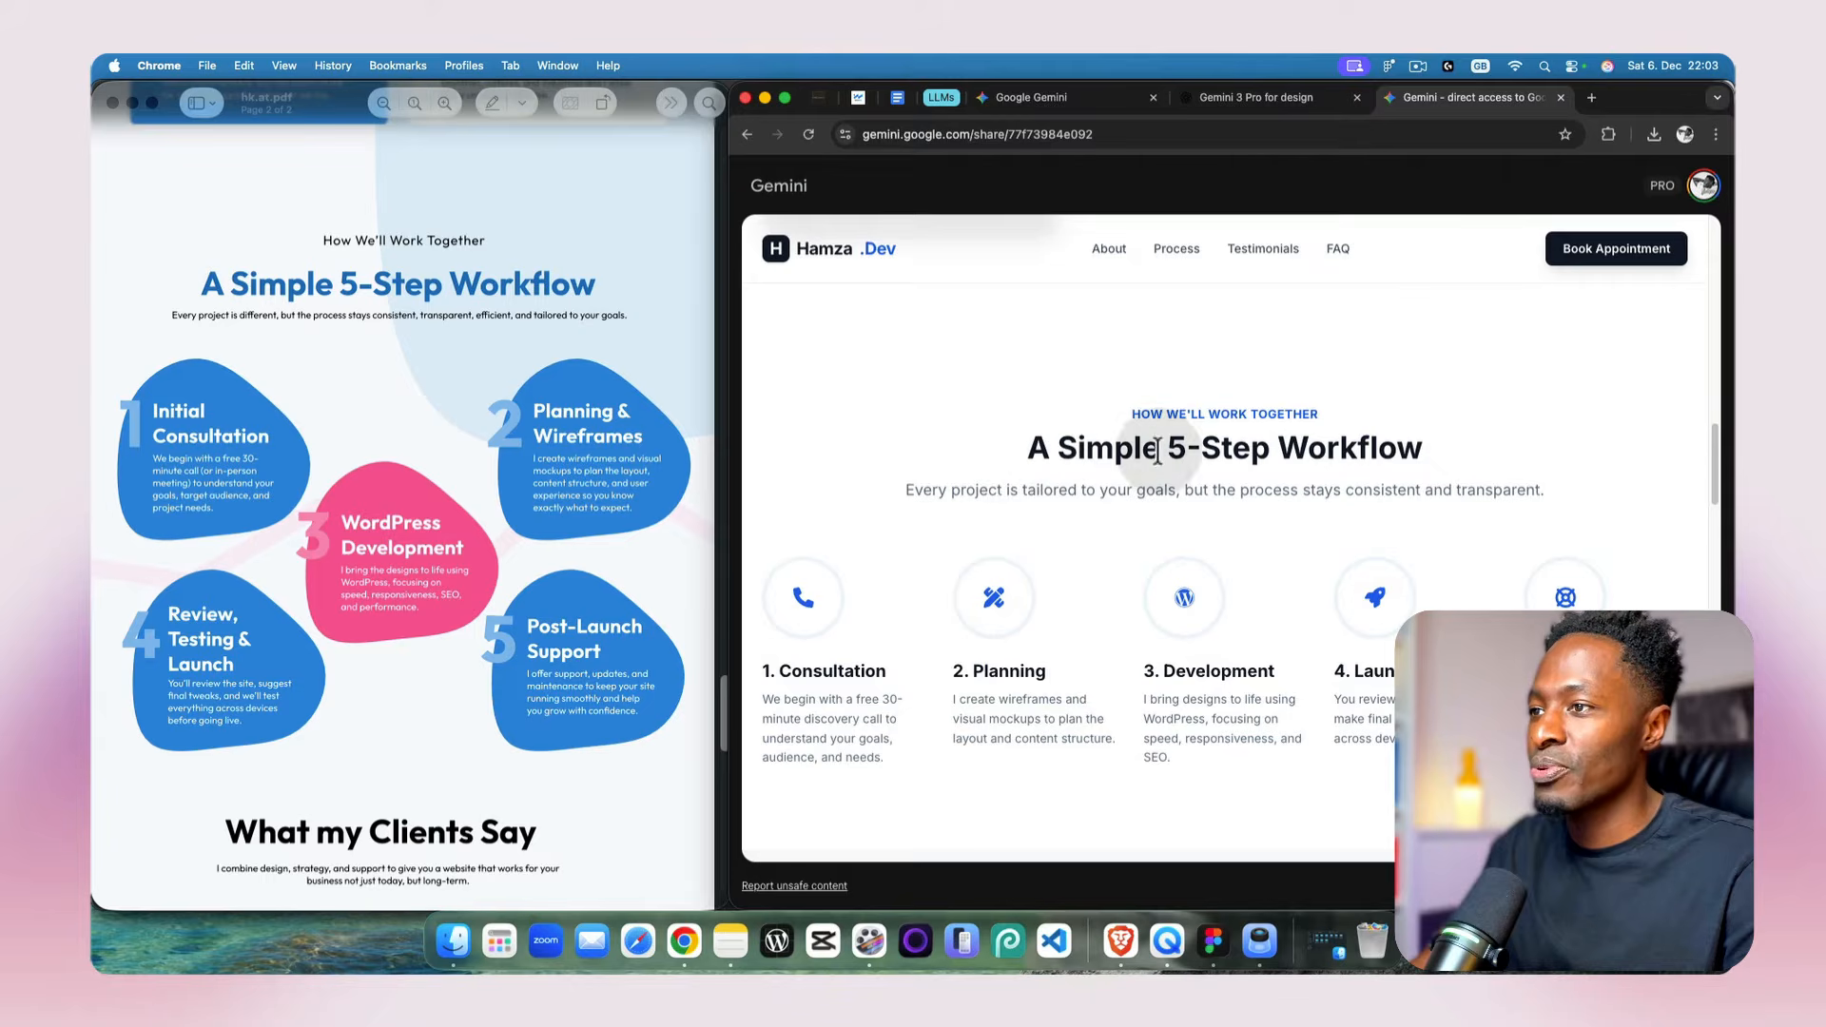
scroll(1387, 466, down, 2)
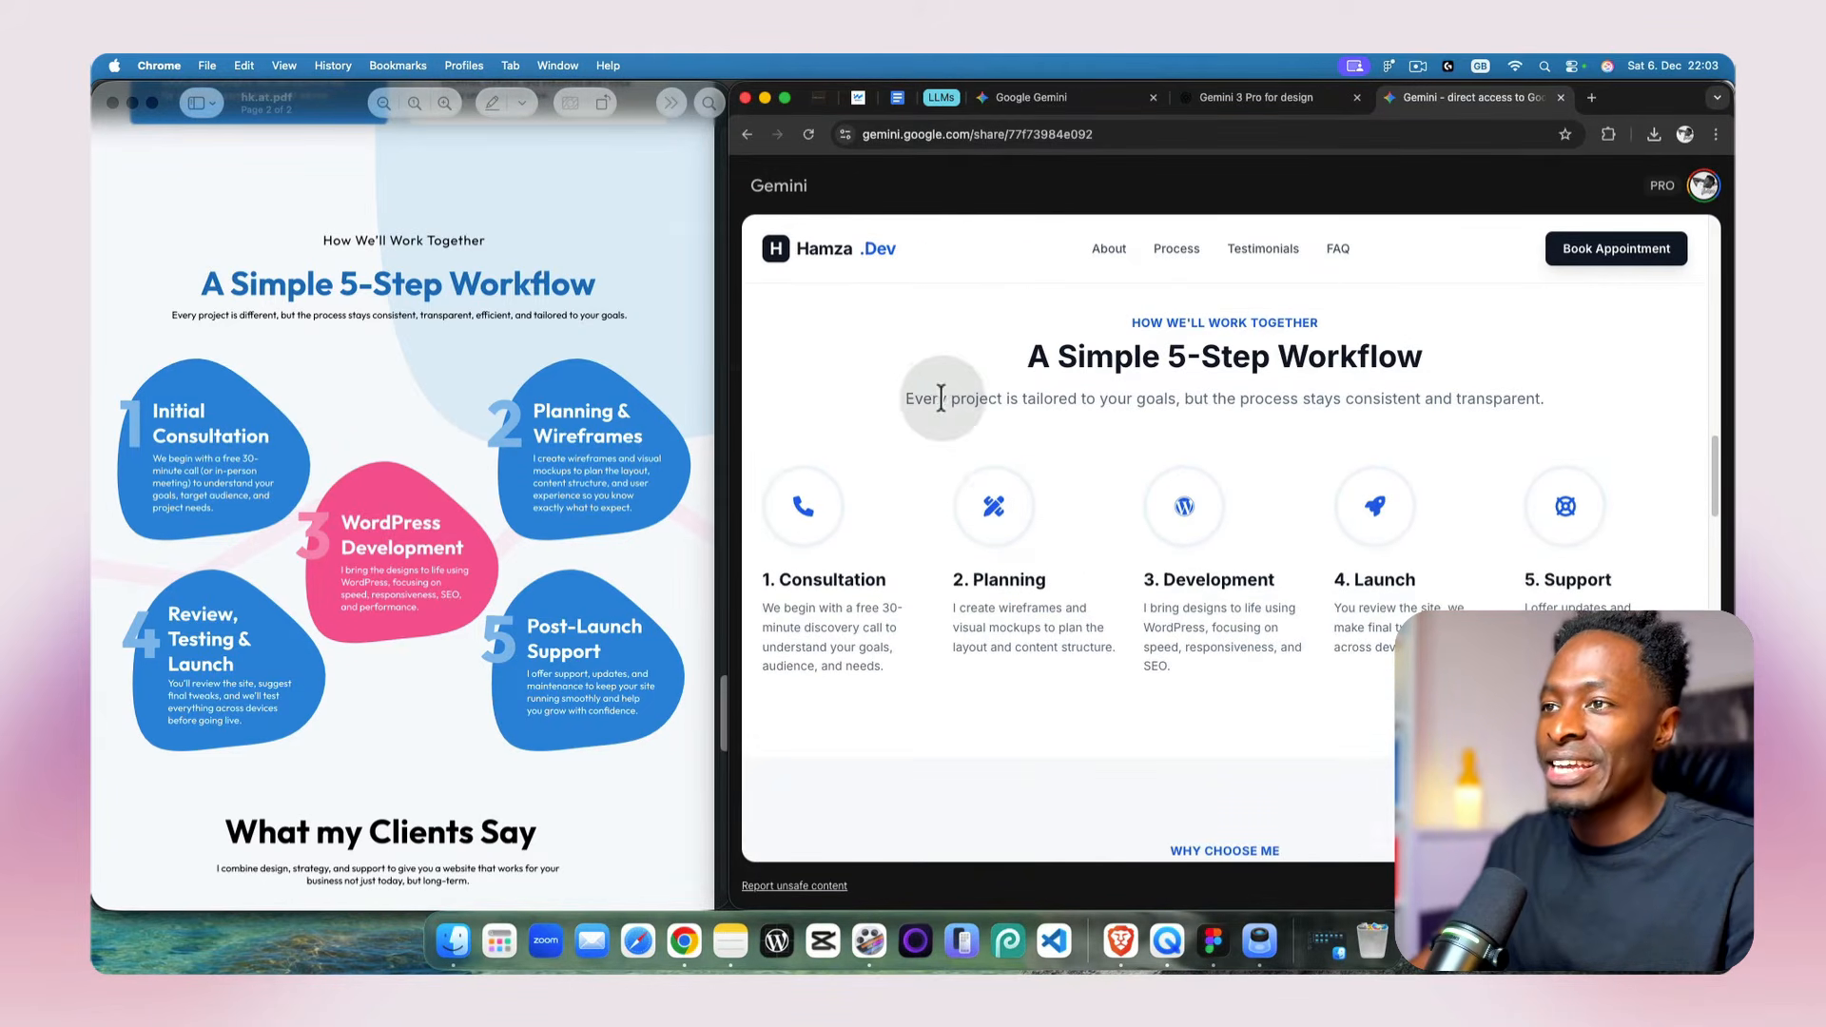
drag(903, 400, 1450, 398)
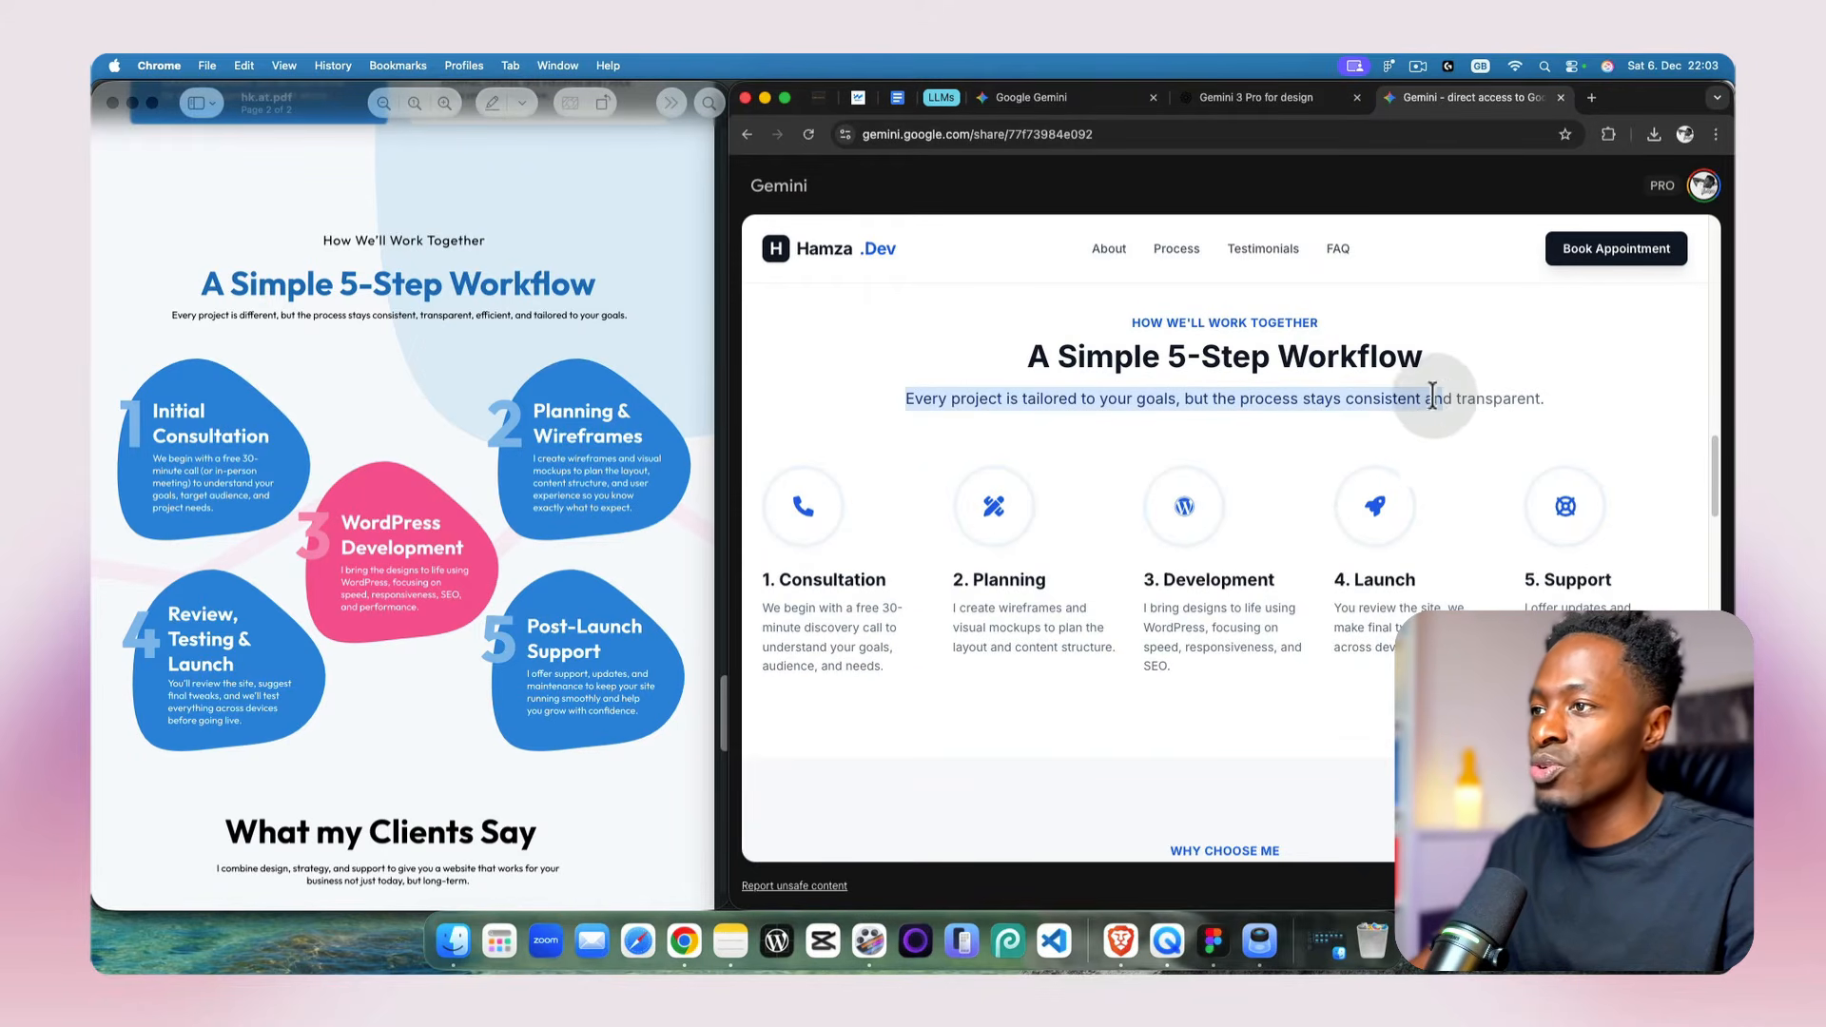
click(1266, 395)
scroll(1243, 476, down, 1)
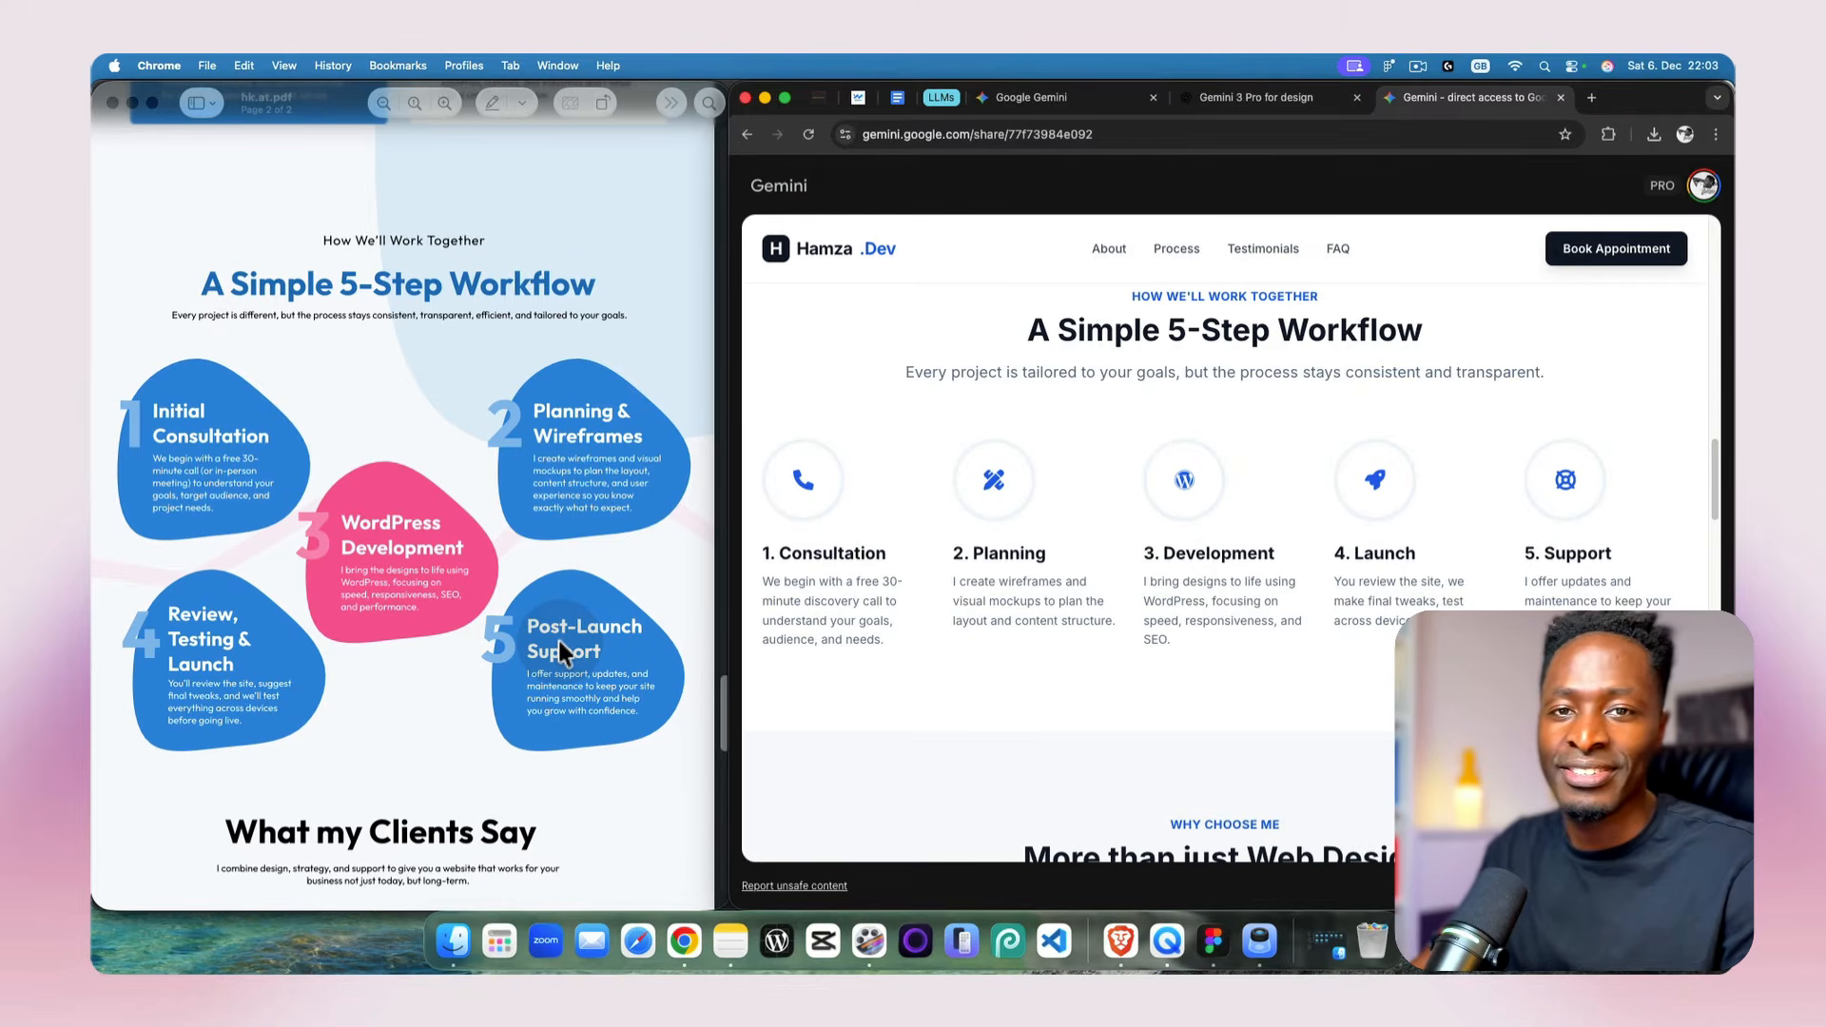
Step: Examine the benefit cards and compare the "What Clients Say" testimonials with the PDF's "What my Clients Say" section
scroll(1231, 654, down, 5)
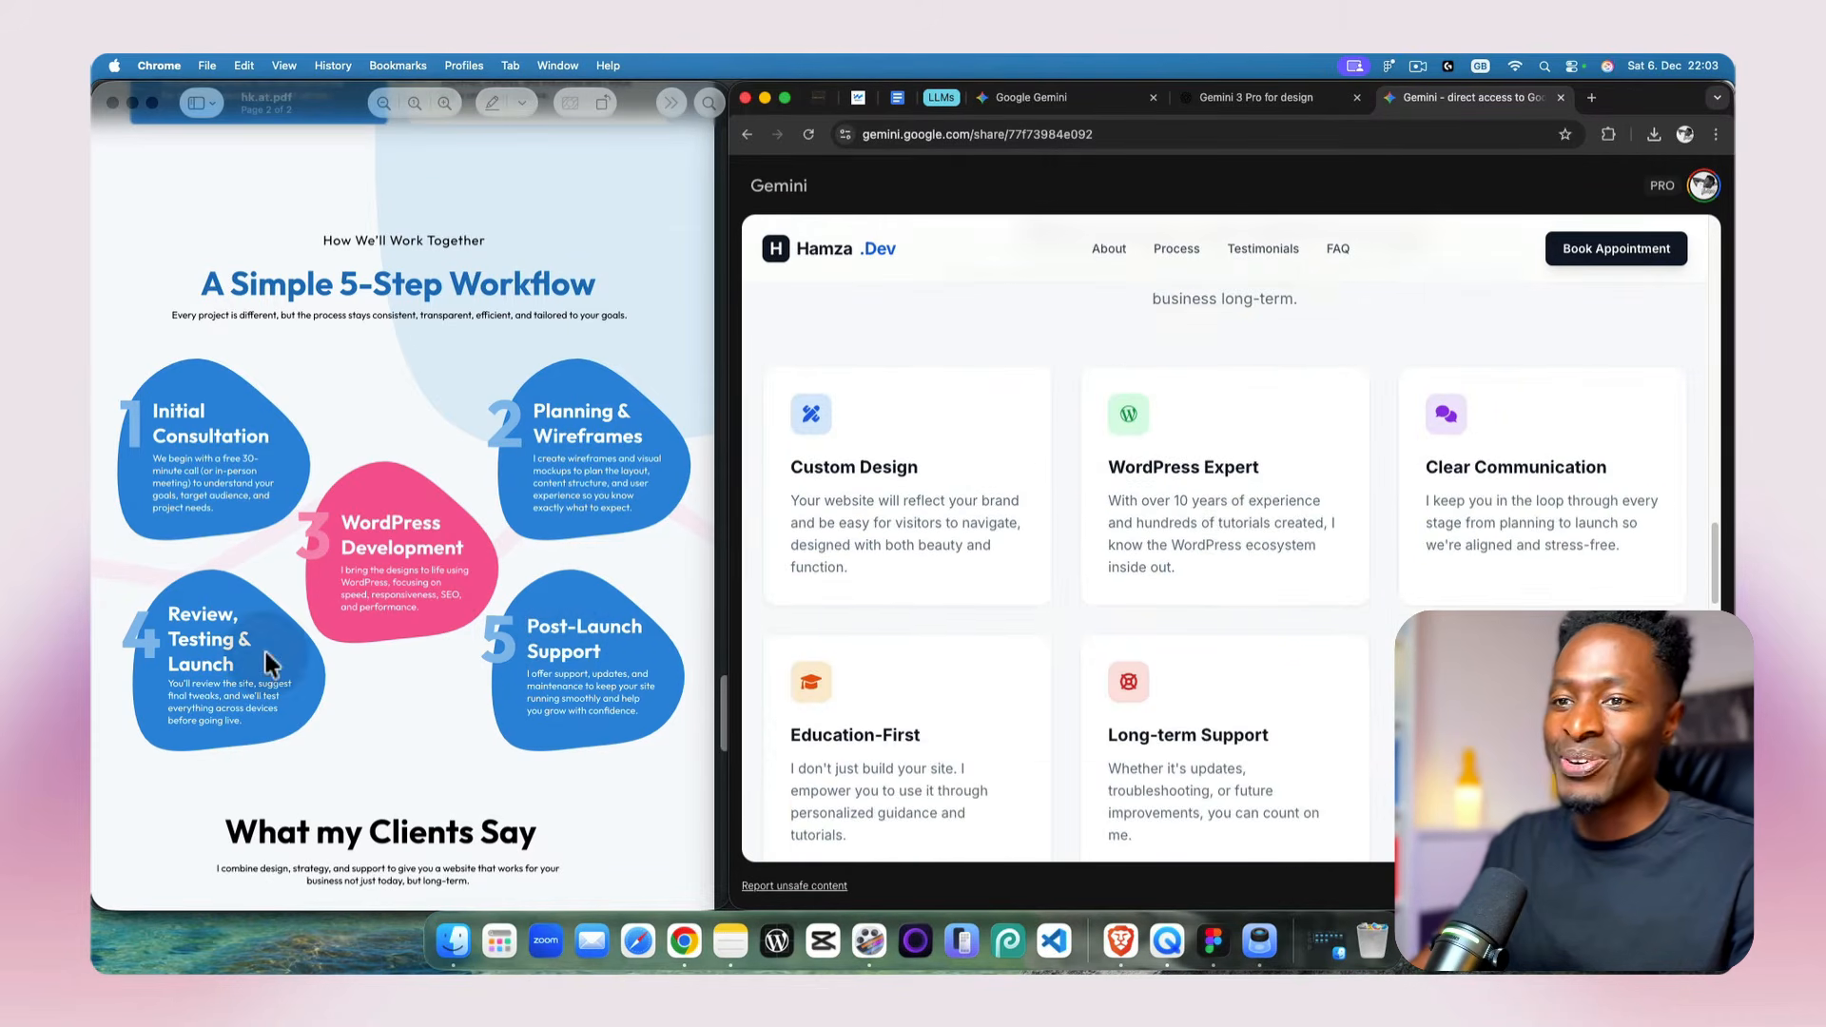
scroll(264, 648, down, 3)
scroll(1197, 675, down, 6)
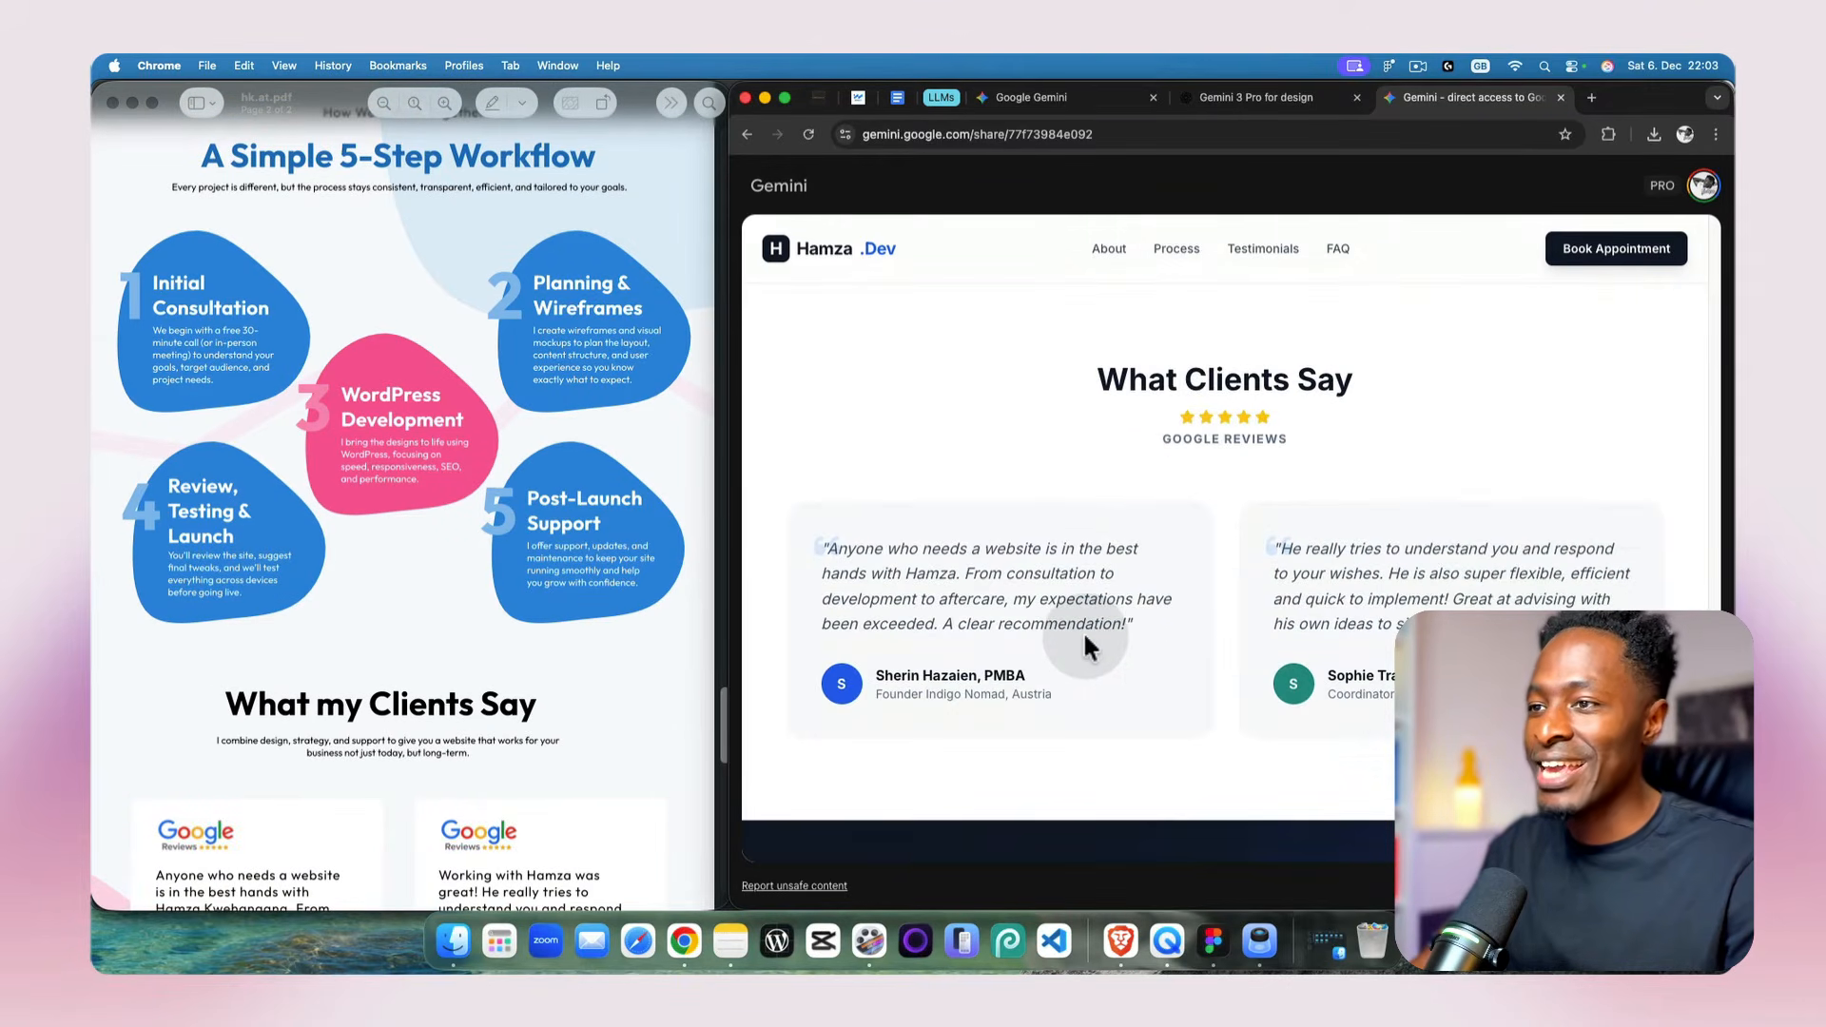
scroll(1168, 578, down, 2)
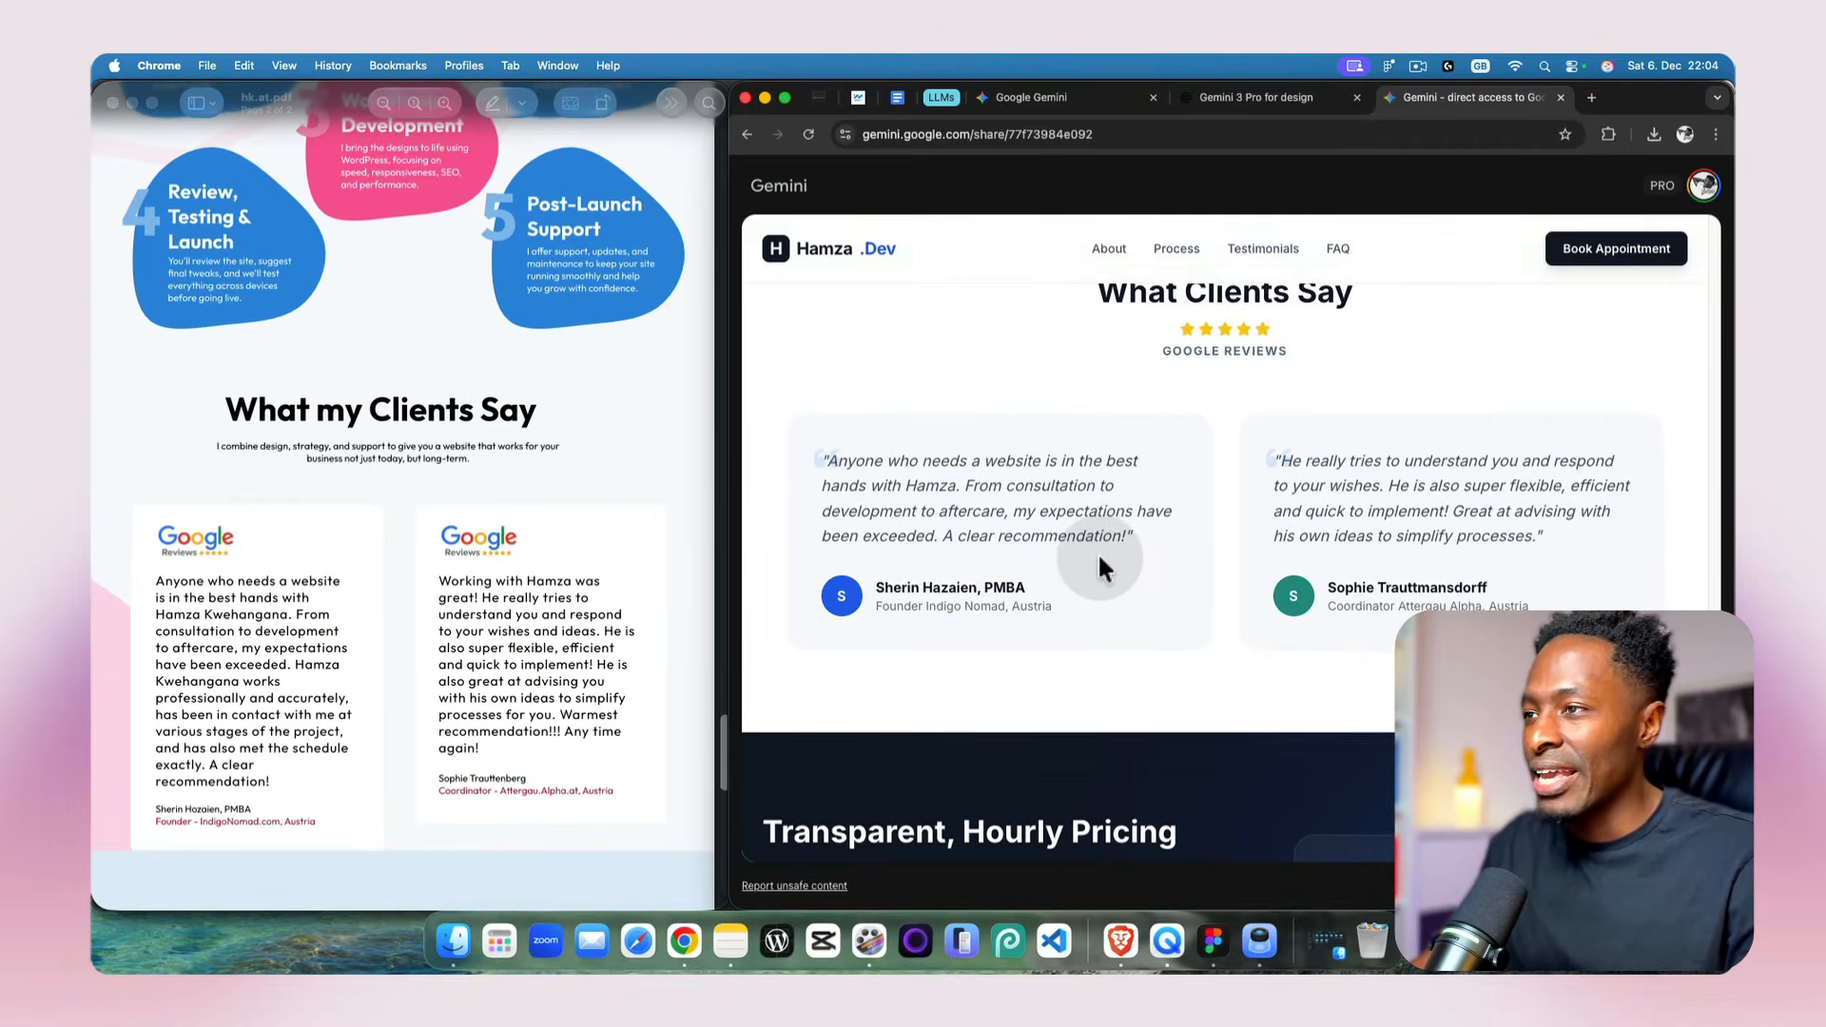
scroll(1099, 567, up, 2)
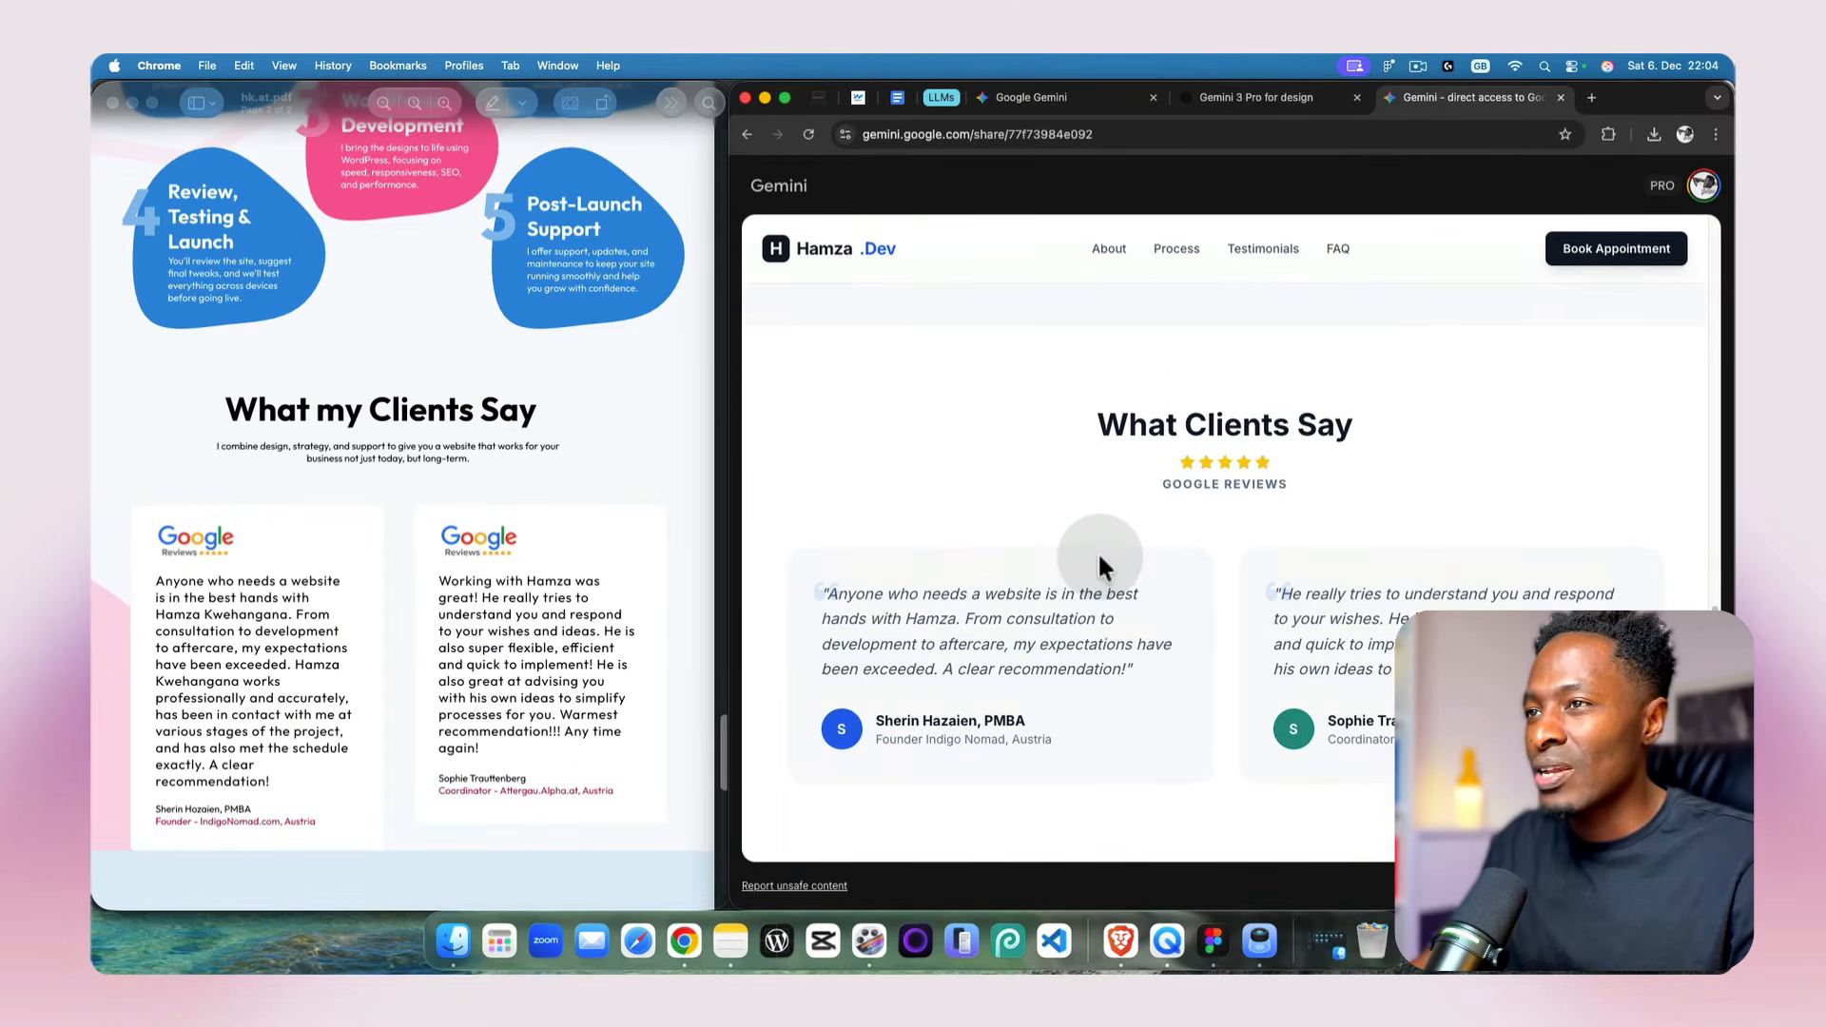
Step: Return to the Gemini chat, dismiss the share dialog and read the explanation of the Process, Testimonials and FAQ changes
click(1042, 95)
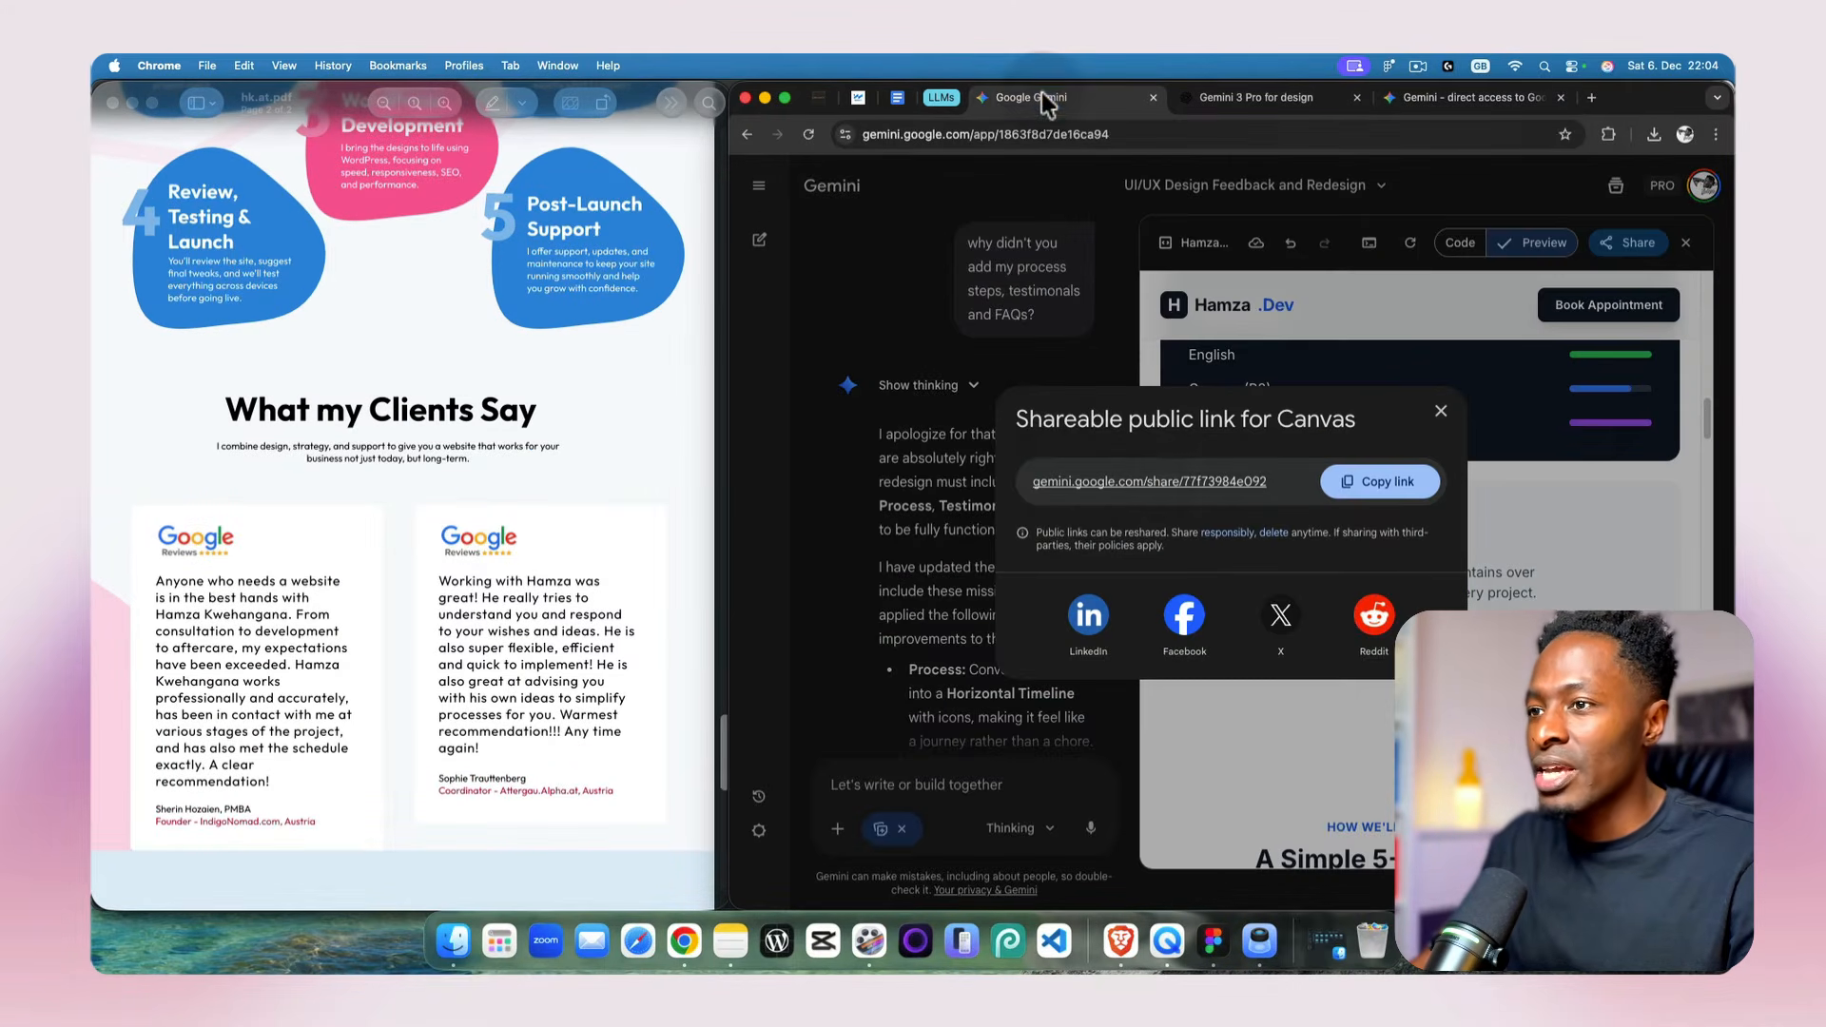
click(904, 554)
scroll(973, 584, down, 4)
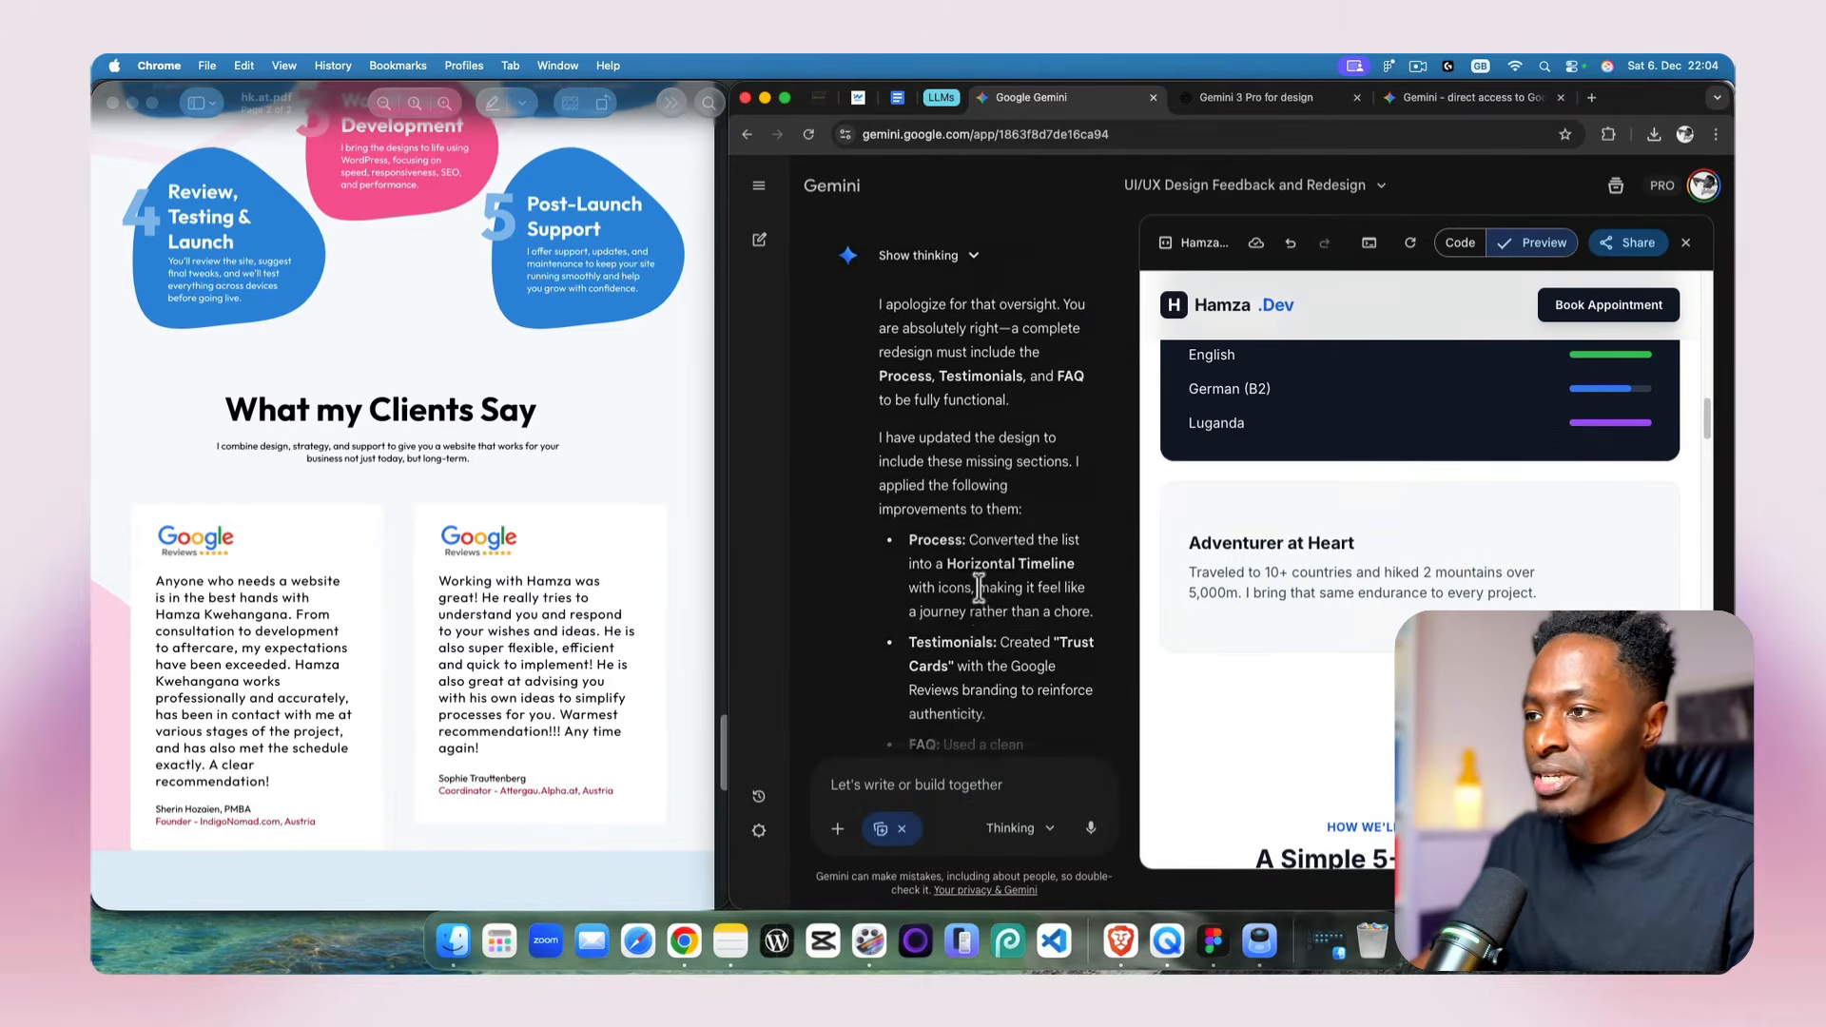
scroll(975, 583, down, 1)
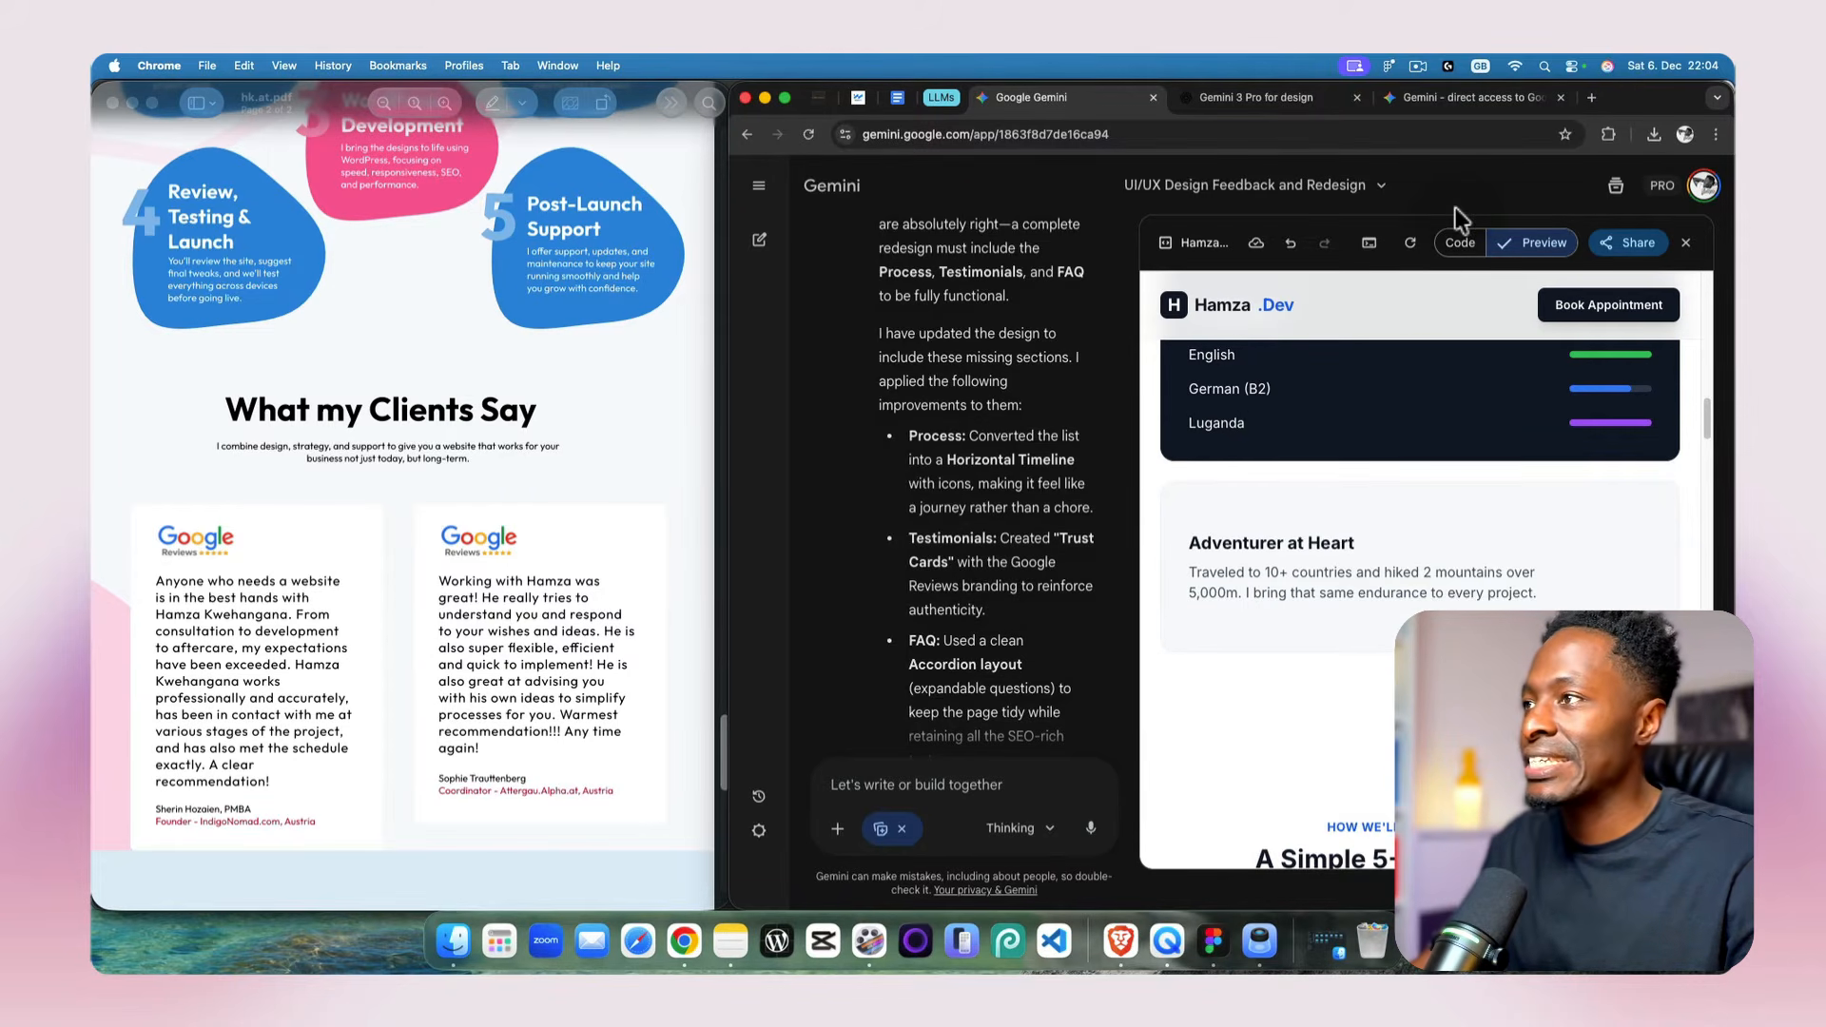
Step: Switch back to the shared mockup and examine the layout of its benefit cards and client testimonials
click(1458, 94)
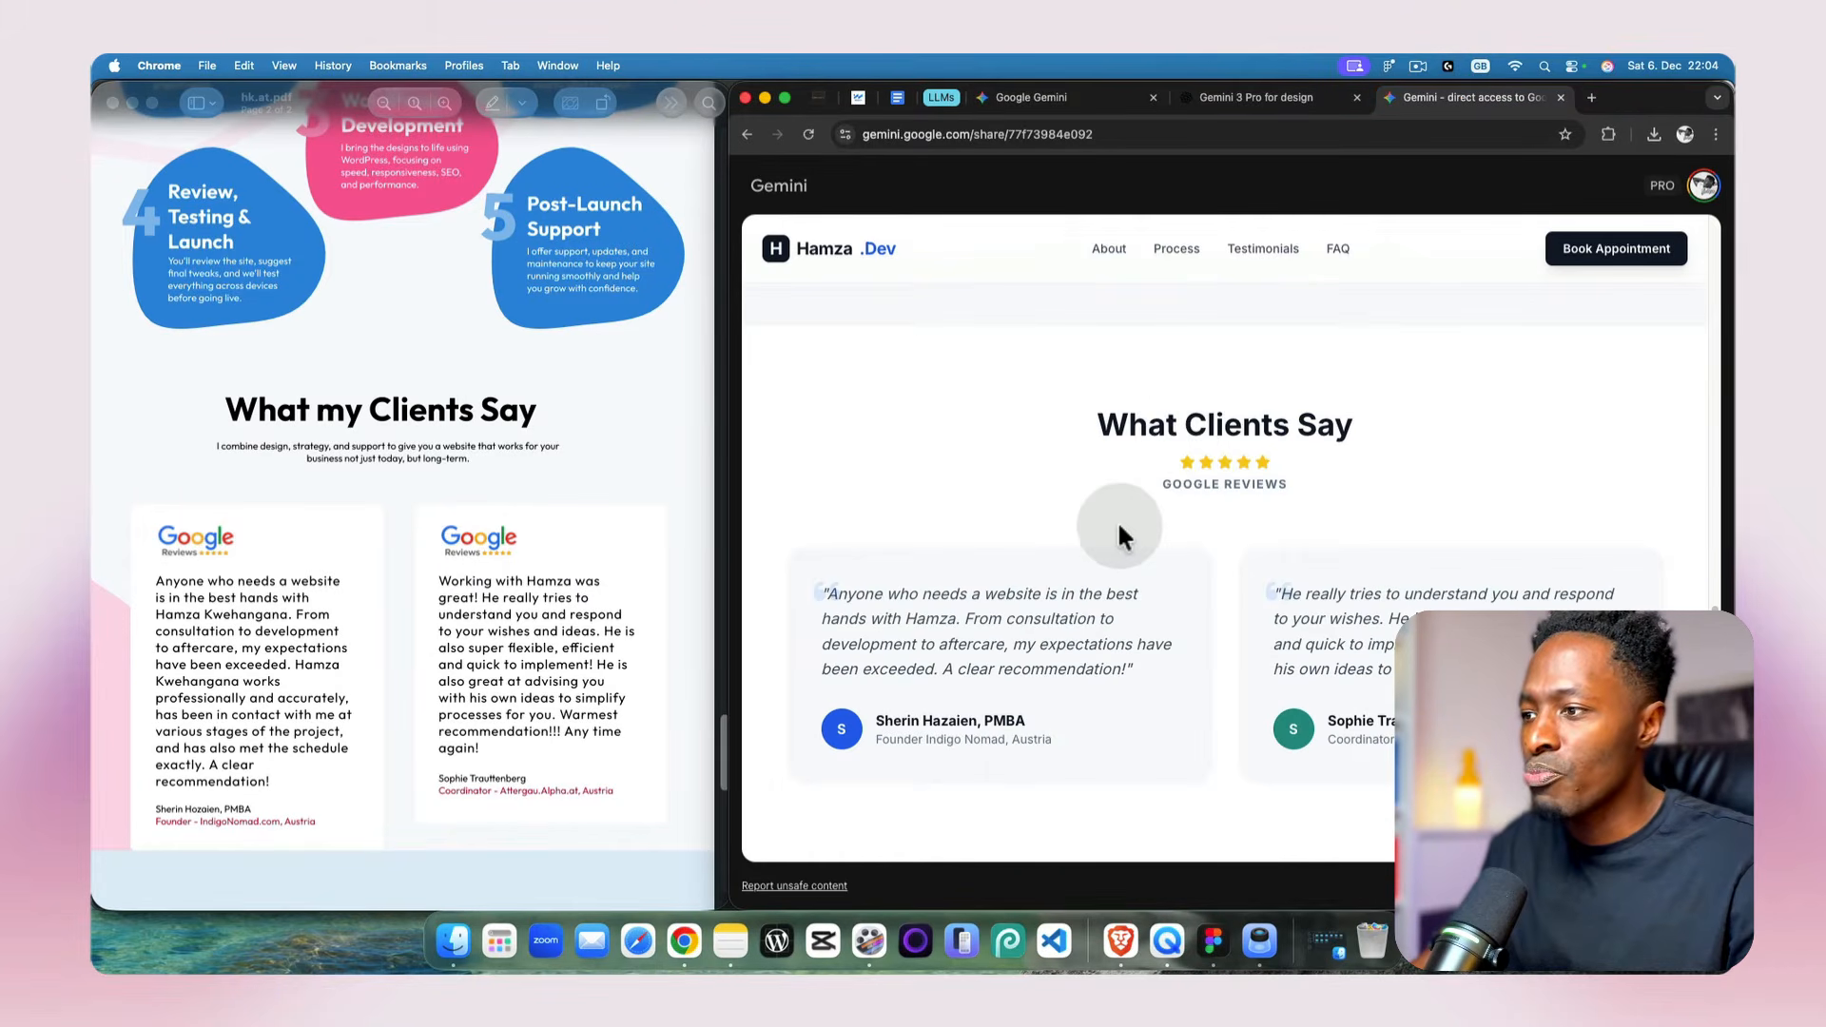
scroll(1116, 525, down, 3)
scroll(1115, 539, up, 3)
scroll(1041, 653, up, 3)
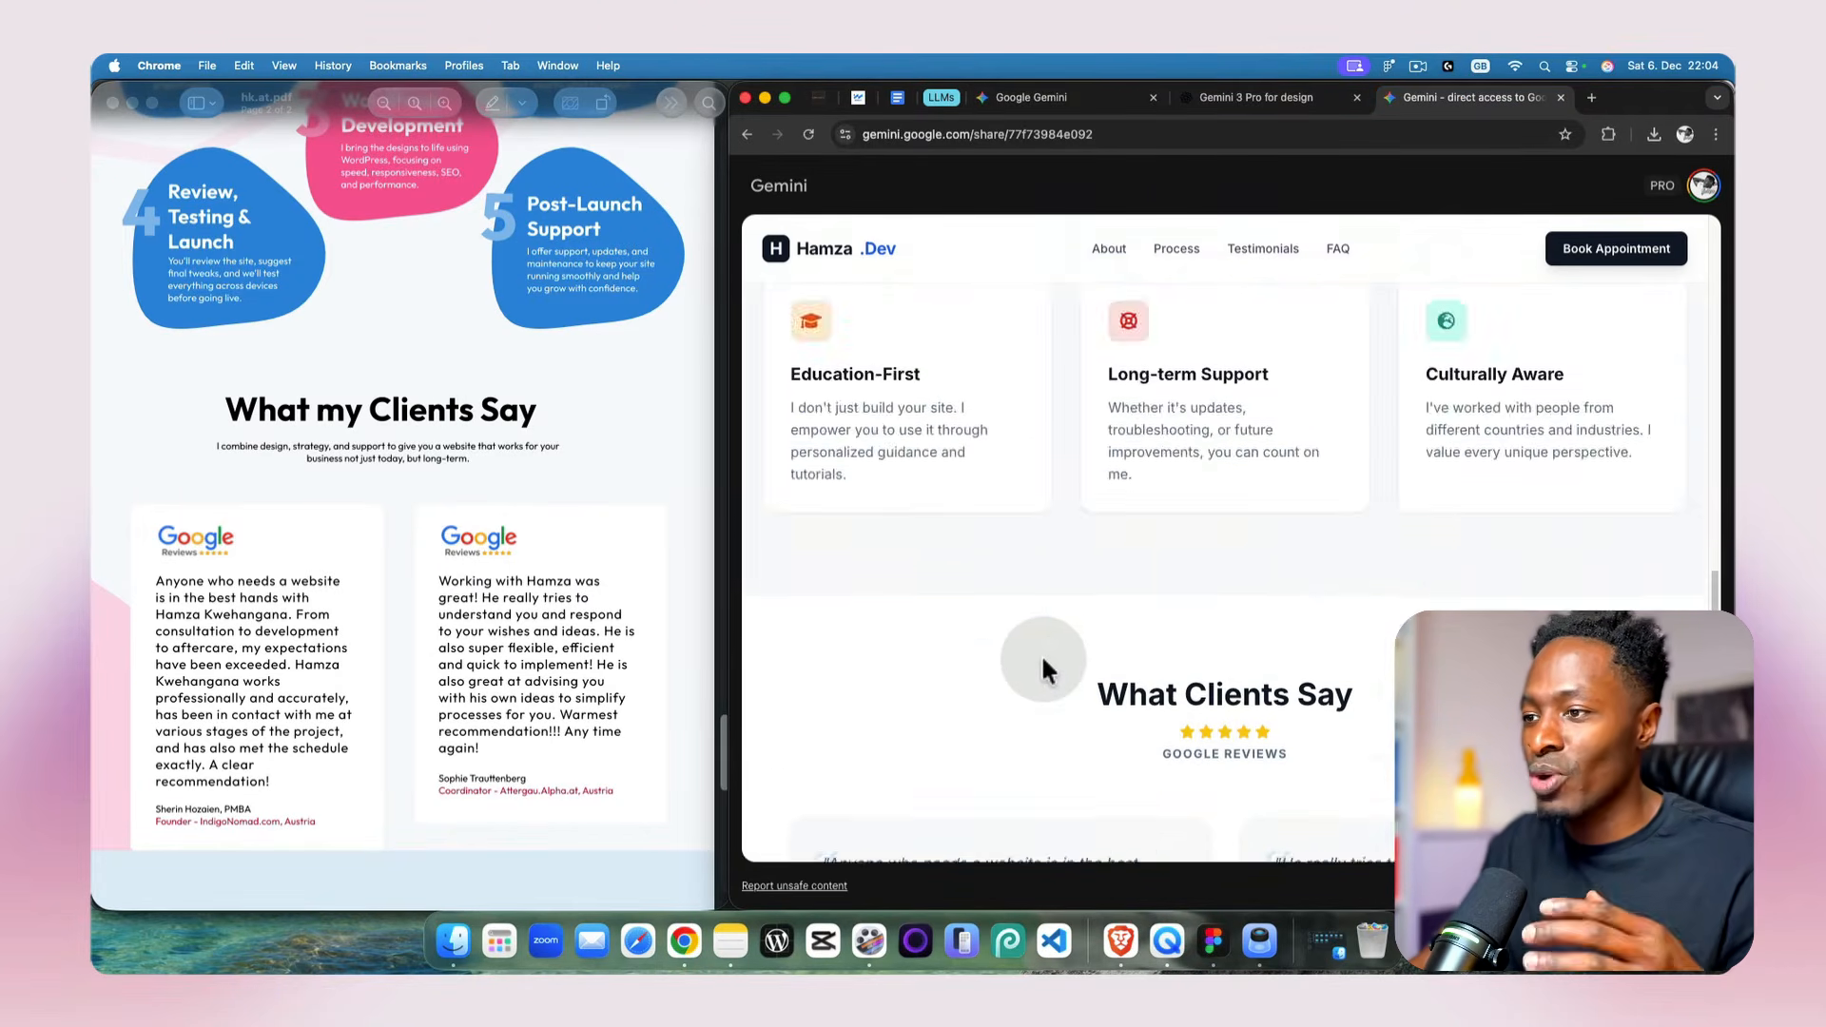
scroll(1041, 653, down, 4)
scroll(1041, 654, up, 5)
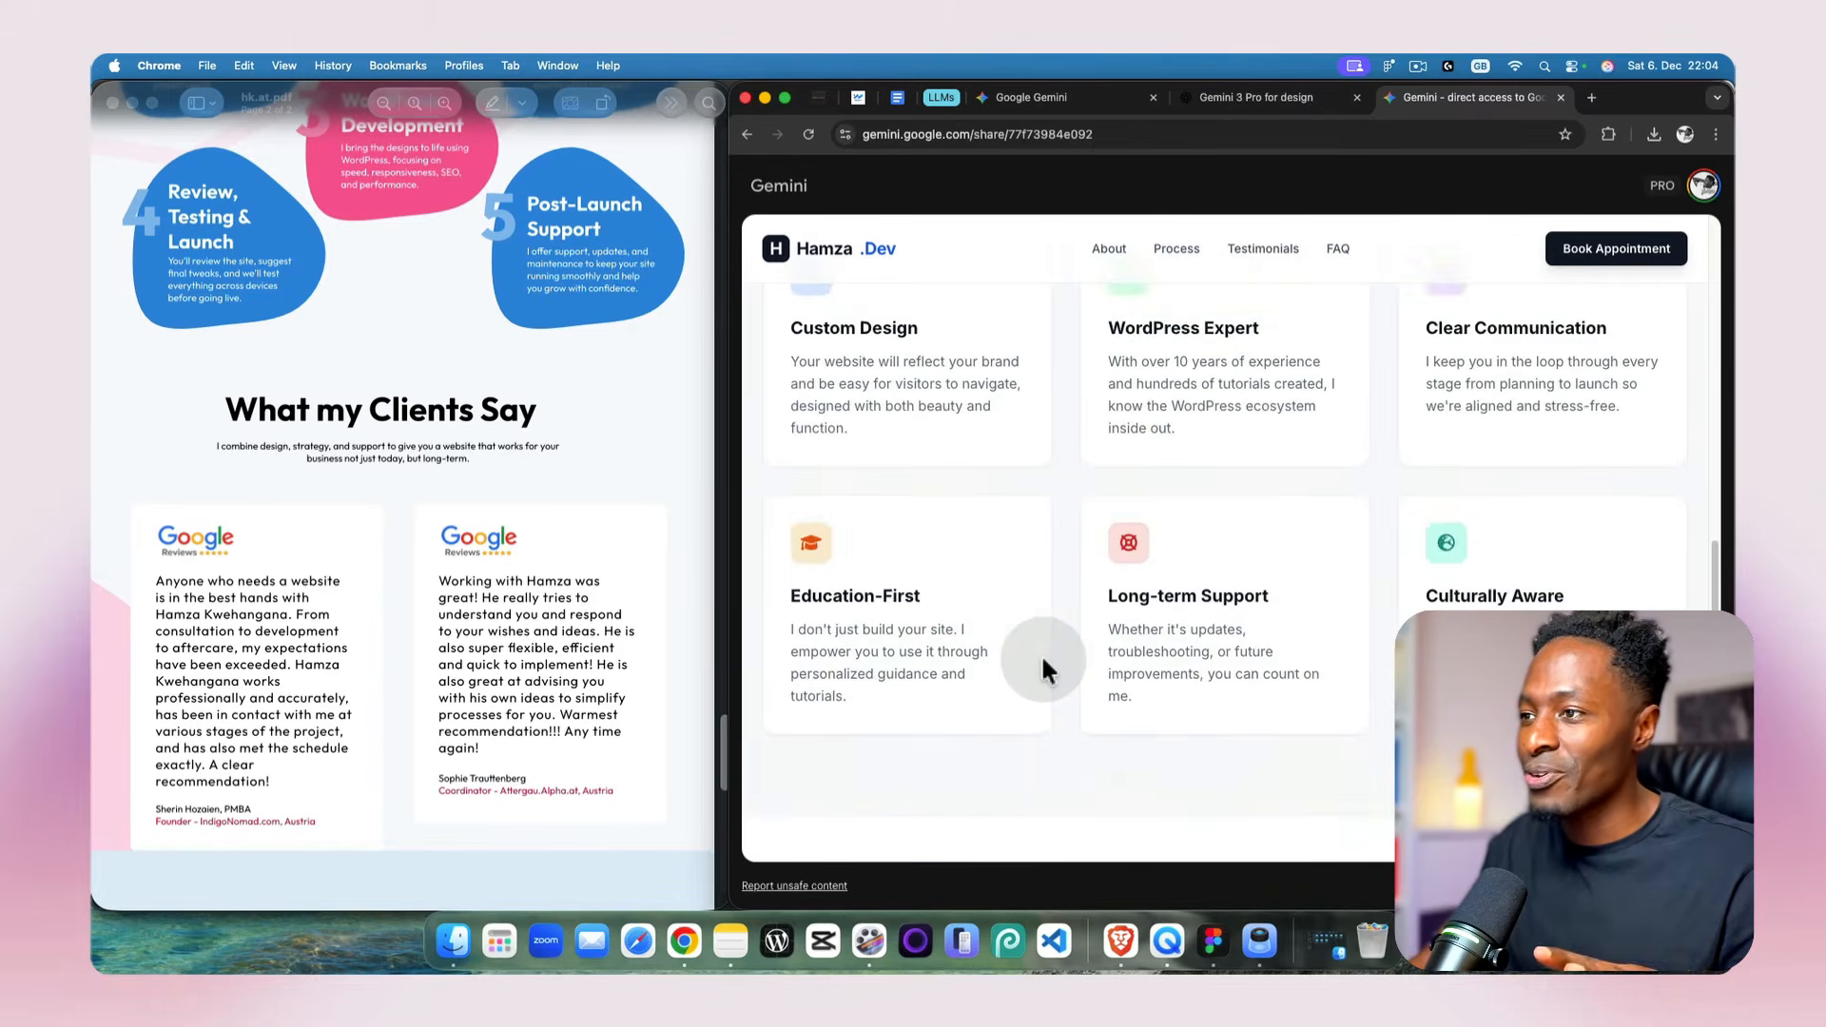
scroll(1041, 654, down, 3)
scroll(1042, 658, down, 4)
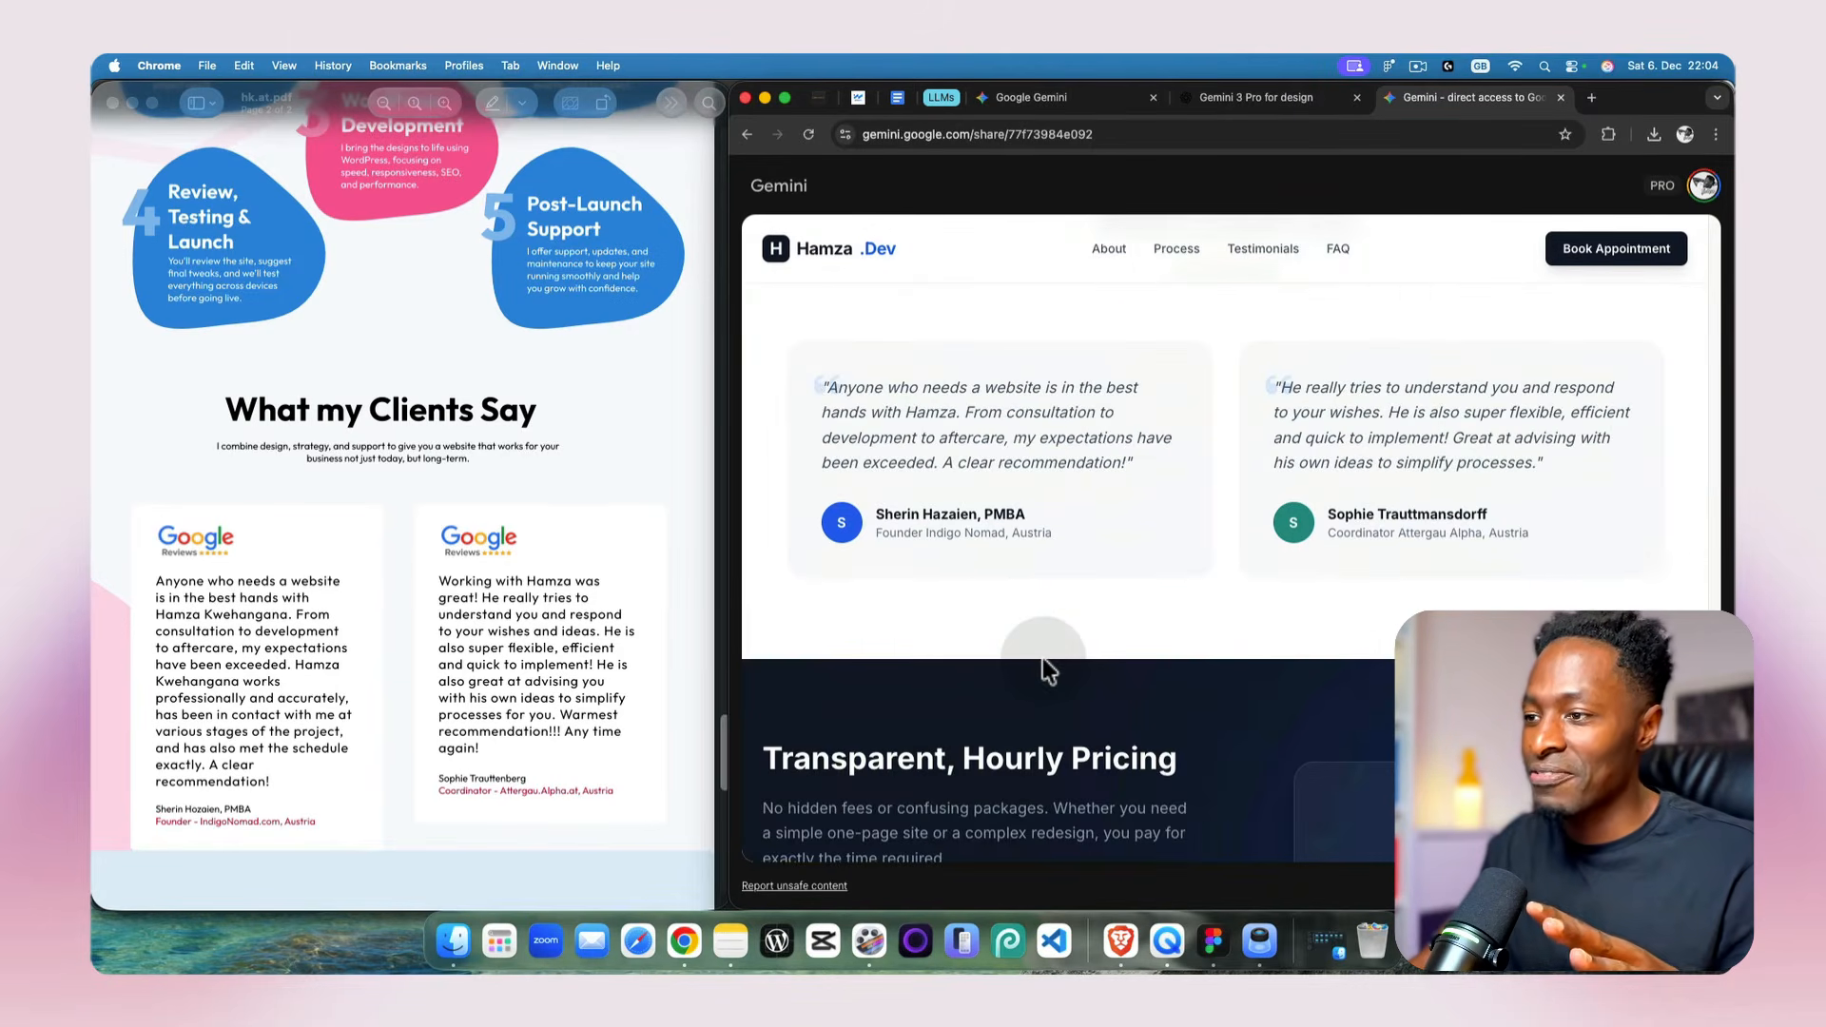
scroll(1043, 664, up, 2)
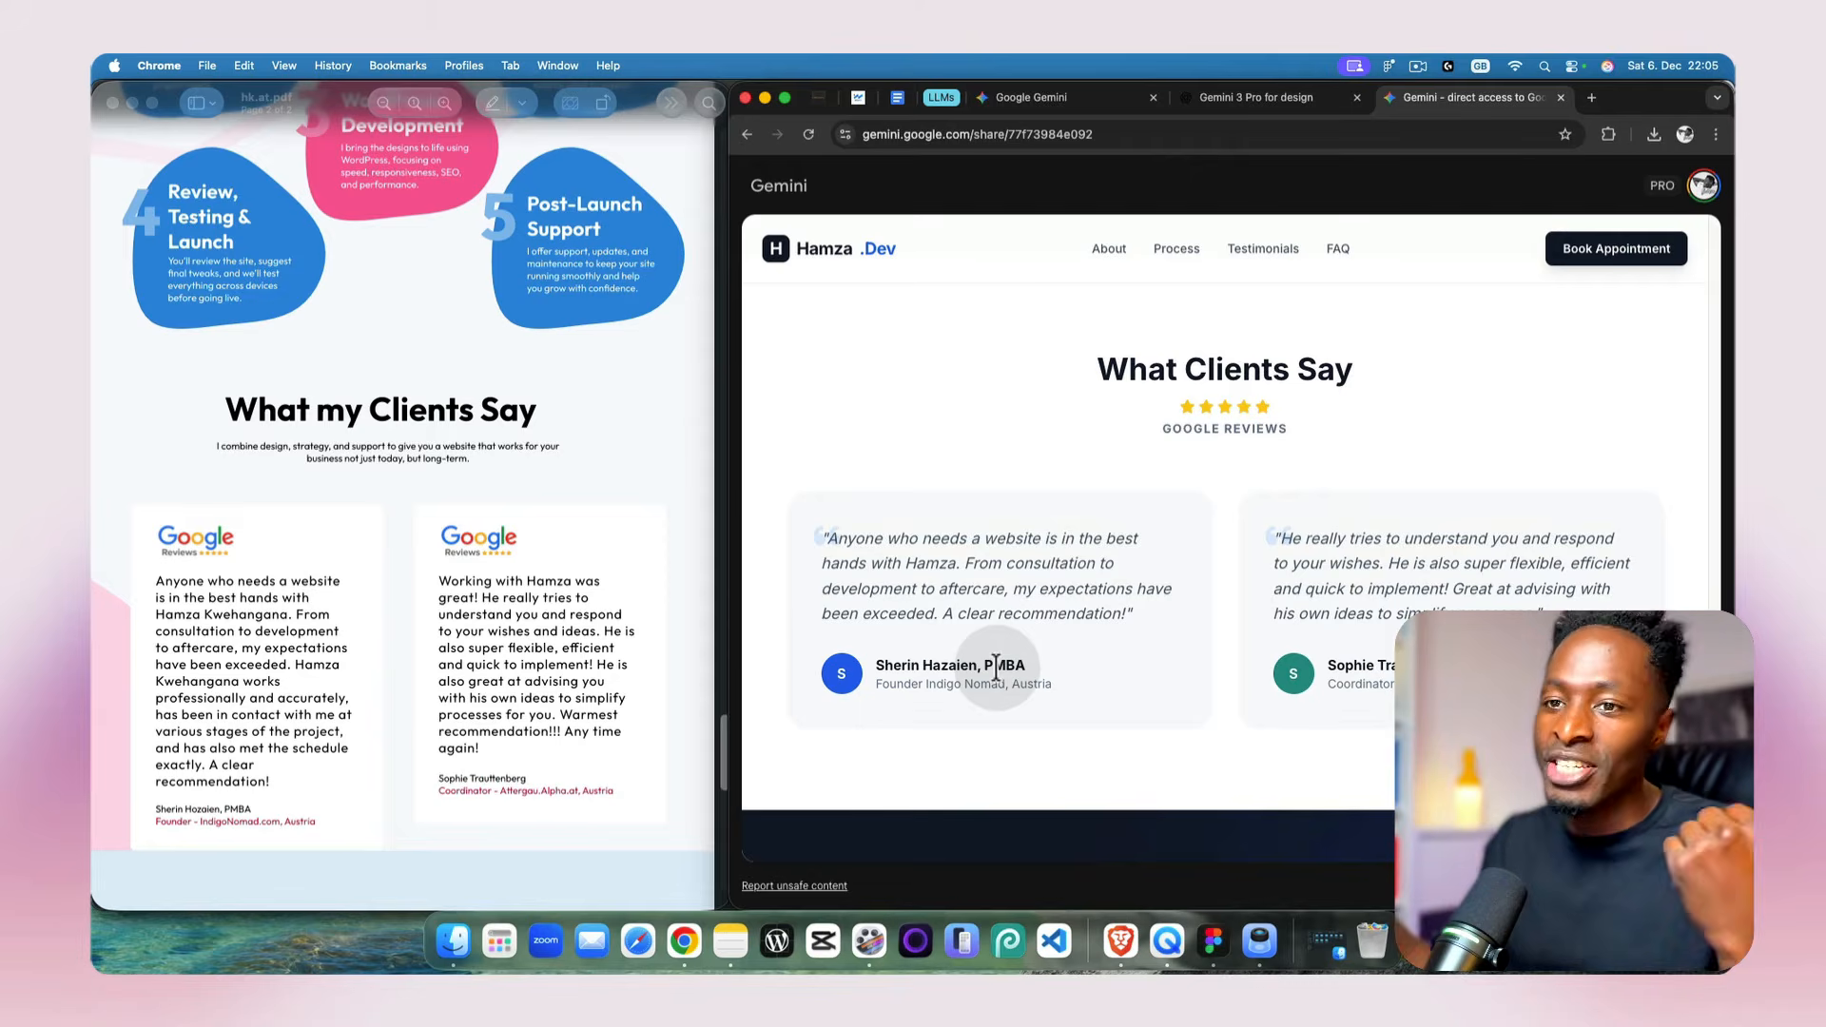
scroll(996, 667, down, 2)
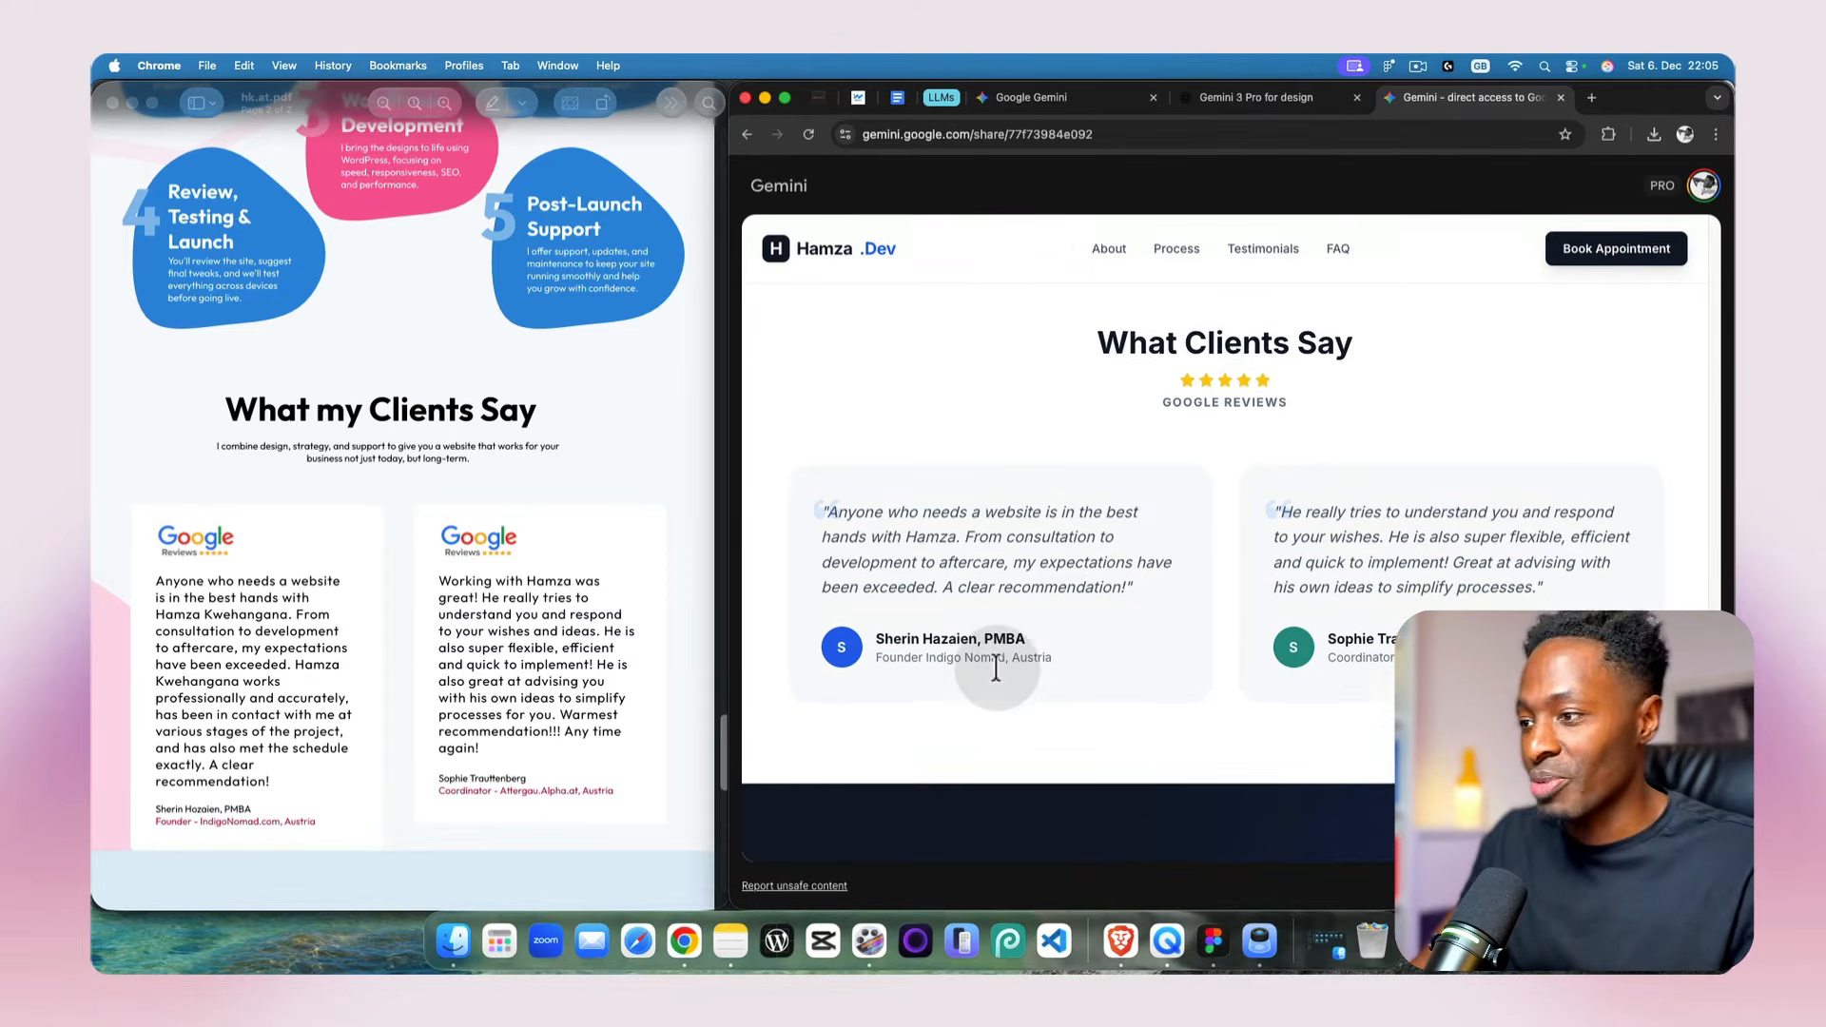
Step: Examine the "Transparent, Hourly Pricing" section and bring up the Frequently Asked Questions in both the PDF and the mockup
scroll(996, 667, down, 5)
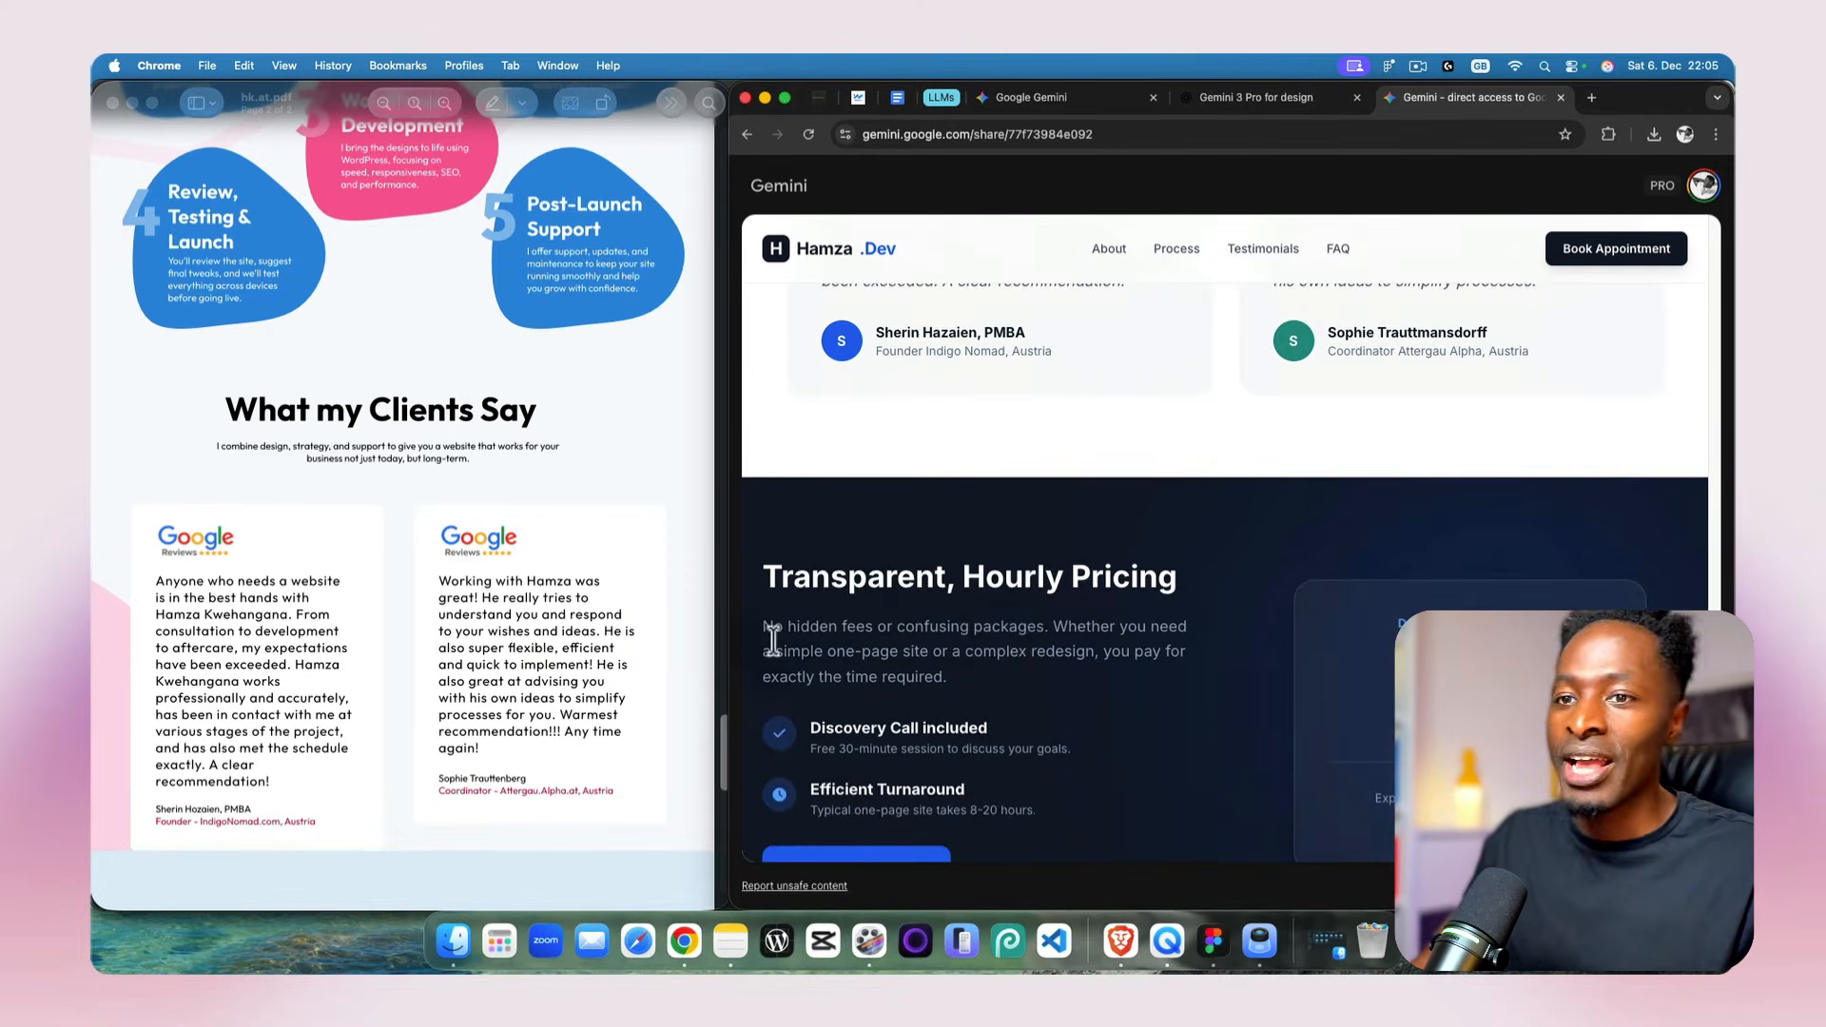
scroll(571, 630, down, 6)
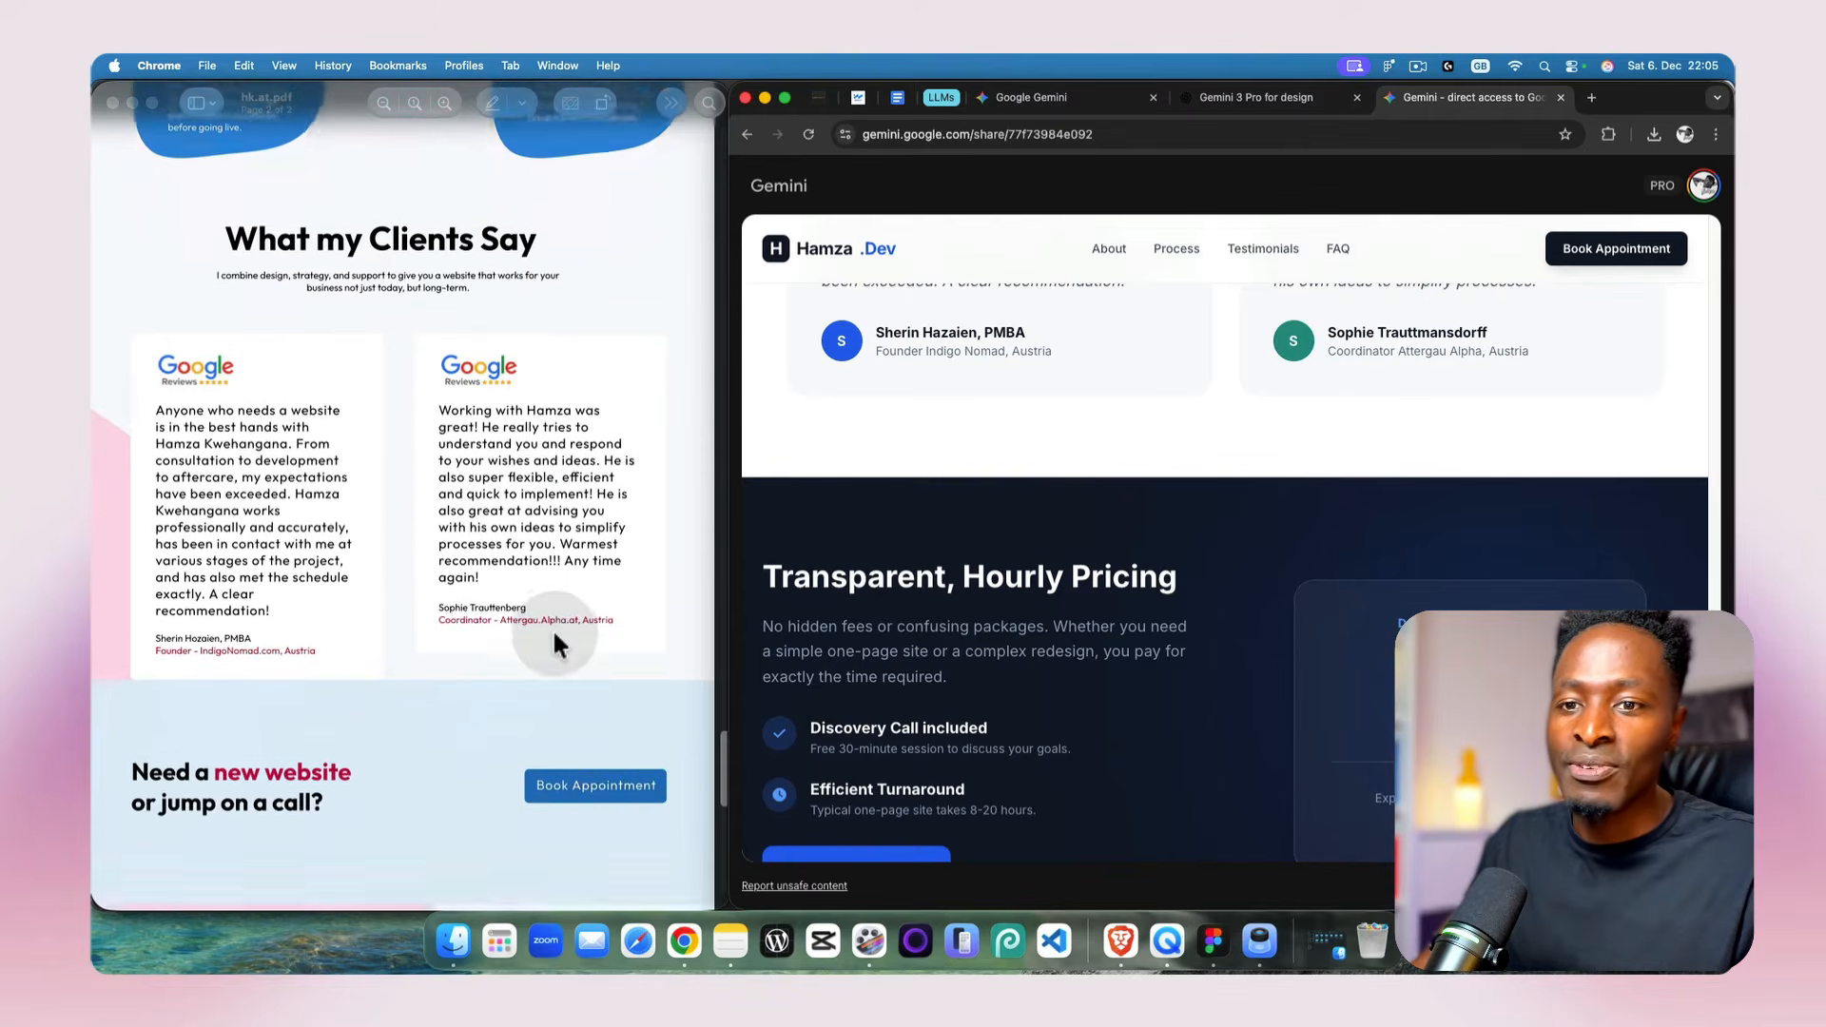
scroll(553, 631, down, 6)
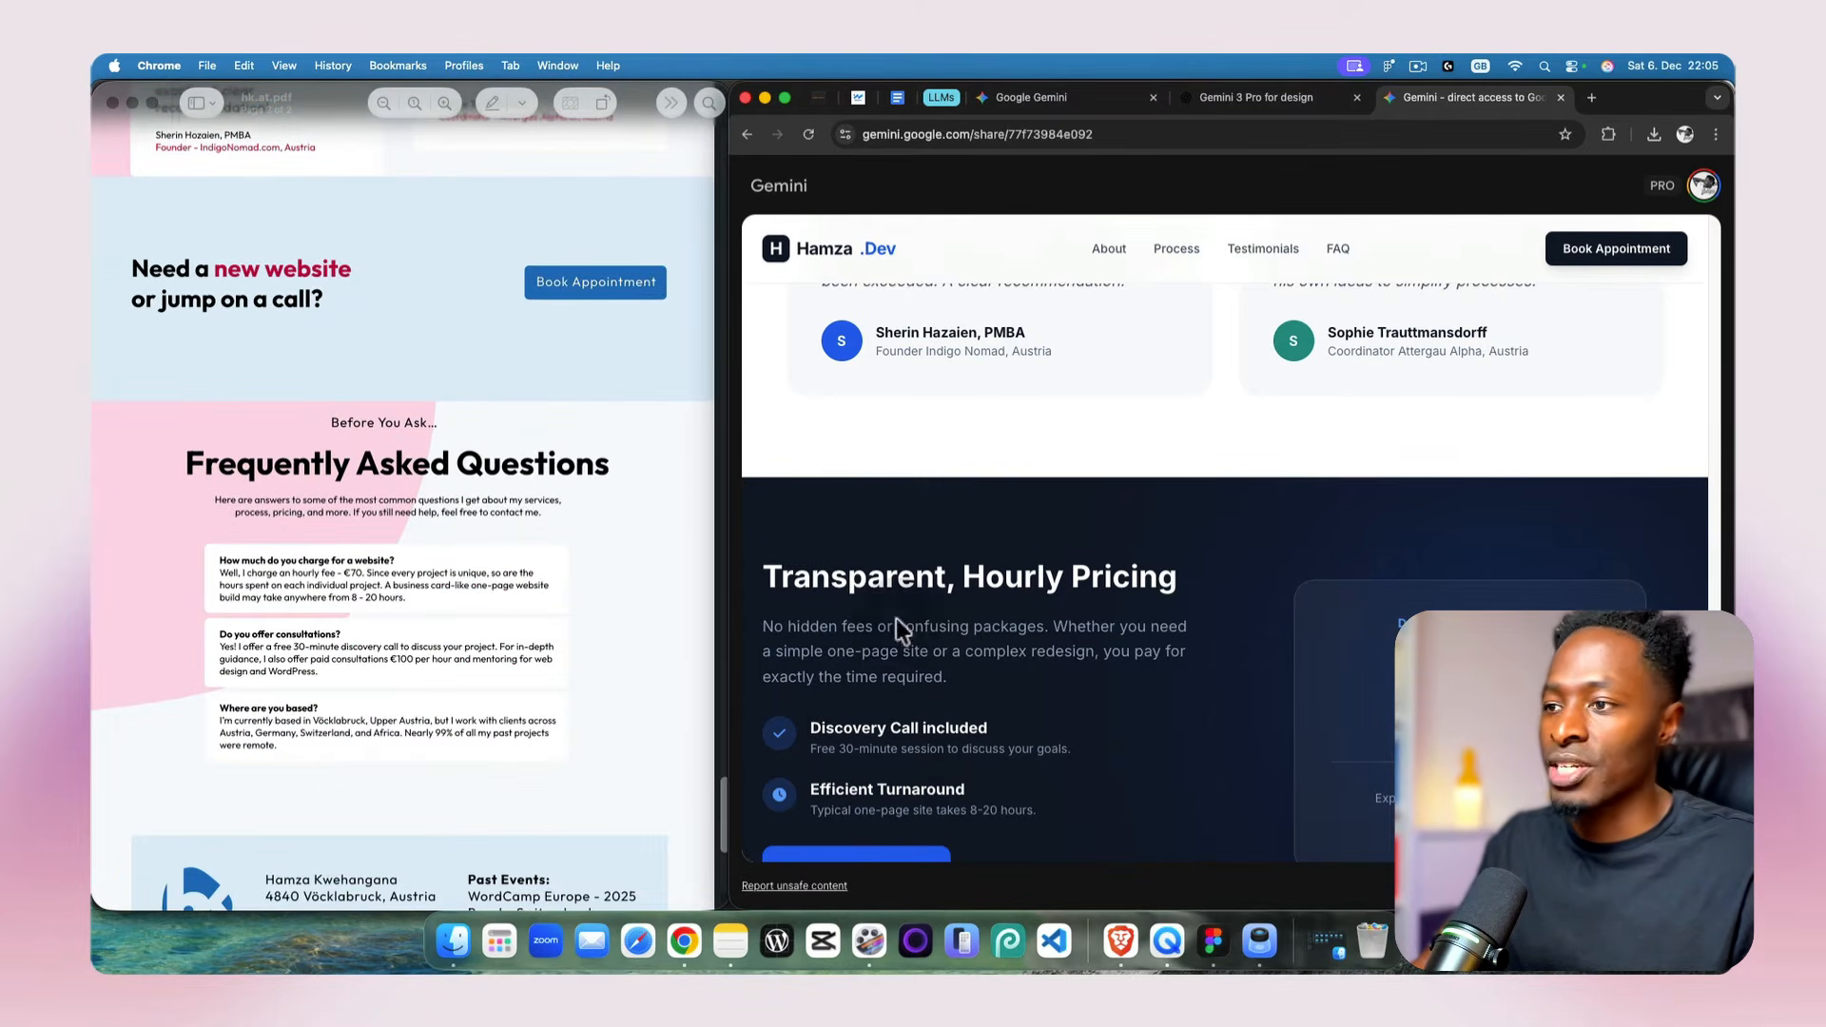
scroll(1535, 605, down, 10)
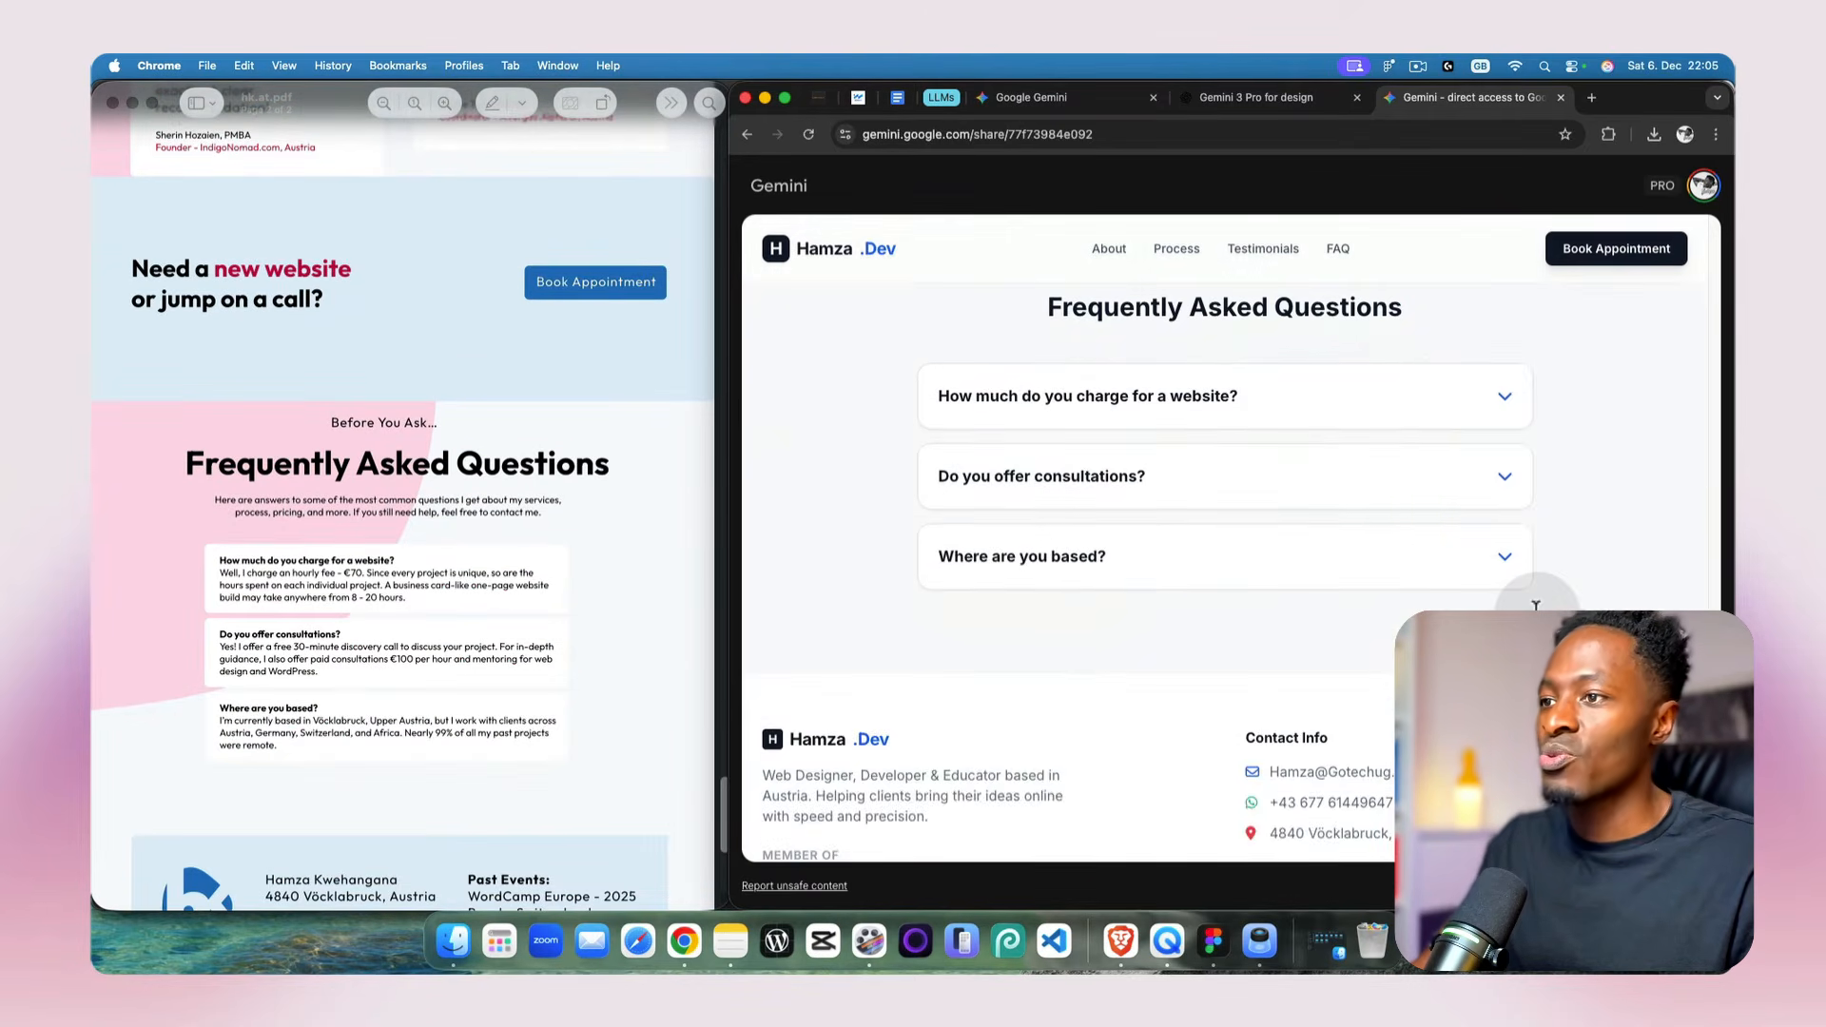
scroll(1536, 605, up, 1)
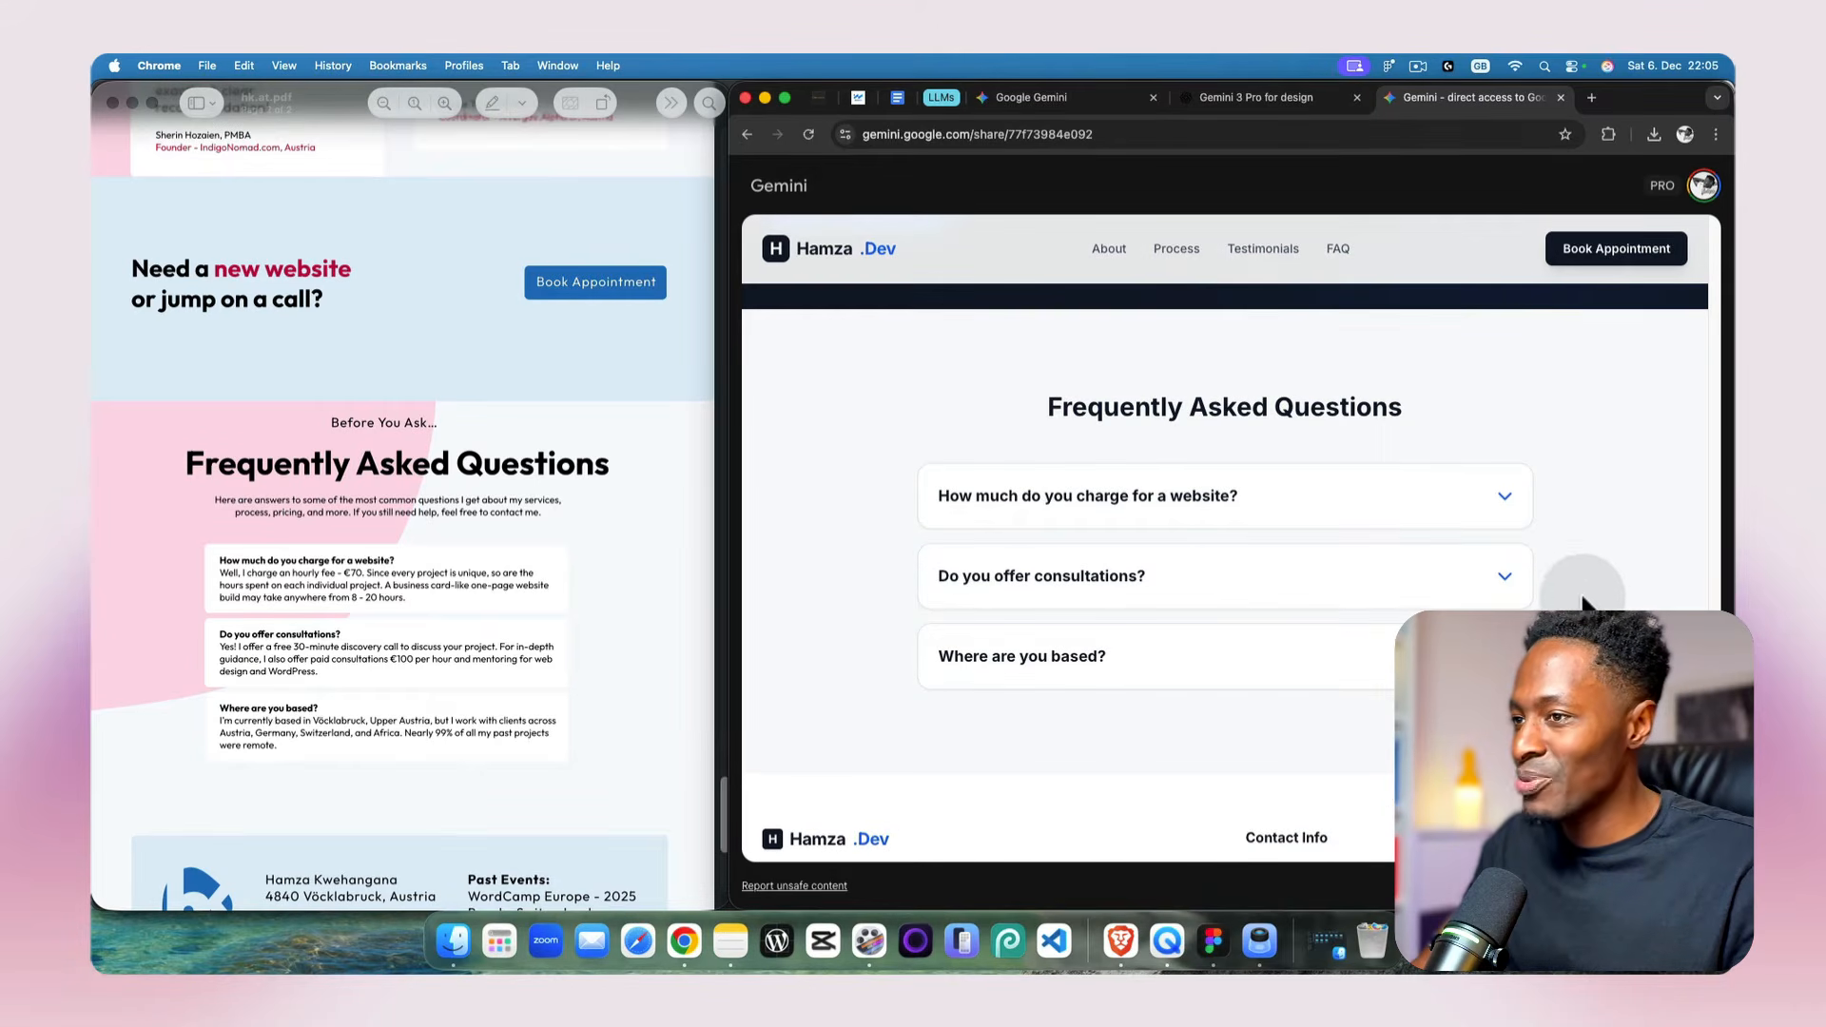
Step: Expand all three FAQ answers on the shared page to compare them with the PDF, and view the footer
click(1509, 499)
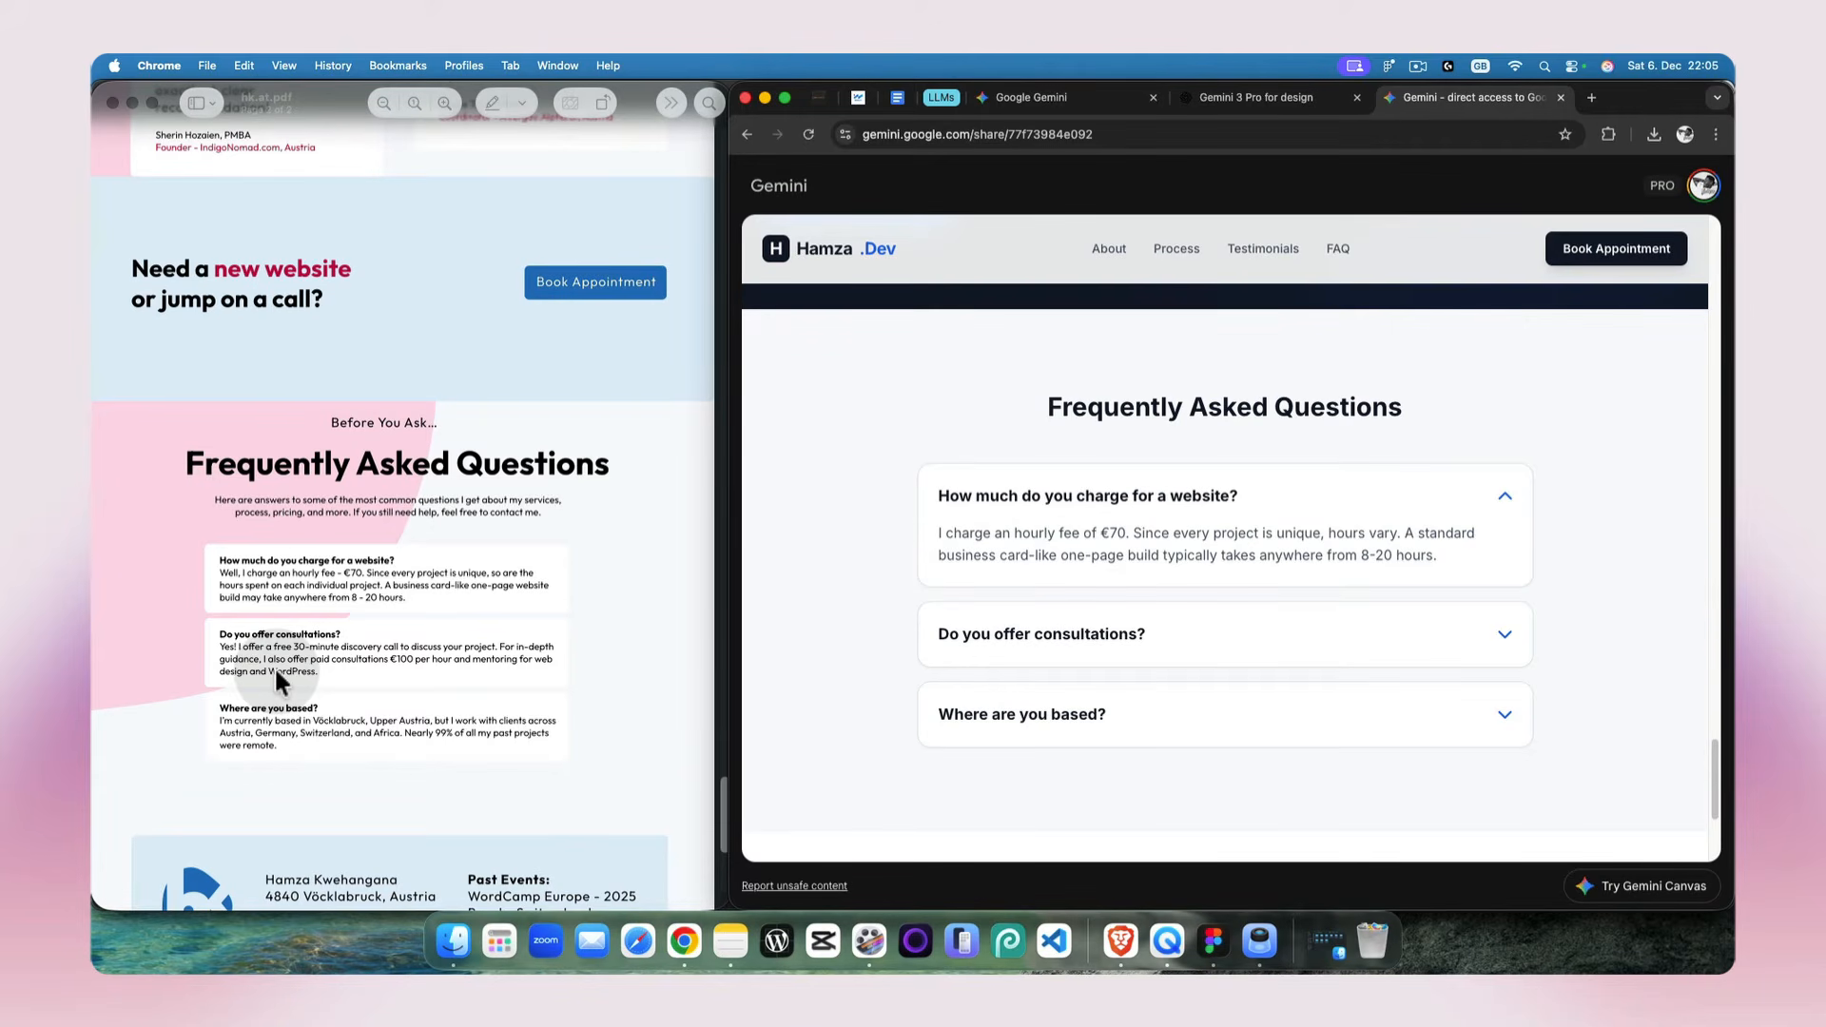
click(1037, 642)
click(1032, 769)
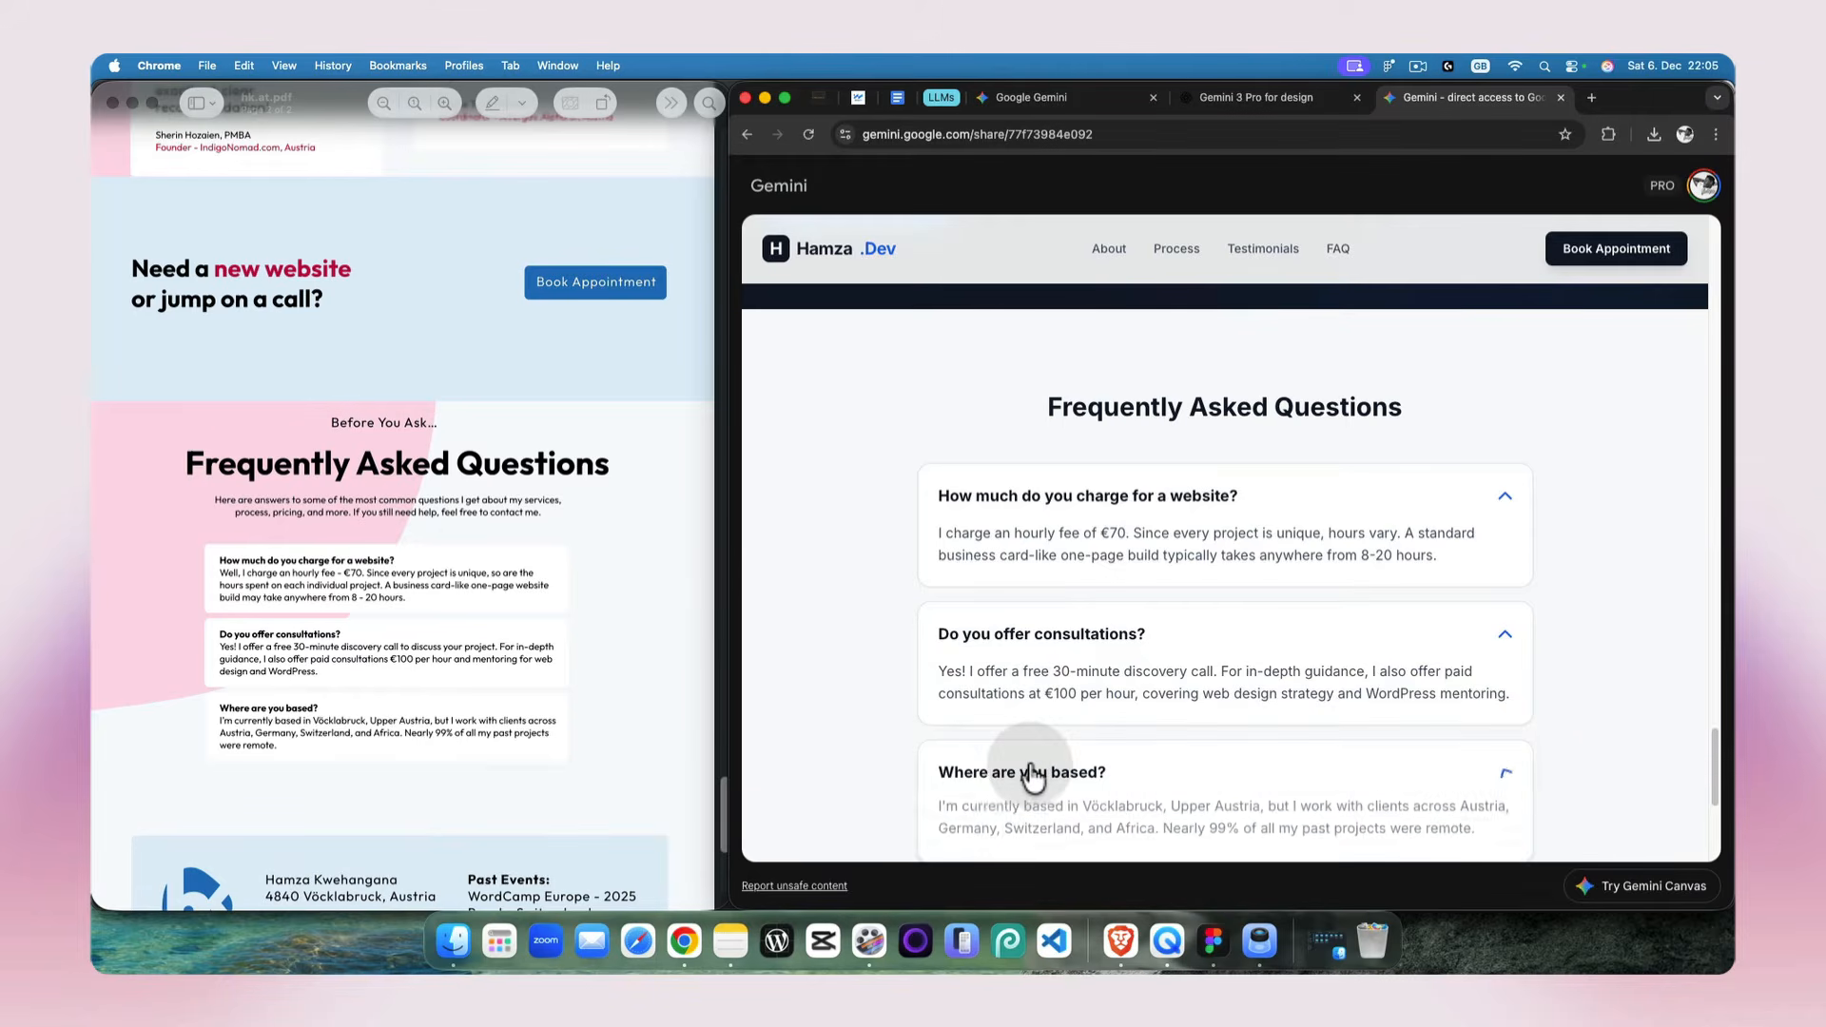
scroll(1037, 771, down, 1)
scroll(1037, 769, down, 3)
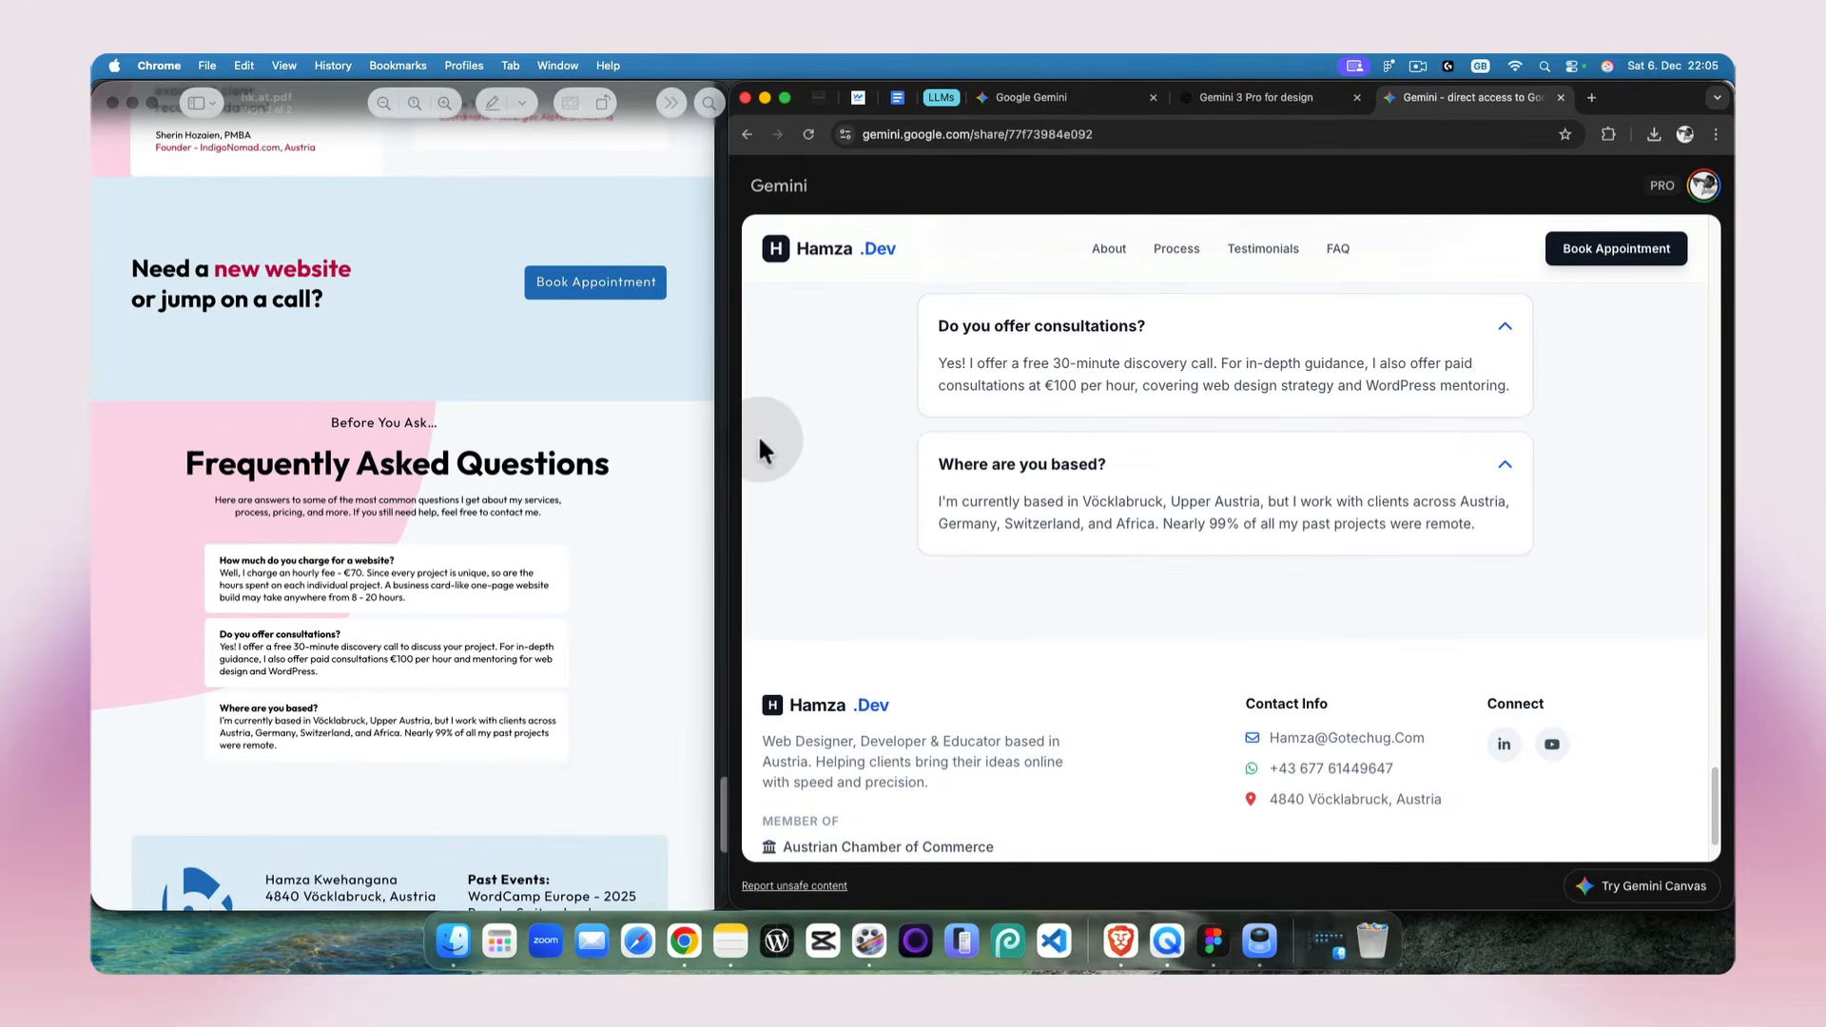
Step: Make the browser full screen and look over the updated homepage in the Gemini chat's Canvas preview
click(786, 98)
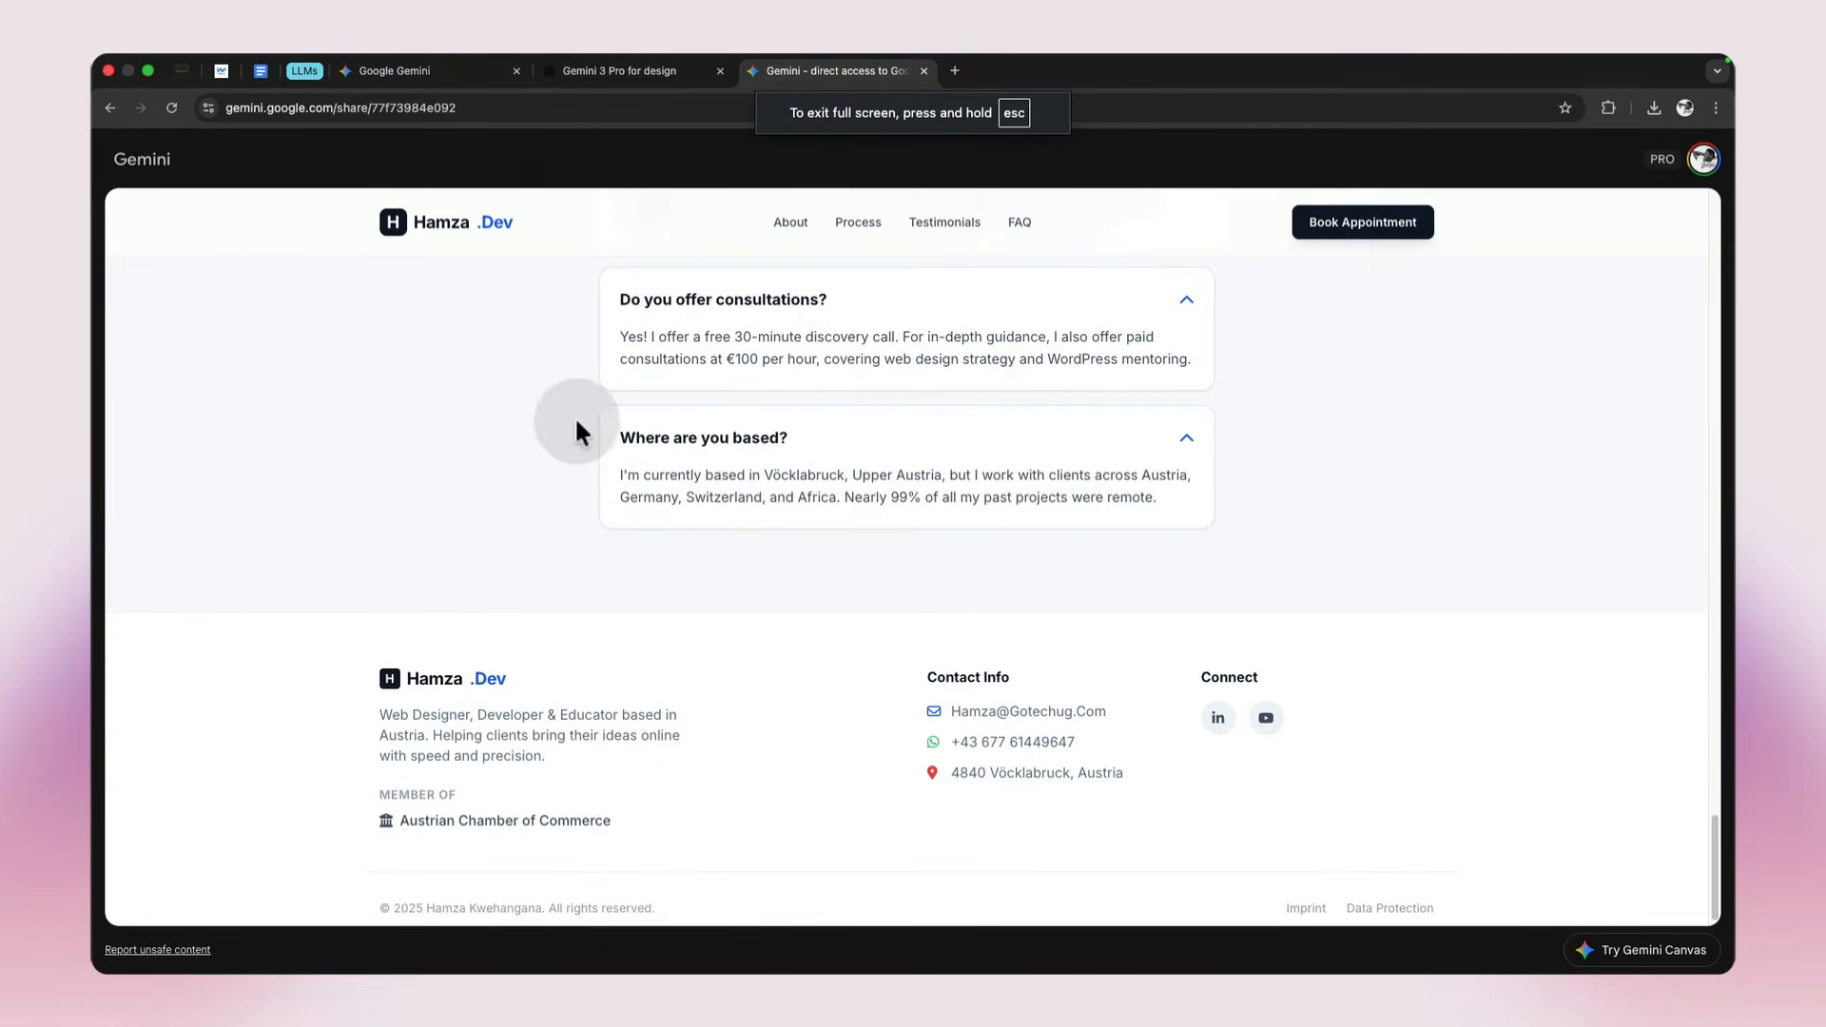
click(485, 70)
scroll(1198, 480, down, 10)
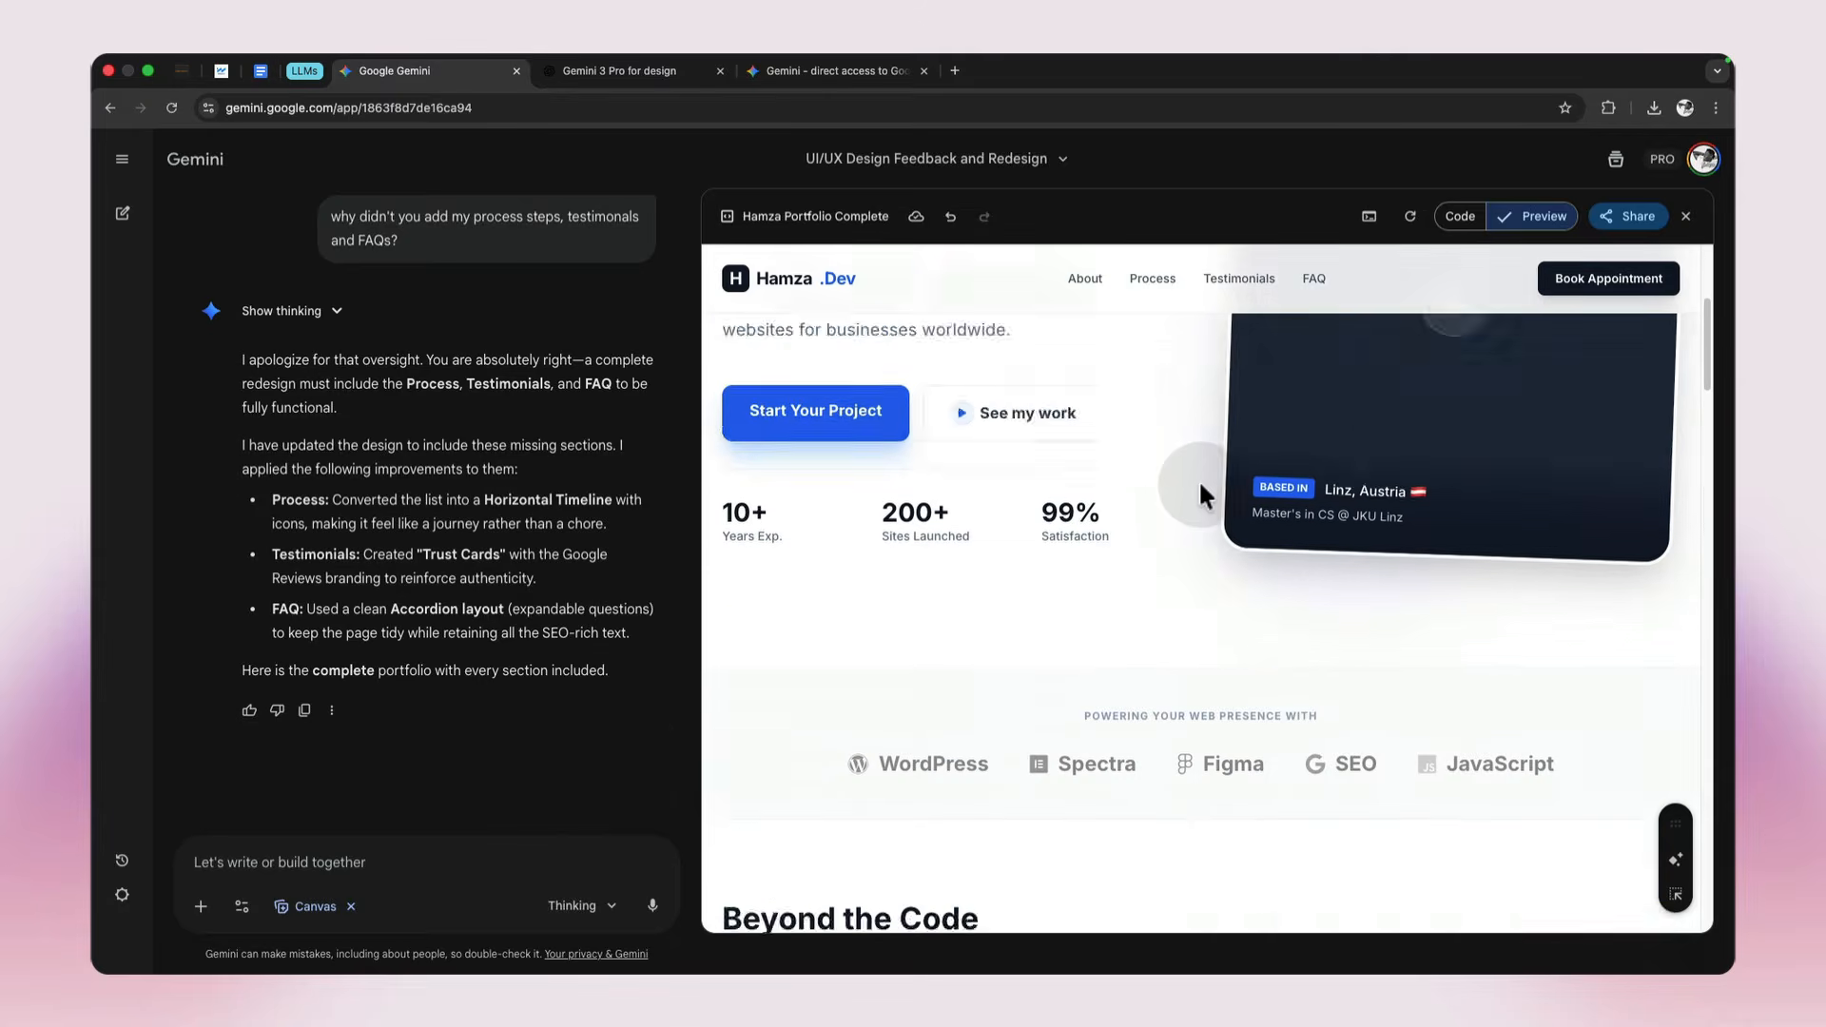
scroll(1199, 479, down, 5)
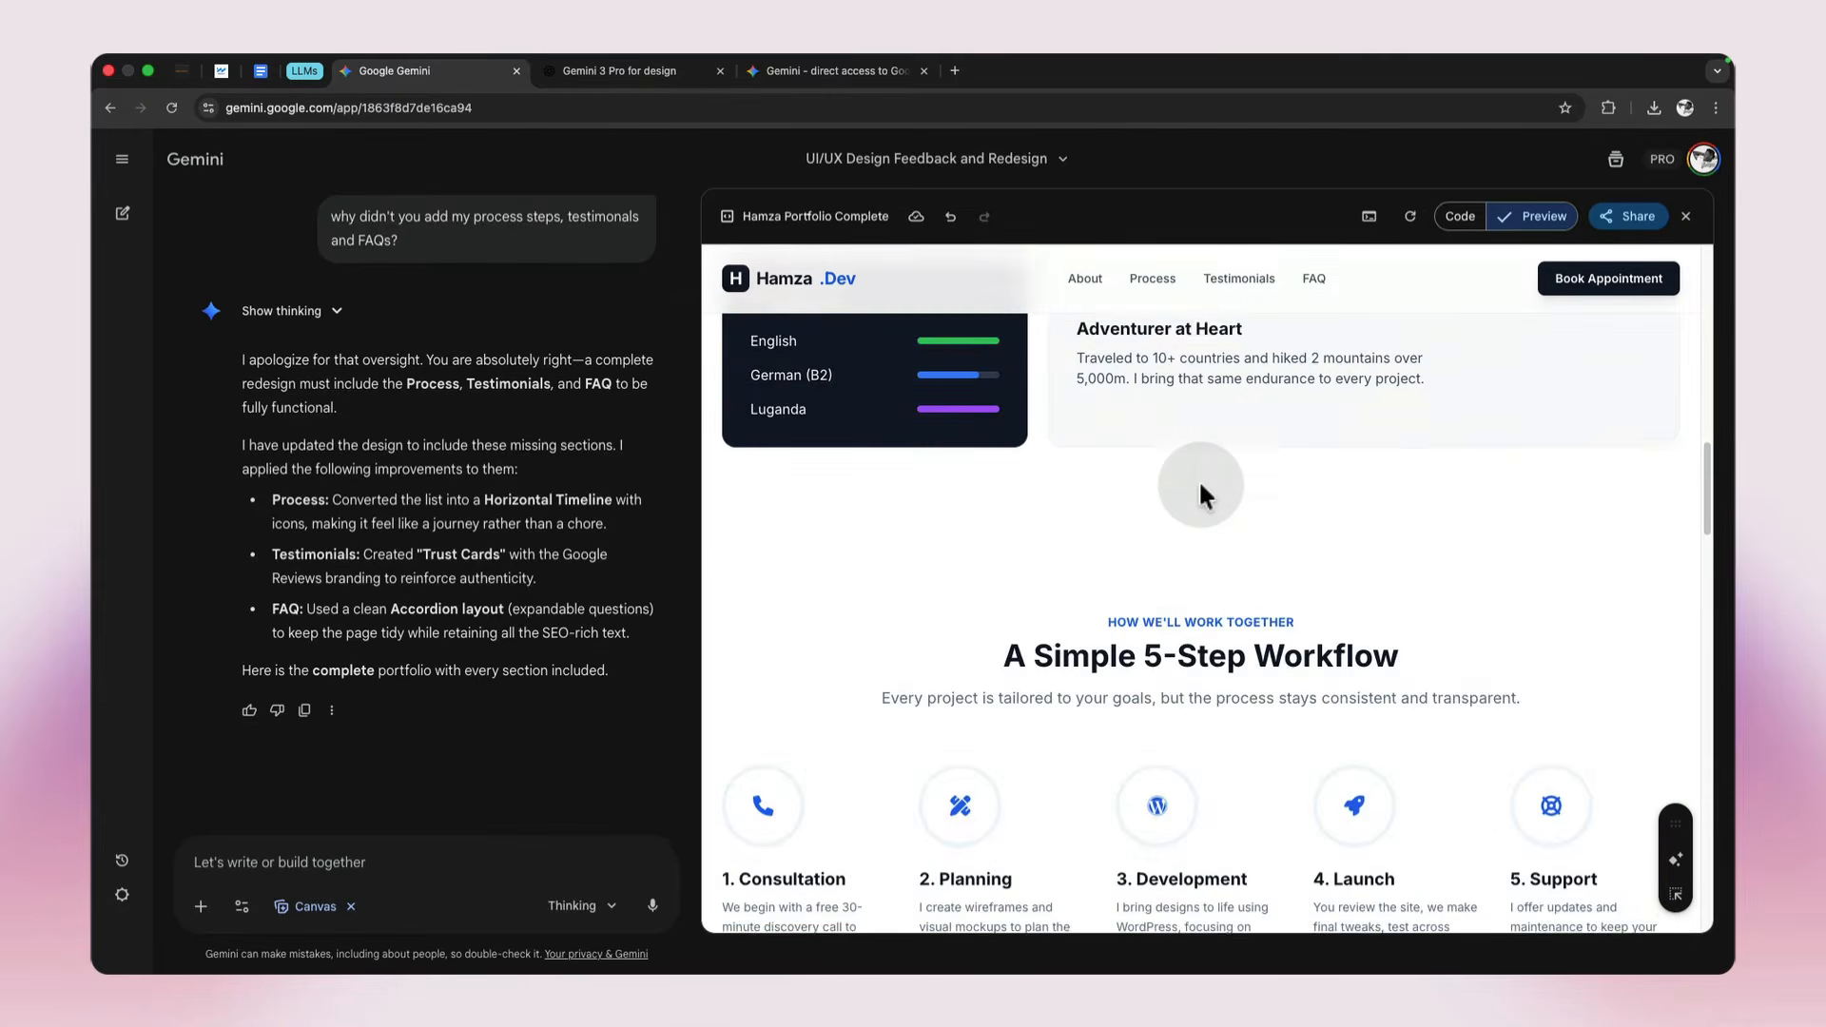
scroll(1199, 480, up, 15)
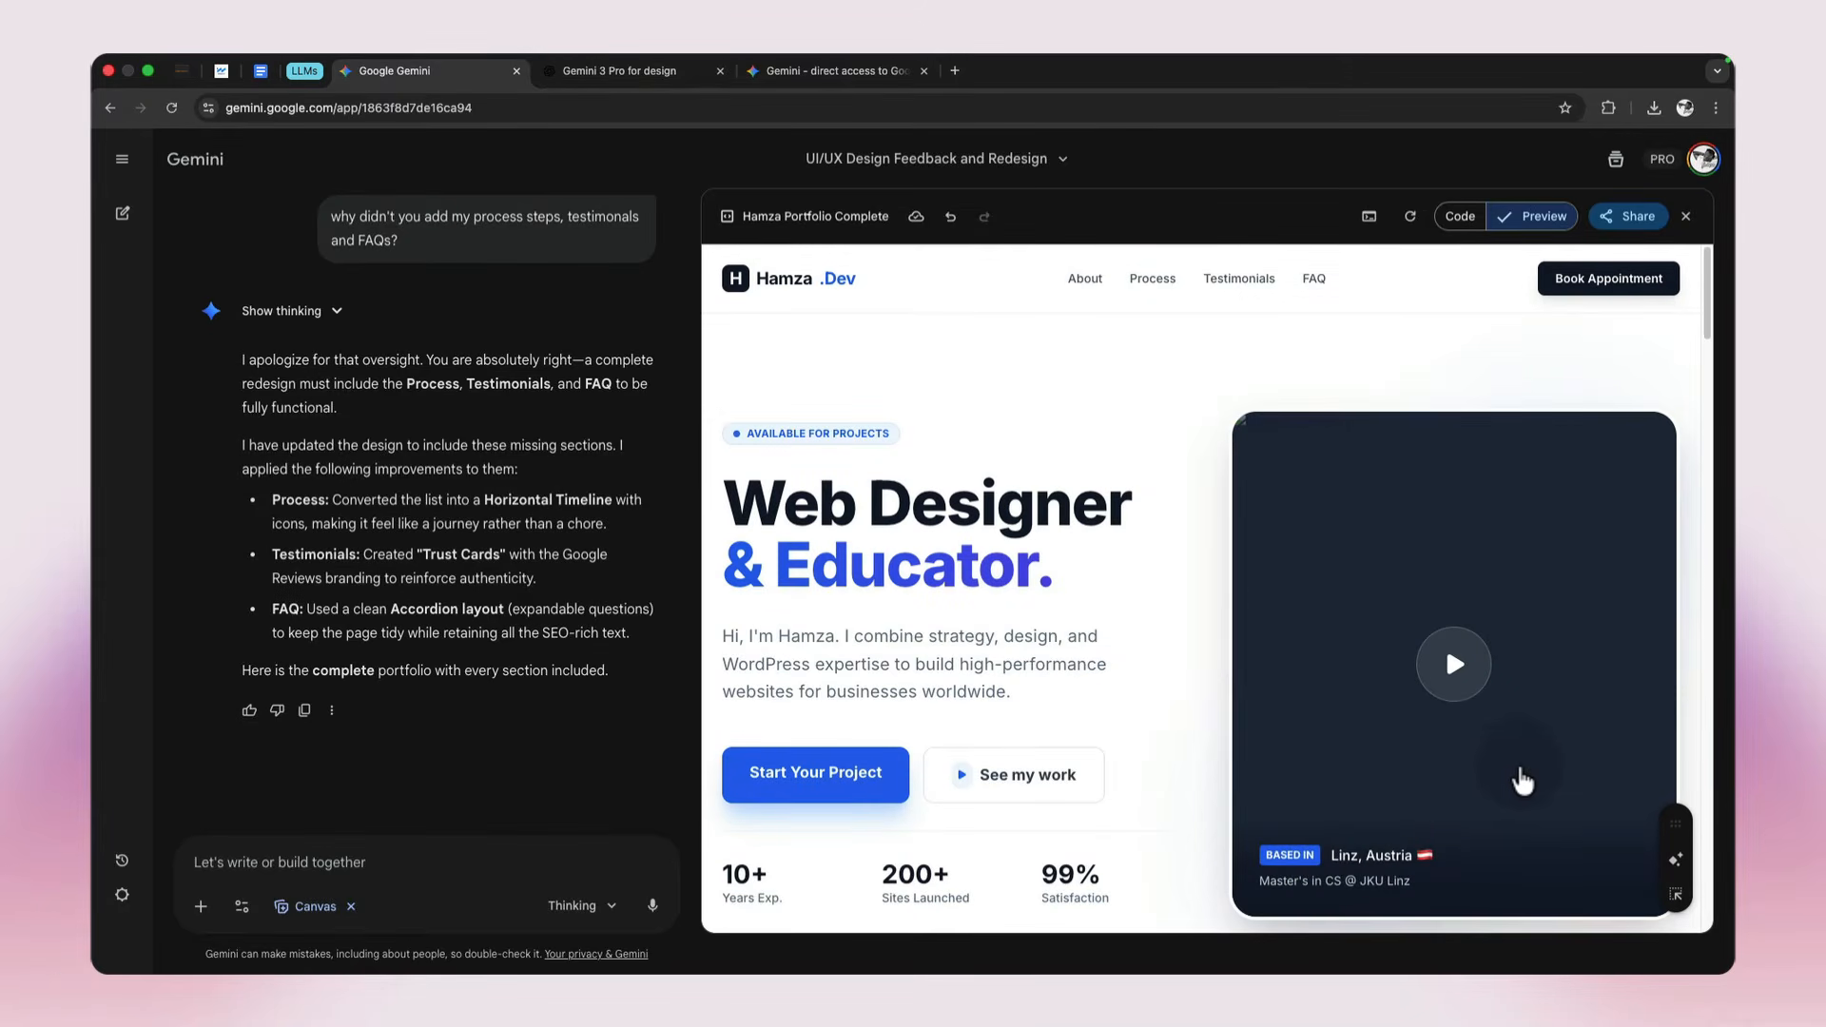
Step: Select the hero's video card in the Canvas preview and ask Gemini to "add an image of me in this section instead of a video thumbnail"
scroll(1513, 755, down, 3)
scroll(1497, 568, up, 2)
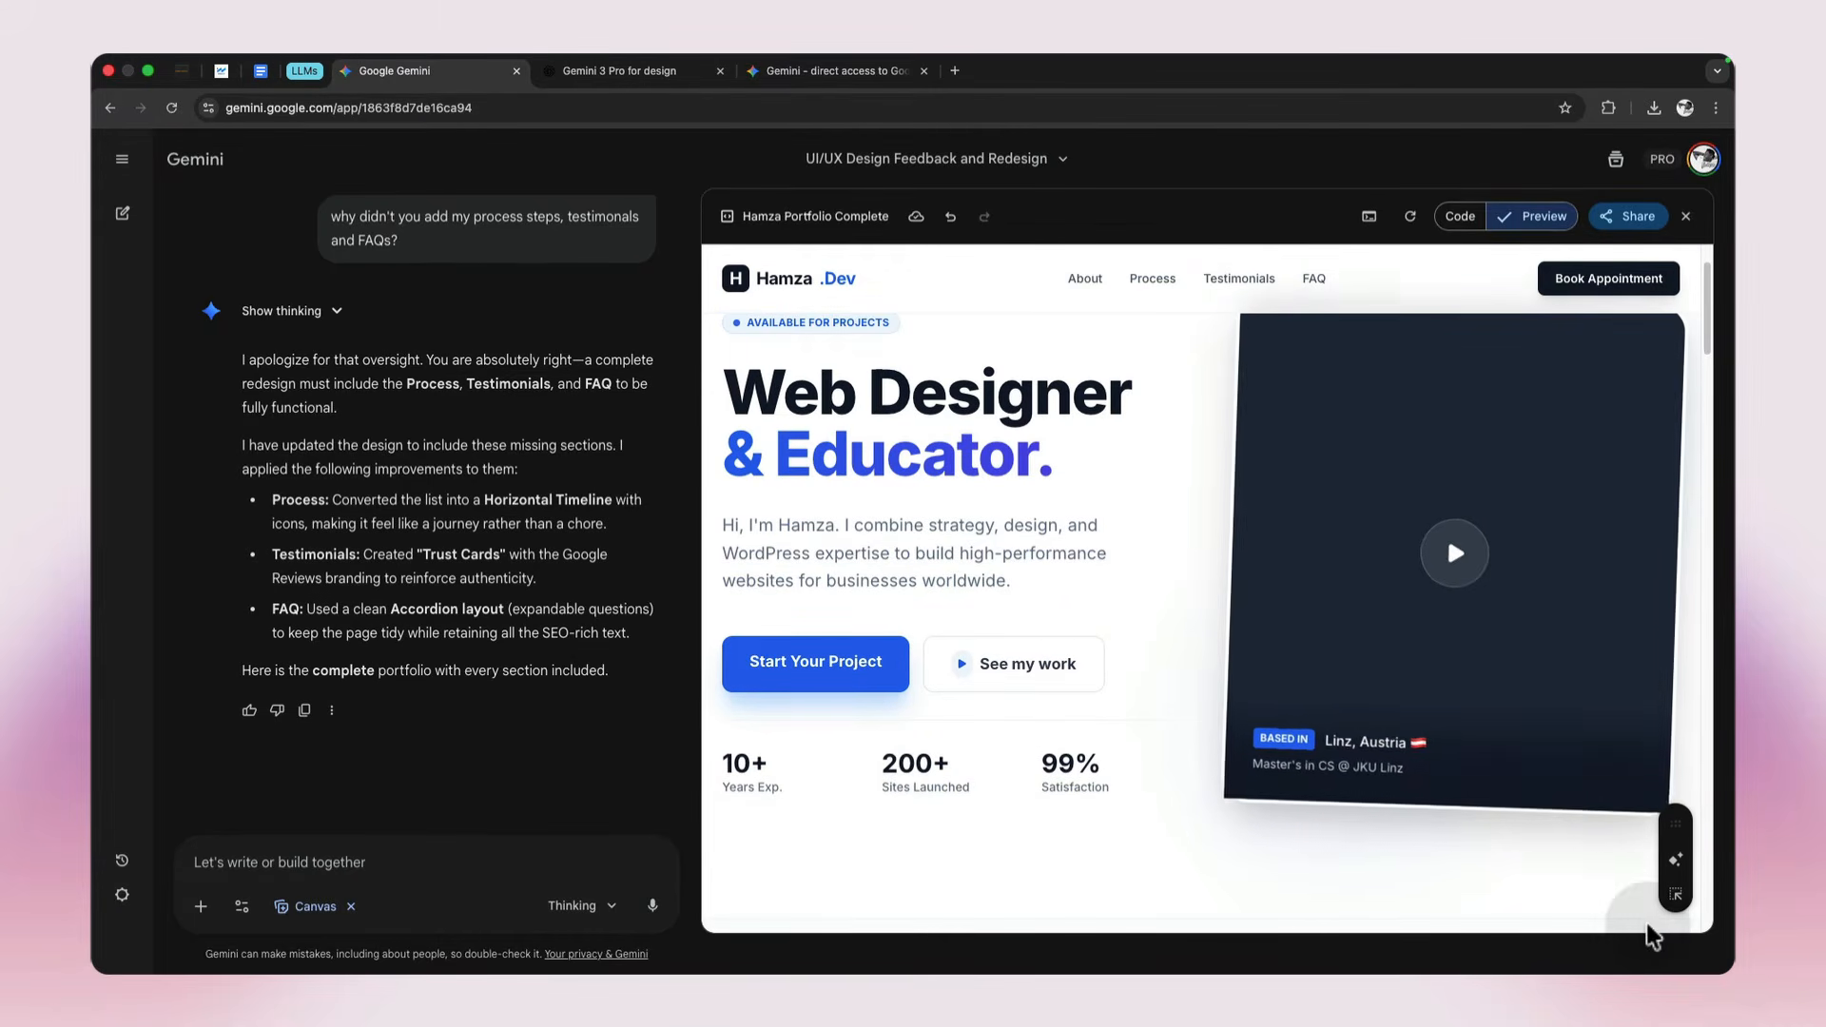
click(1676, 896)
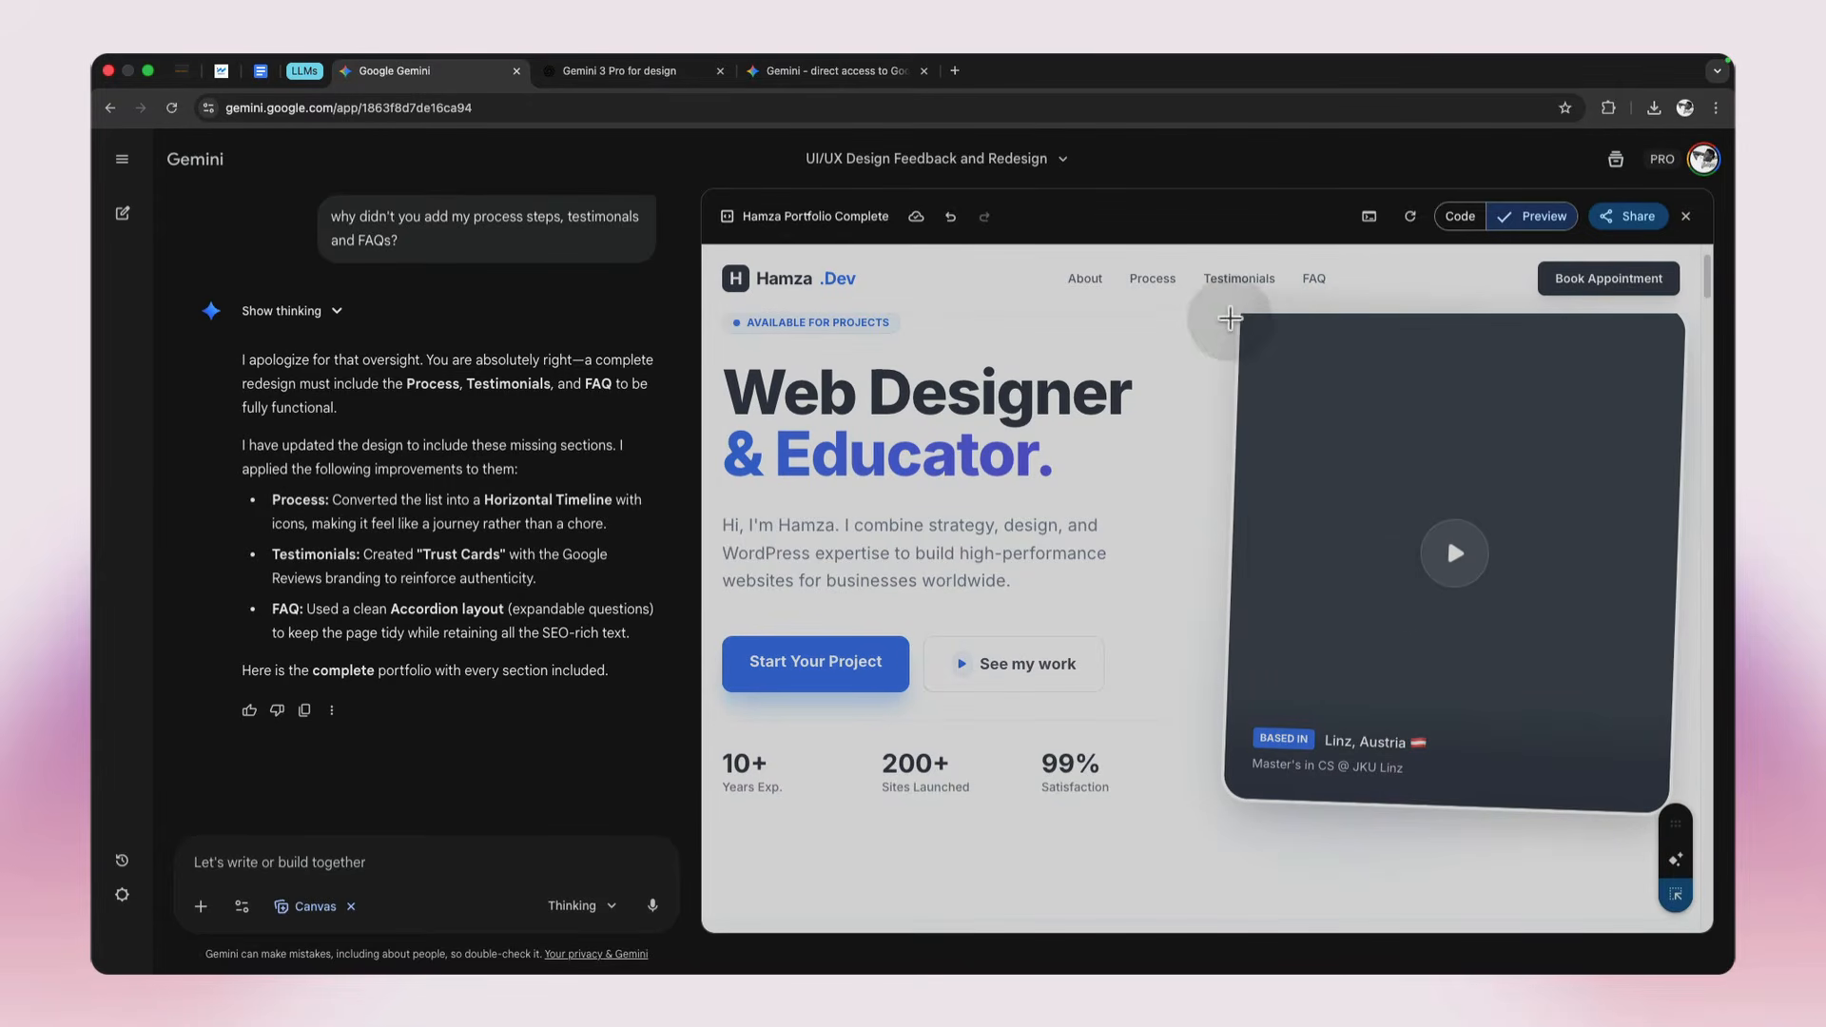
drag(1226, 326, 1678, 645)
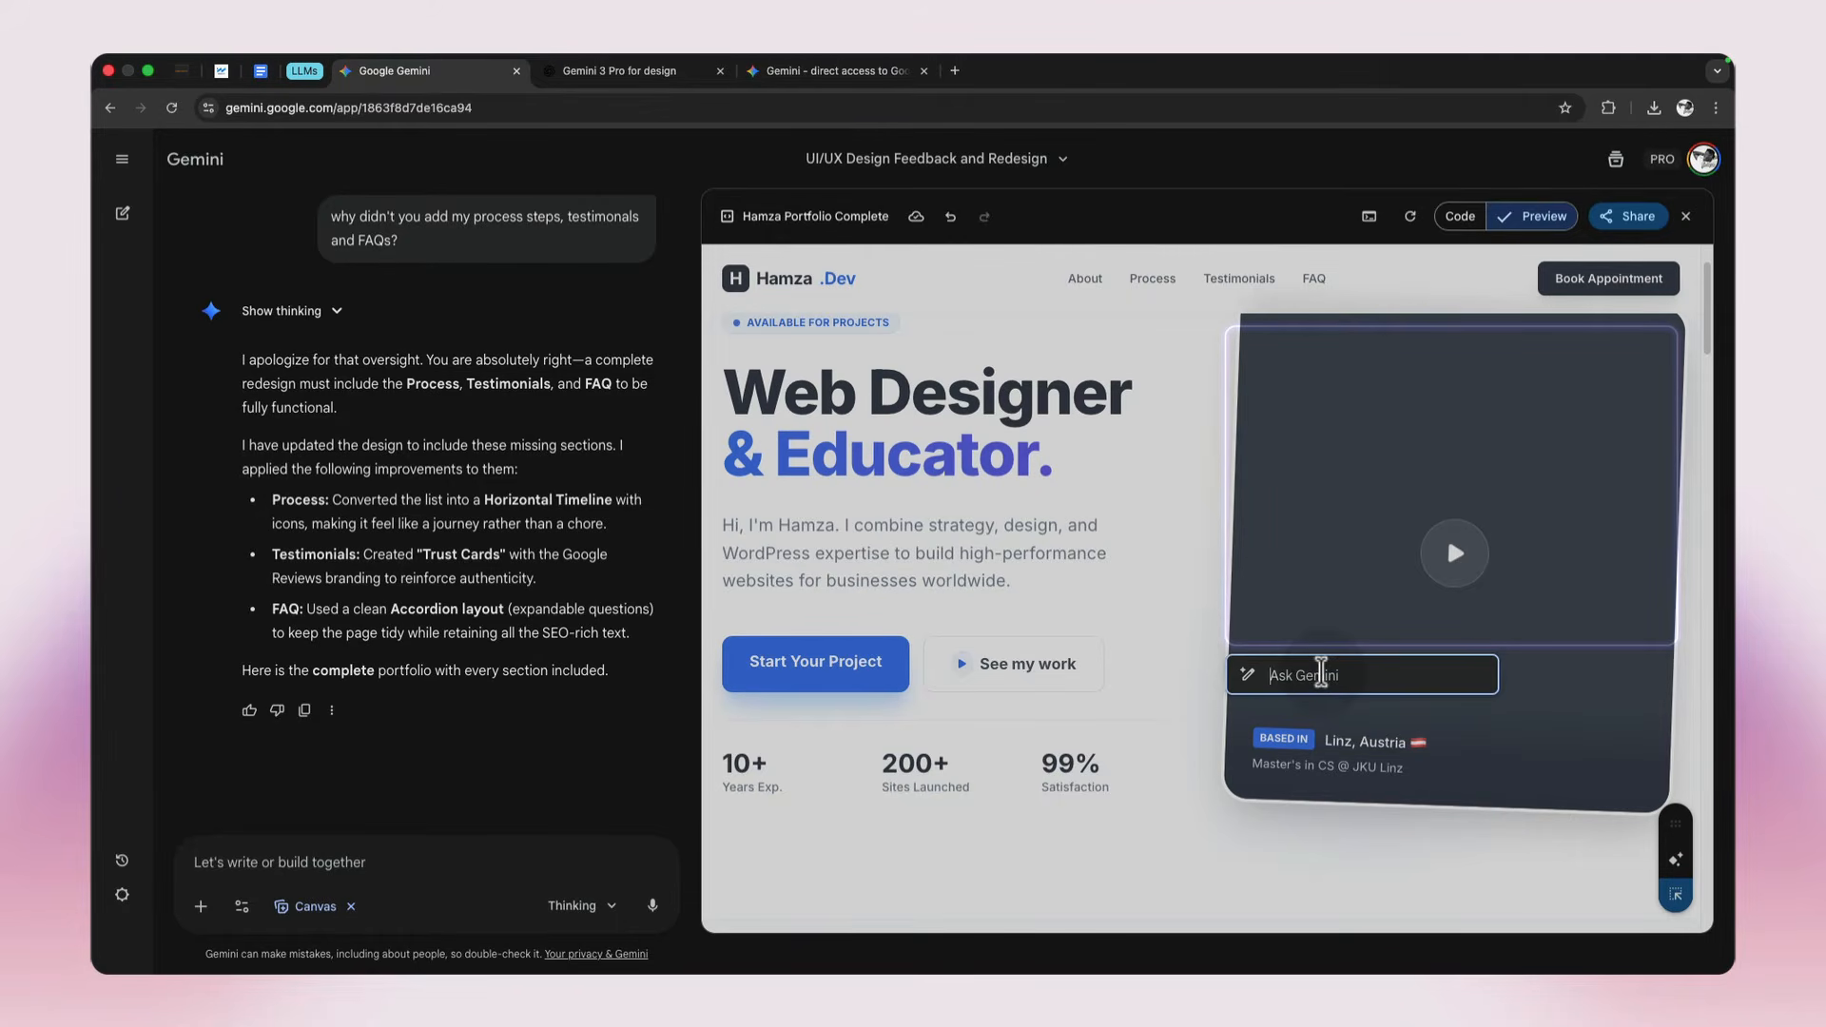
text(add an image of me)
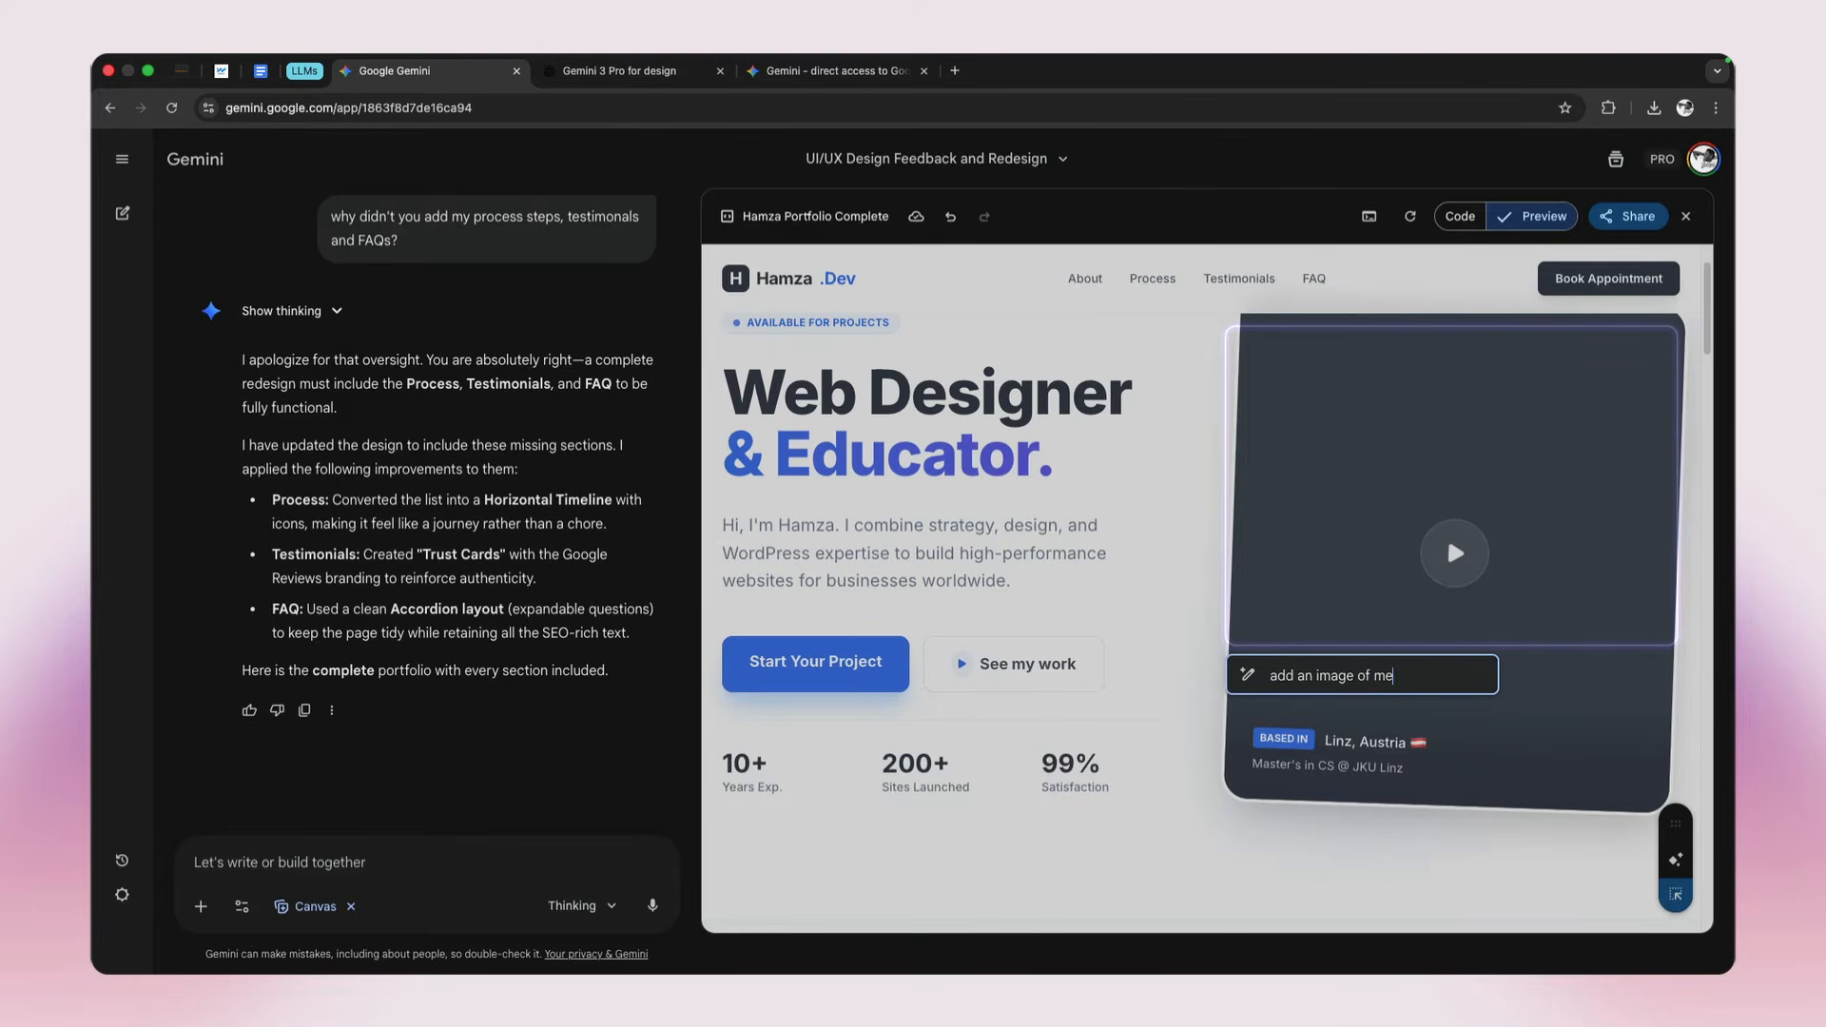
text( in this section inst)
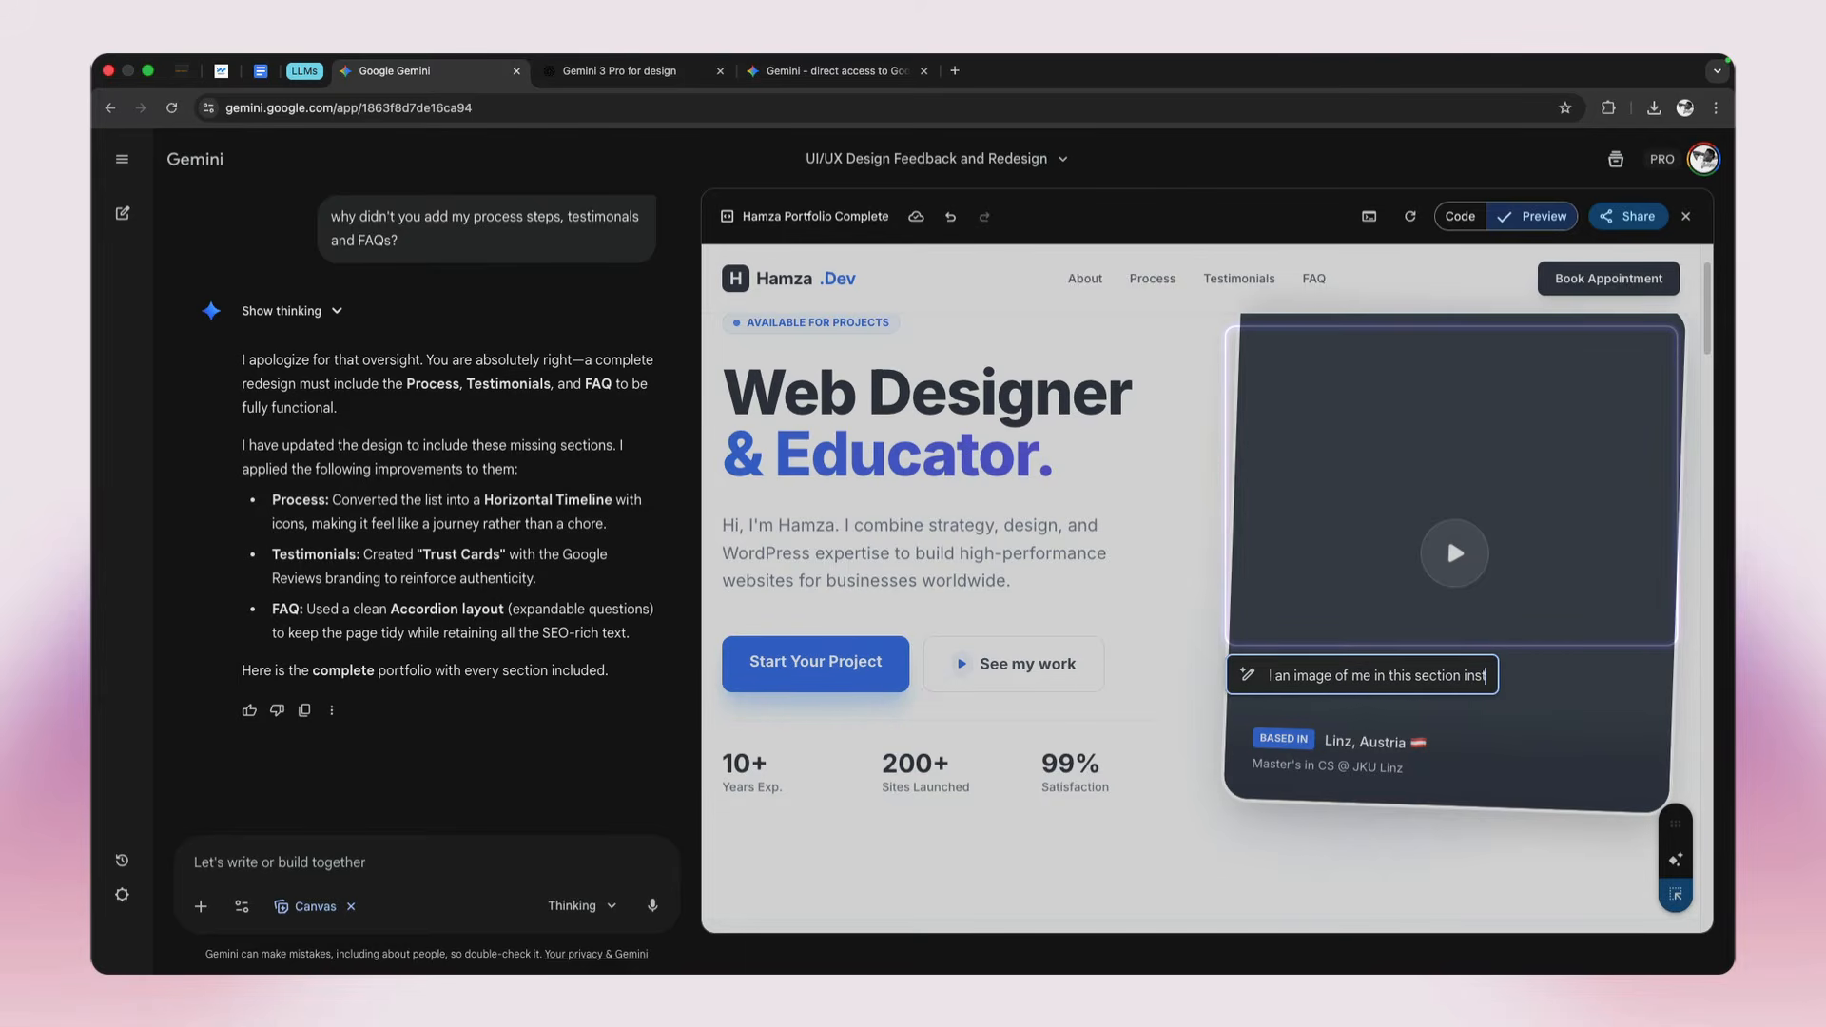
text(ead of a v)
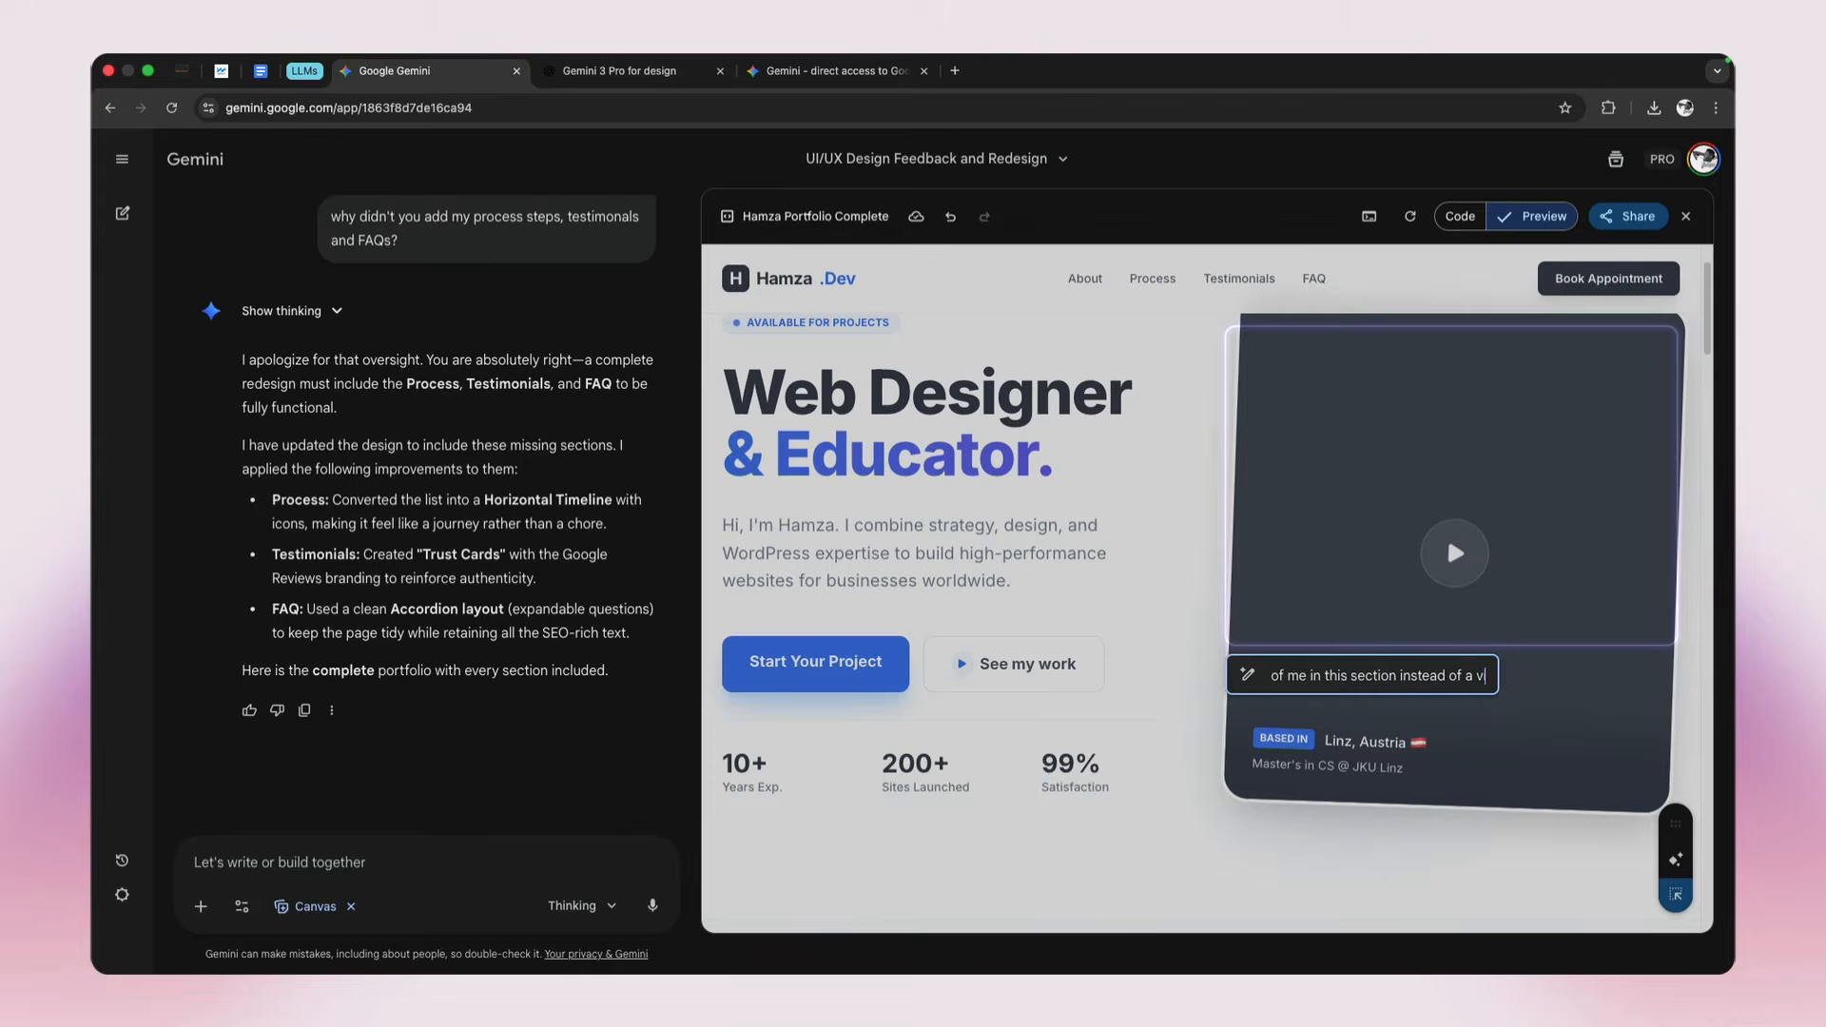
text(ideo thum)
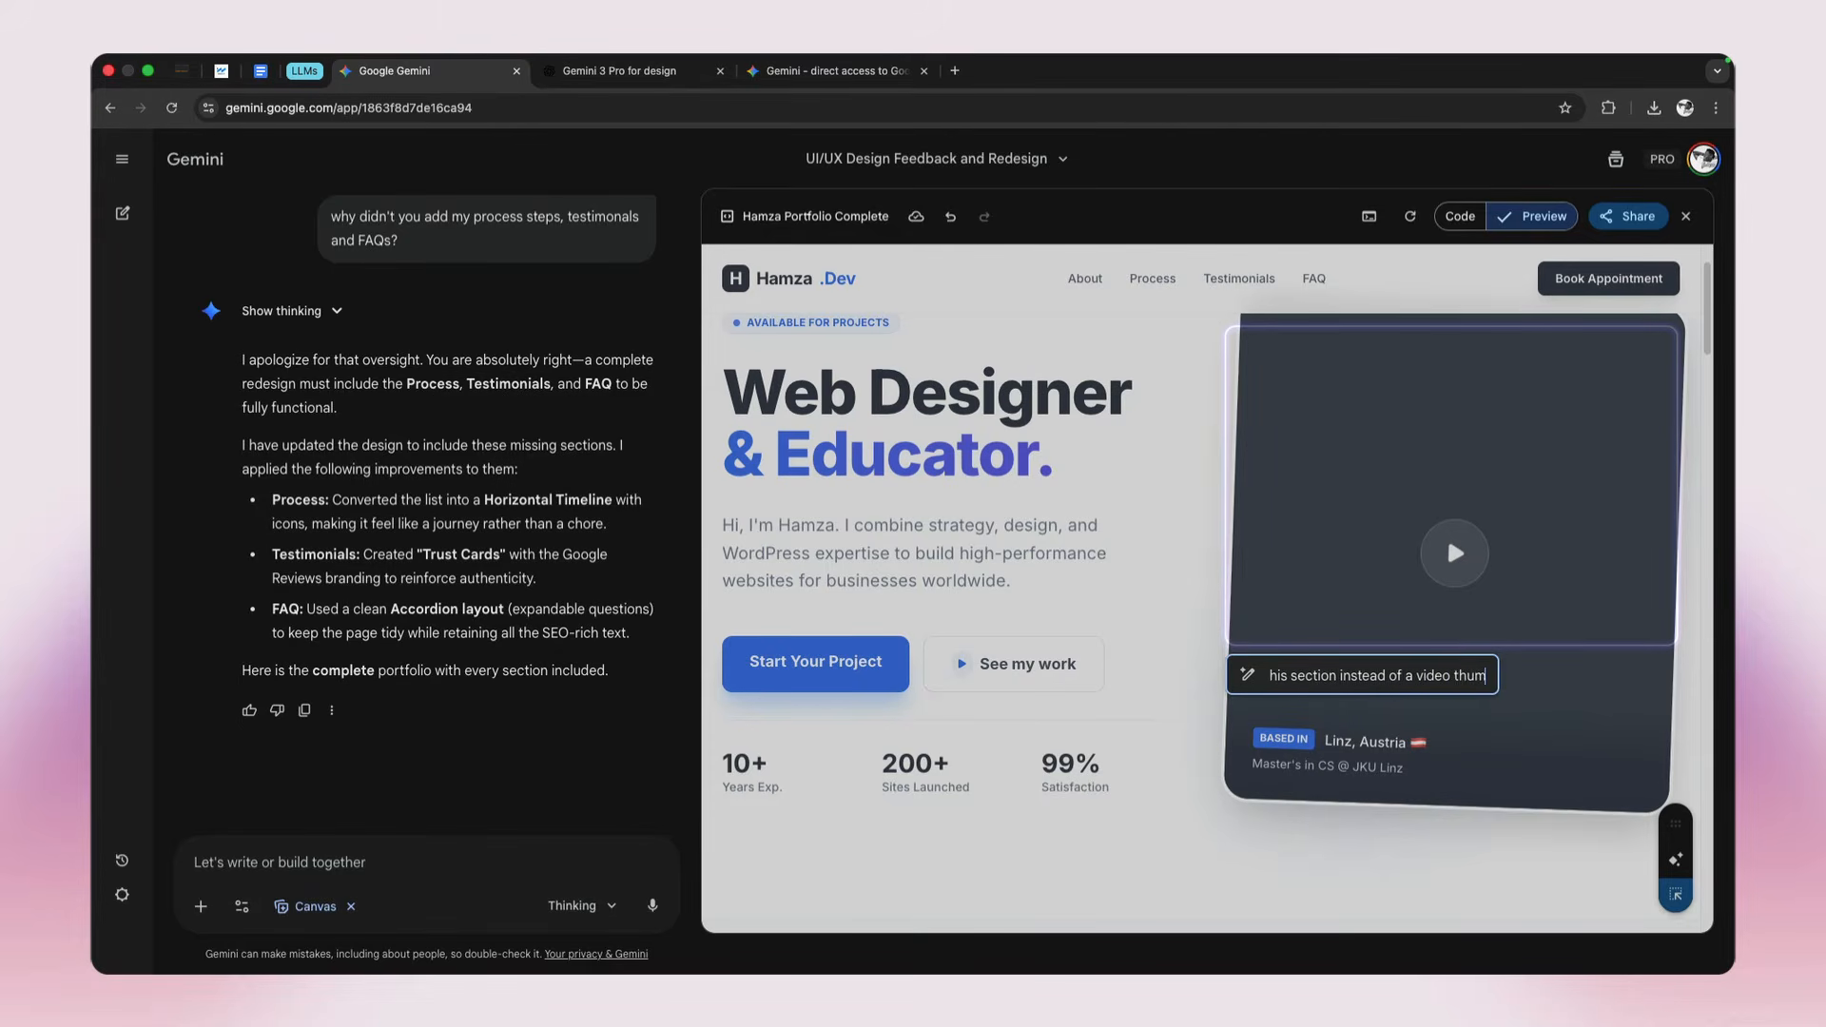
text(bnail)
key(Return)
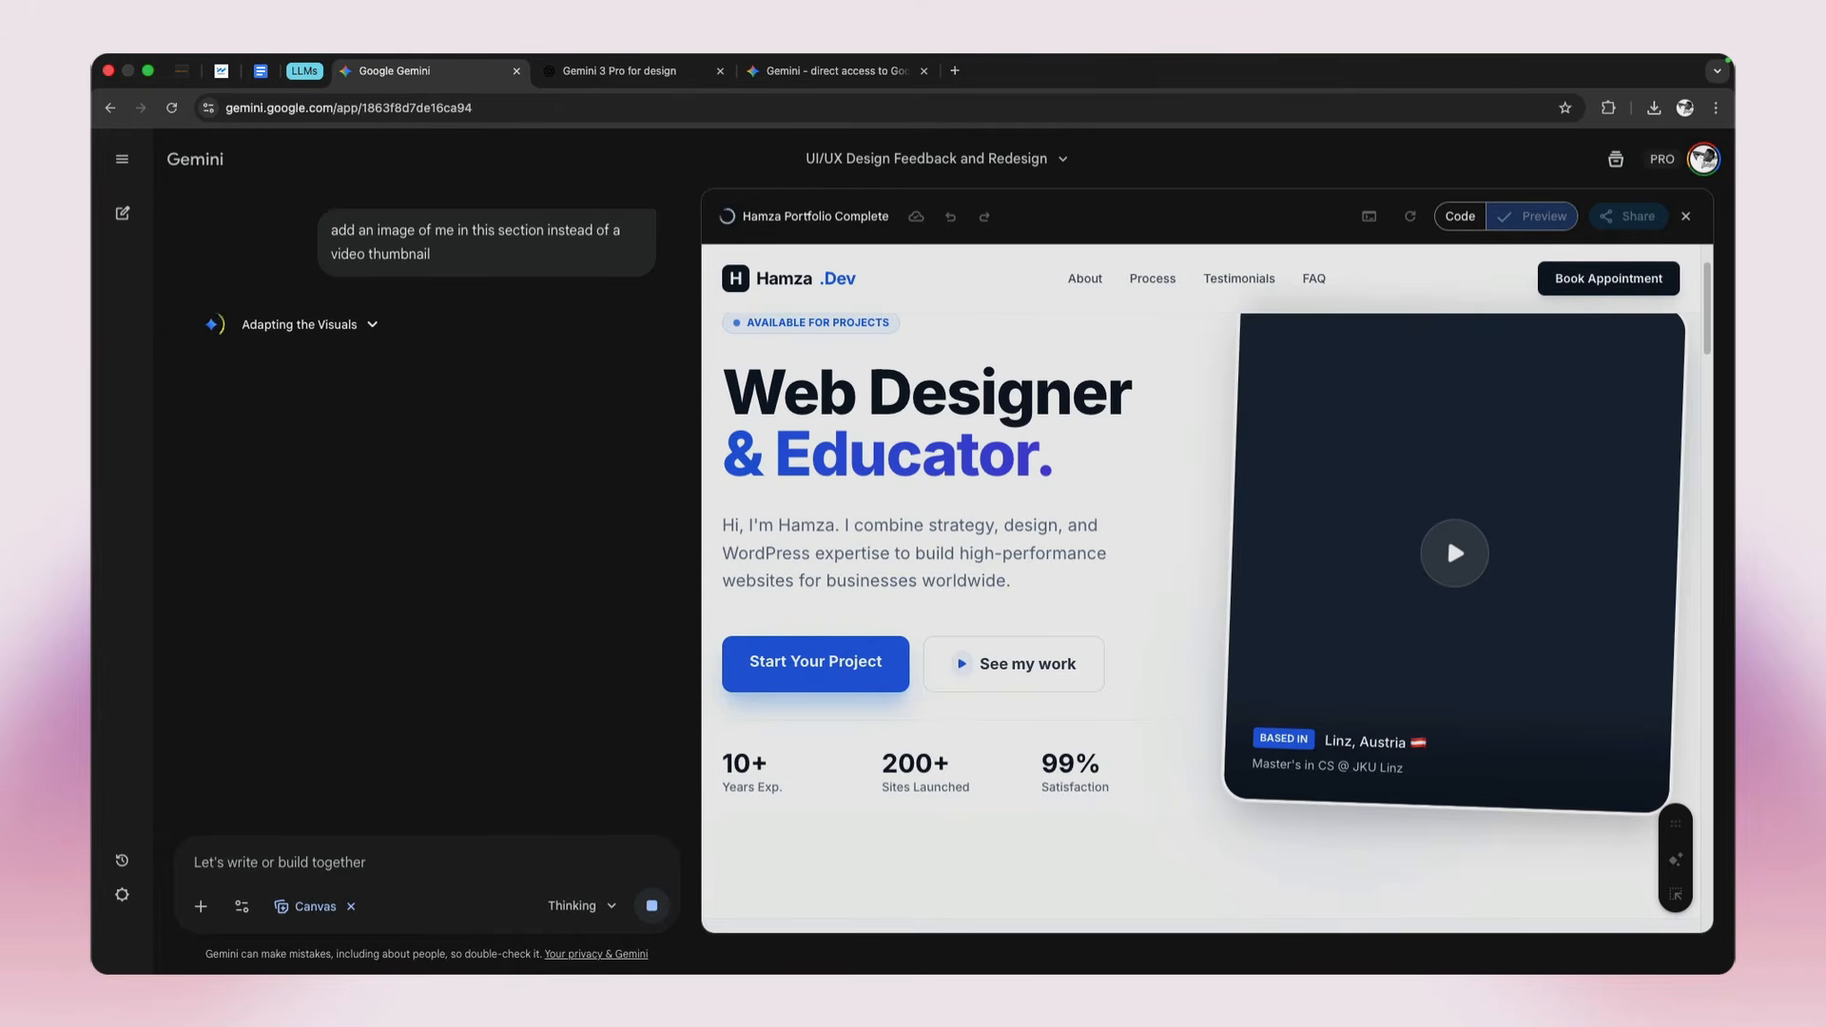
Step: Examine the revised hero section in the Canvas preview and compare it with the previously shared page
scroll(1025, 607, down, 5)
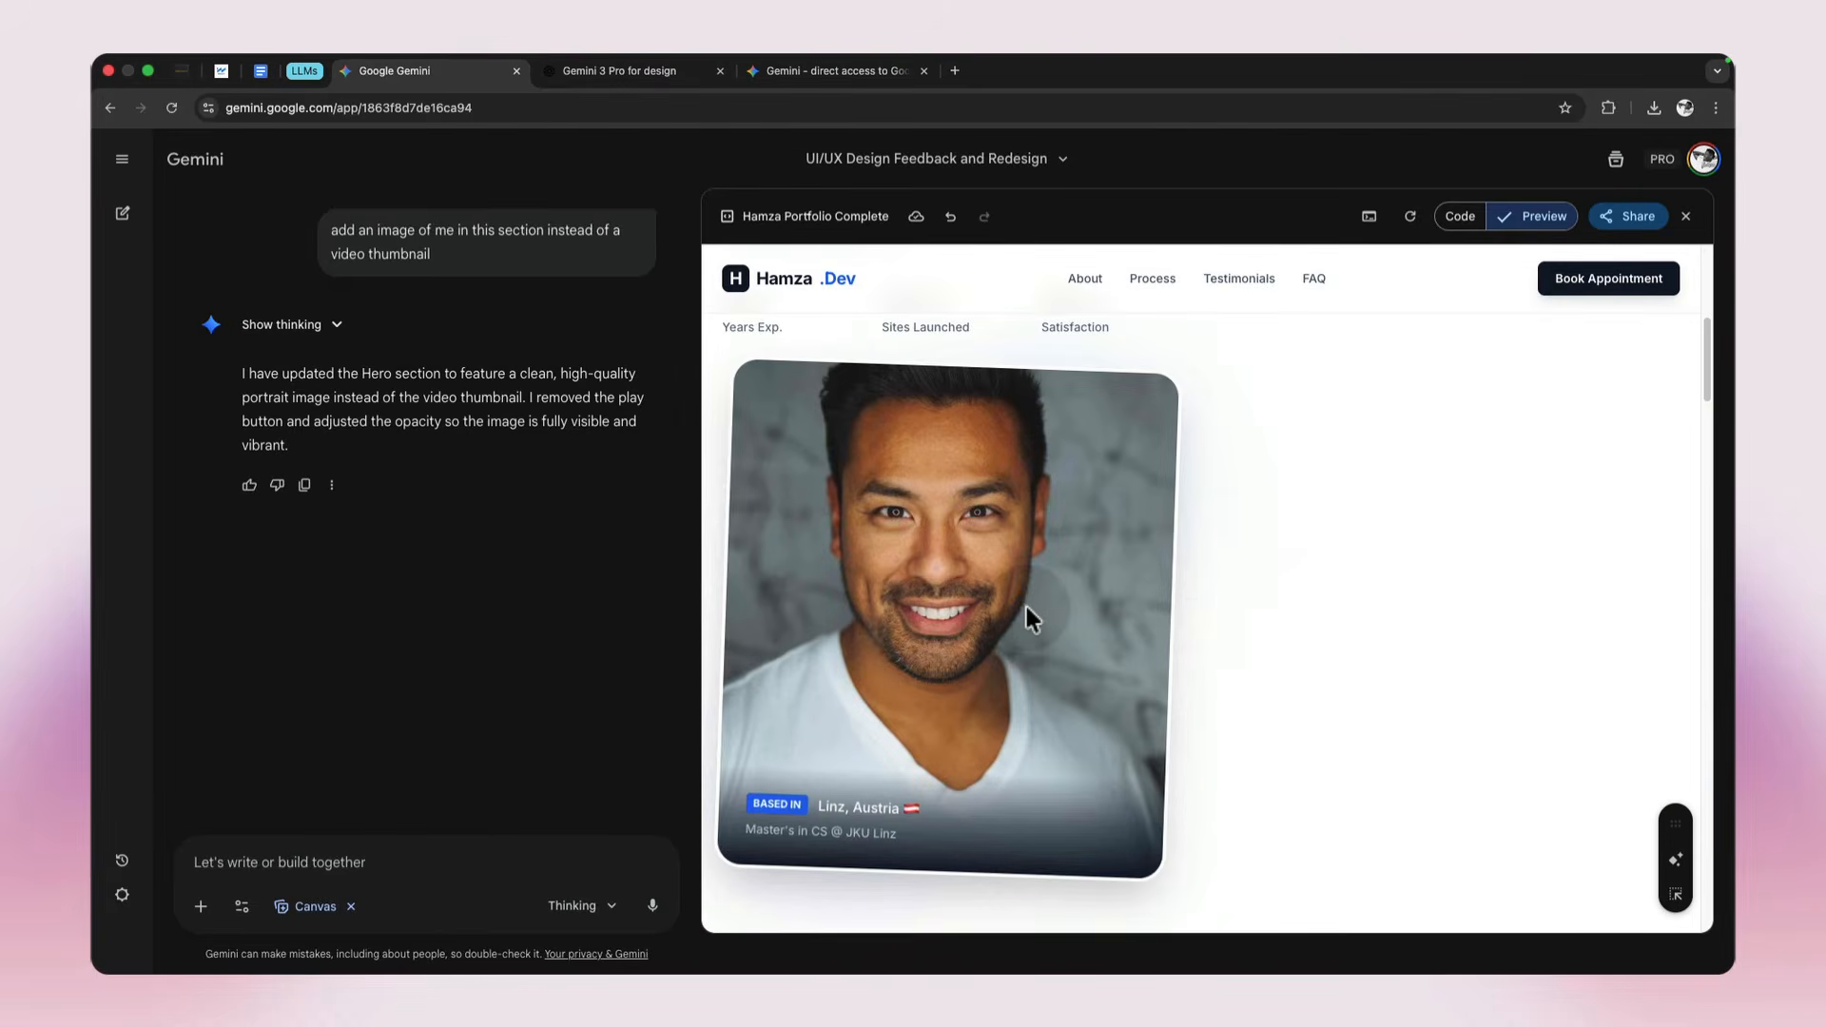
scroll(1025, 607, up, 2)
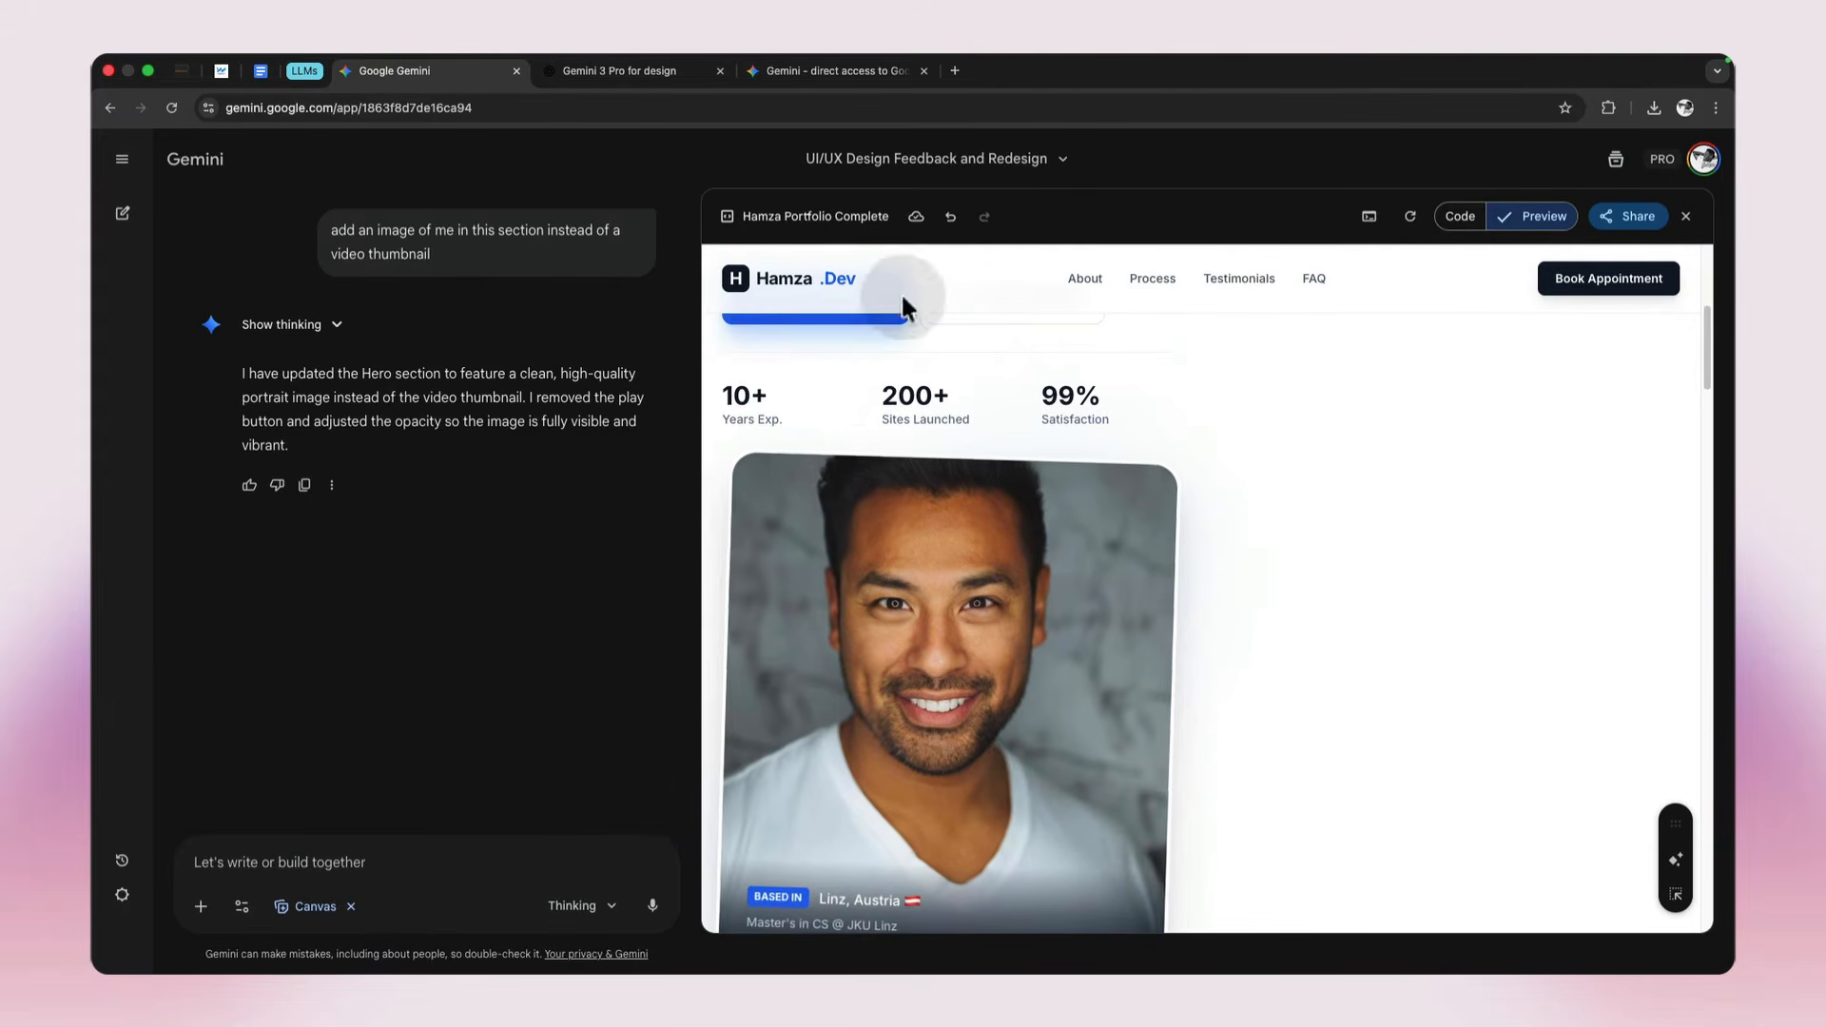
scroll(852, 470, up, 5)
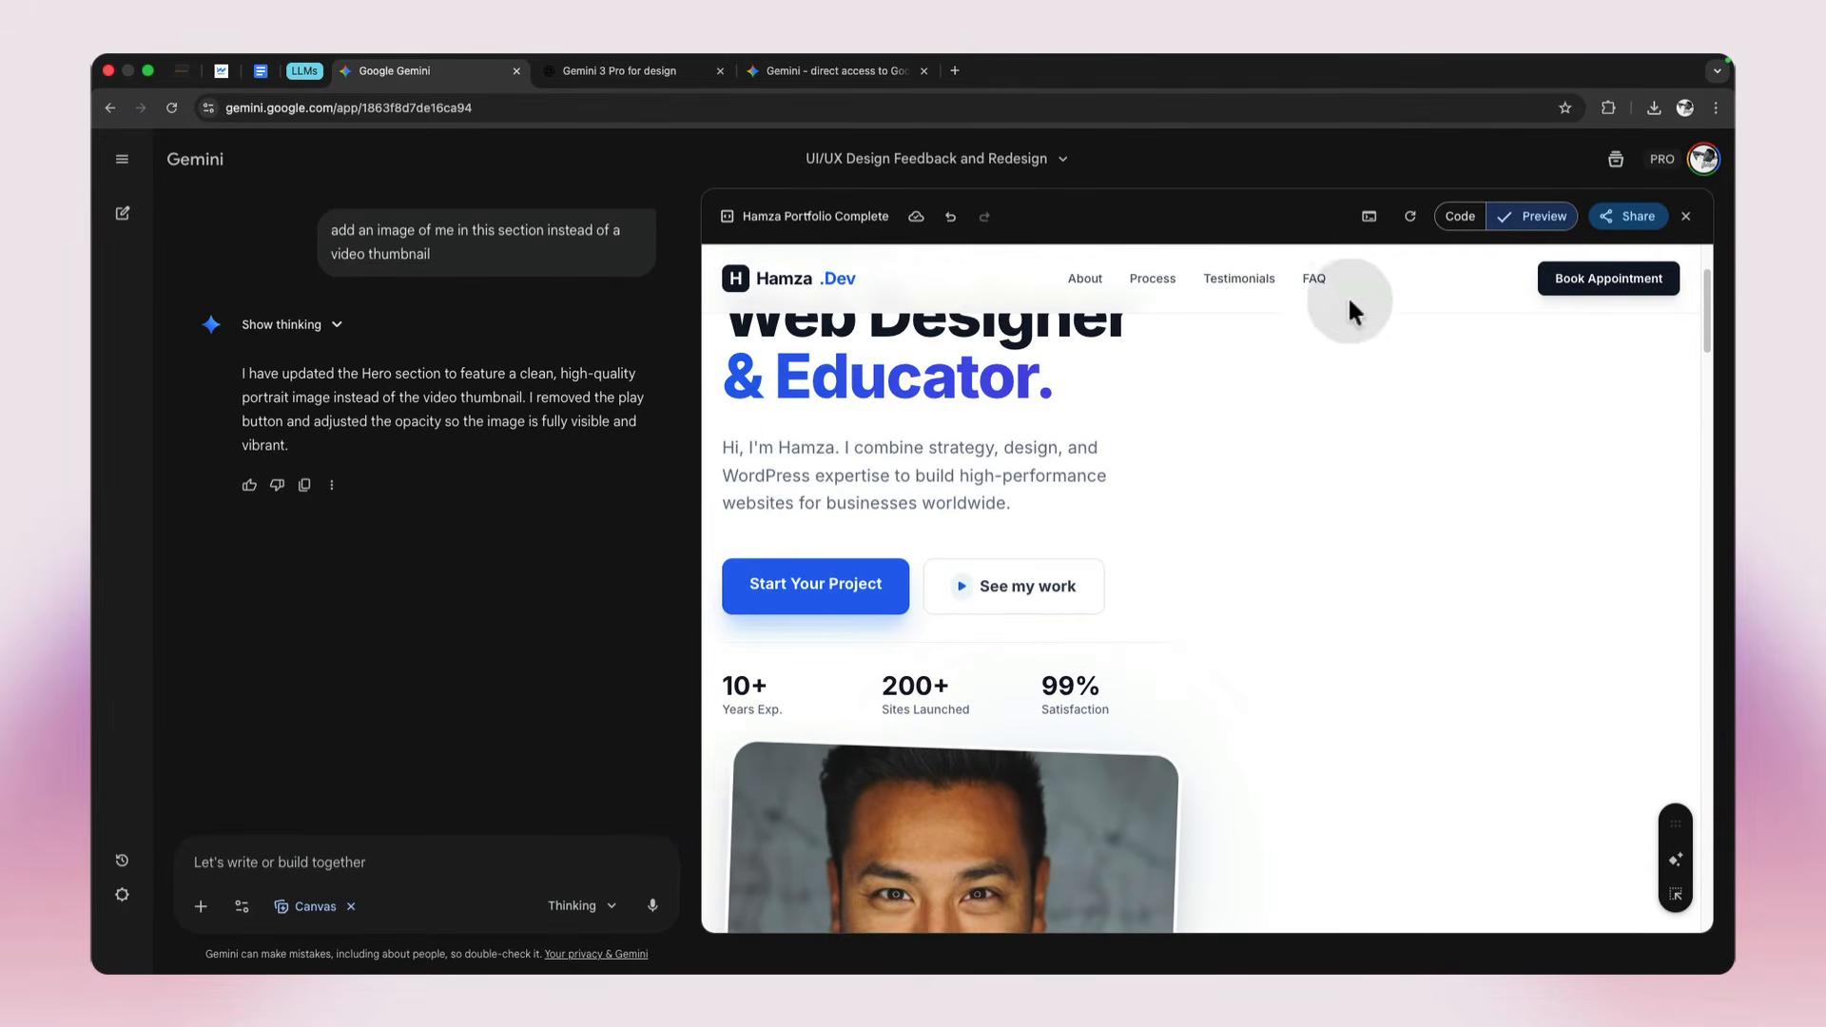
click(810, 73)
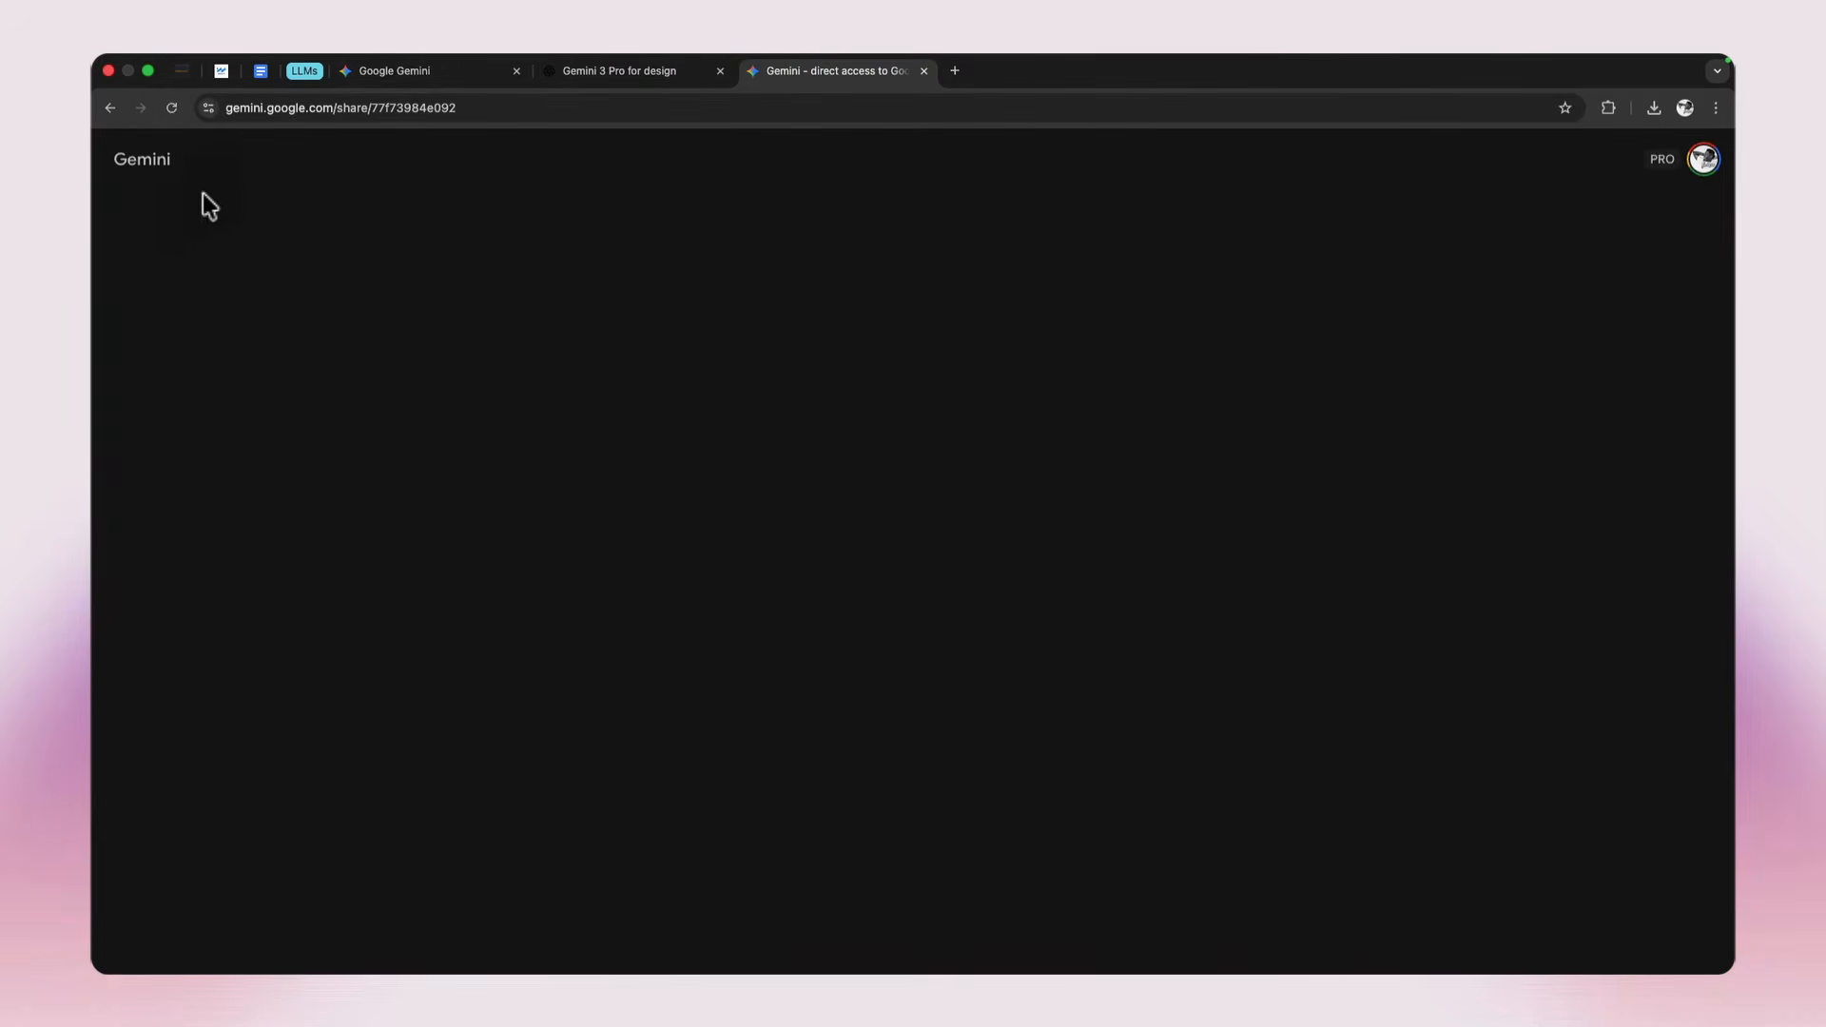
click(396, 68)
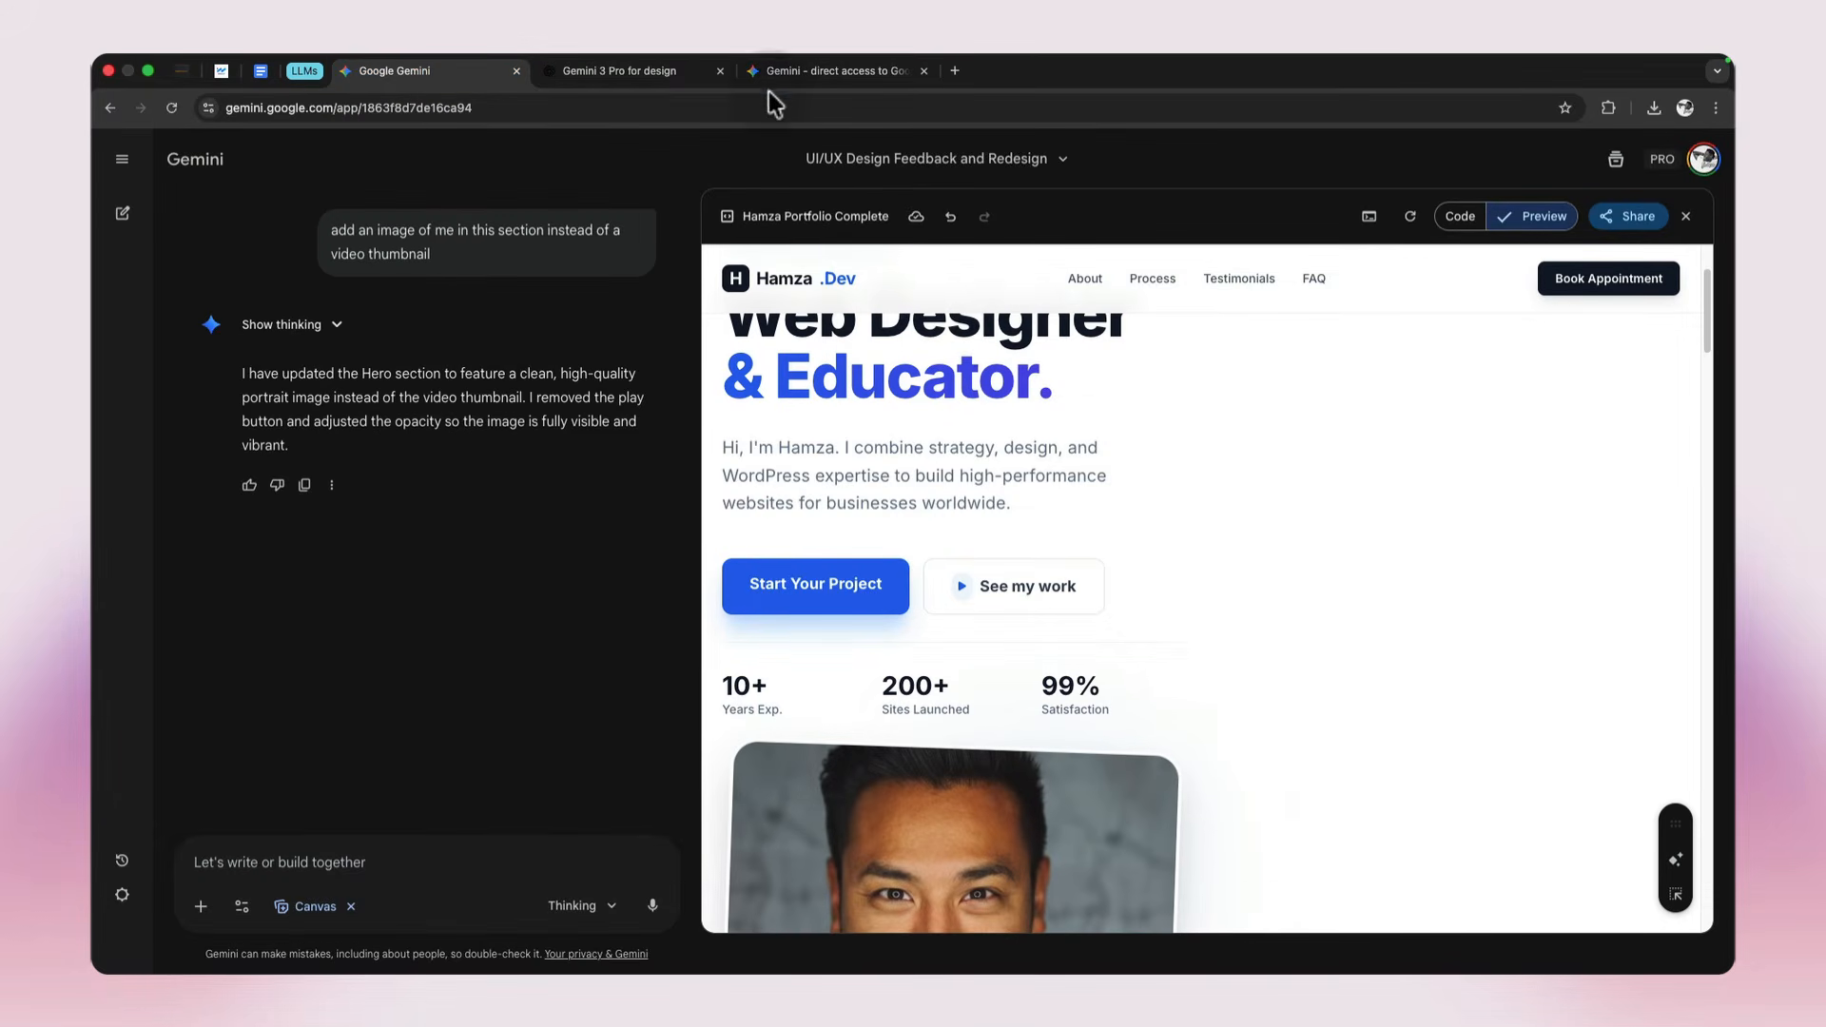
click(797, 80)
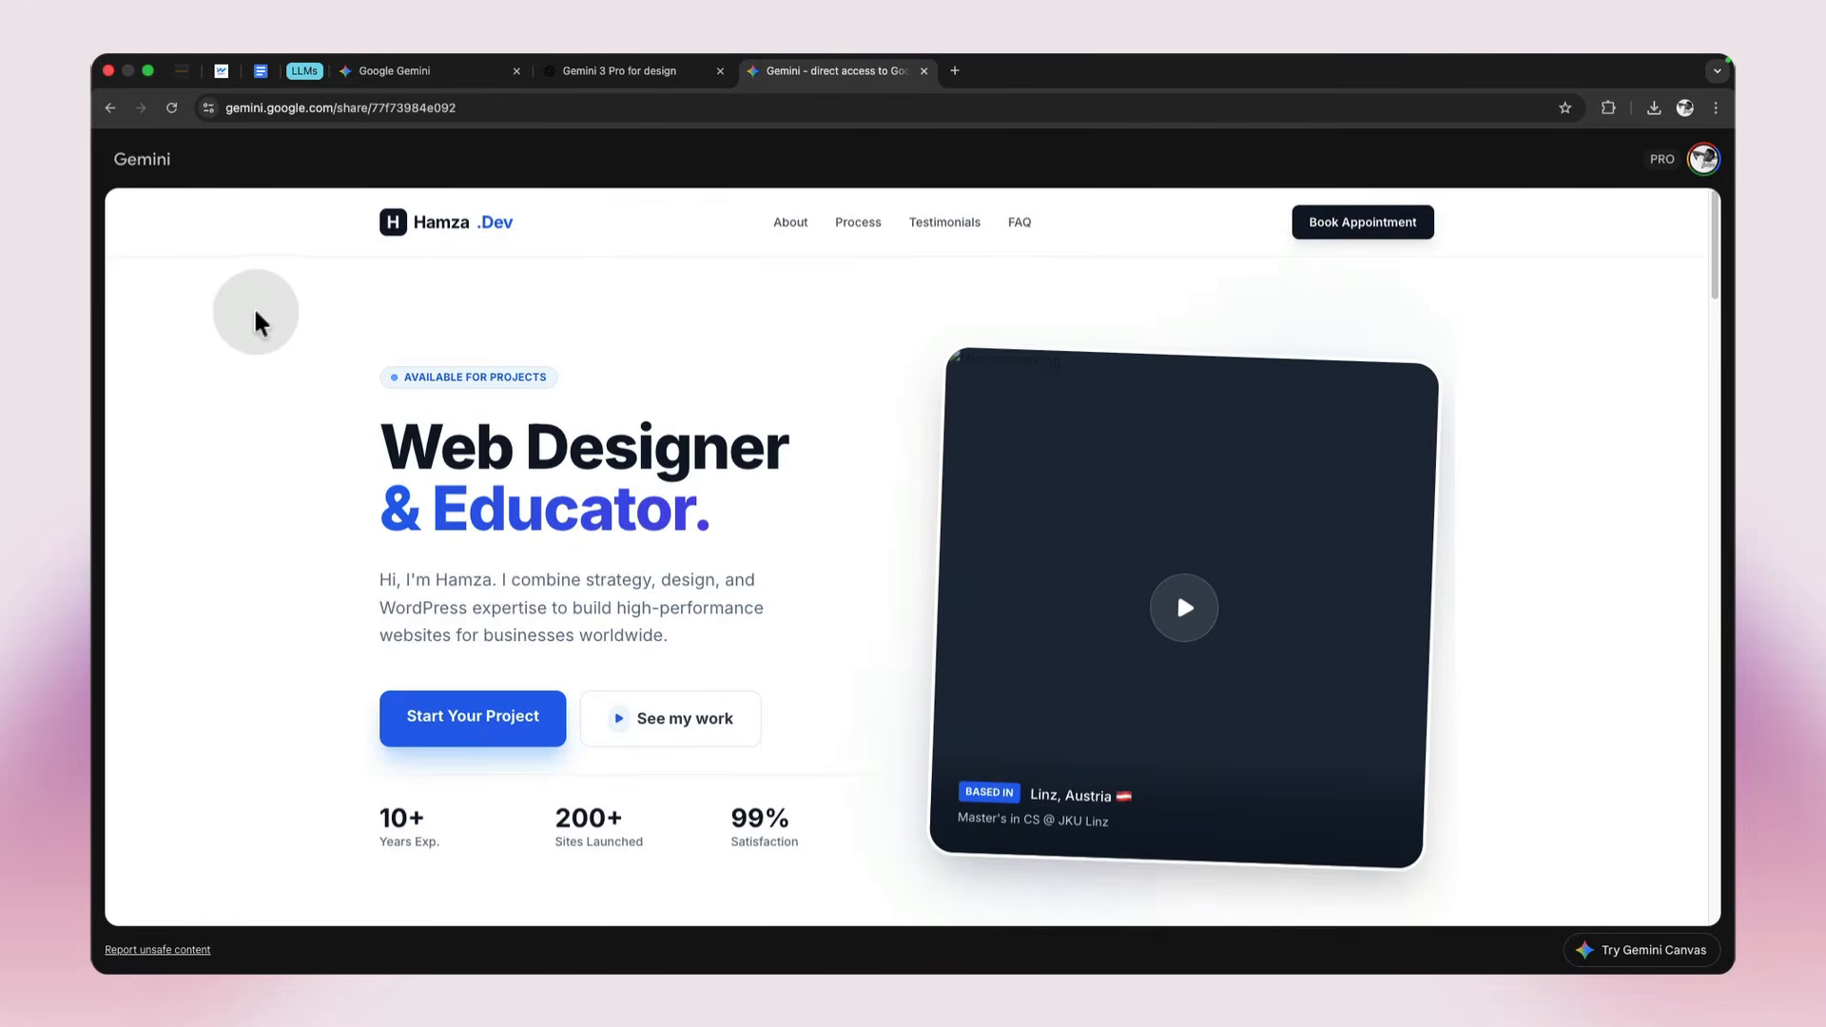
click(379, 76)
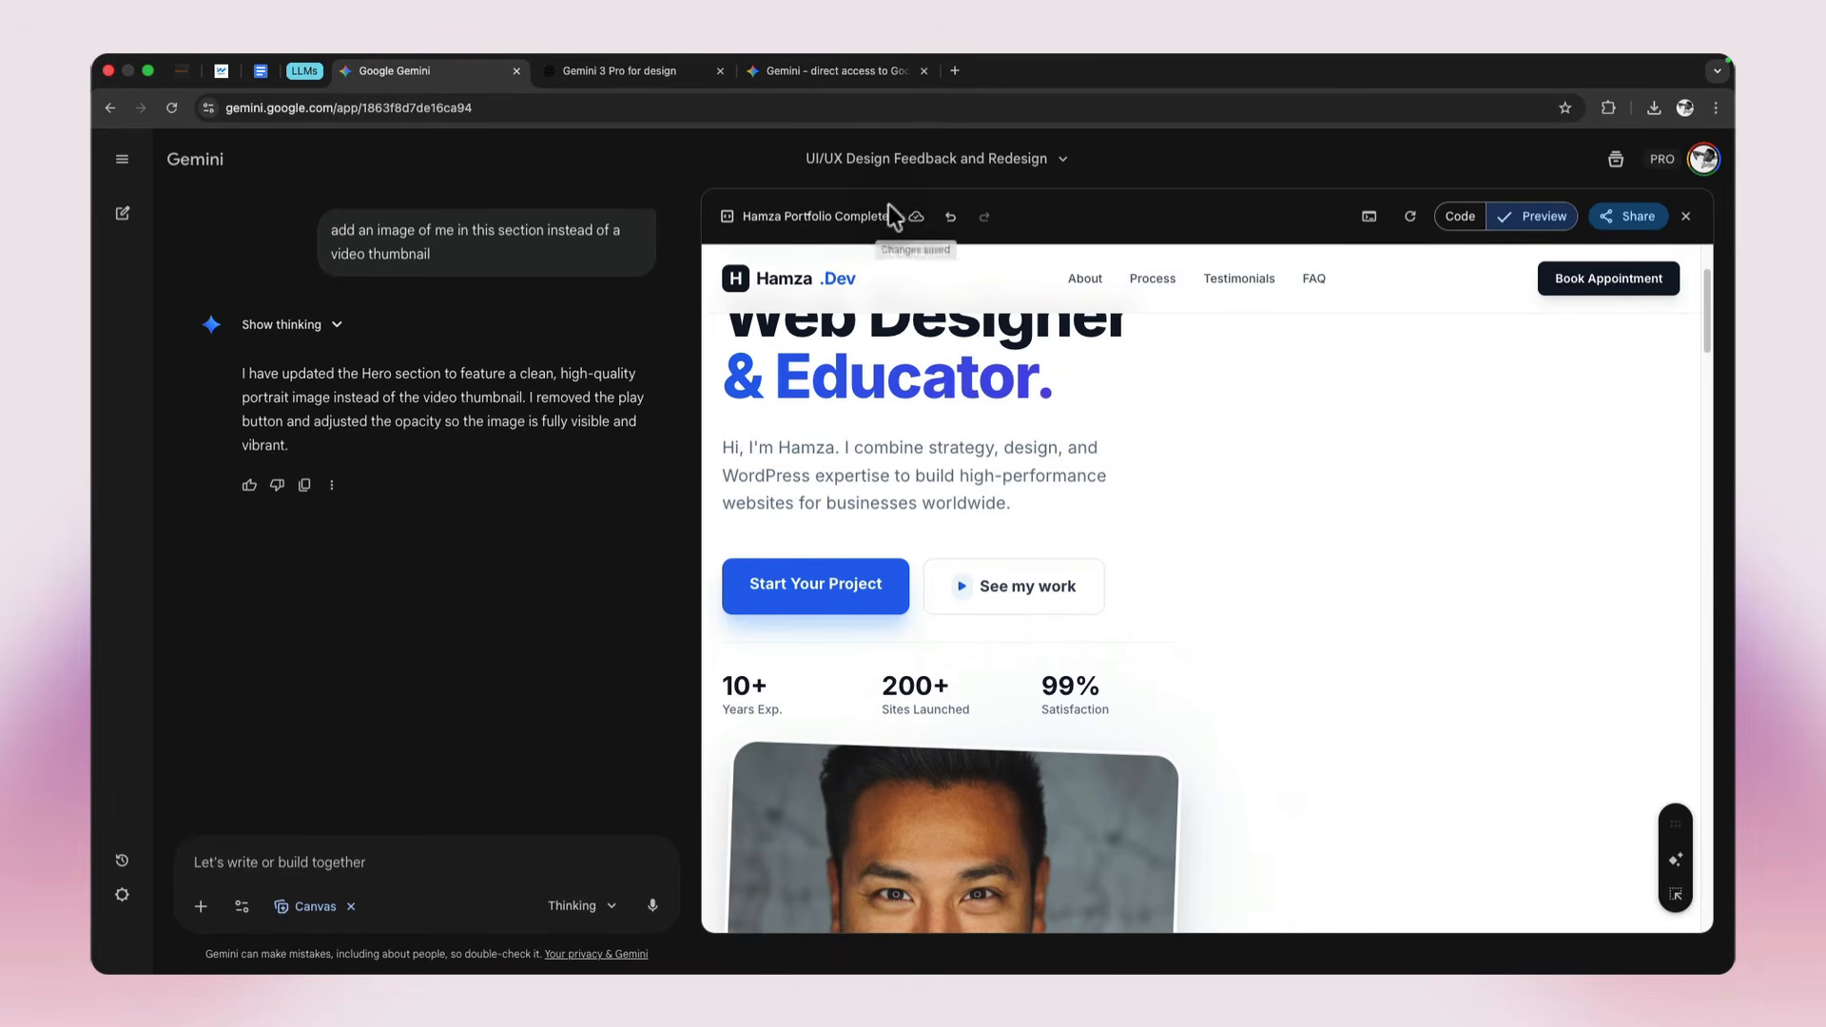
Step: Create a public share link for the revised Canvas and load it in the shared mockup's tab to view the hero layout
click(1606, 223)
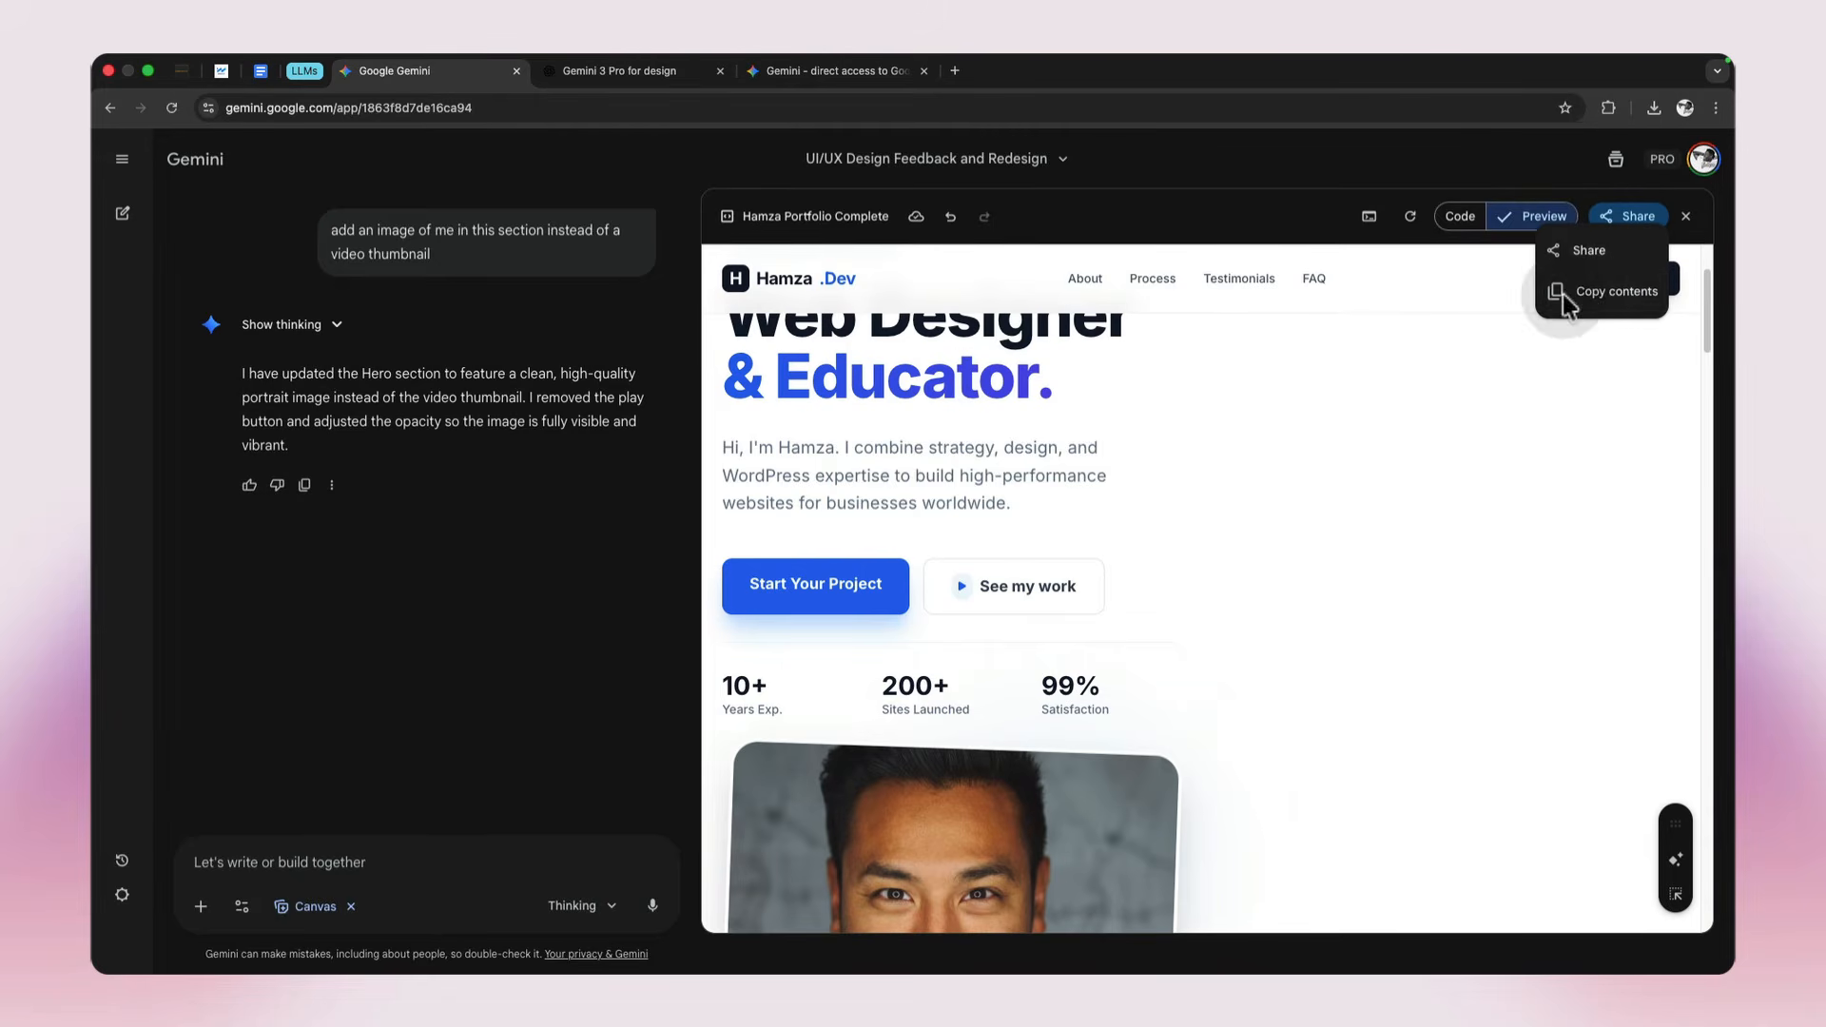
click(1582, 252)
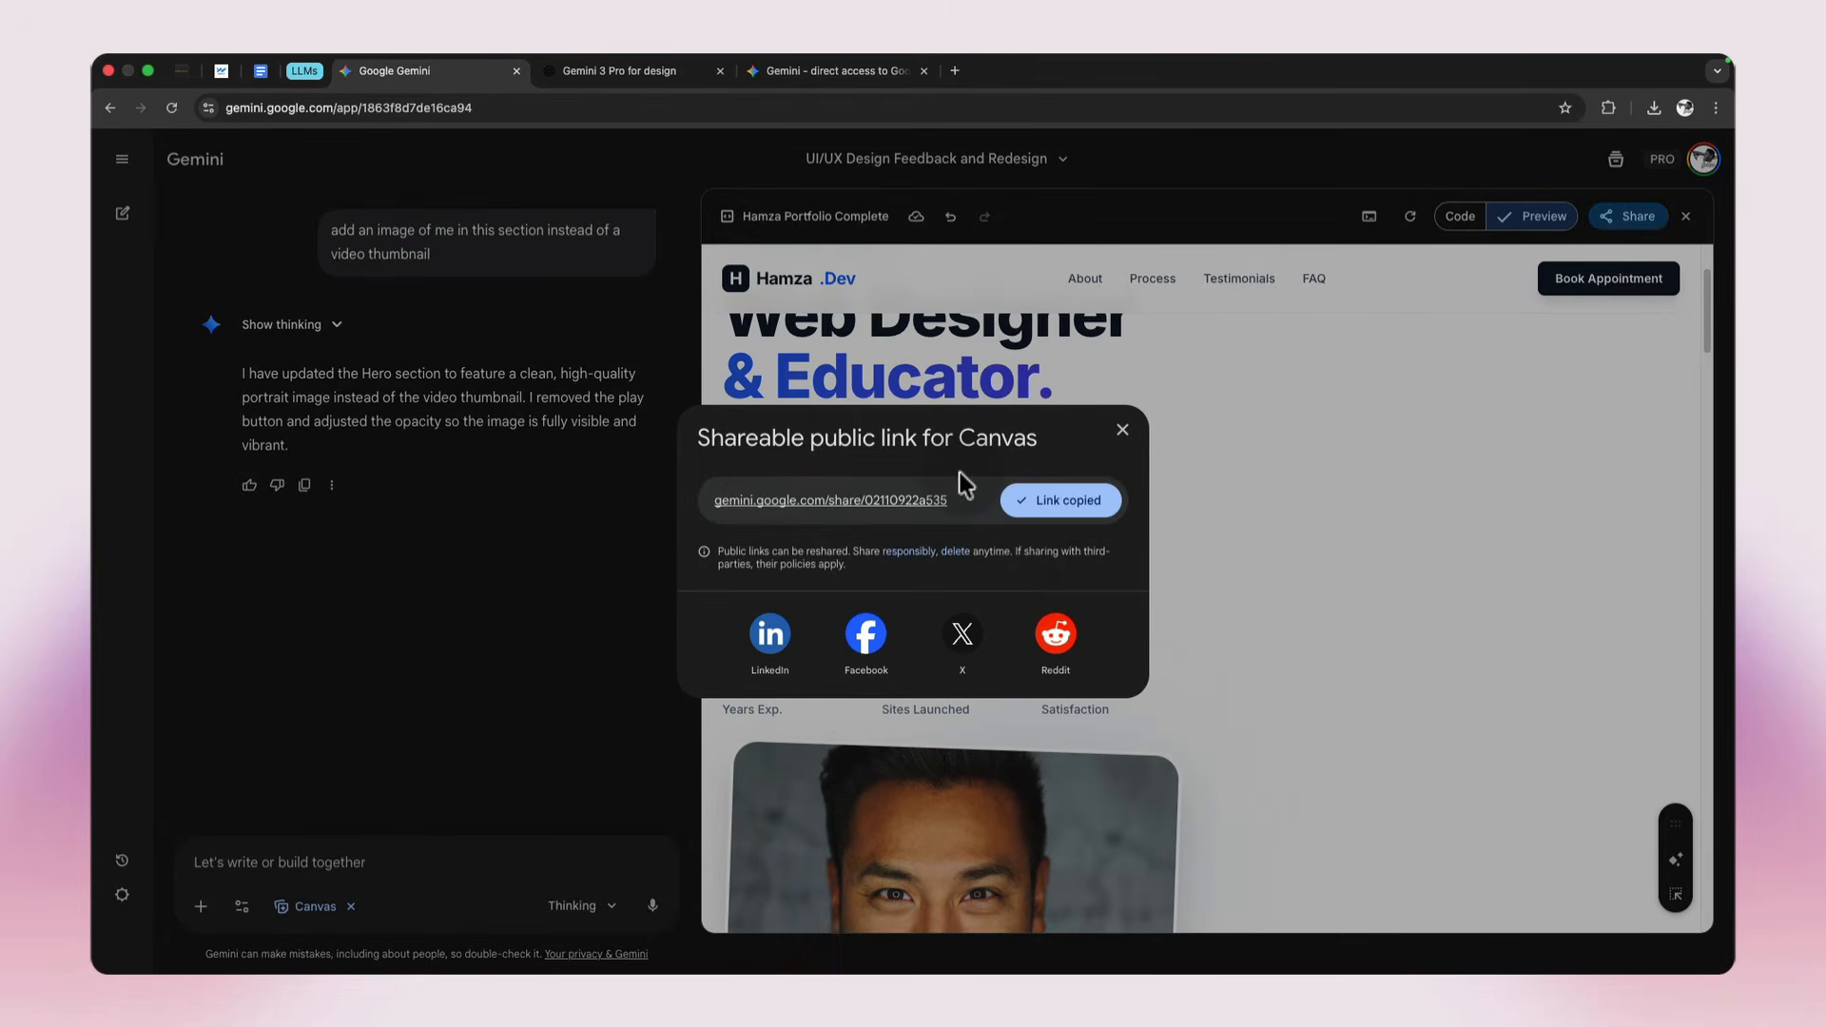
click(837, 70)
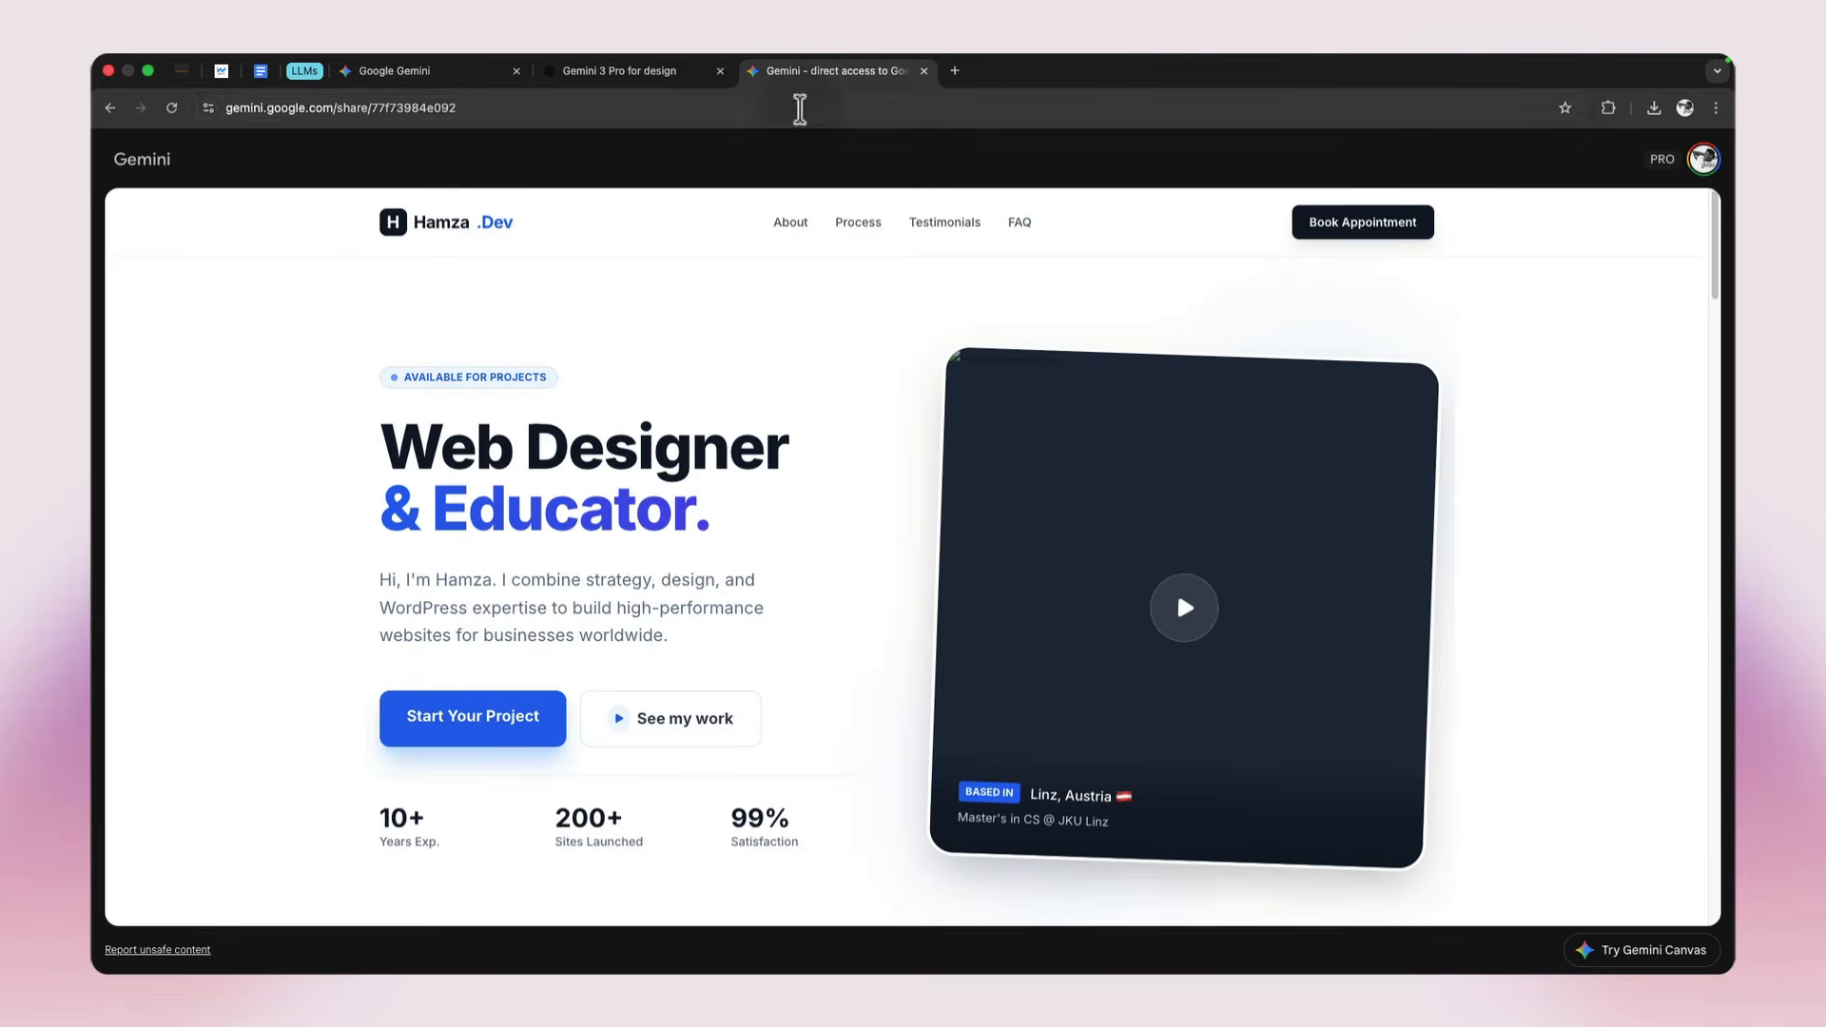
click(801, 108)
text(https://gemini.google.com/share/02110922a535)
key(Return)
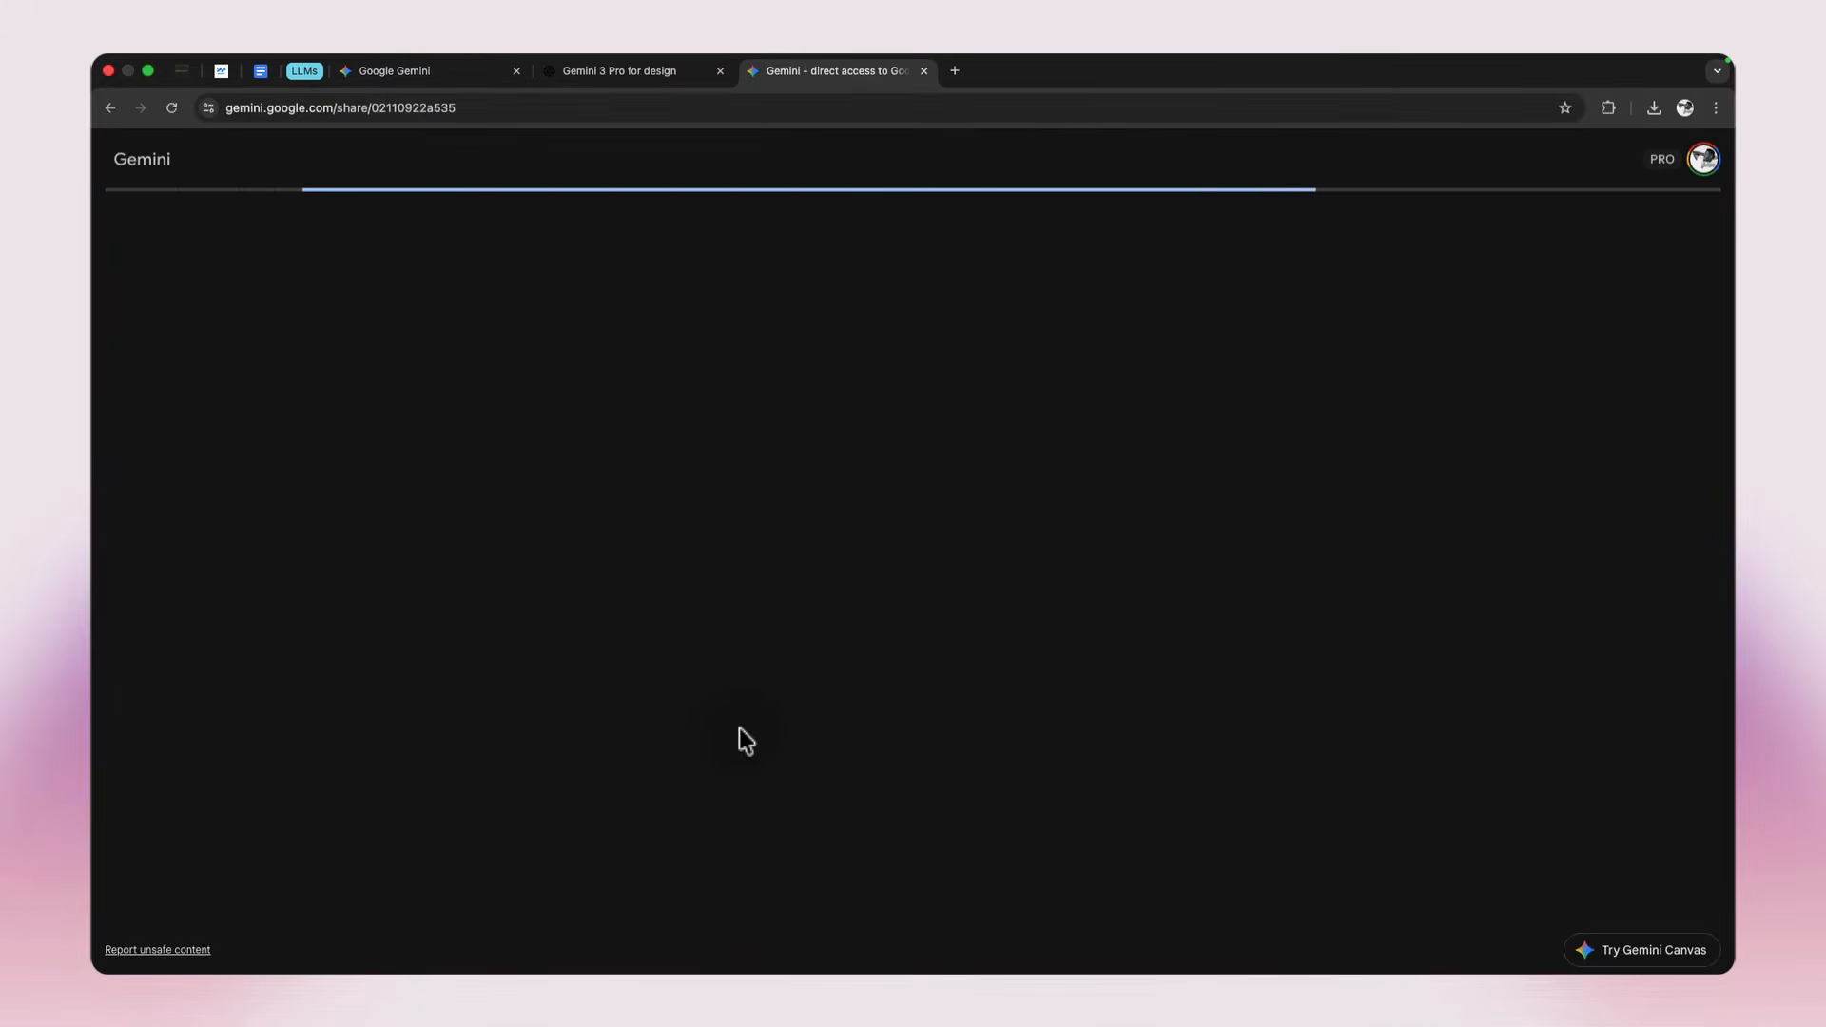
scroll(740, 729, down, 7)
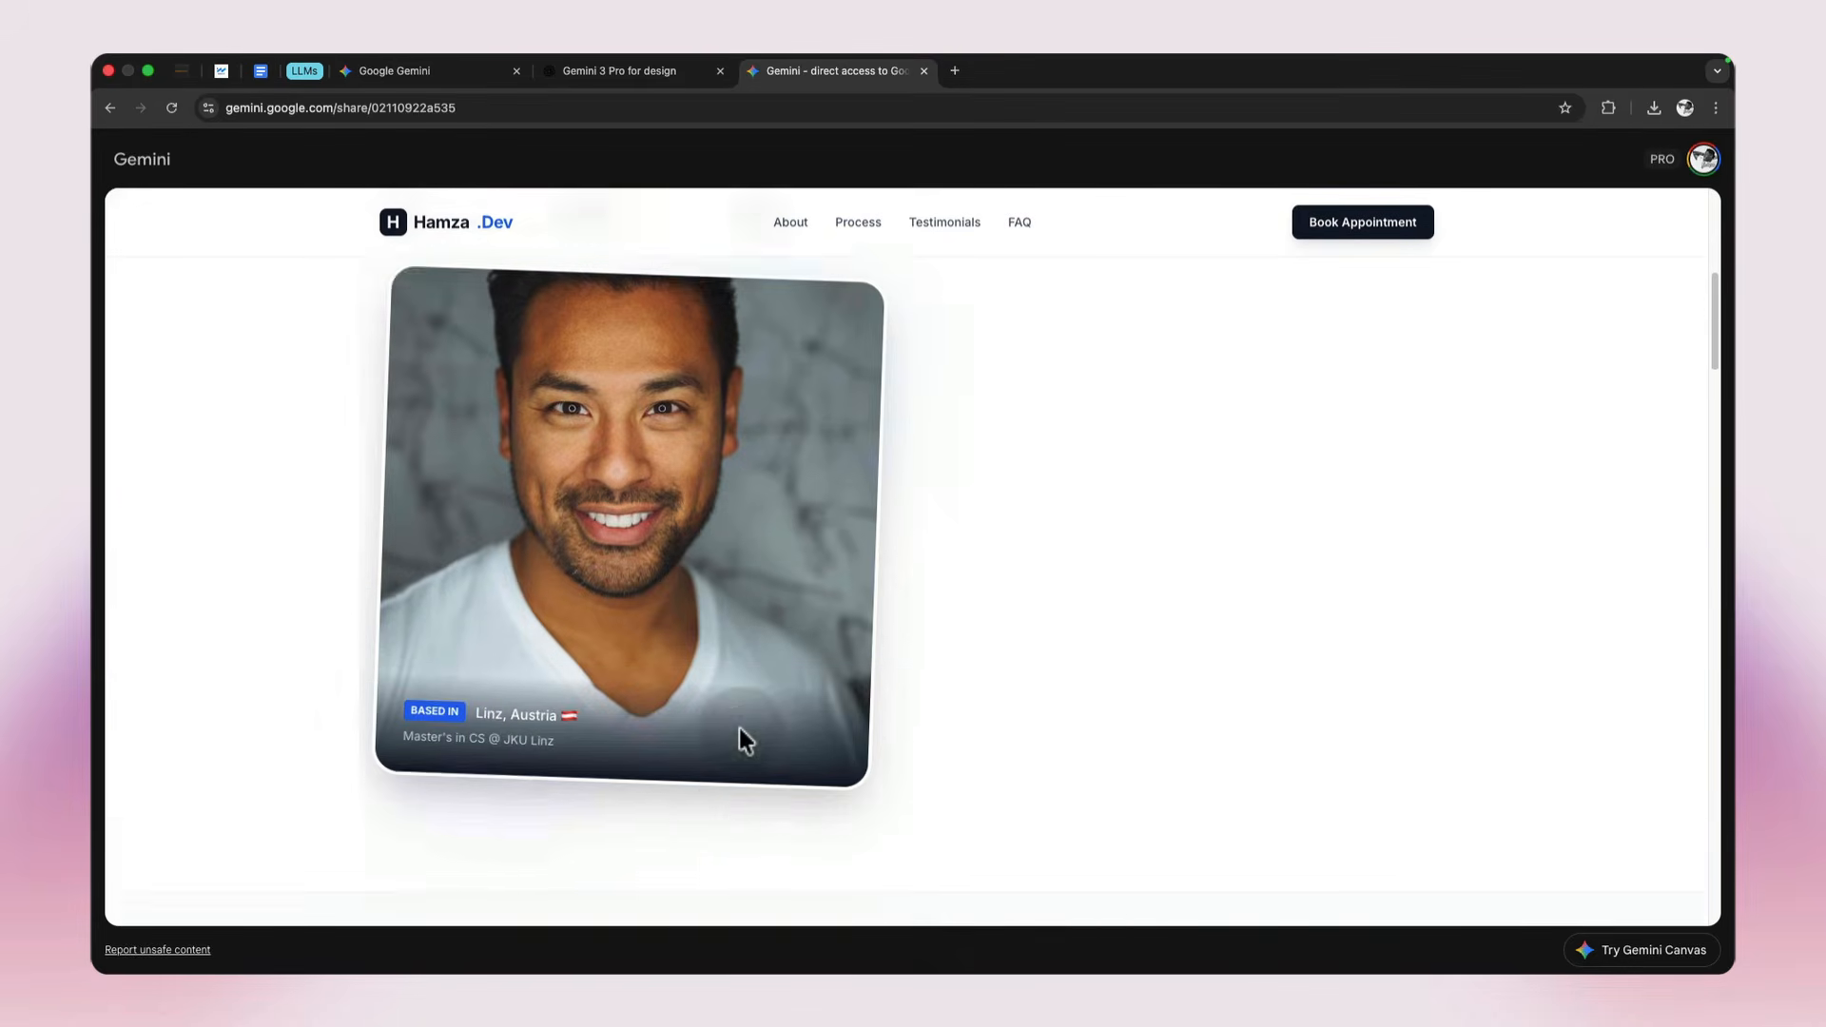
scroll(739, 730, up, 3)
scroll(740, 727, up, 3)
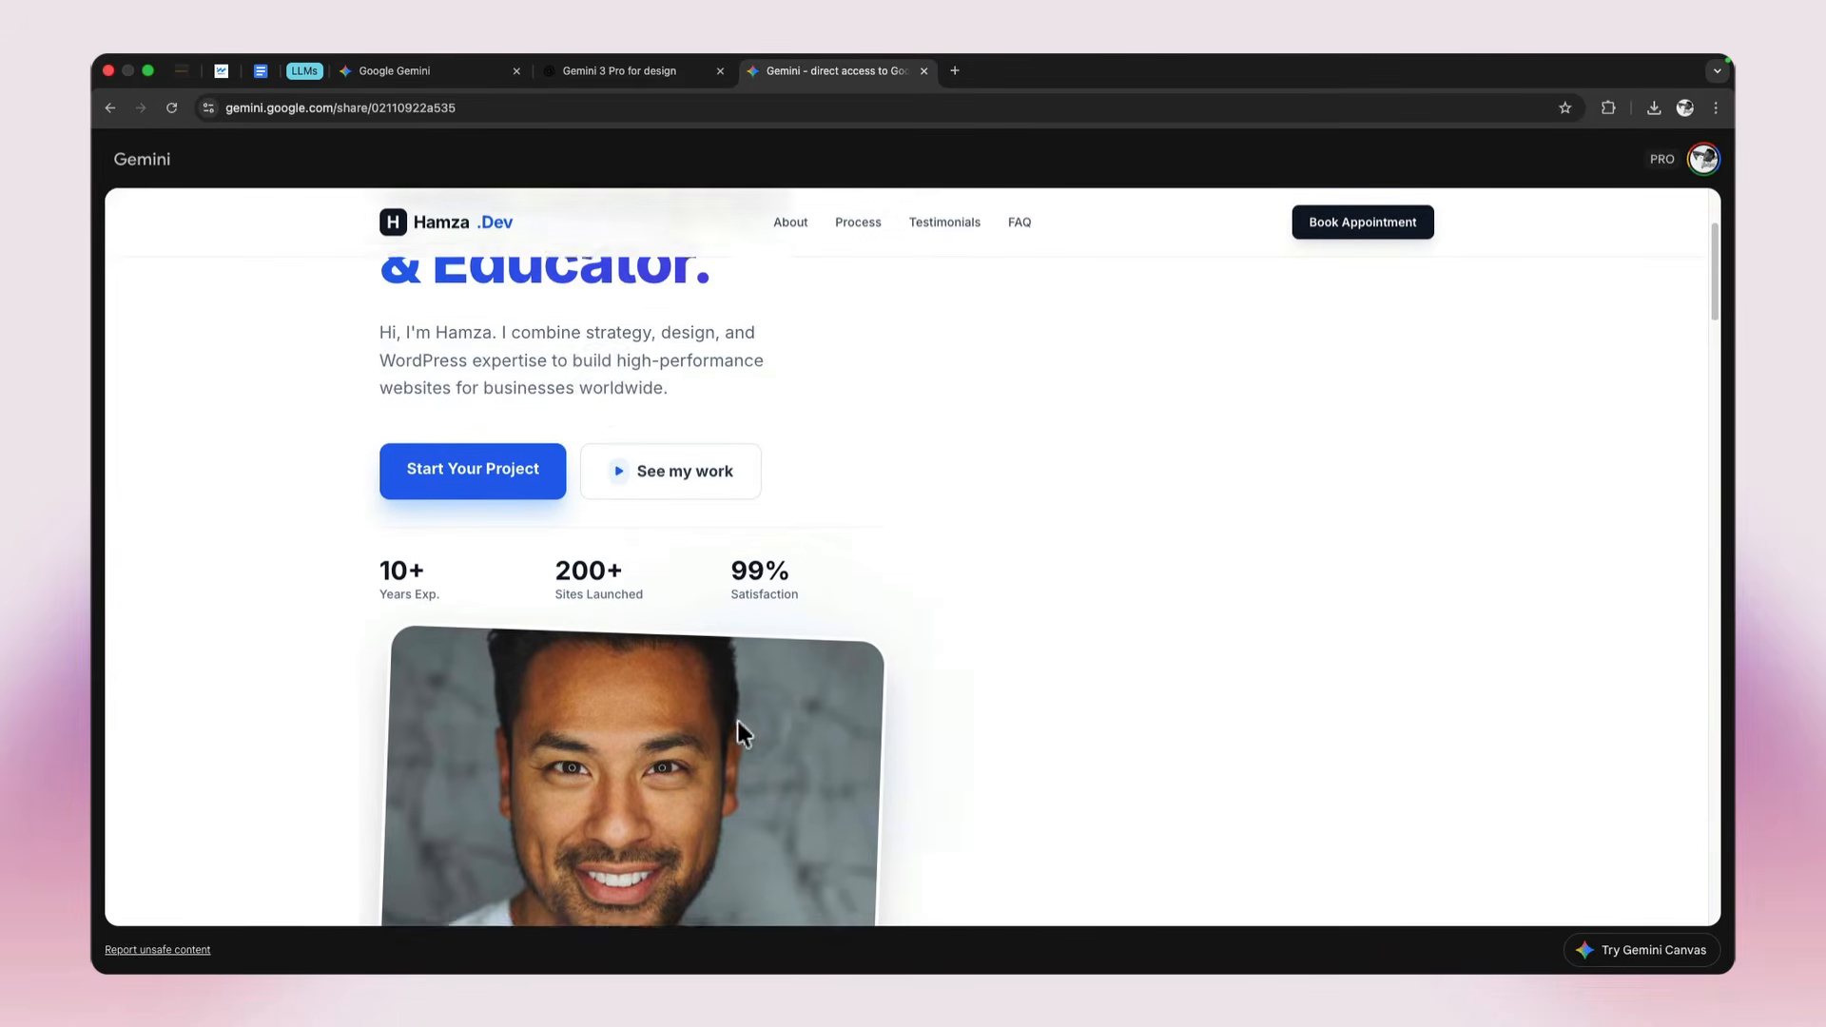
Step: Return to the Gemini chat and undo the portrait image change in the Canvas
click(395, 70)
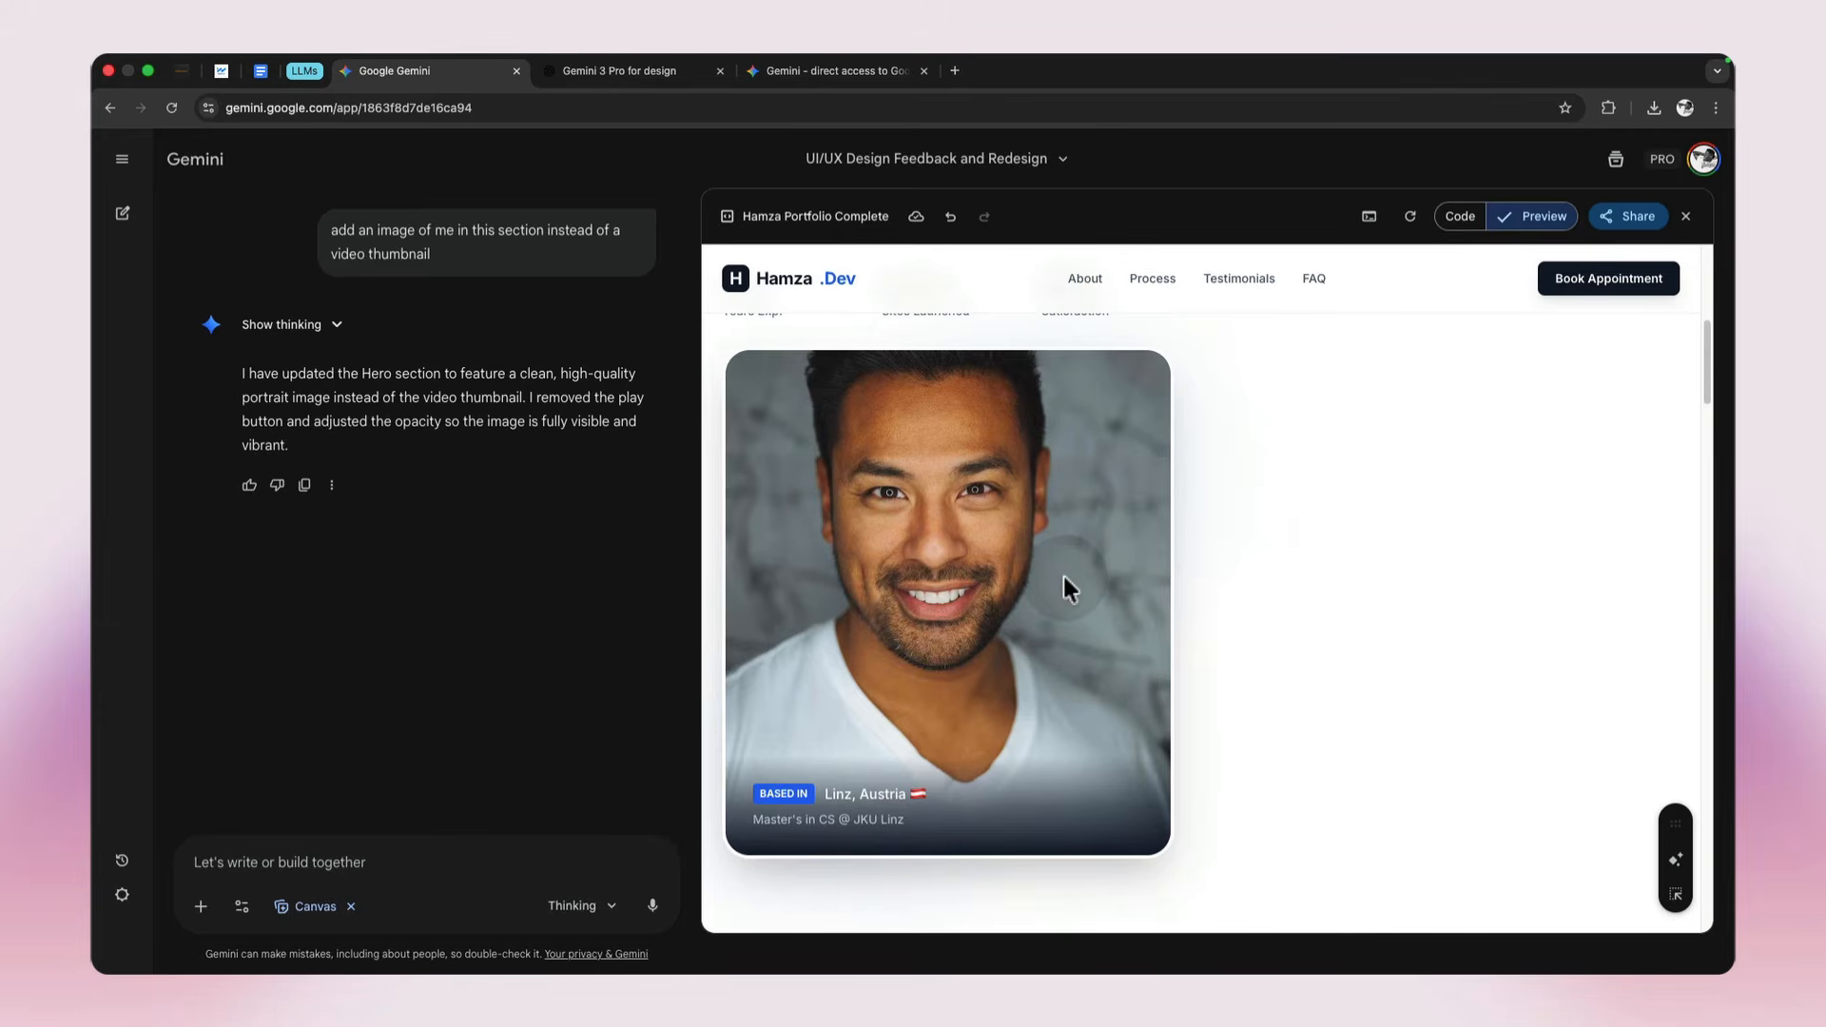
scroll(1064, 573, up, 1)
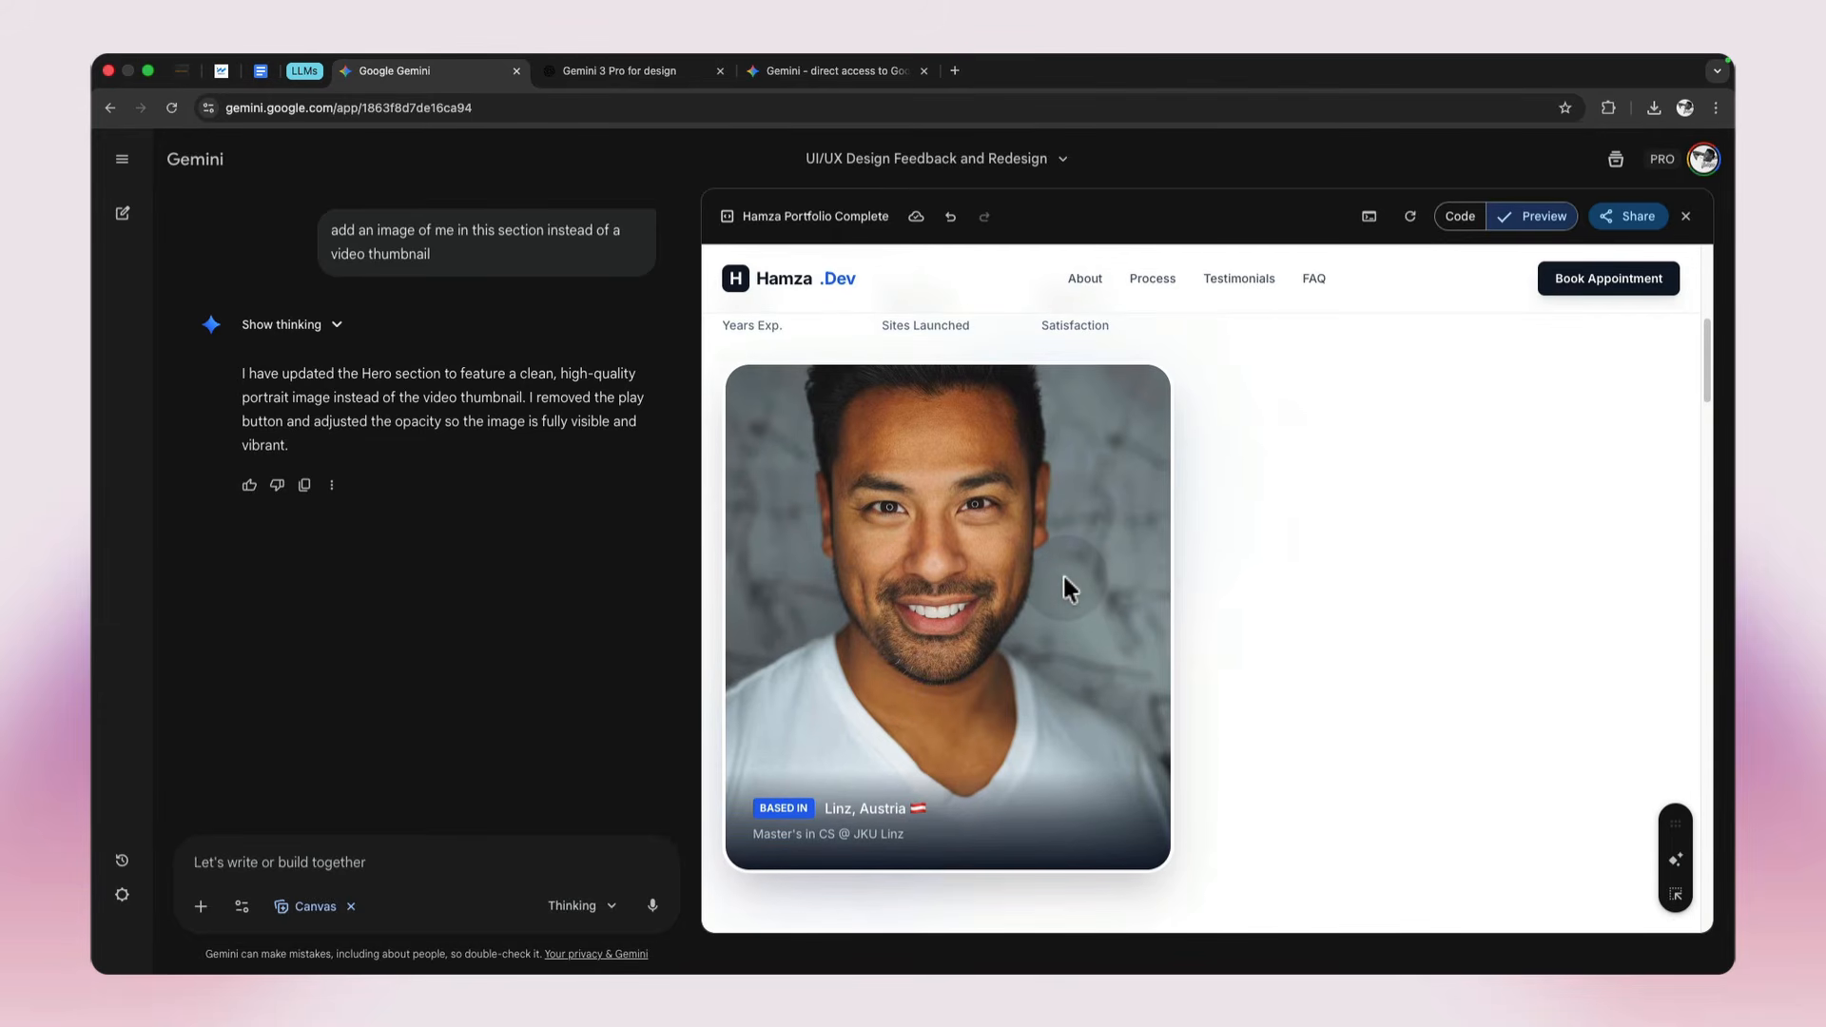
click(951, 218)
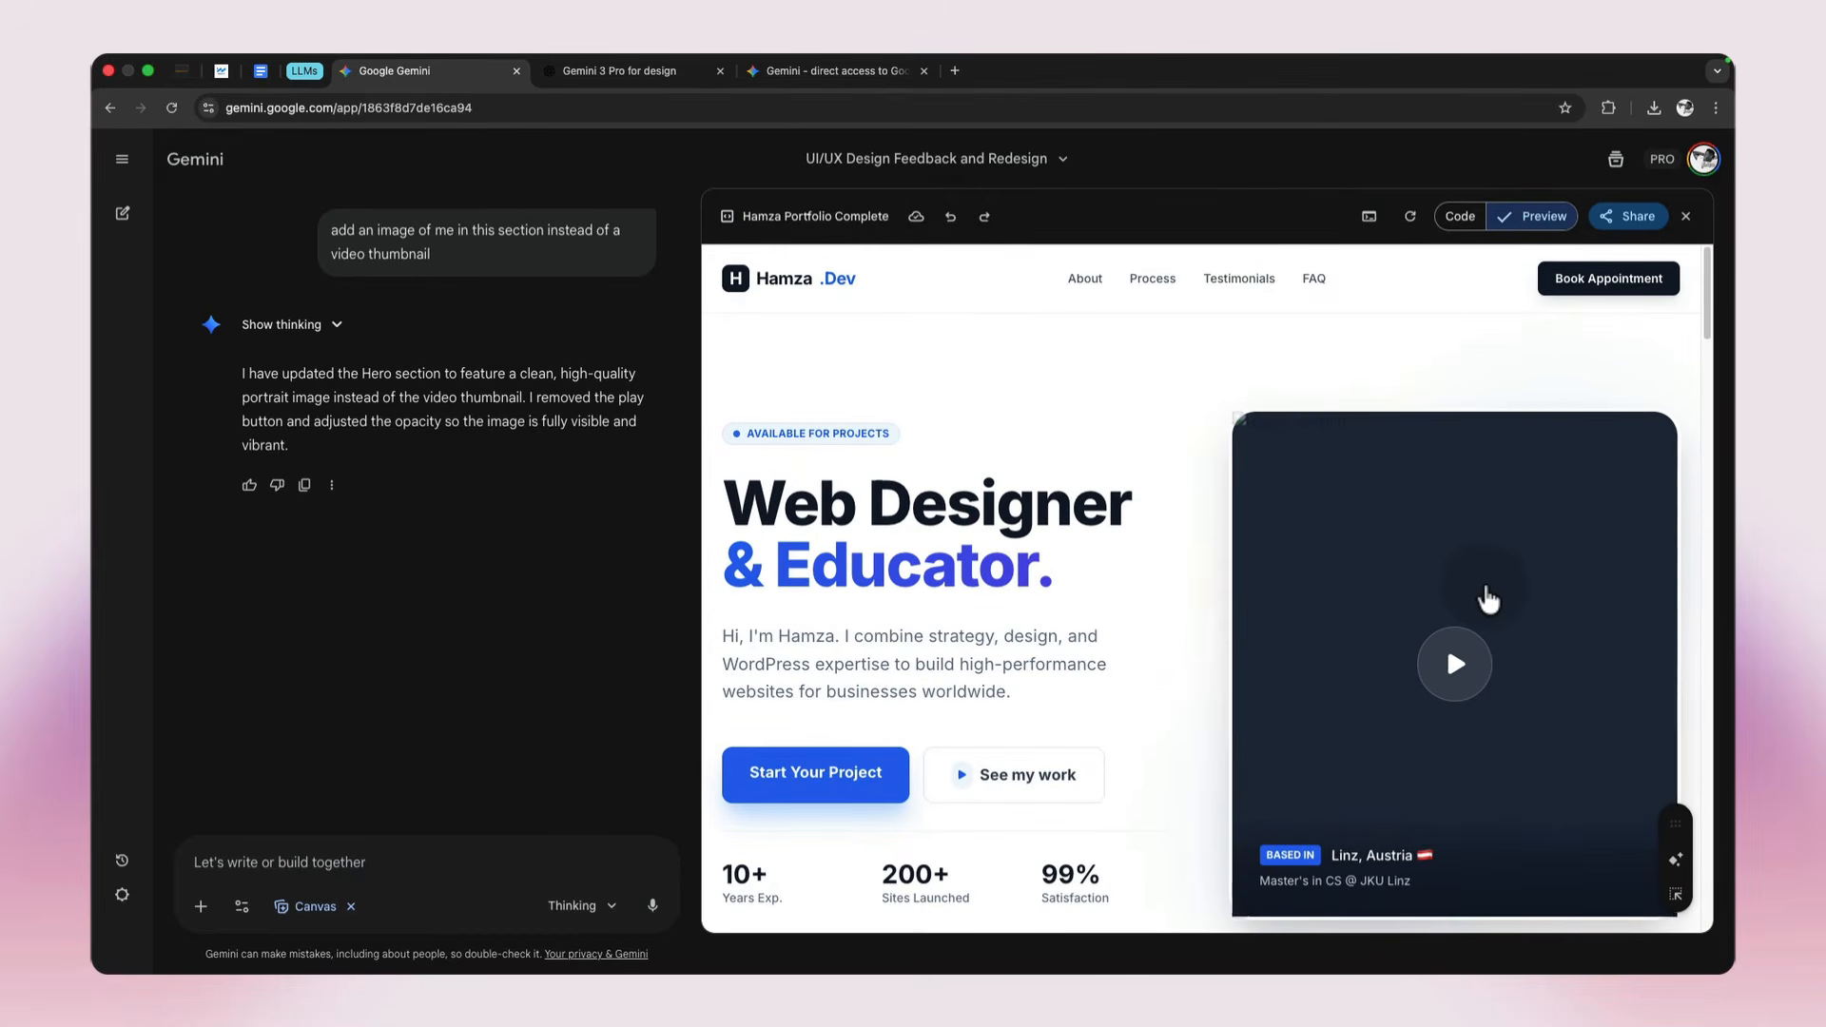
Step: Select the icon beside Spectra and ask Gemini: "This is not the spectra logo. Just leave the word Spectra without an image"; view the result
scroll(1541, 809, down, 5)
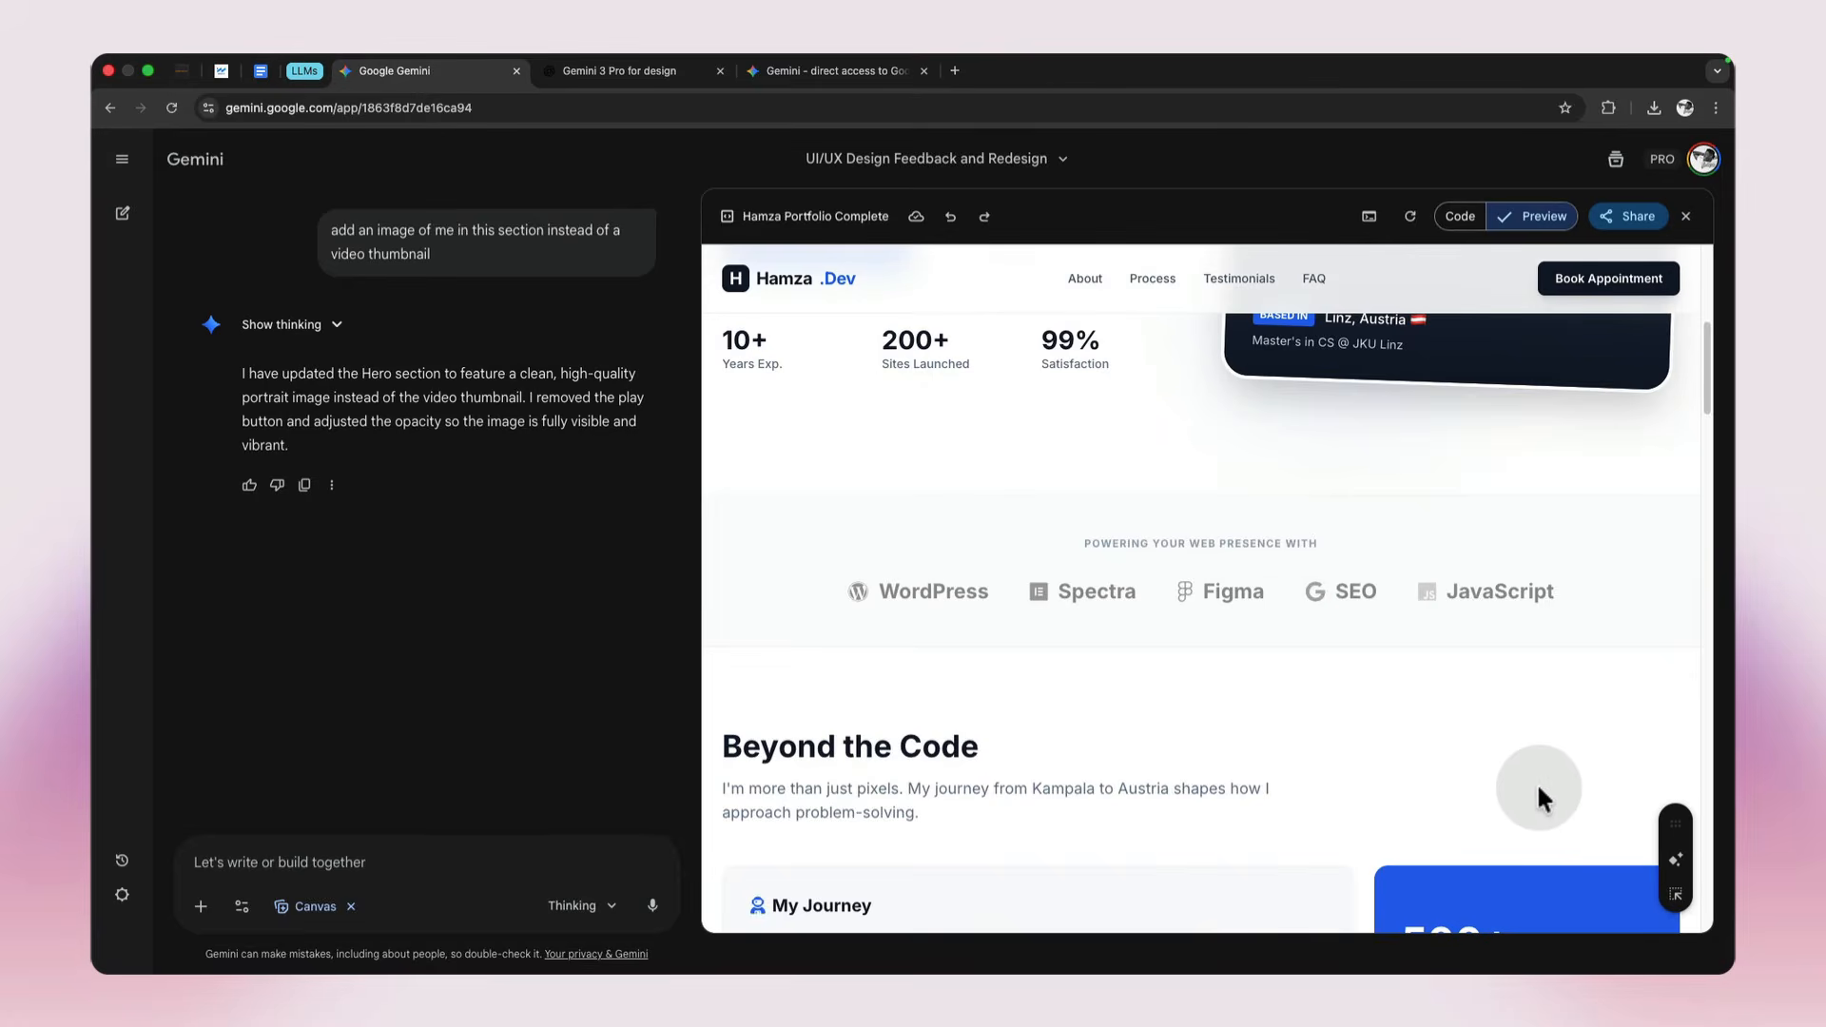
scroll(1529, 775, down, 1)
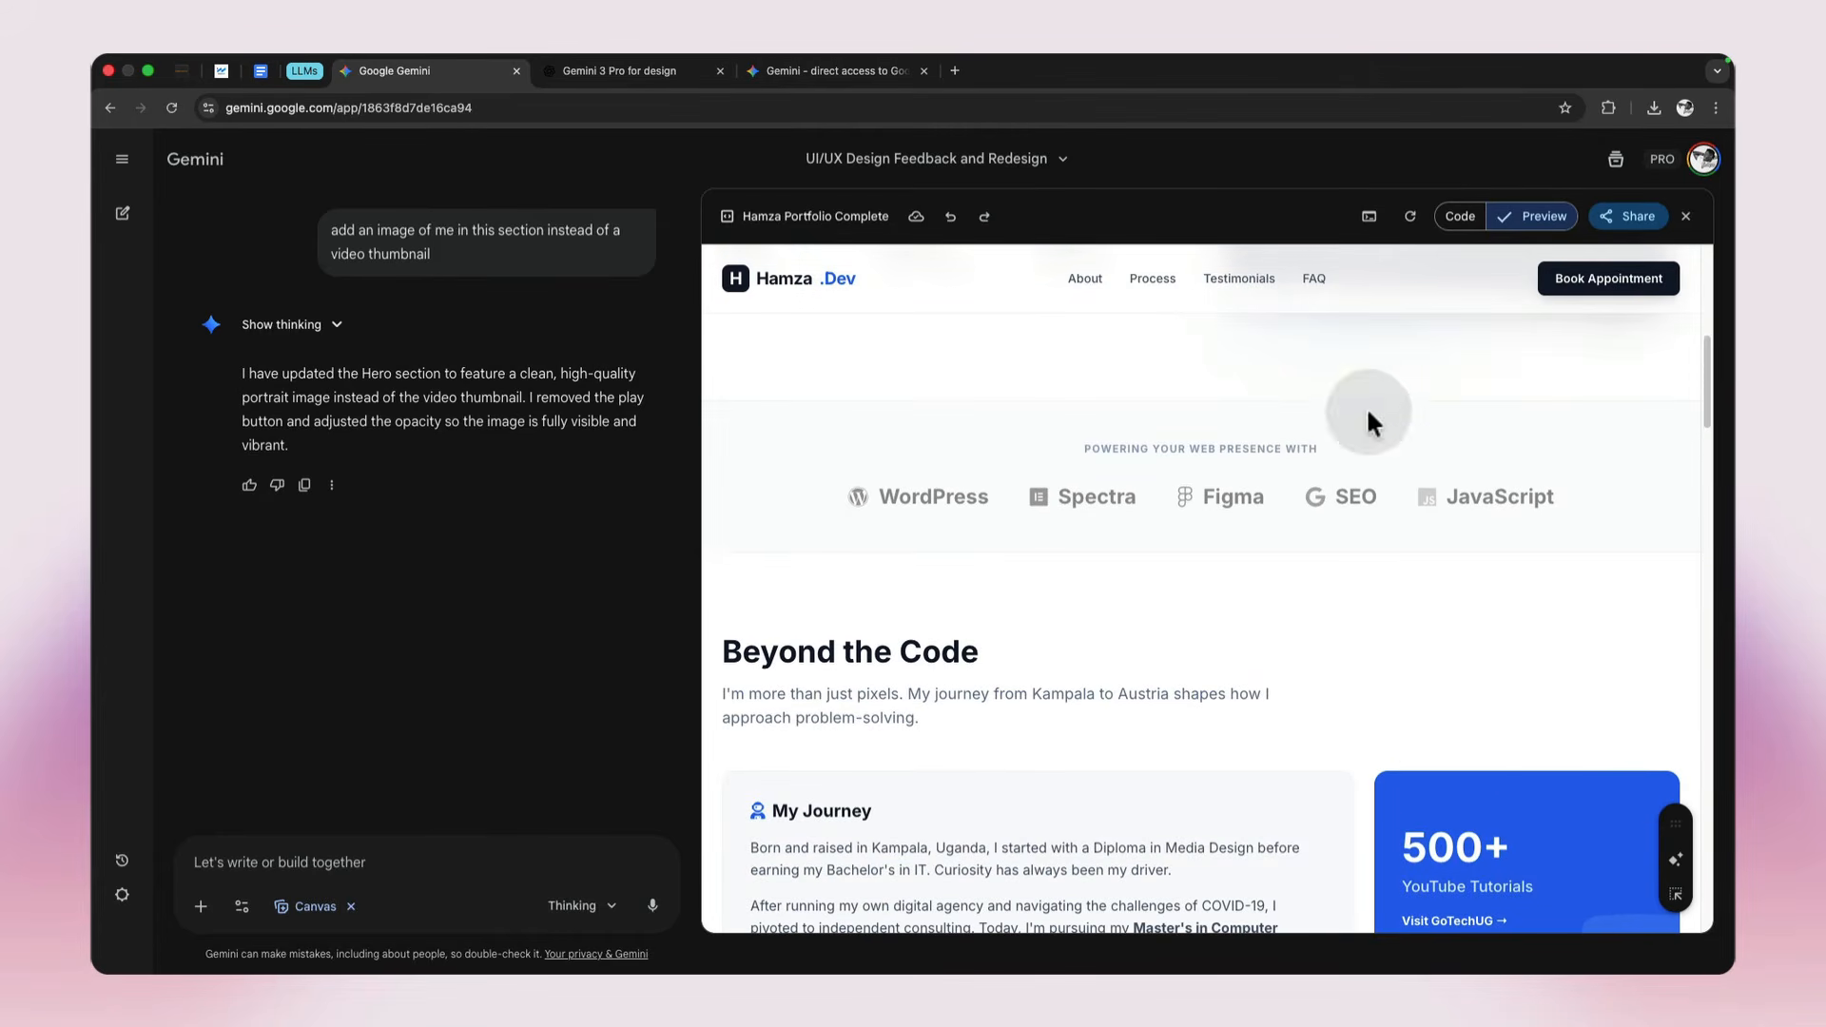
click(1676, 896)
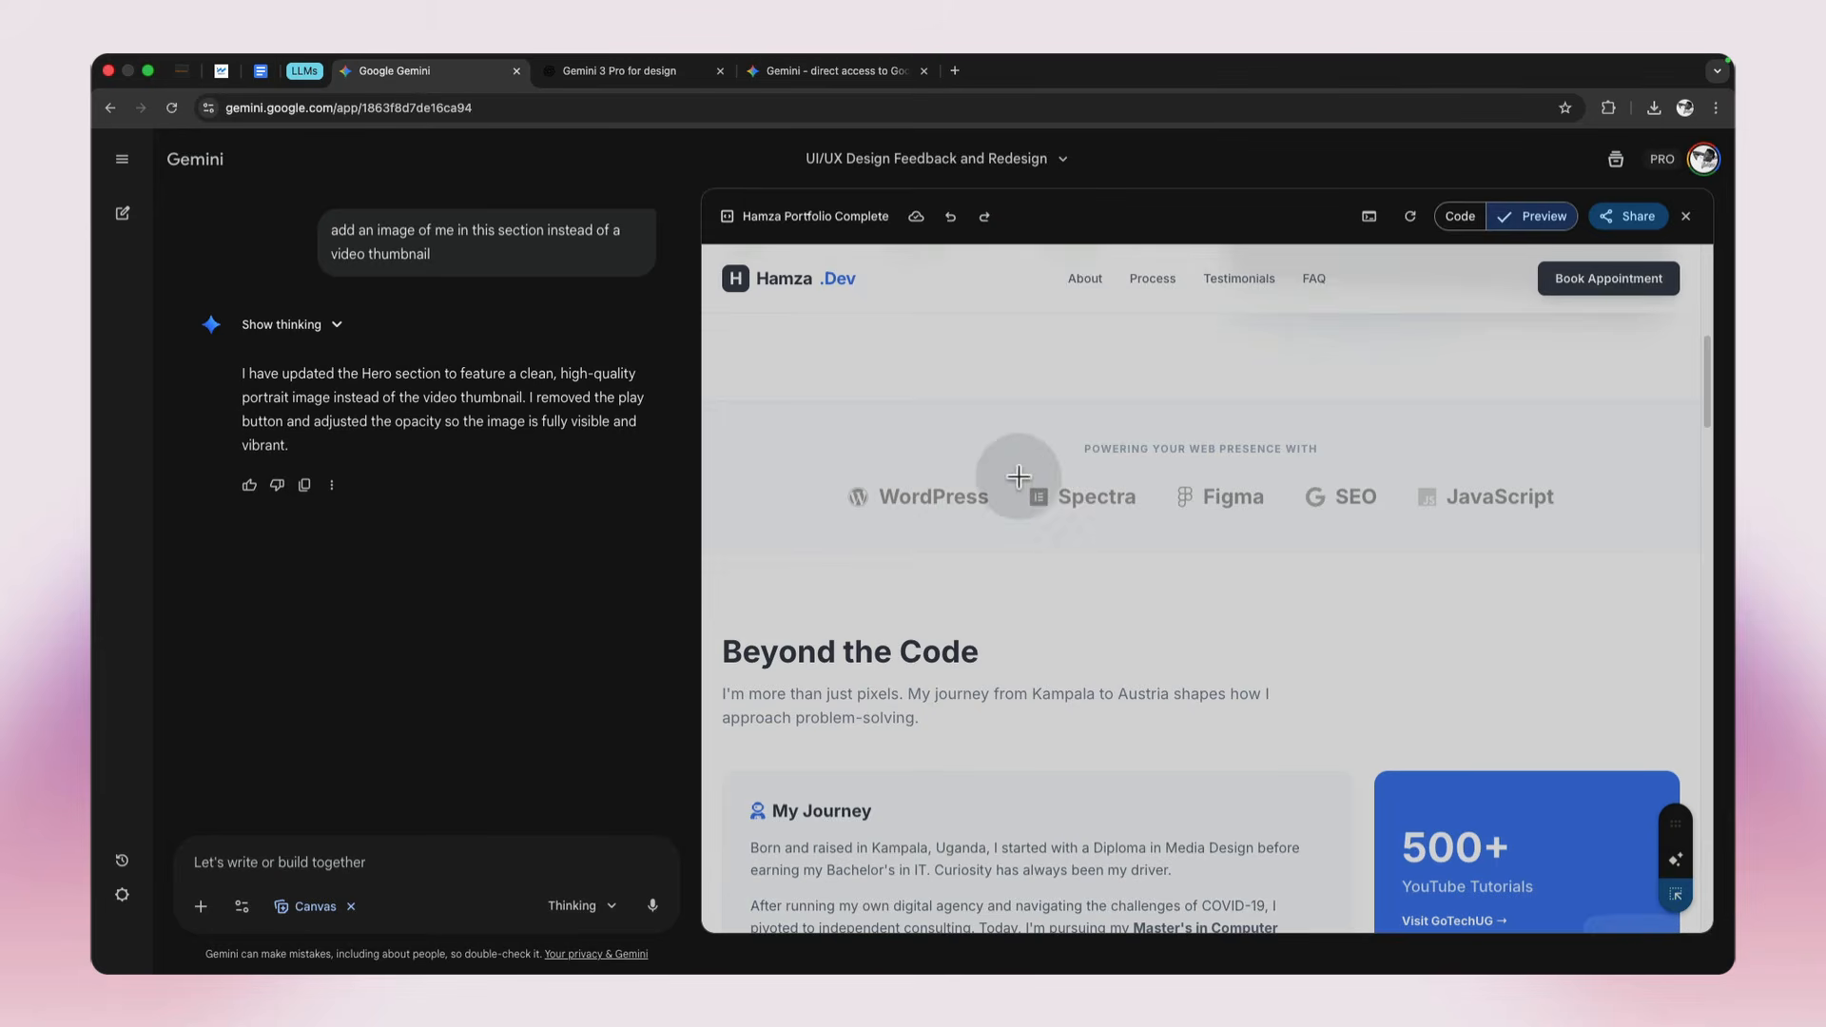
drag(1019, 476, 1057, 516)
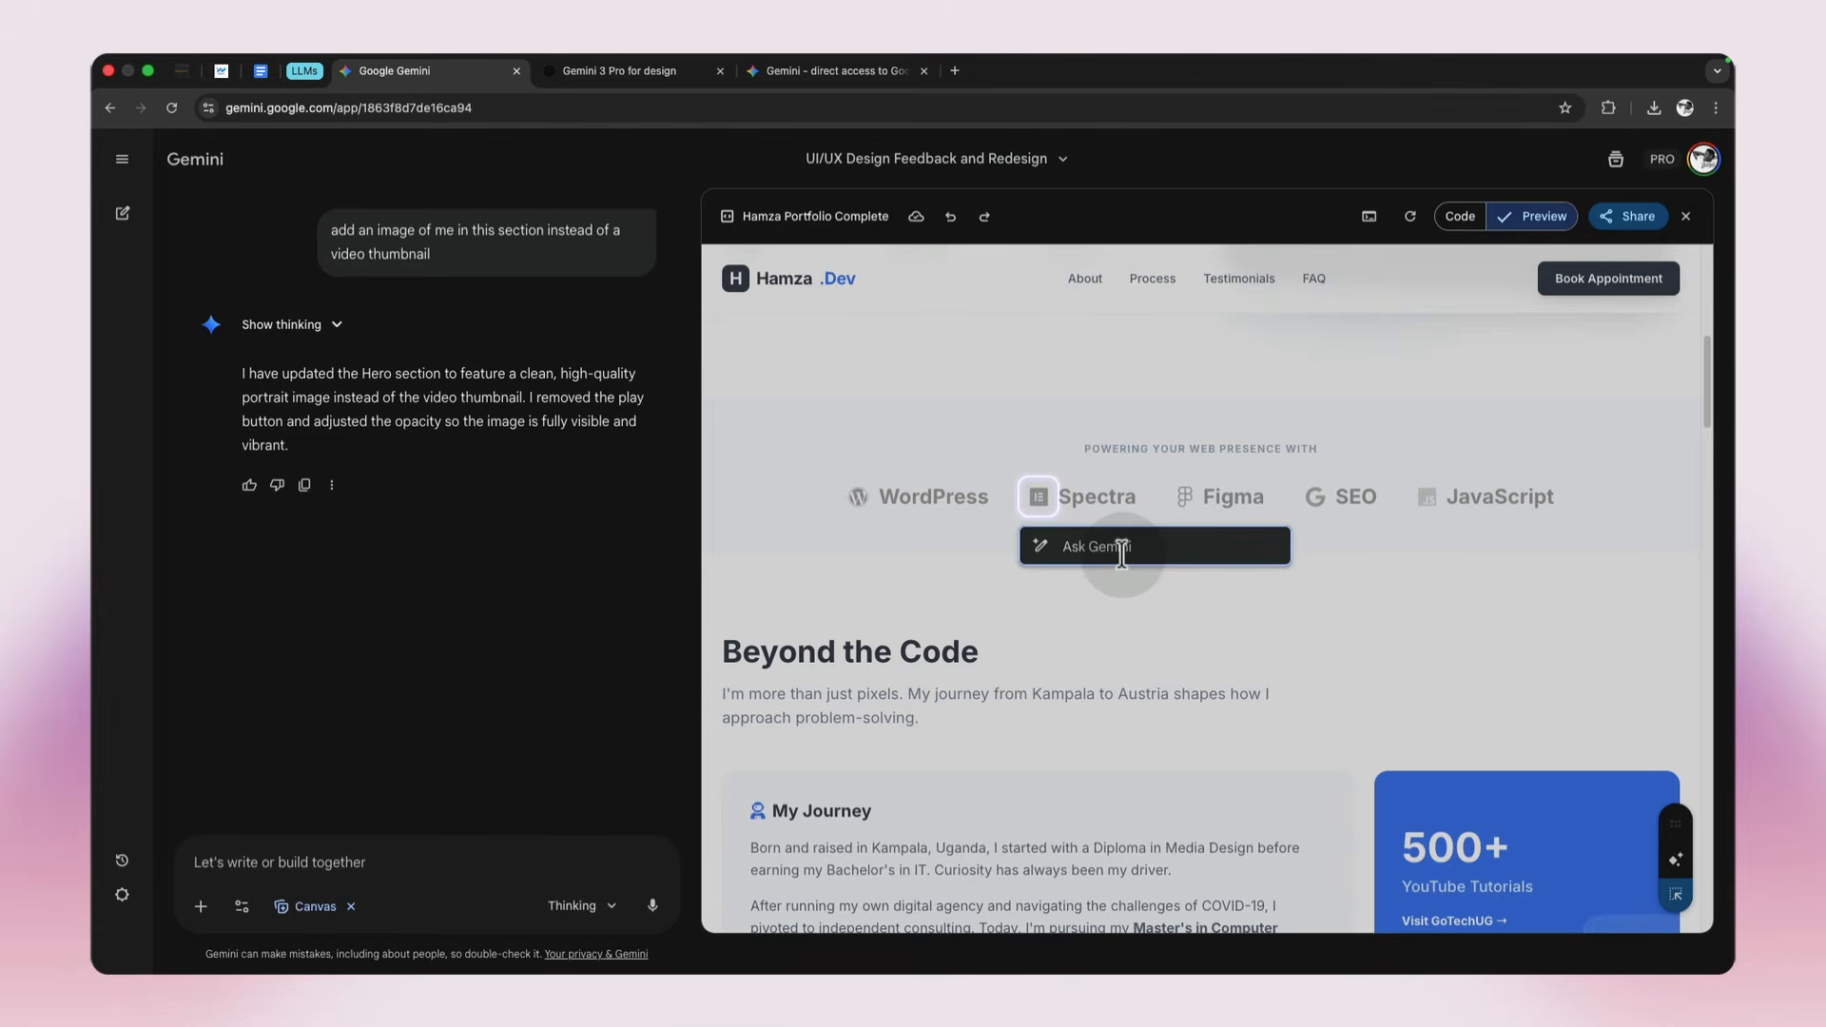
text(T)
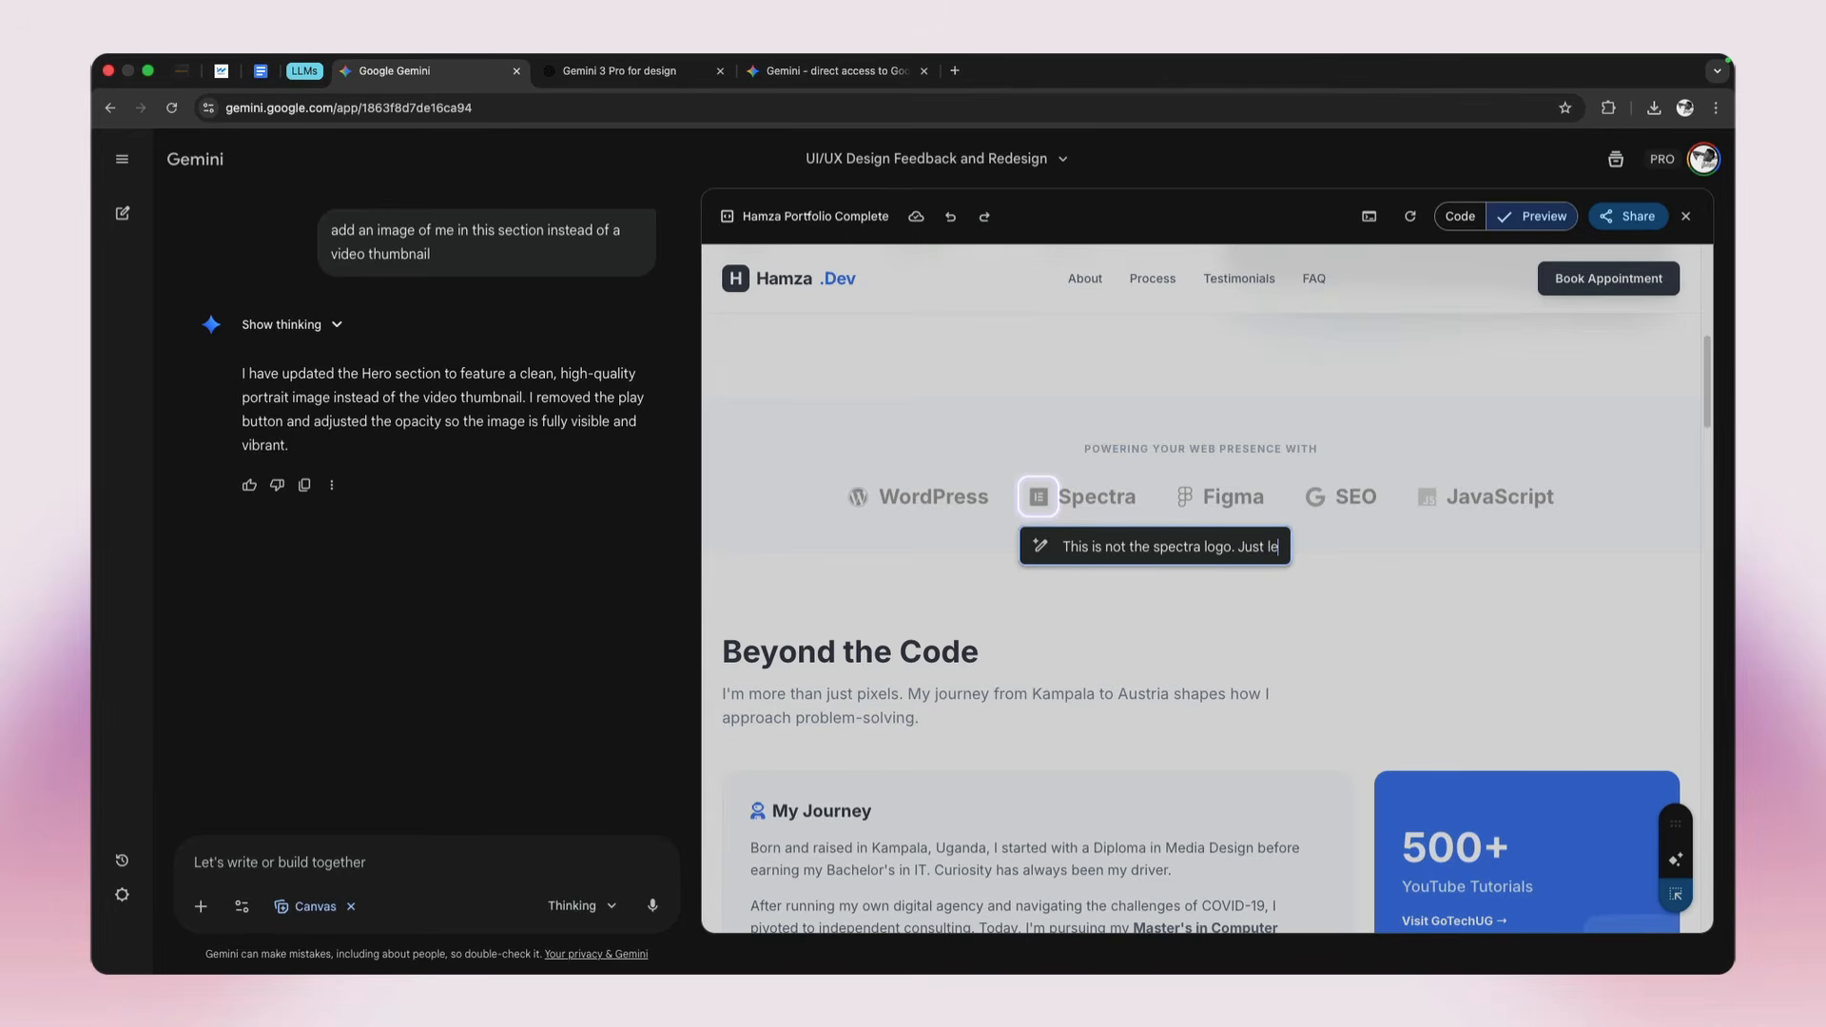
text(e)
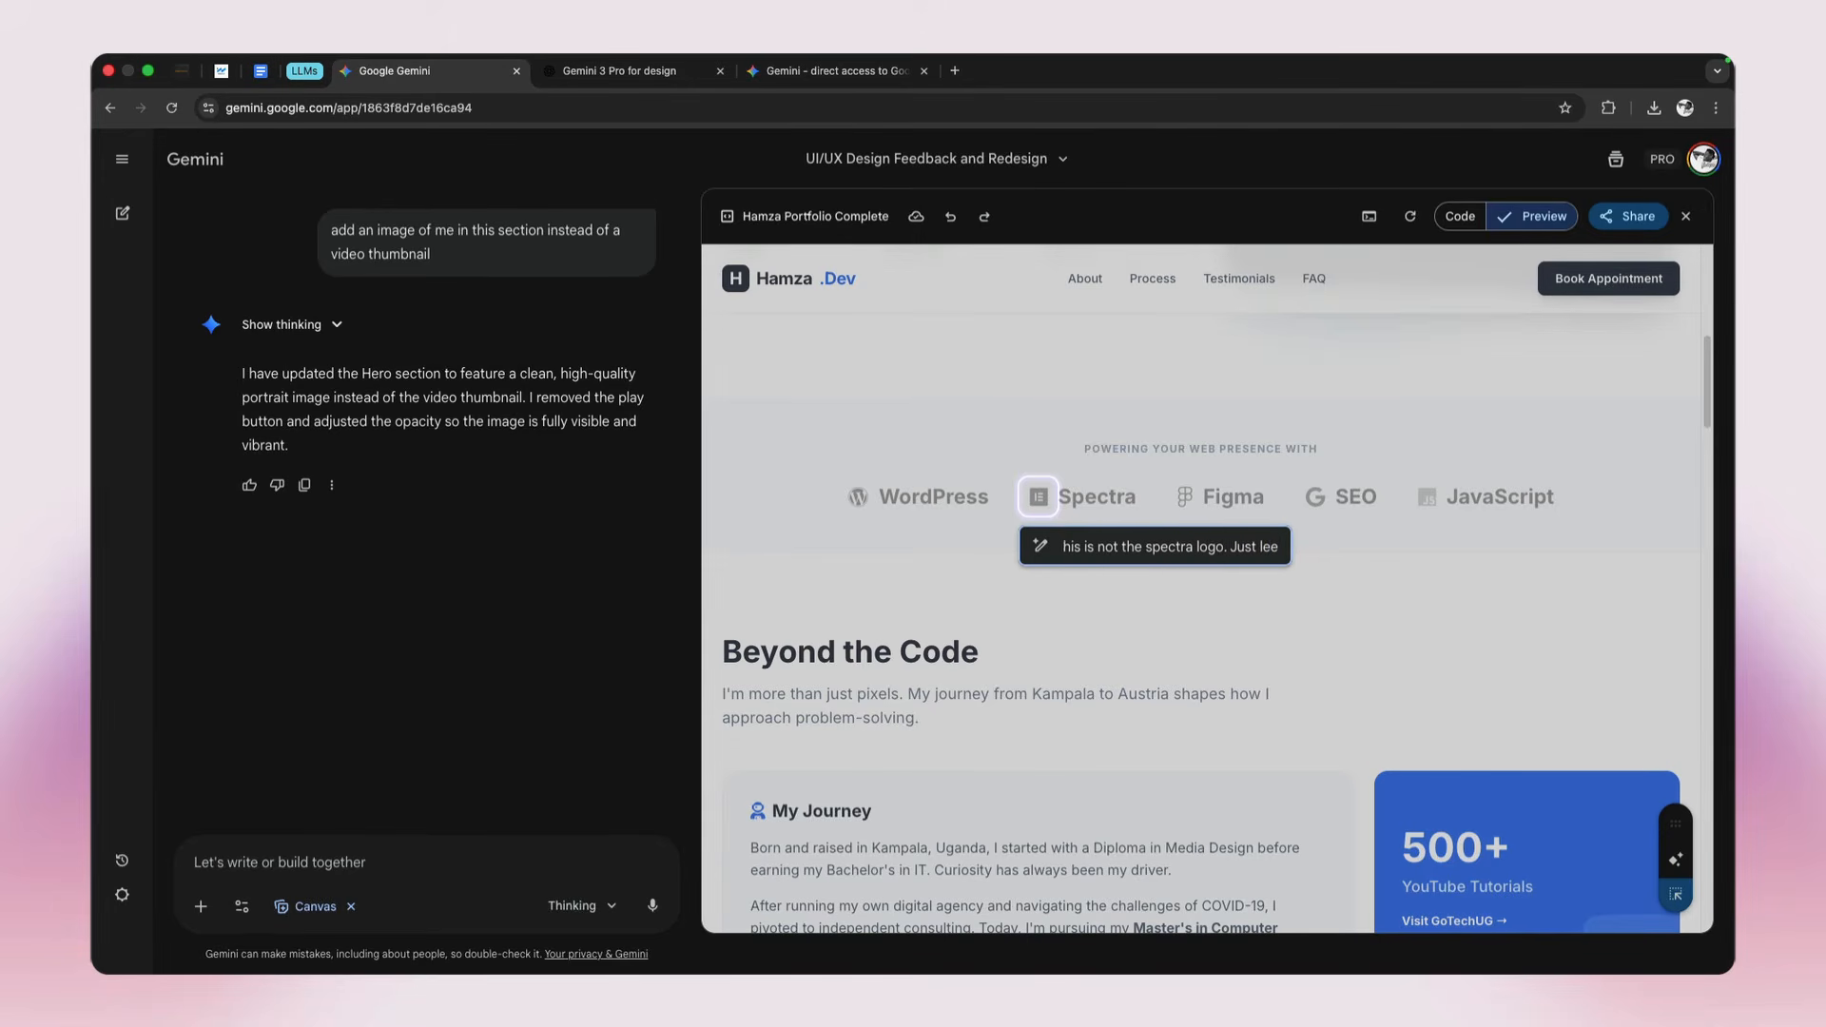
text(ave the word pres)
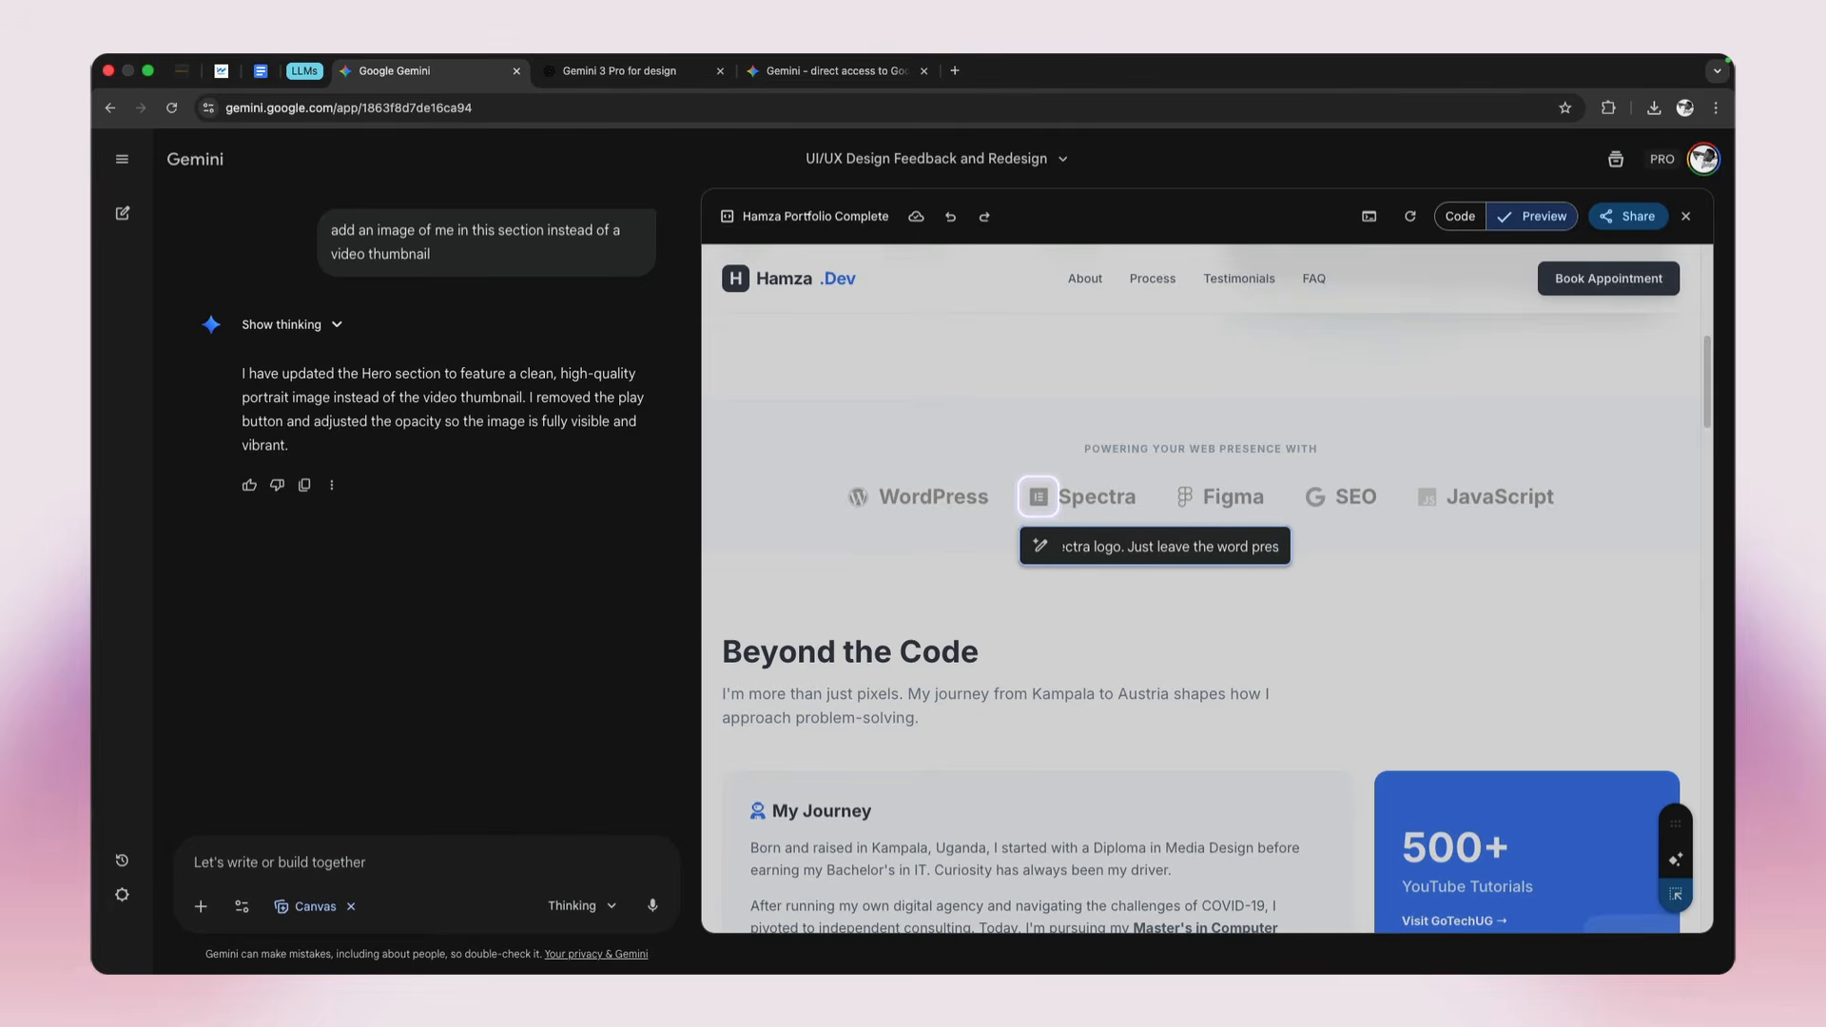
key(Return)
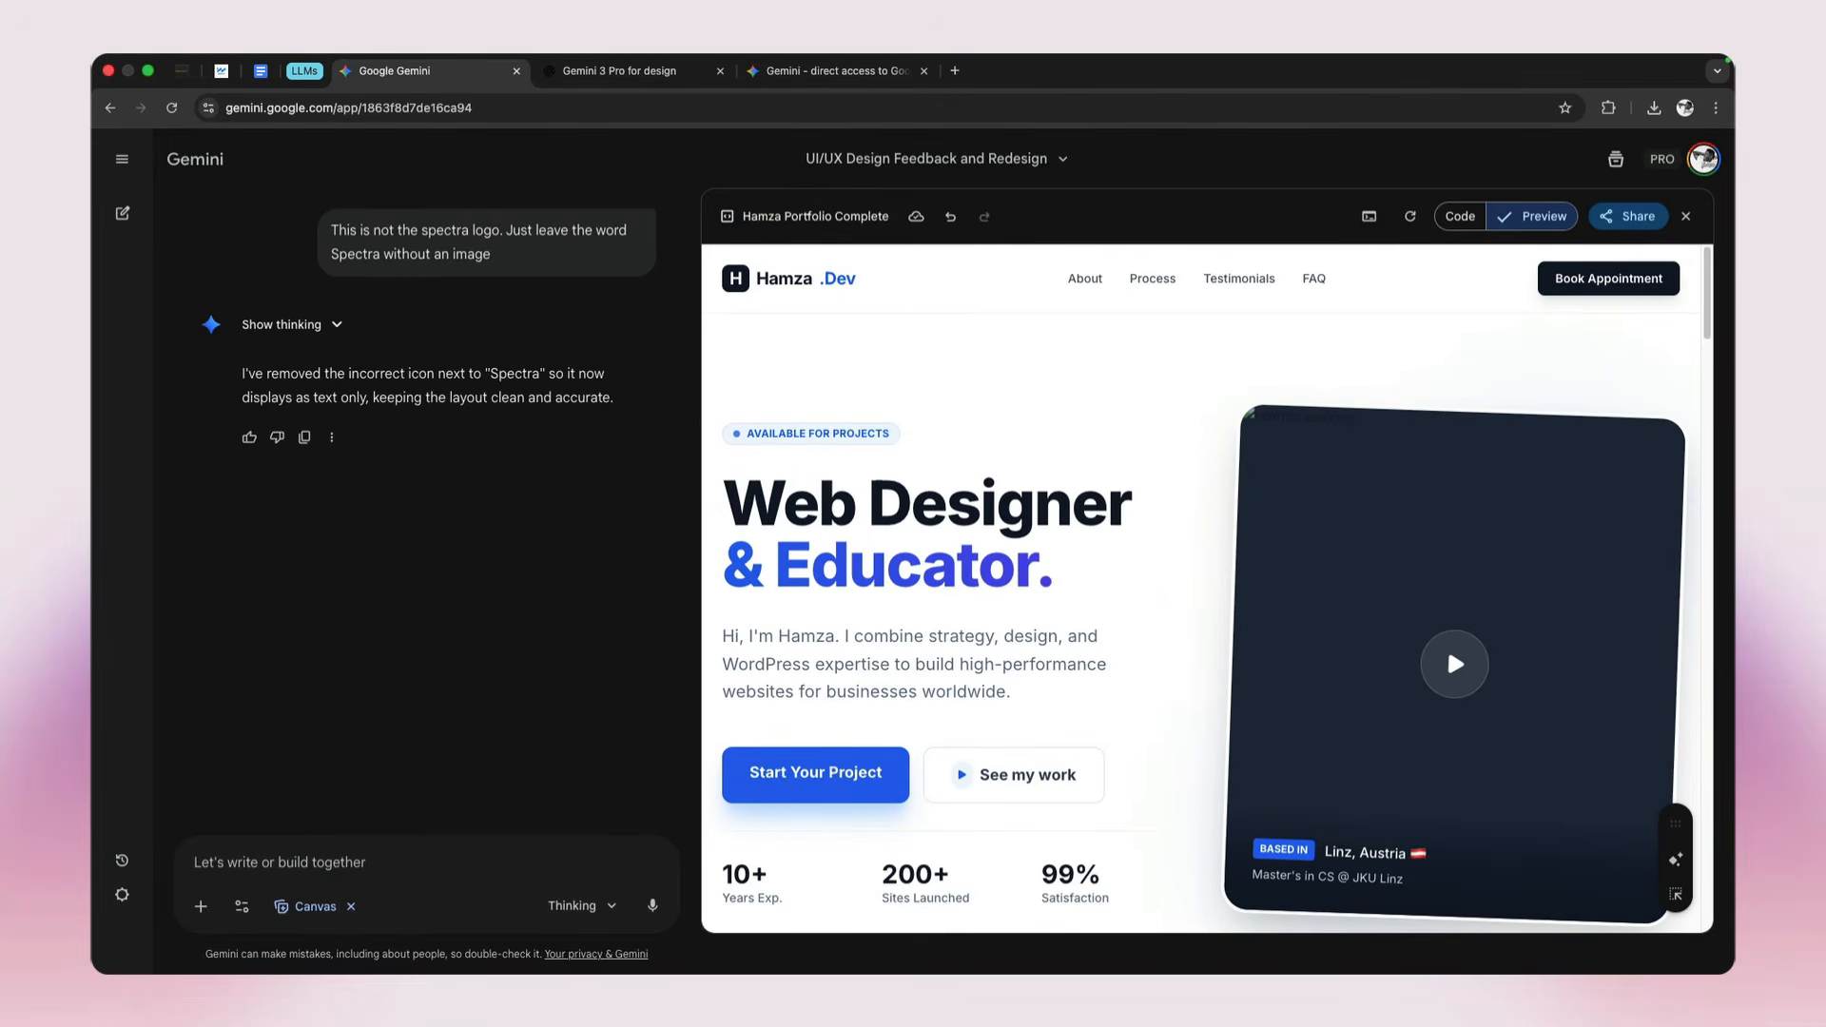
scroll(1173, 623, down, 10)
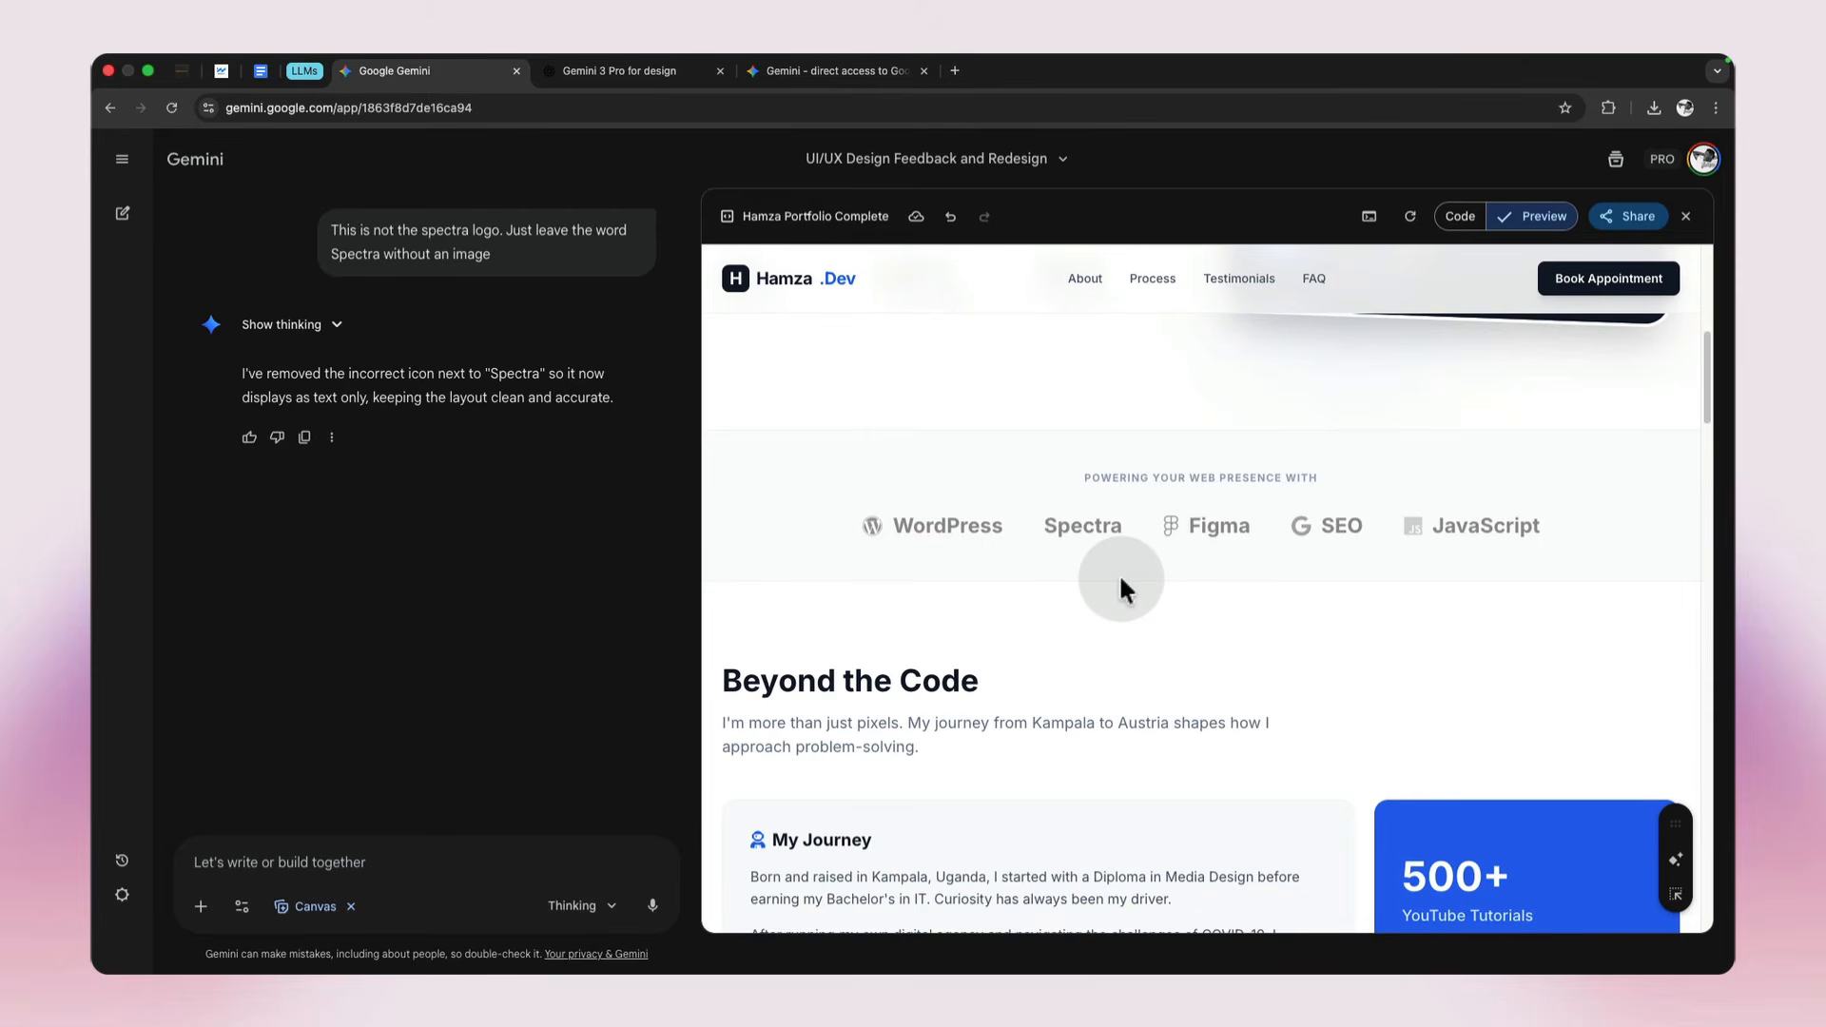
Step: Select the header logo in the preview, attach "hk logo blue.png" and ask Gemini: "Use my logo in this section"
scroll(1121, 583, up, 5)
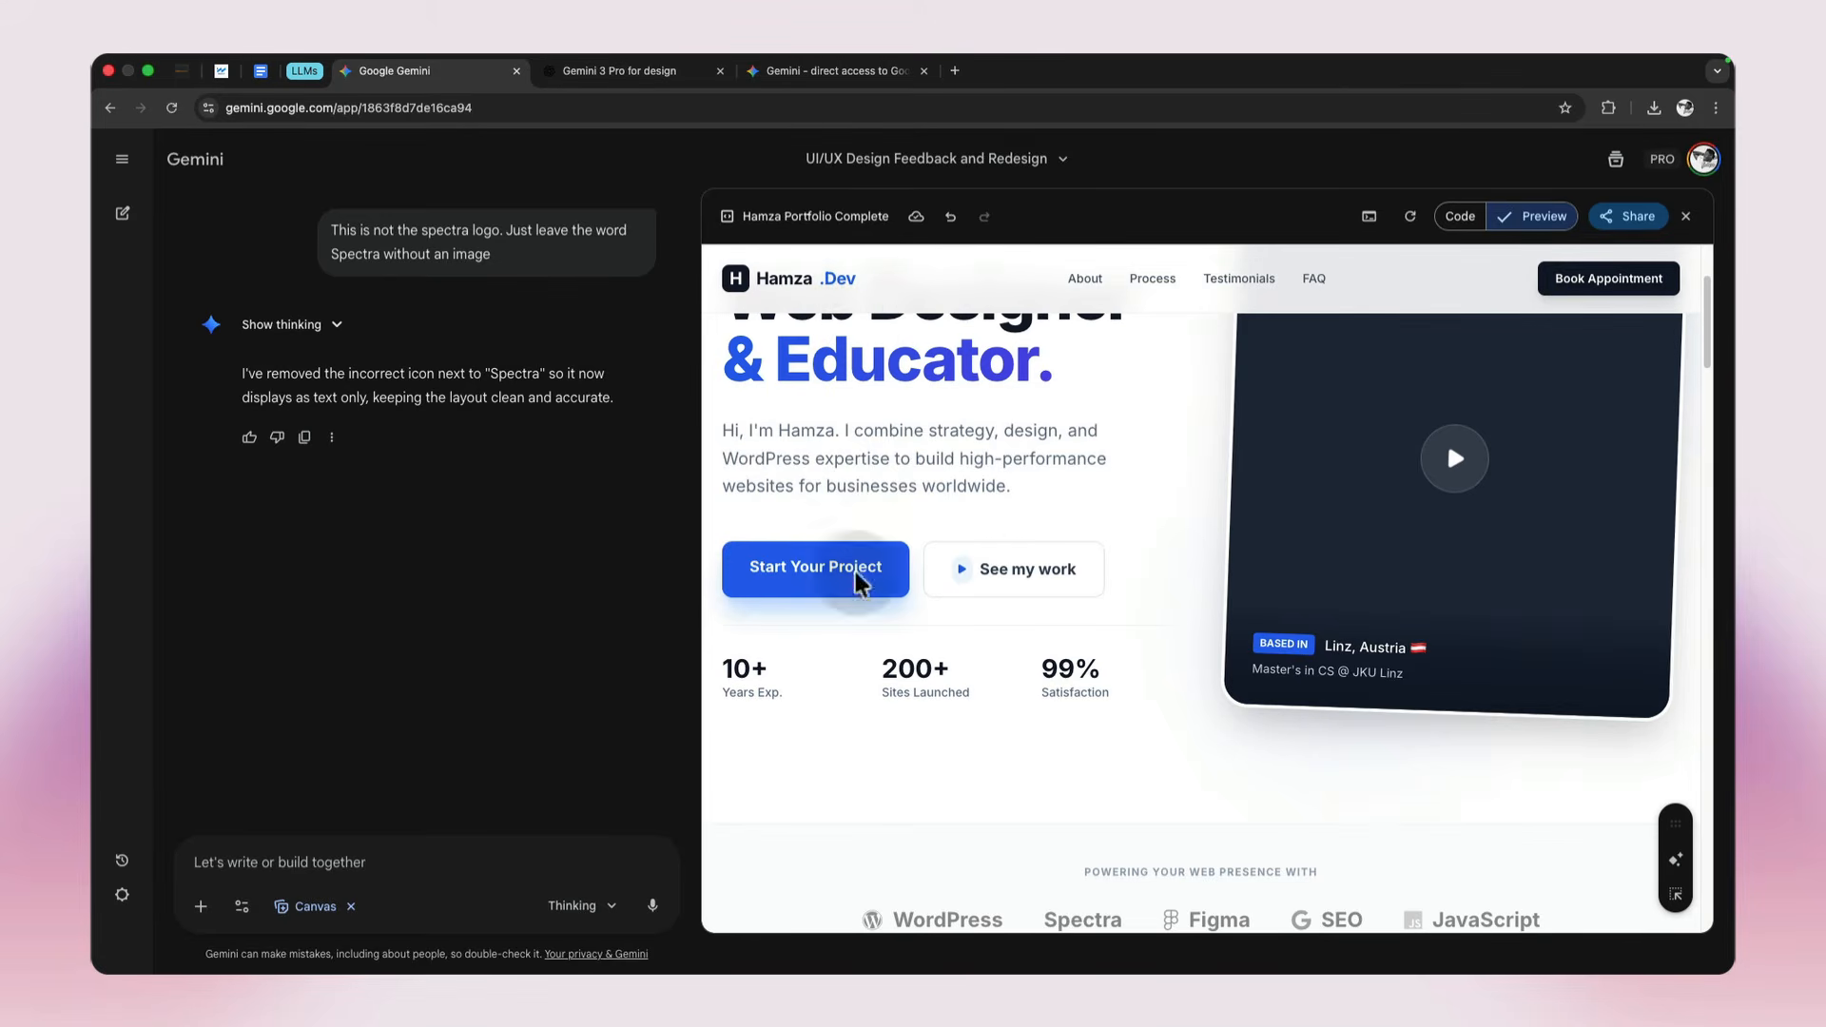
click(1674, 900)
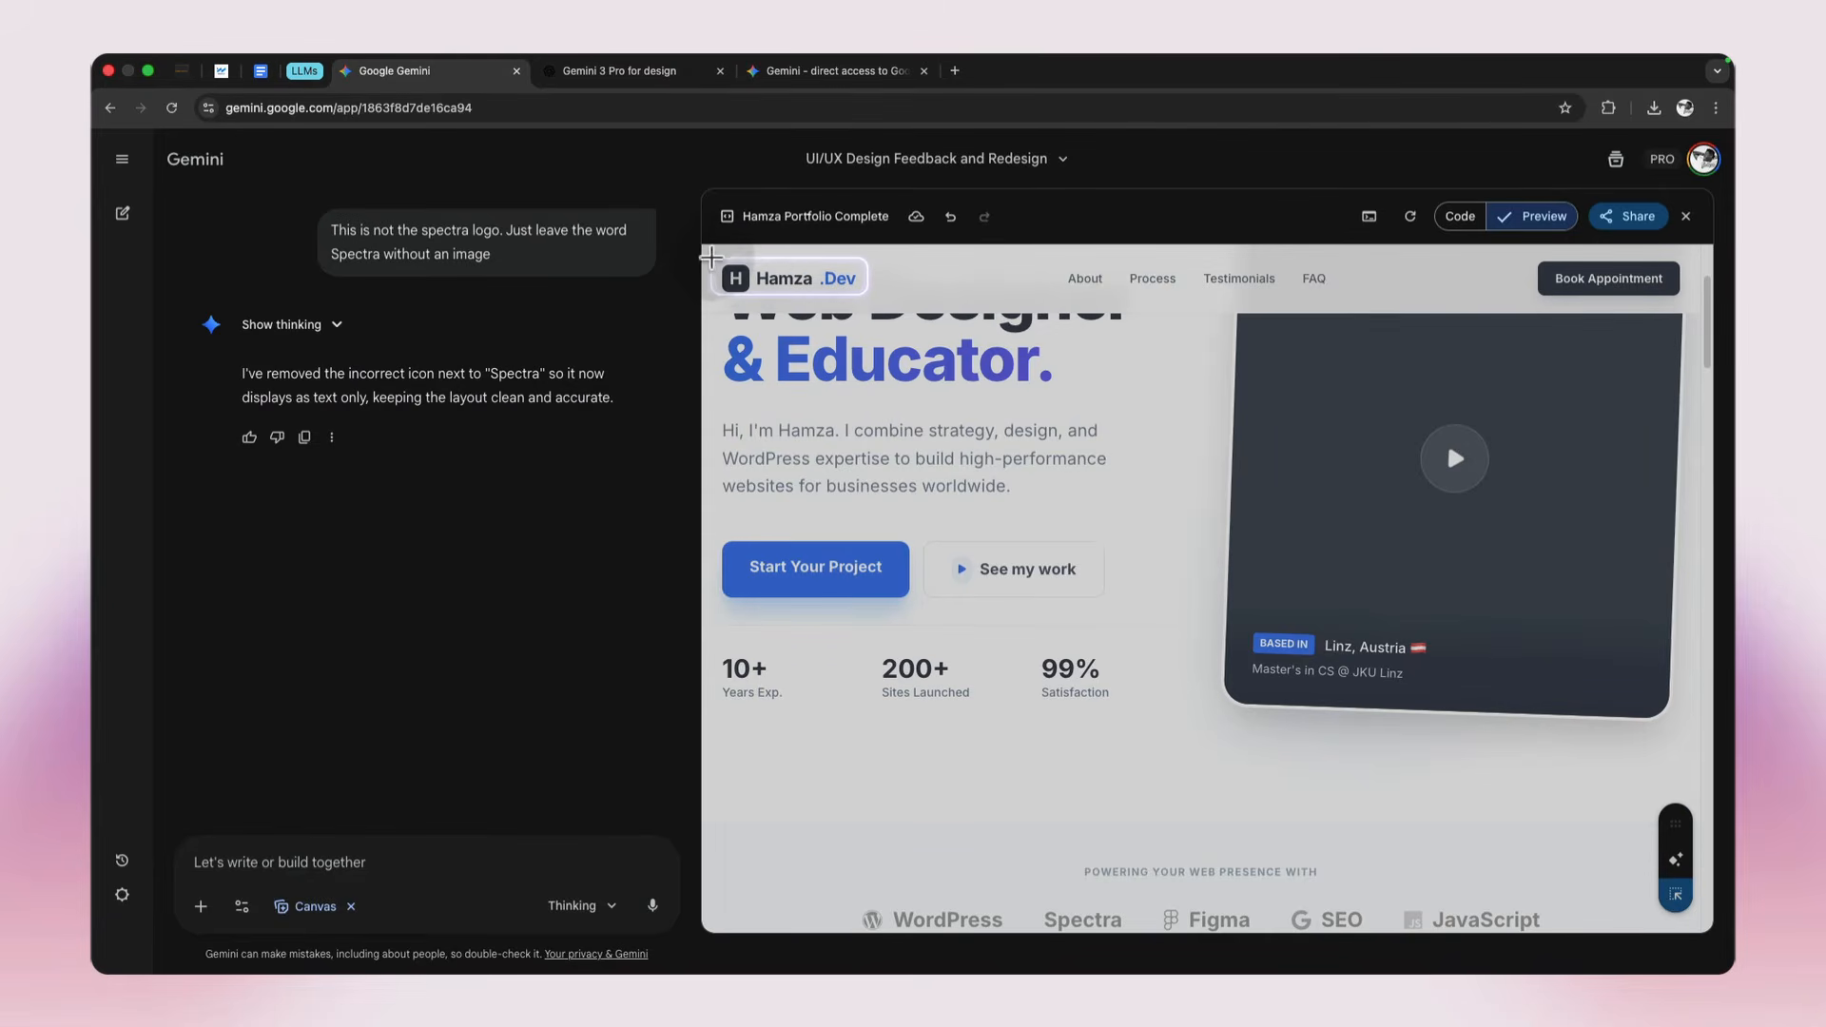
click(728, 276)
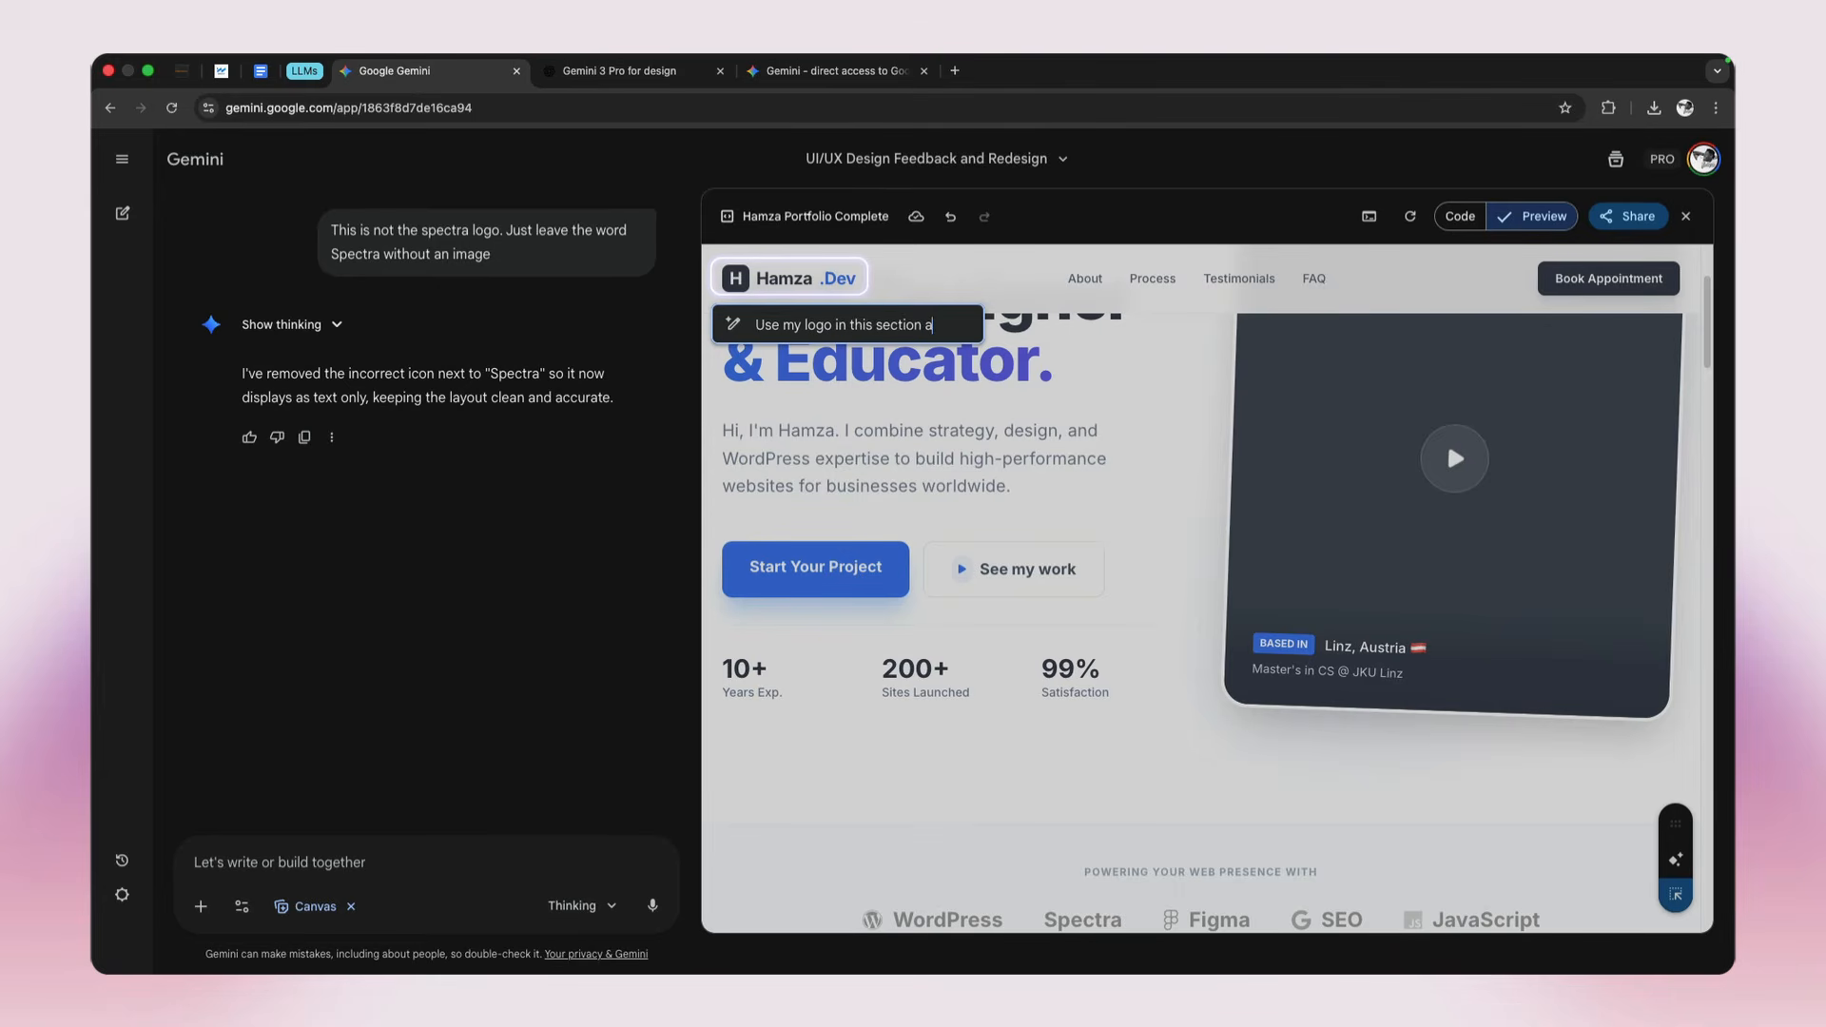
click(200, 906)
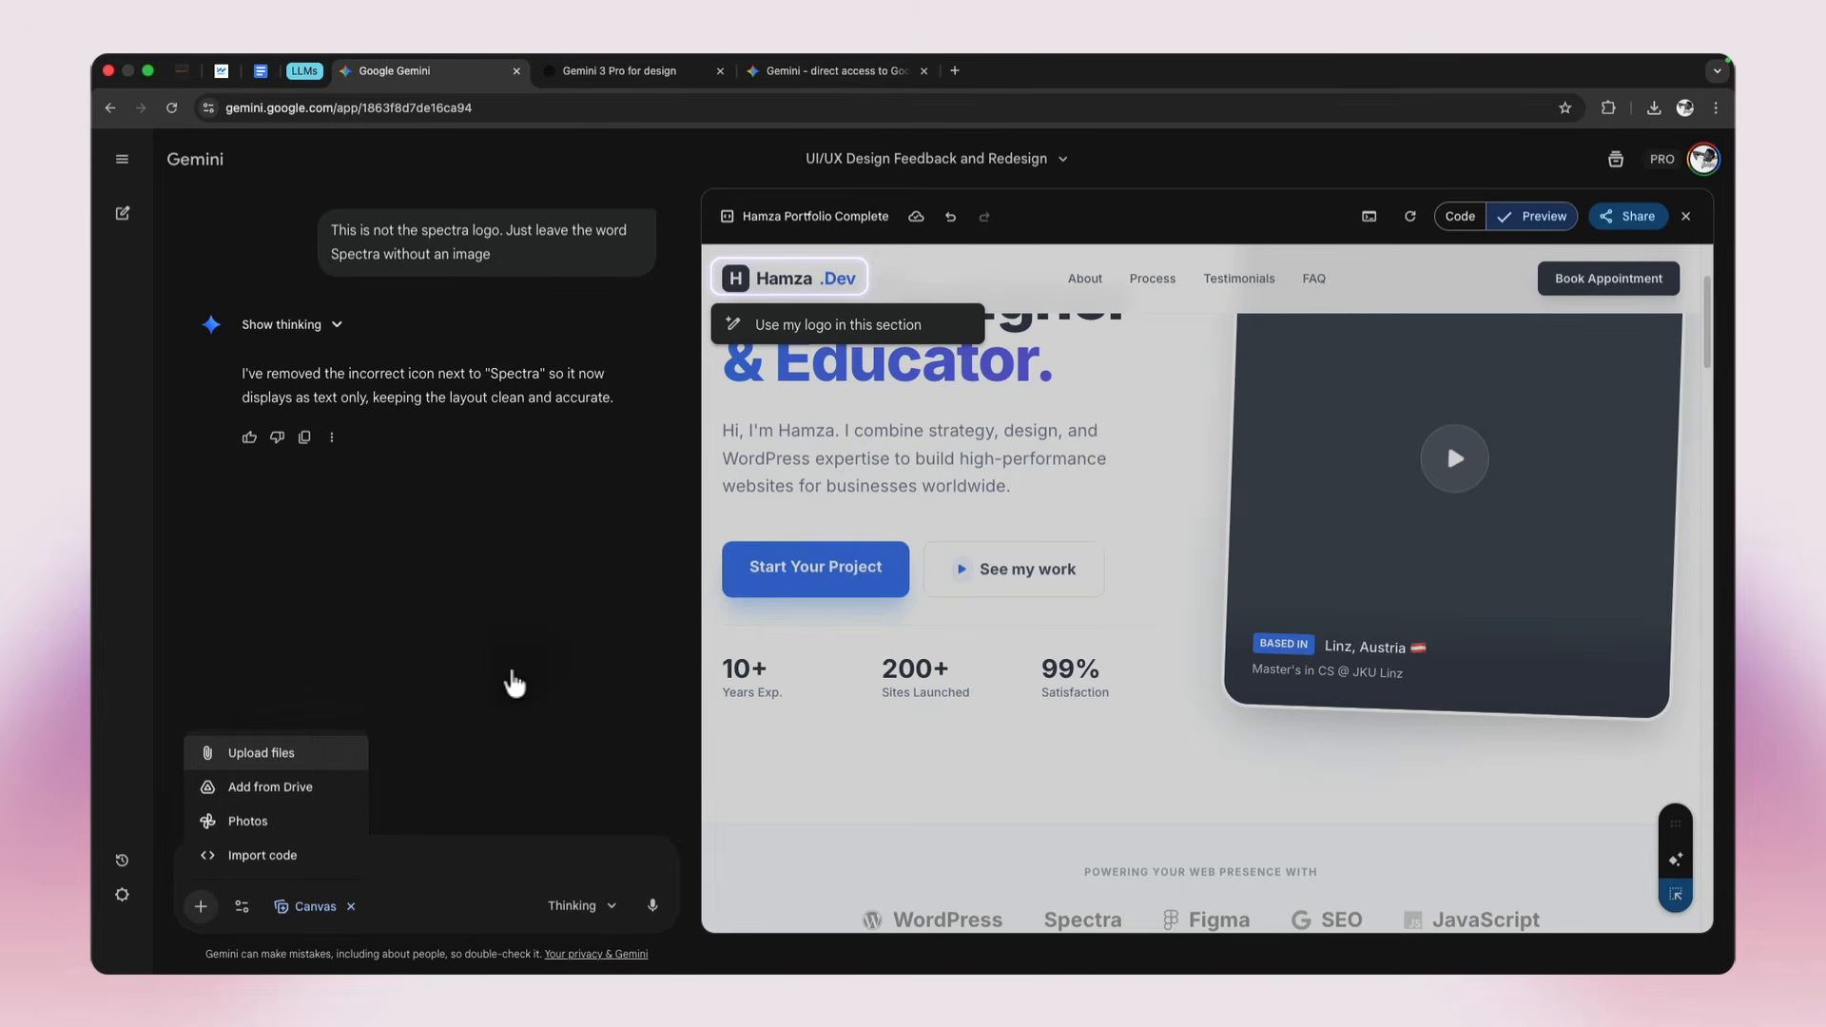
click(272, 756)
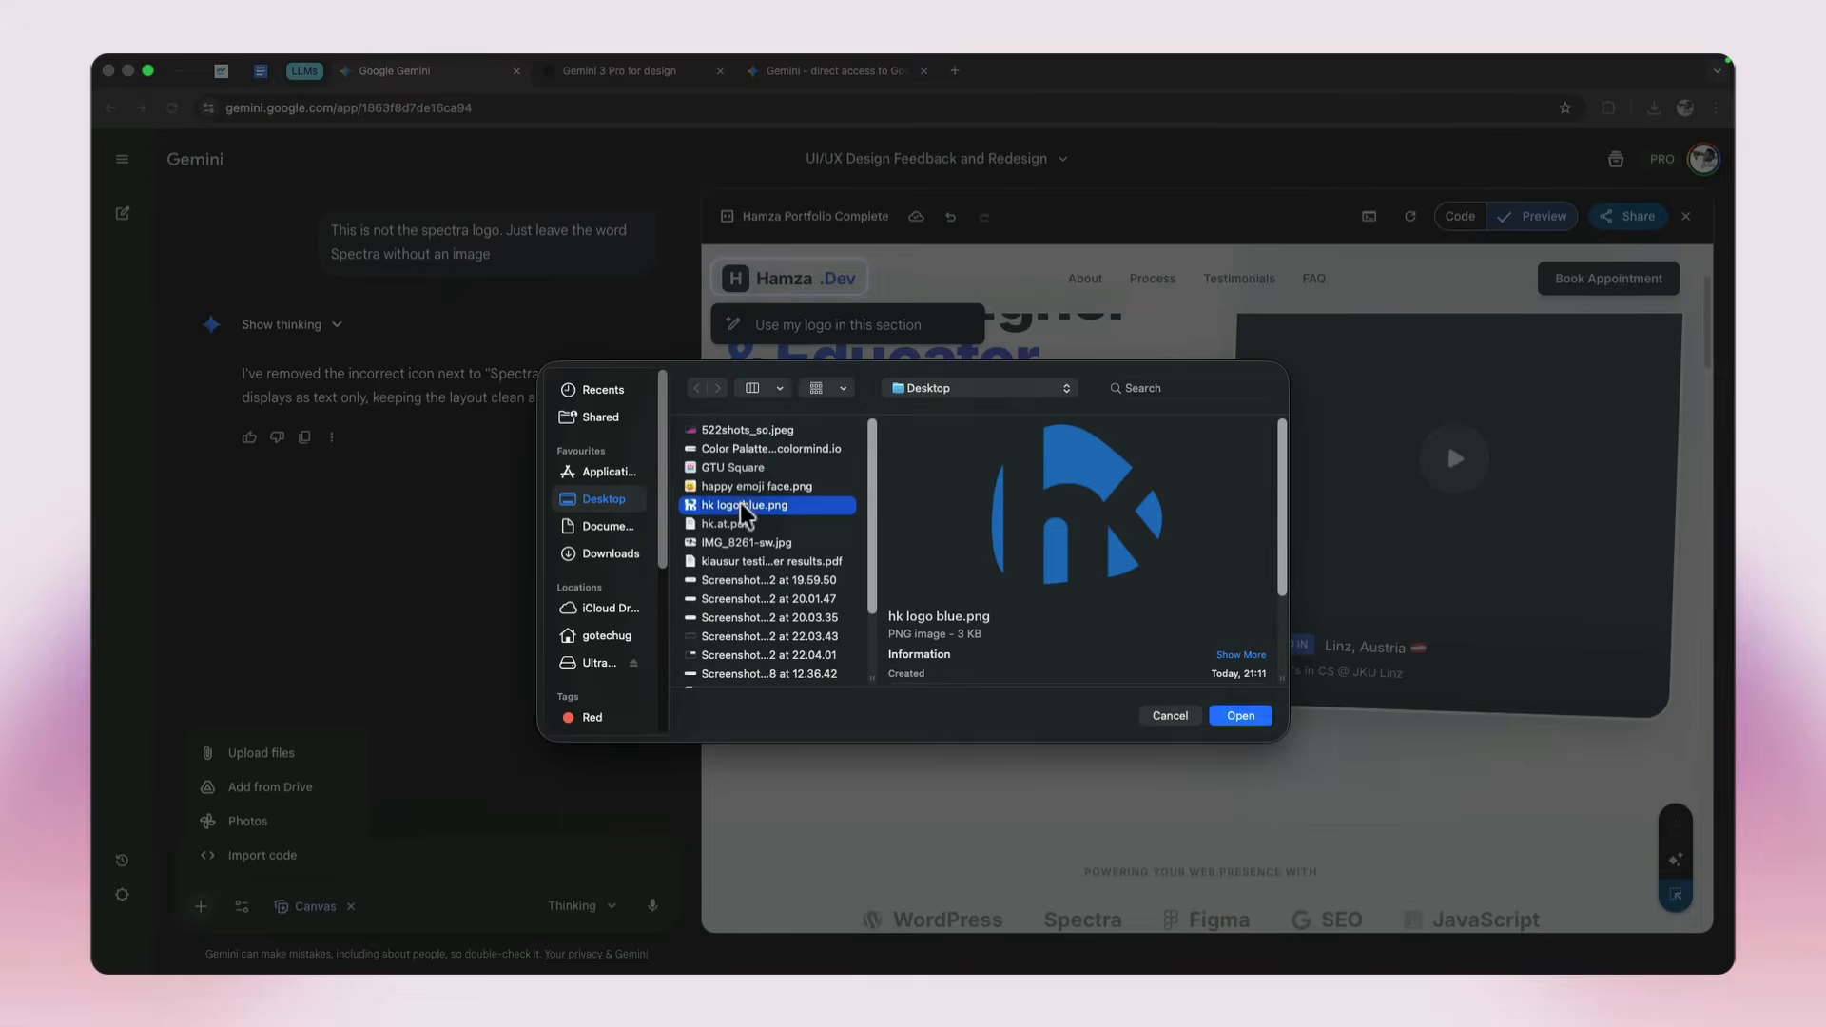
click(1241, 715)
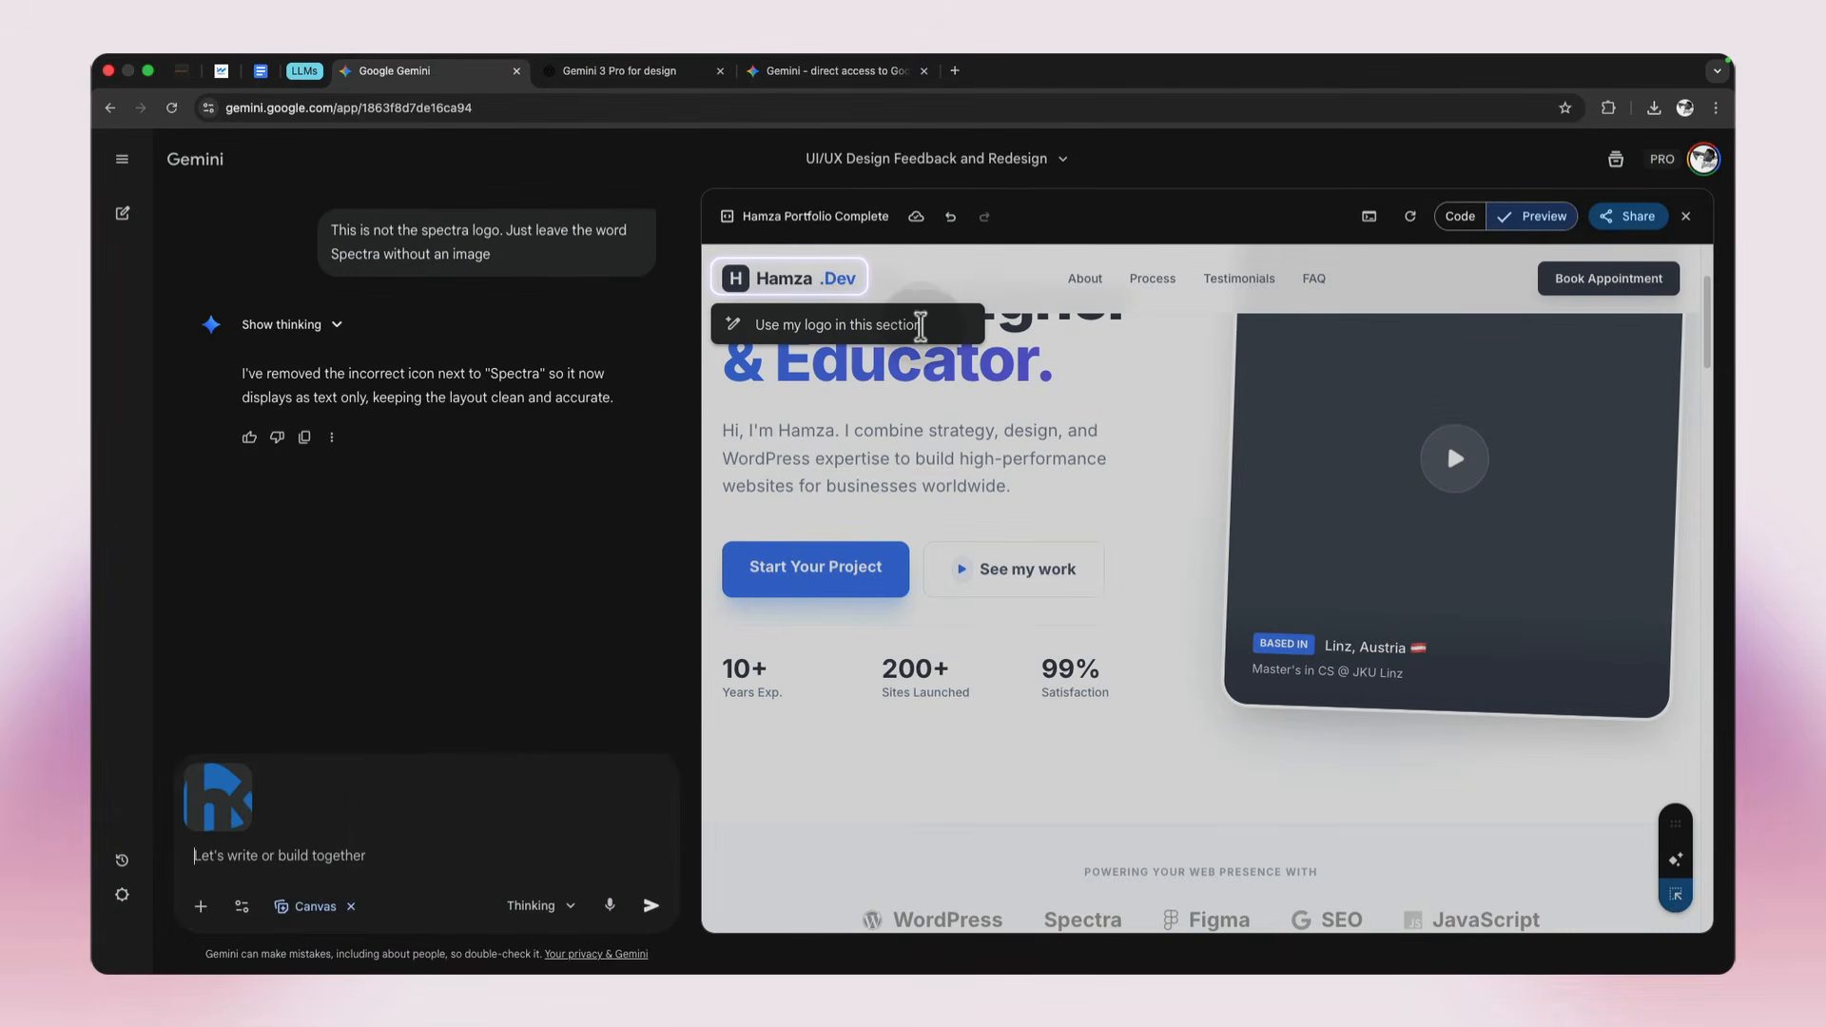
click(921, 329)
key(Return)
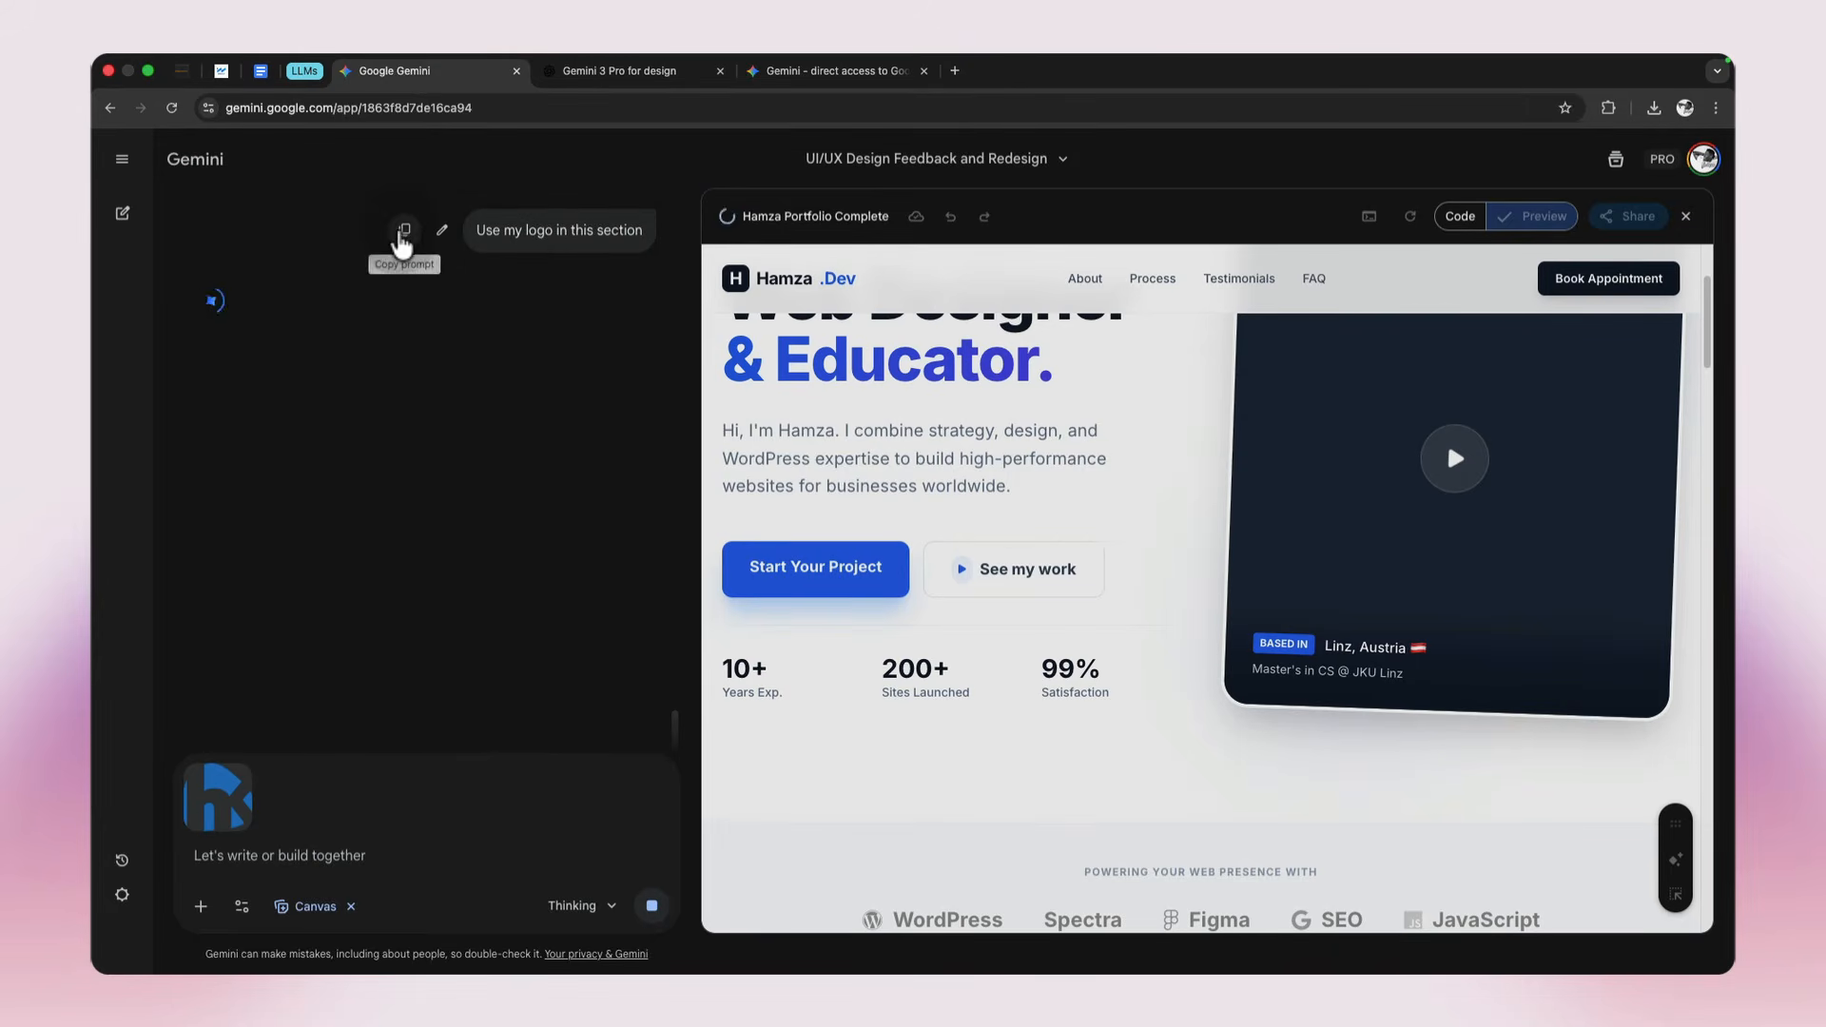
Step: Stop the response and send the attached logo image from the chat with the prompt "This as my logo in the logo section"
click(404, 231)
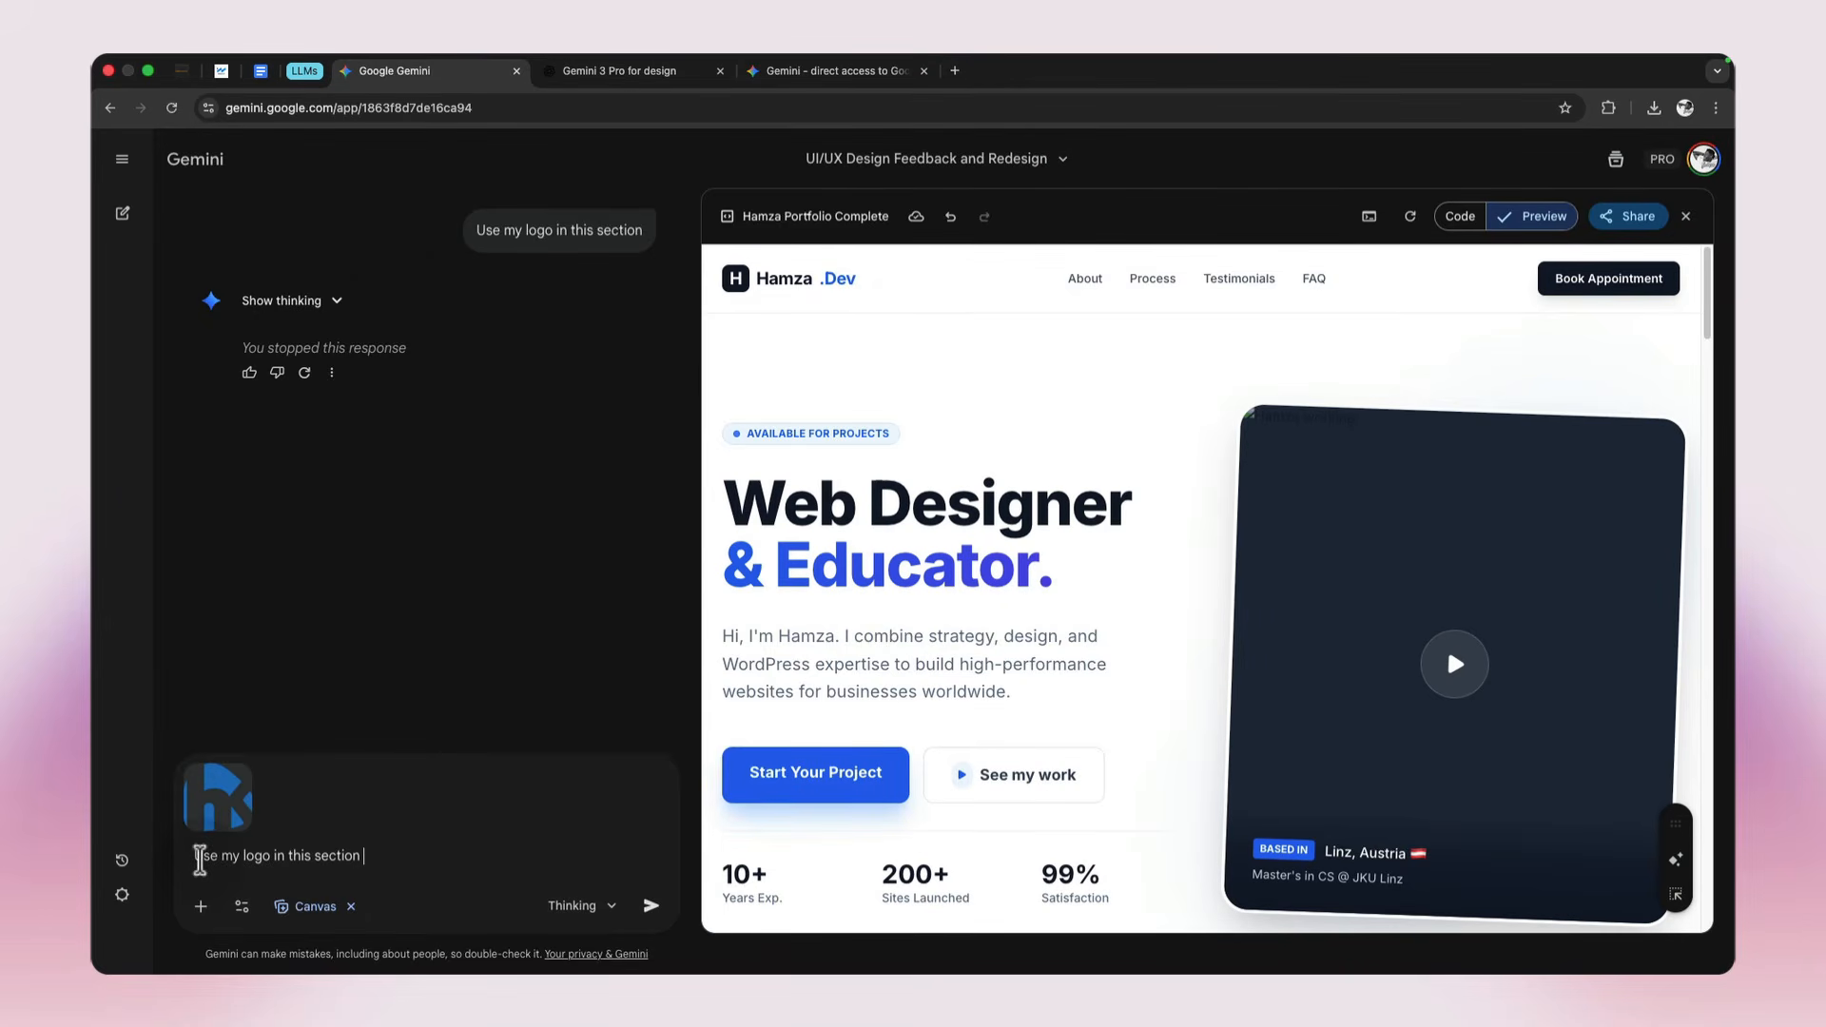
click(195, 857)
text(her)
key(BackSpace)
key(BackSpace)
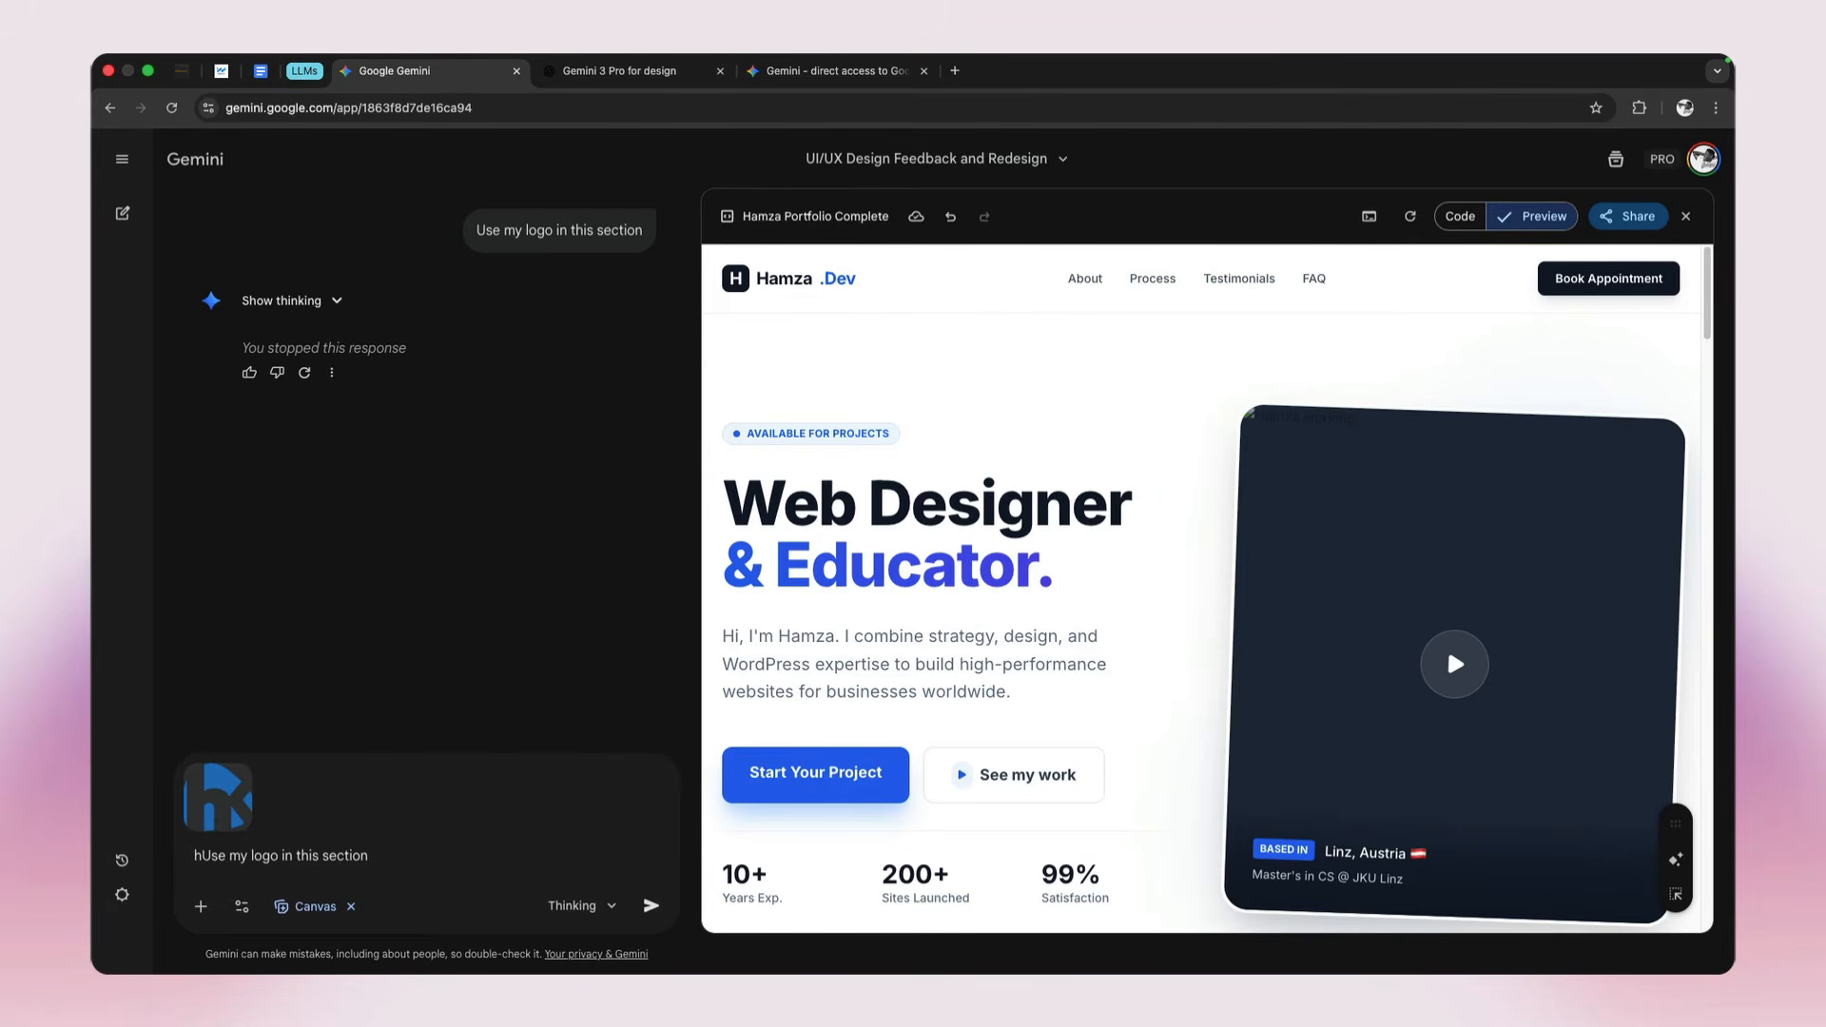
key(BackSpace)
text(This as )
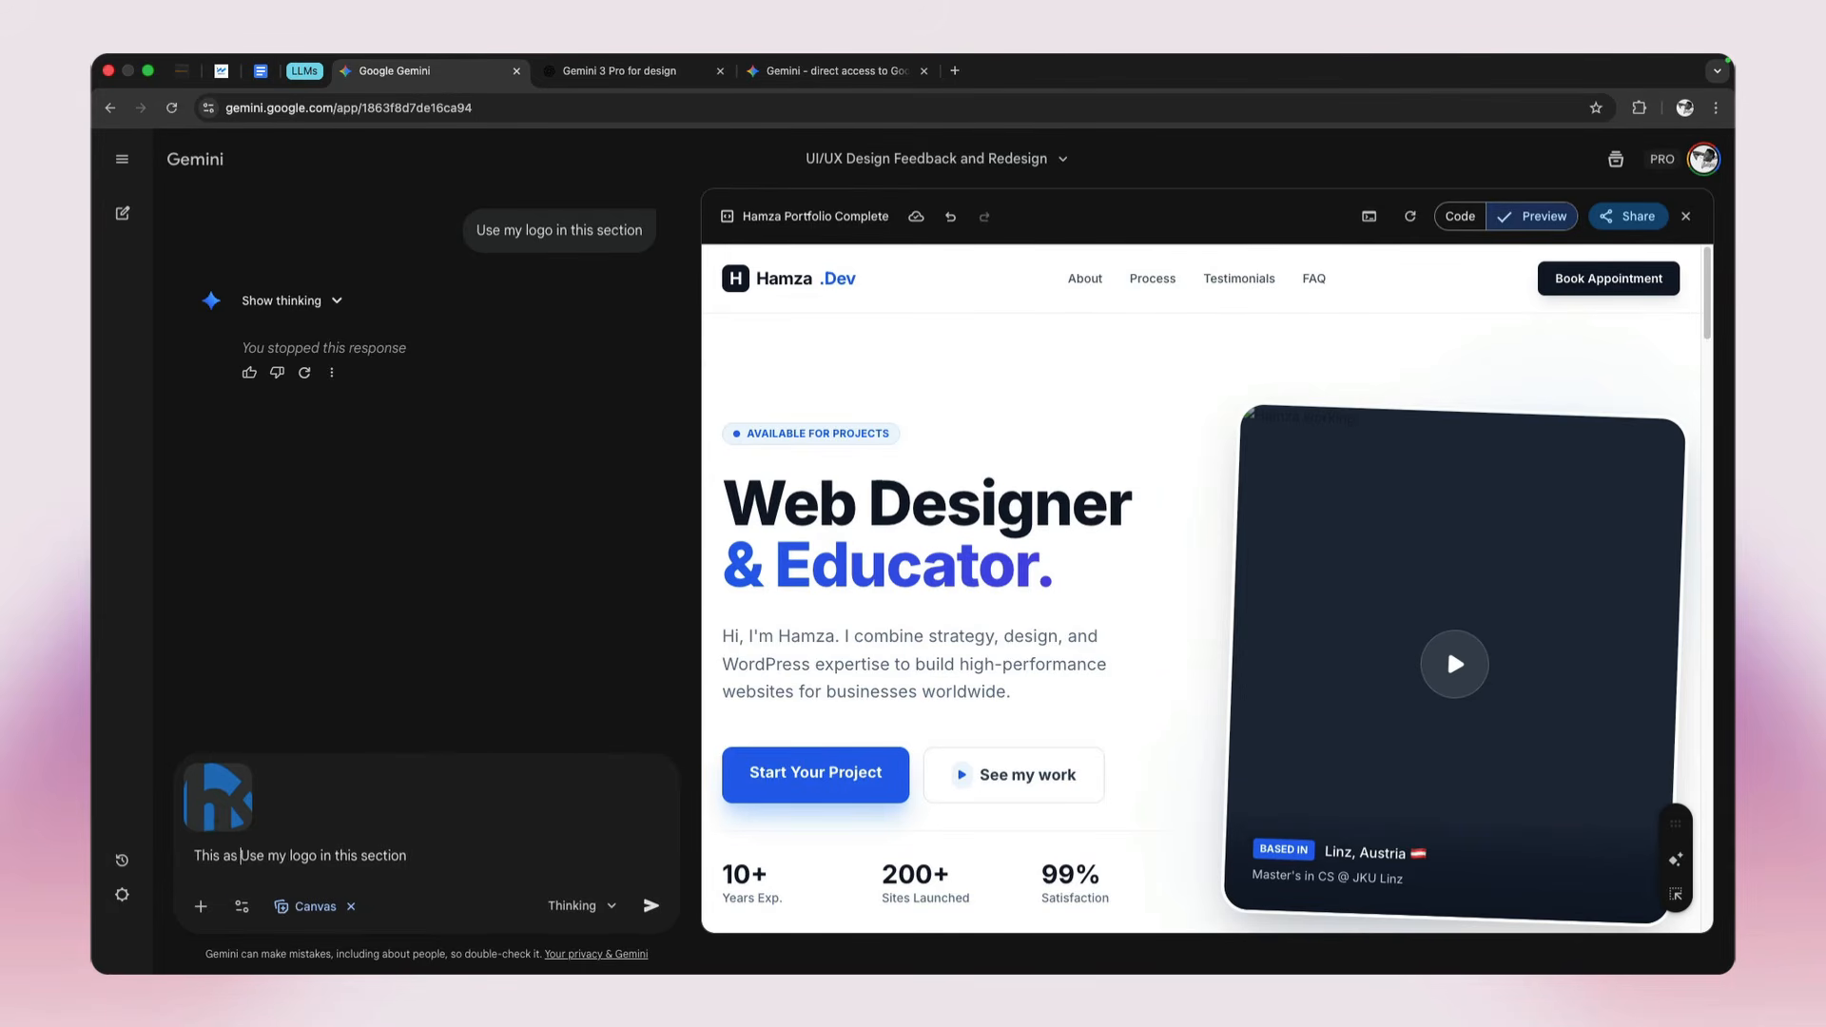
text(my logo in the)
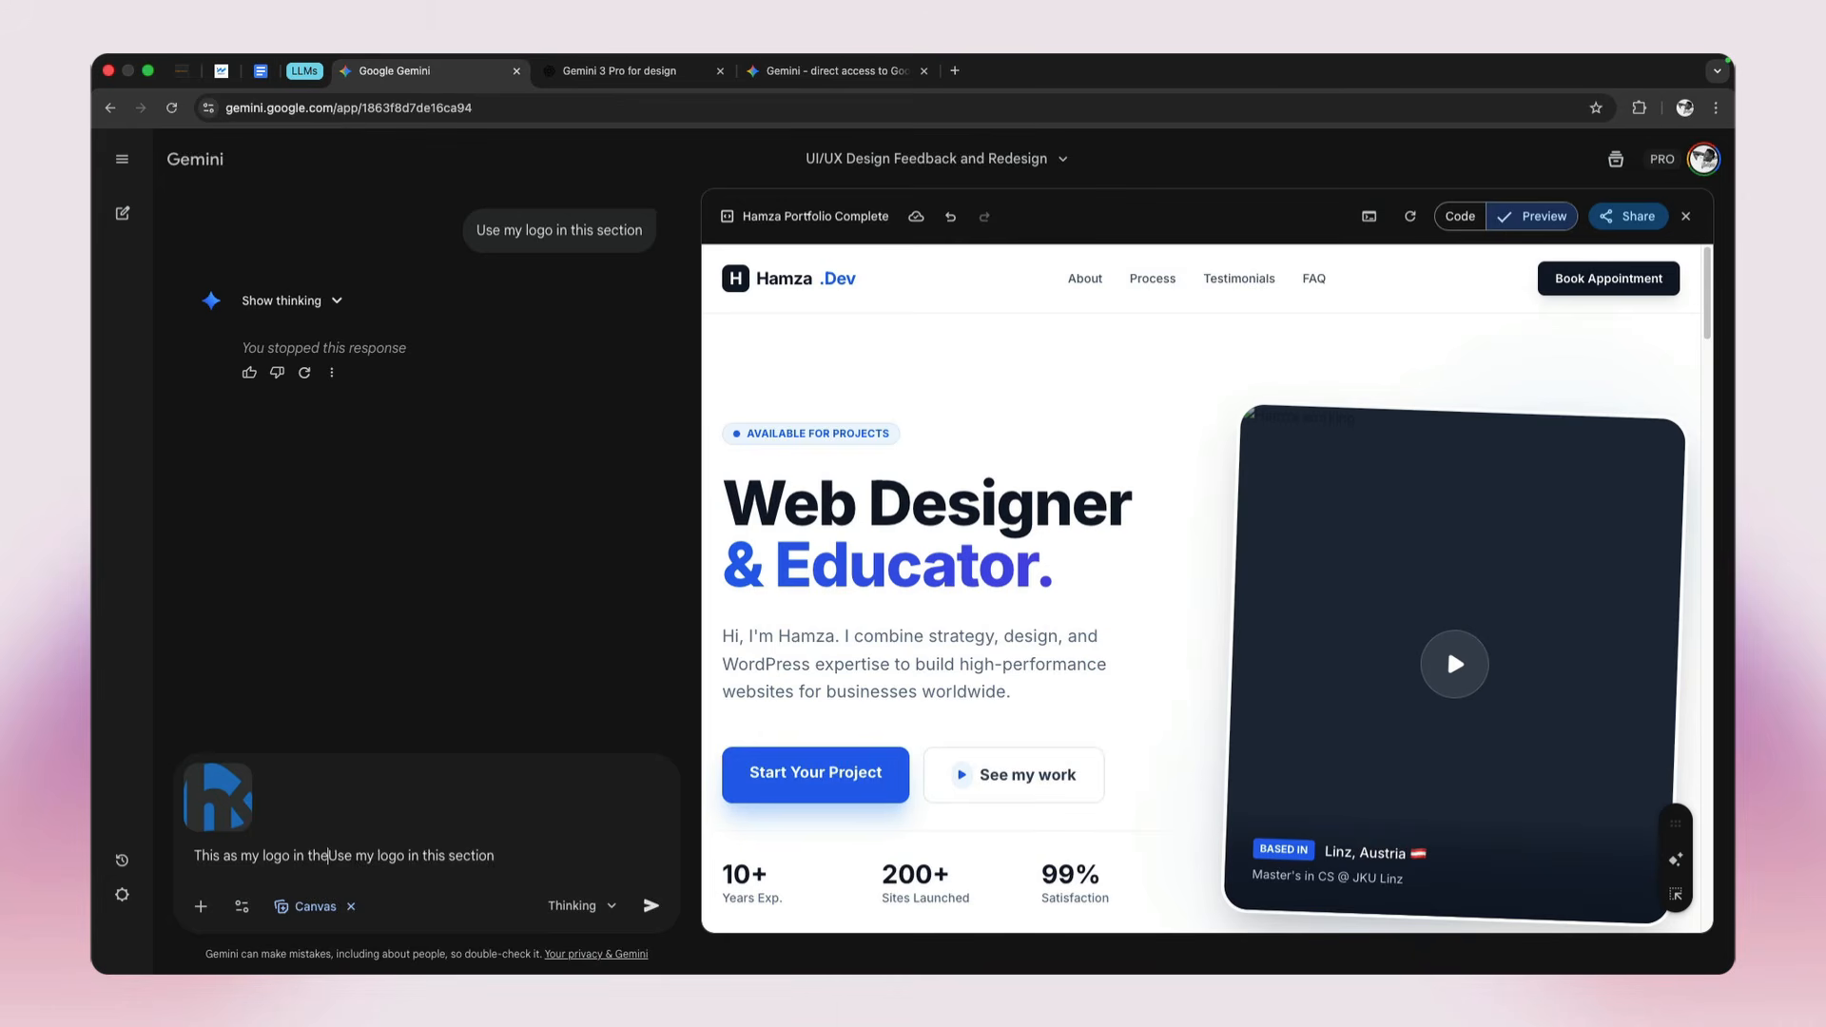
text( logo s)
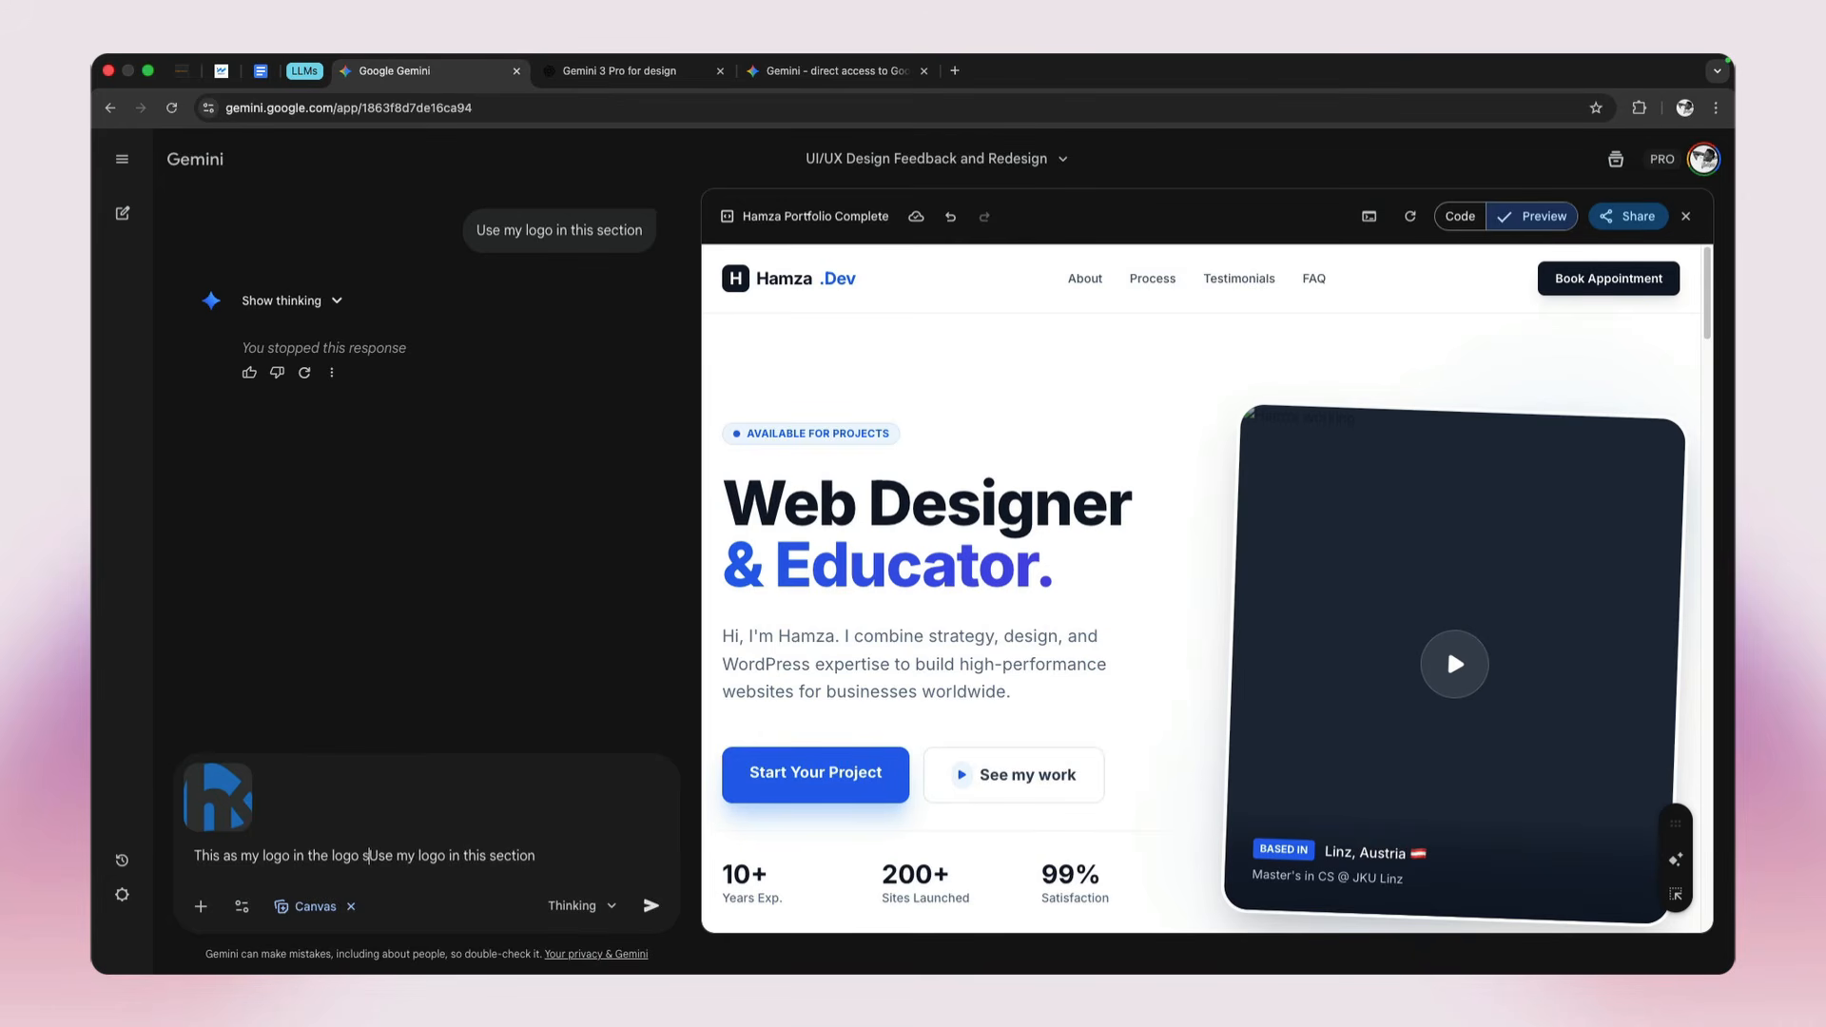
text(ection)
key(shift+End)
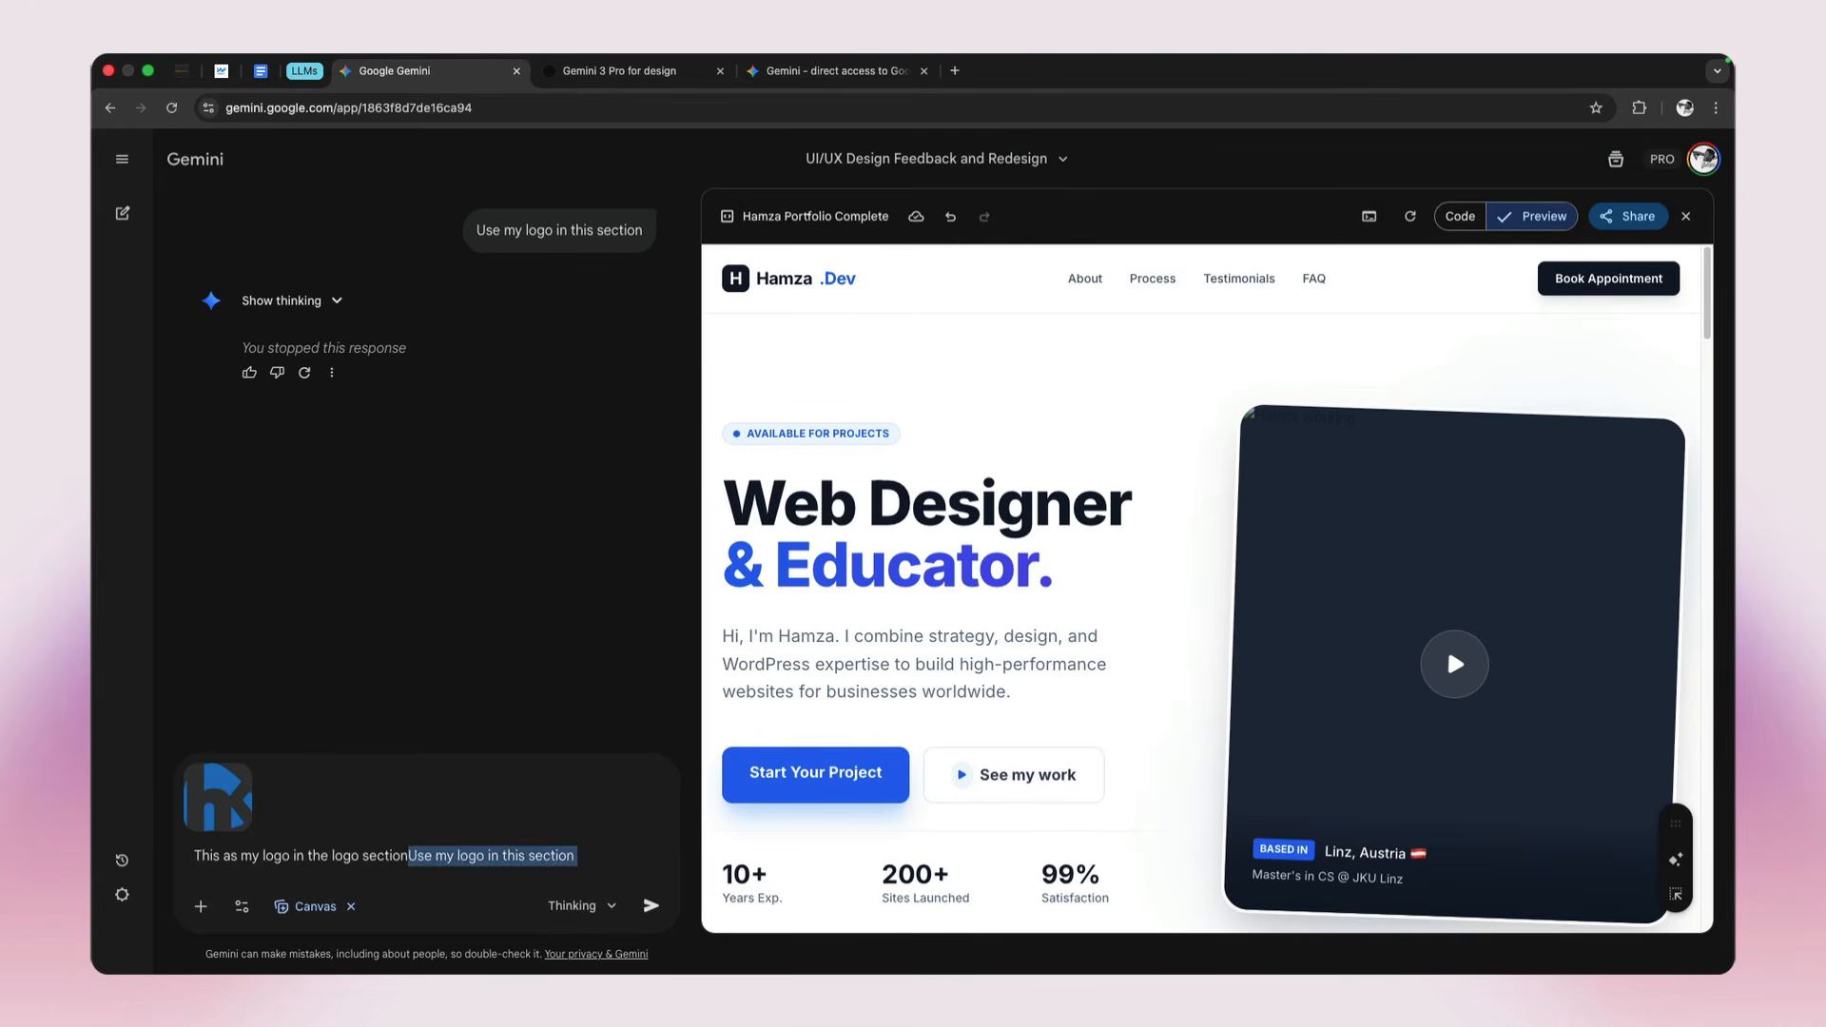
key(BackSpace)
key(Return)
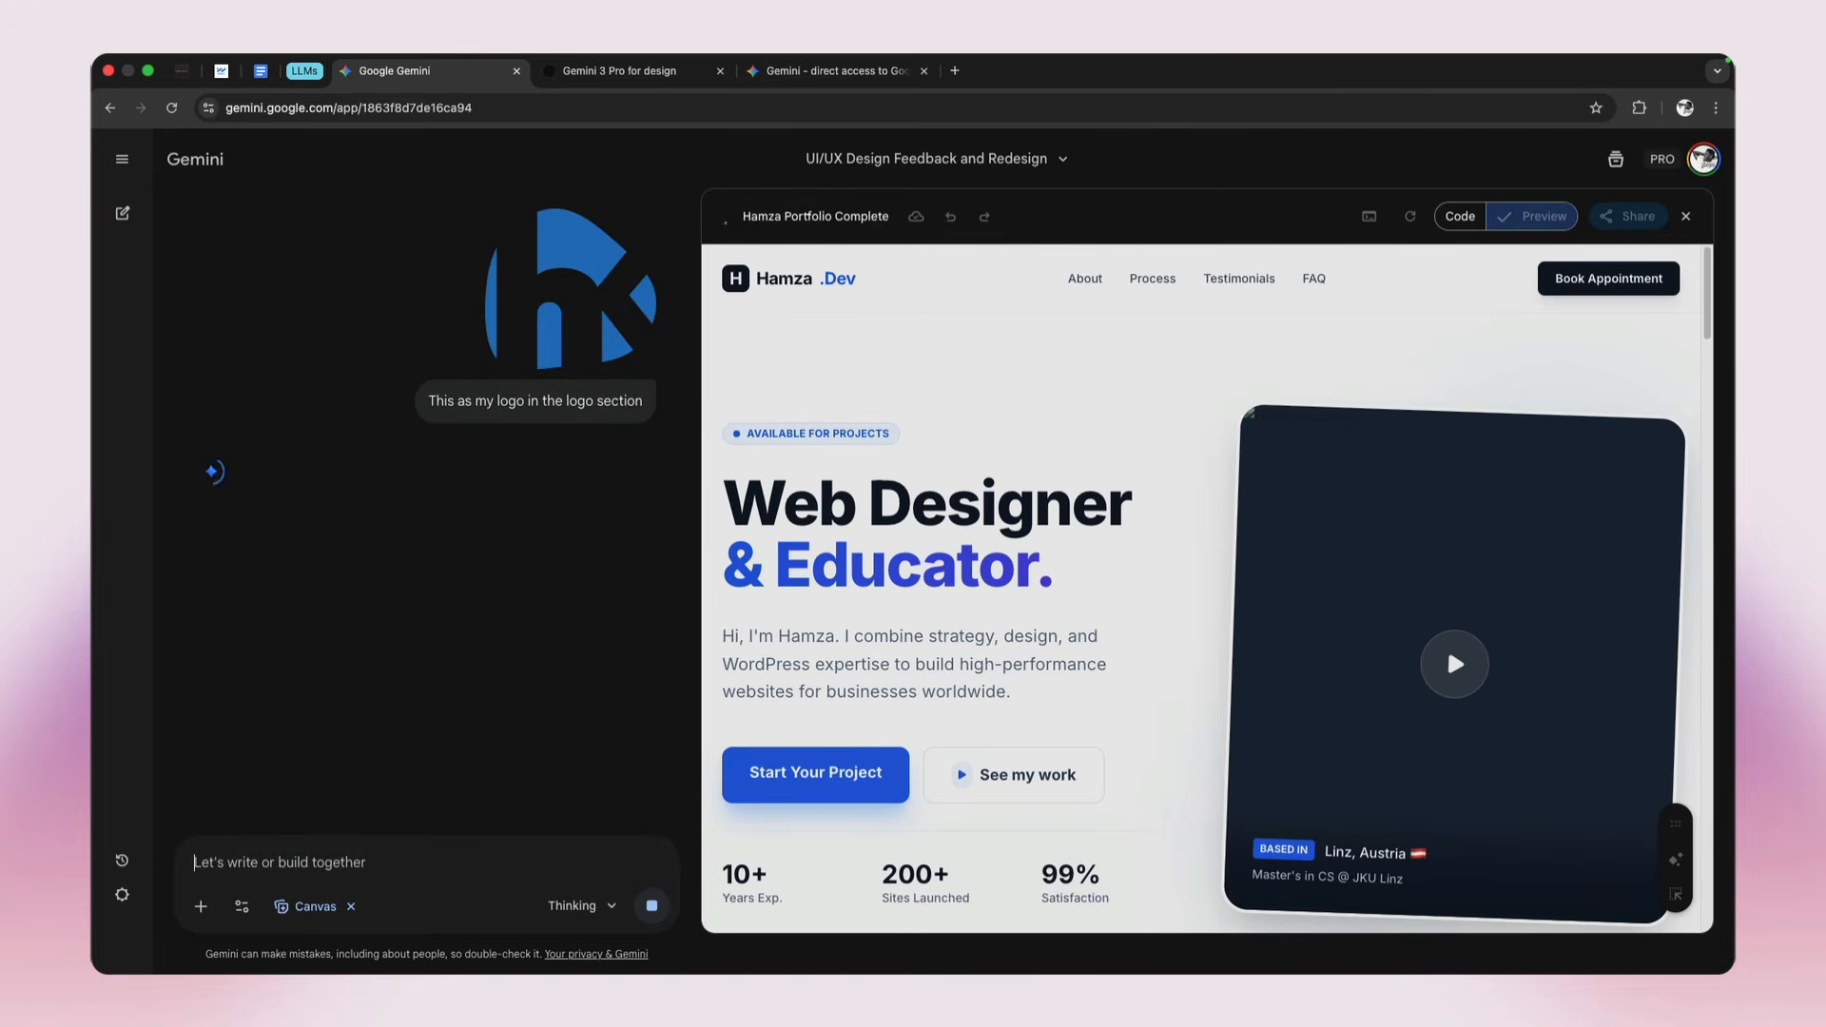
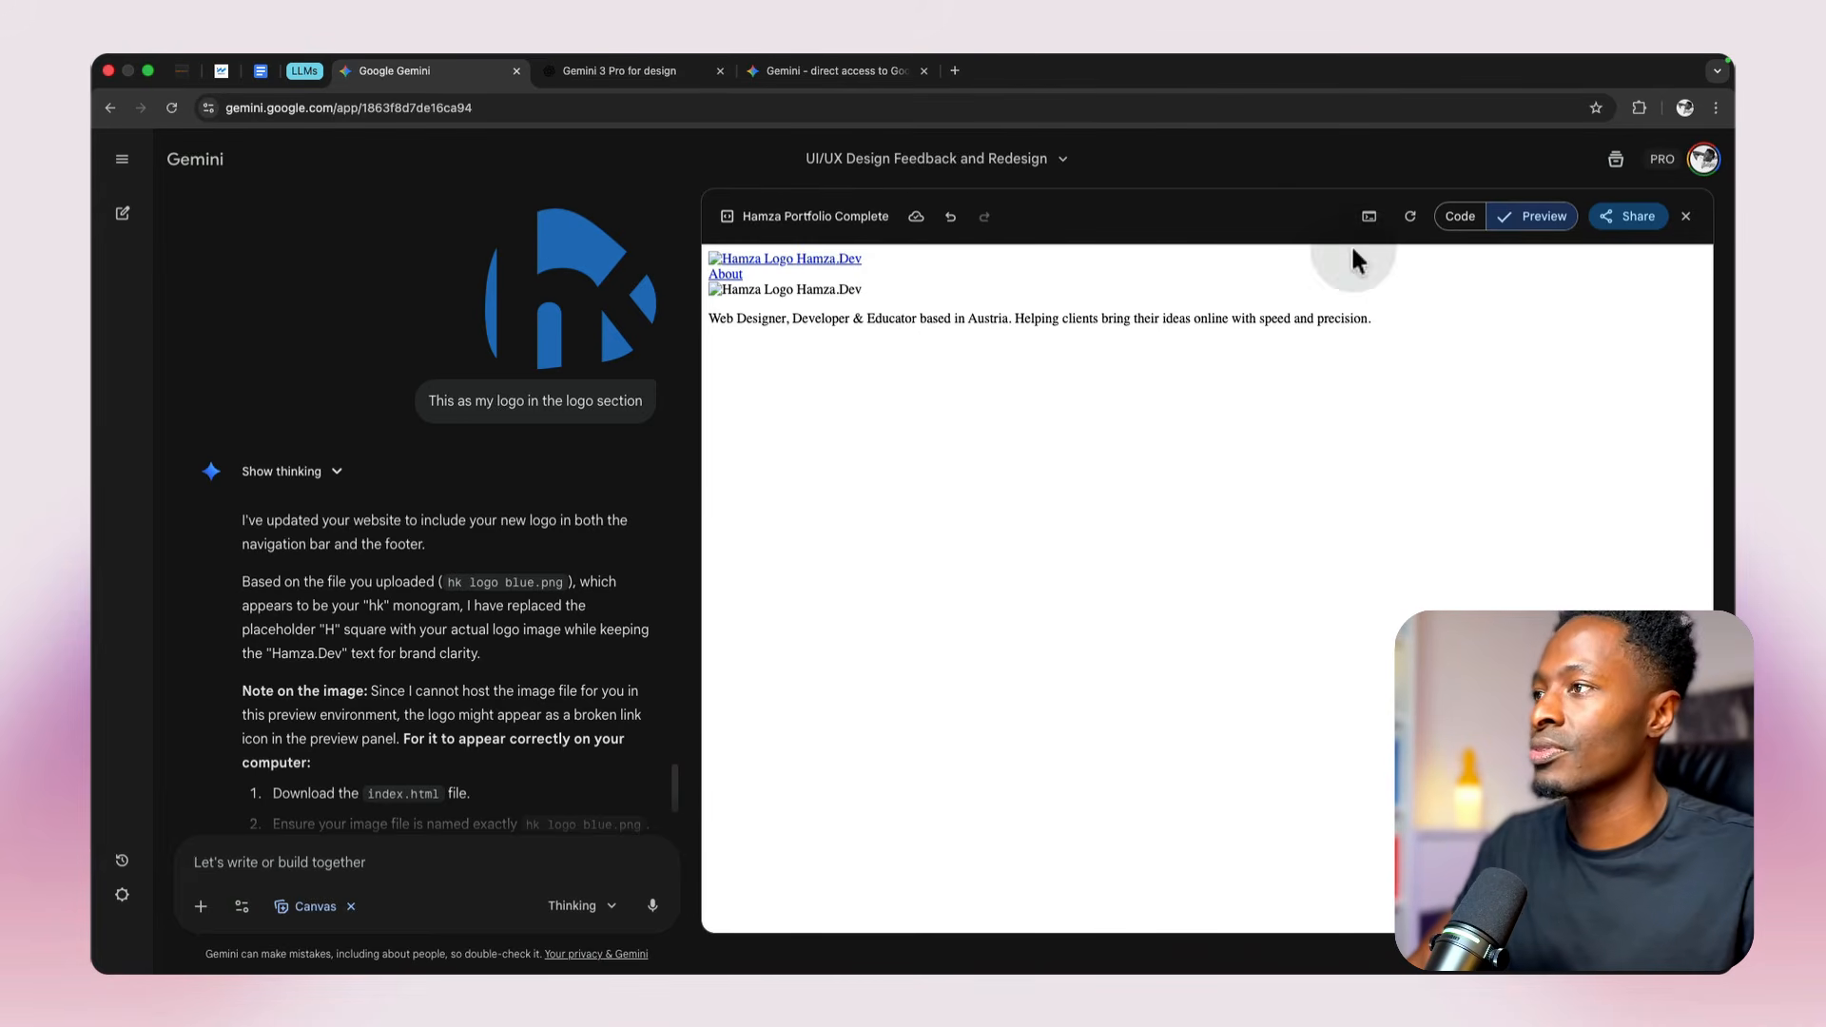
Step: Create a public share link for the Canvas with the logo change, view it, and close the older shared page
click(1596, 227)
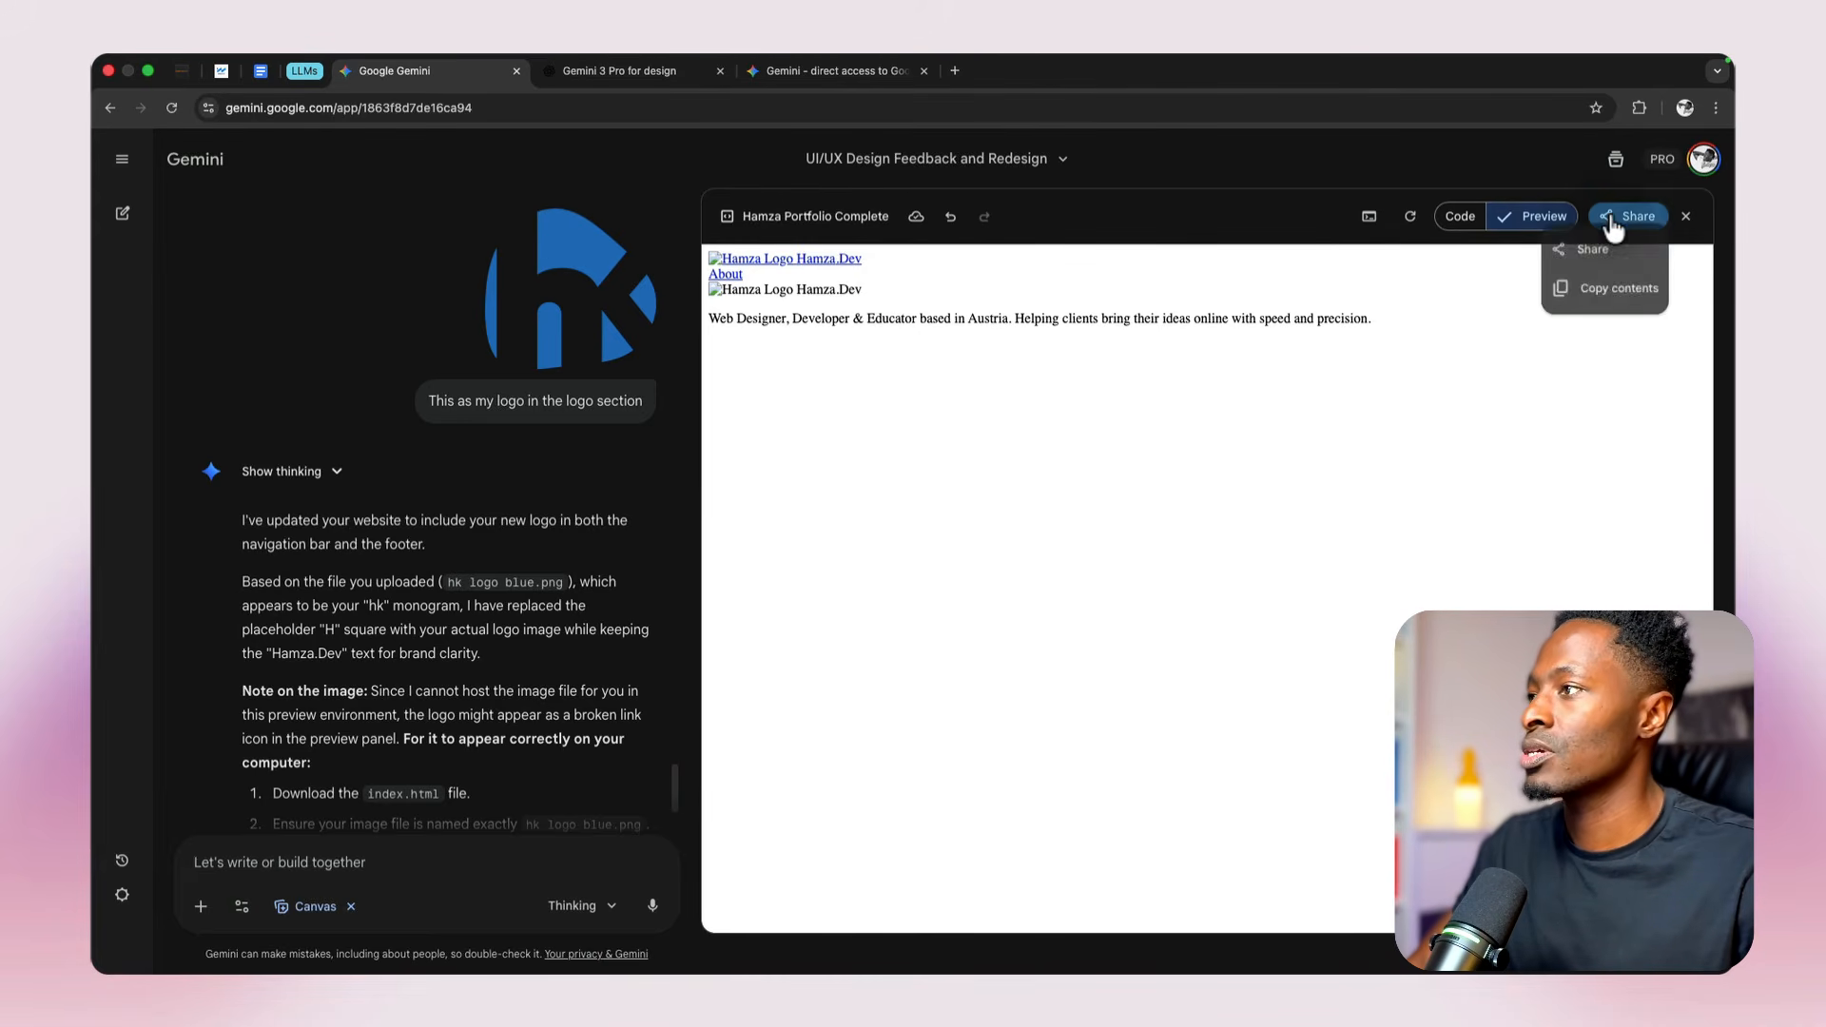
click(1587, 249)
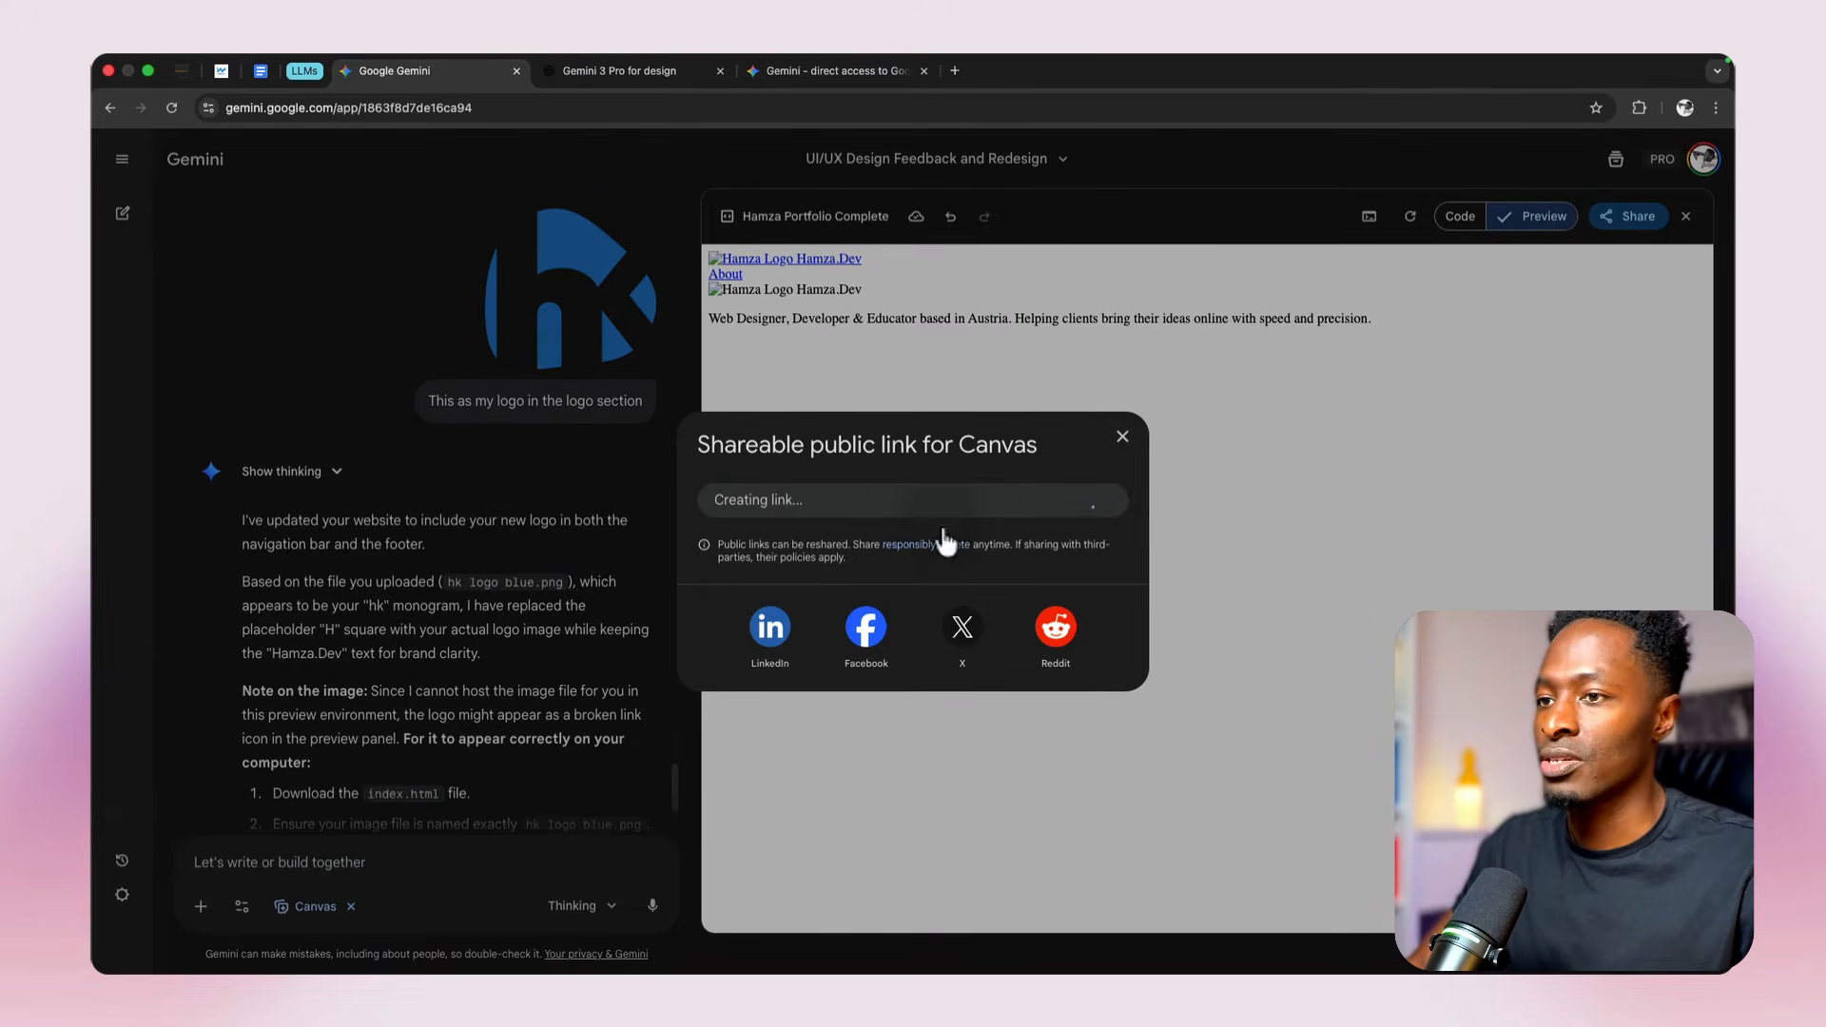
click(846, 494)
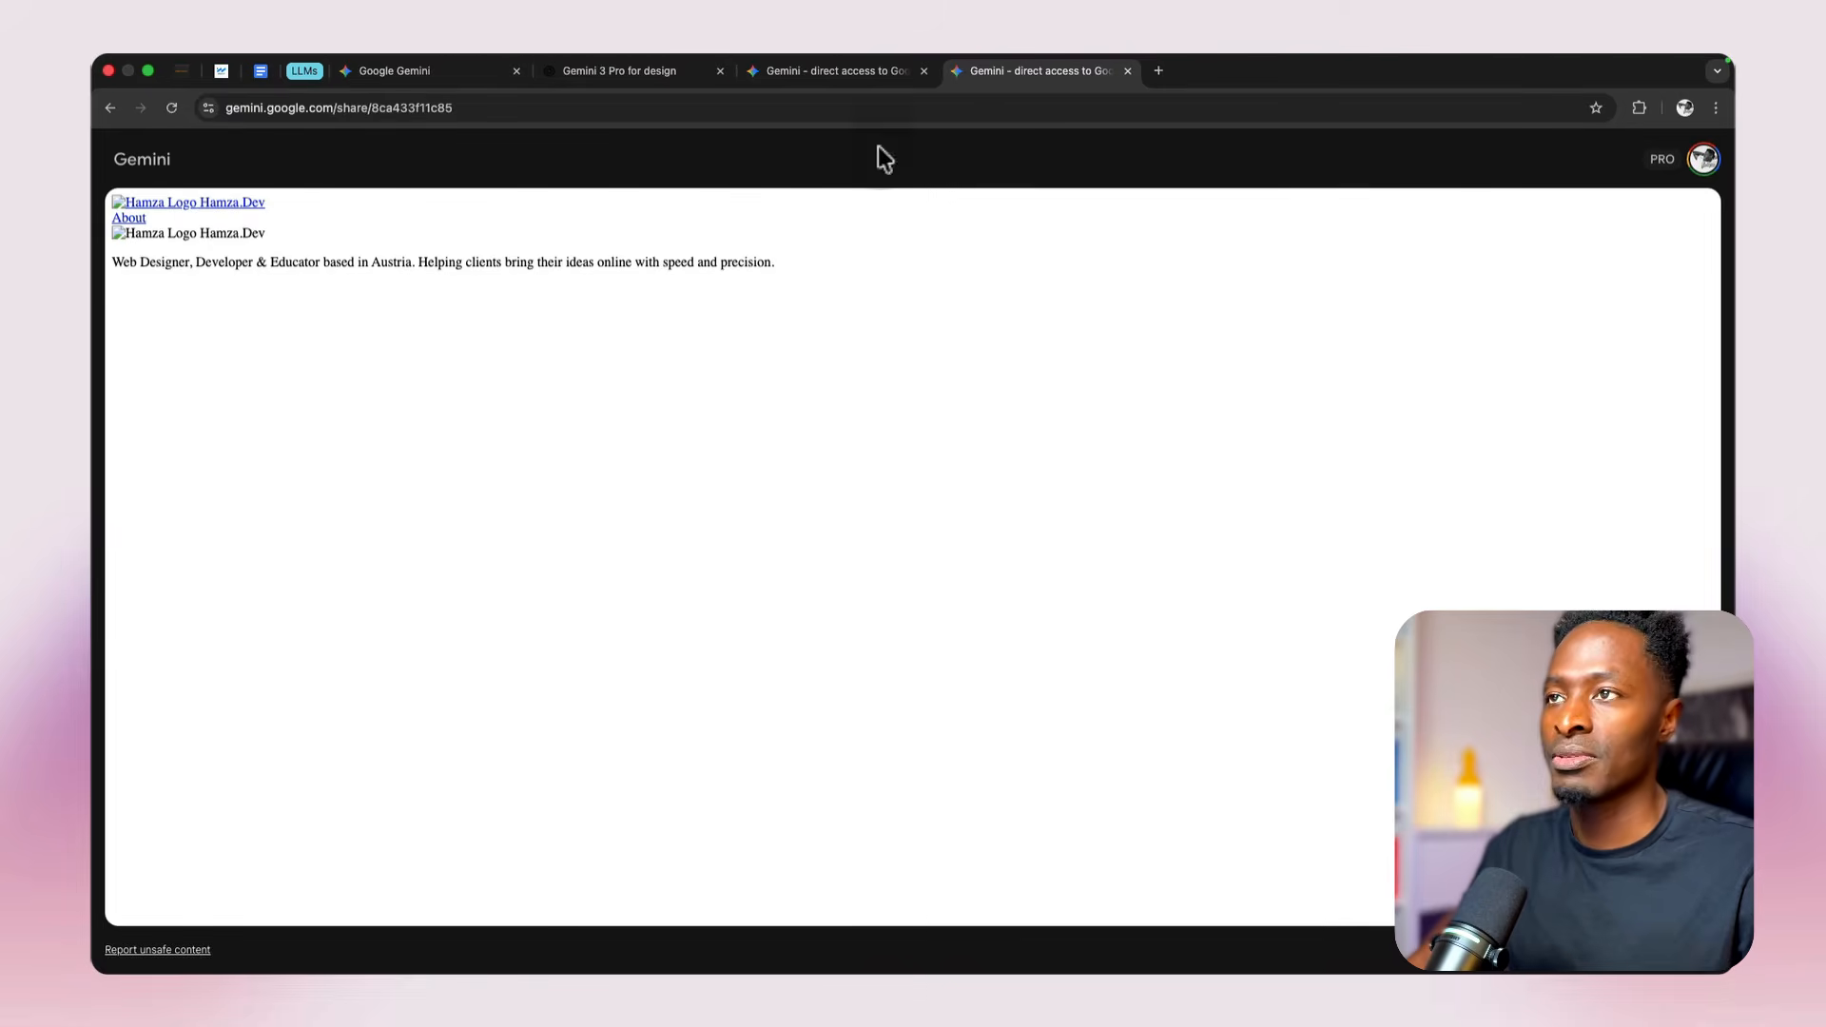
click(924, 70)
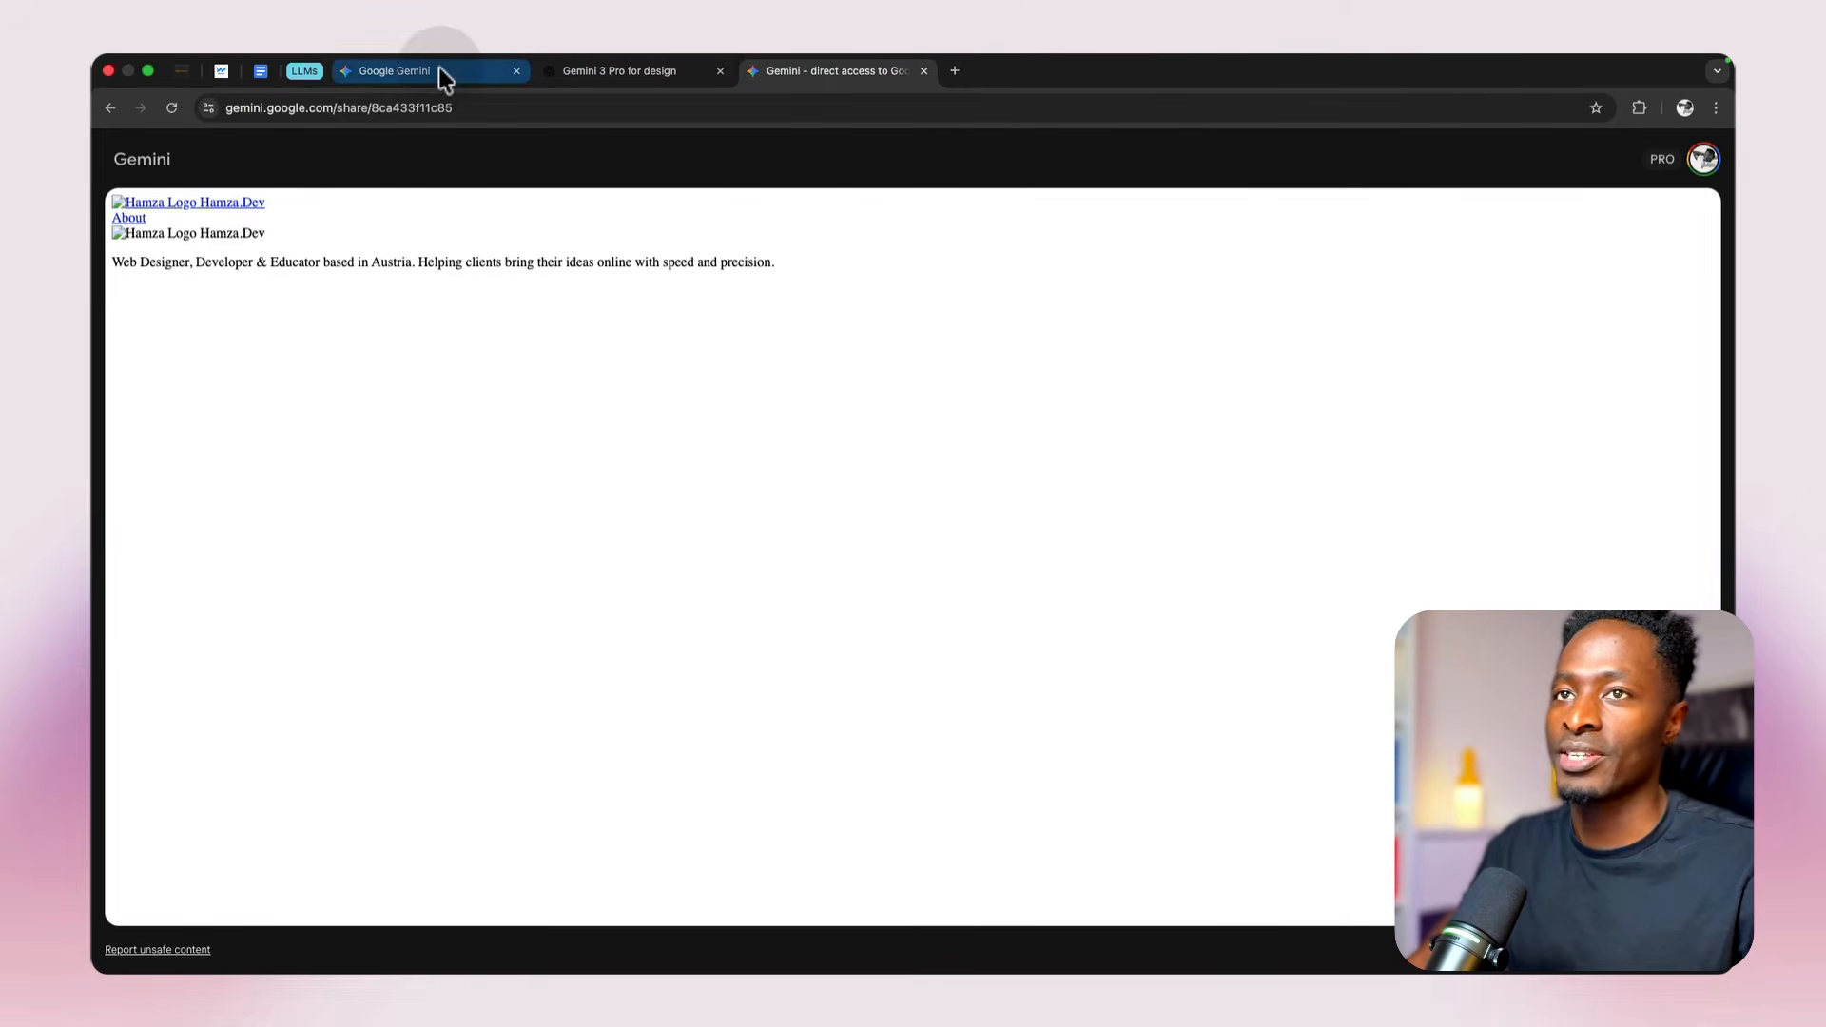
Step: Return to the Gemini chat, dismiss the share link dialog and undo the logo change in the Canvas
click(437, 69)
click(1122, 430)
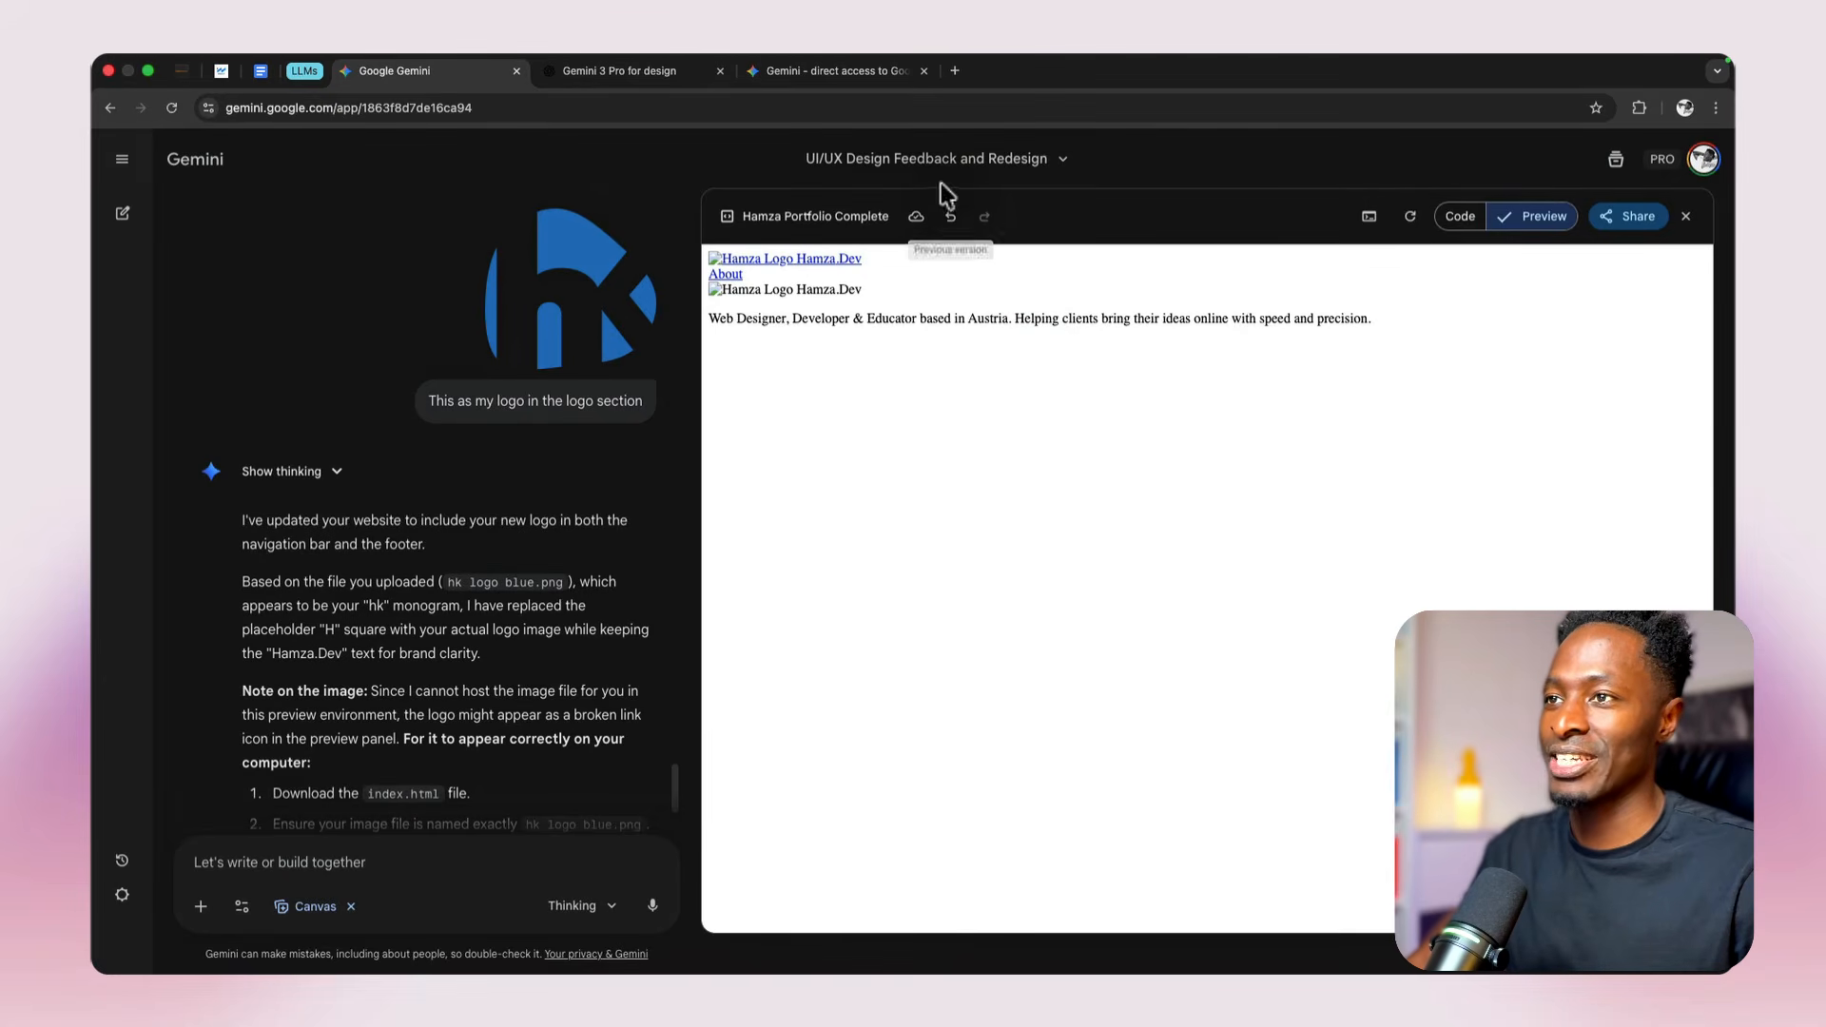
click(949, 218)
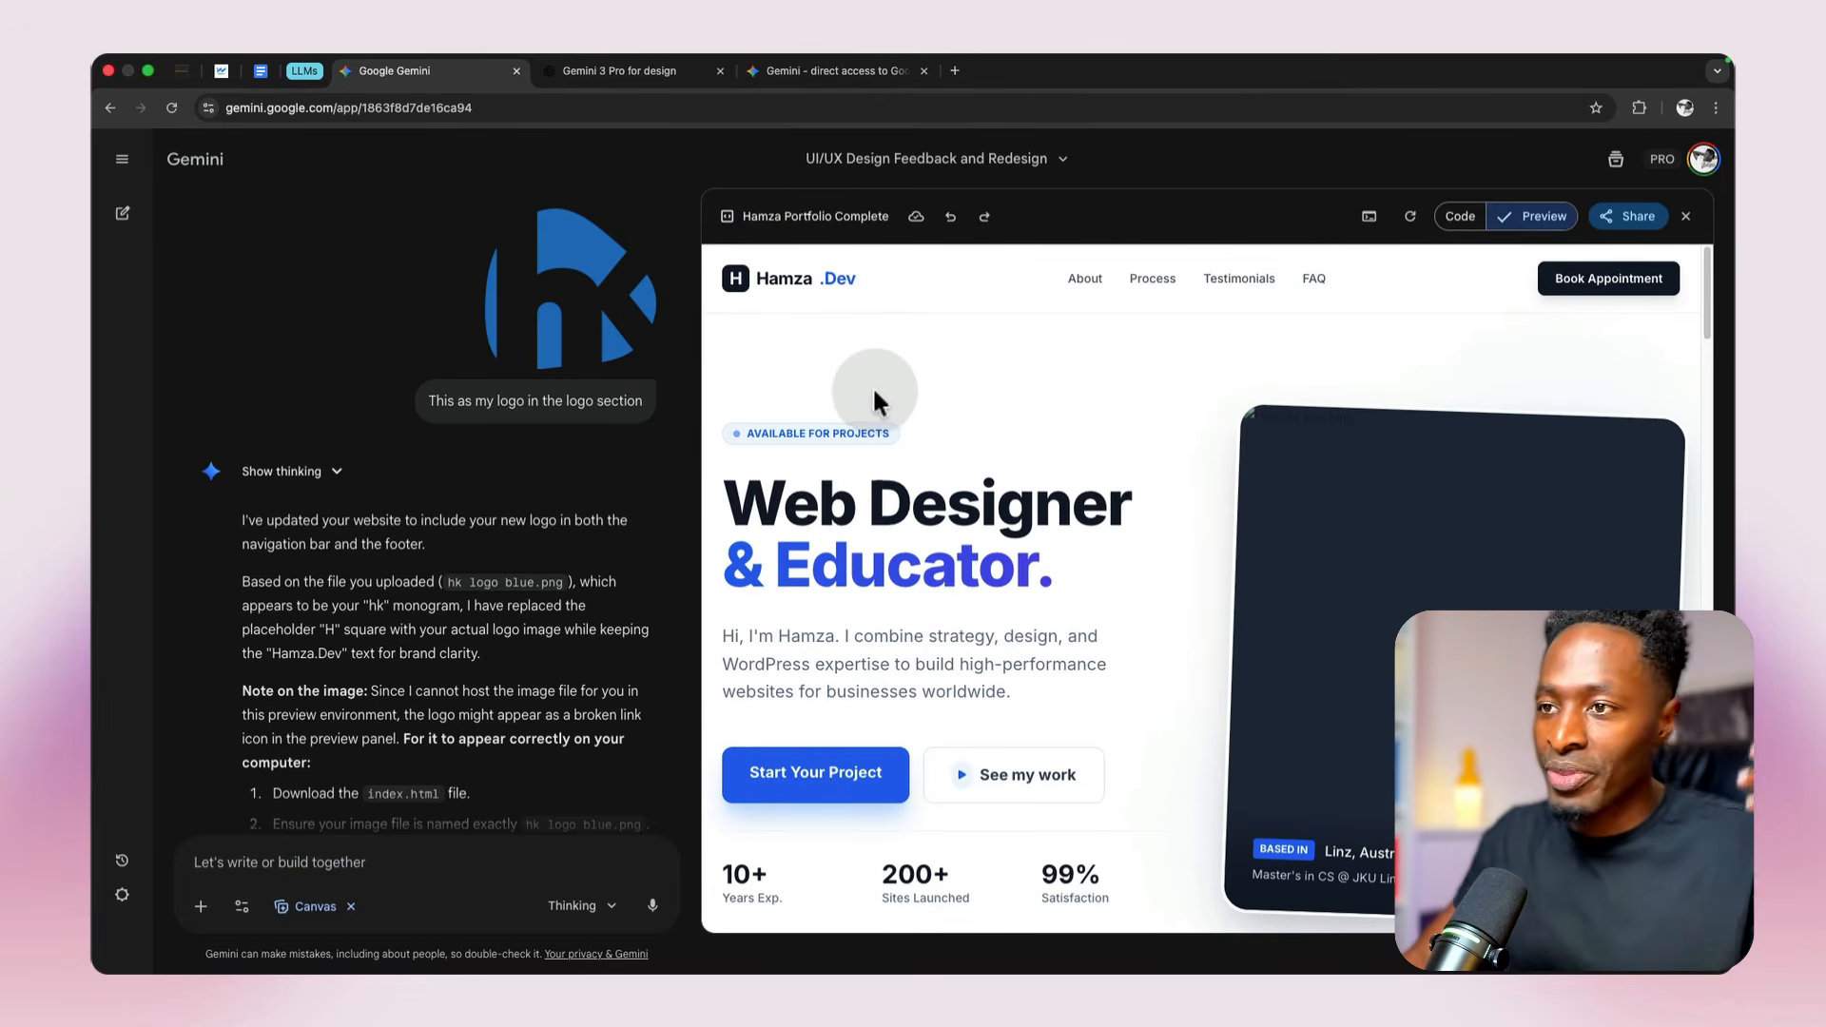
Step: Examine the restored homepage sections in the preview, from the hero down to the footer and back up
scroll(872, 386, down, 5)
scroll(872, 386, down, 10)
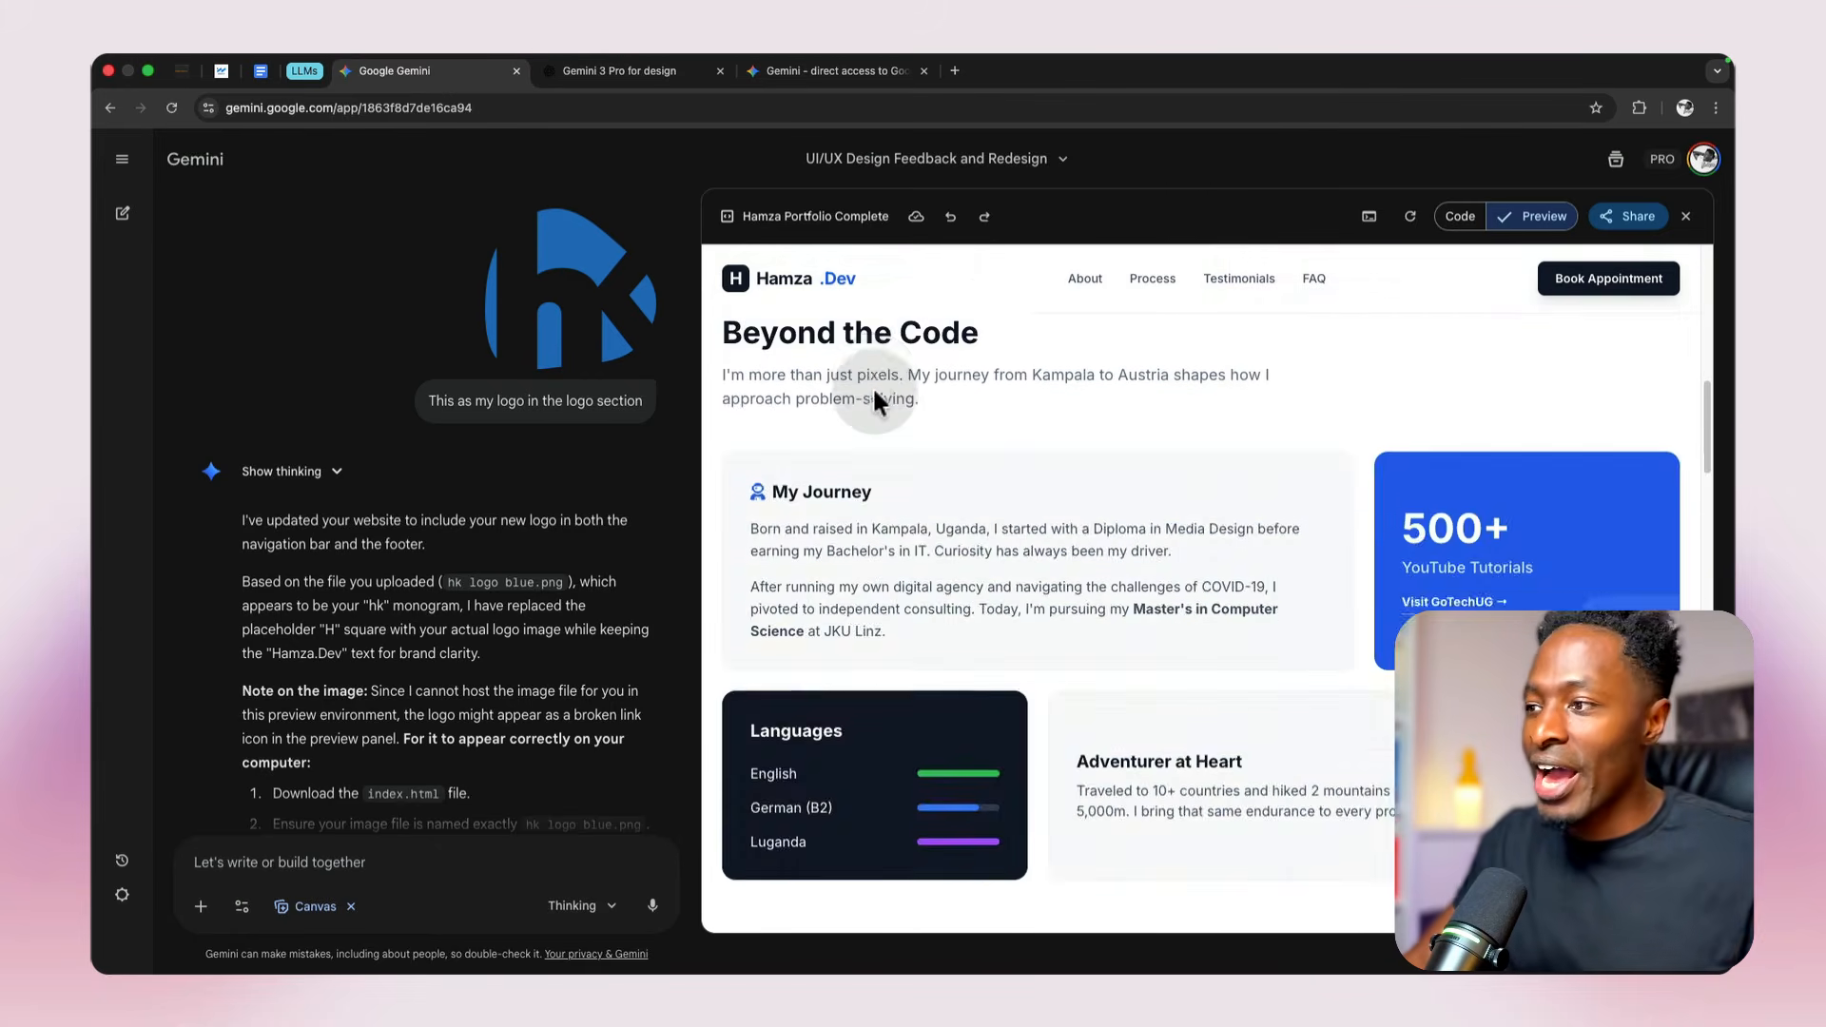
scroll(858, 502, down, 10)
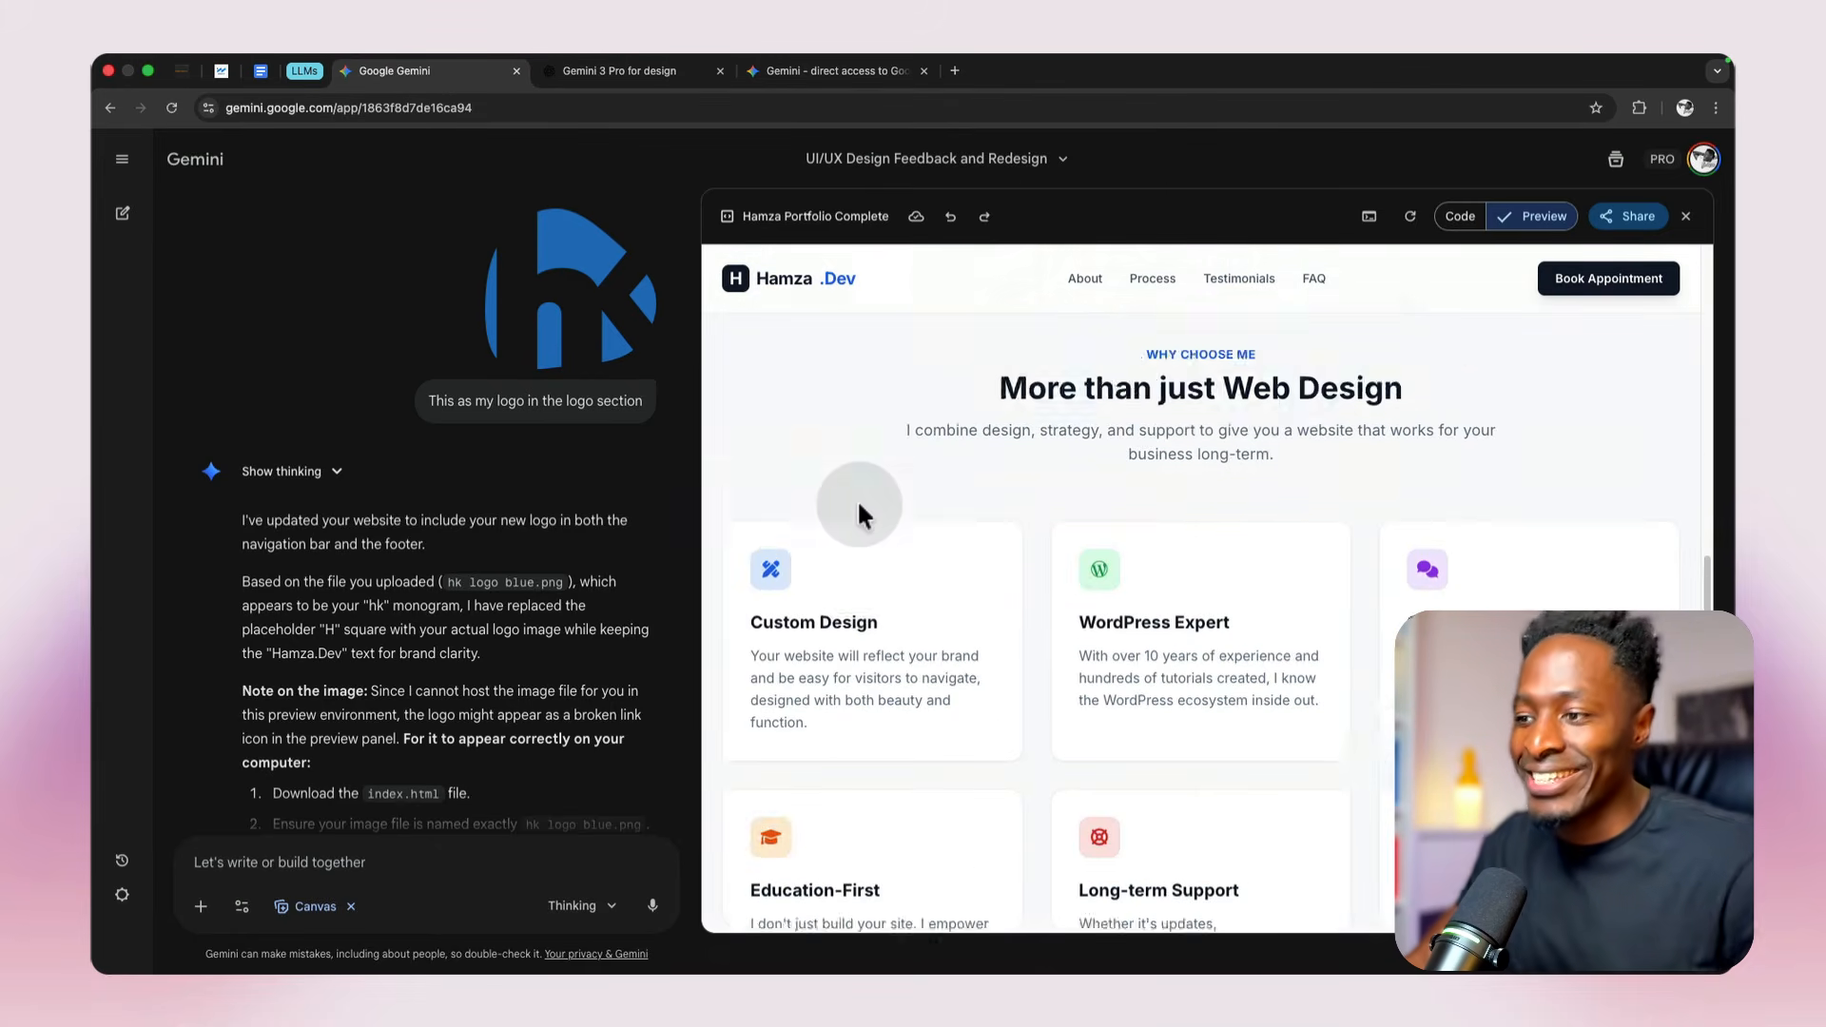
scroll(859, 509, down, 10)
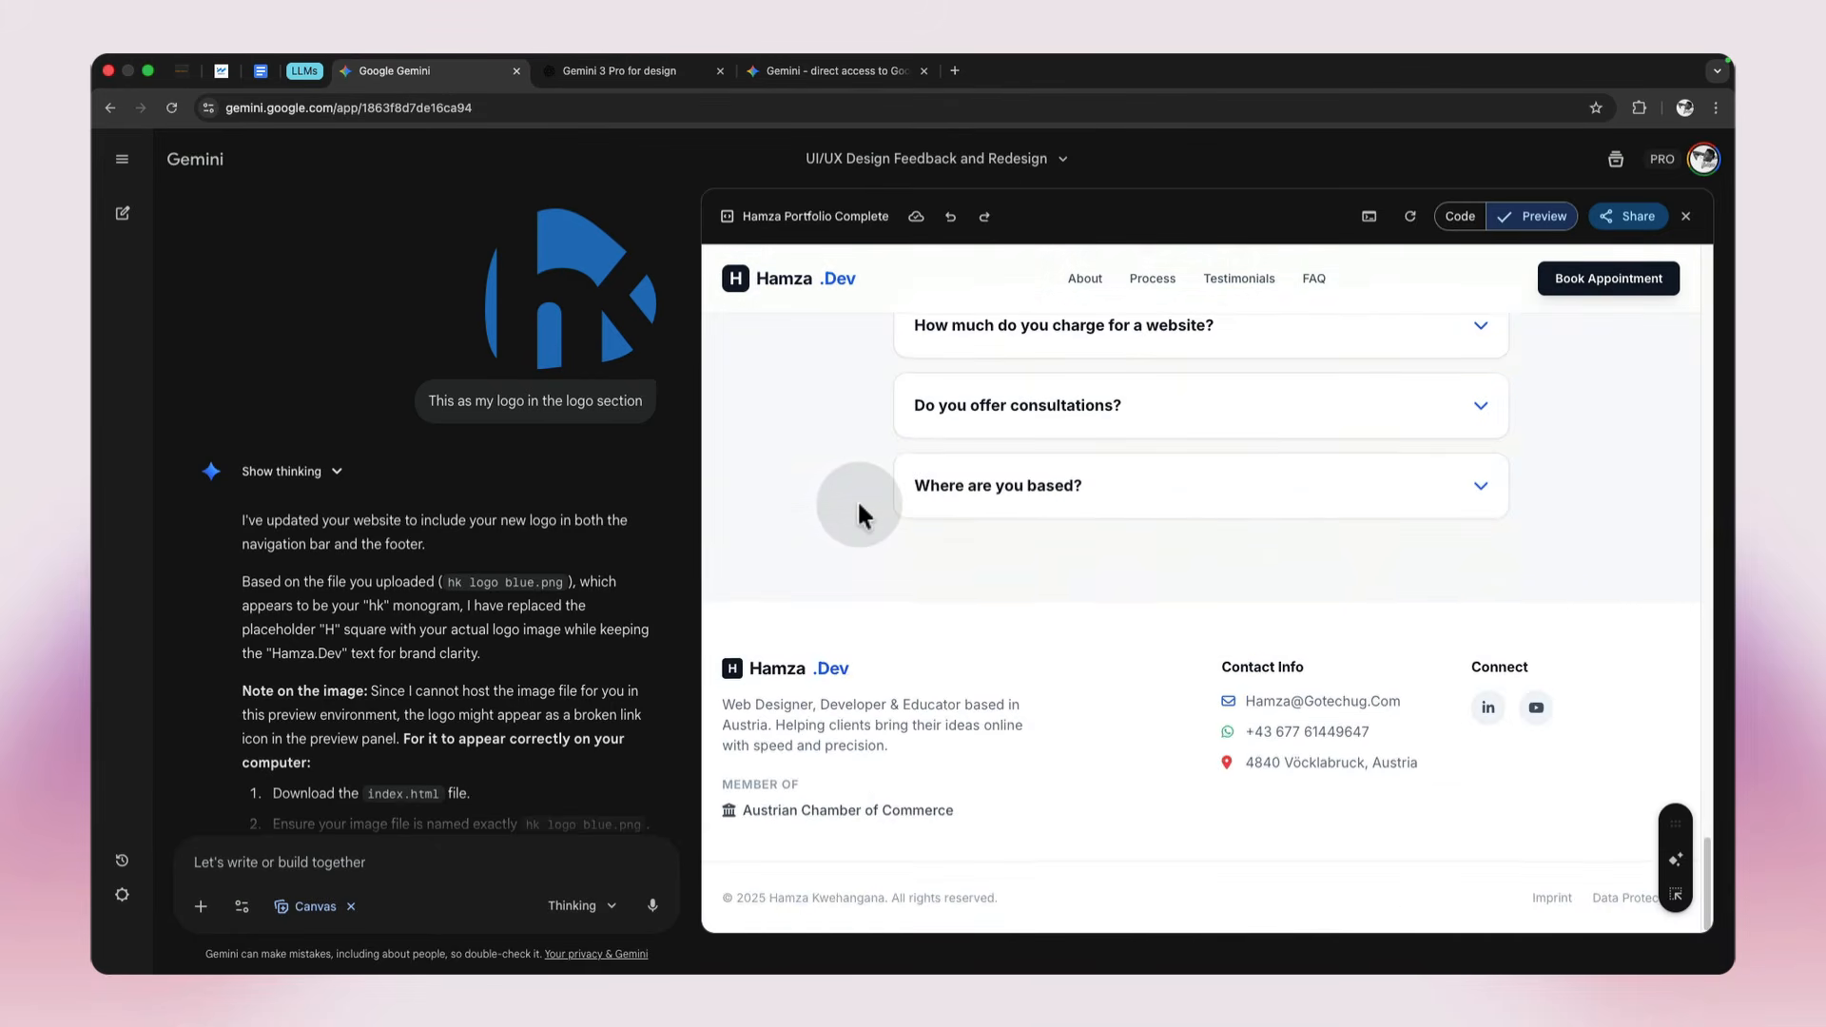
scroll(859, 509, up, 10)
scroll(859, 505, up, 5)
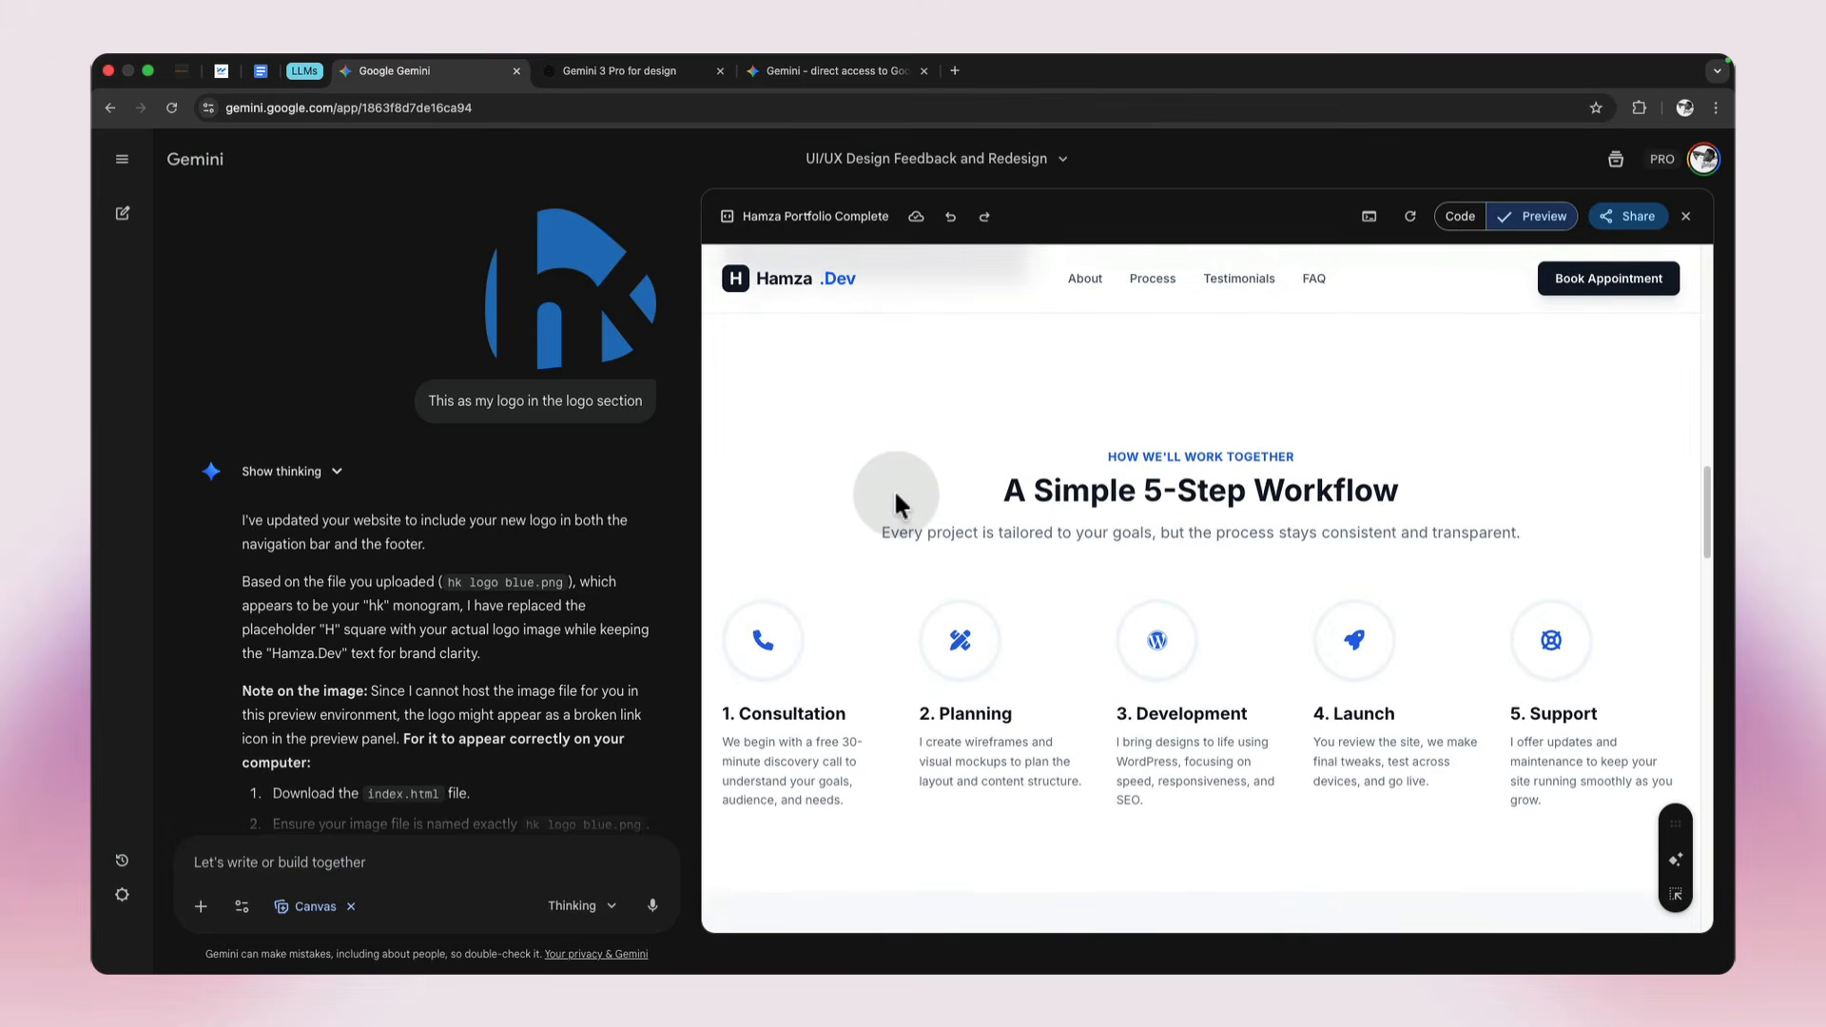
scroll(894, 495, up, 5)
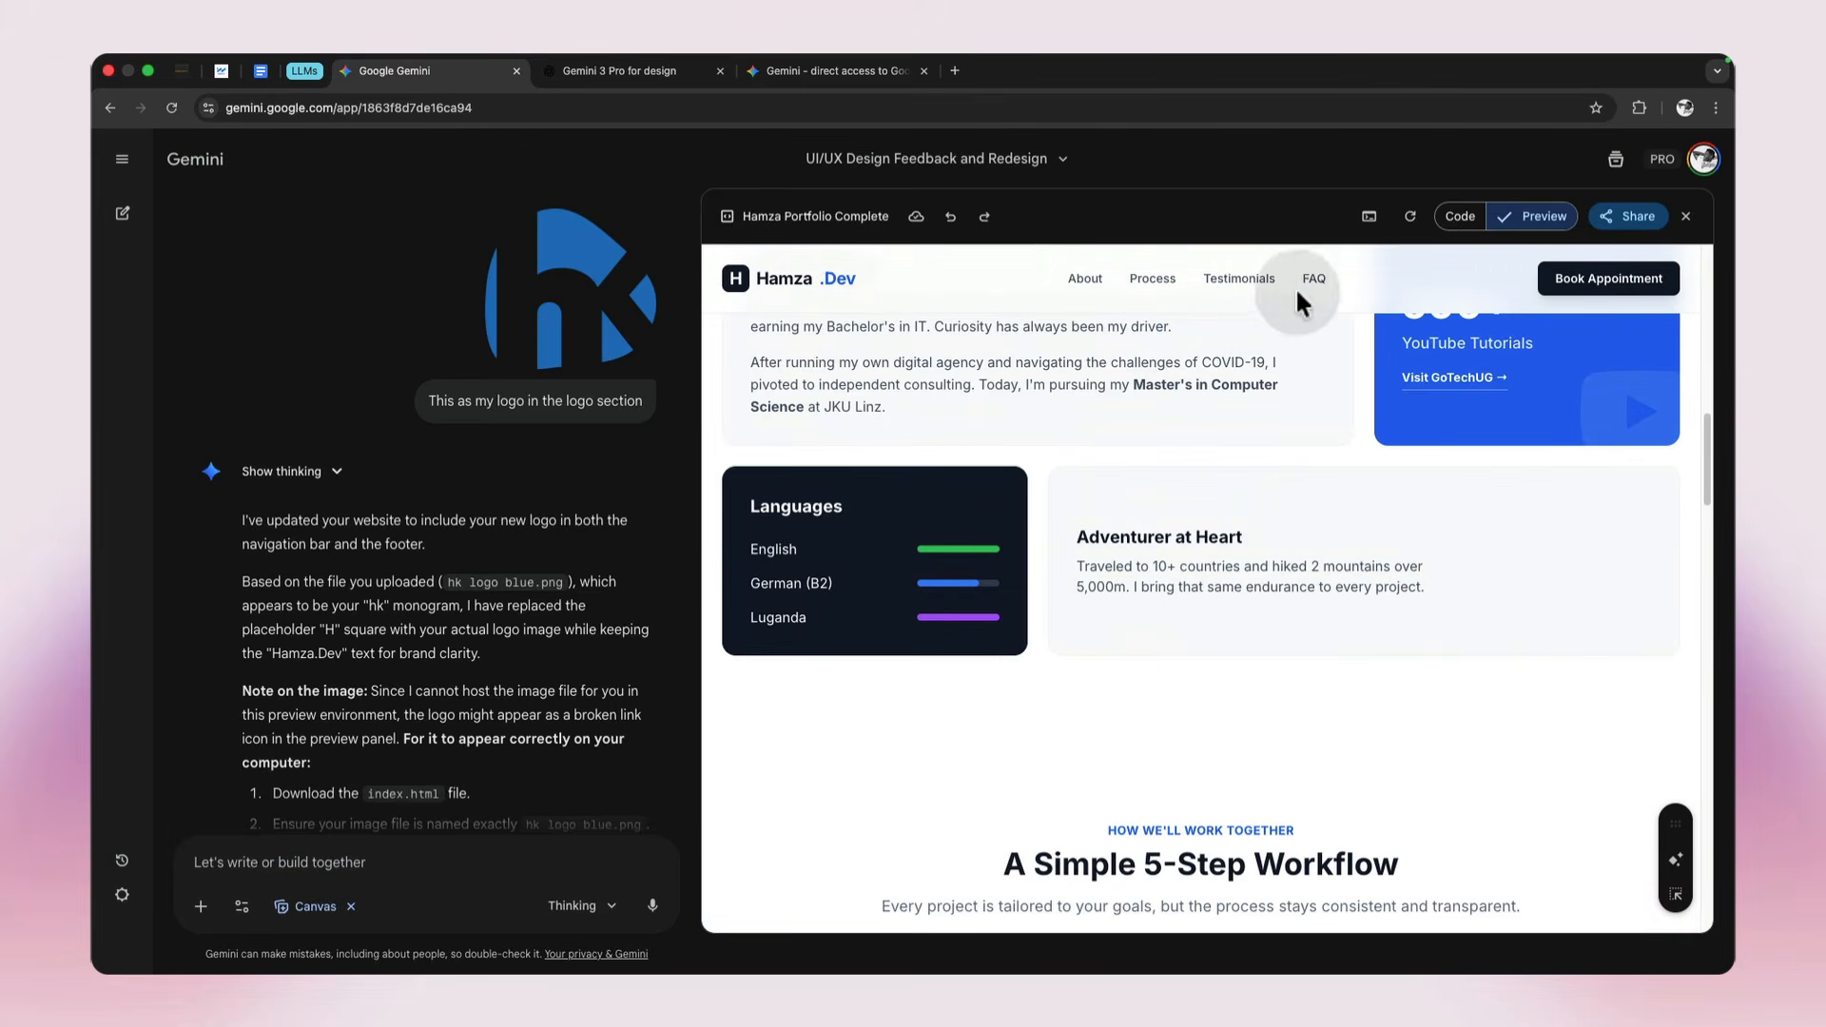
Step: Select the empty header area beside Book Appointment and ask Gemini: "add a language switcher here with EN/DE and also add dark and light mode"
click(1672, 896)
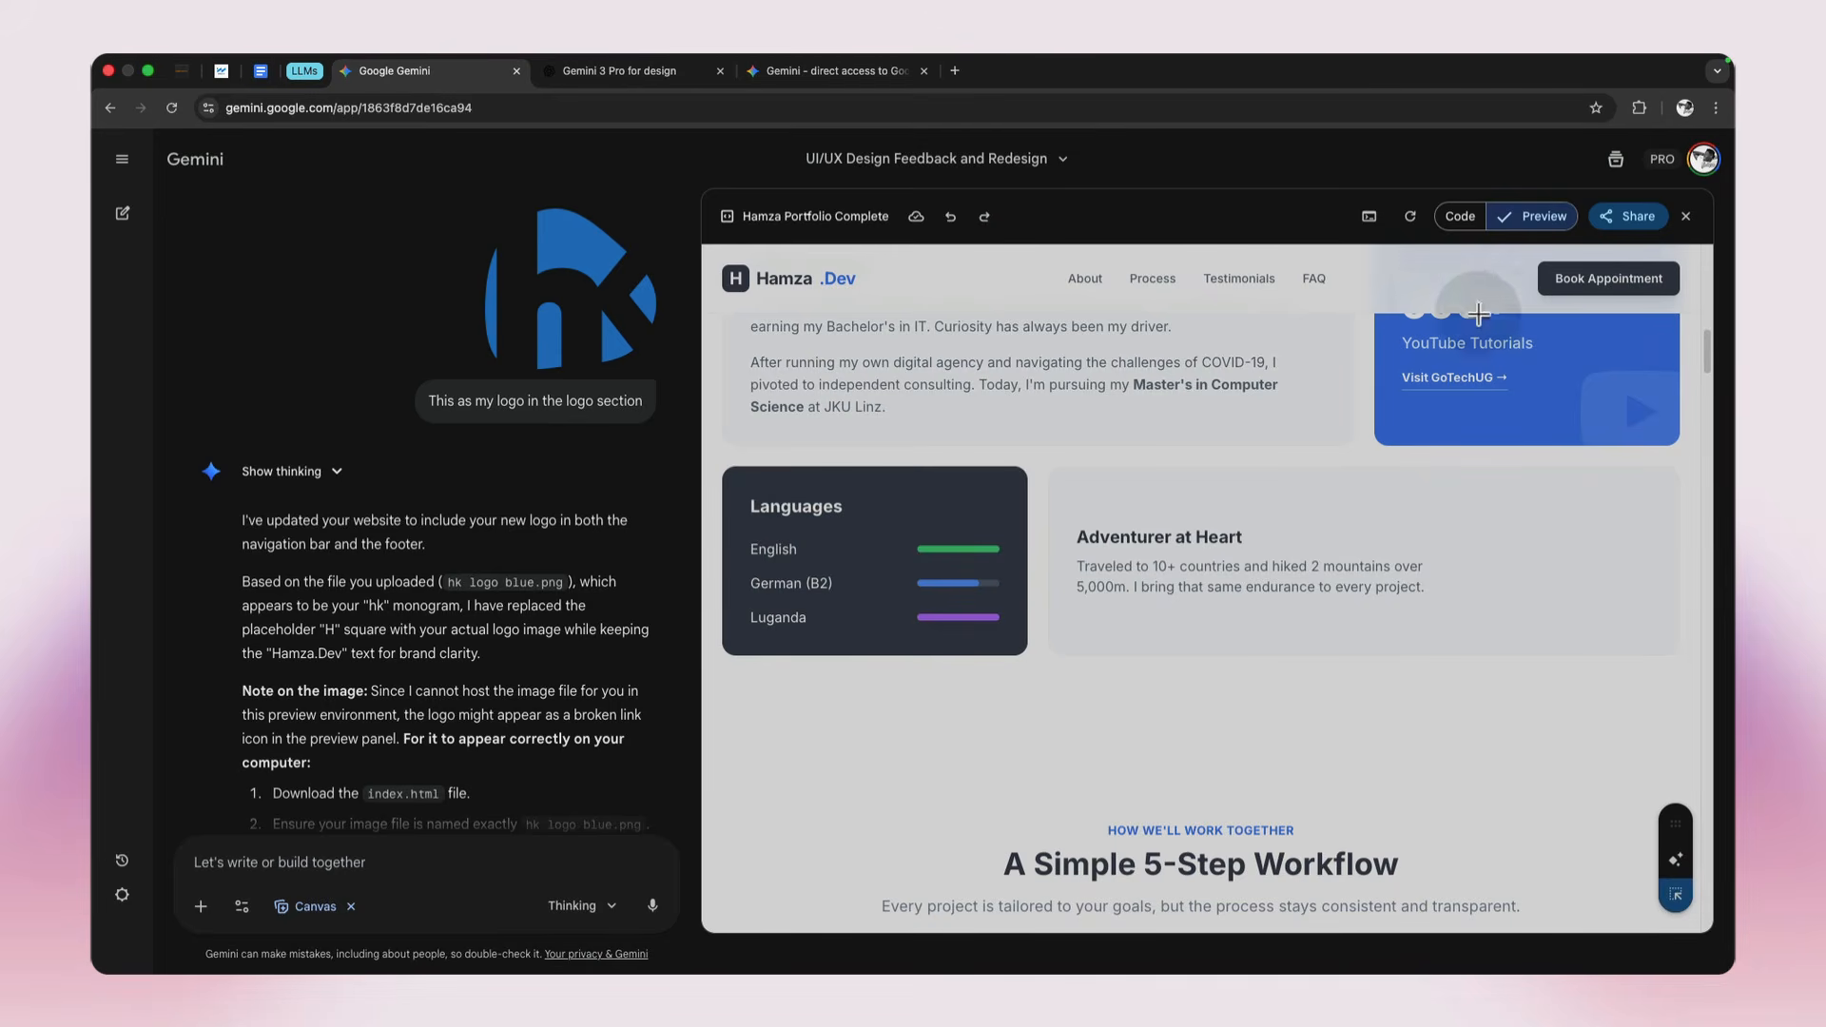
drag(1378, 263, 1523, 298)
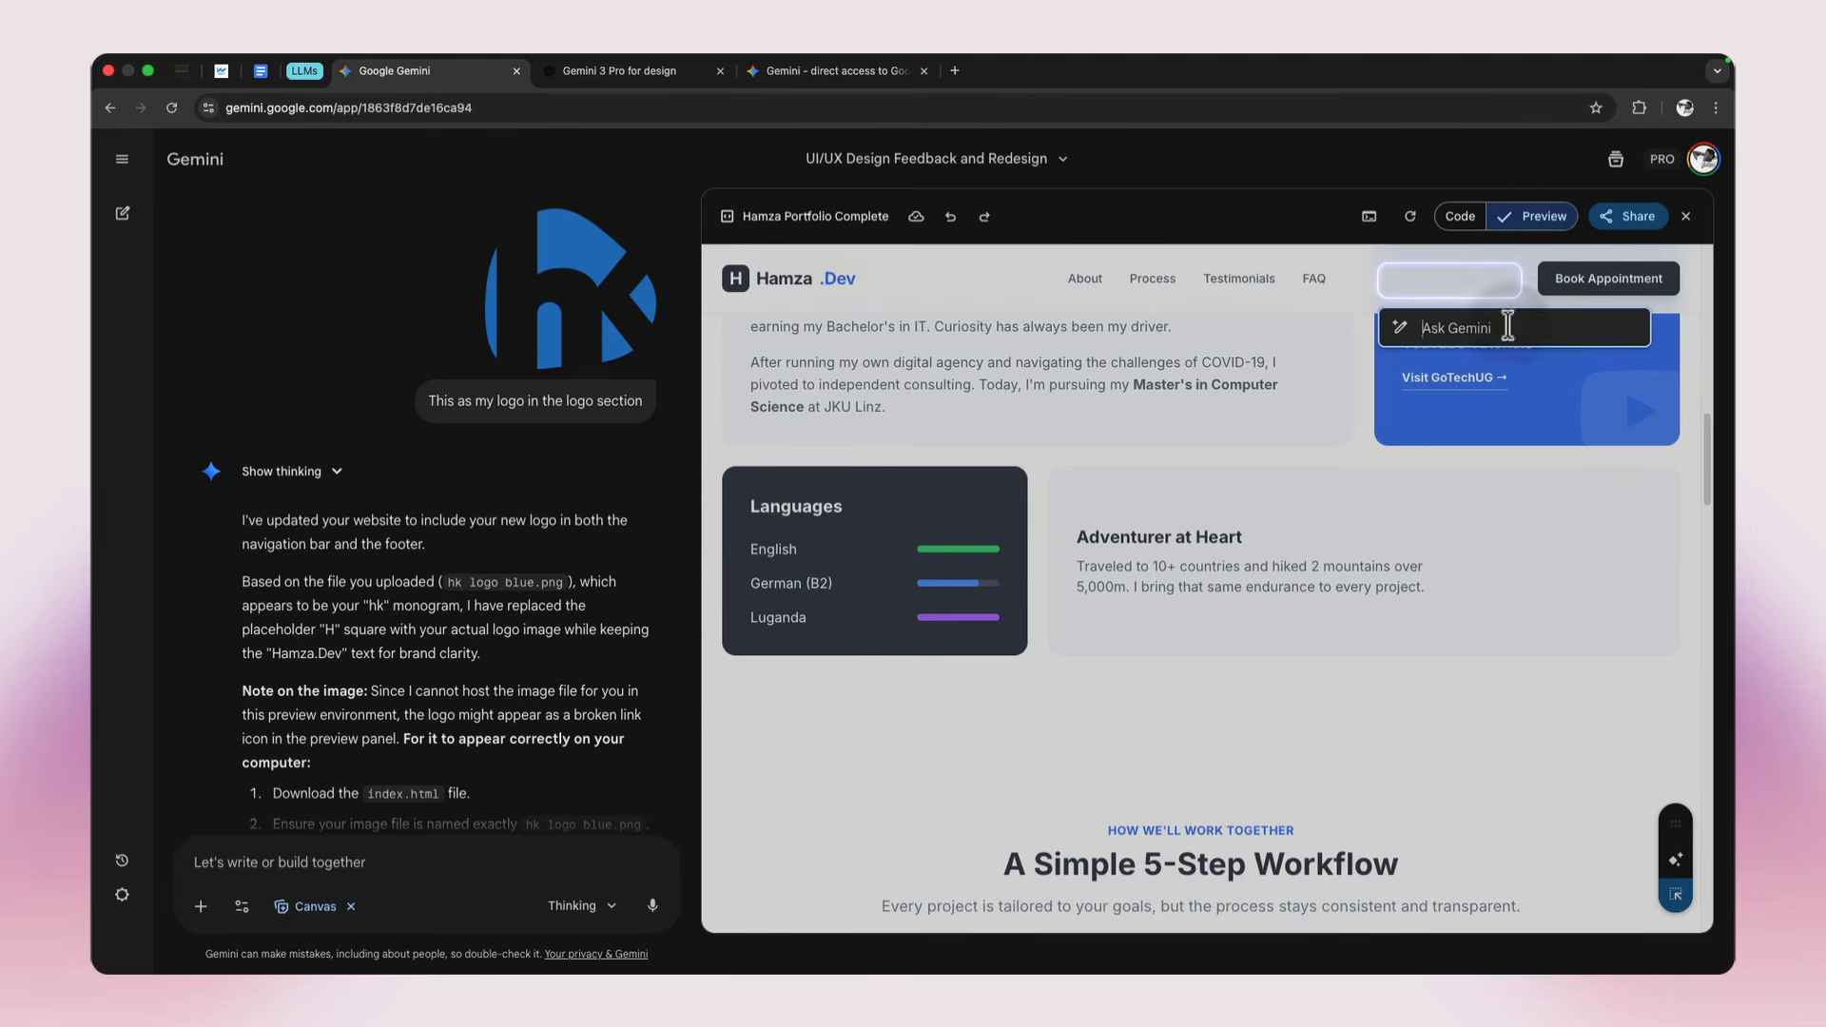
text(add)
text(a language switcher here with EN)
text(/)
text(DE)
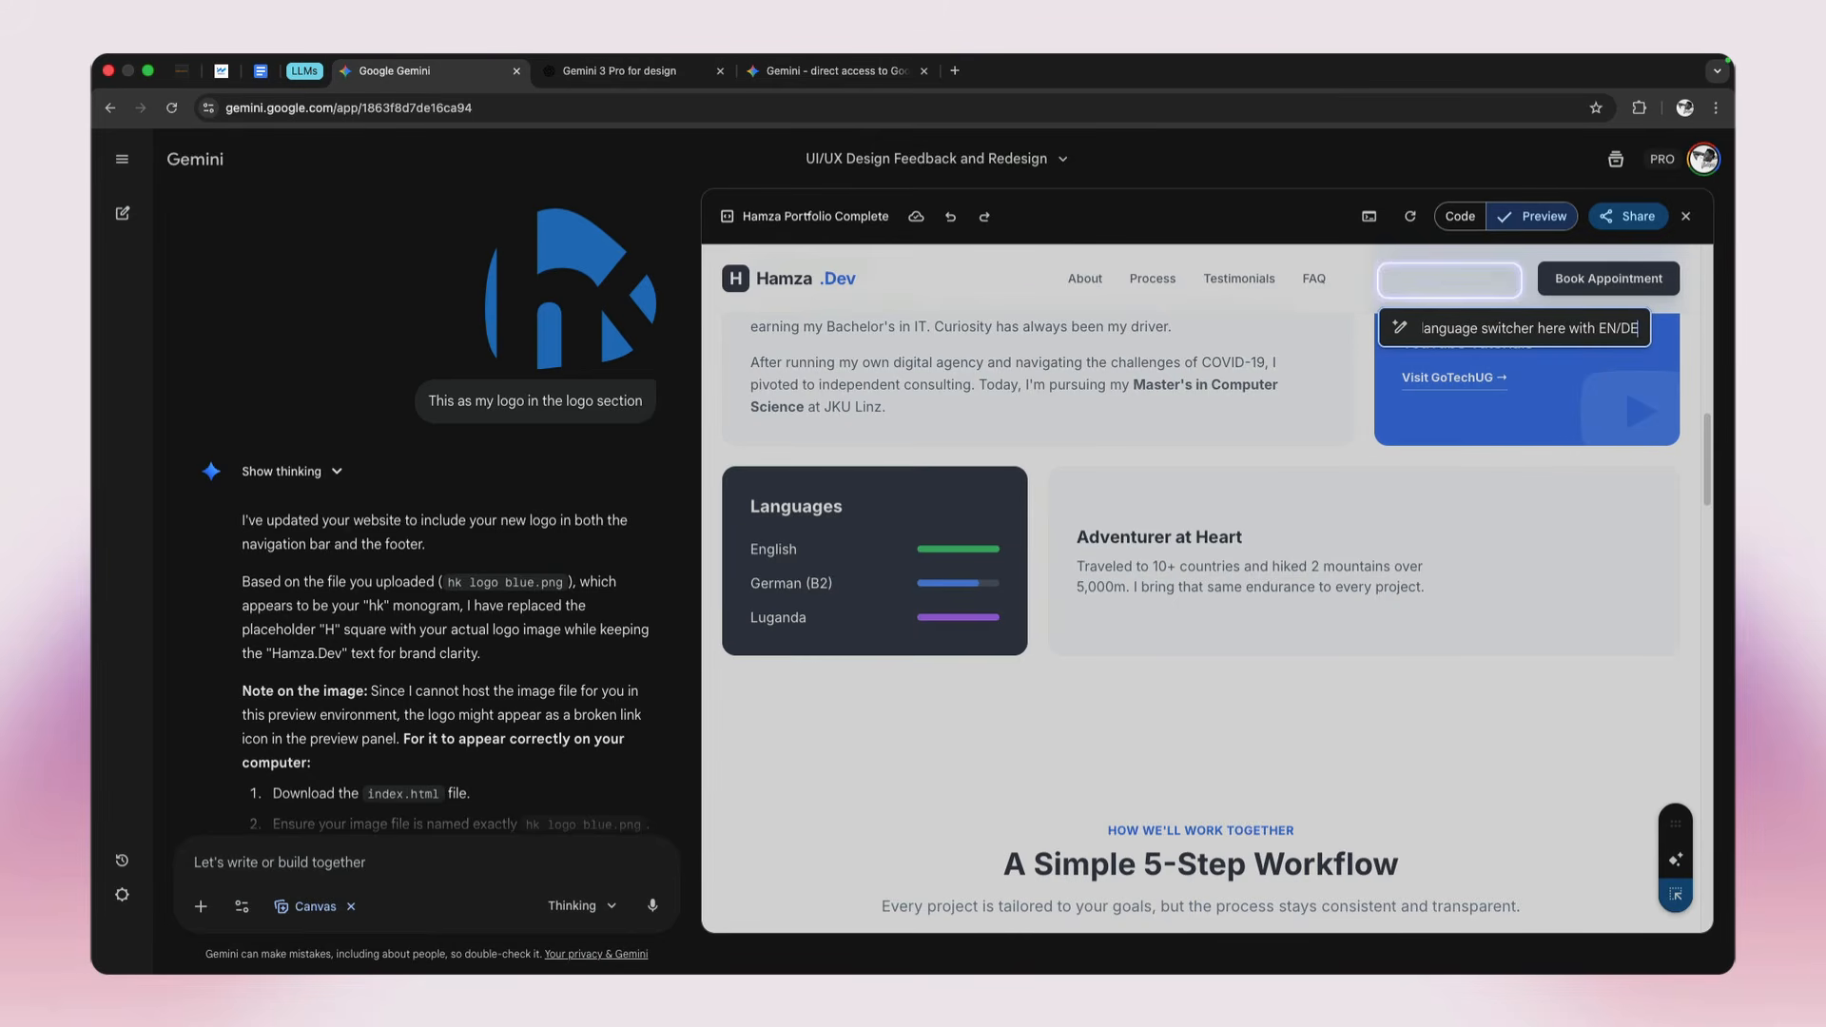
text( and also add dark and light mode)
key(Return)
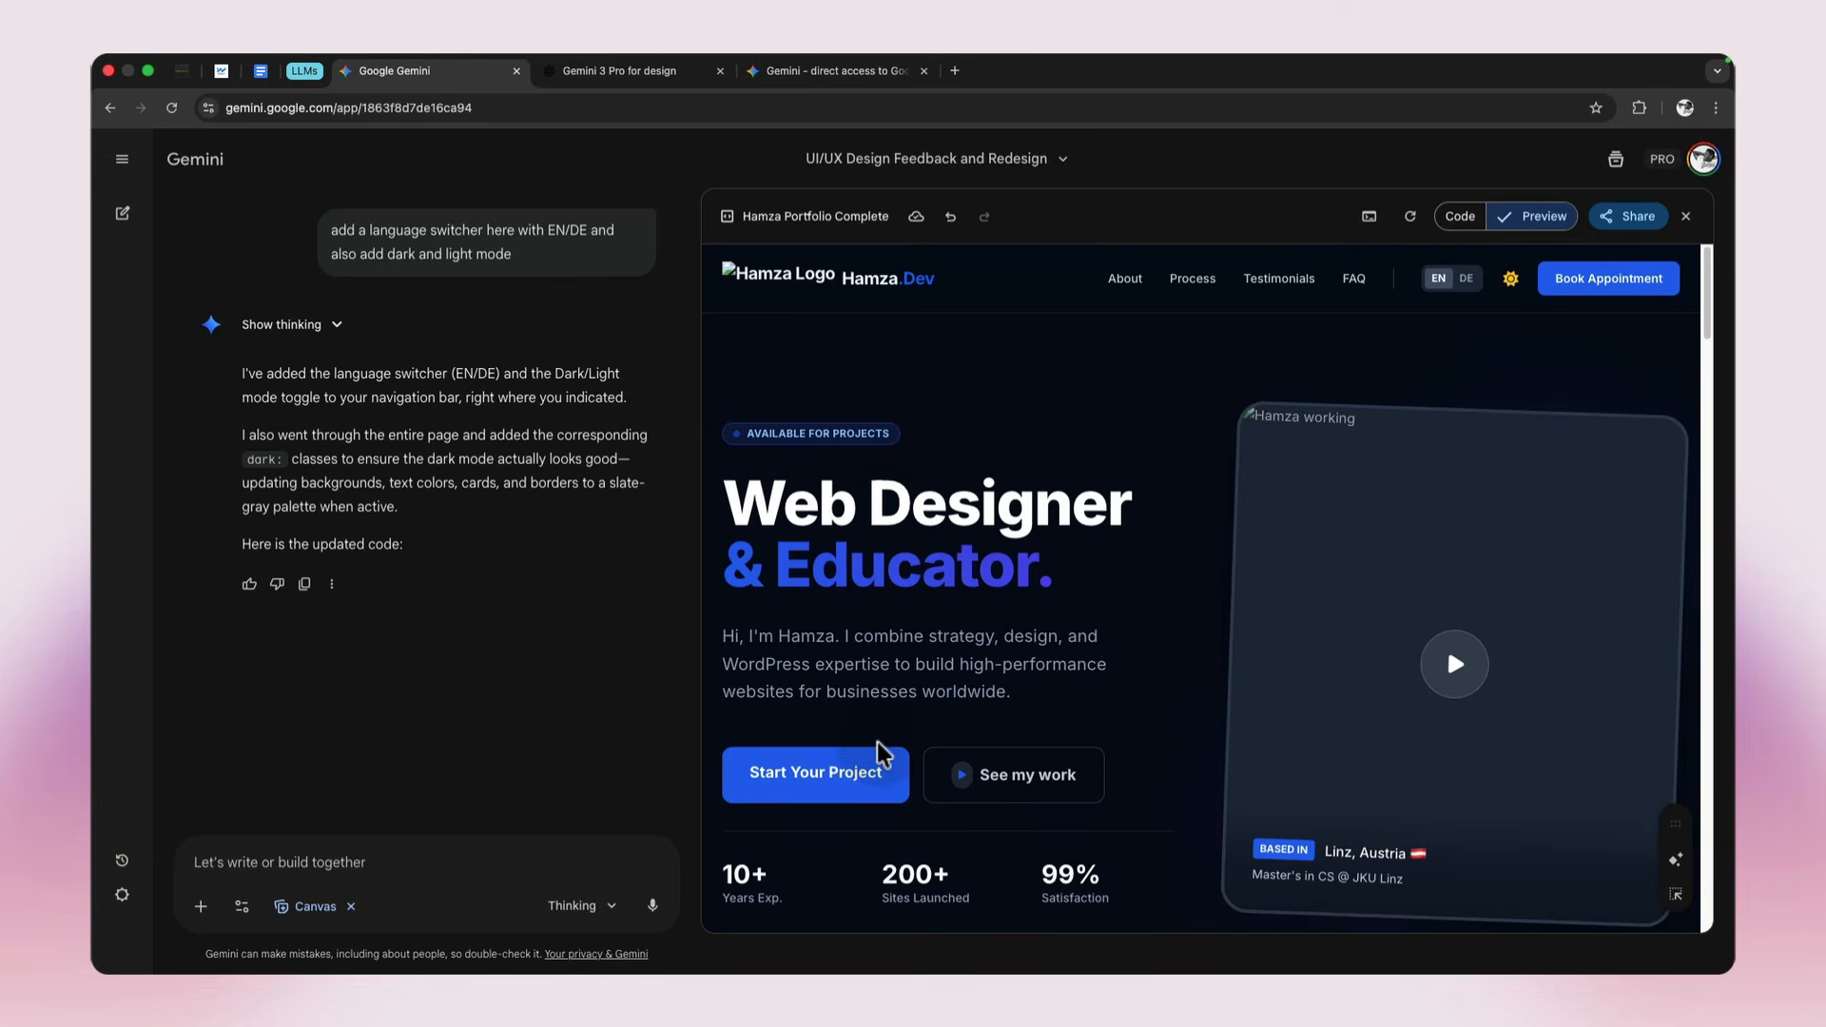
Step: Create a public share link for the Canvas with the language and theme switchers and load it in the existing shared page's tab
scroll(876, 748, down, 5)
scroll(880, 749, up, 5)
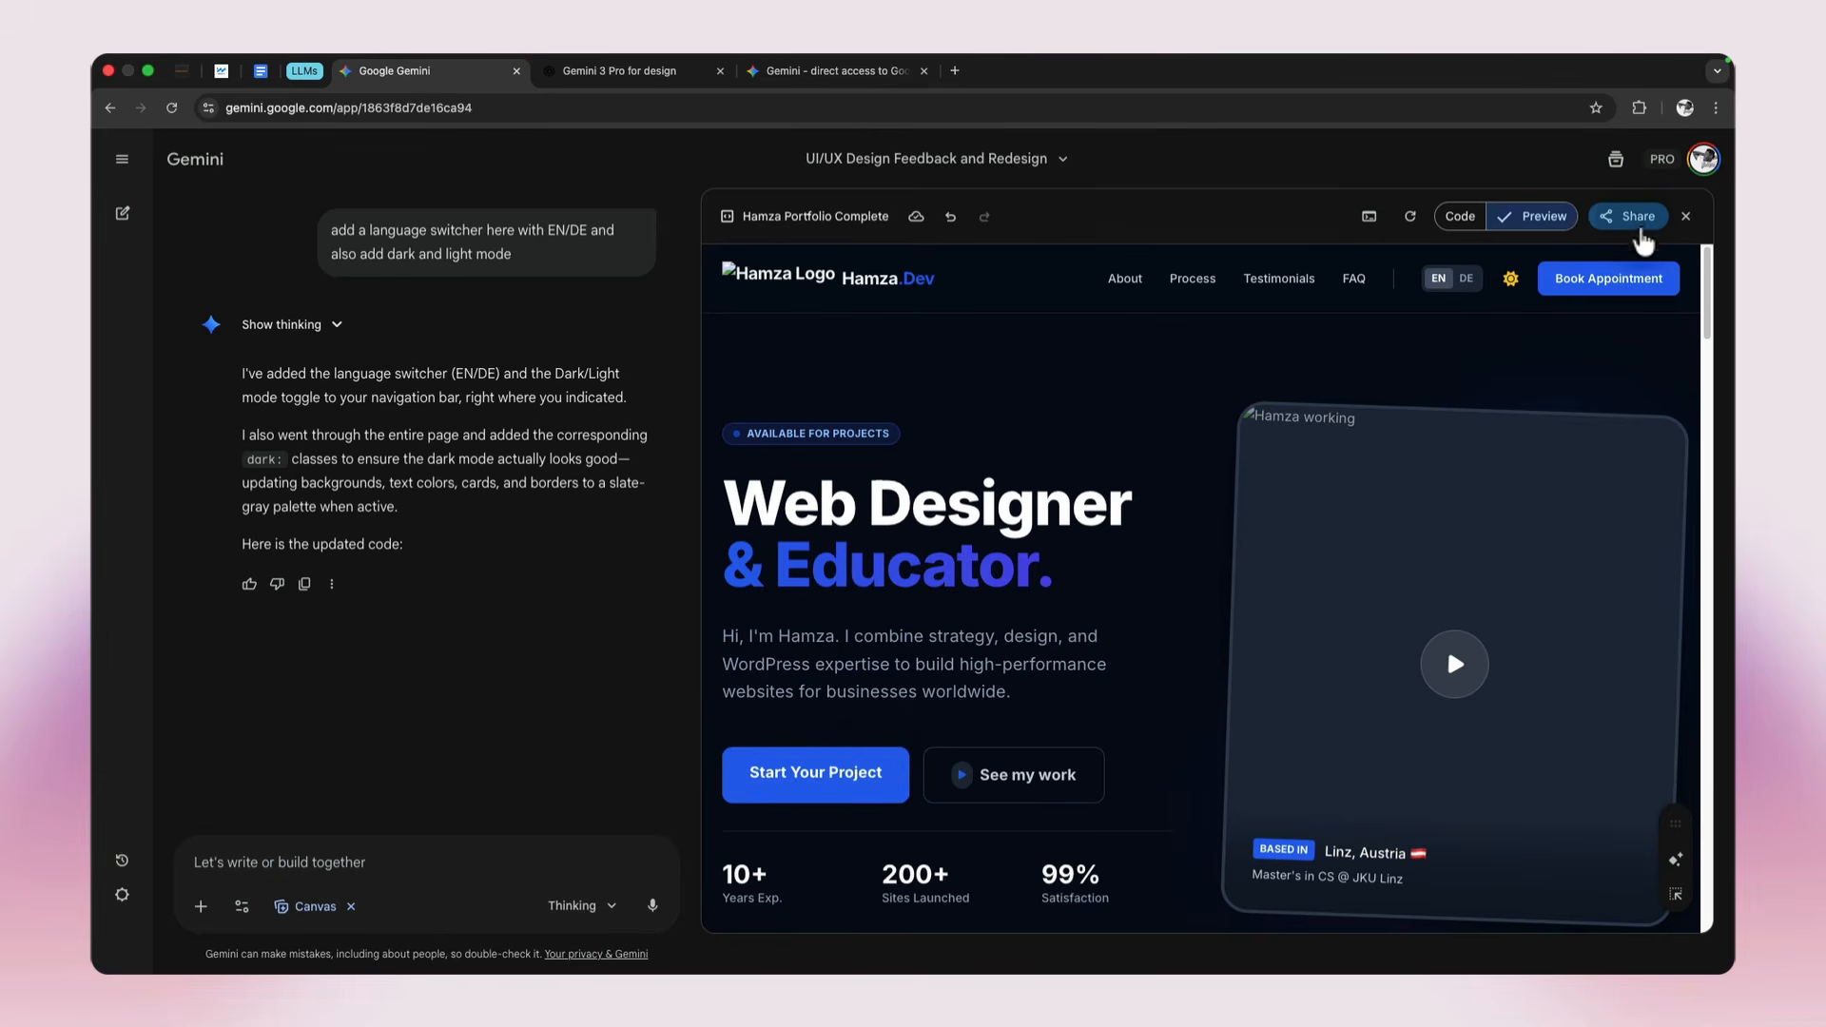
click(1639, 217)
click(1579, 251)
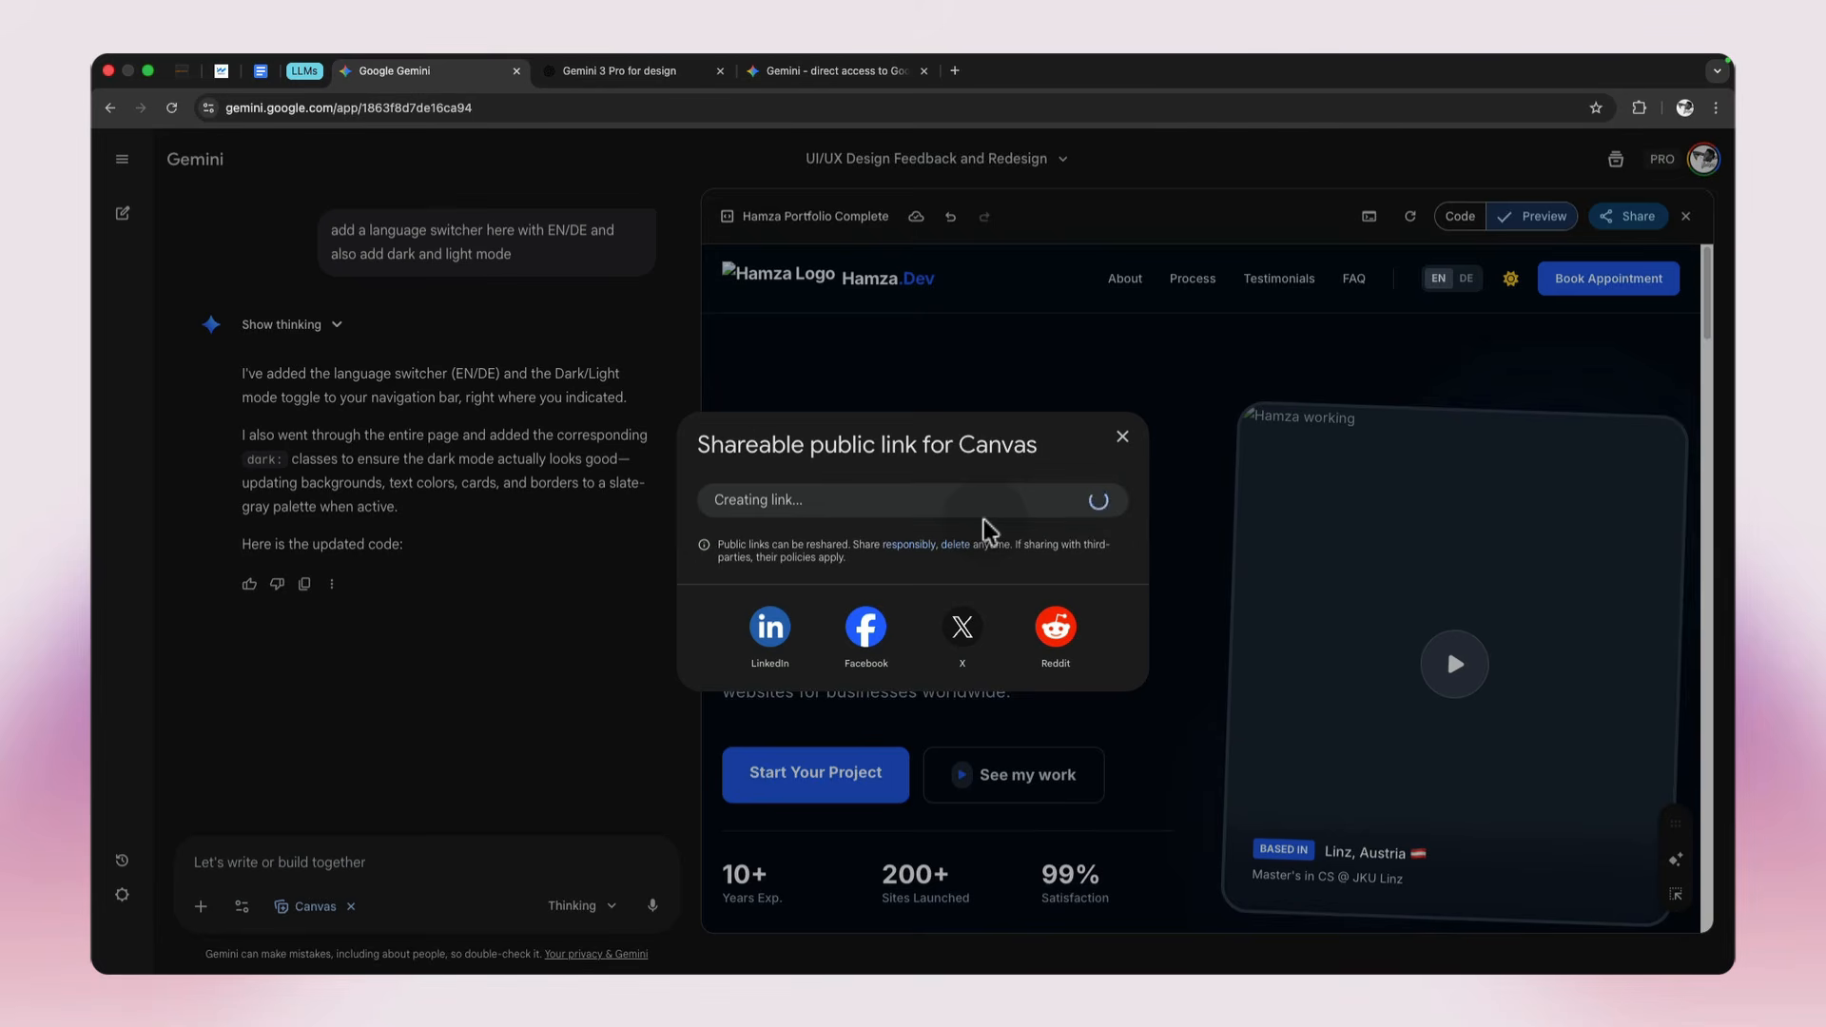
click(635, 72)
click(836, 75)
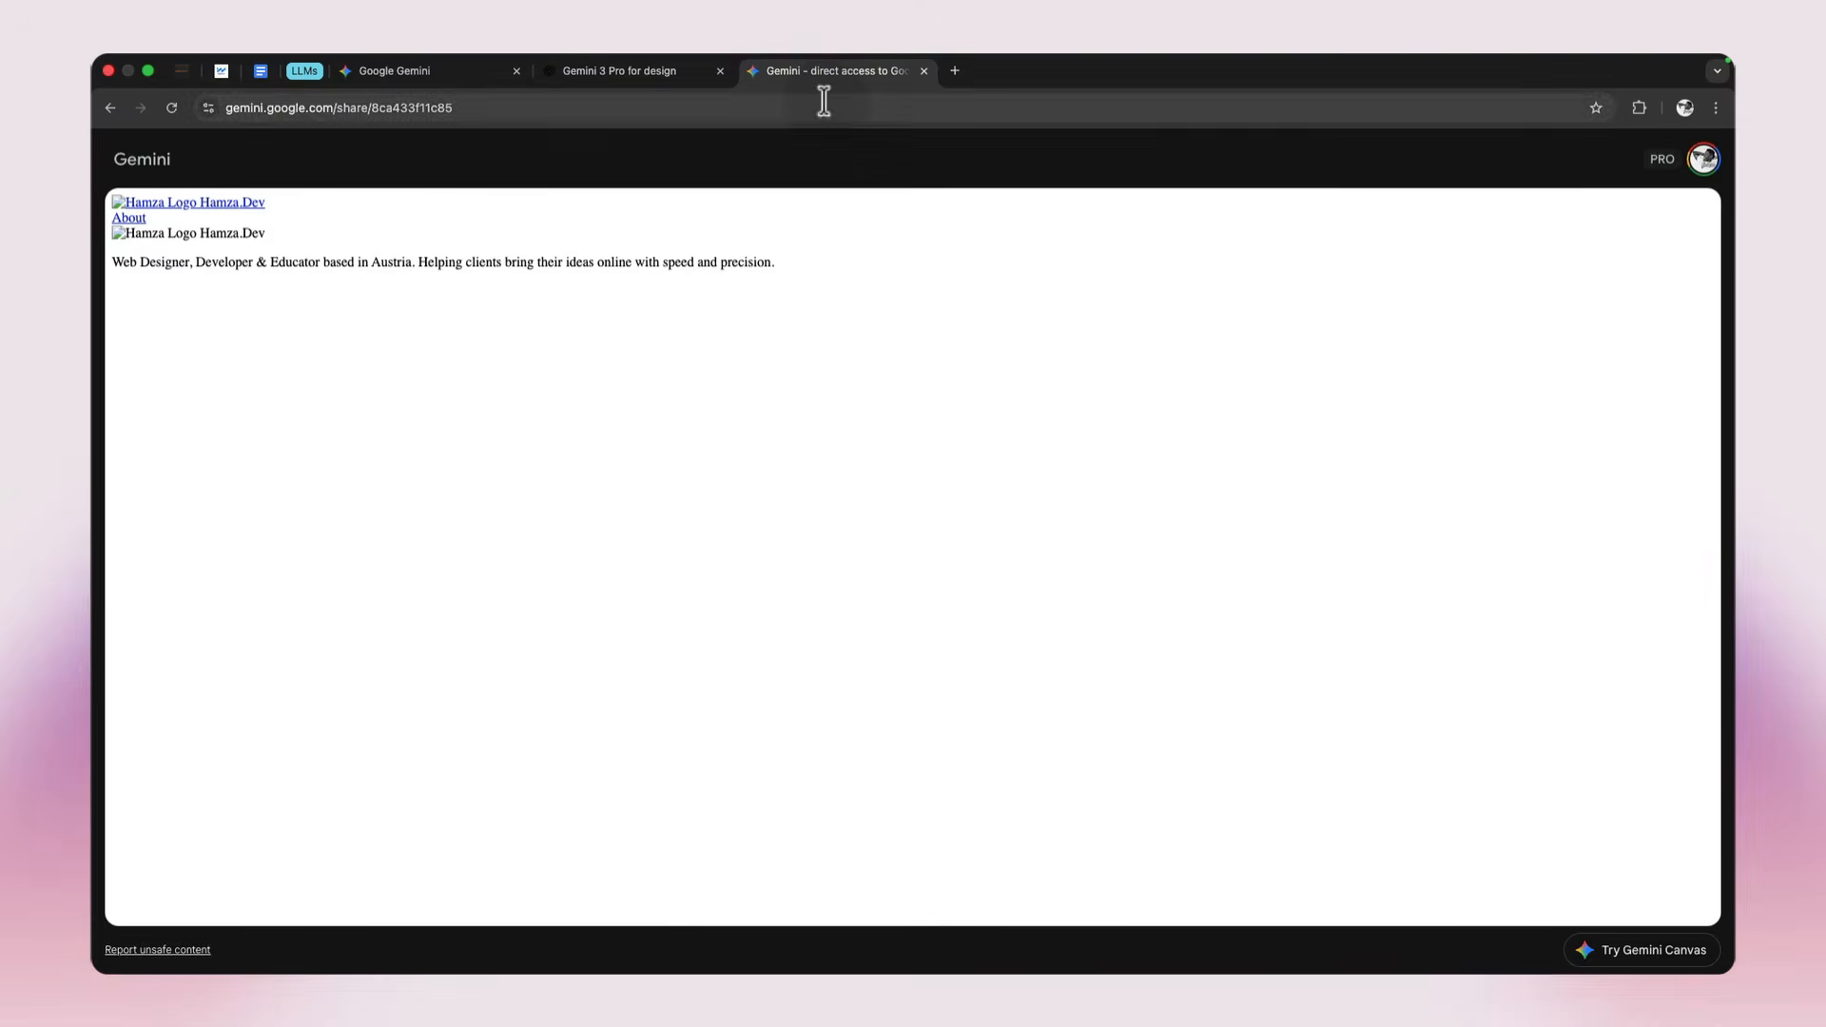
click(824, 100)
key(BackSpace)
text(https://gemini.google.com/share/21a795c369ac)
key(Return)
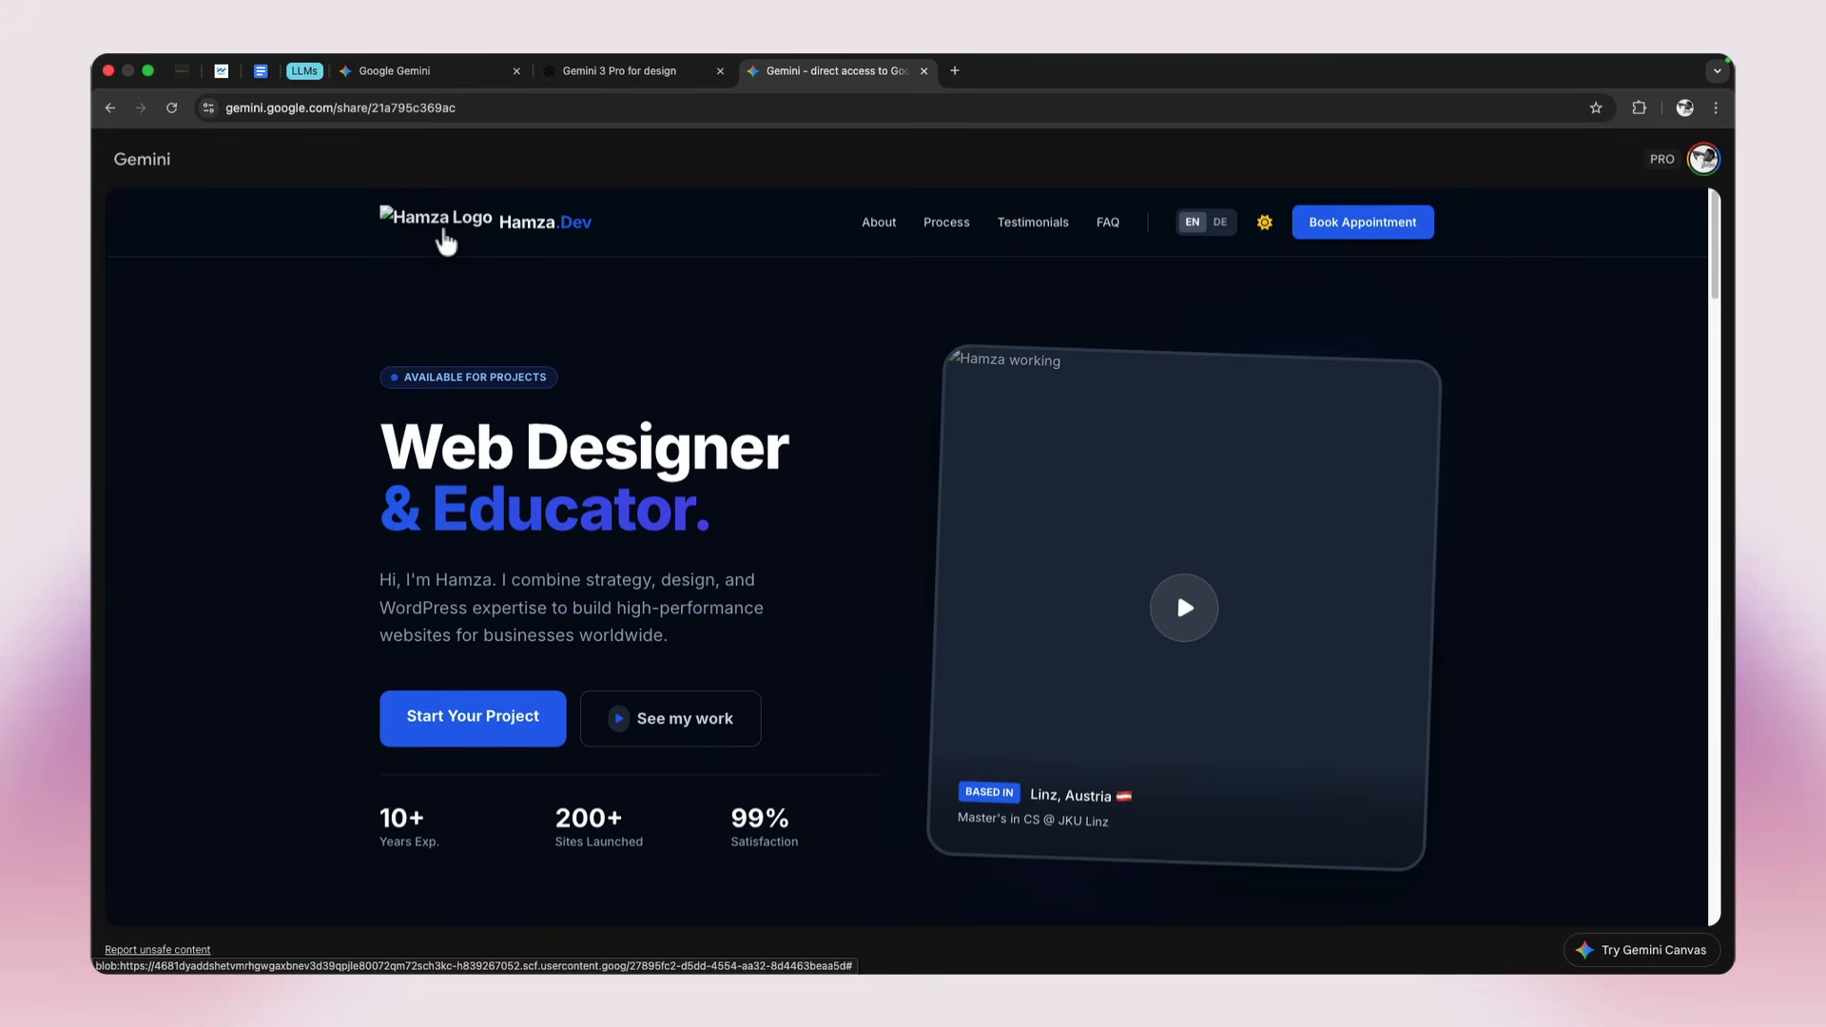
Step: Test the EN/DE language switcher on the shared page and check the sections below the hero
click(1197, 223)
click(1229, 224)
click(1187, 225)
scroll(846, 588, down, 7)
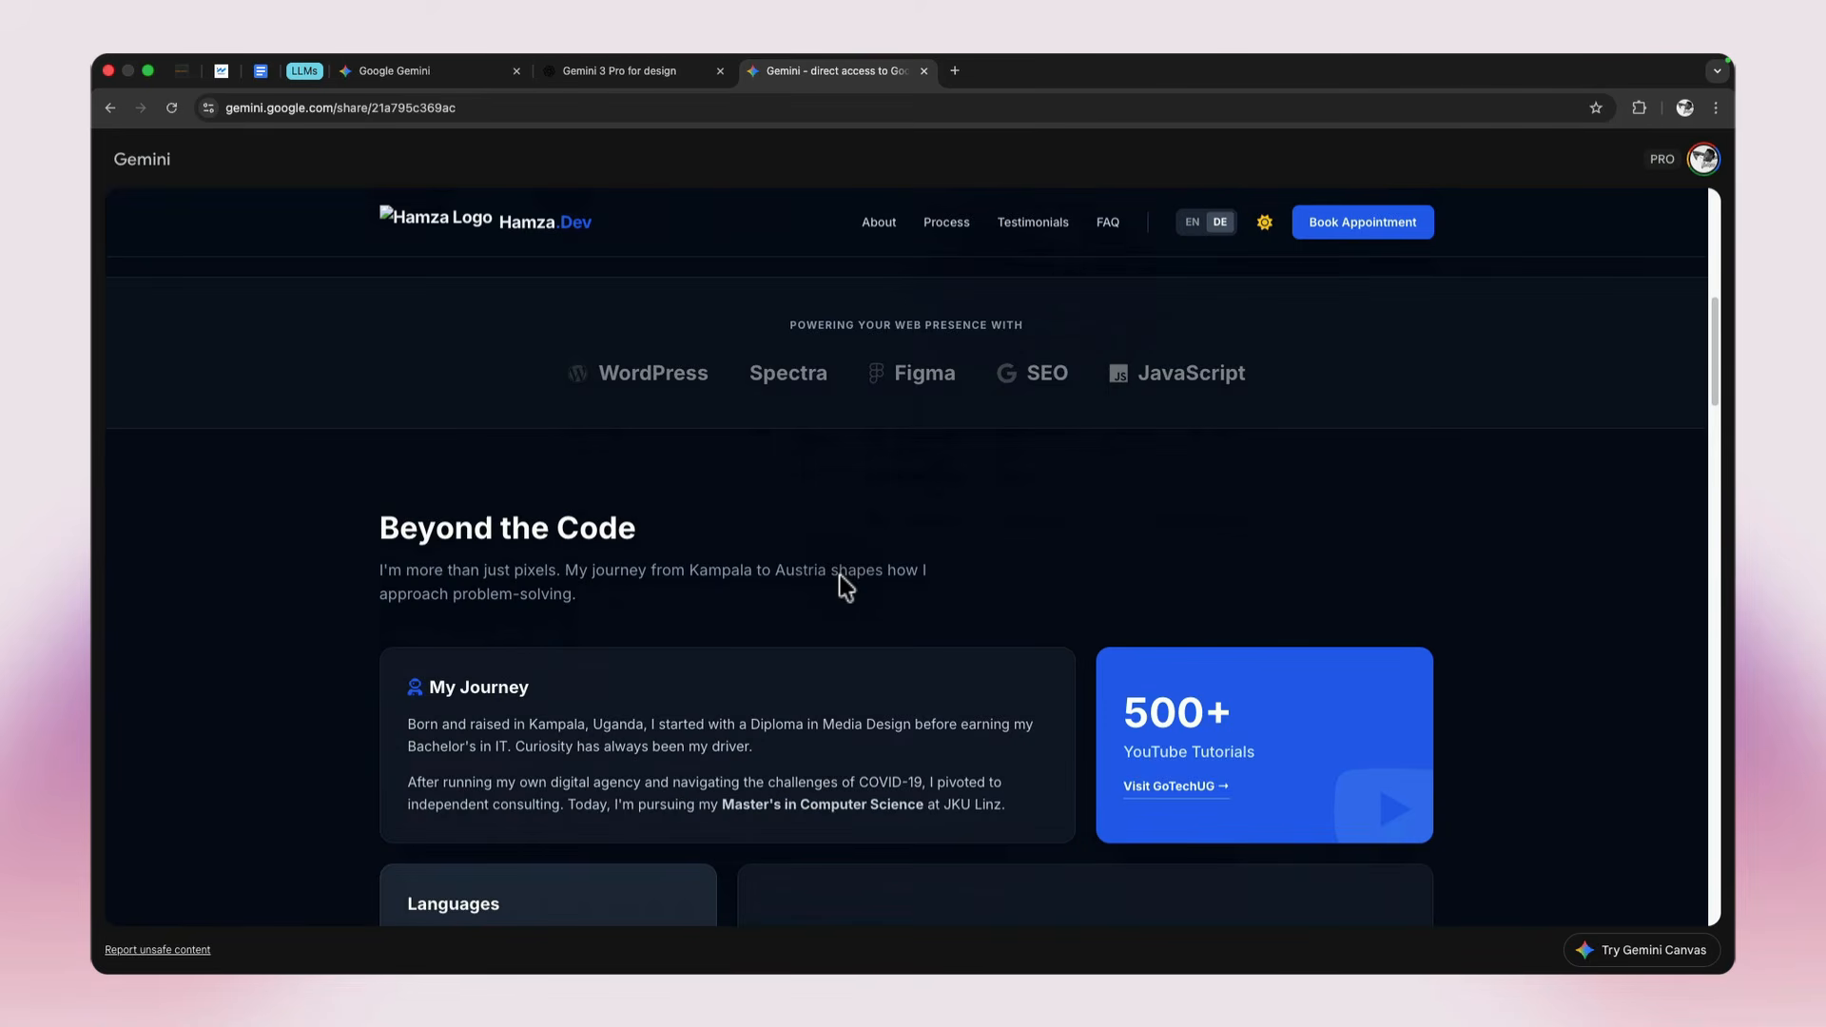
Step: Check the shared page's sections below the hero with DE selected, set the language back to EN, and return to the hero
scroll(846, 587, down, 5)
scroll(846, 588, up, 5)
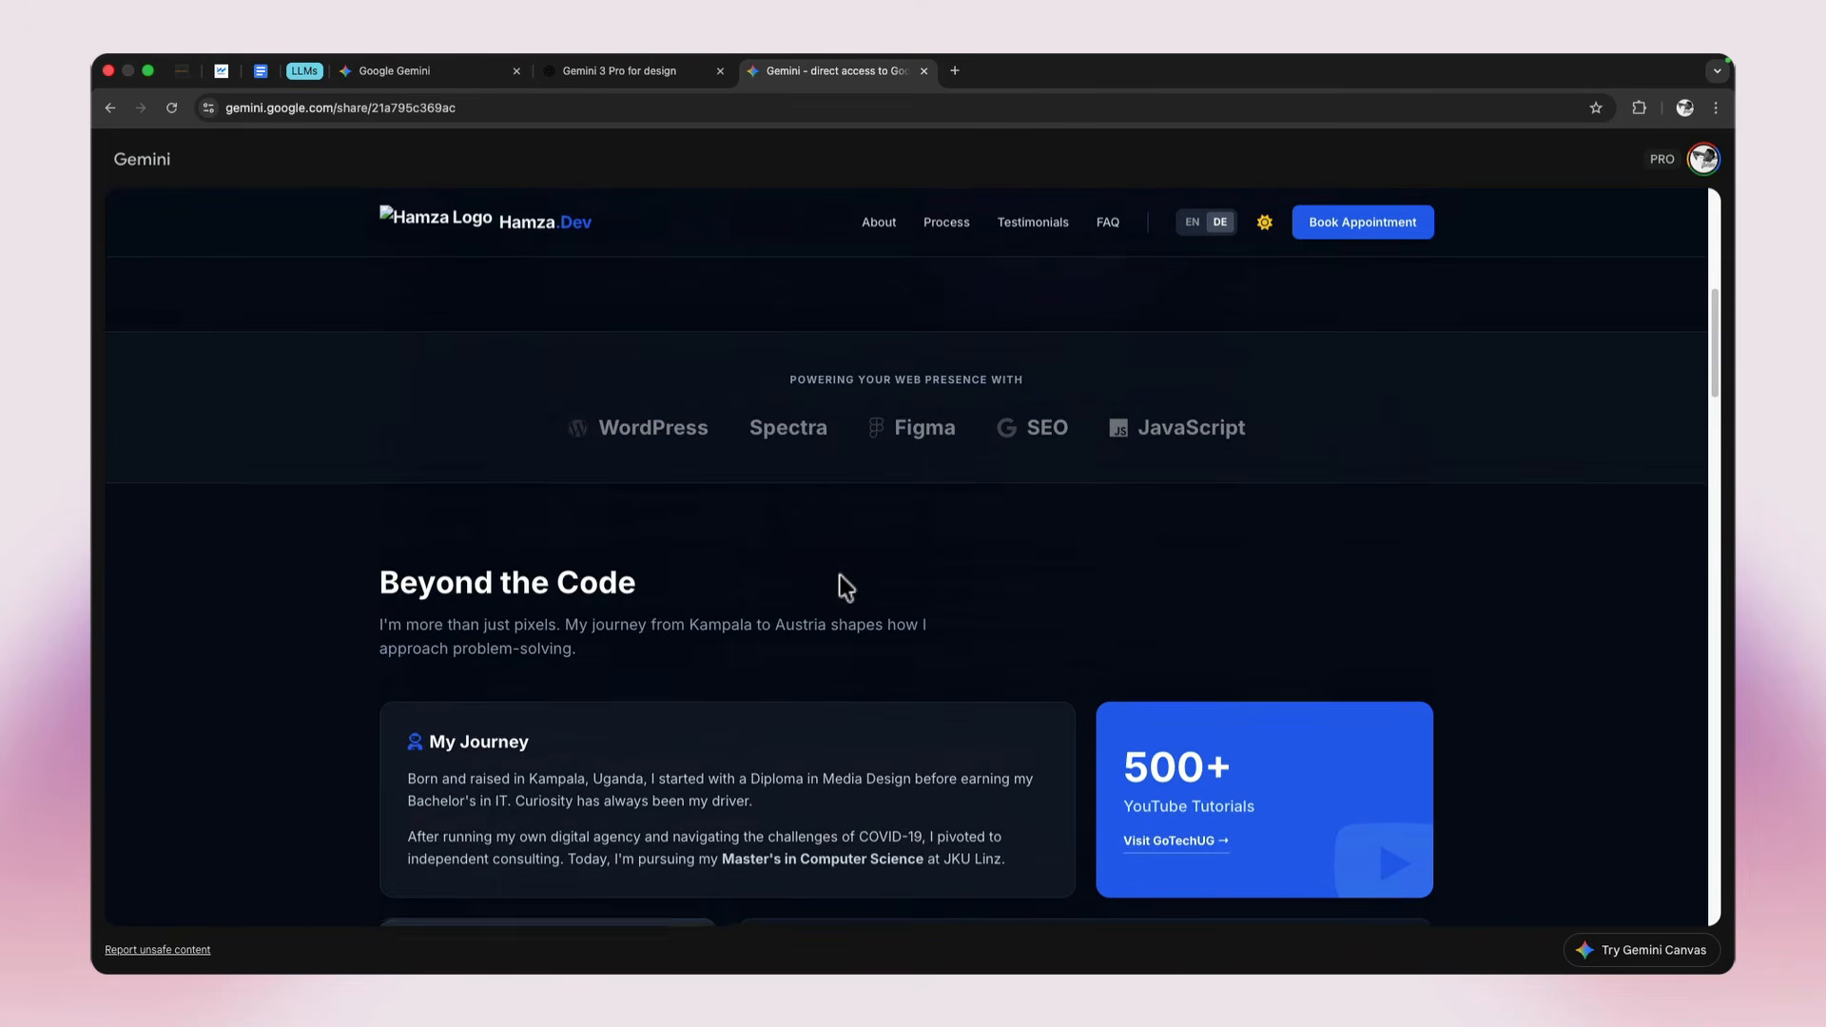
scroll(846, 588, down, 7)
scroll(846, 588, down, 5)
scroll(846, 588, up, 15)
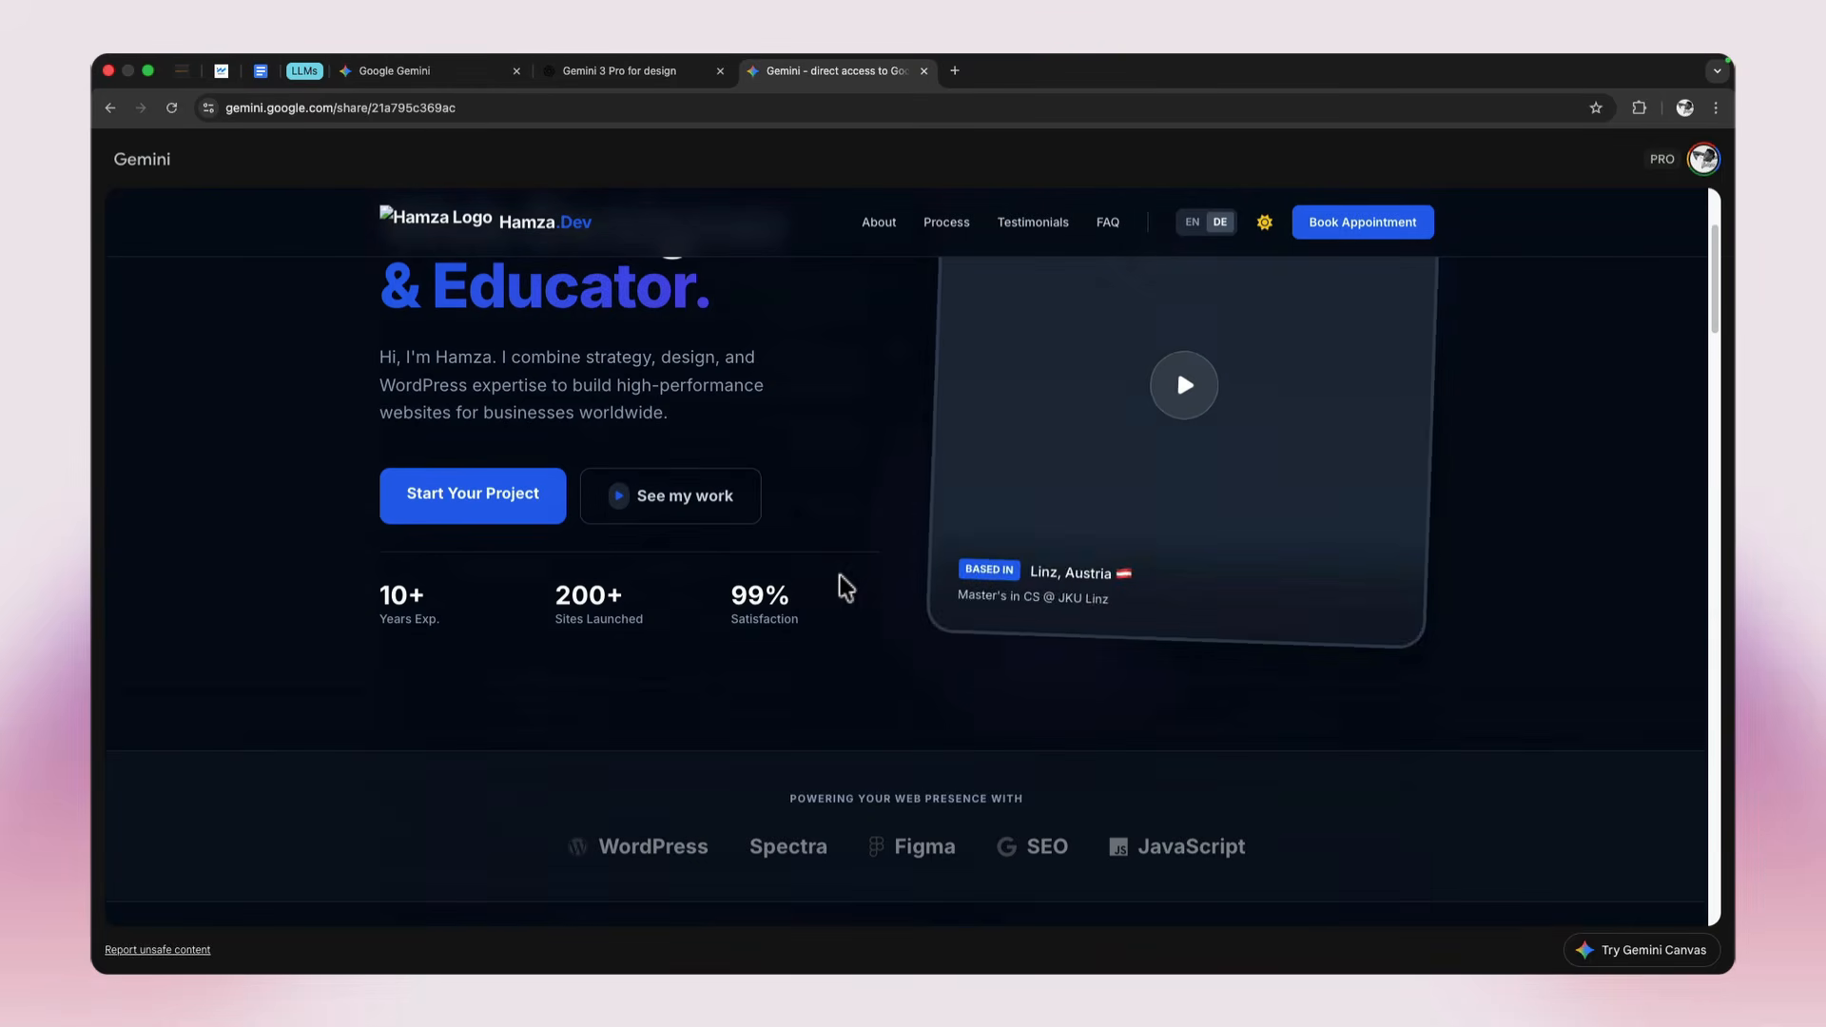
click(1190, 226)
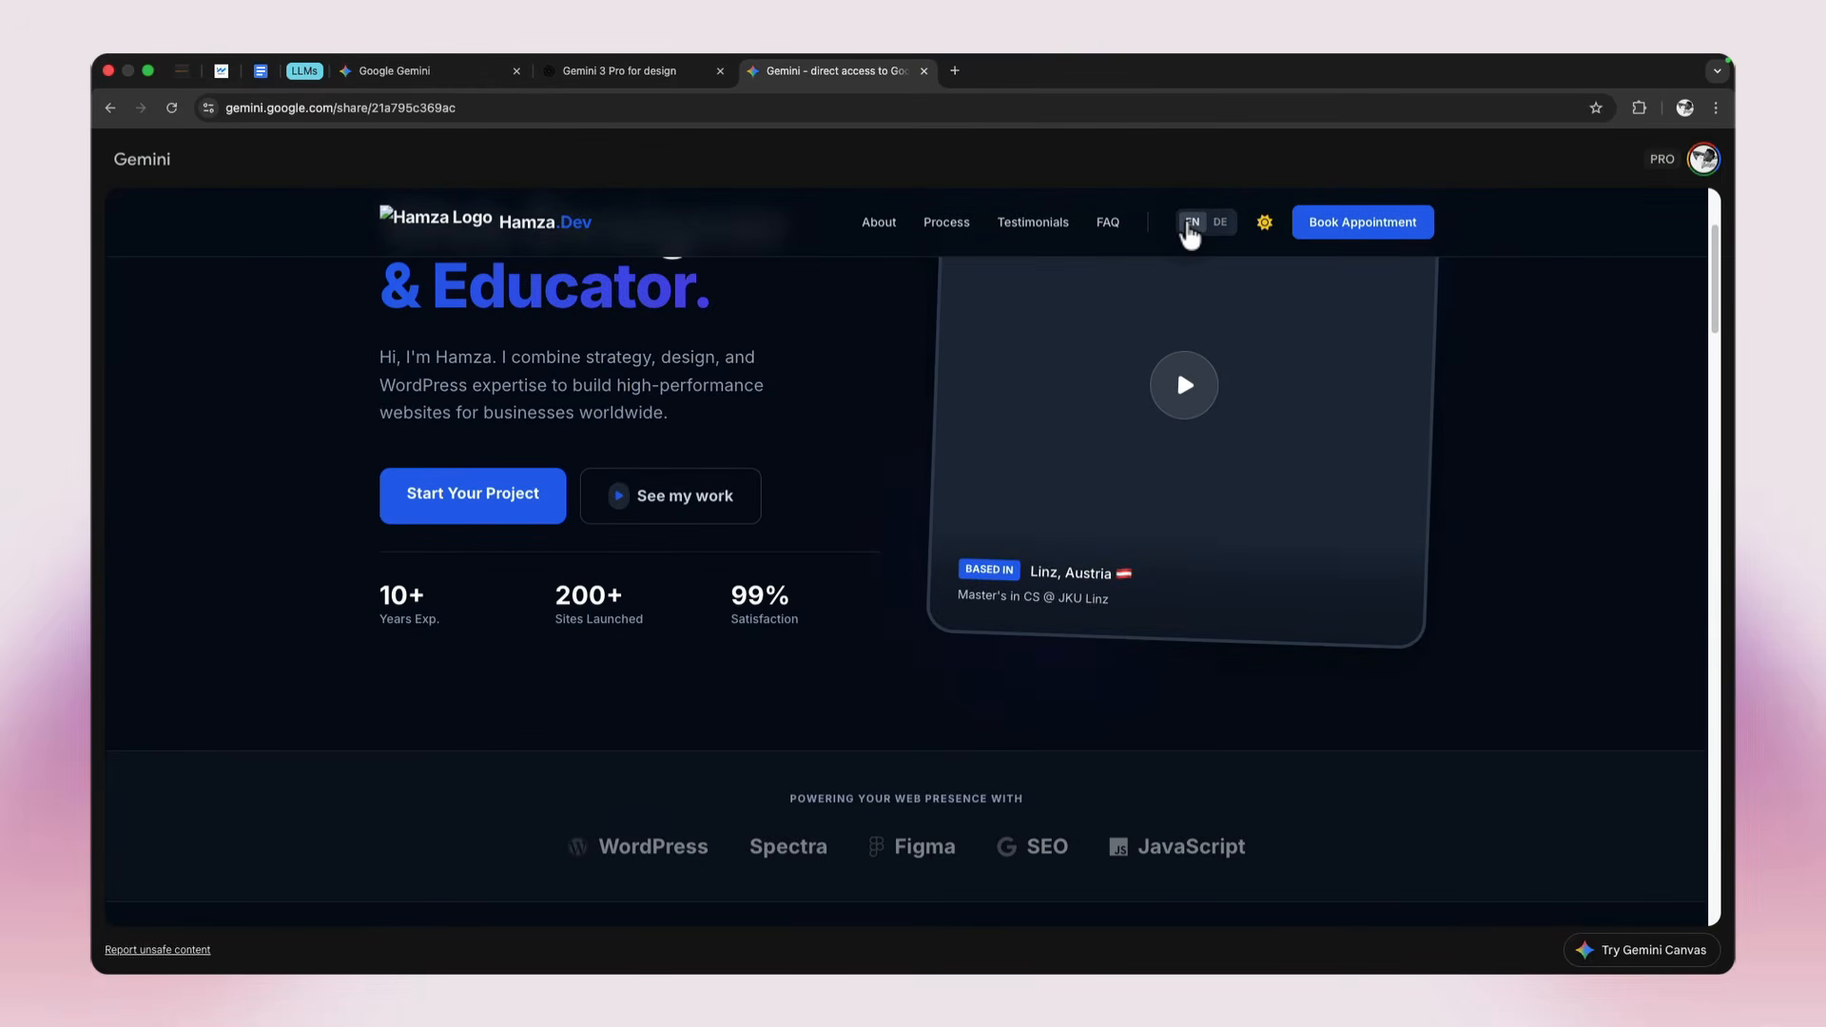
click(551, 510)
scroll(551, 517, up, 10)
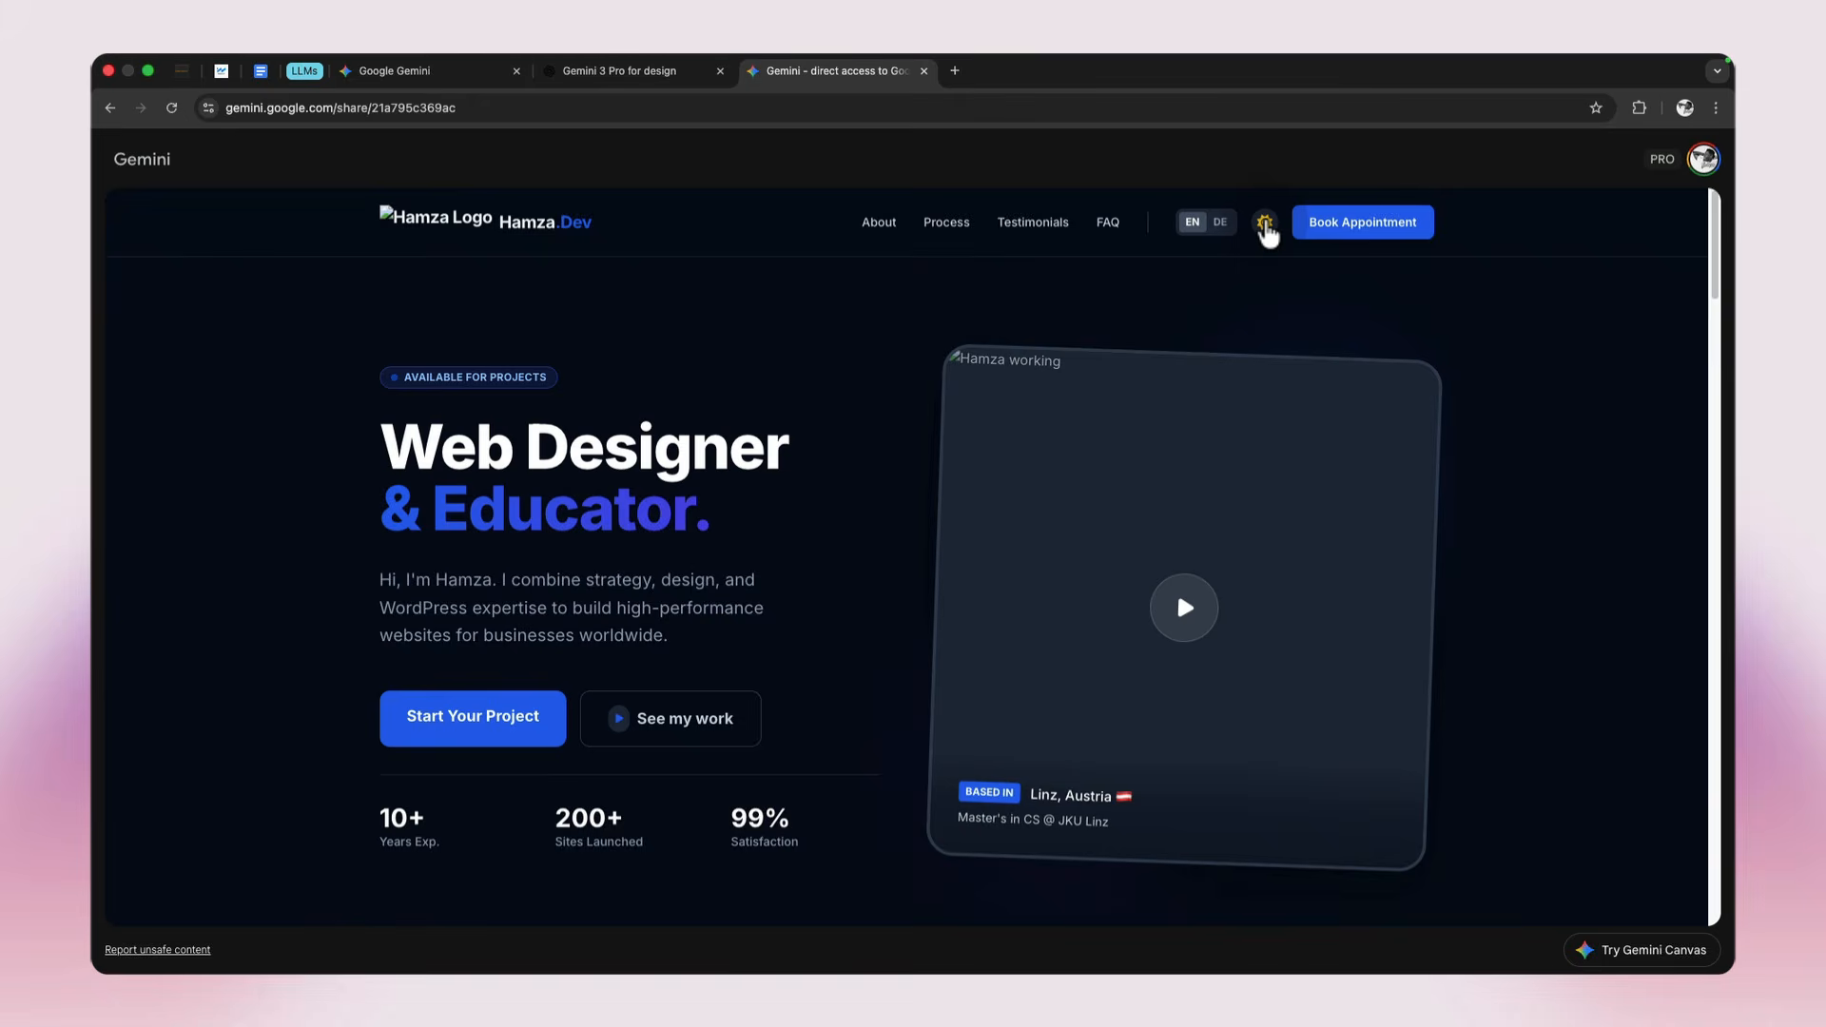
Step: Switch the shared page to light mode and check the hero, technology logos, Beyond the Code and workflow sections
click(1266, 226)
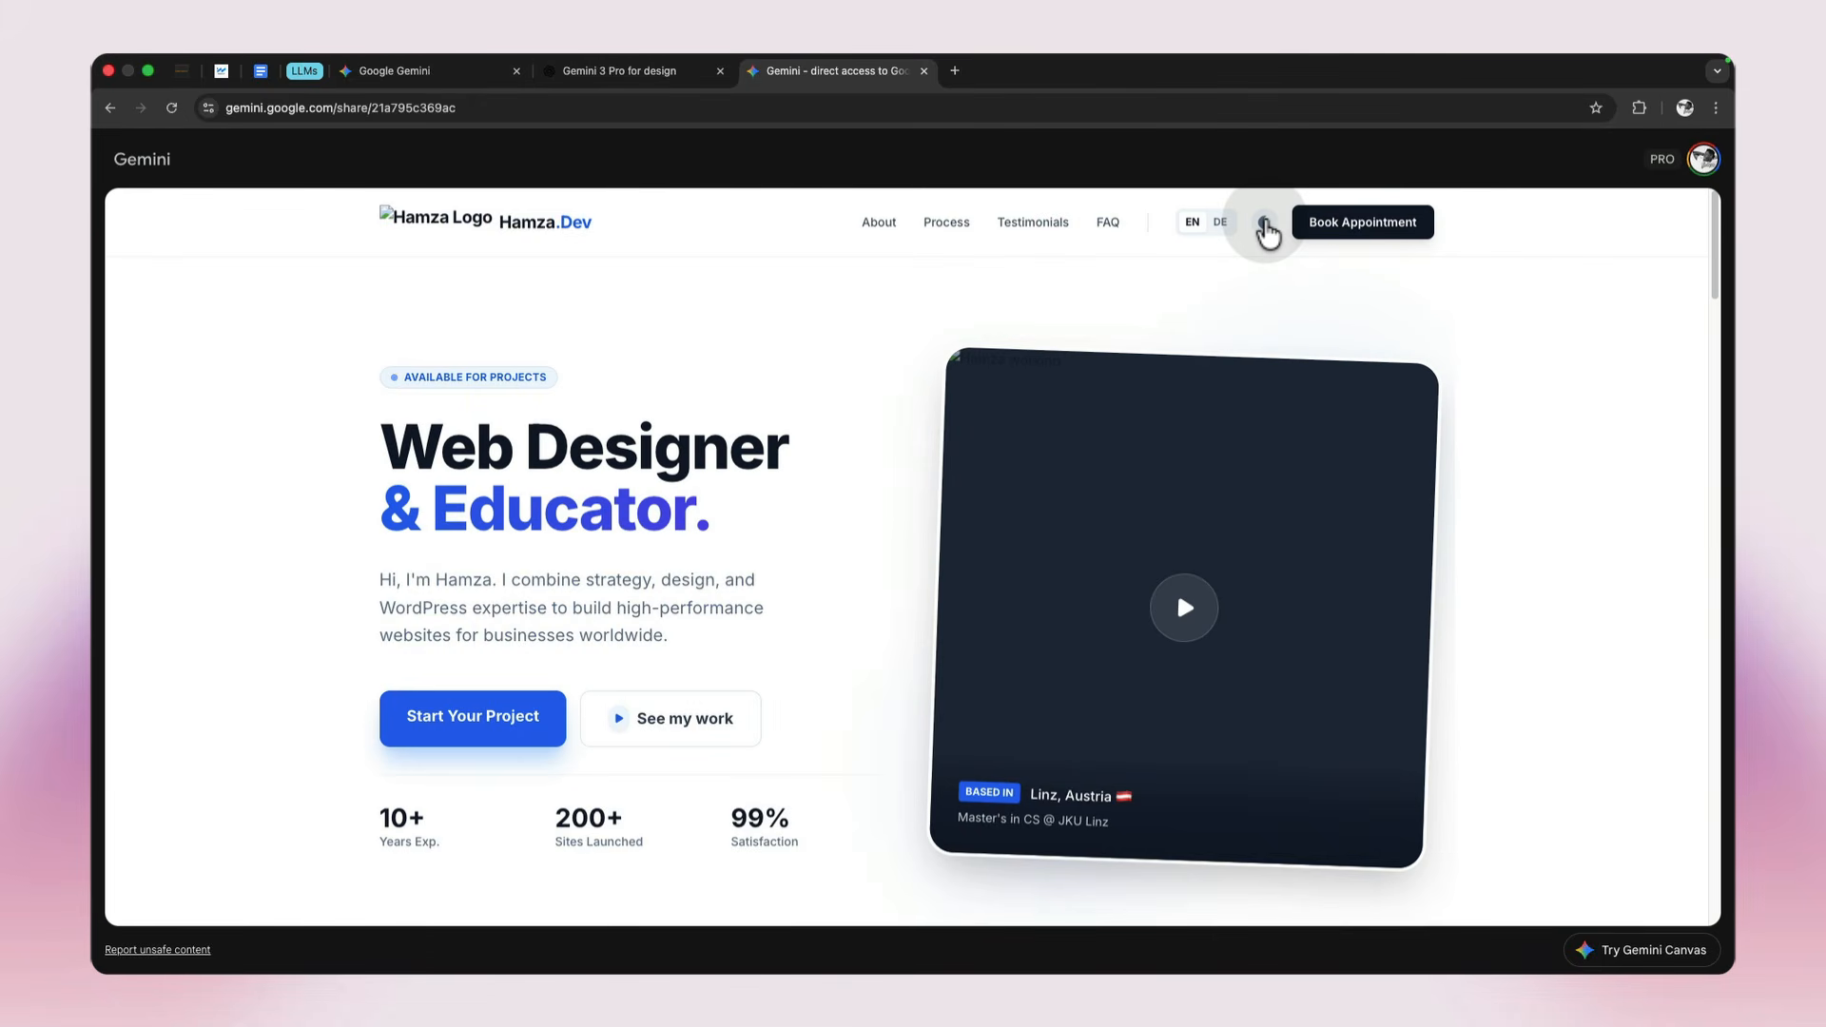
scroll(1623, 489, down, 3)
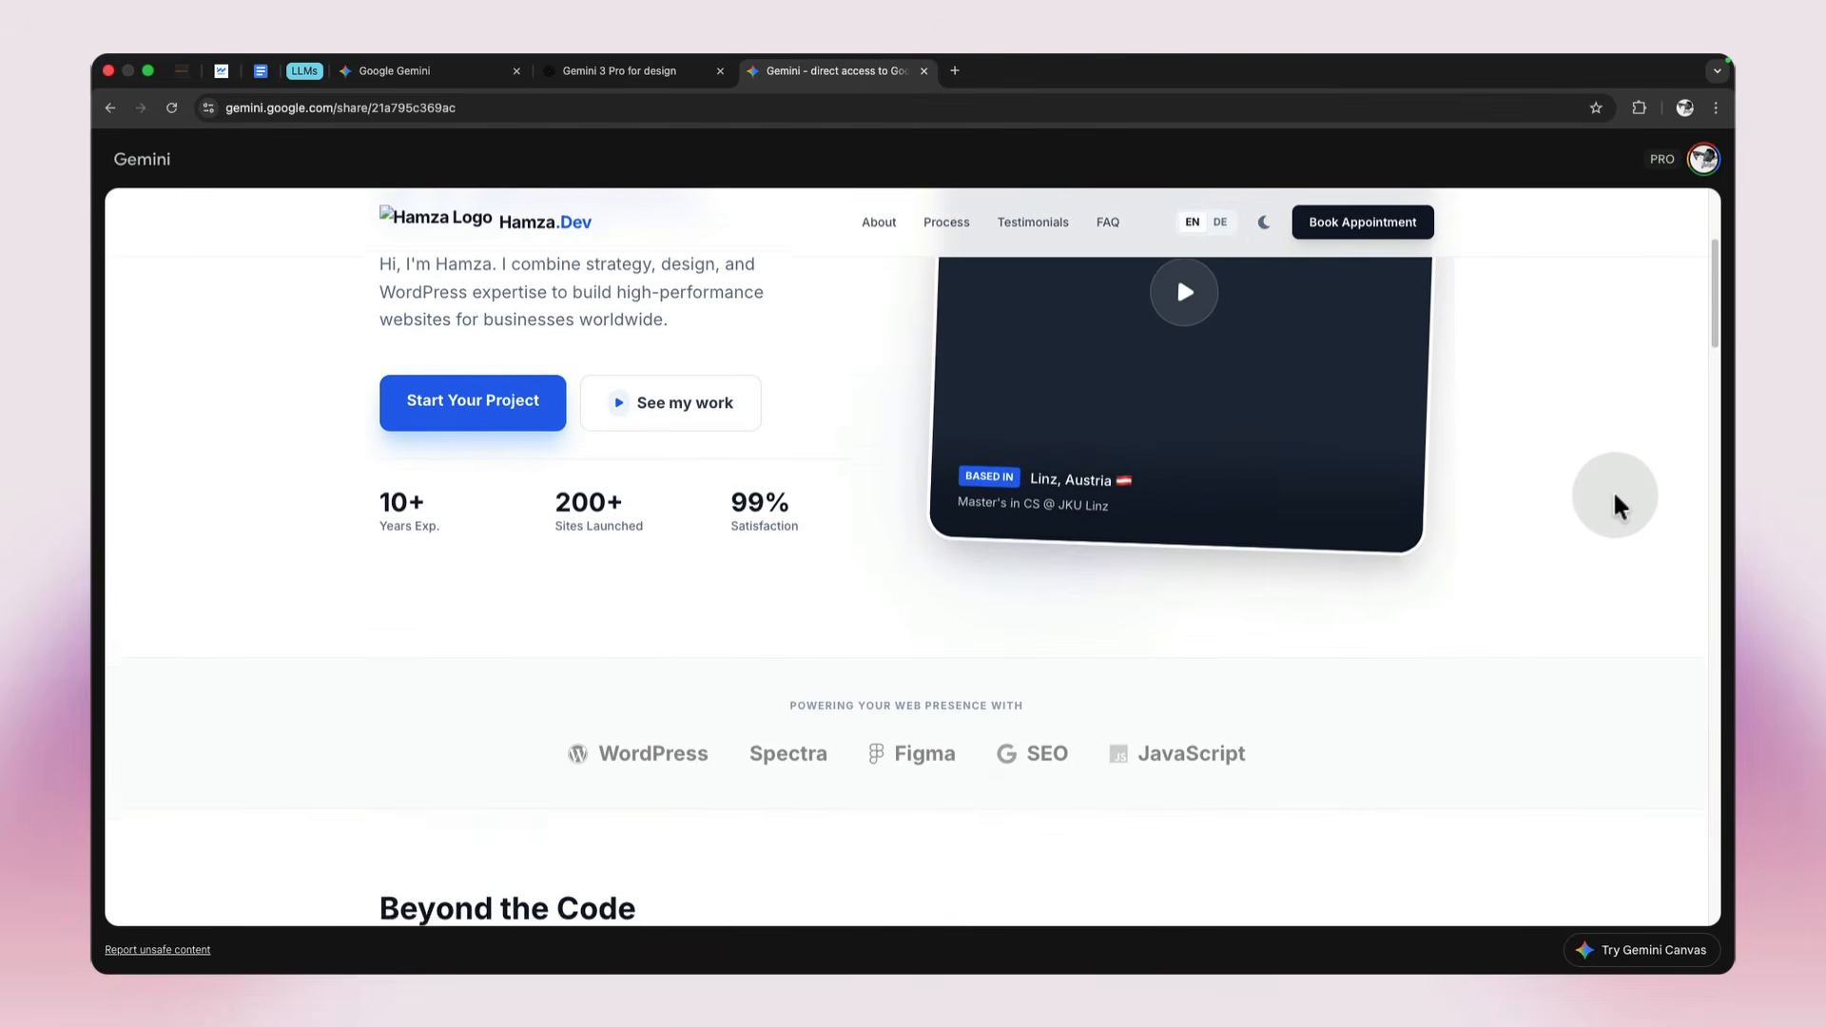
scroll(1620, 504, down, 4)
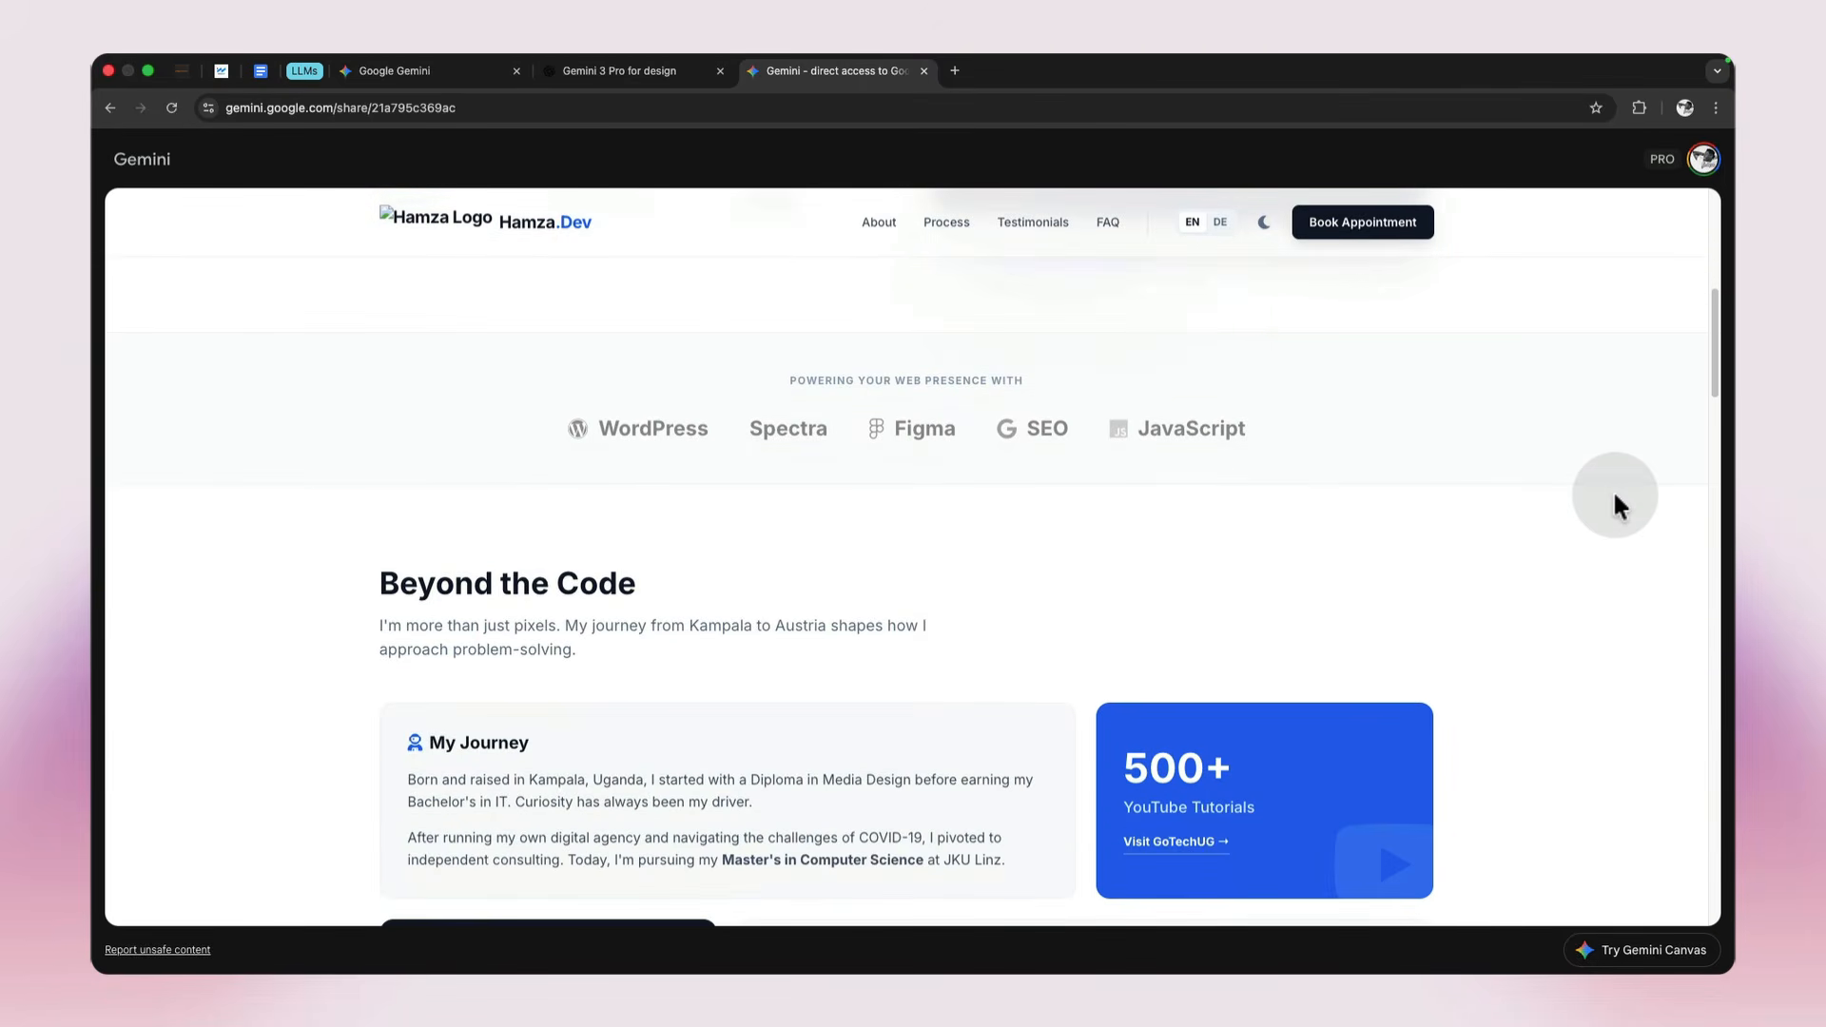
scroll(1620, 505, down, 5)
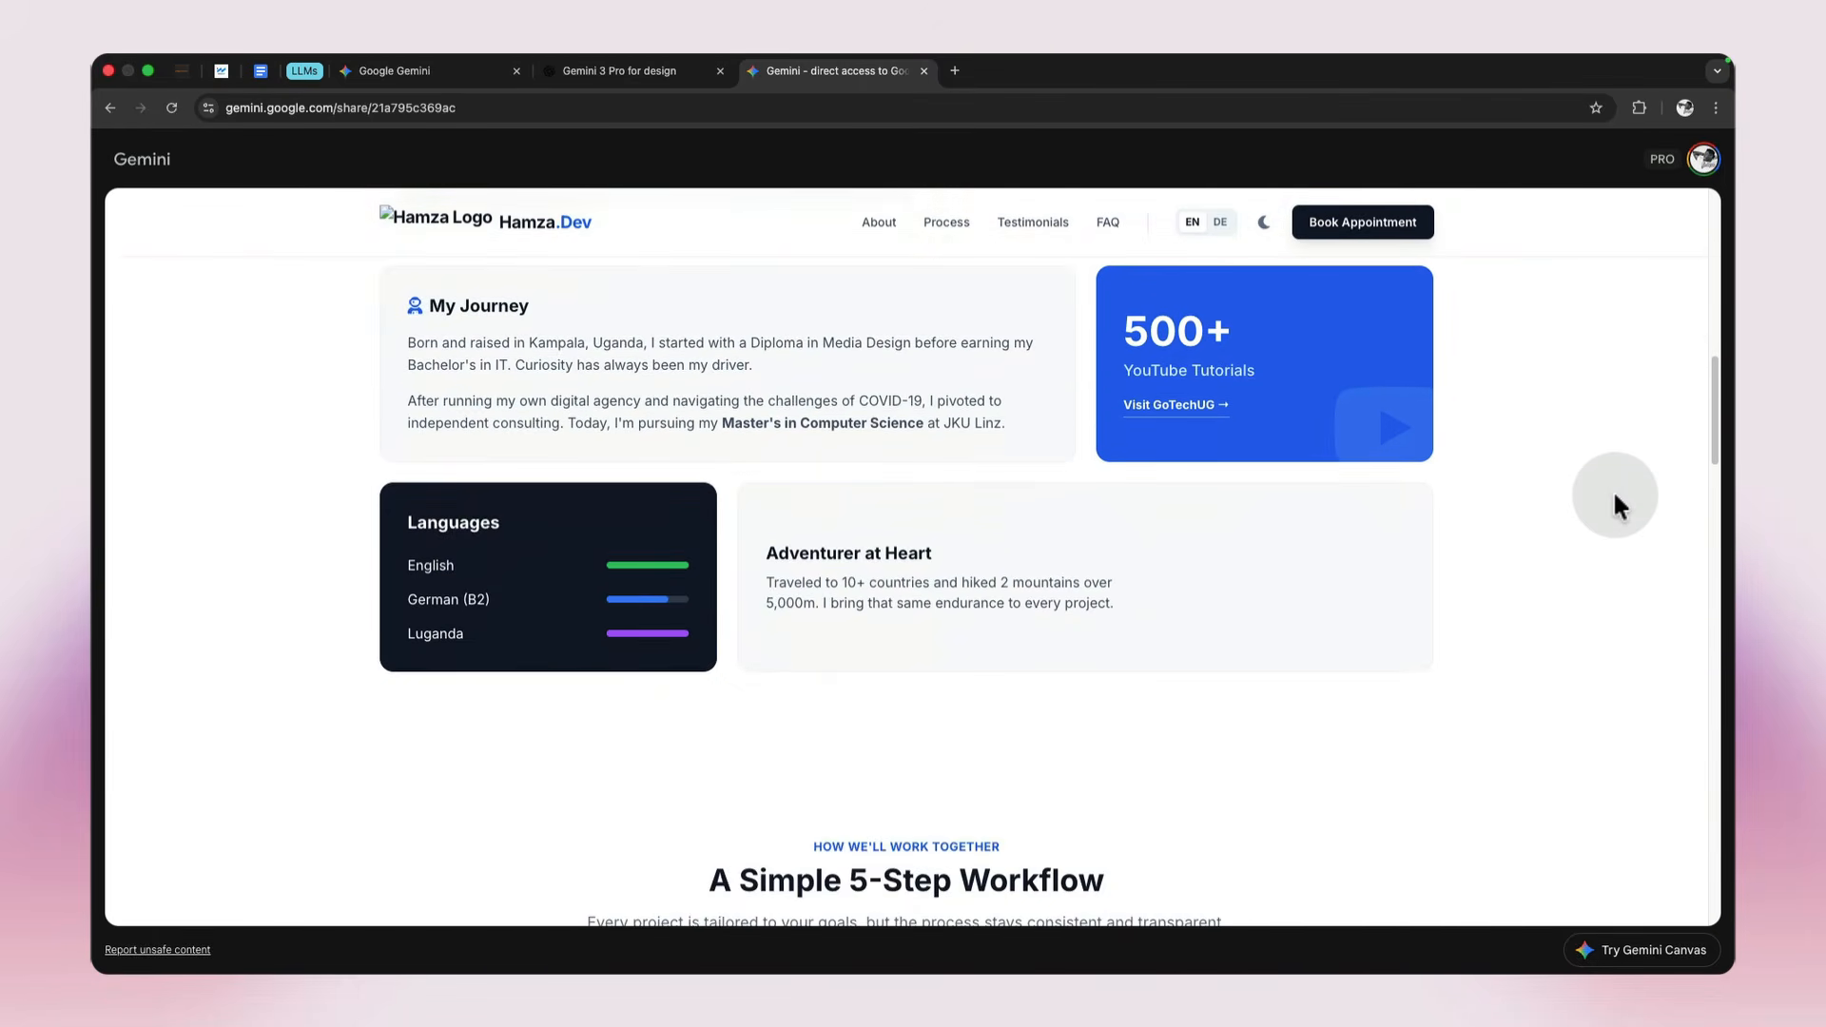
scroll(1617, 498, down, 8)
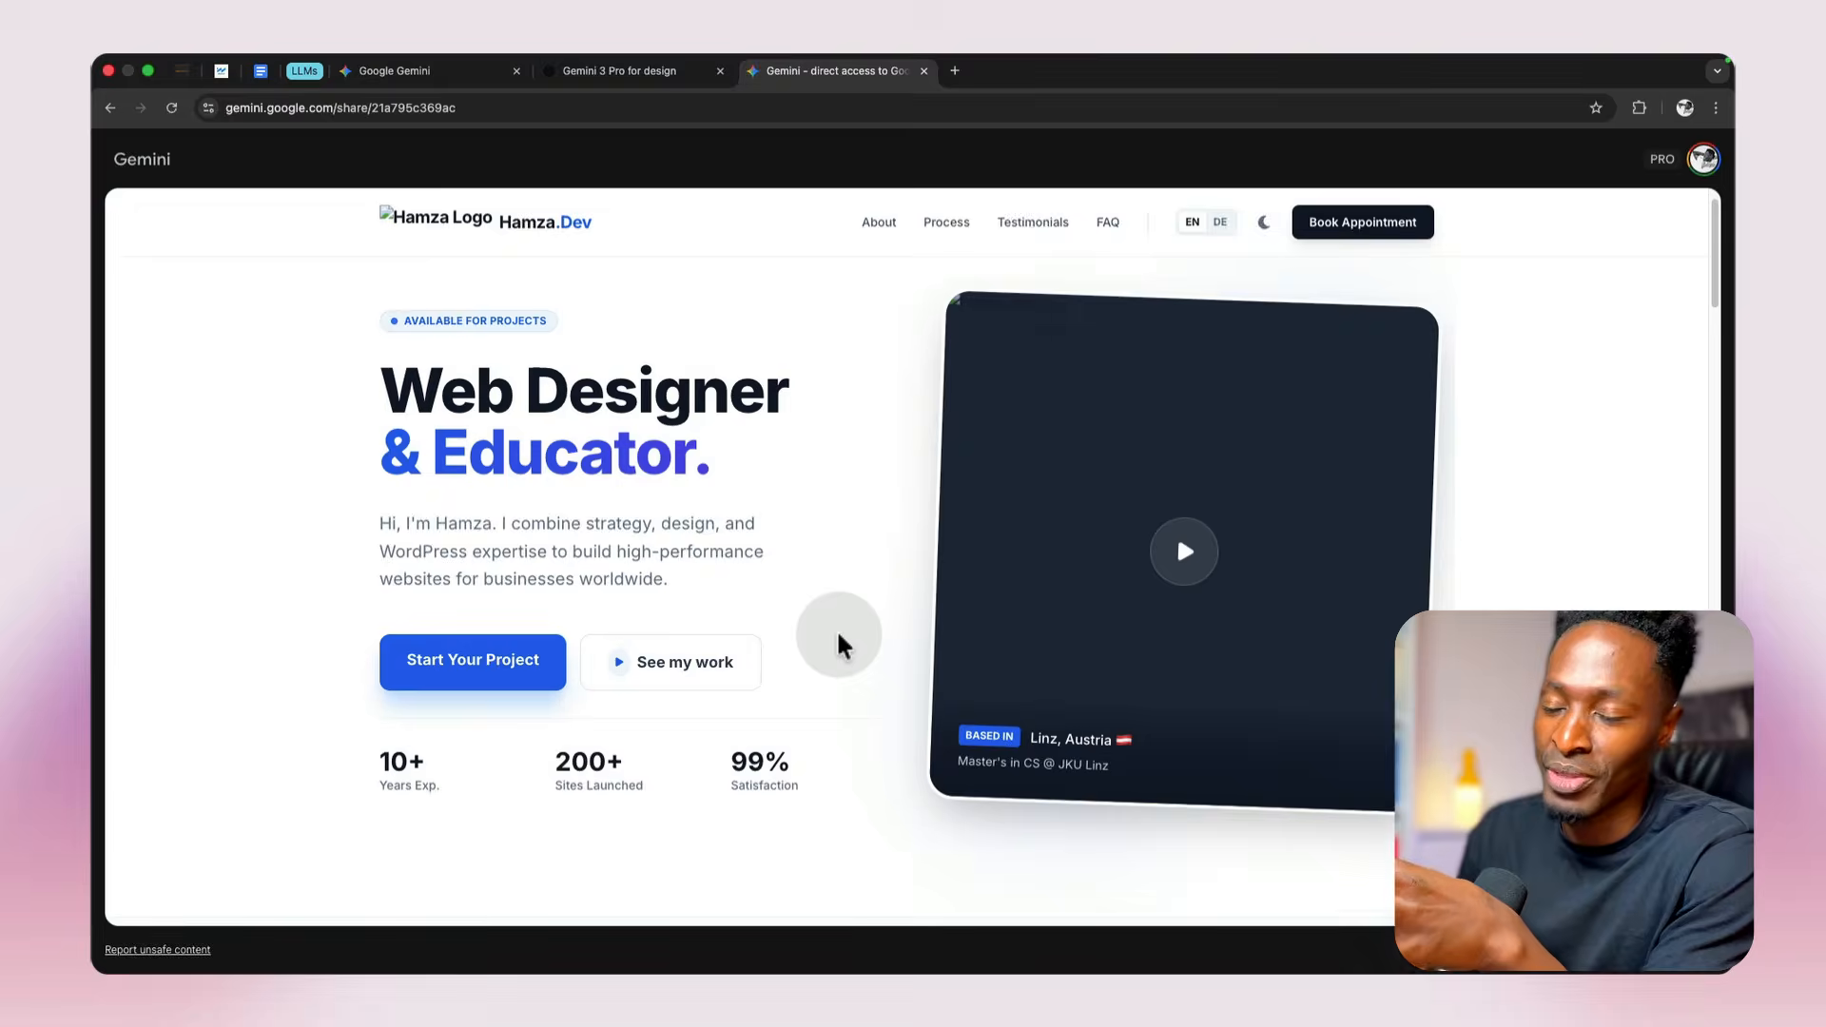
Step: Examine the light-mode homepage from the hero through the 5-step workflow section and back up
scroll(836, 630, down, 3)
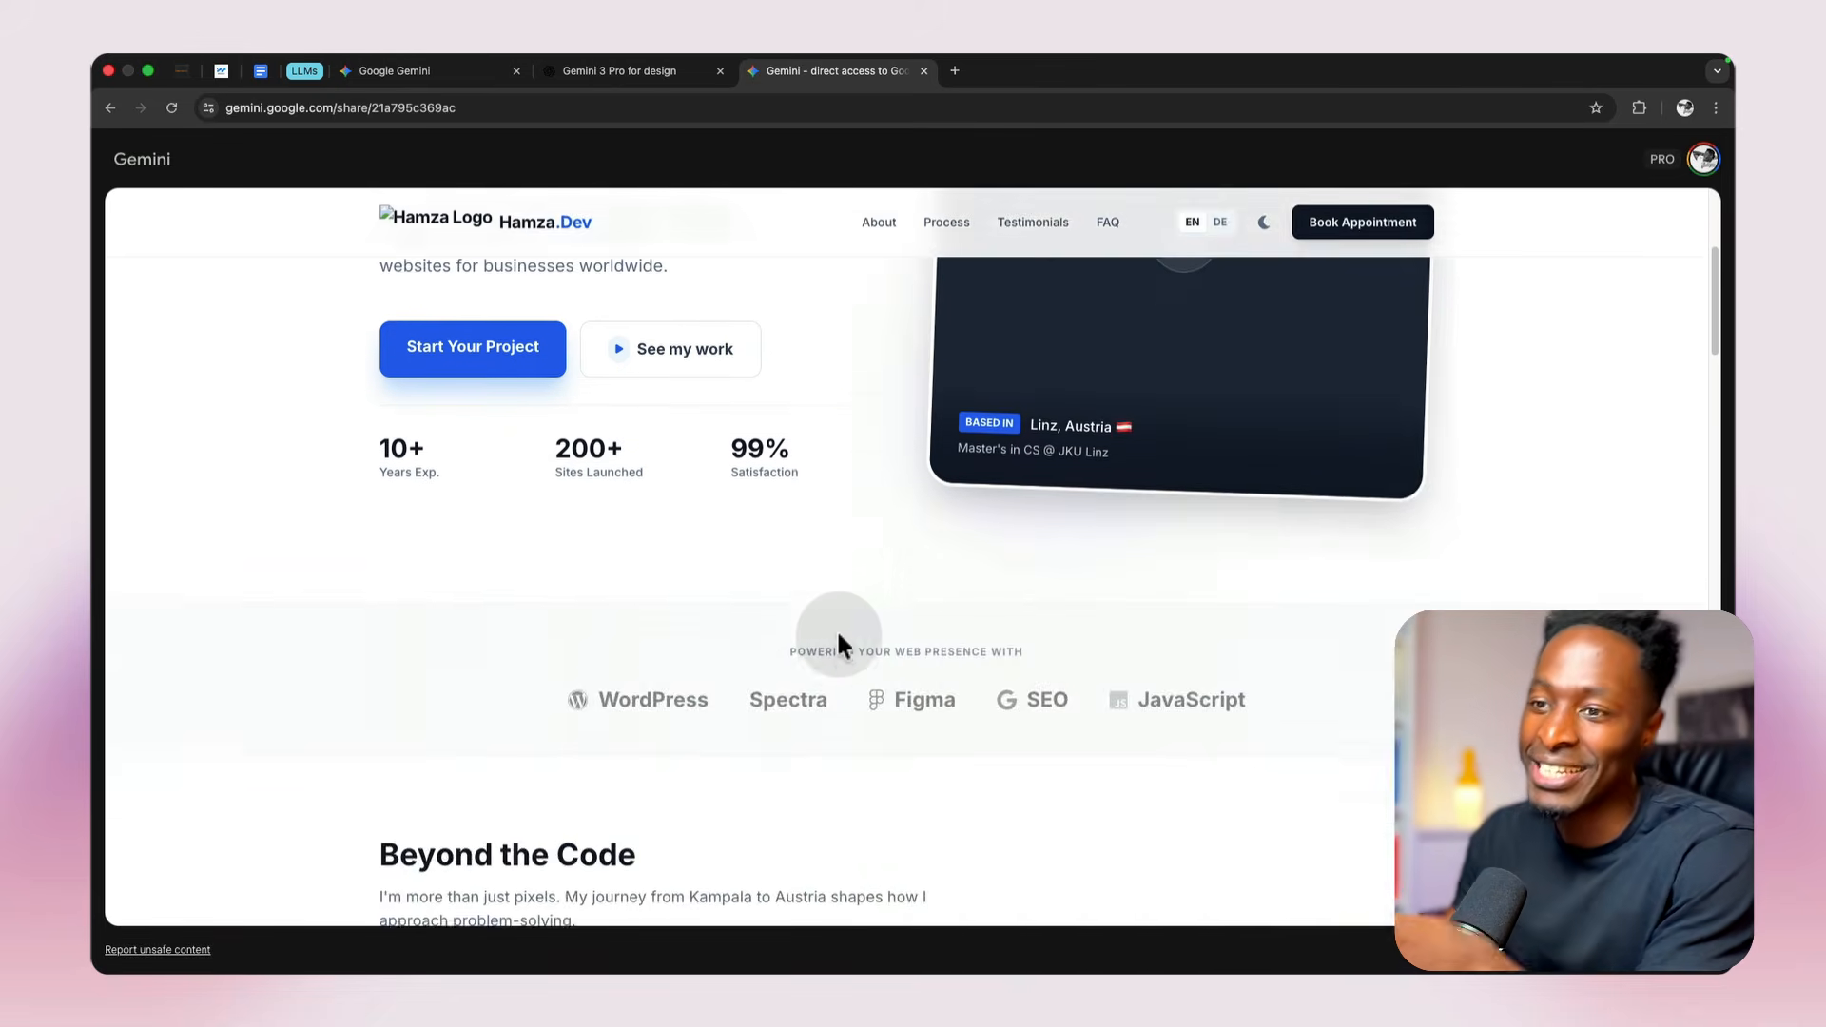
scroll(837, 630, up, 3)
scroll(837, 637, down, 1)
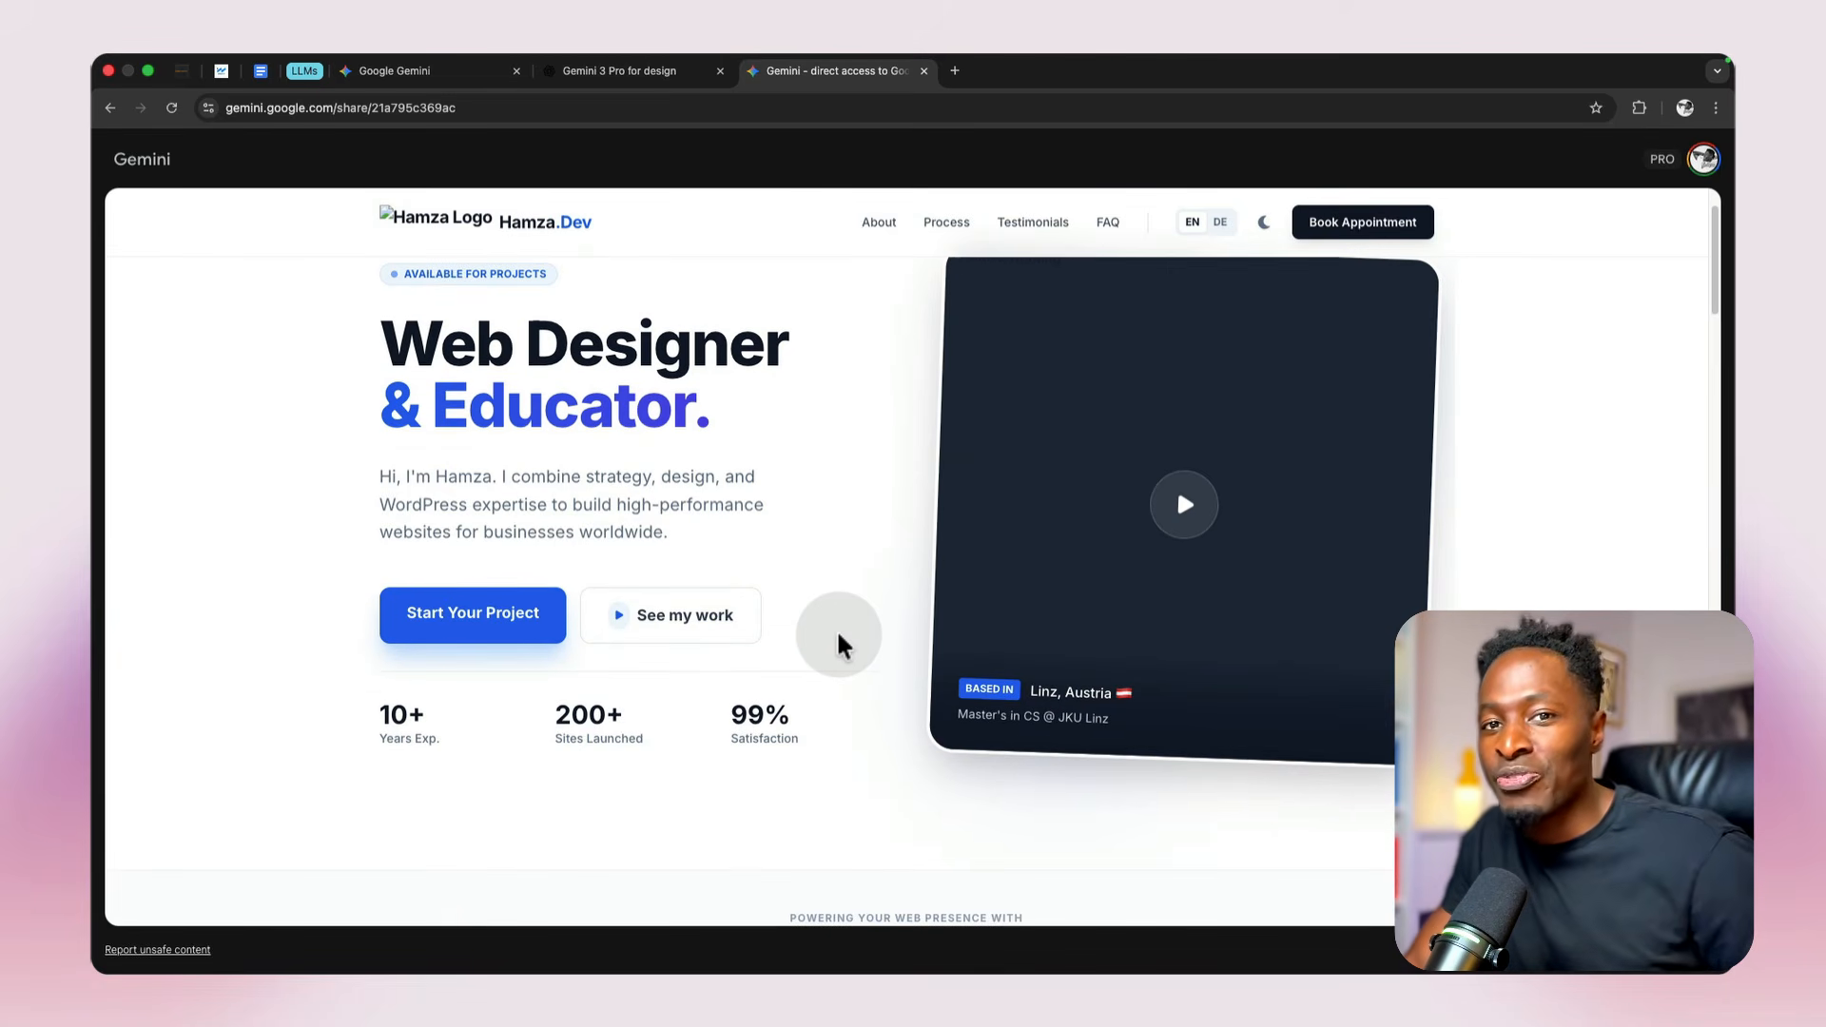
scroll(836, 630, down, 1)
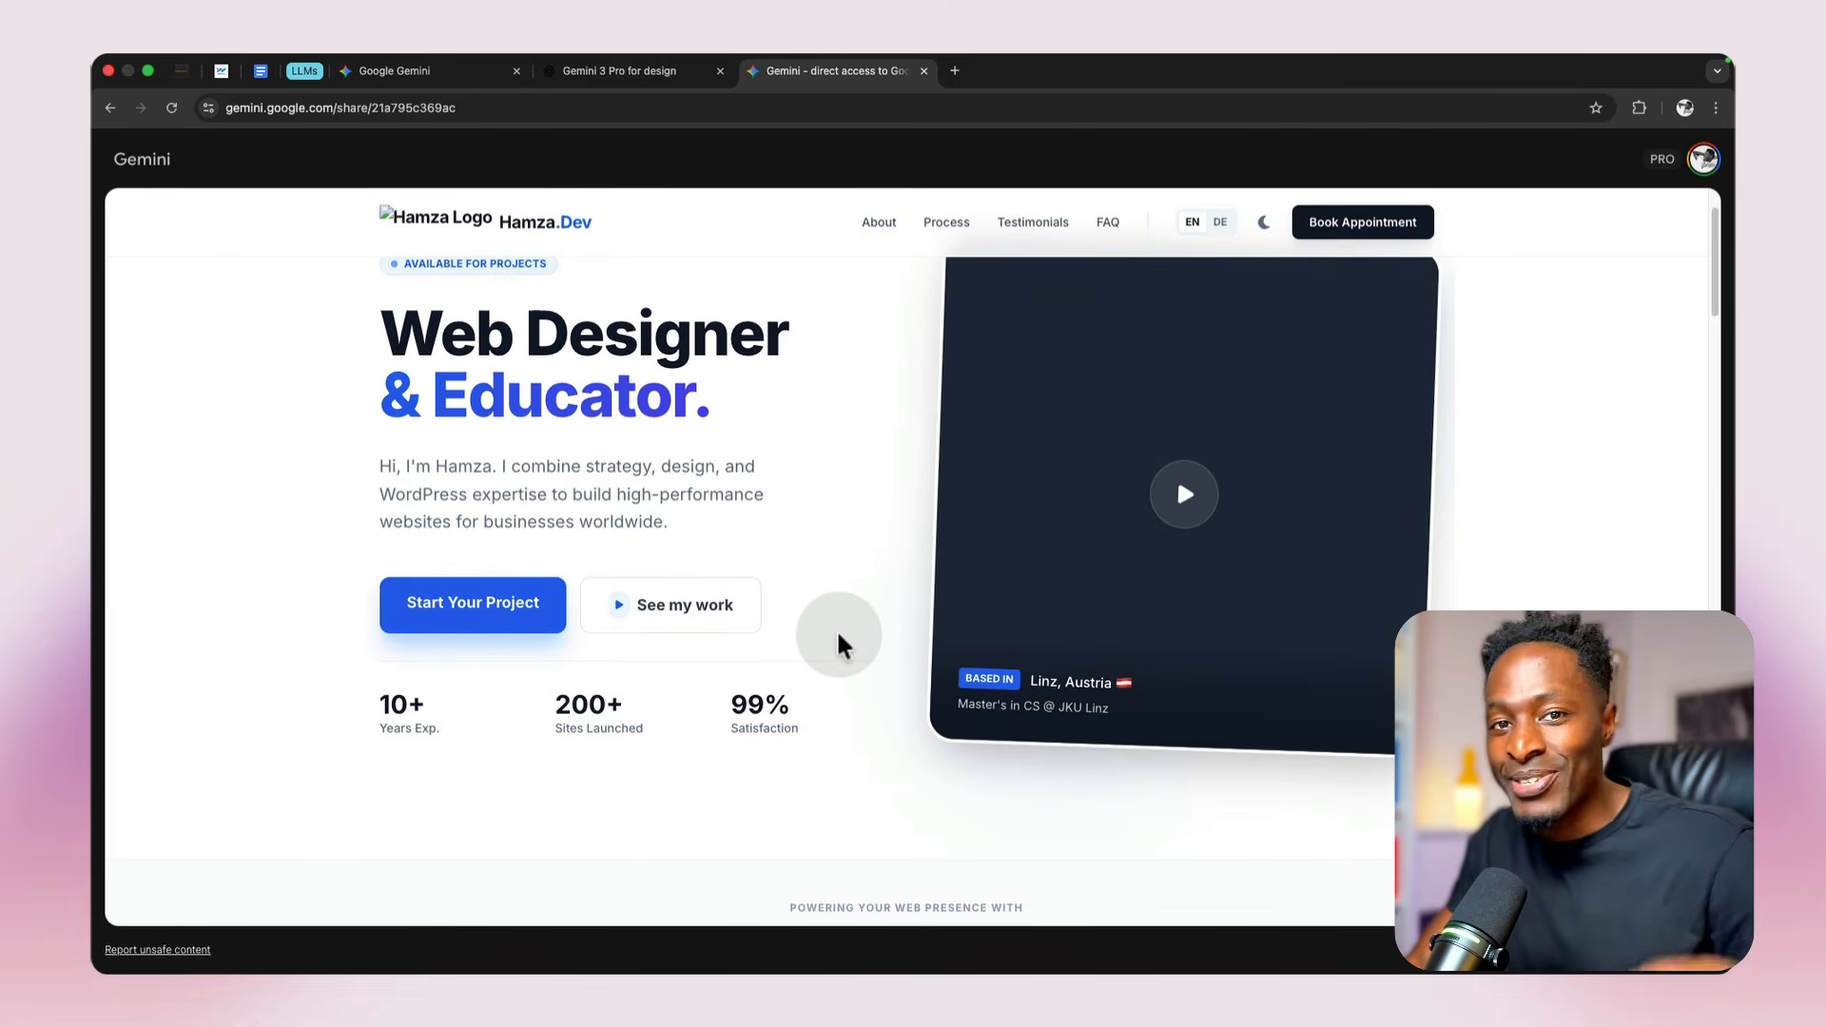
scroll(836, 630, up, 2)
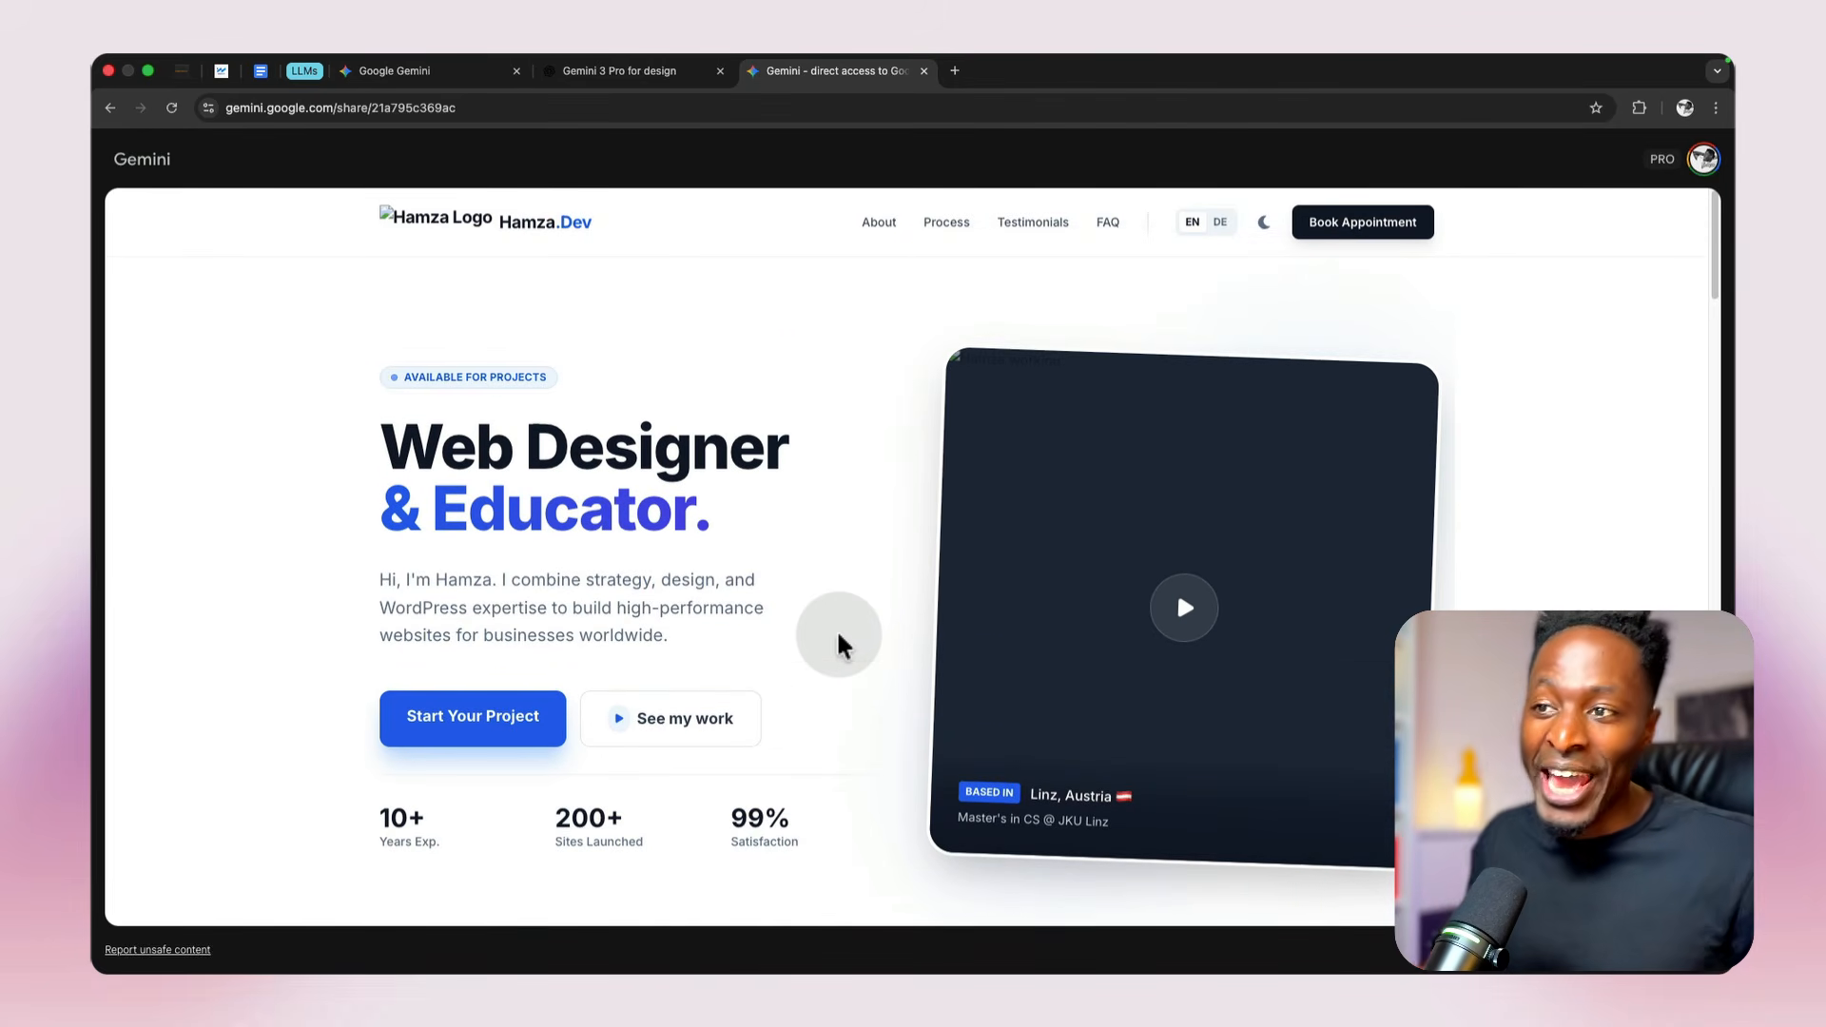
scroll(836, 630, down, 10)
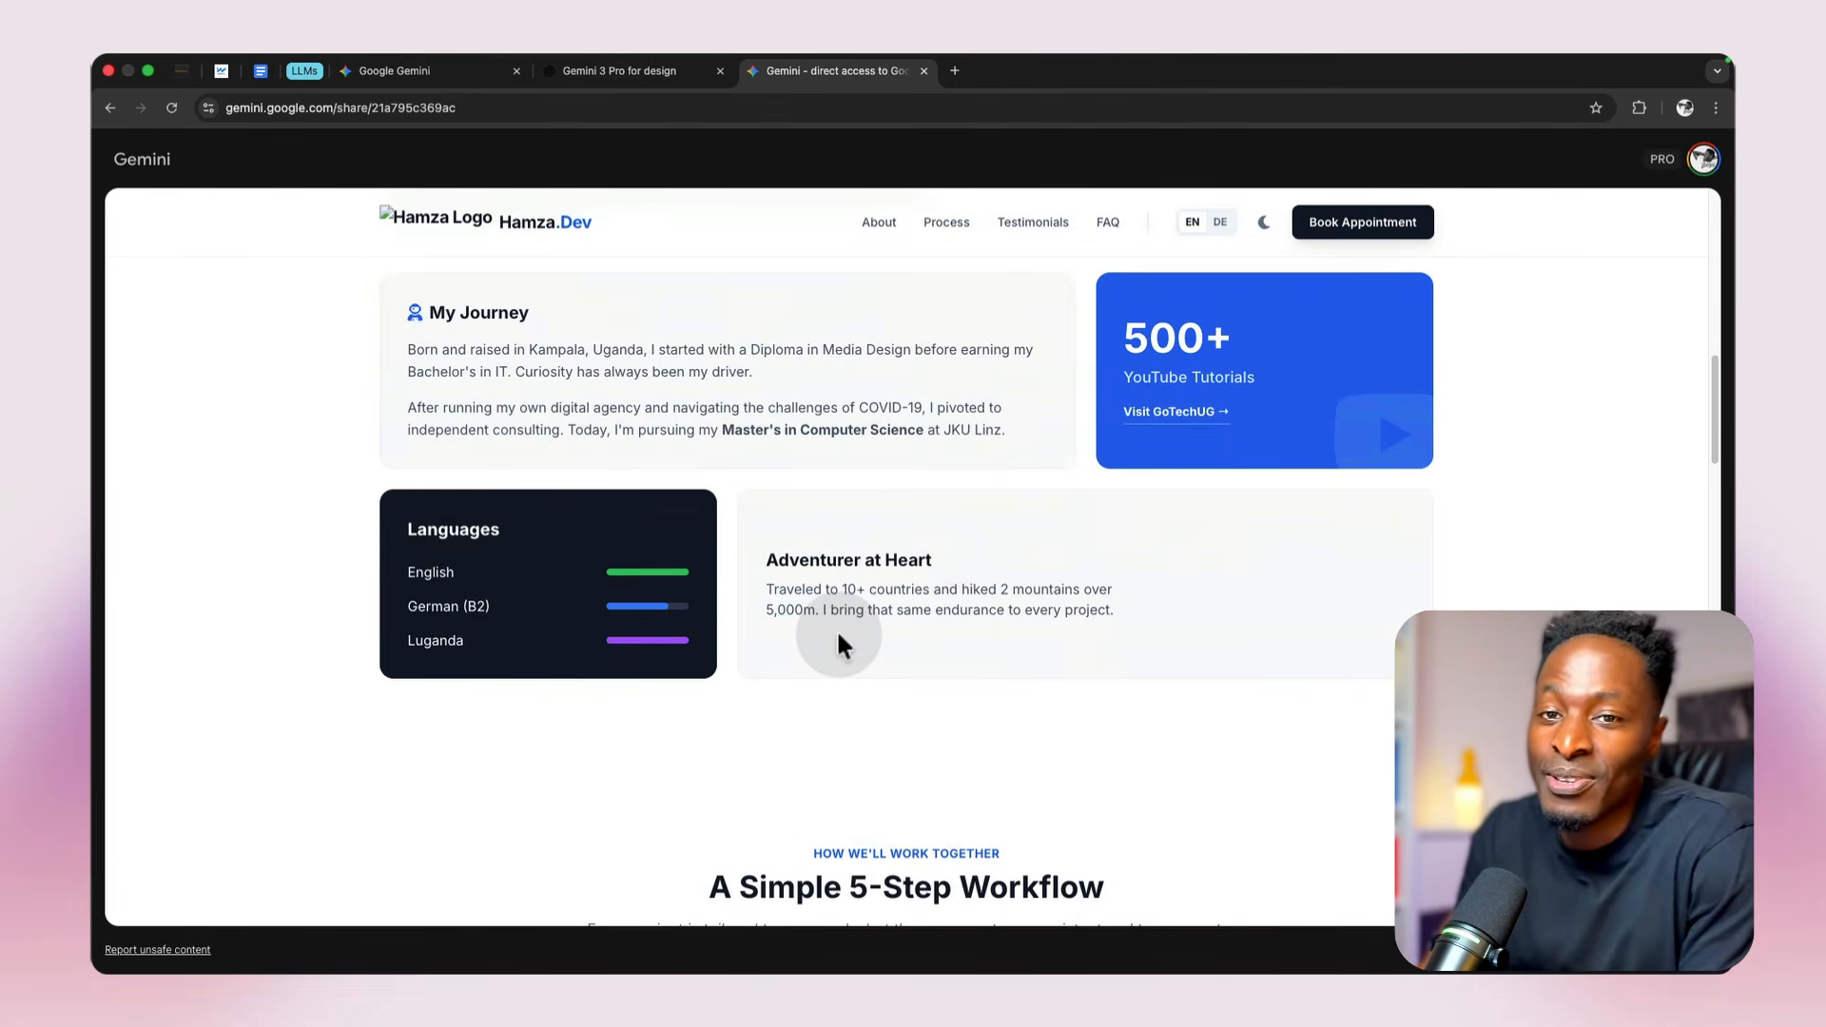
scroll(836, 630, down, 3)
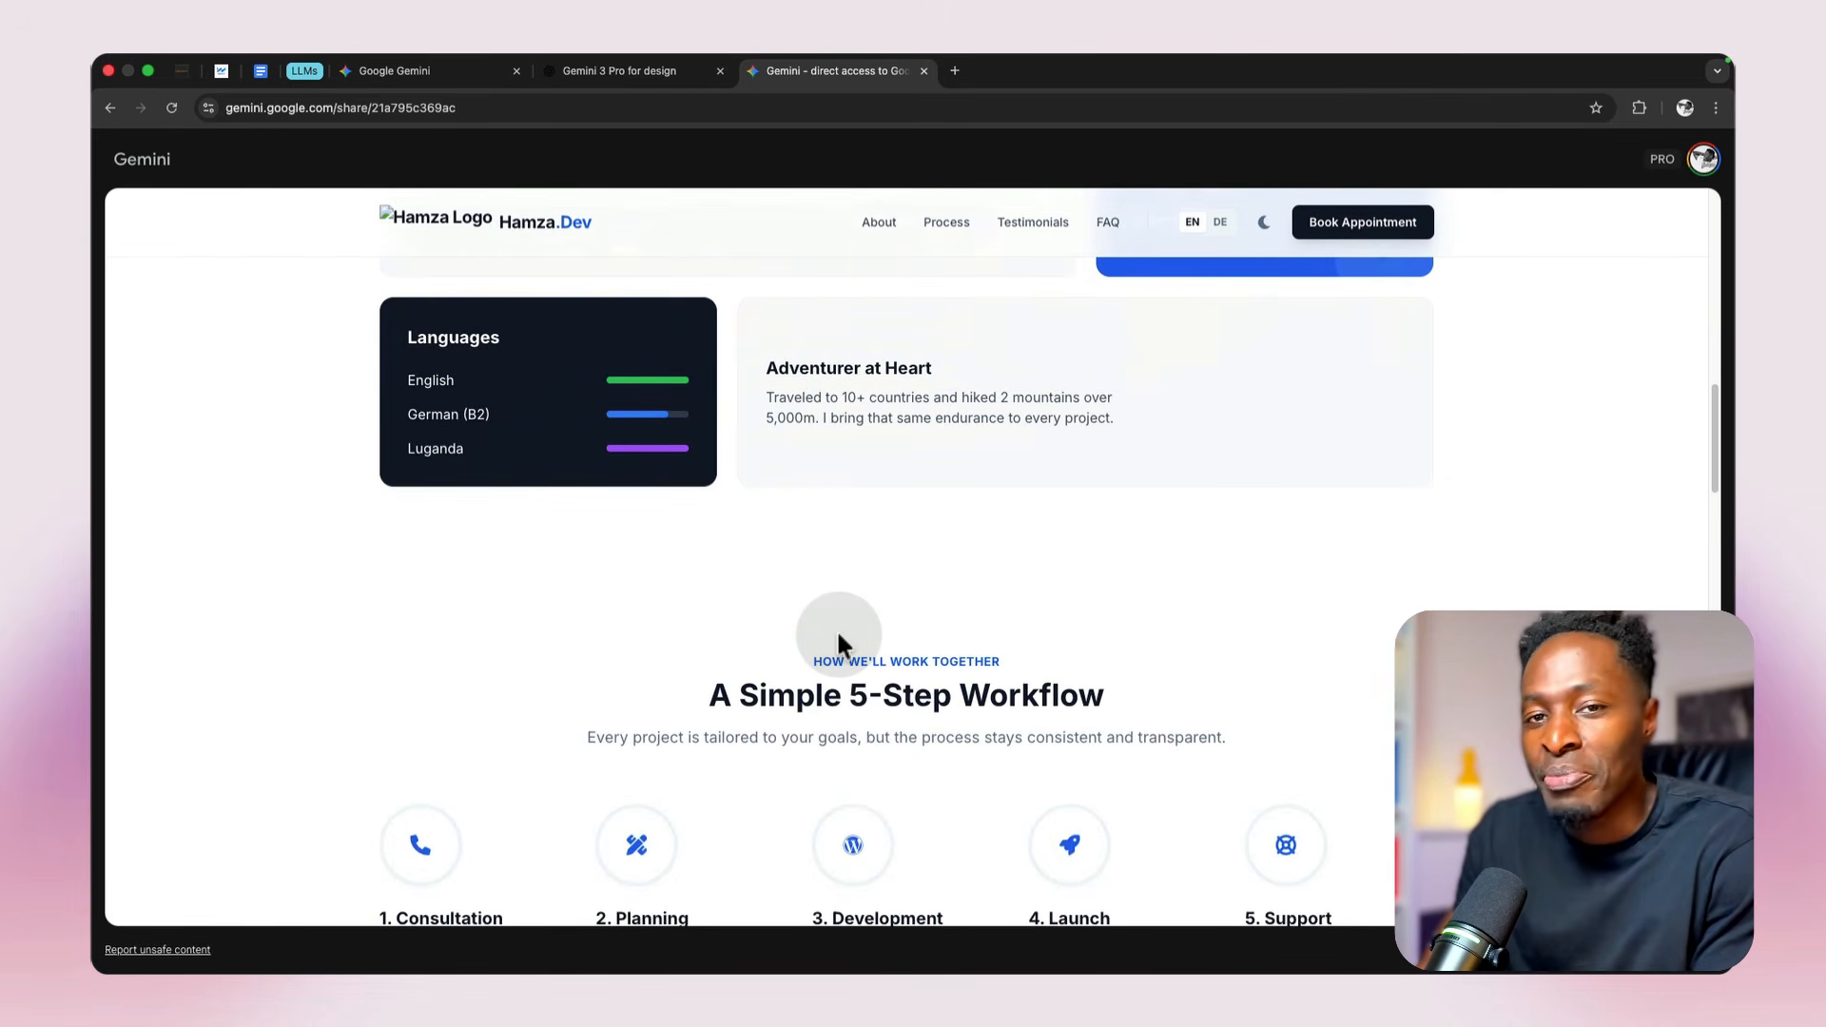
scroll(838, 635, up, 15)
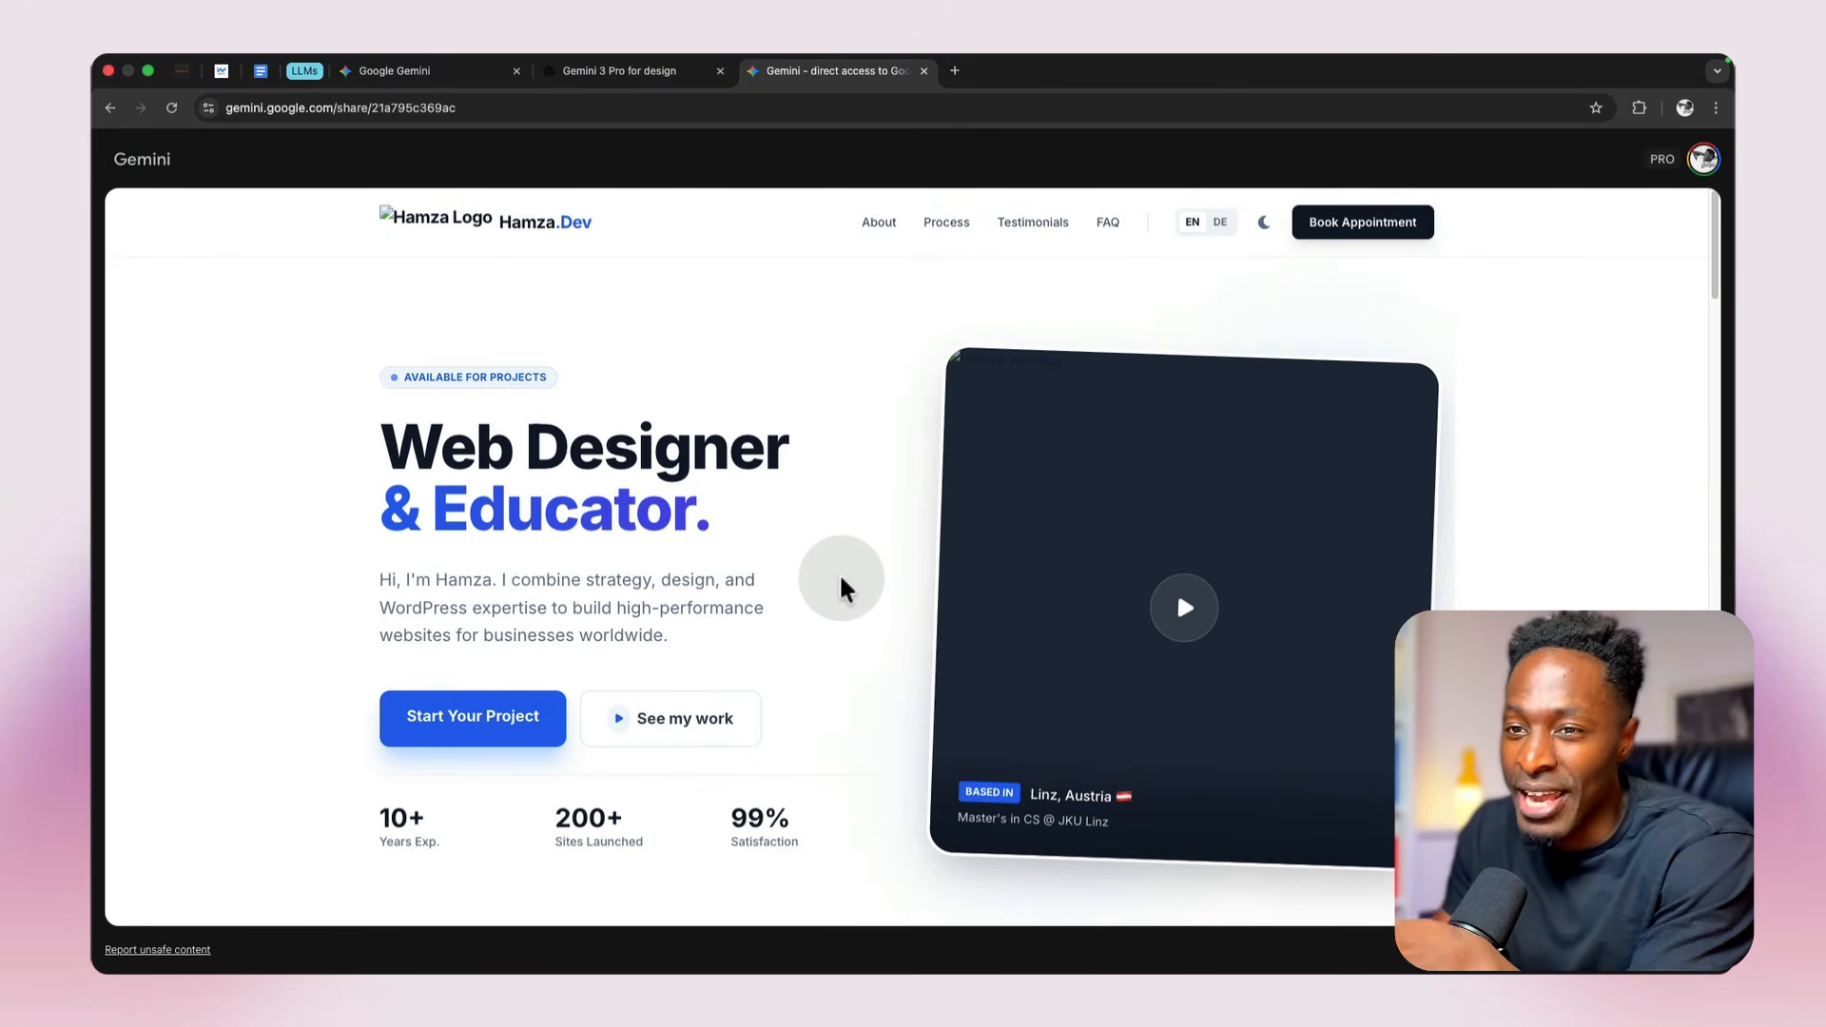
scroll(841, 578, down, 1)
scroll(841, 577, down, 4)
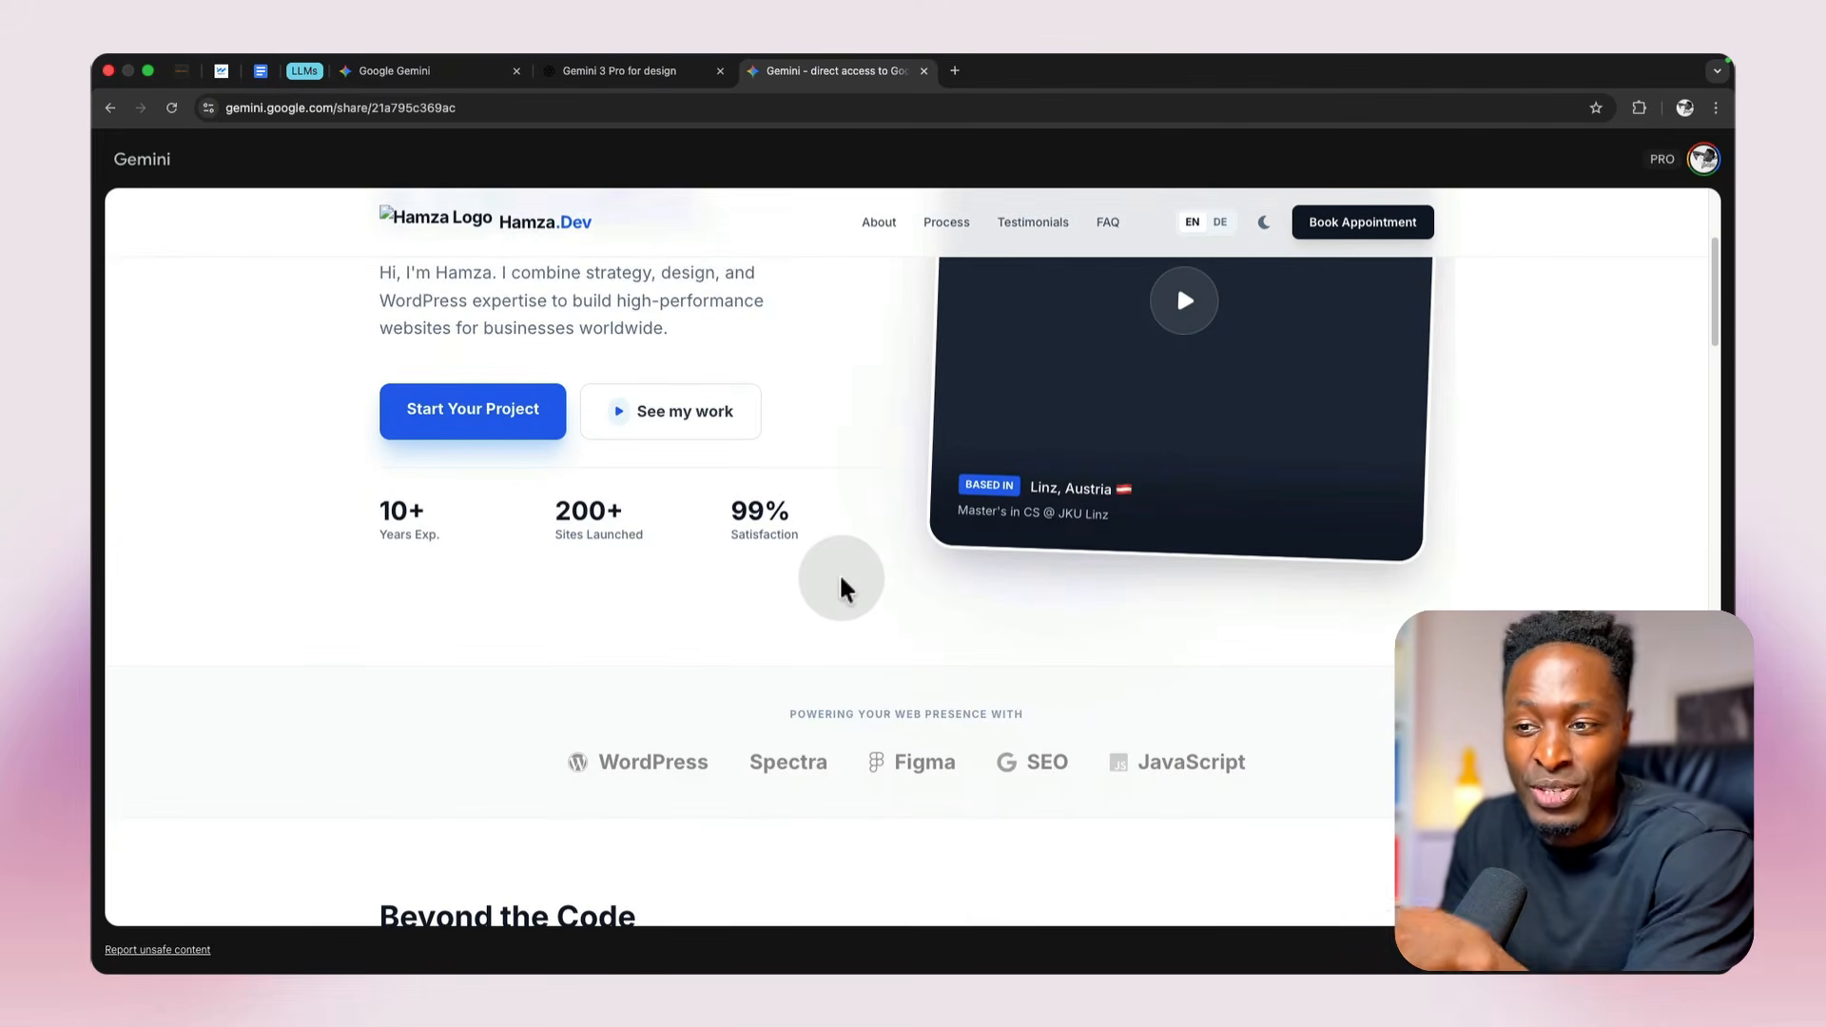
scroll(841, 582, down, 2)
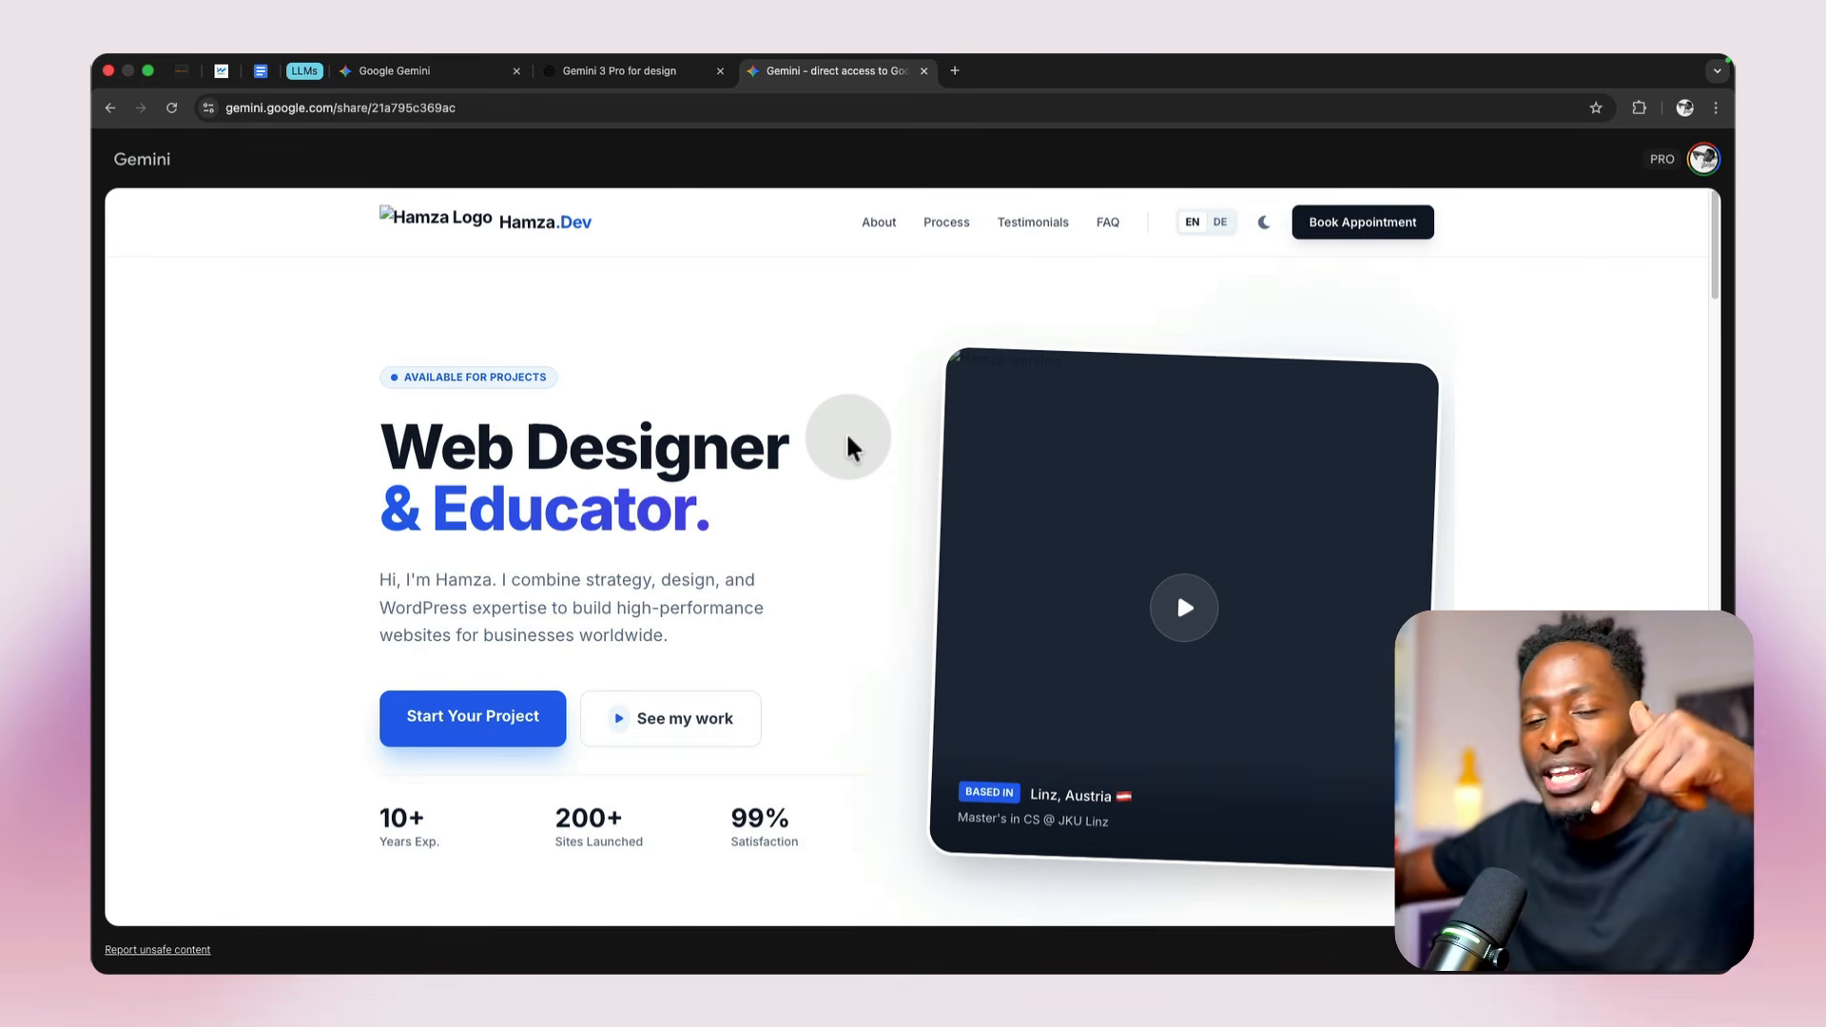
Step: Look over the Gemini Canvas chat, the Google One membership plan page and the ChatGPT conversation "Gemini 3 Pro for design"
click(436, 74)
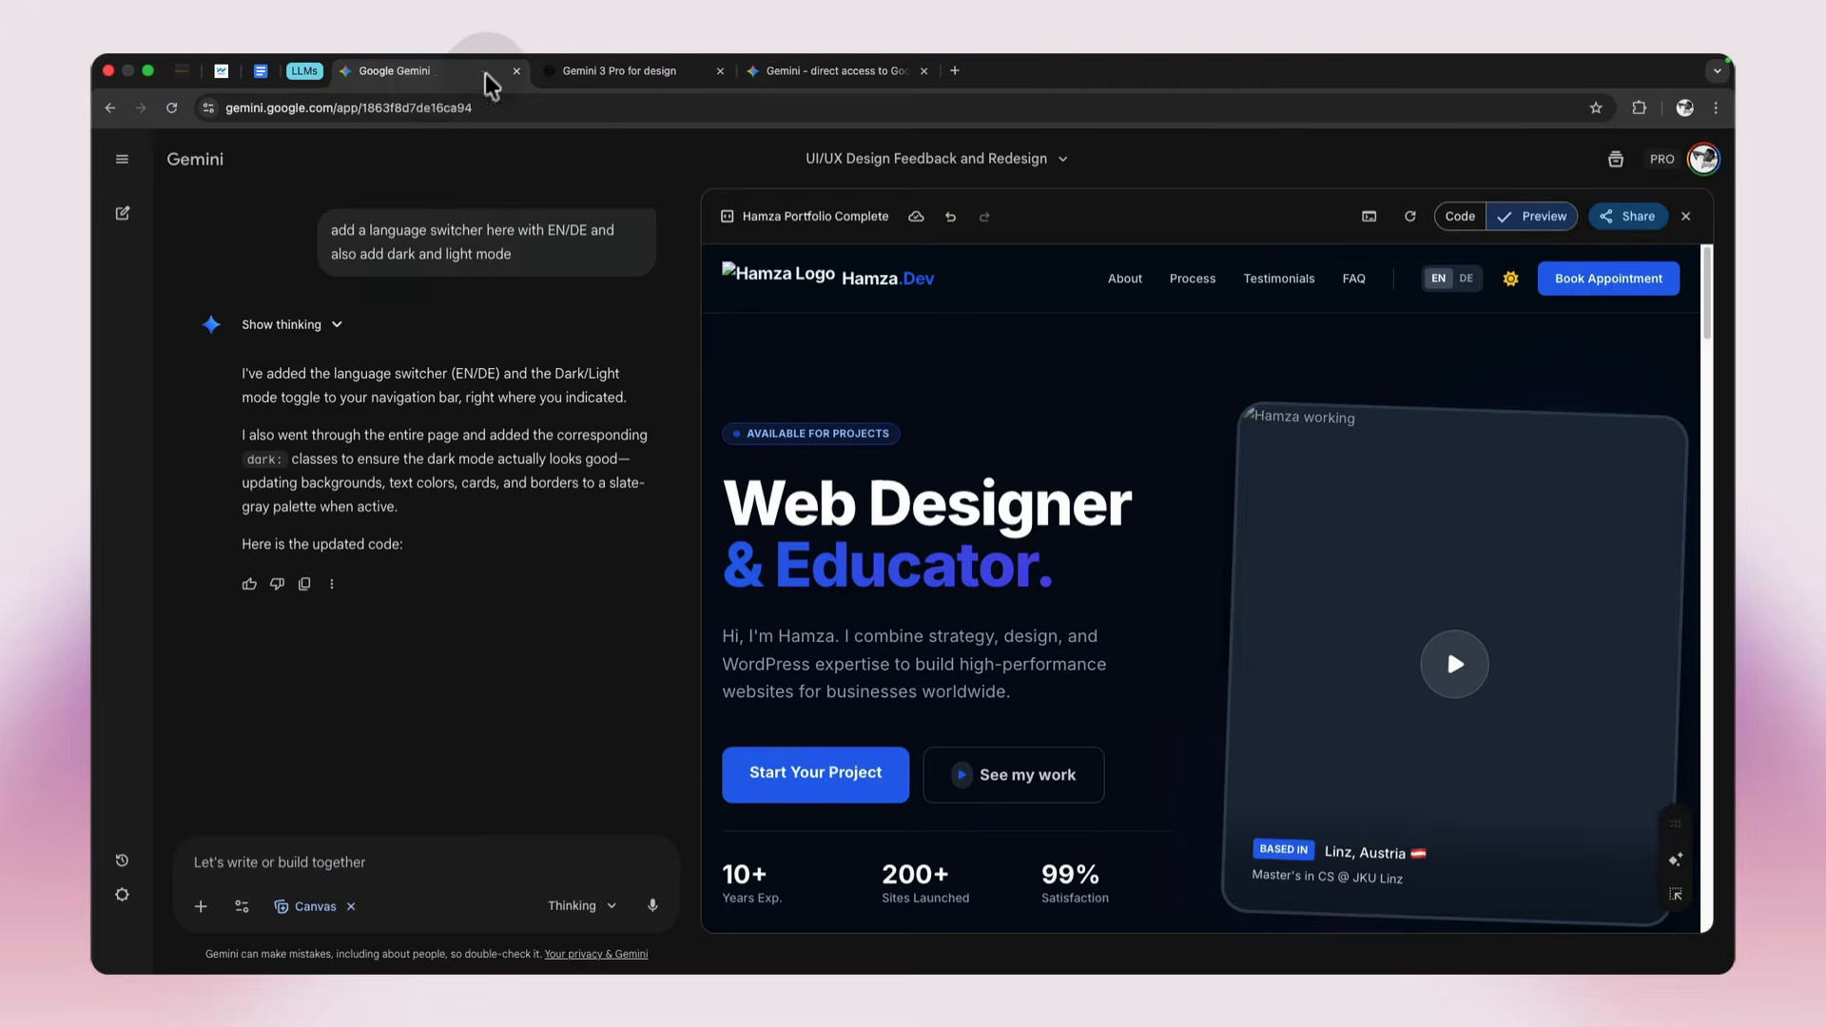
click(648, 76)
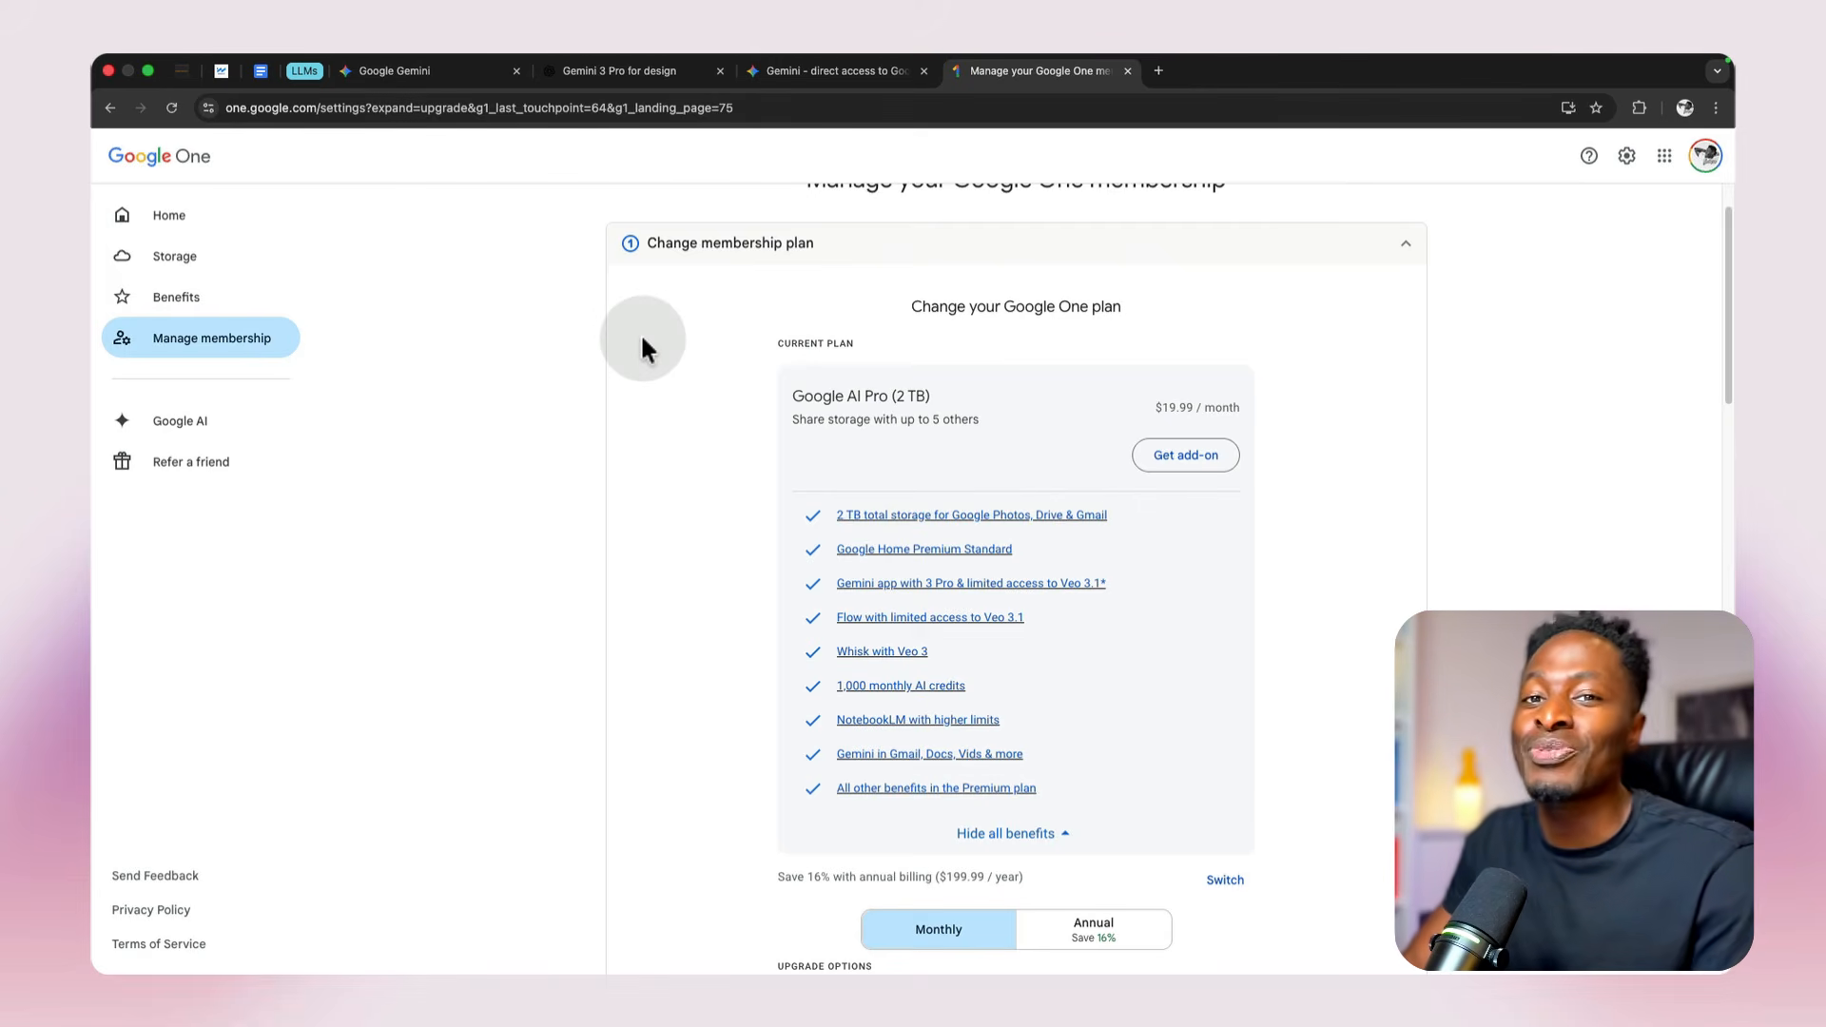
click(634, 70)
click(1035, 63)
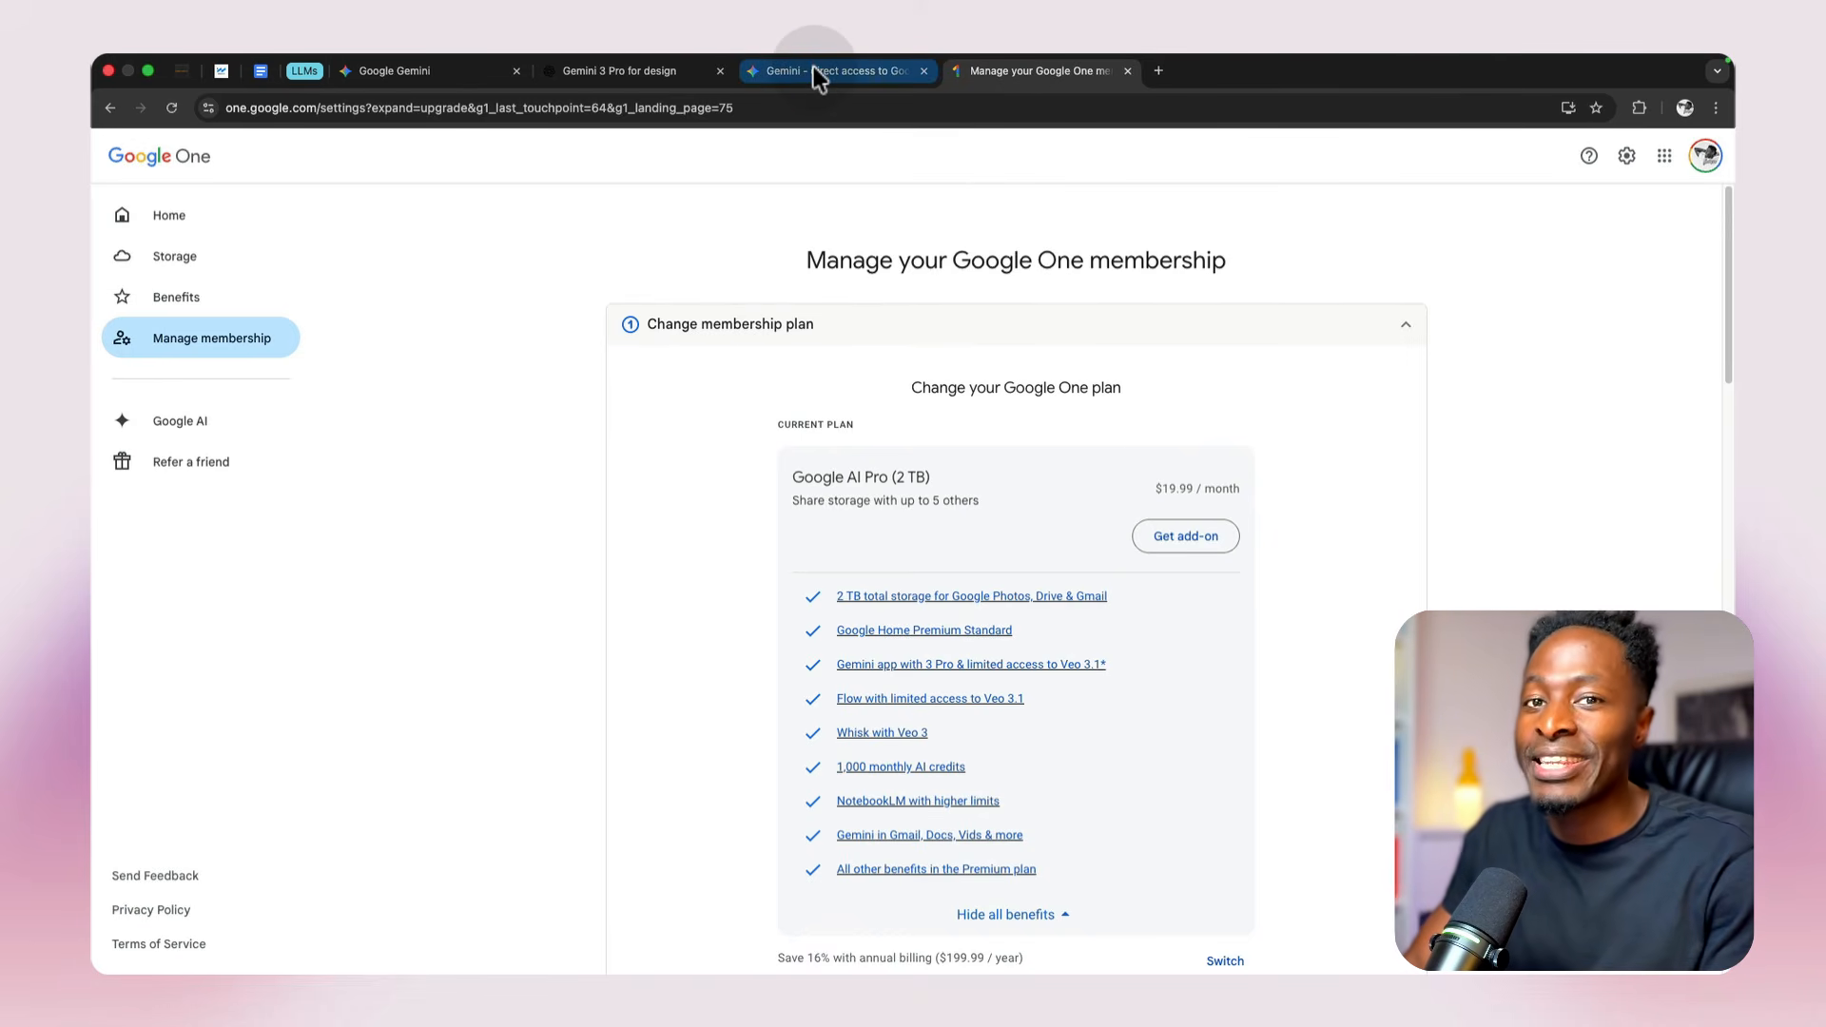
click(619, 67)
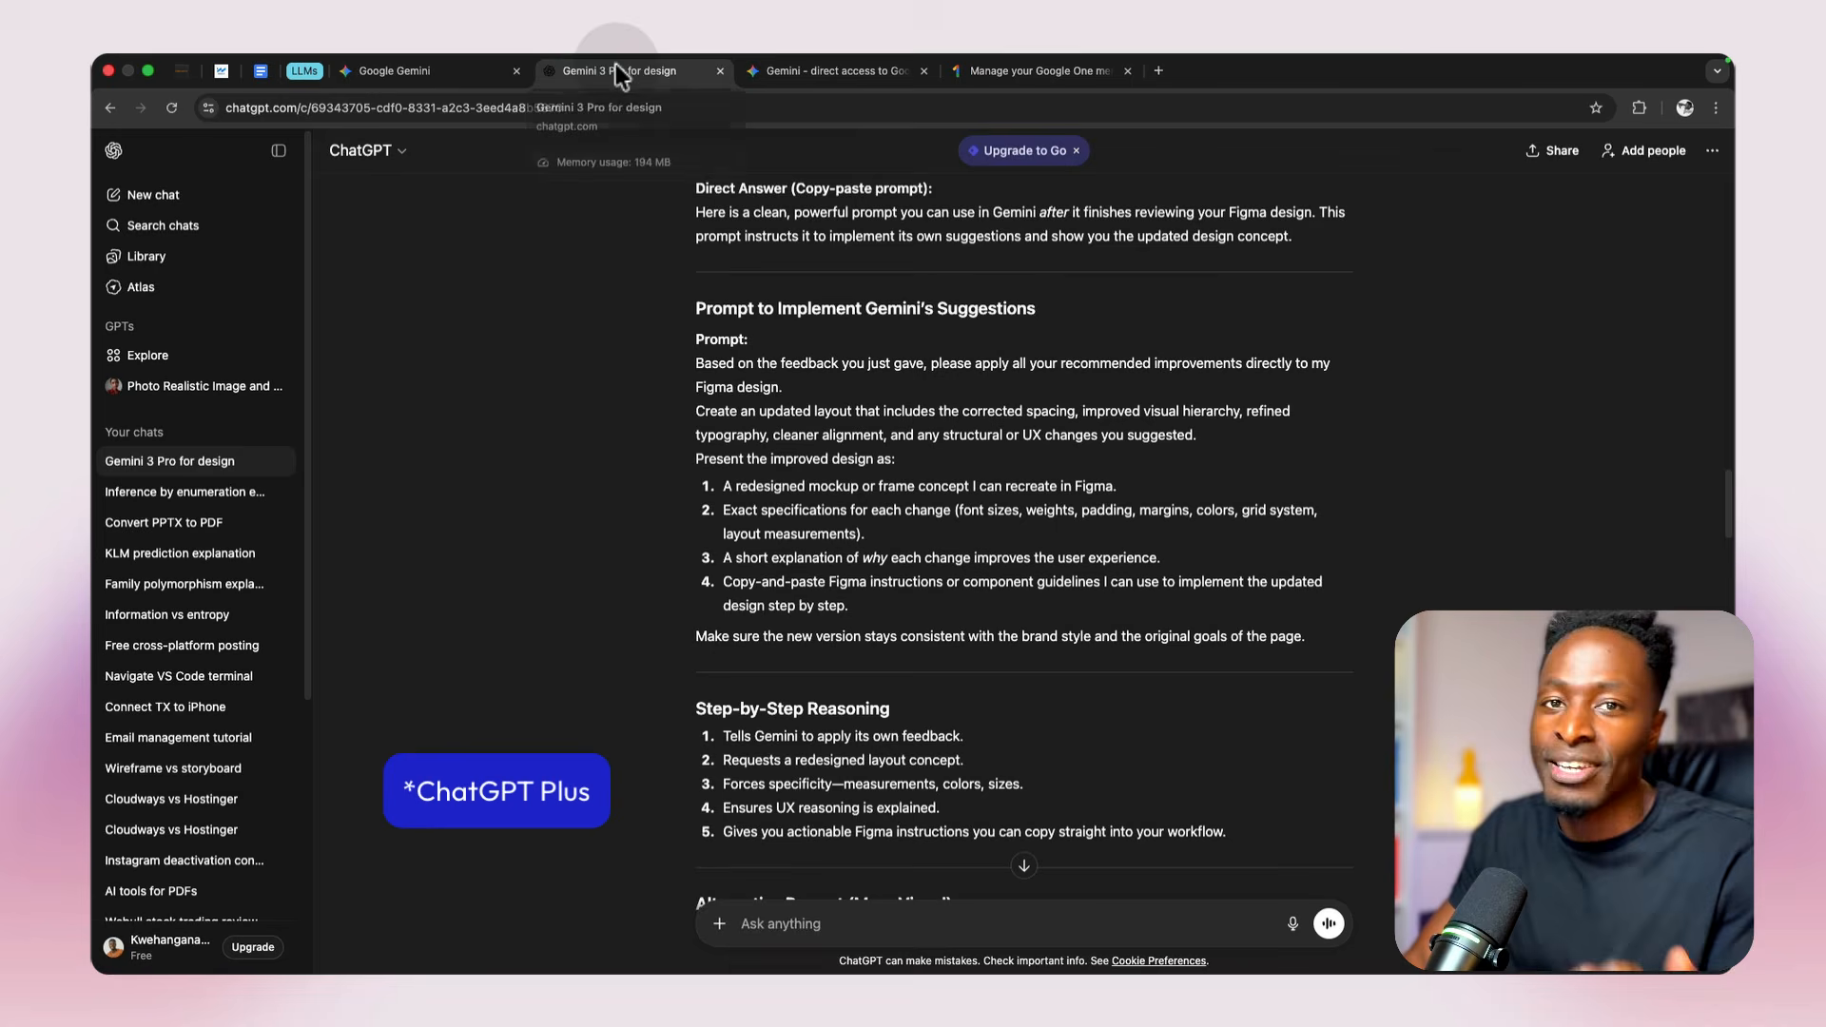